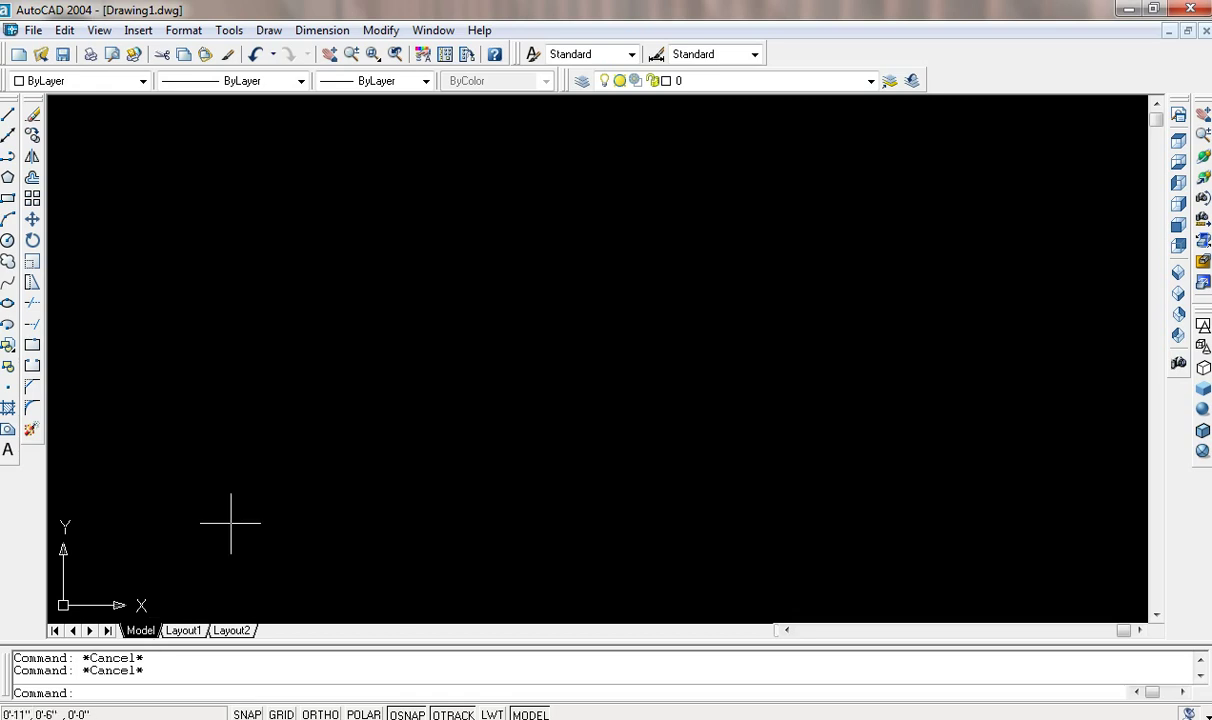
# Set drawing units to Engineering with 0'-0" precision, then start the rectangle command.
pyautogui.write('u')
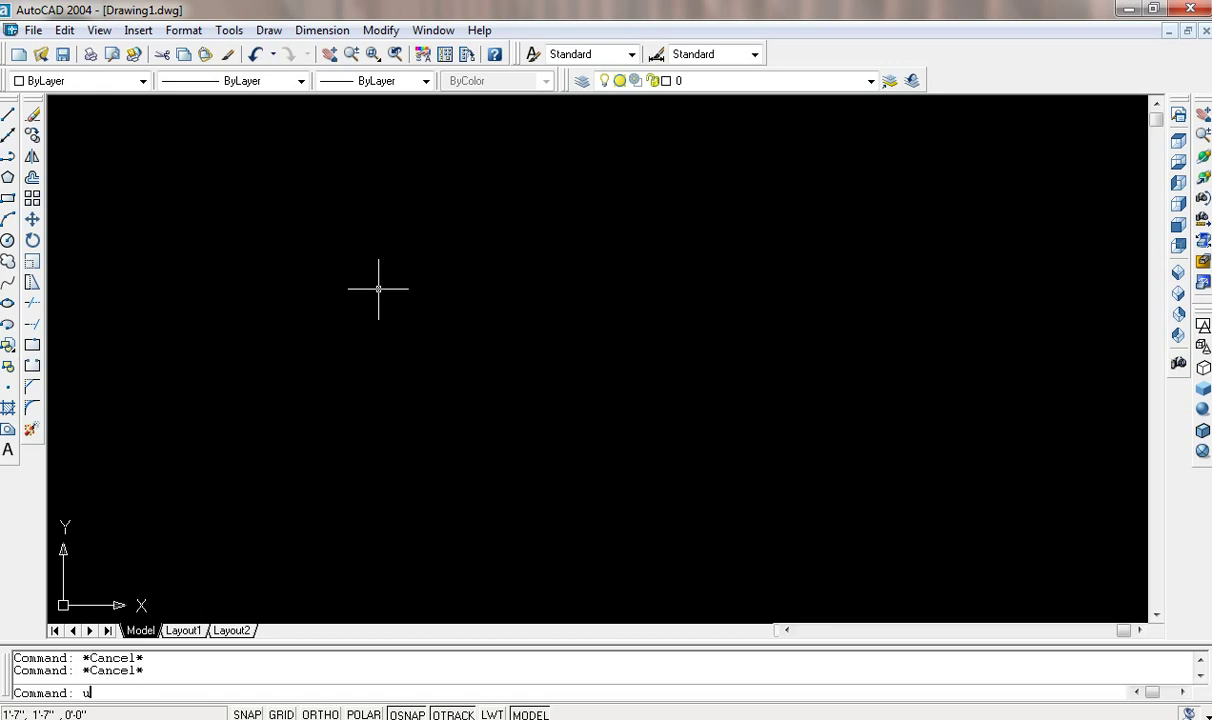
pyautogui.write('n')
pyautogui.press('Return')
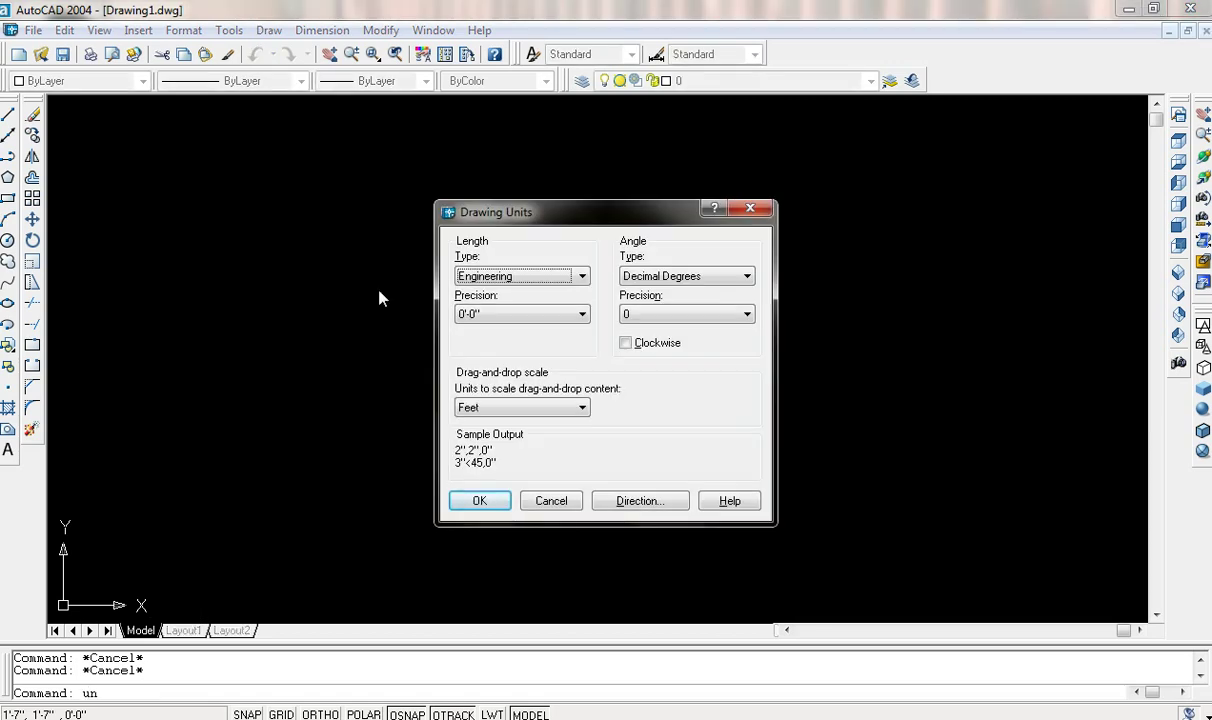
pyautogui.press('Return')
pyautogui.write('re')
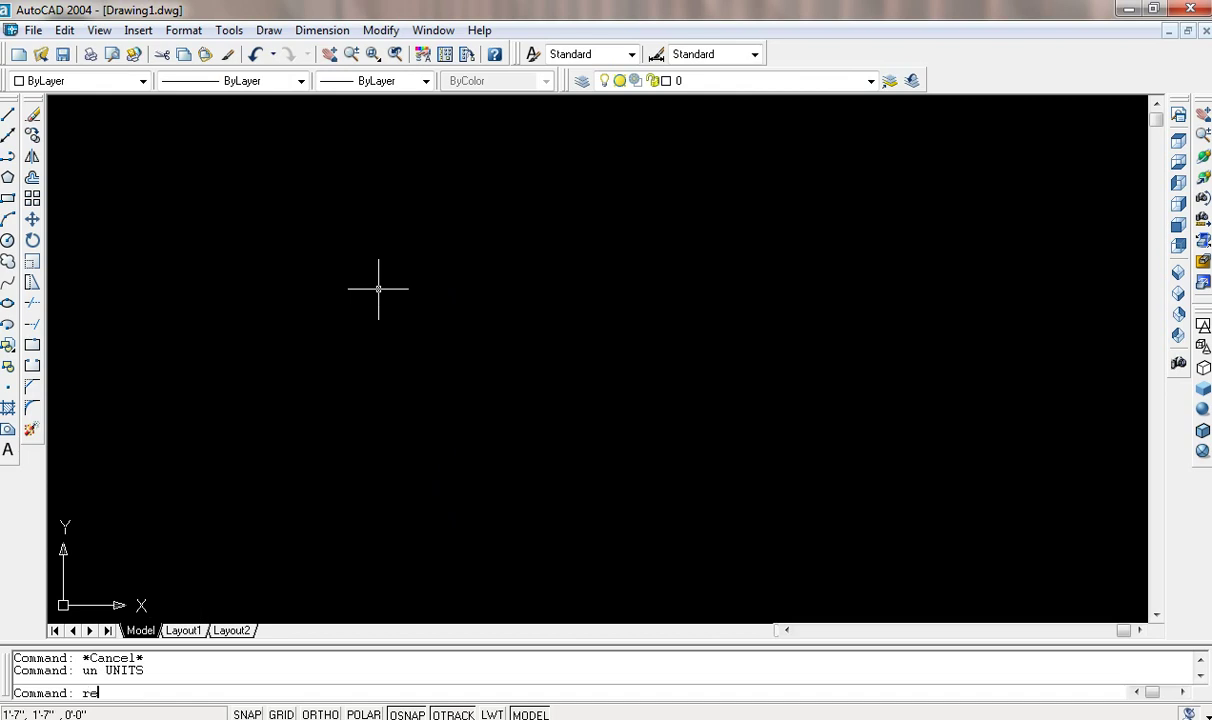
pyautogui.write('c')
pyautogui.press('Return')
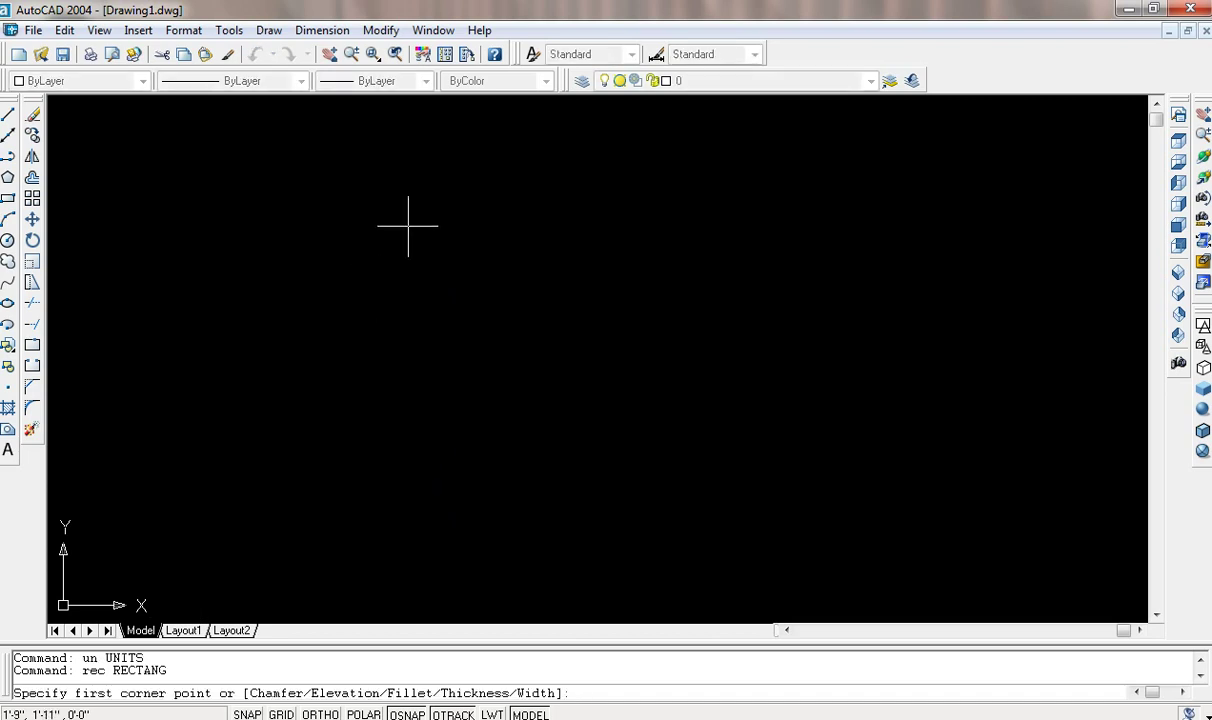
# Draw a 16' by 14' rectangle from a picked corner and zoom to show everything.
pyautogui.click(408, 226)
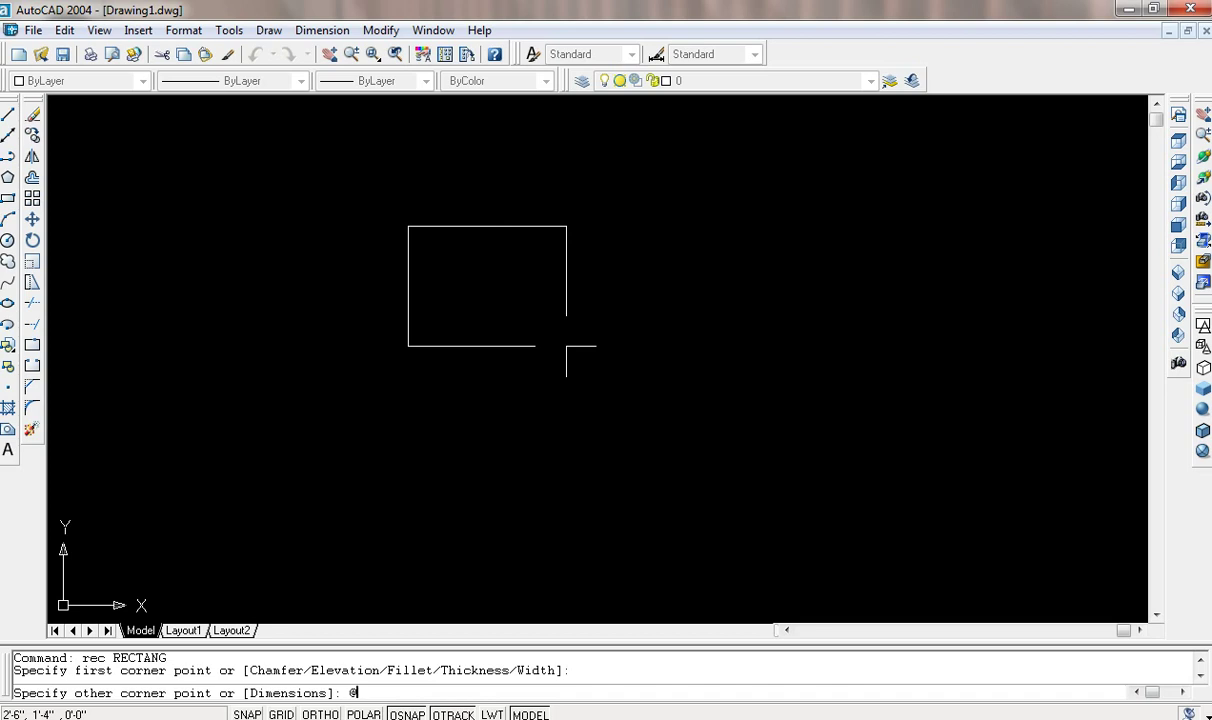
pyautogui.write('@16')
pyautogui.write("',14")
pyautogui.write("'")
pyautogui.press('Return')
pyautogui.press('Escape')
pyautogui.press('Escape')
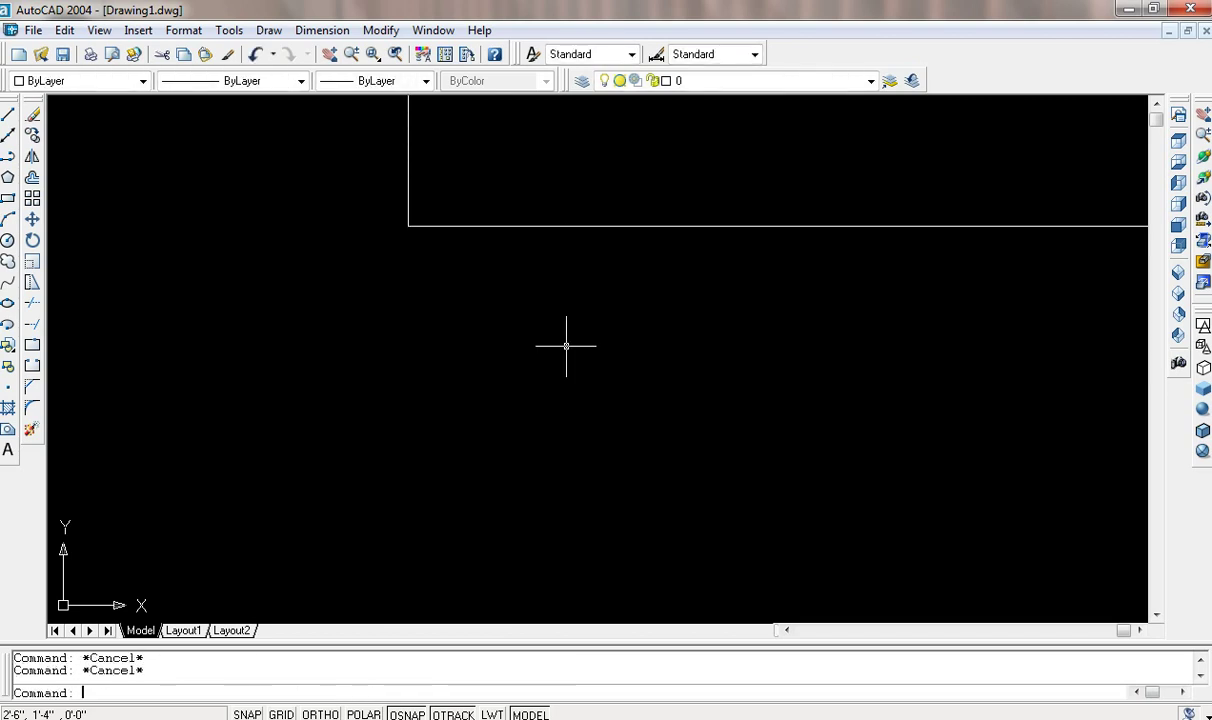
pyautogui.write('z')
pyautogui.press('Return')
pyautogui.write('a')
pyautogui.press('Return')
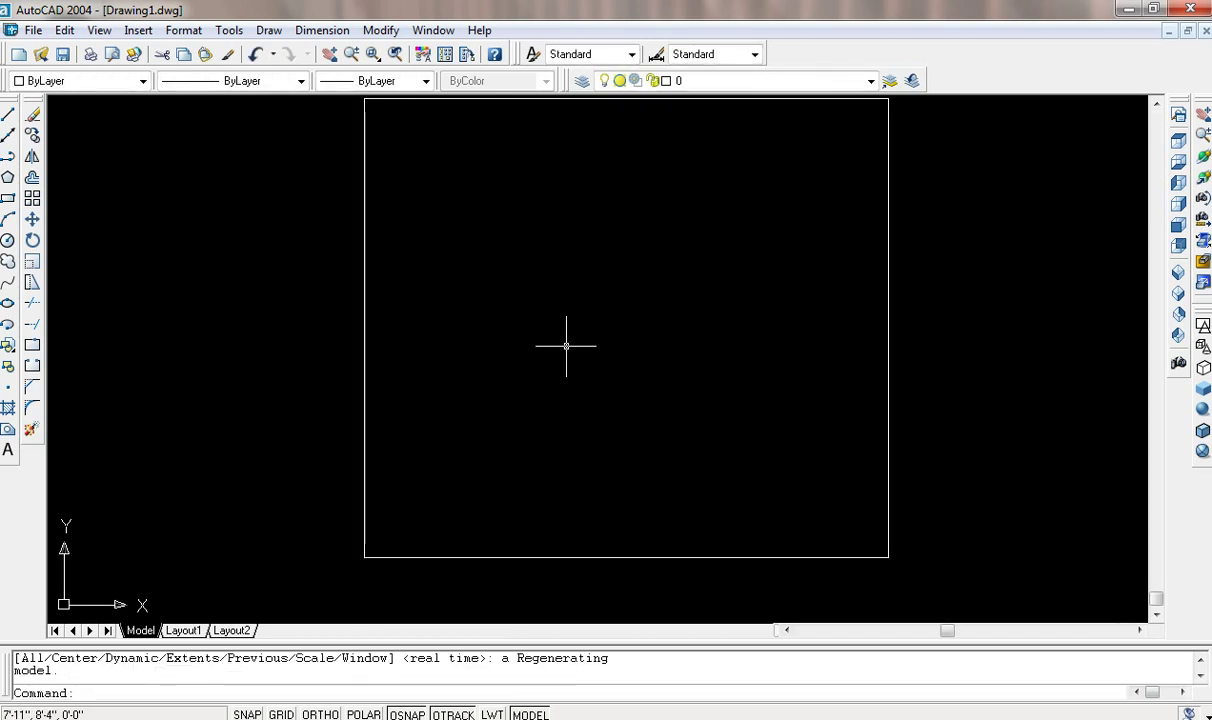
pyautogui.press('Escape')
pyautogui.press('Escape')
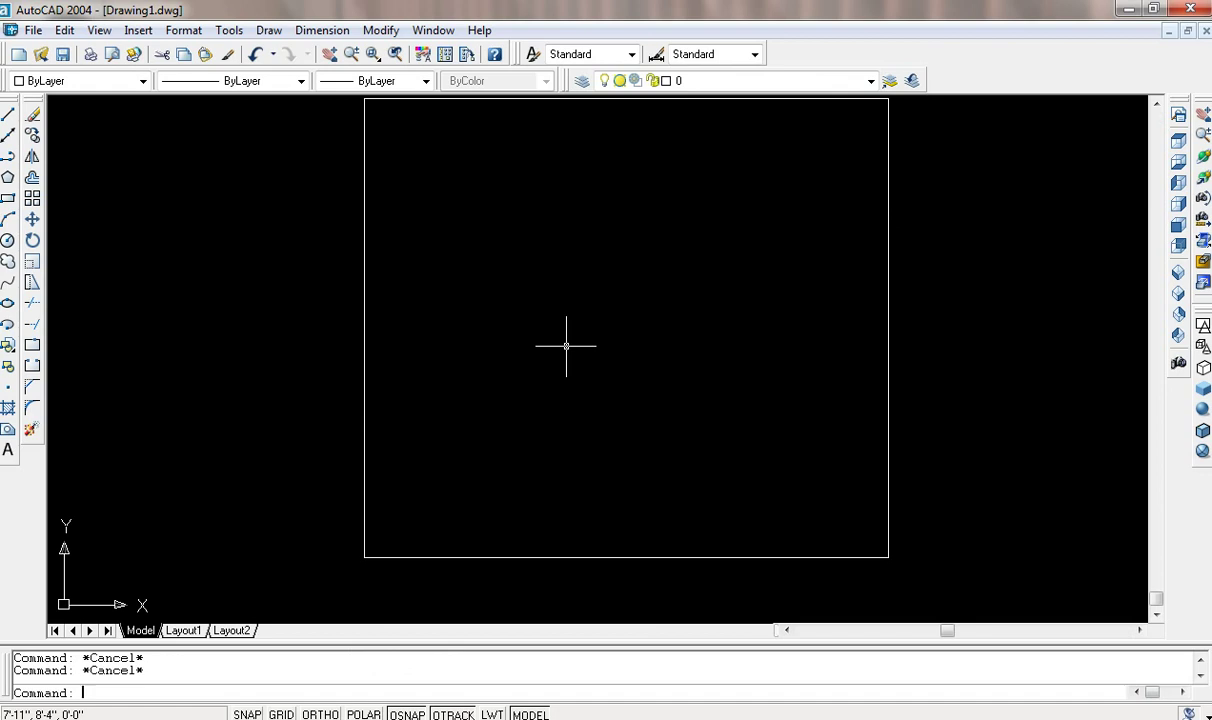
# Explode the rectangle into separate lines.
pyautogui.write('x')
pyautogui.press('Return')
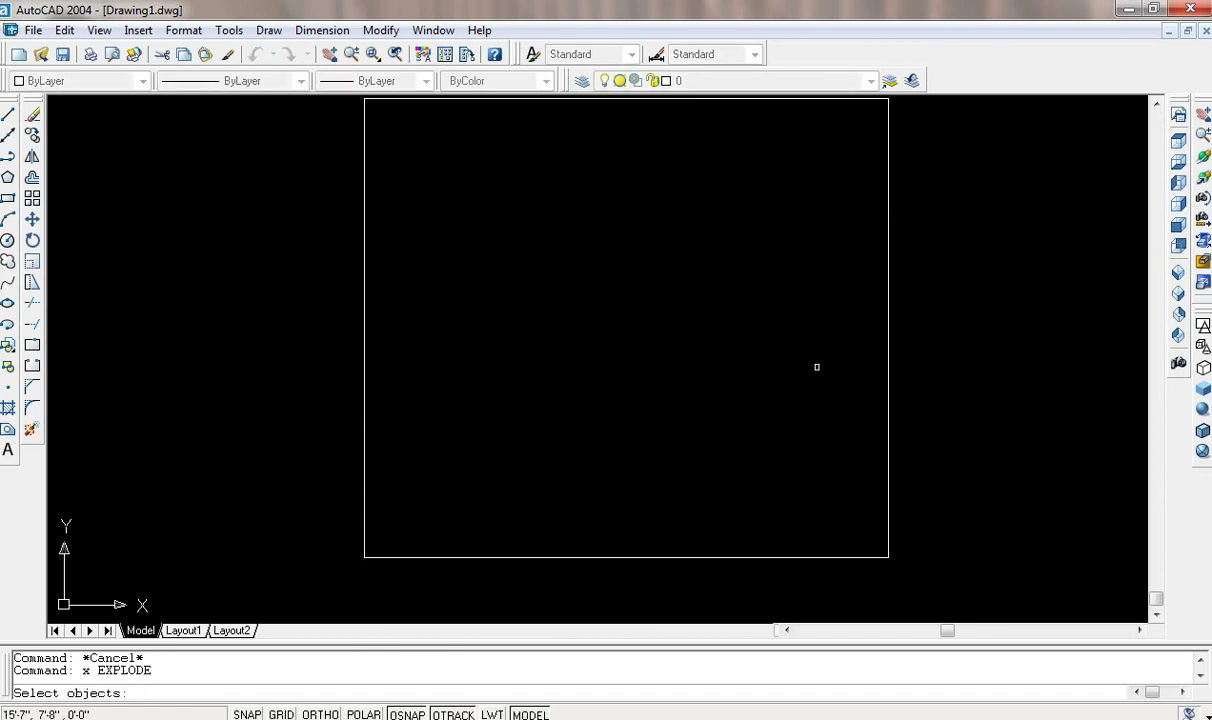
pyautogui.click(888, 417)
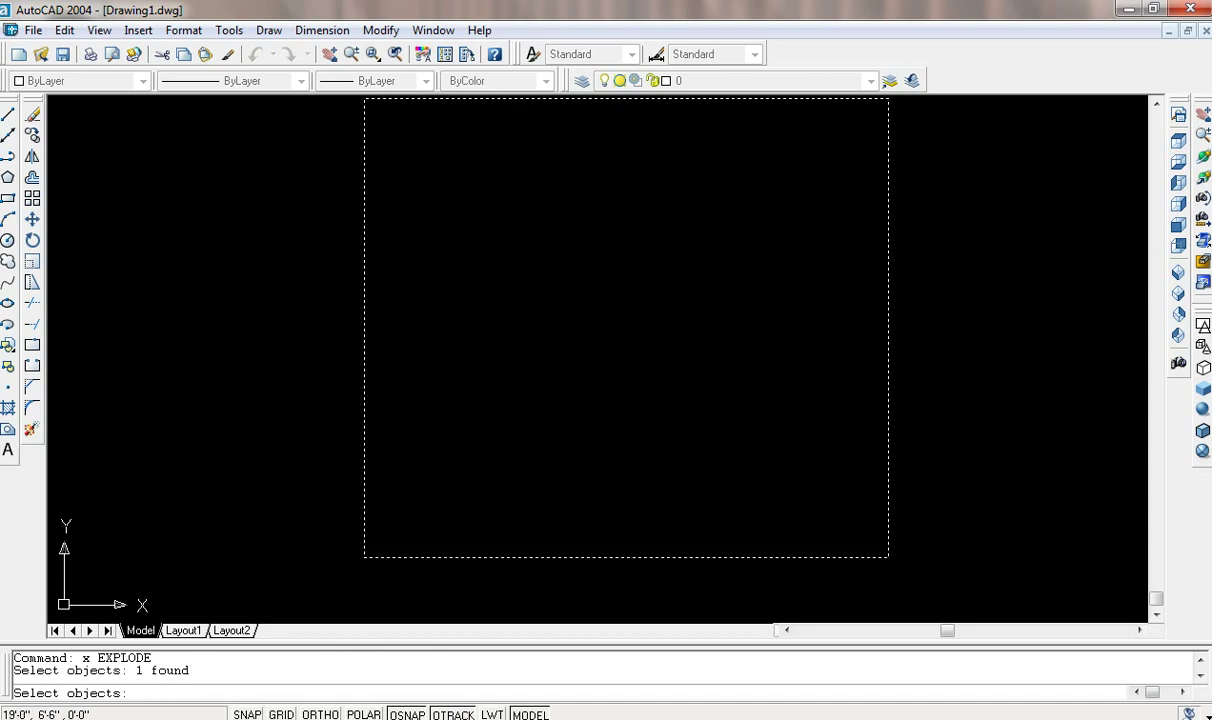
pyautogui.press('Return')
# Offset the rectangle's left edge 16' to the left and zoom to fit the drawing.
pyautogui.write('c')
pyautogui.press('Return')
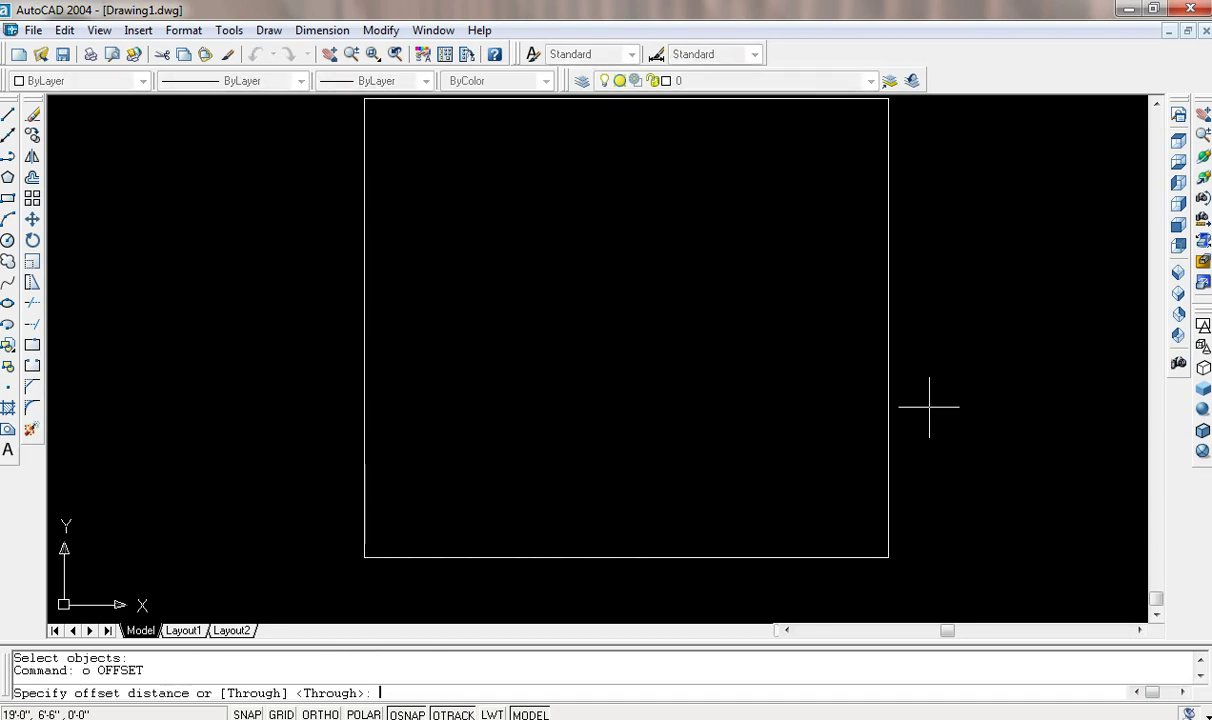
pyautogui.write("16'")
pyautogui.press('Return')
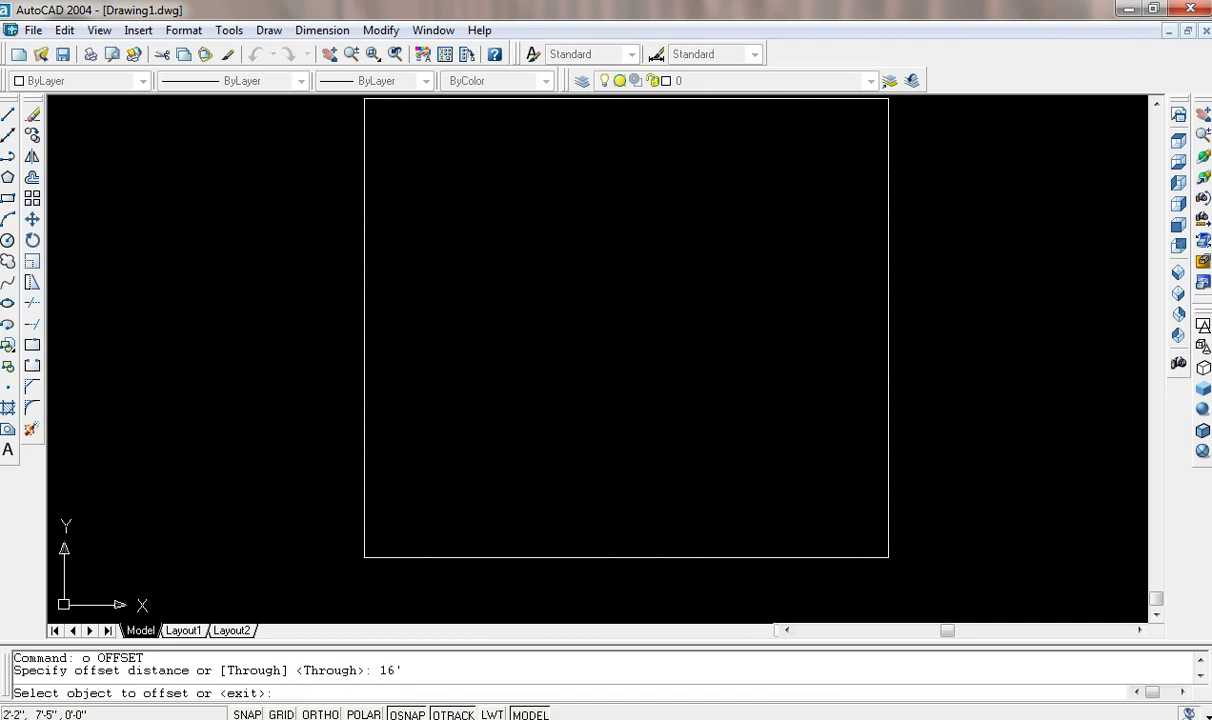
pyautogui.click(365, 380)
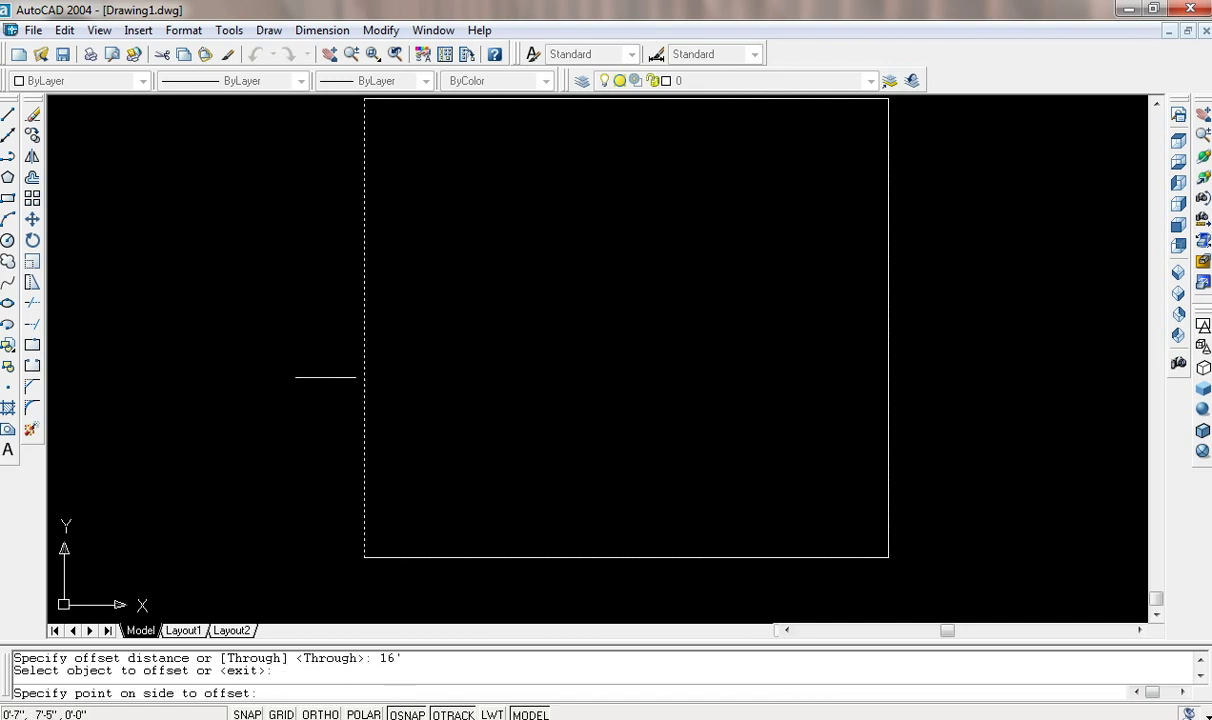
pyautogui.click(285, 368)
pyautogui.press('Escape')
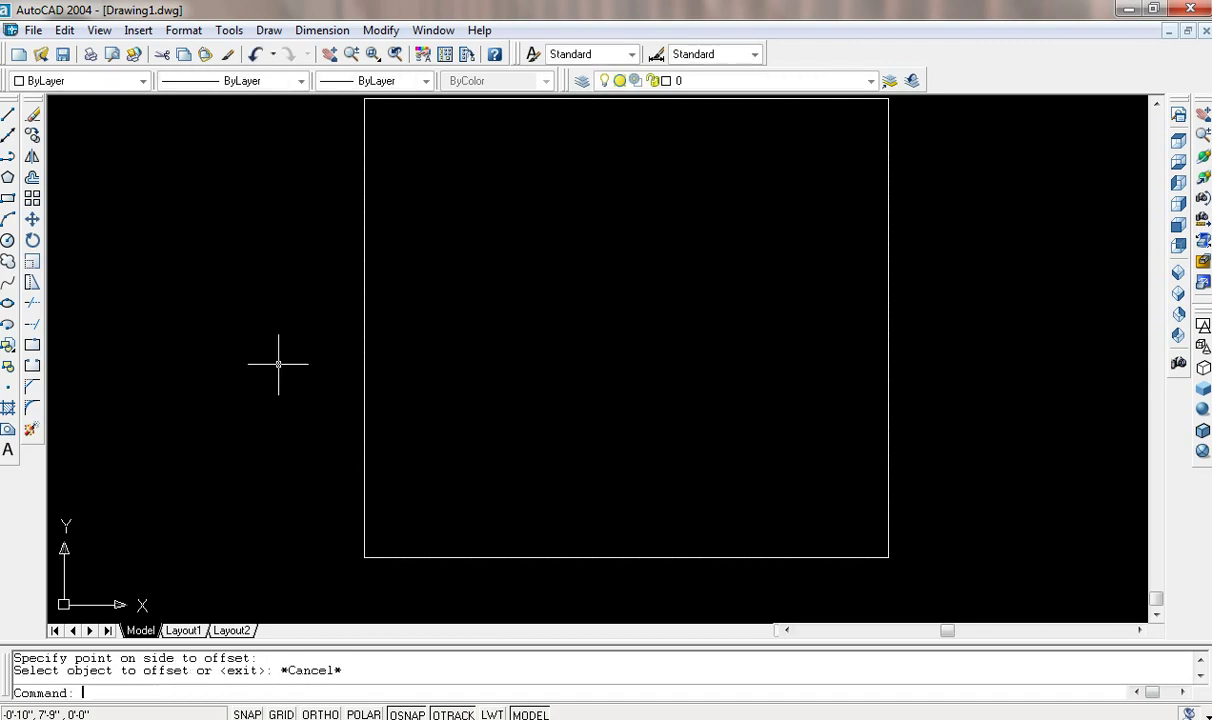
pyautogui.press('Escape')
pyautogui.press('z')
pyautogui.press('Return')
pyautogui.press('a')
pyautogui.press('Return')
pyautogui.press('Escape')
pyautogui.press('Escape')
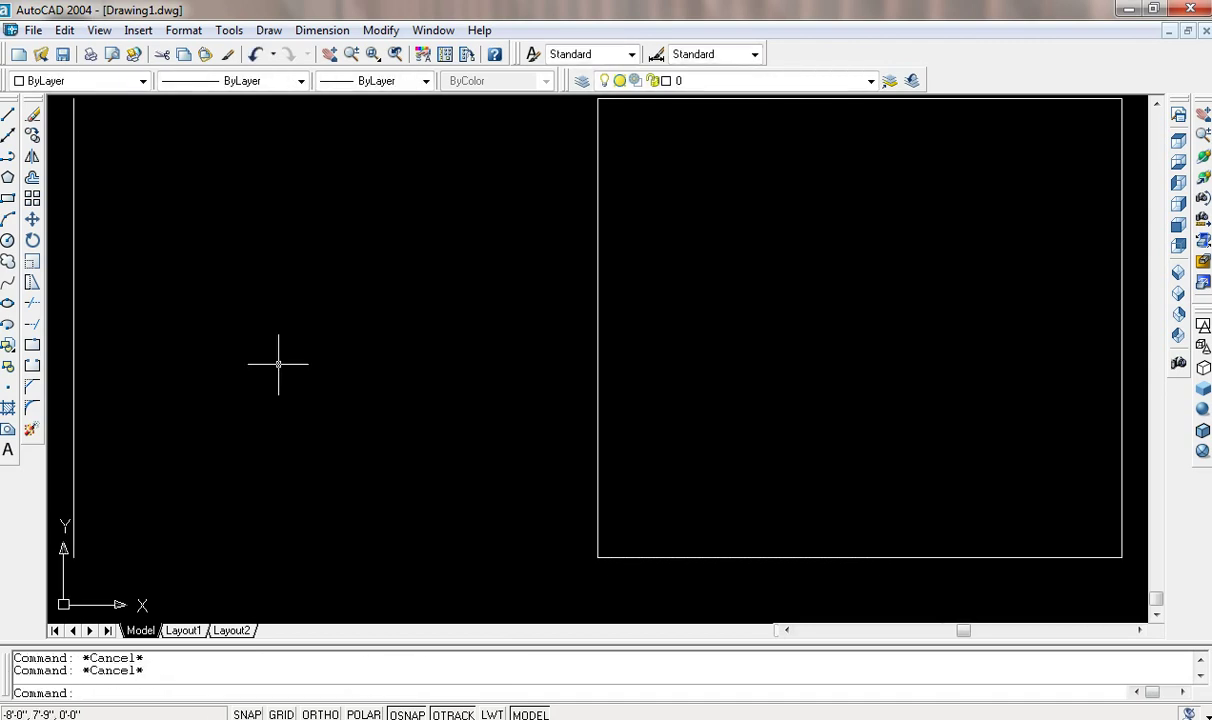
# Zoom out and offset the leftmost vertical line 8' further left.
pyautogui.click(352, 57)
pyautogui.moveTo(400, 211)
pyautogui.mouseDown()
pyautogui.moveTo(463, 306)
pyautogui.moveTo(524, 440)
pyautogui.mouseUp()
pyautogui.moveTo(468, 330); pyautogui.dragTo(535, 463)
pyautogui.rightClick(535, 463)
pyautogui.click(567, 472)
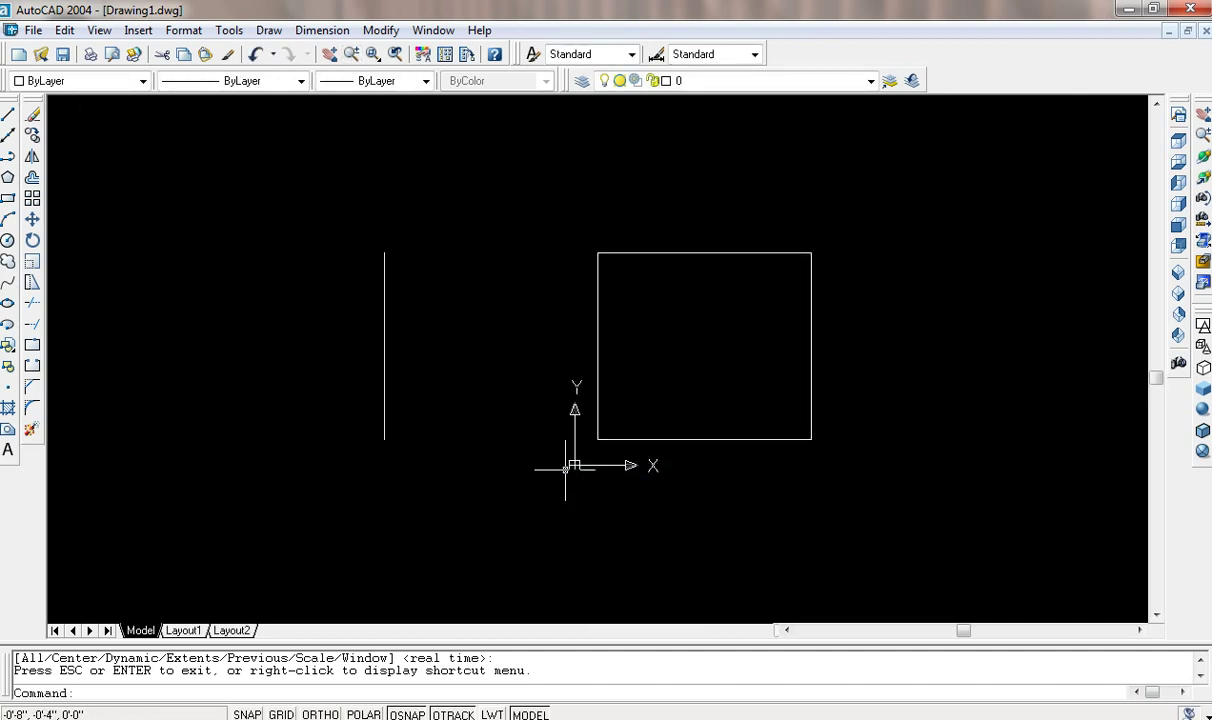
pyautogui.write('o')
pyautogui.press('Return')
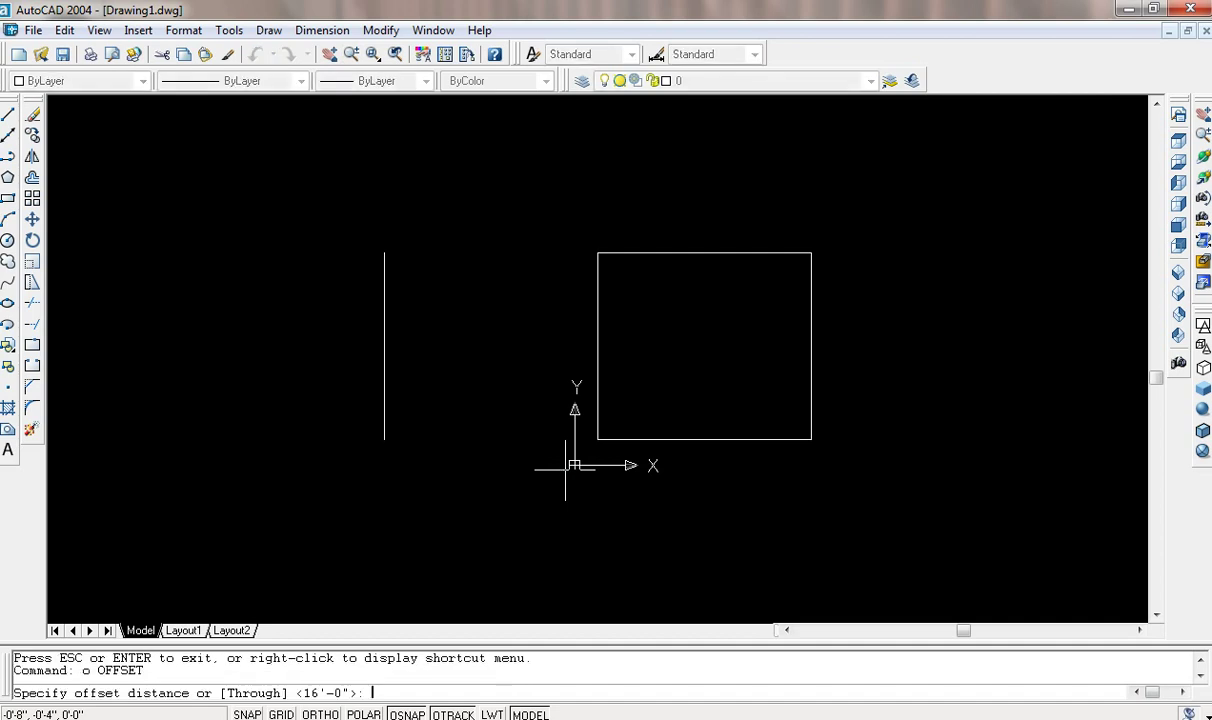
pyautogui.write("8'")
pyautogui.press('Return')
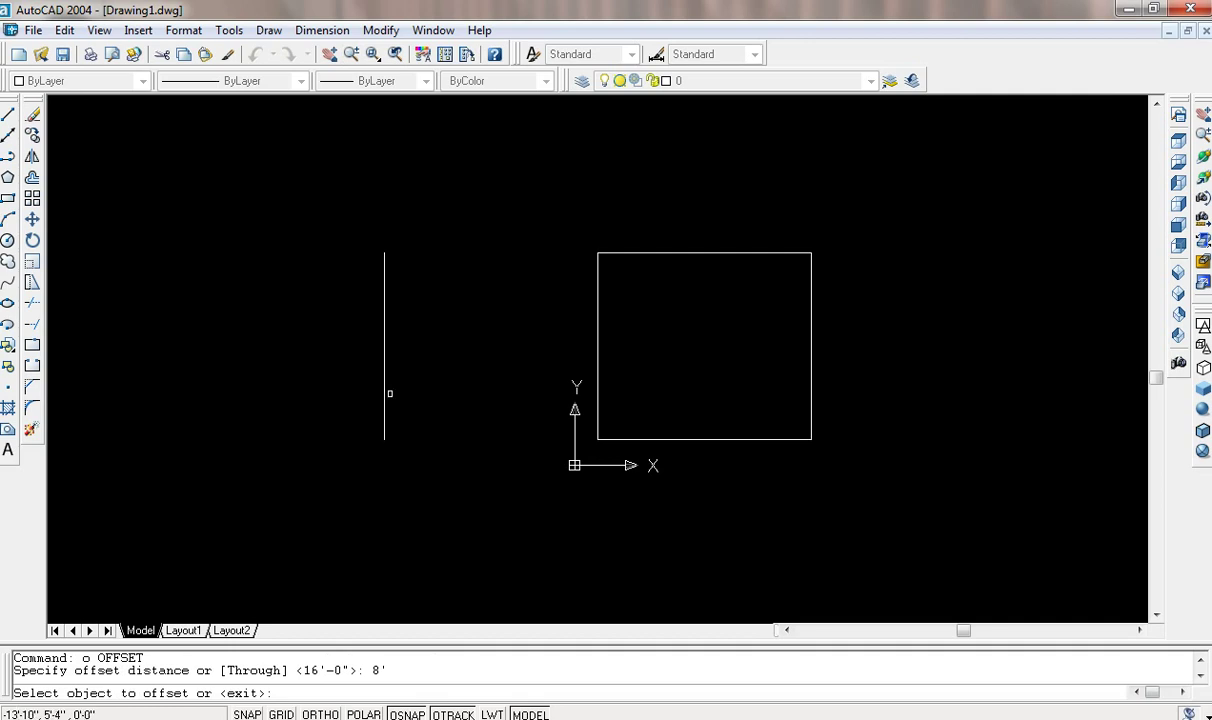
pyautogui.click(384, 390)
pyautogui.click(284, 364)
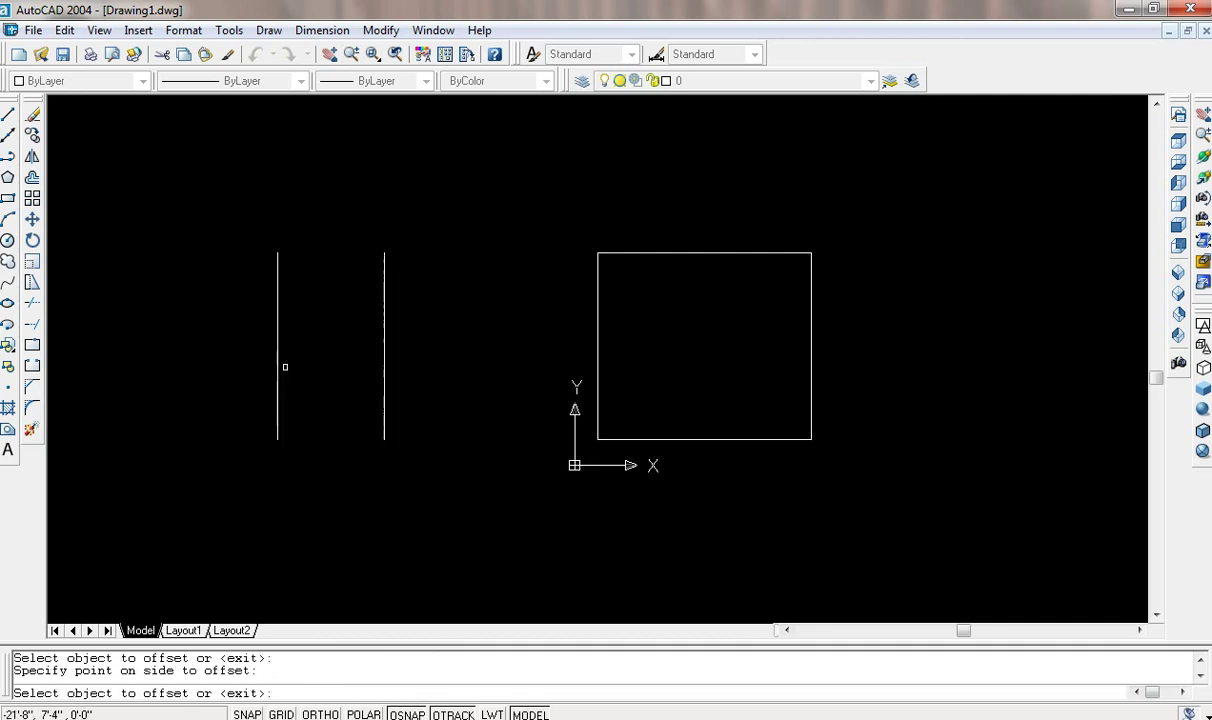
pyautogui.press('Escape')
pyautogui.press('Escape')
pyautogui.press('Escape')
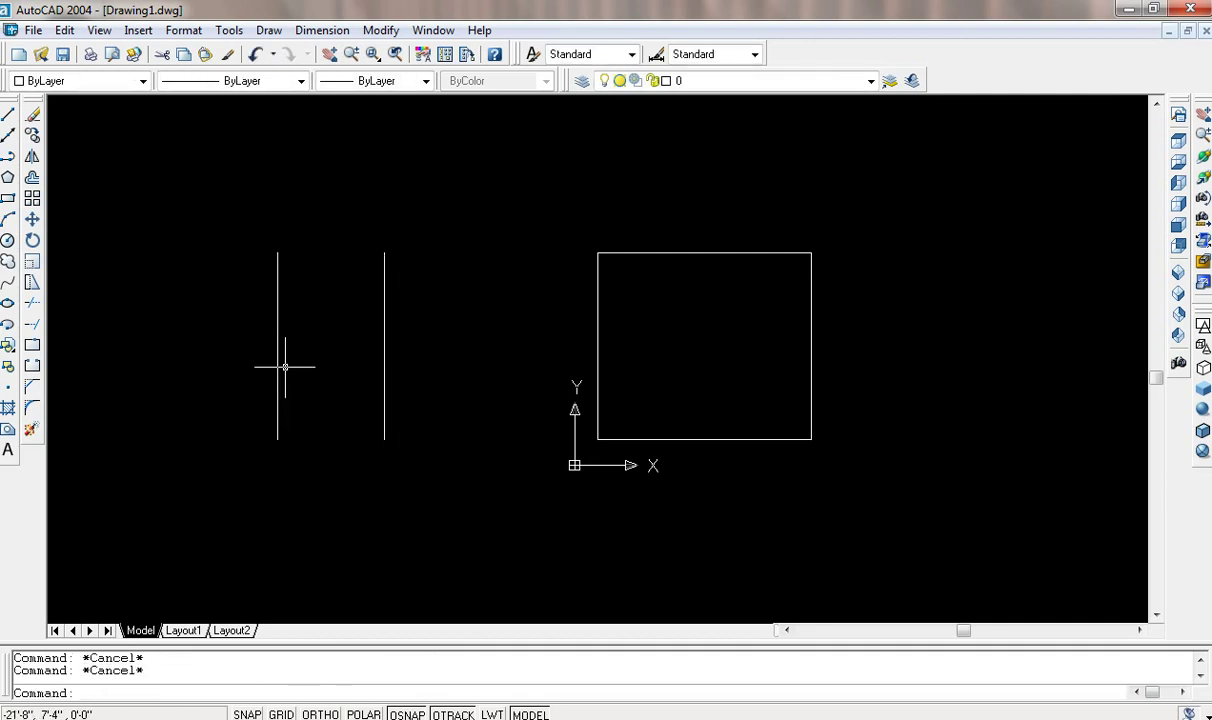
# Offset the new leftmost vertical line another 14' to the left.
pyautogui.write('o')
pyautogui.press('Return')
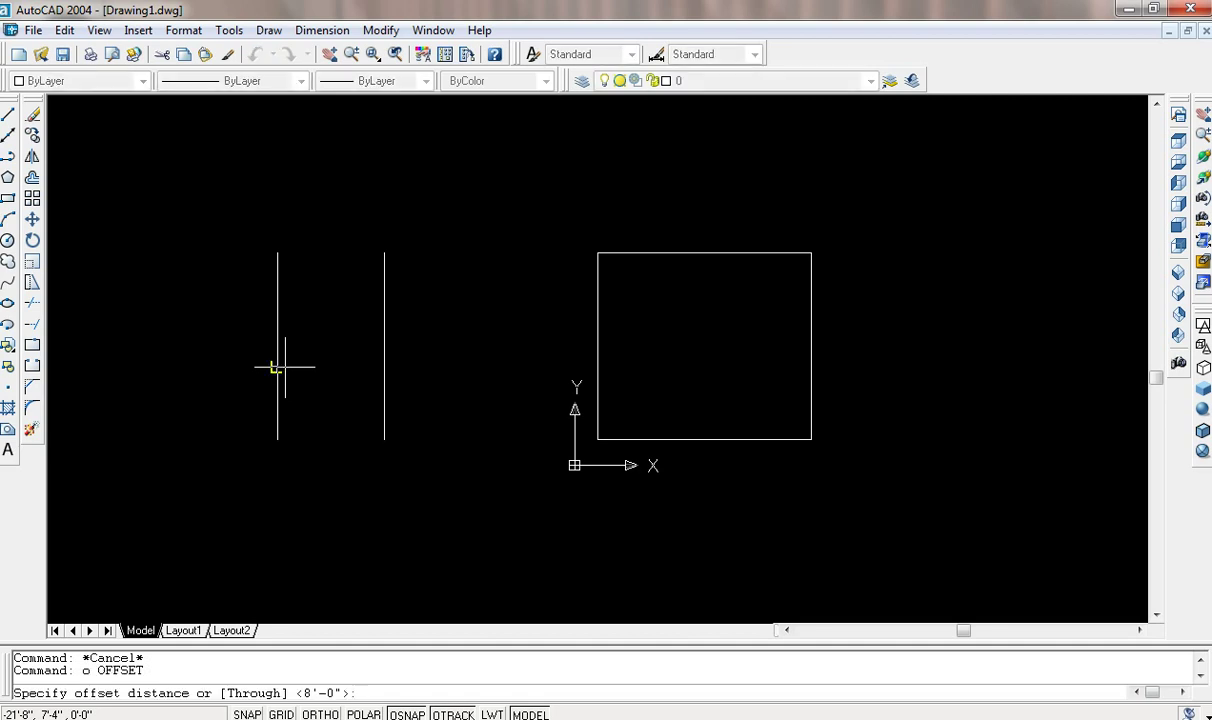
pyautogui.write("4'")
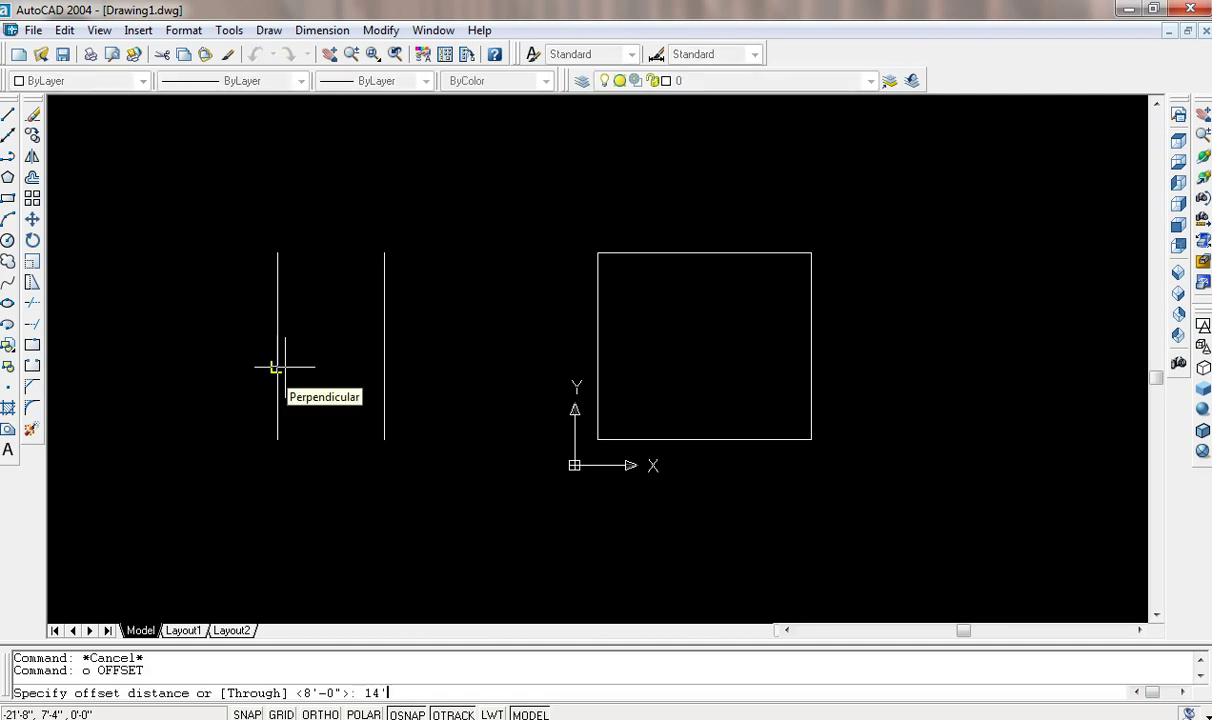
pyautogui.press('Return')
pyautogui.click(277, 366)
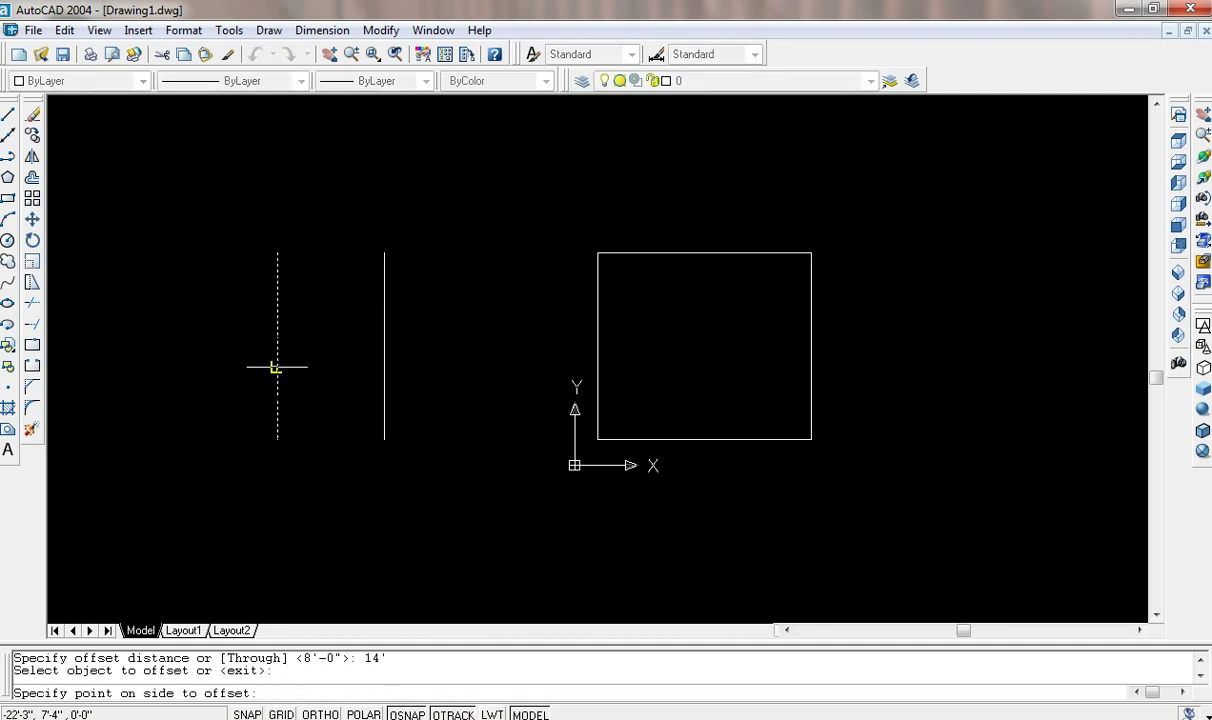
pyautogui.click(182, 340)
pyautogui.press('Escape')
pyautogui.press('Escape')
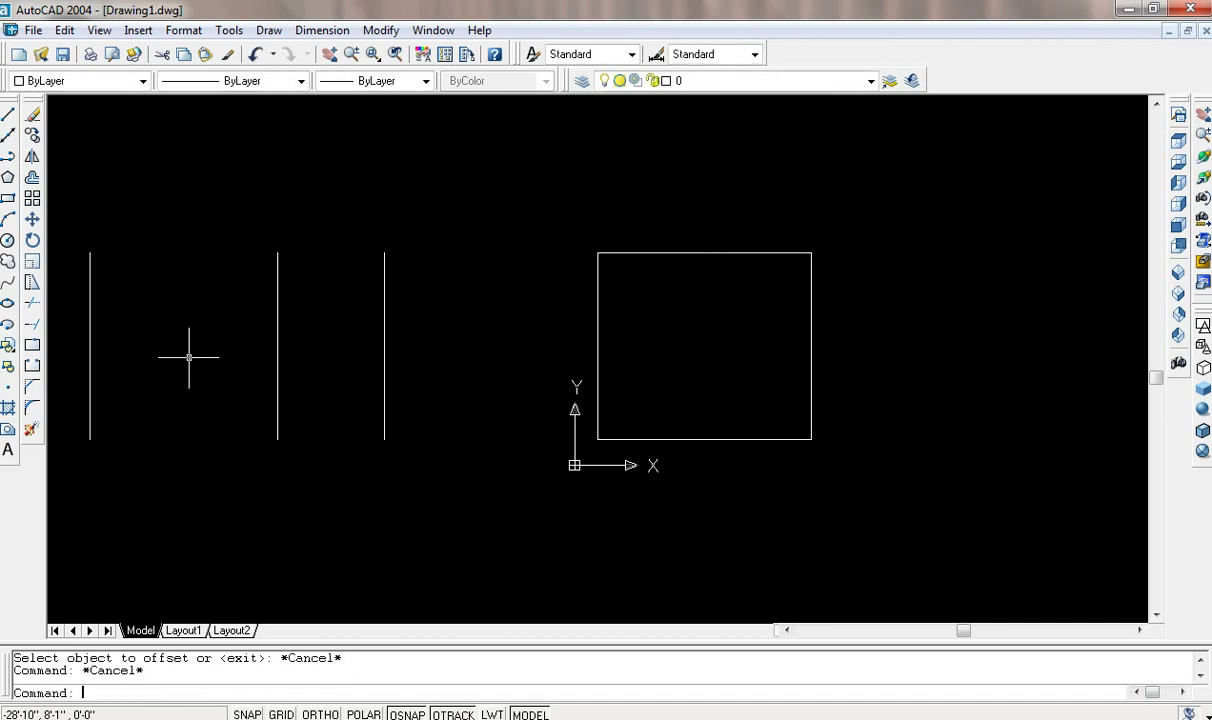
# Extend the top line across all vertical lines and the bottom line to the middle room's left wall.
pyautogui.write('ex')
pyautogui.press('Return')
pyautogui.press('Return')
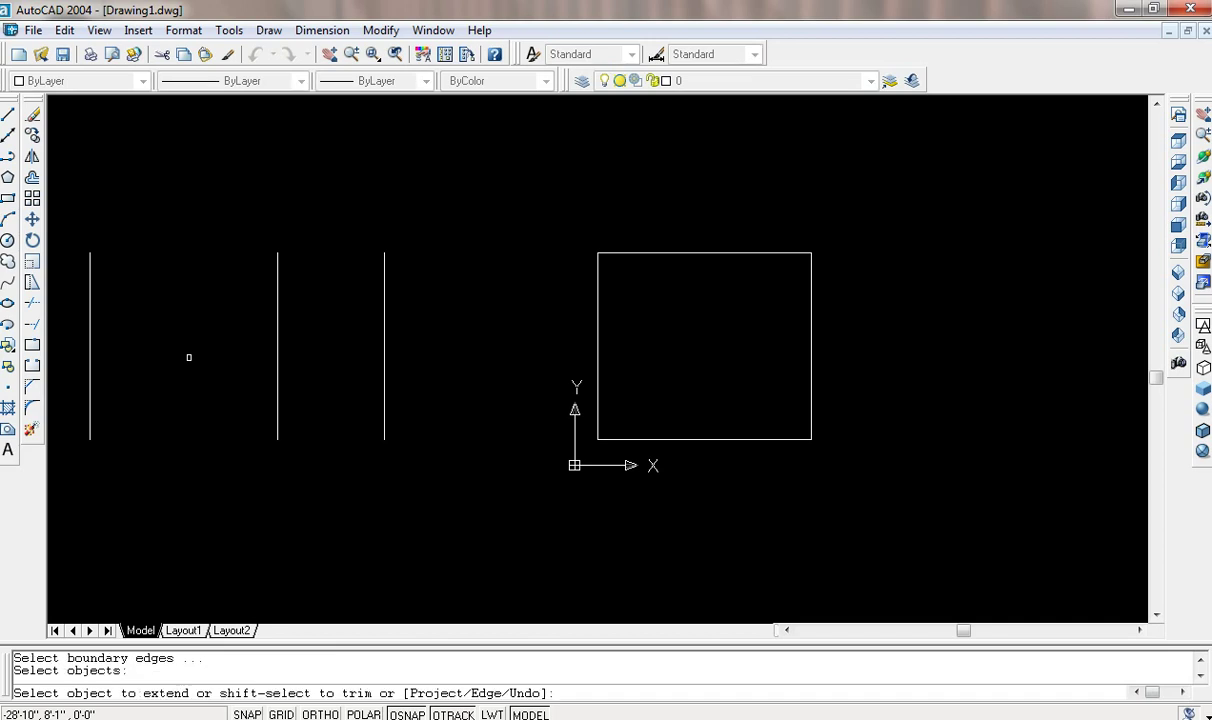
pyautogui.click(645, 251)
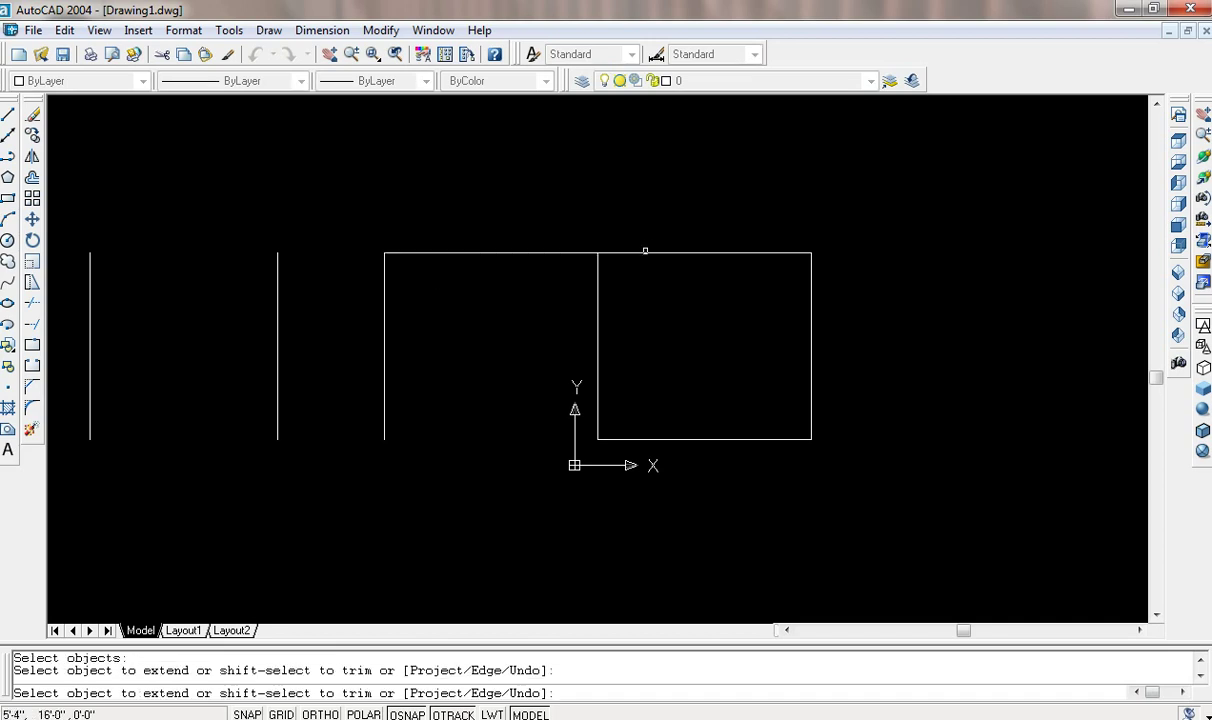
pyautogui.click(645, 251)
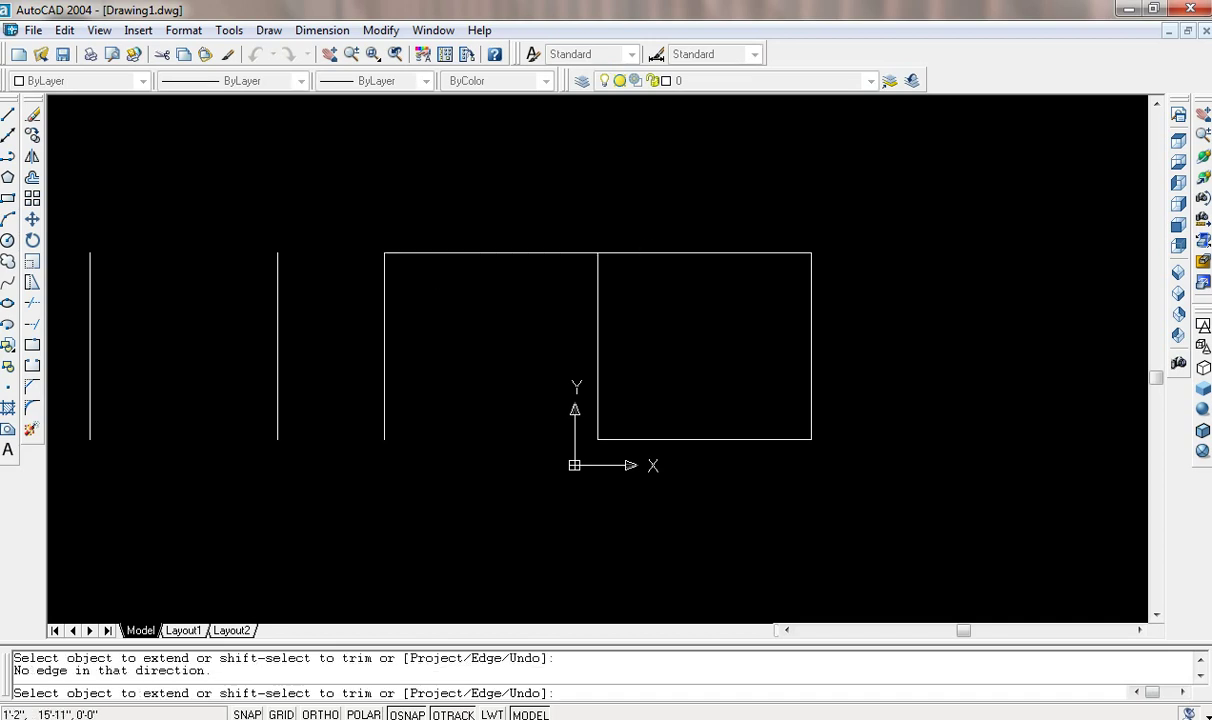
pyautogui.click(588, 251)
pyautogui.click(515, 252)
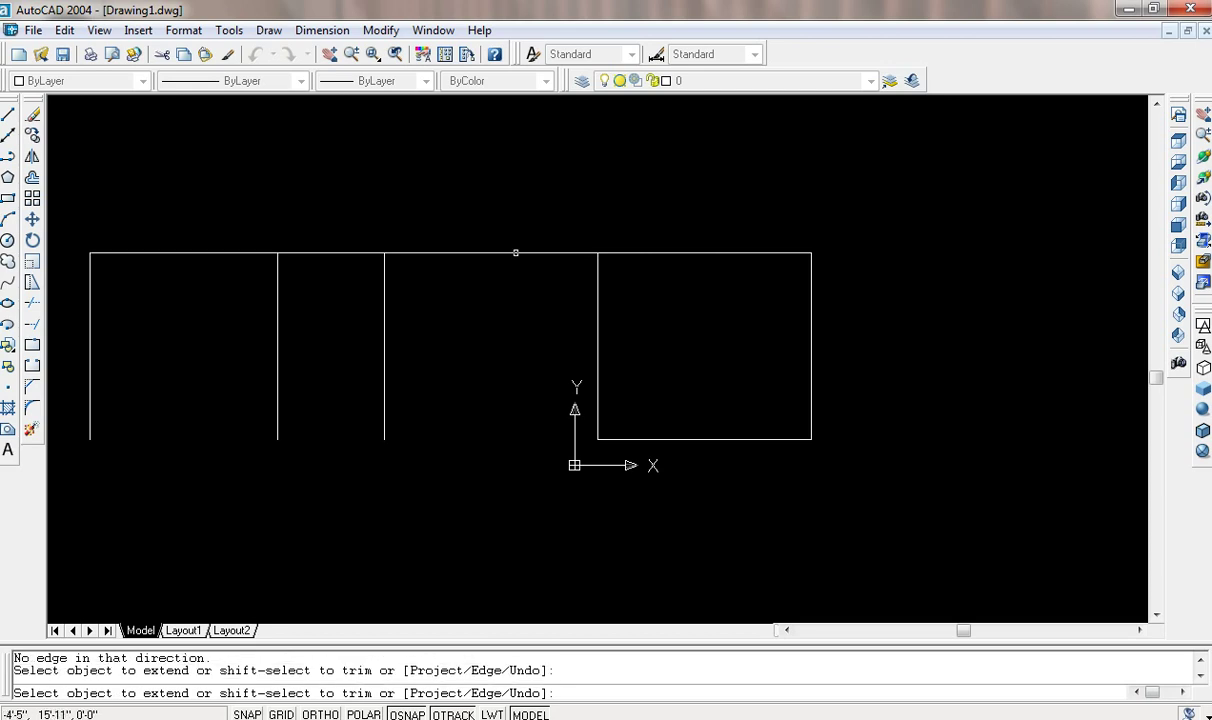
pyautogui.click(662, 440)
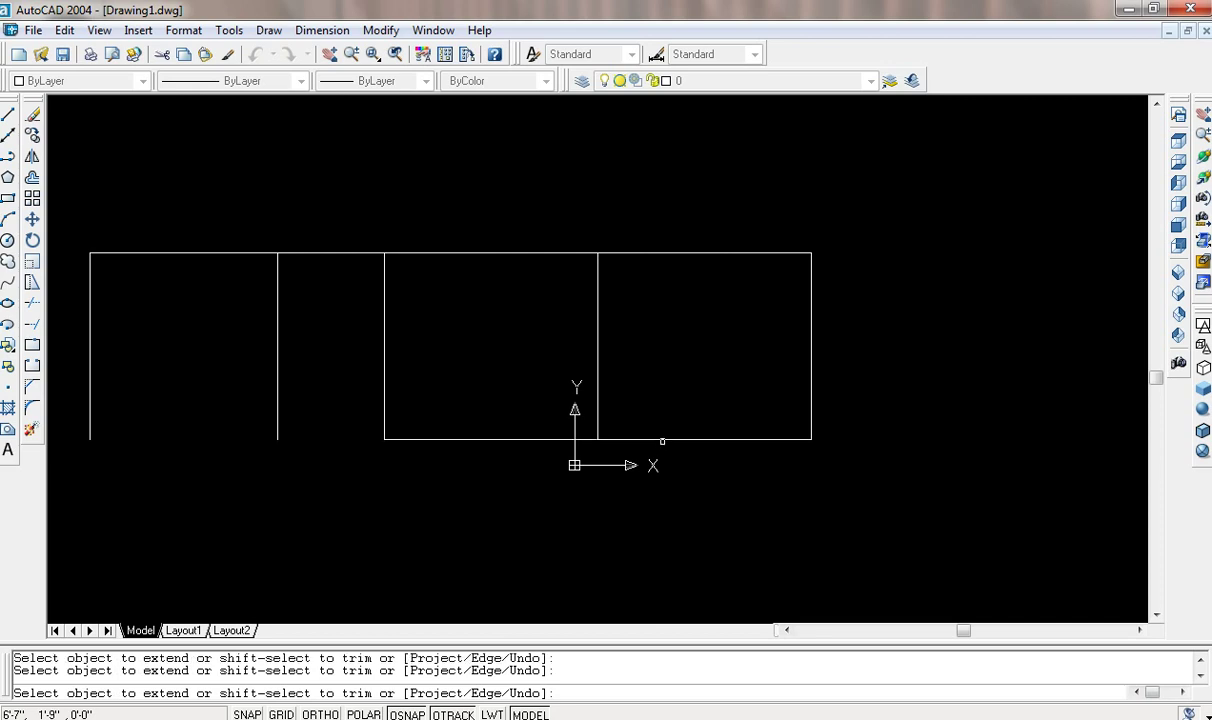
pyautogui.press('Escape')
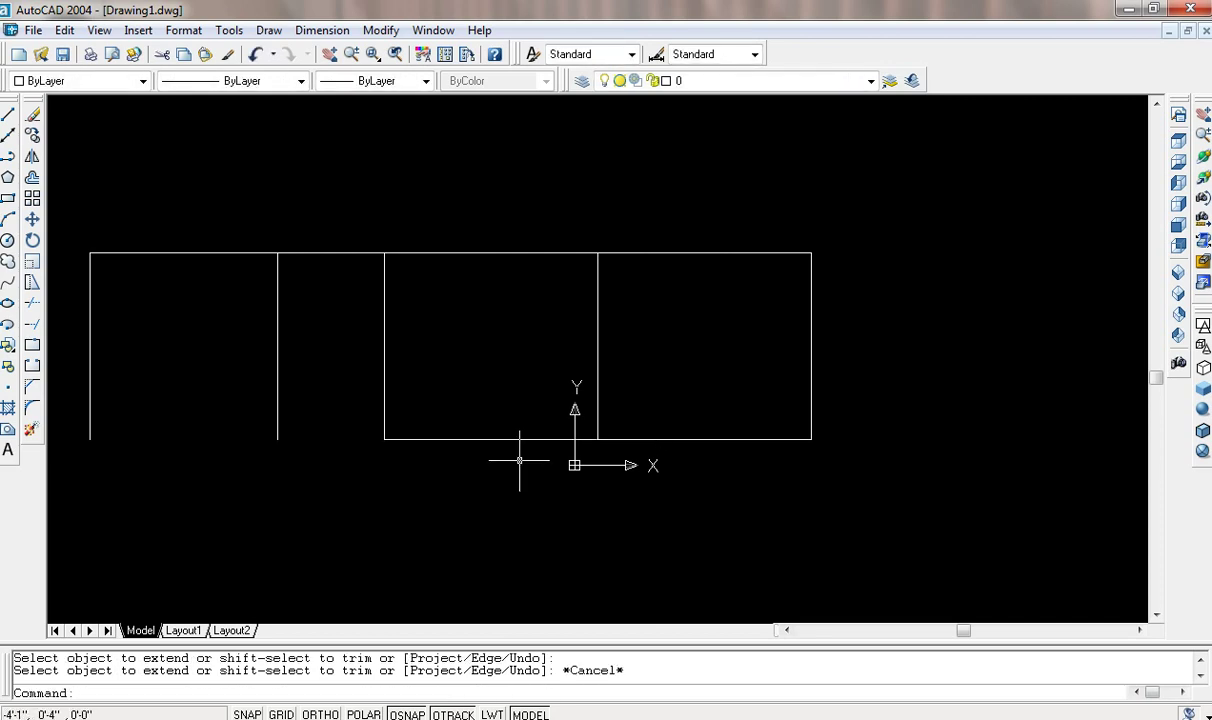
pyautogui.write('9')
pyautogui.press('Escape')
pyautogui.press('Escape')
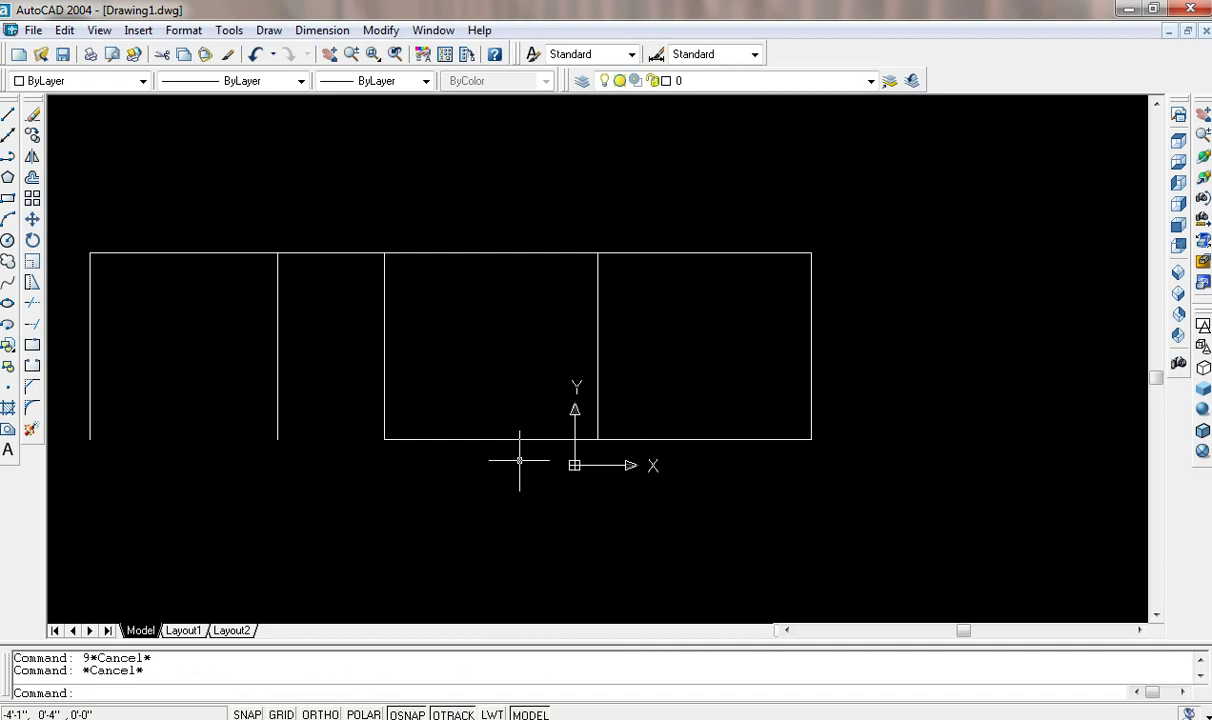
# Offset the top, bottom, right and middle-room left wall lines 9" inward.
pyautogui.write('o')
pyautogui.press('Return')
pyautogui.write('9')
pyautogui.press('Return')
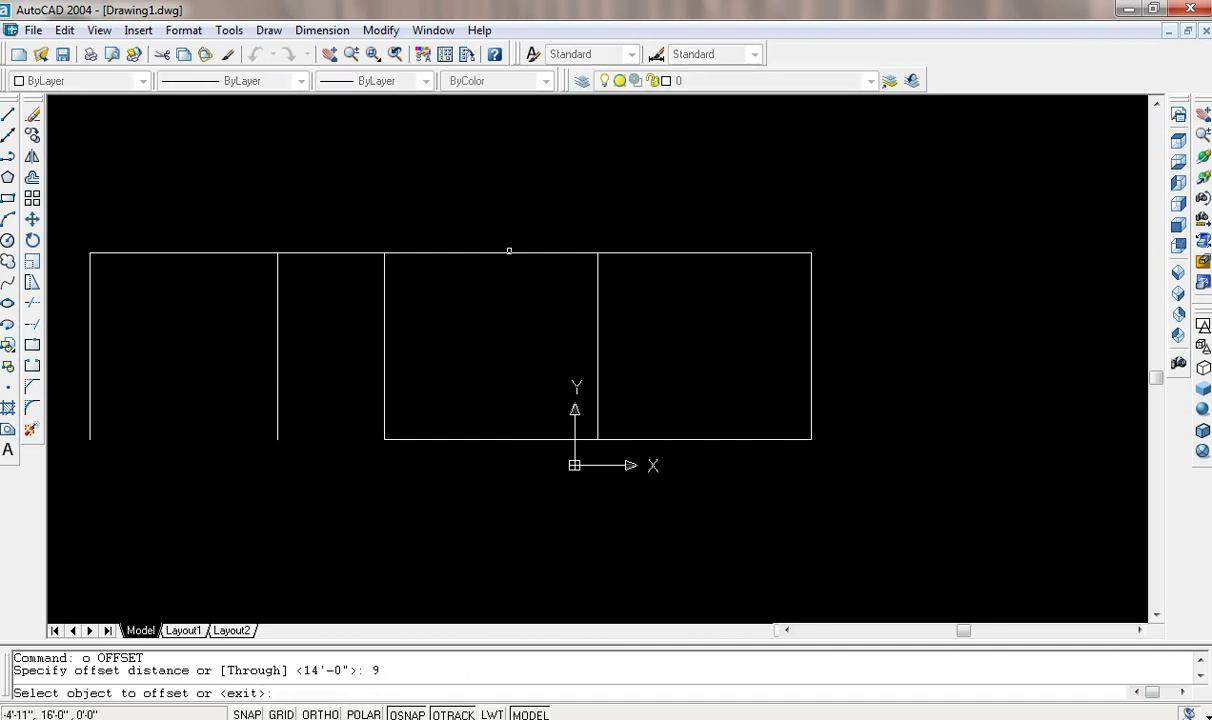
pyautogui.click(509, 253)
pyautogui.click(507, 330)
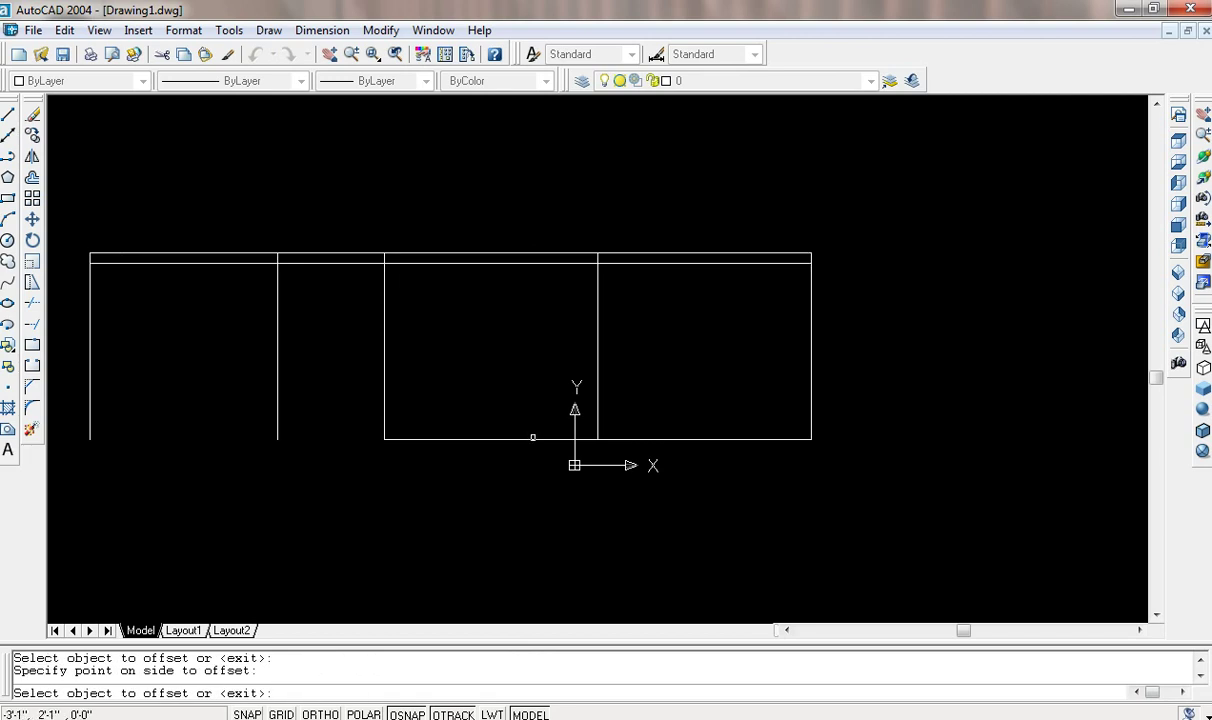
pyautogui.click(533, 437)
pyautogui.click(525, 378)
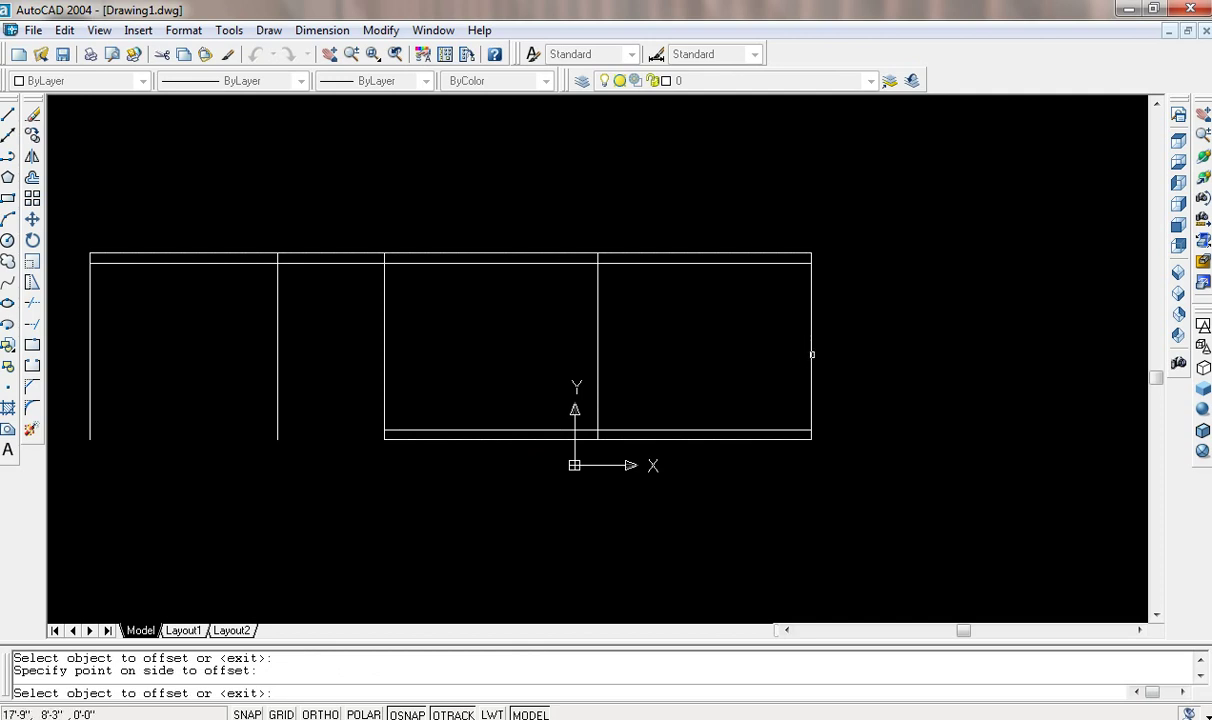
pyautogui.click(812, 354)
pyautogui.click(735, 355)
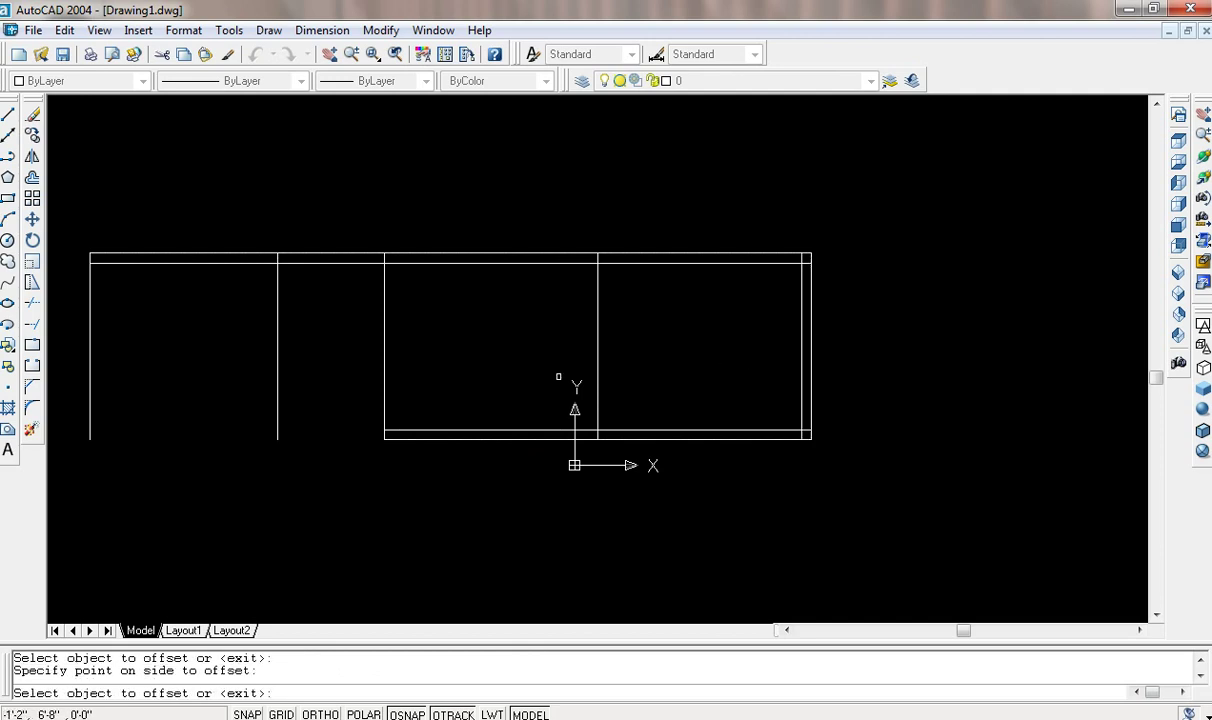
pyautogui.click(384, 352)
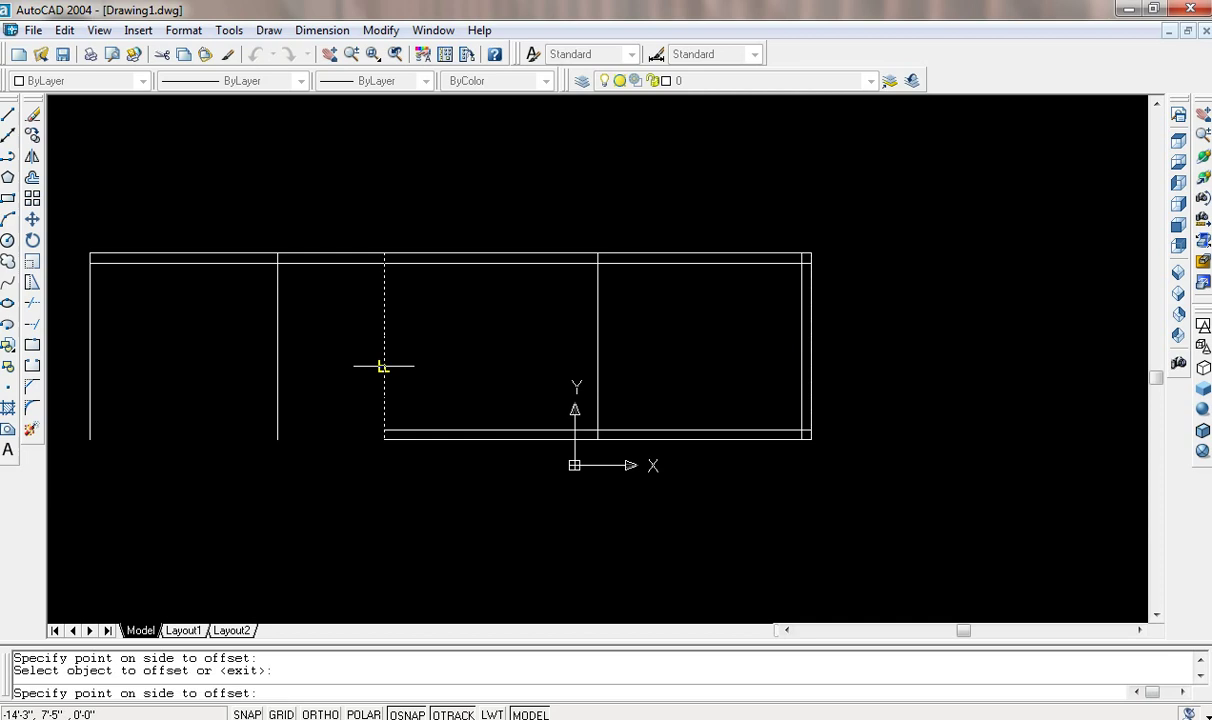
pyautogui.click(449, 387)
pyautogui.press('Escape')
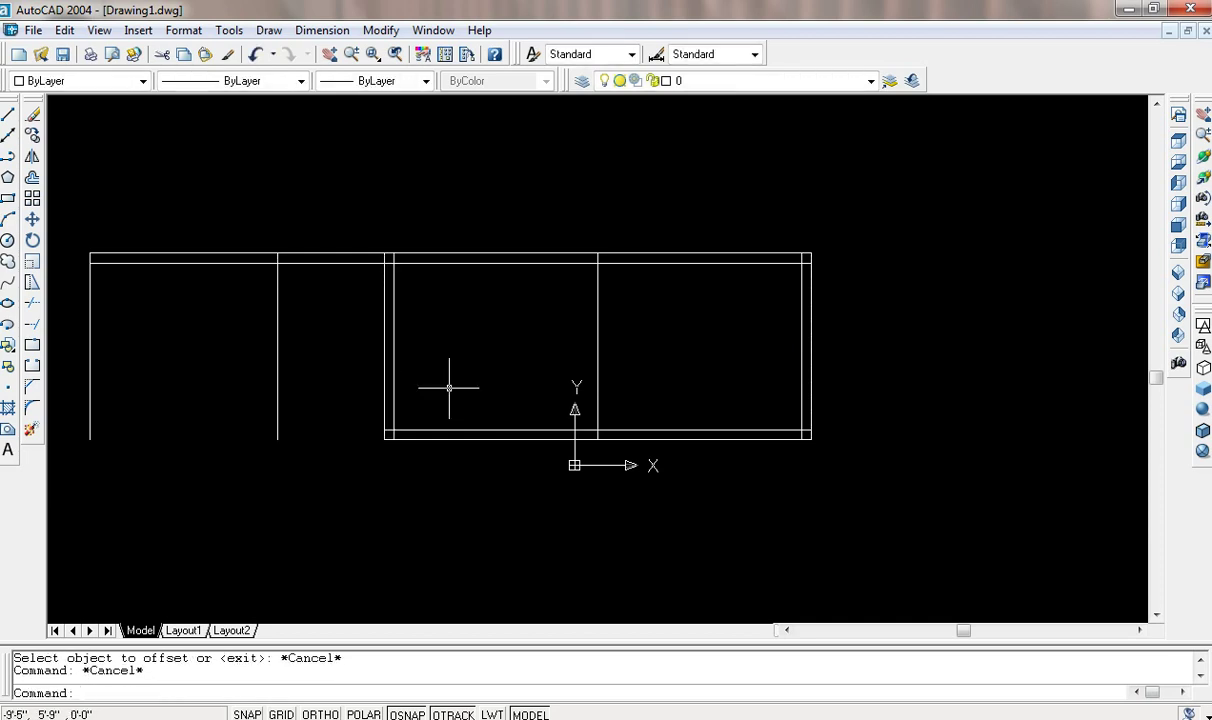
# Offset the right partition 4.5" to each side and delete the original centre line.
pyautogui.write('o')
pyautogui.press('Return')
pyautogui.write('4.5')
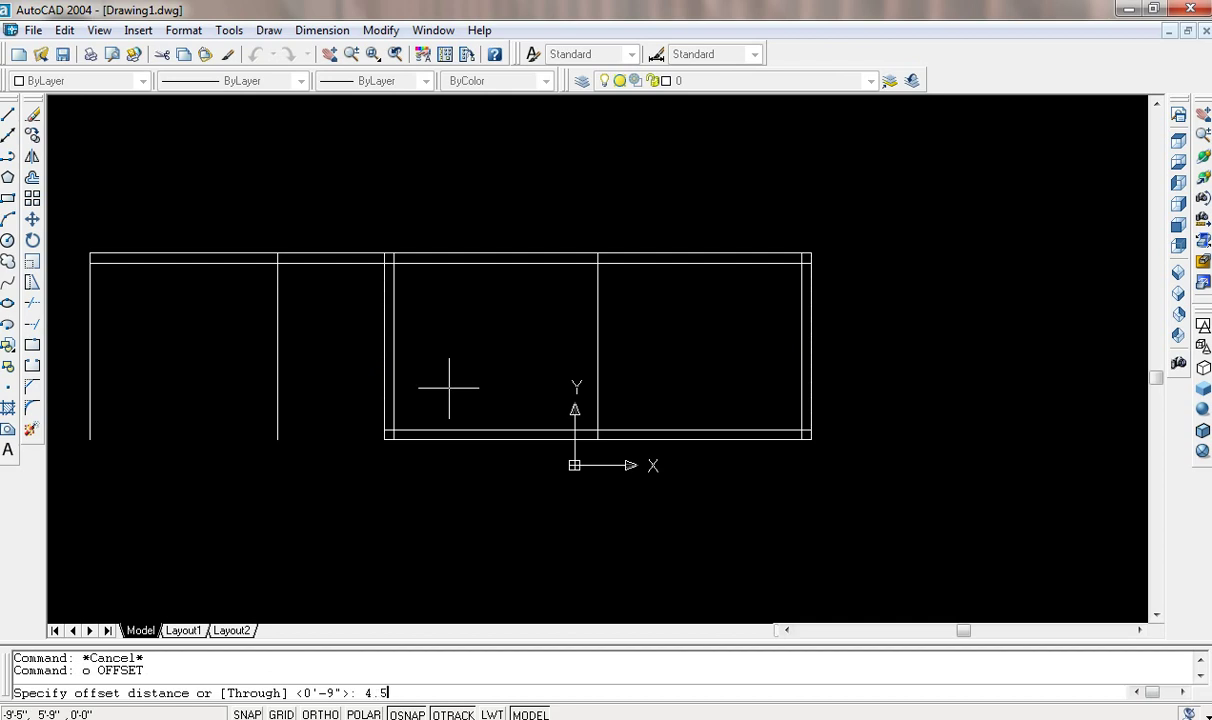
pyautogui.press('Return')
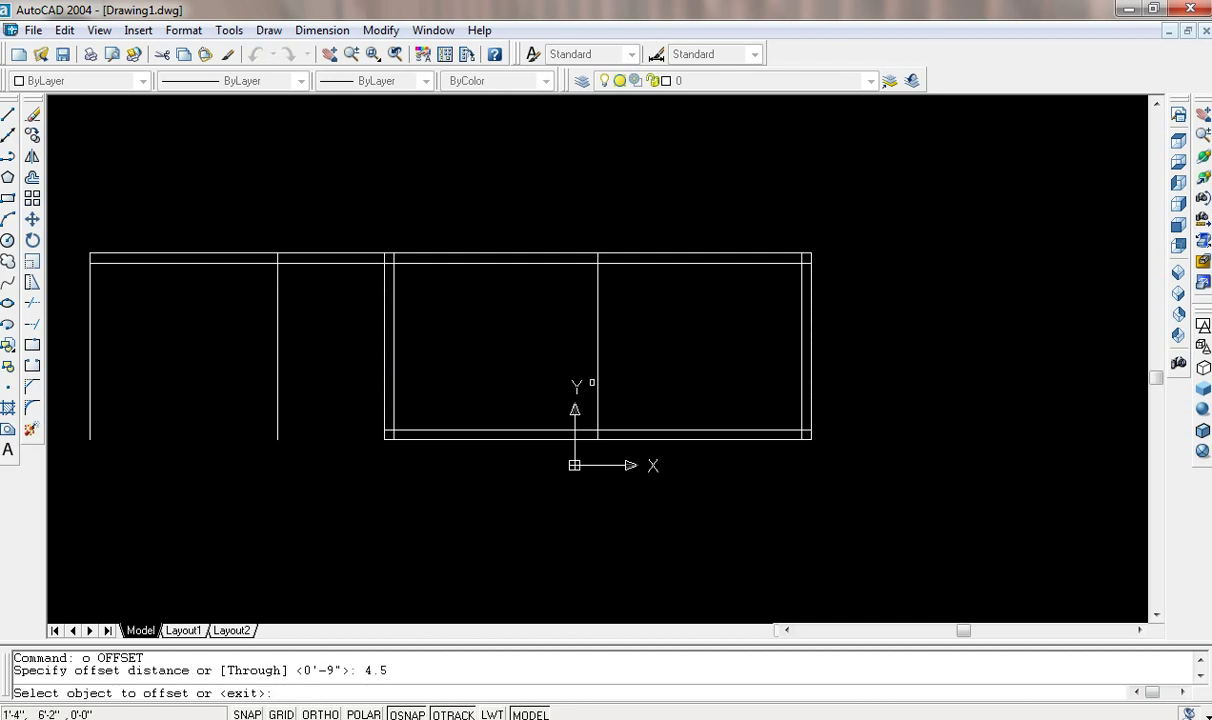
pyautogui.click(597, 383)
pyautogui.click(665, 375)
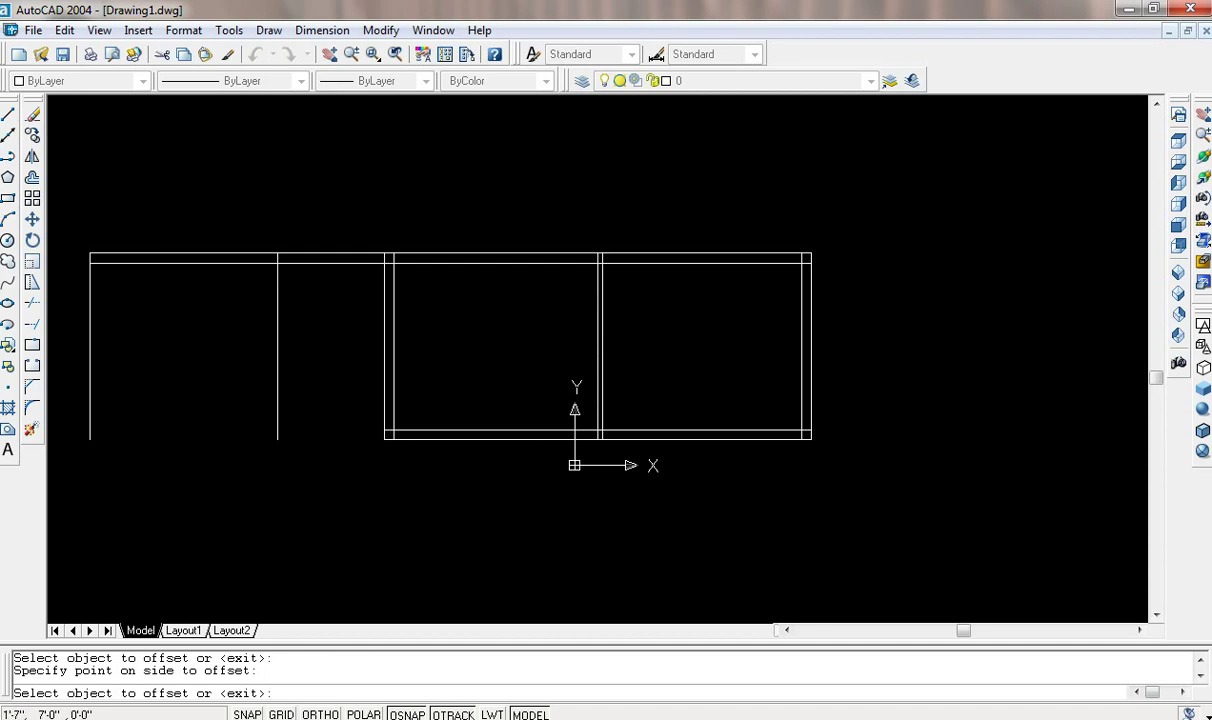
pyautogui.click(596, 372)
pyautogui.click(522, 373)
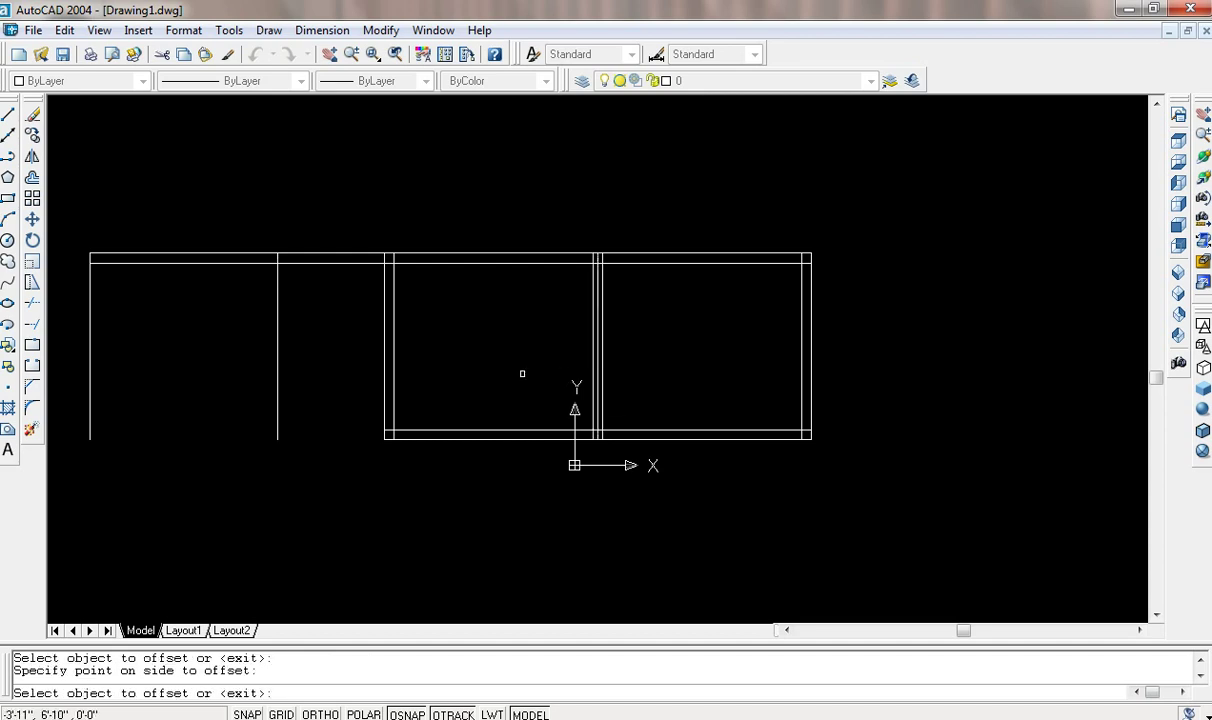
pyautogui.press('Escape')
pyautogui.press('Escape')
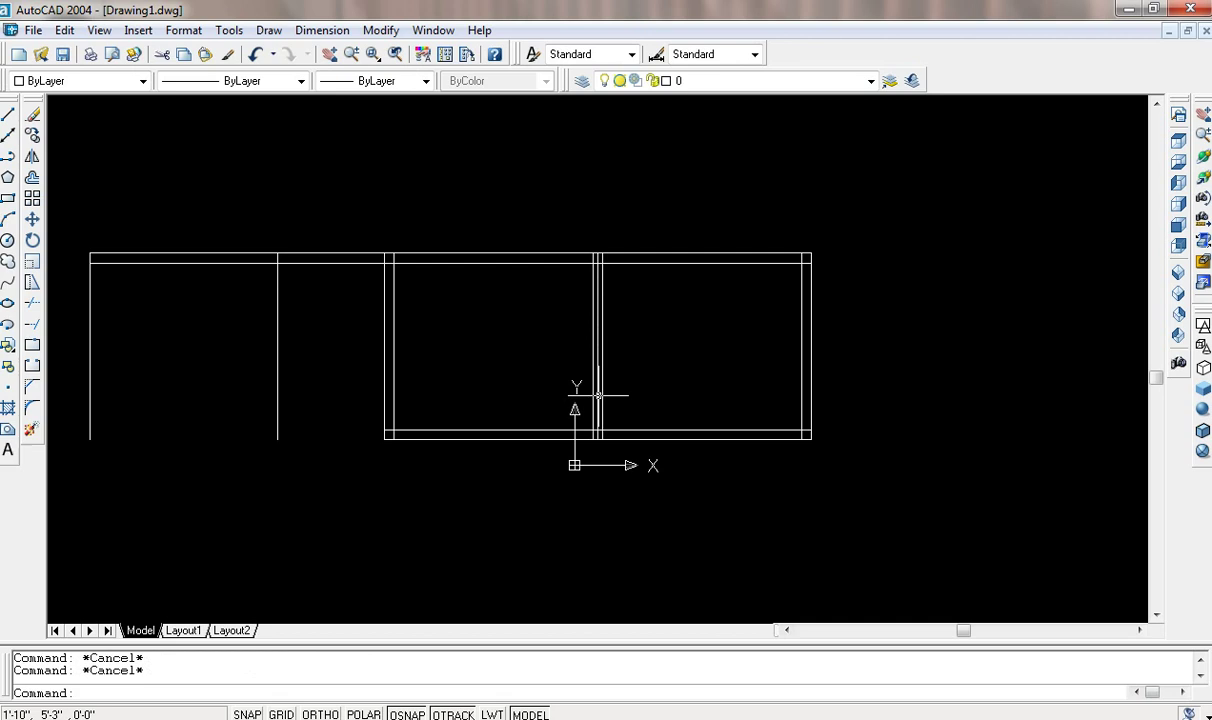
pyautogui.click(598, 395)
pyautogui.press('Delete')
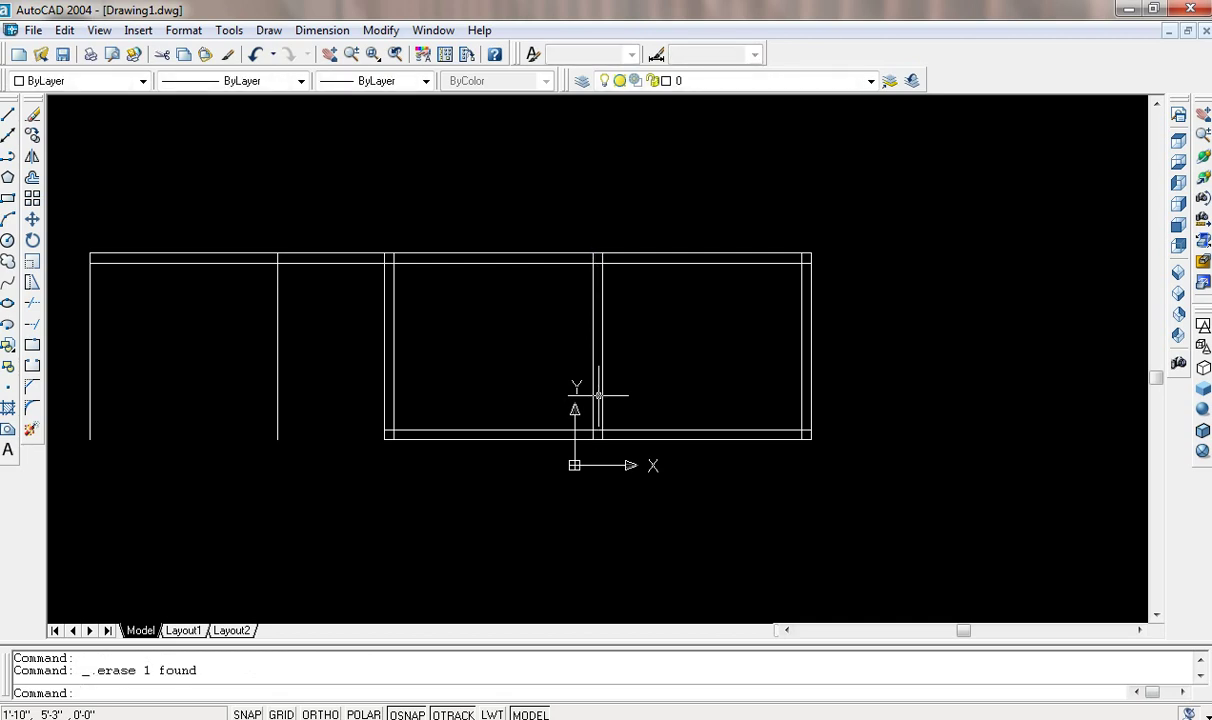
pyautogui.press('Escape')
pyautogui.press('Escape')
# Trim the crossing wall segments at the partition and middle-wall junctions.
pyautogui.write('tr')
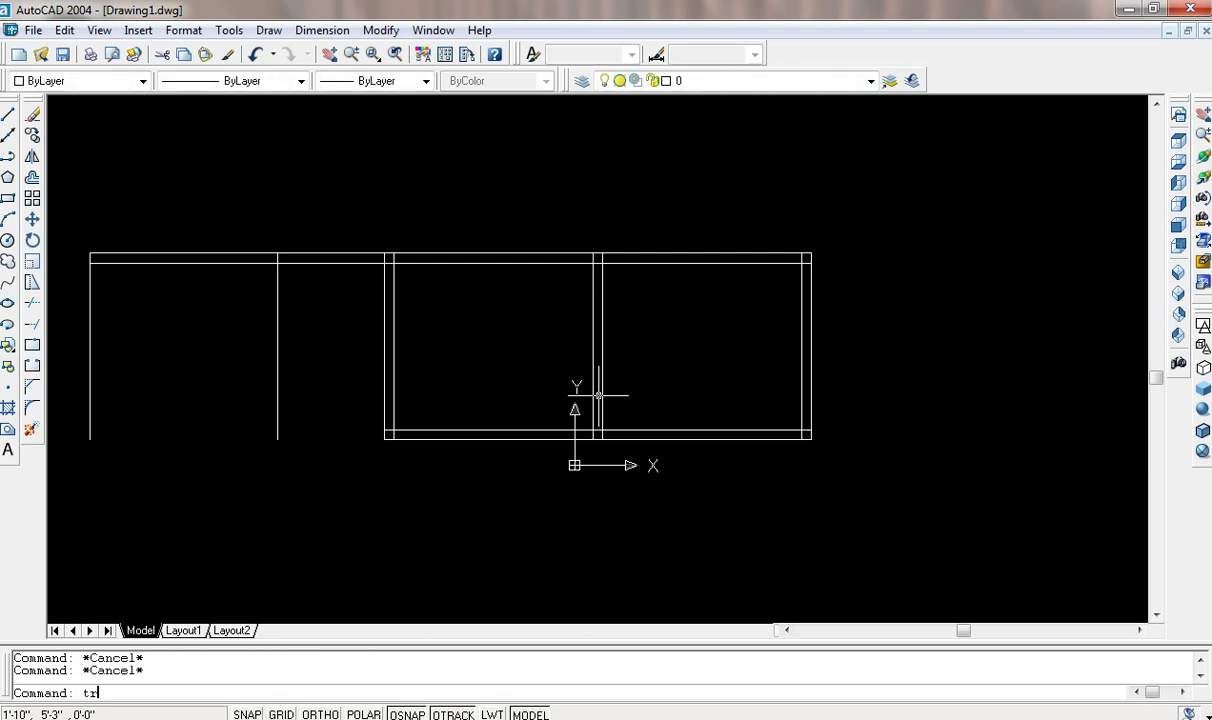
pyautogui.press('Return')
pyautogui.press('Return')
pyautogui.click(597, 266)
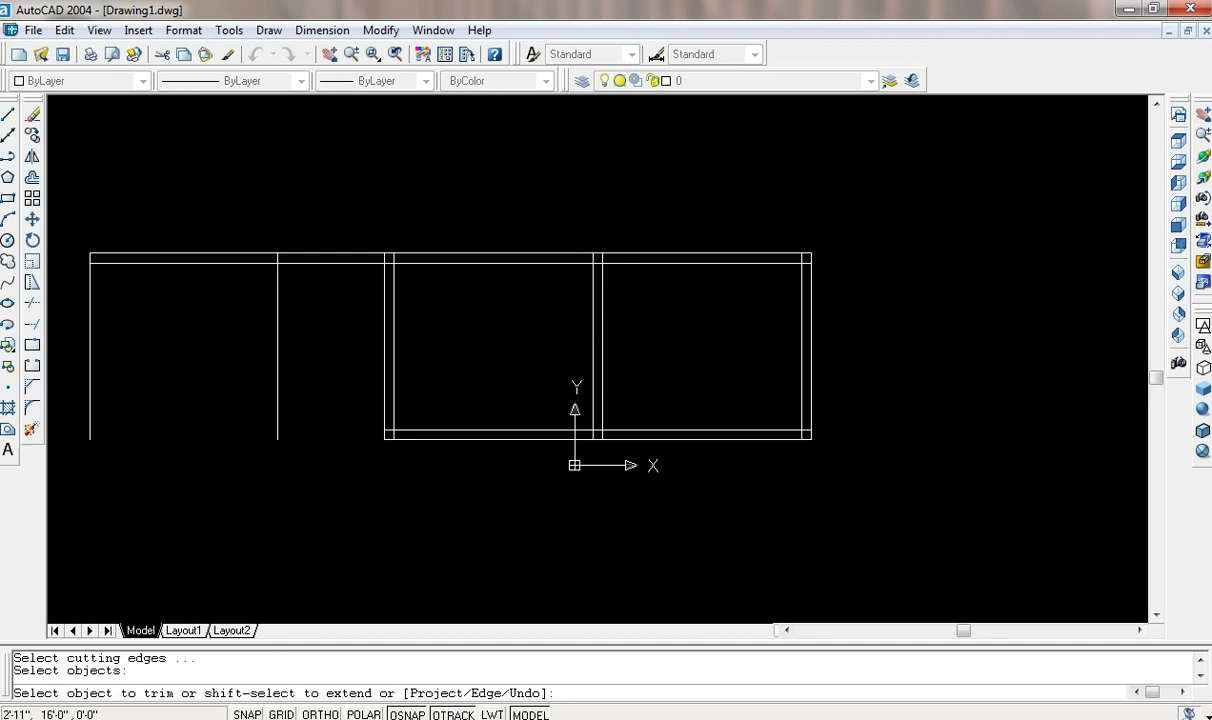
pyautogui.click(597, 258)
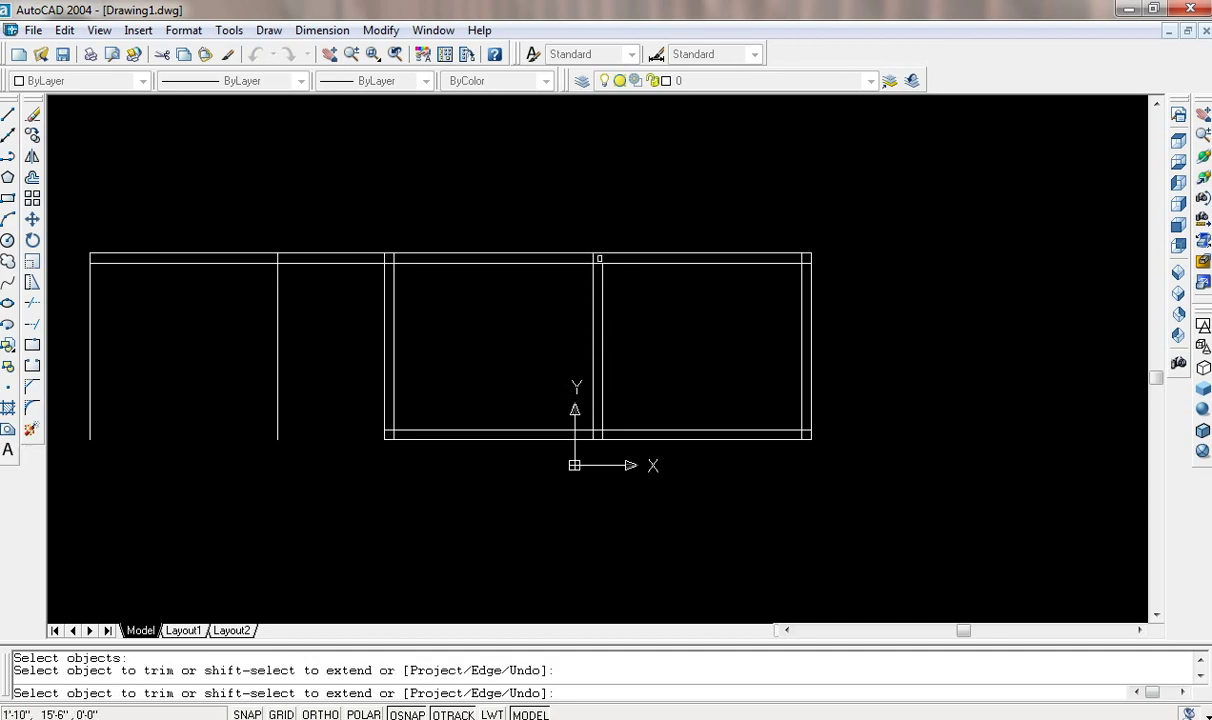
pyautogui.click(595, 258)
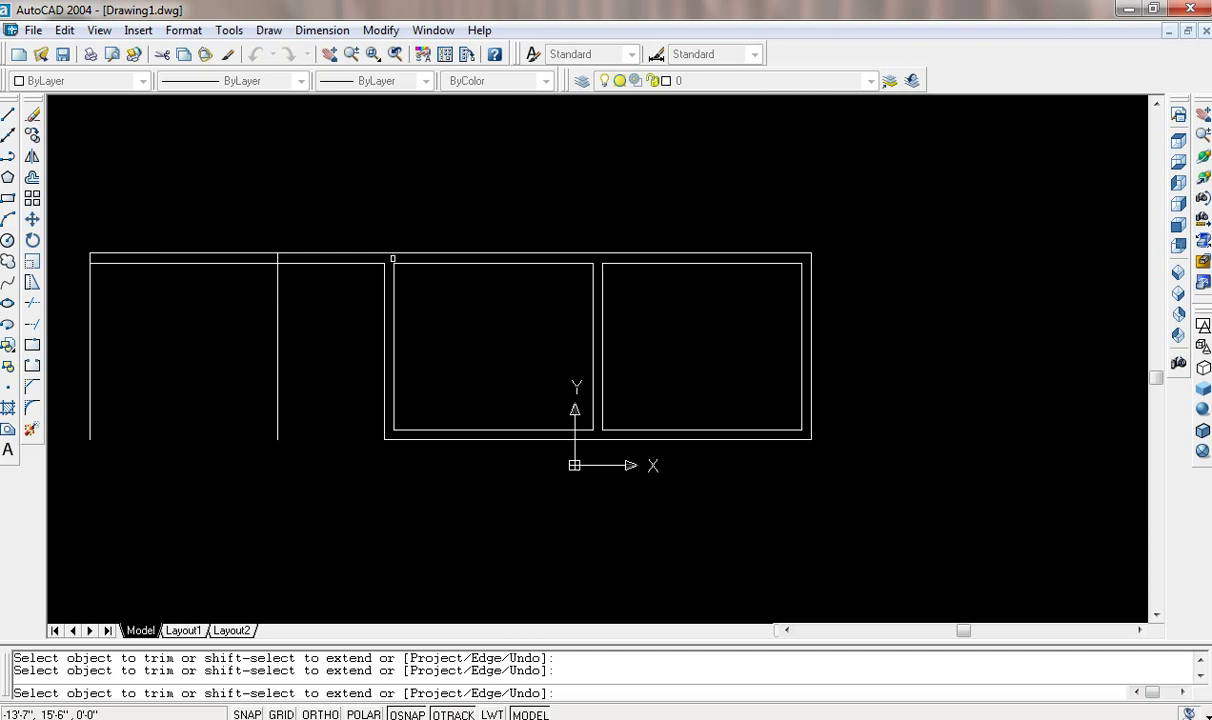
pyautogui.click(382, 257)
pyautogui.press('Escape')
pyautogui.press('Escape')
pyautogui.press('Escape')
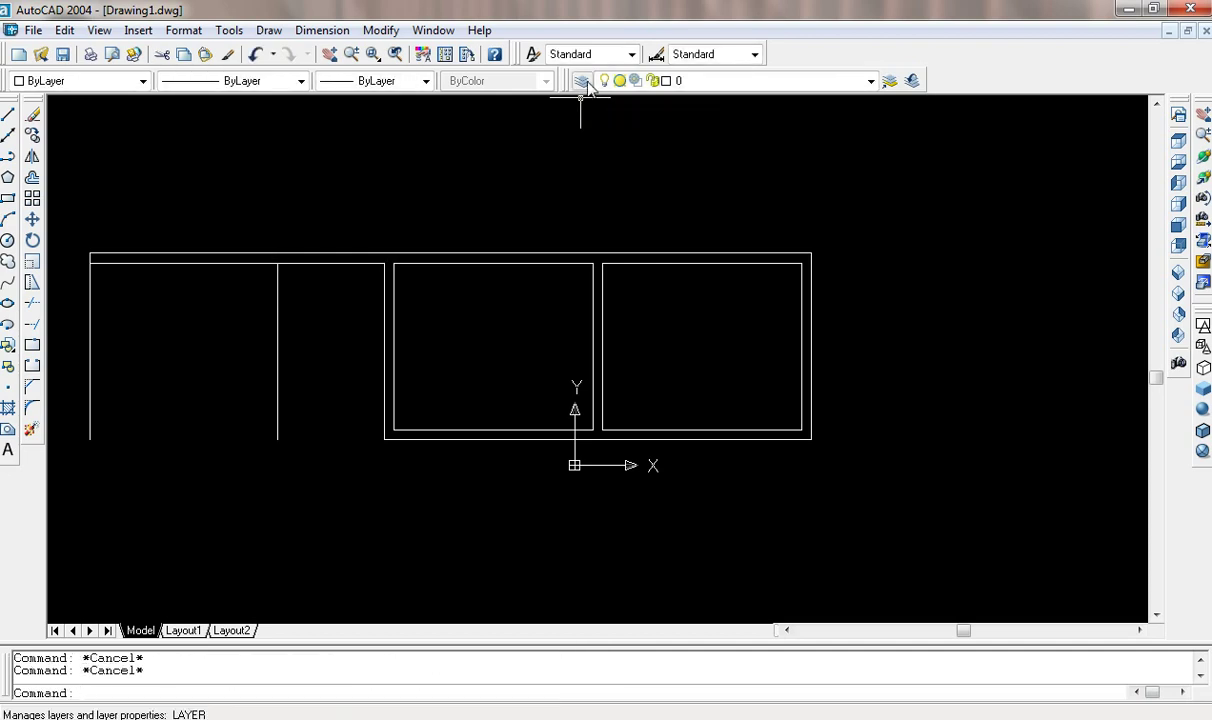
# Offset the top wall line 20' down to create a full-width line below the plan.
pyautogui.write('o')
pyautogui.press('Return')
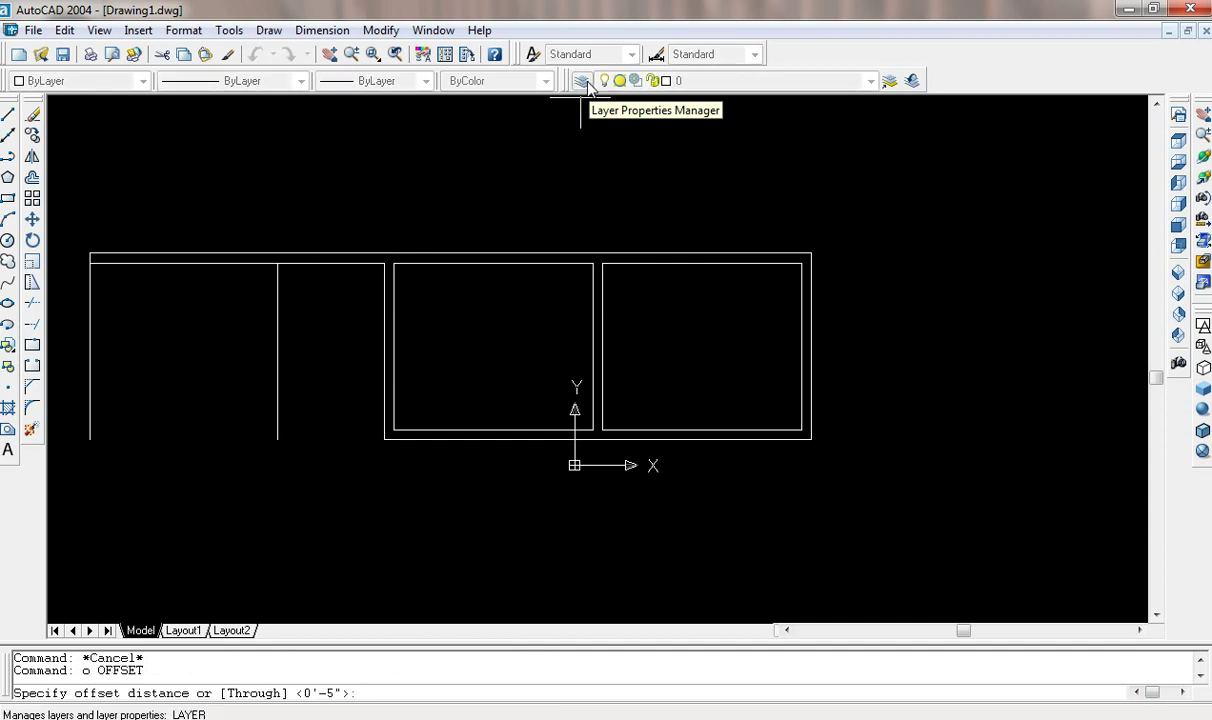
pyautogui.write('2')
pyautogui.write('0')
pyautogui.press('Return')
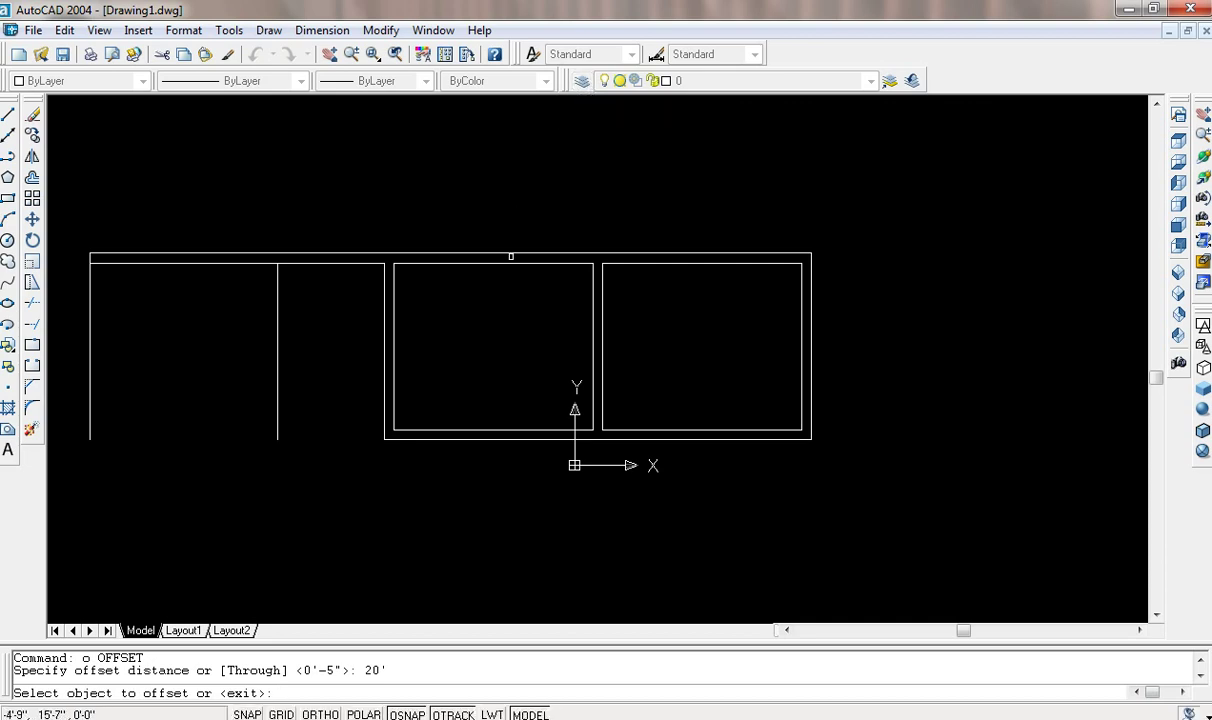
pyautogui.click(513, 256)
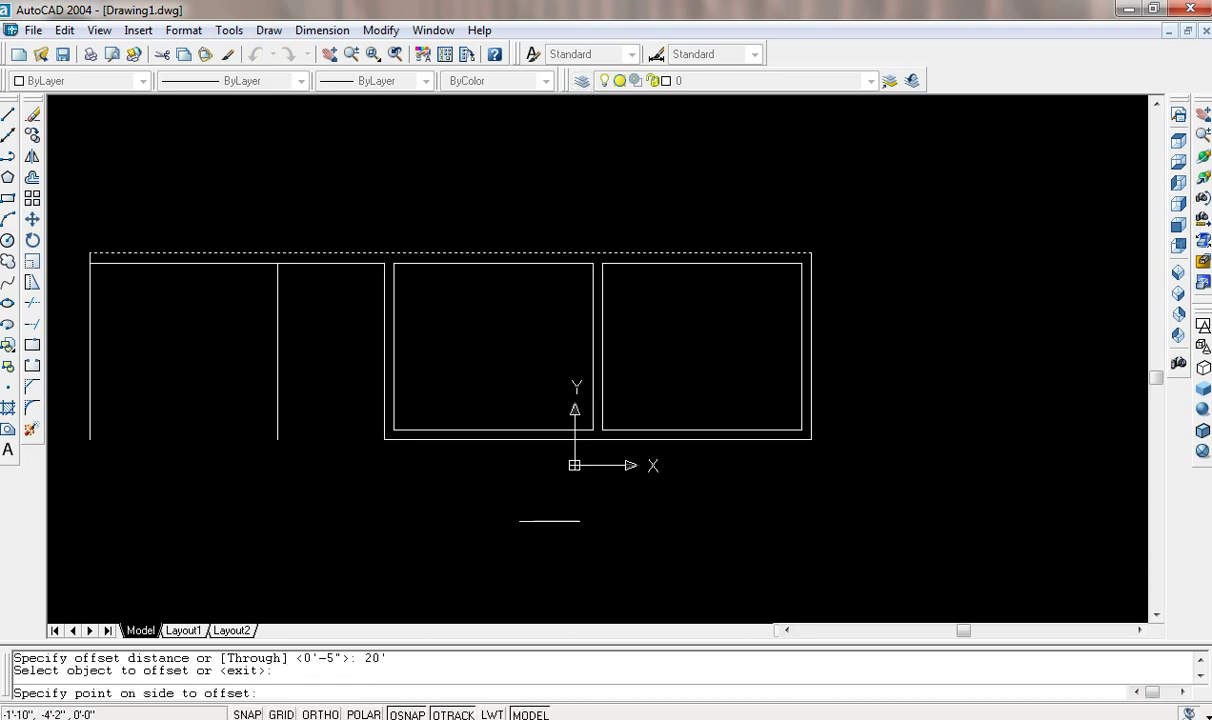
pyautogui.click(549, 520)
pyautogui.press('Escape')
pyautogui.press('Escape')
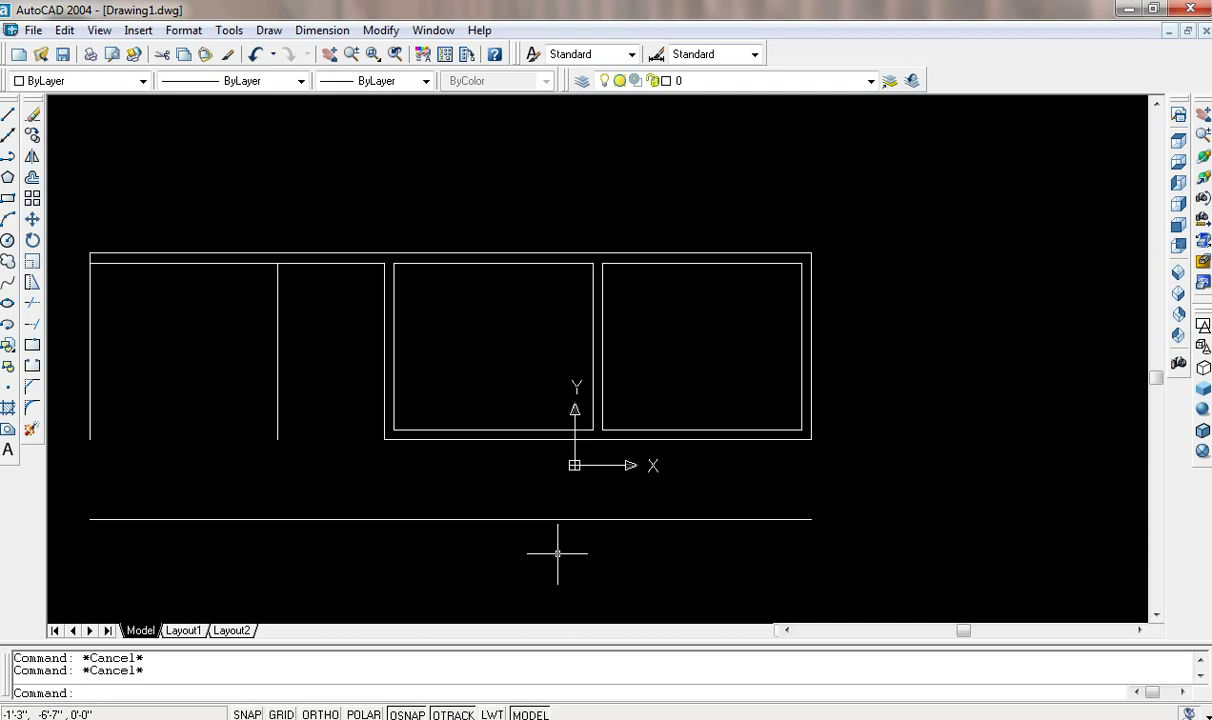
pyautogui.write('o')
pyautogui.write('9')
# Offset the left partition, far-left wall and new bottom line 9" to form inner wall lines.
pyautogui.press('Return')
pyautogui.write('9')
pyautogui.press('Return')
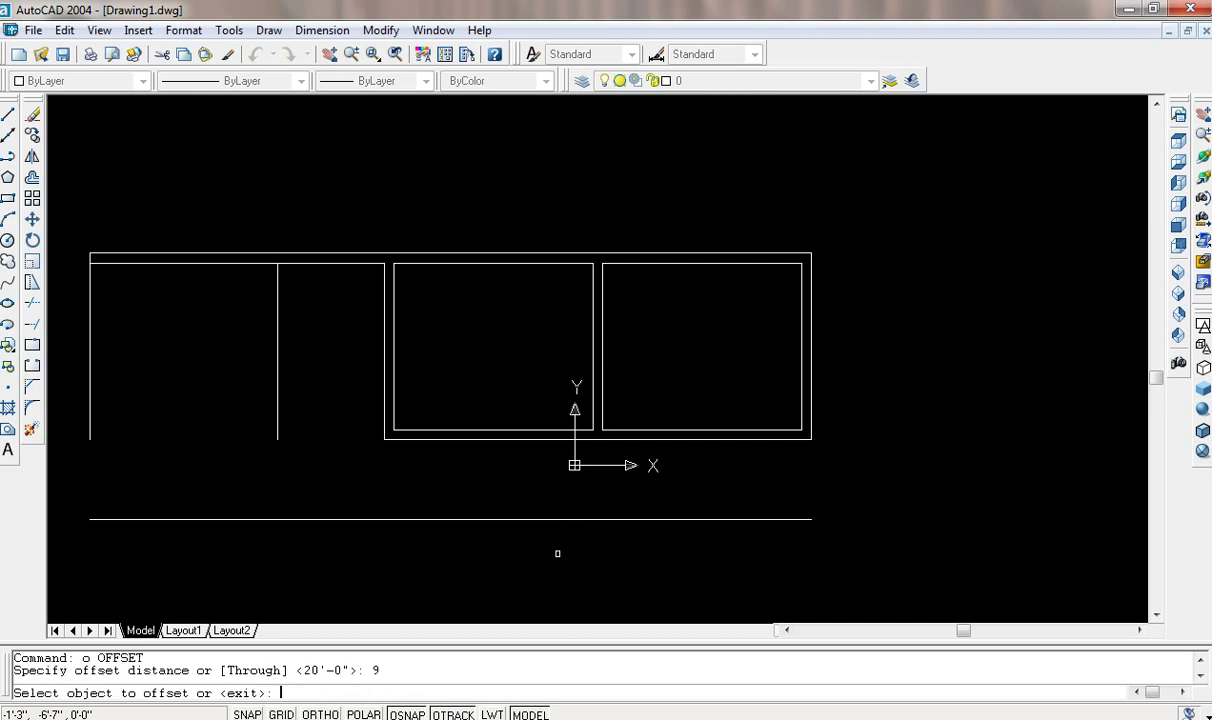
pyautogui.click(276, 372)
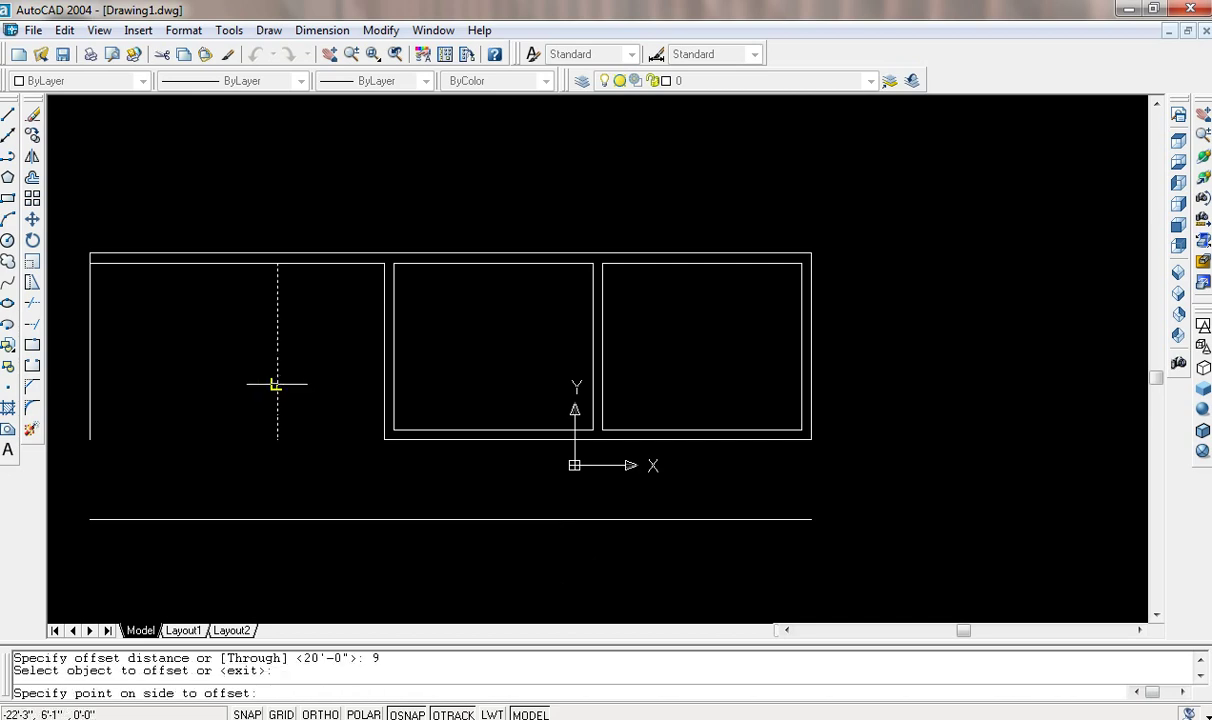
pyautogui.click(207, 411)
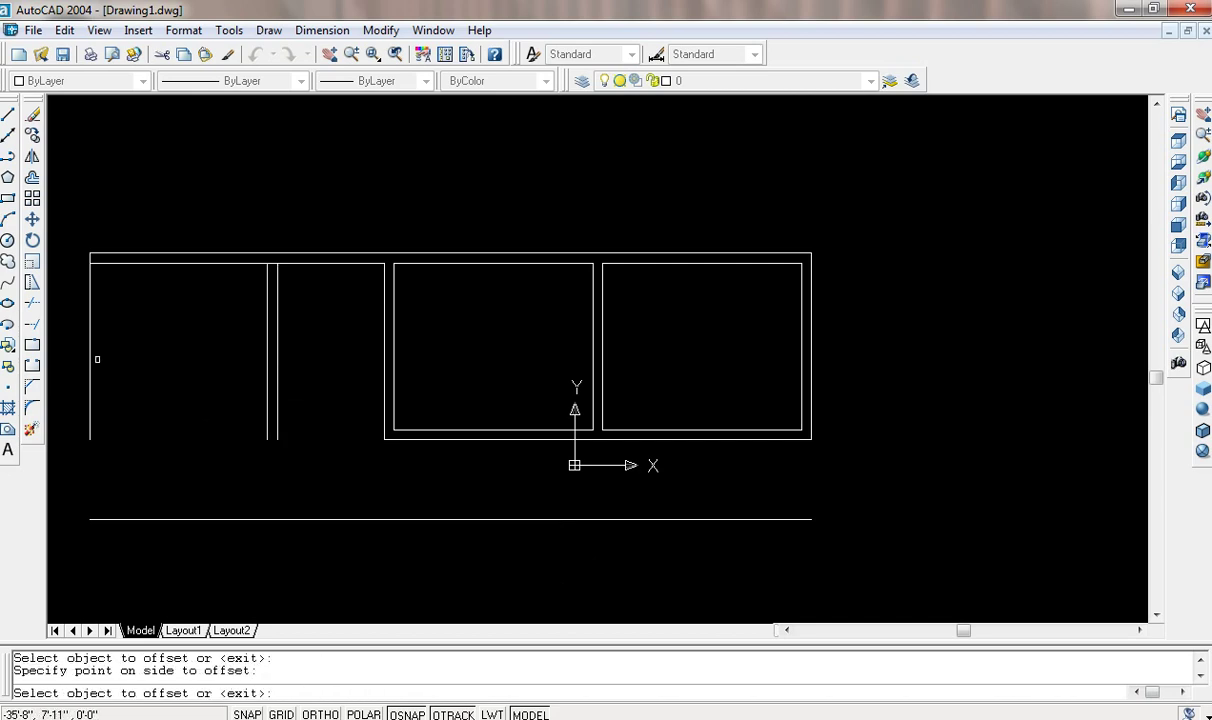
pyautogui.click(90, 340)
pyautogui.click(130, 354)
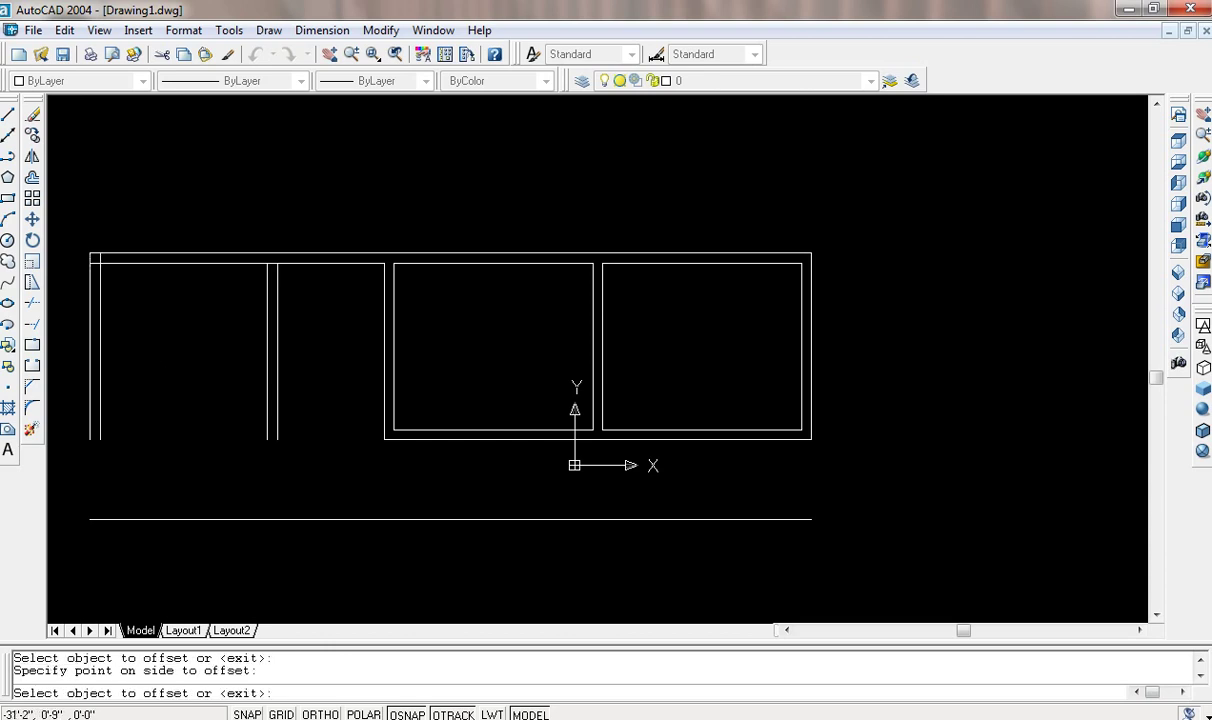
pyautogui.click(189, 518)
pyautogui.click(198, 459)
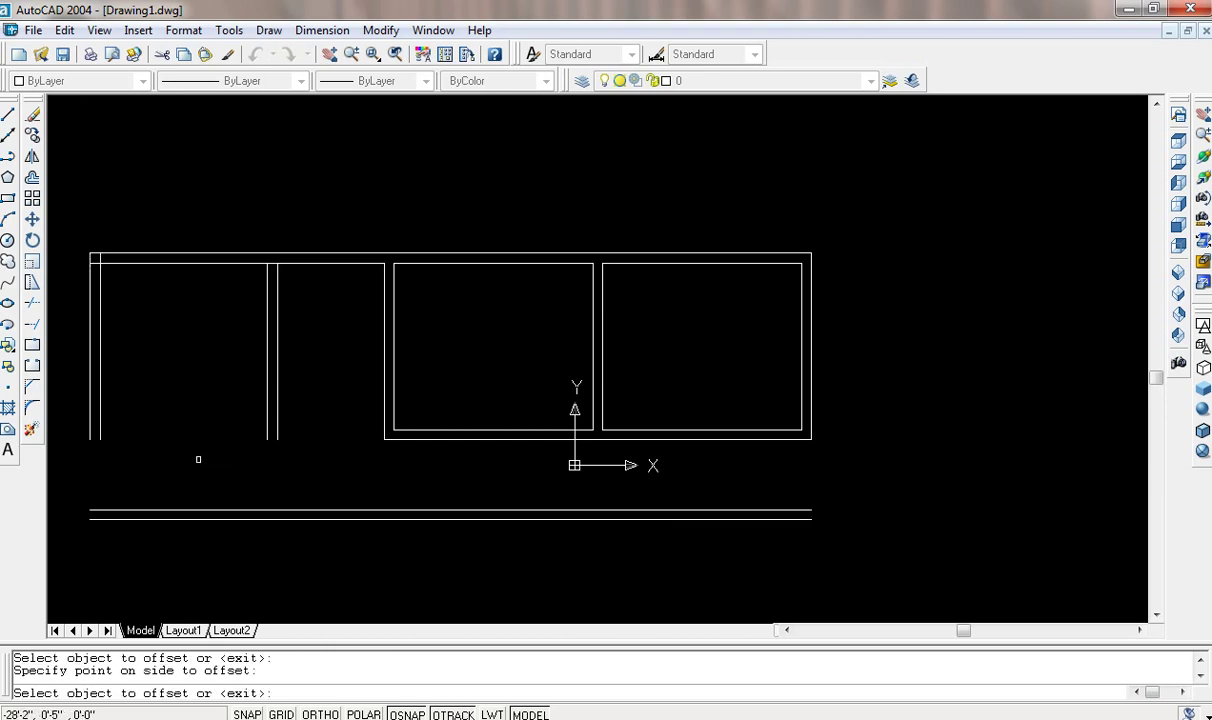
pyautogui.press('Escape')
pyautogui.press('Escape')
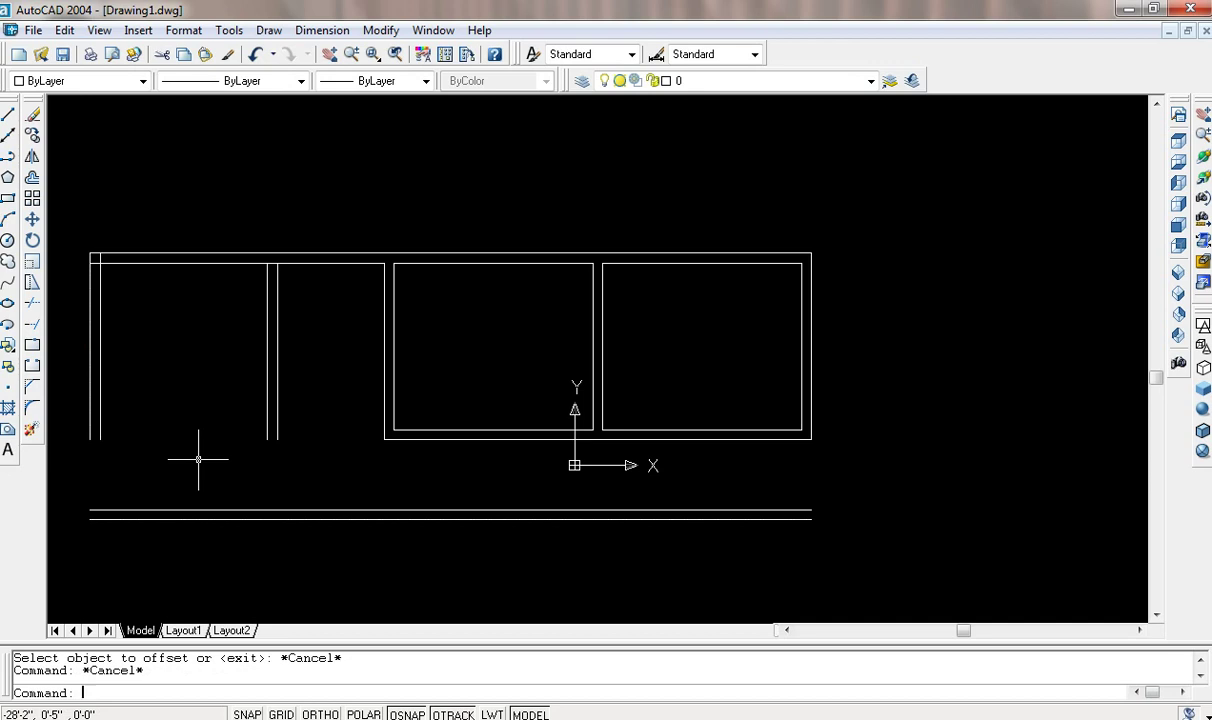
# Fillet the outer and inner left walls to their bottom lines for square corners.
pyautogui.write('f')
pyautogui.press('Return')
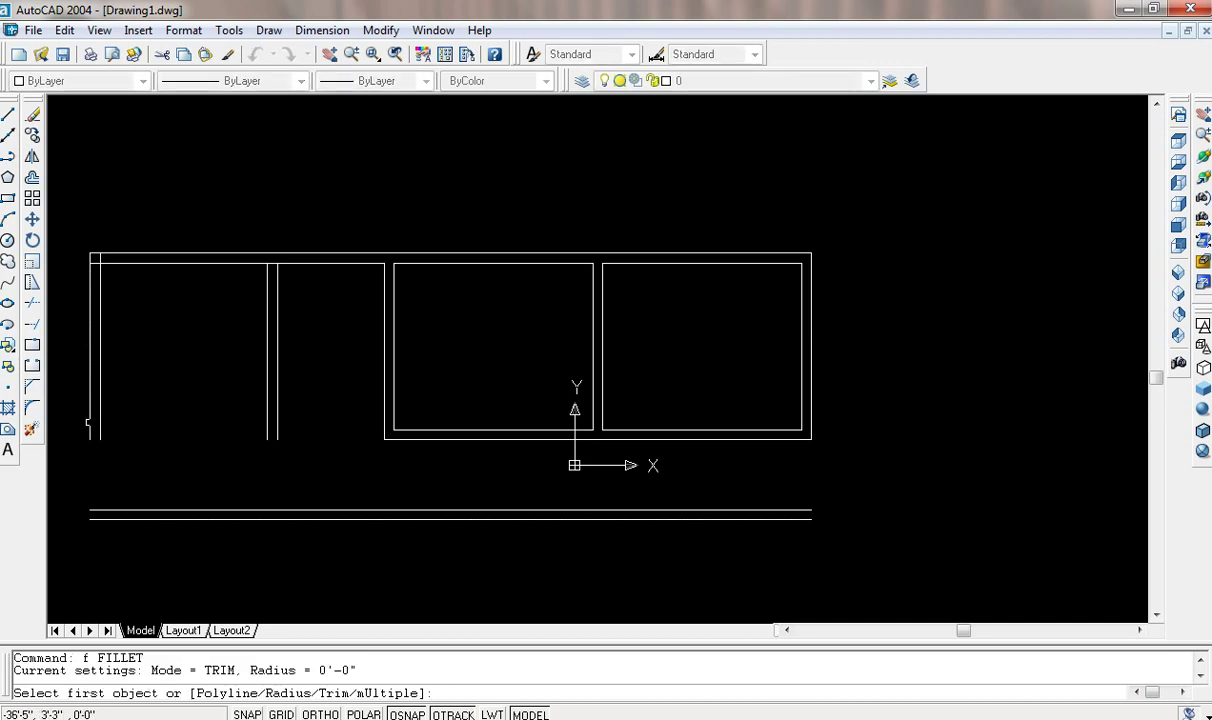
pyautogui.click(90, 427)
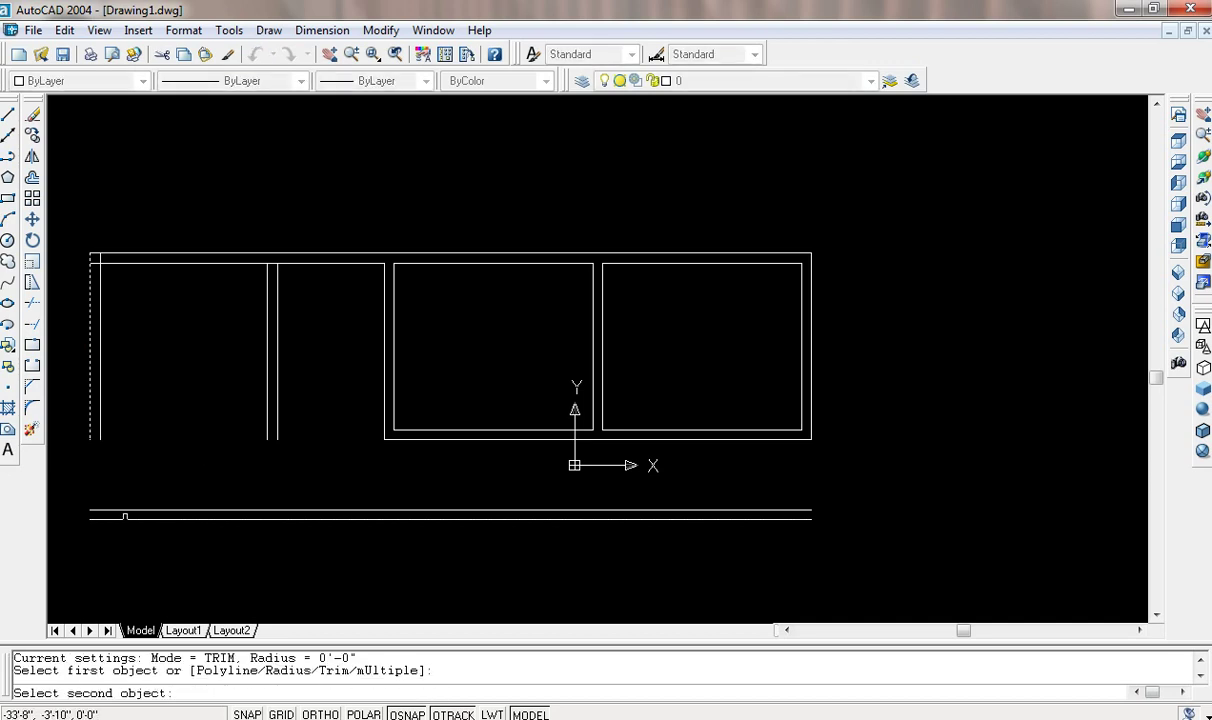
pyautogui.click(125, 515)
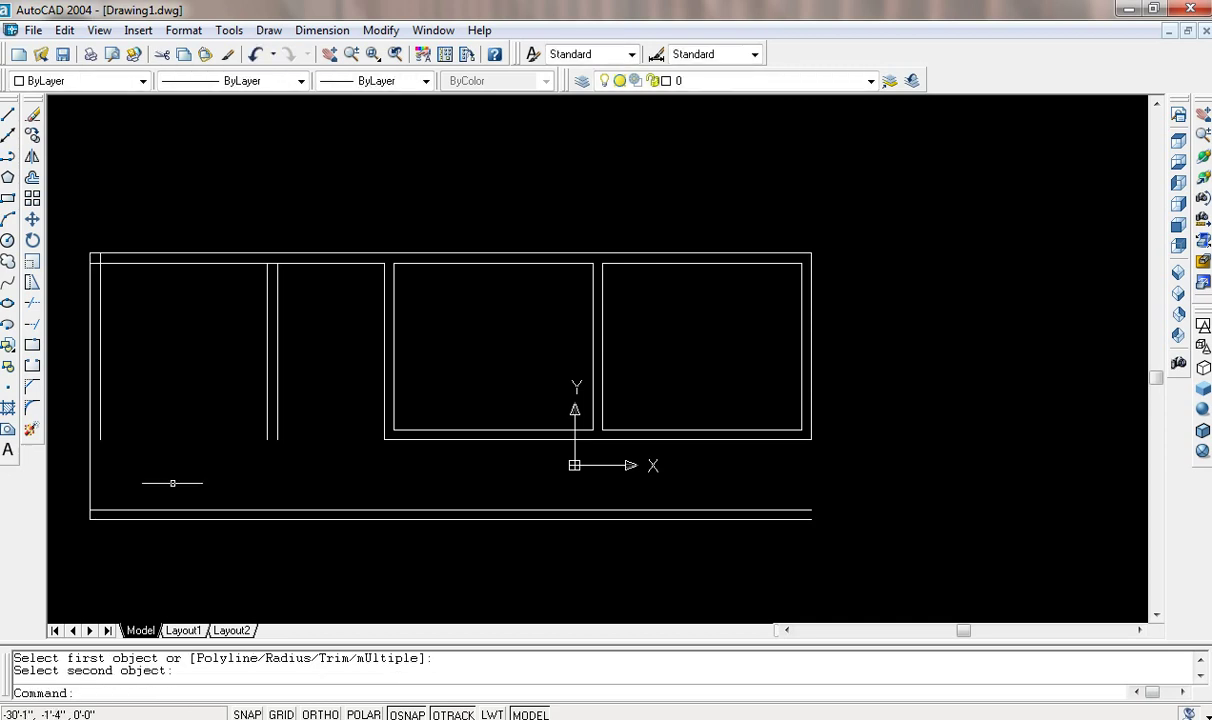
pyautogui.write('f')
pyautogui.press('Return')
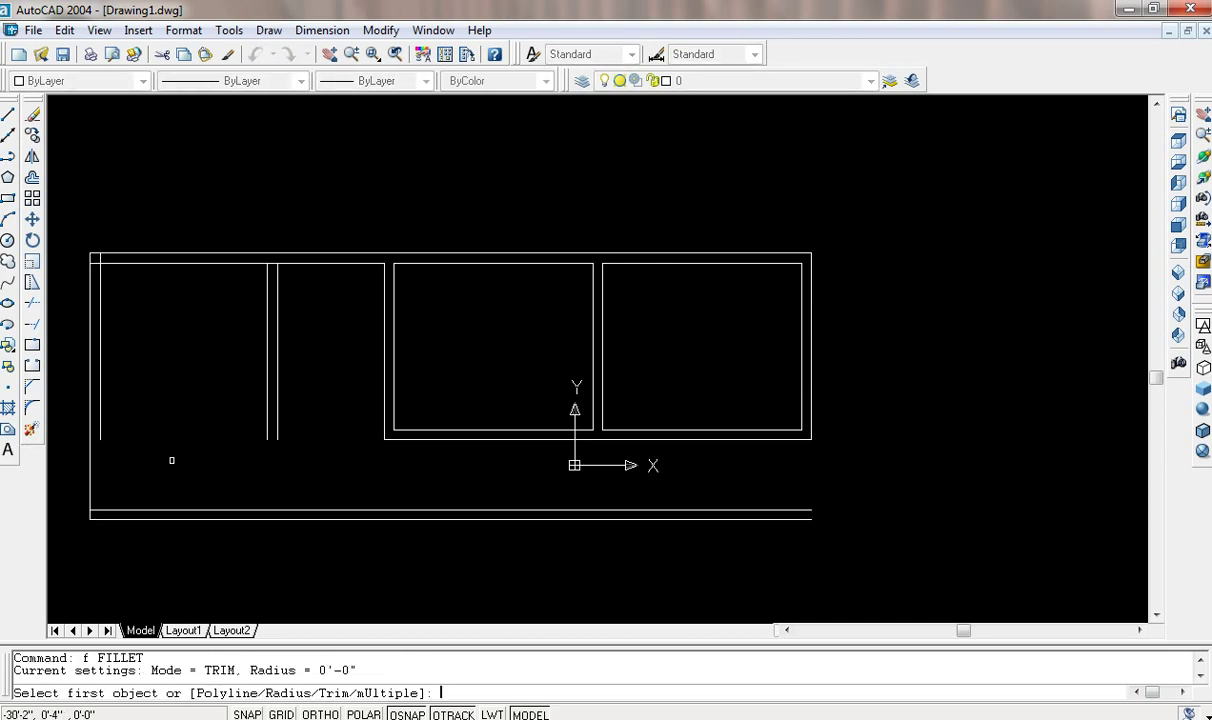
pyautogui.click(100, 418)
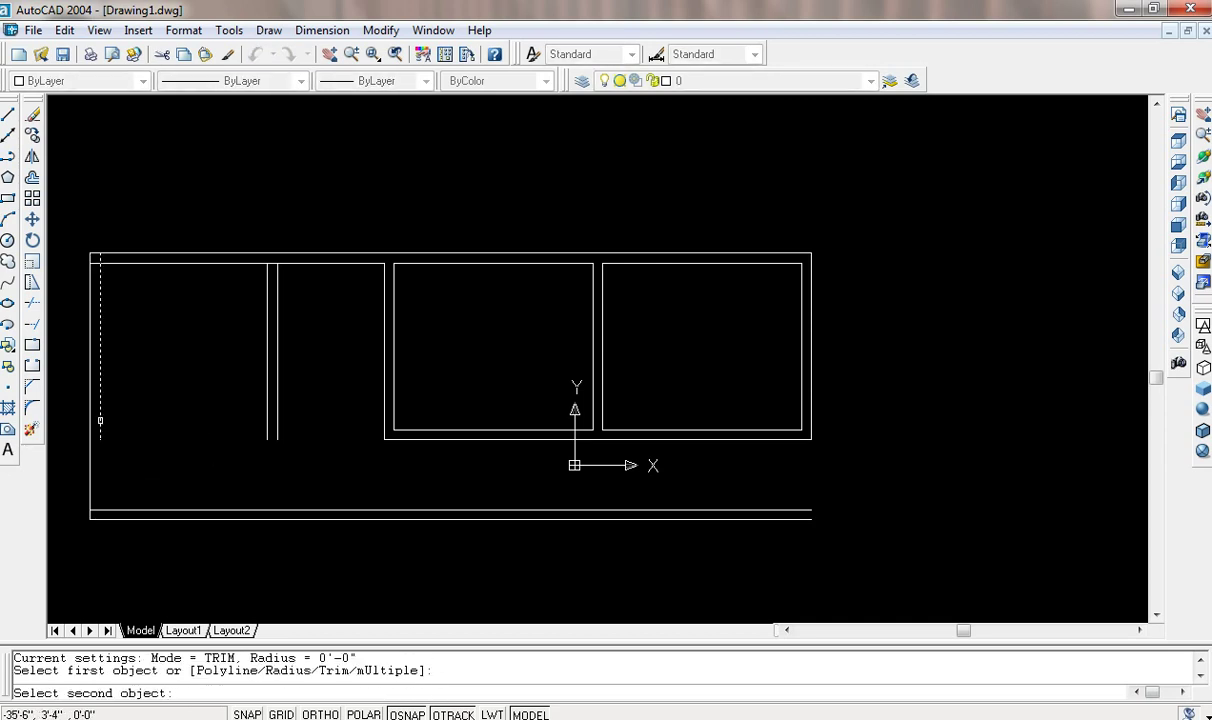
pyautogui.click(125, 510)
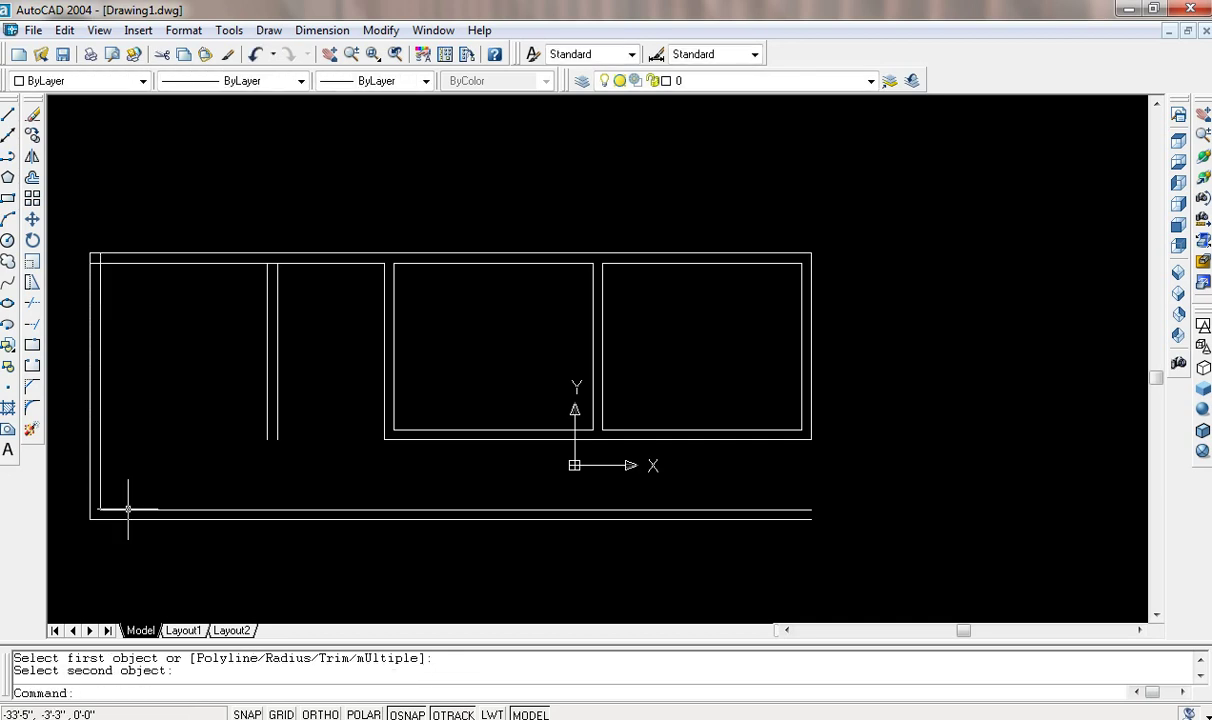
pyautogui.press('Escape')
pyautogui.press('Escape')
# Extend both partition lines down to the bottom wall.
pyautogui.write('t')
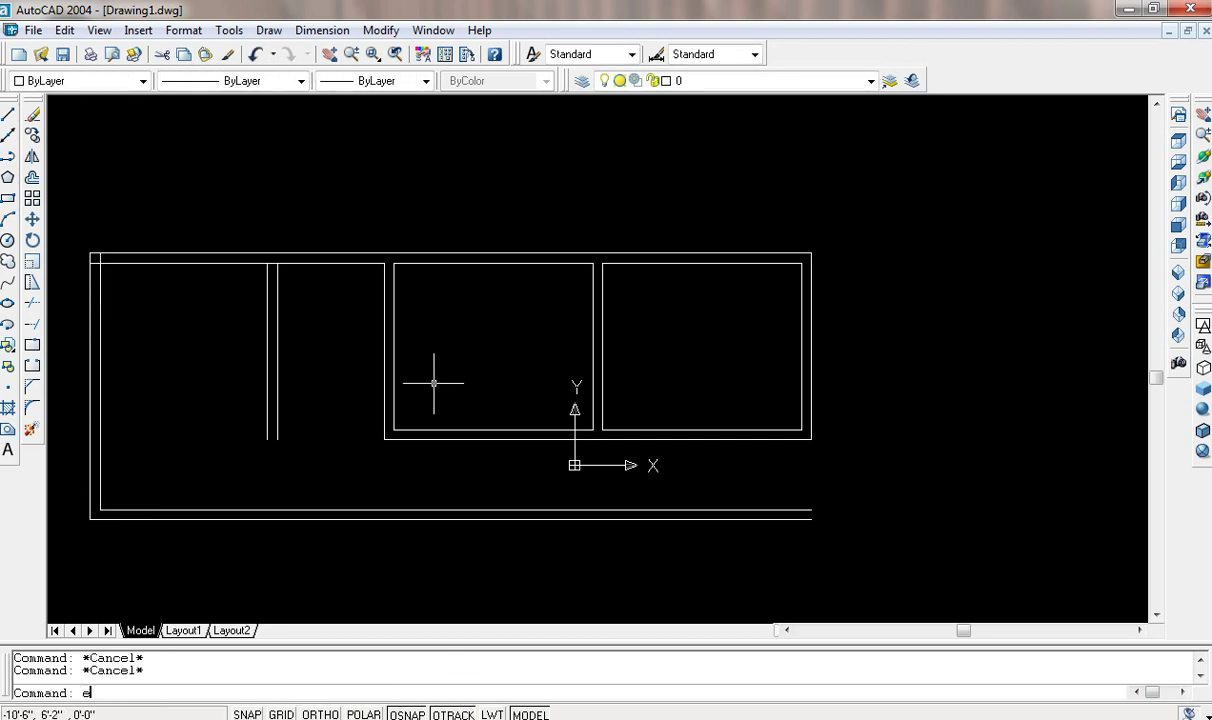
pyautogui.write('r')
pyautogui.press('Return')
pyautogui.press('Return')
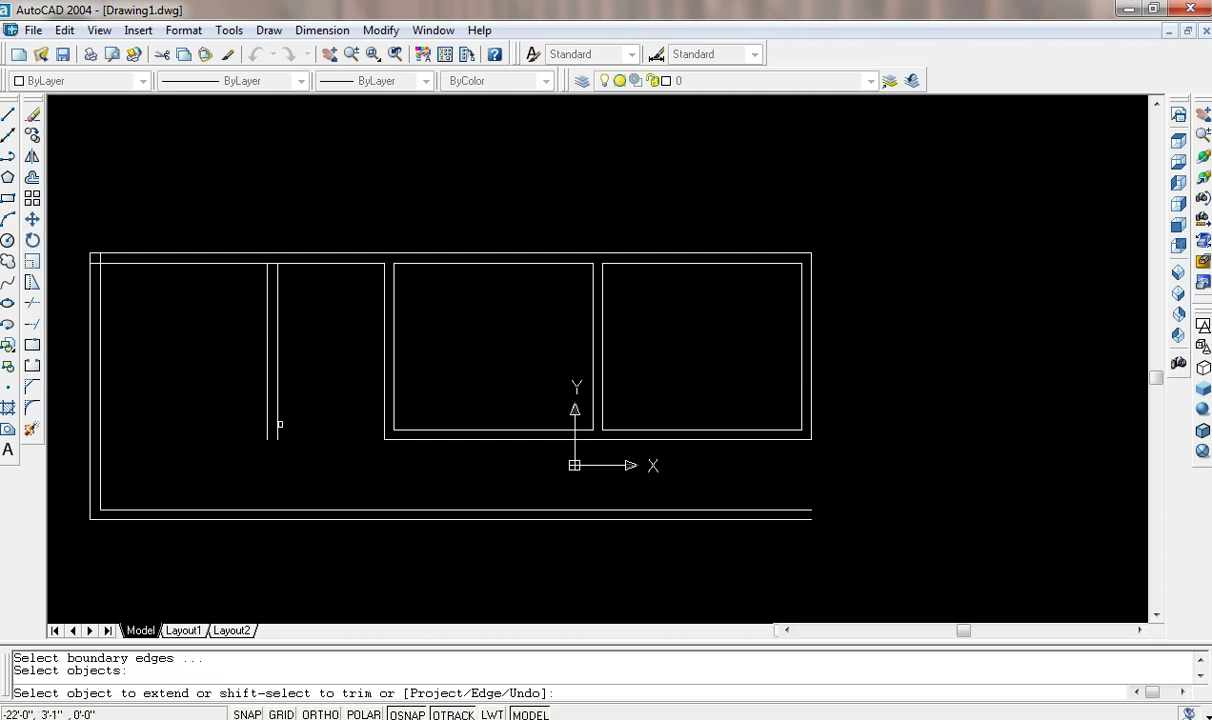
pyautogui.click(280, 424)
pyautogui.click(277, 430)
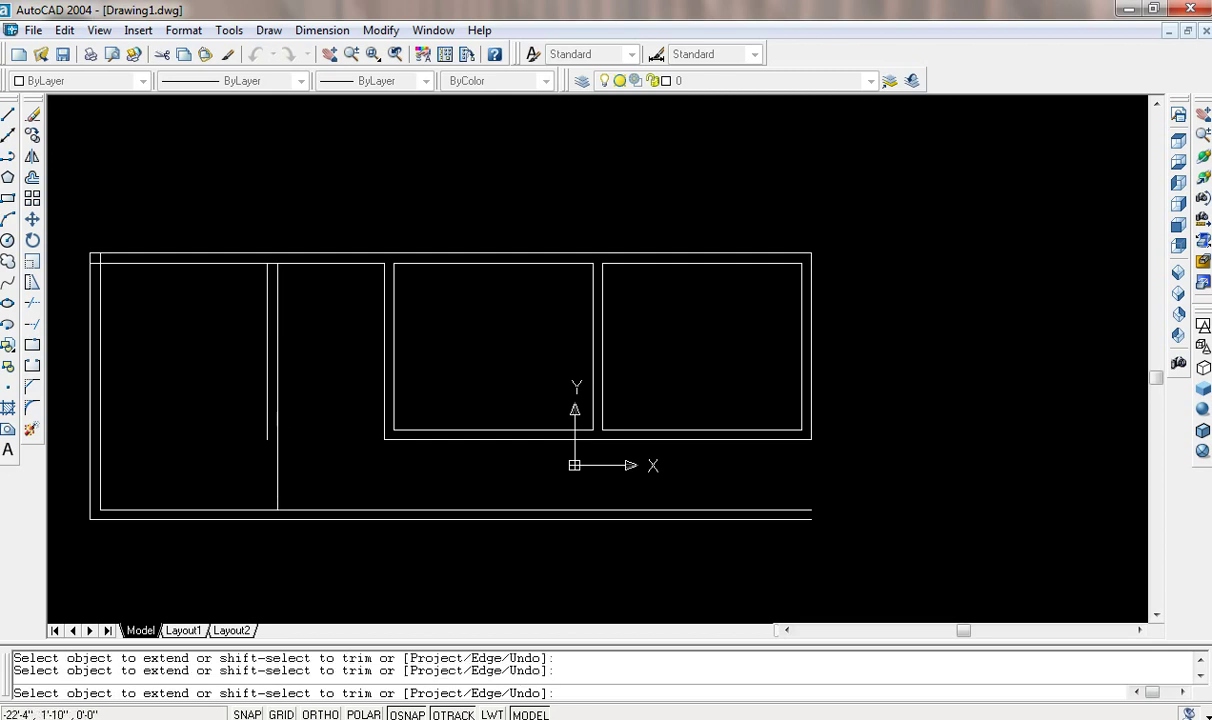
pyautogui.click(266, 432)
pyautogui.press('Escape')
pyautogui.press('Escape')
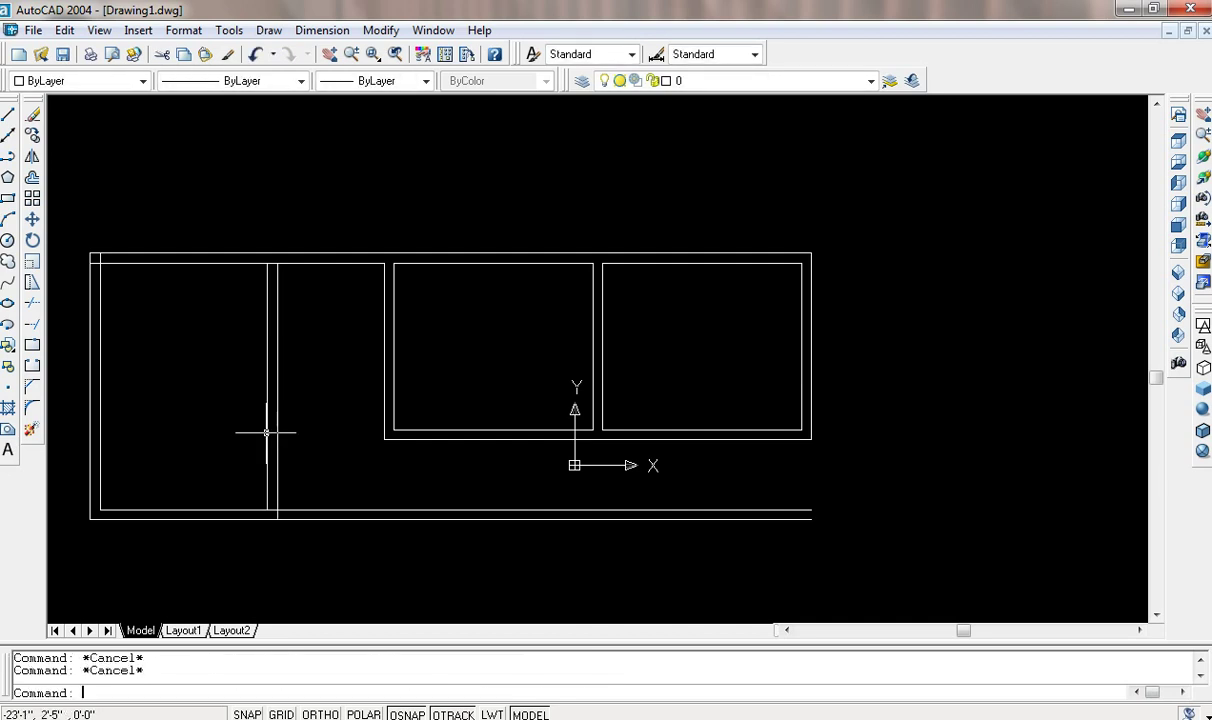
# Trim the inner bottom line to the right of the partition.
pyautogui.write('tr')
pyautogui.press('Return')
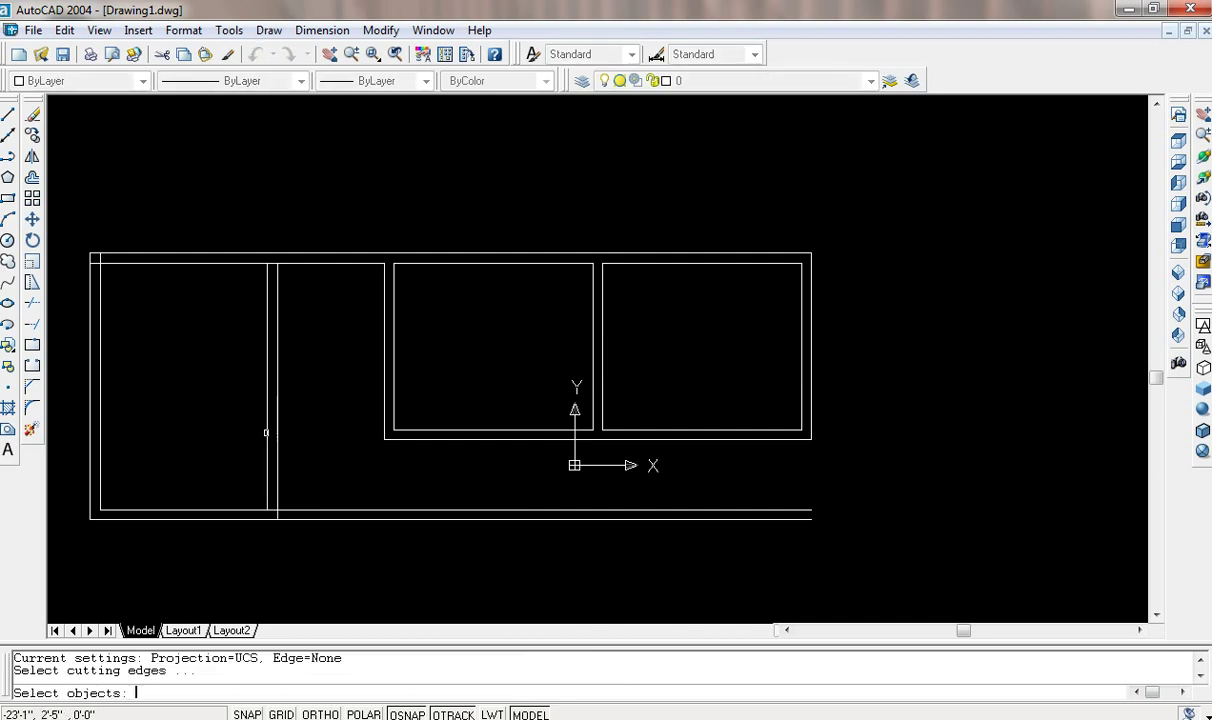
pyautogui.press('Return')
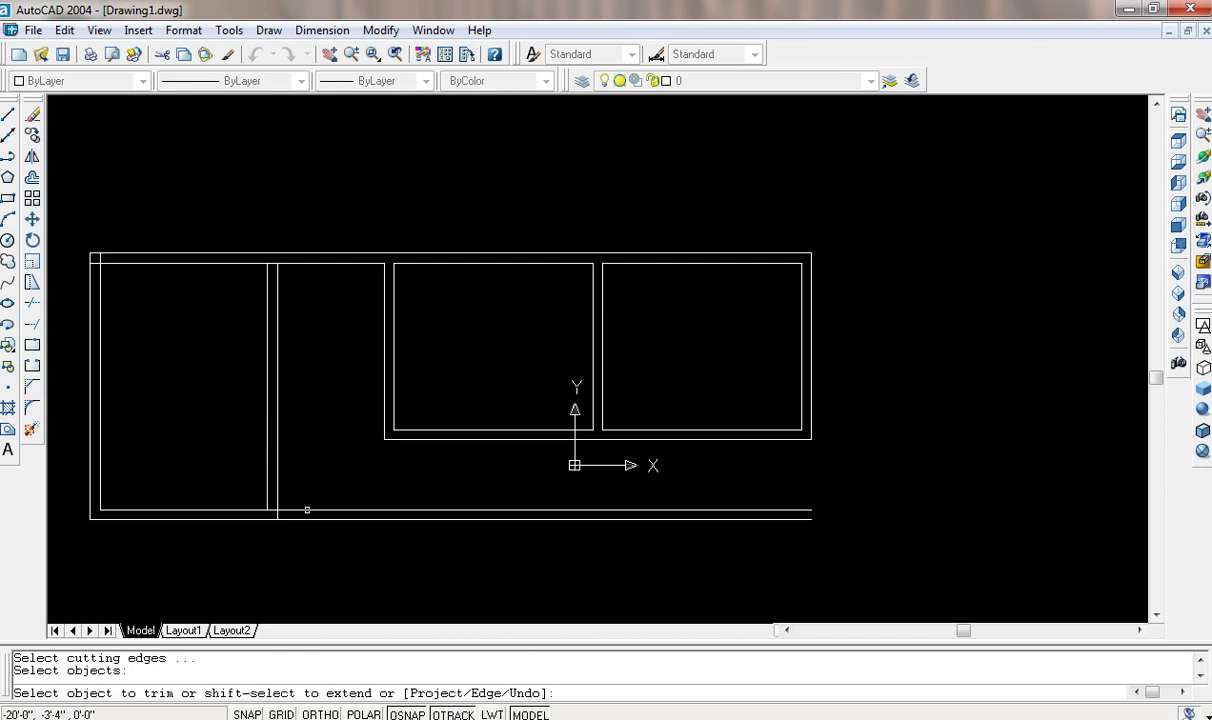
pyautogui.click(303, 510)
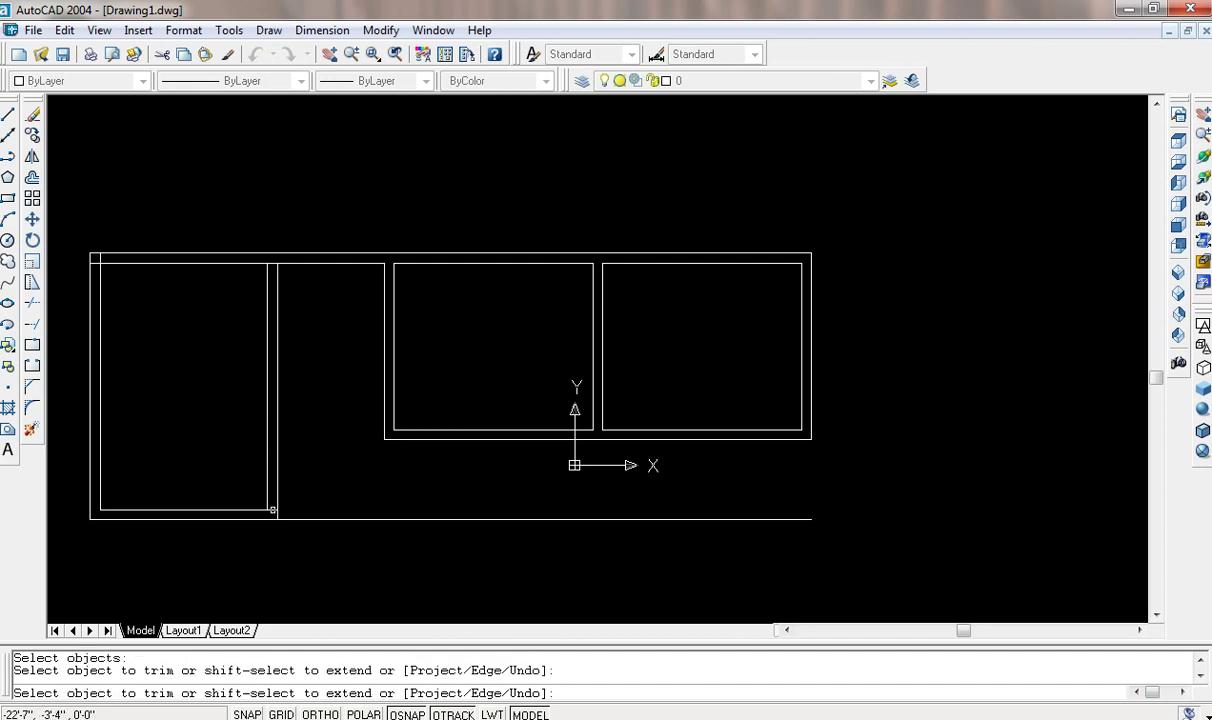
pyautogui.click(261, 485)
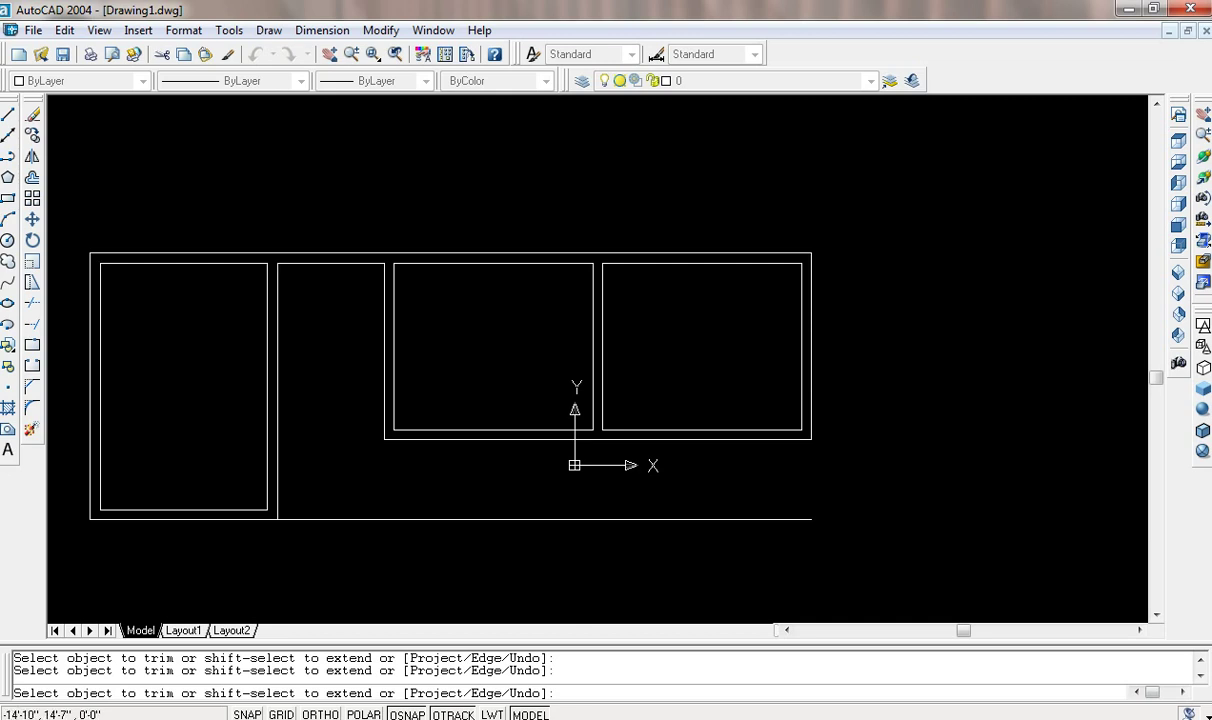
pyautogui.press('Escape')
pyautogui.press('Escape')
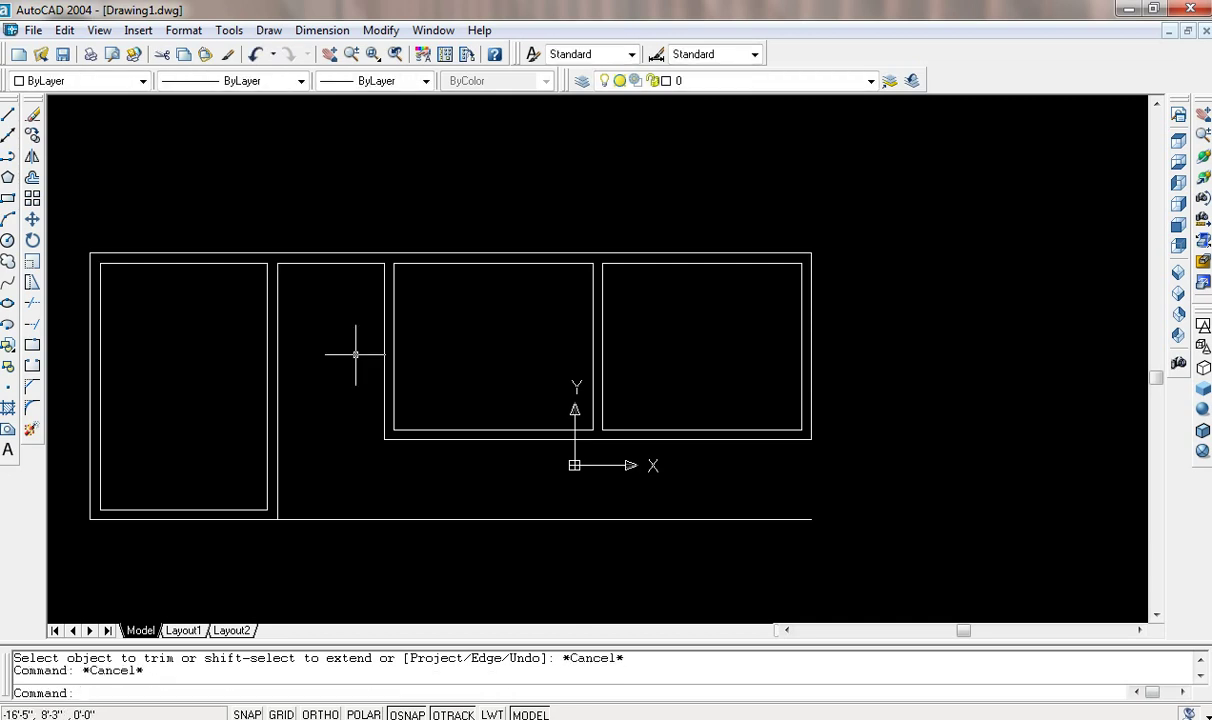
# Offset the top wall 6' downward to create the closet line.
pyautogui.write('o')
pyautogui.press('Return')
pyautogui.write('6')
pyautogui.write("'")
pyautogui.press('Return')
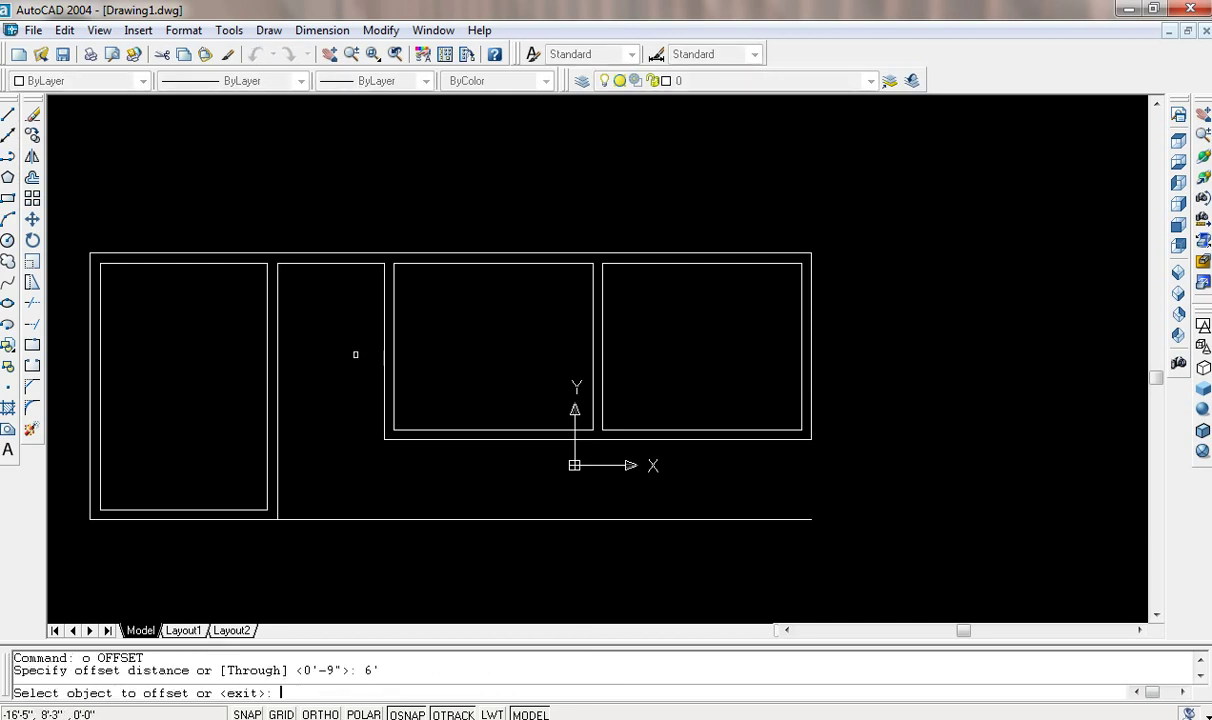
pyautogui.click(319, 253)
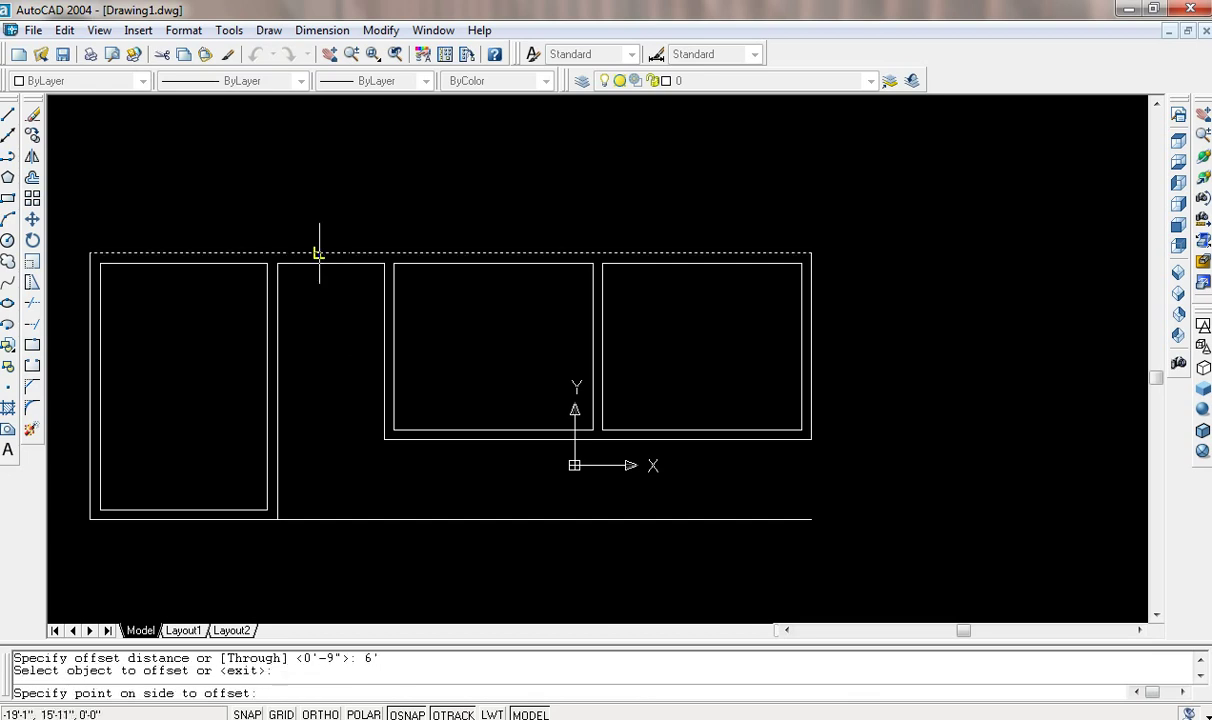
pyautogui.click(310, 389)
pyautogui.press('Escape')
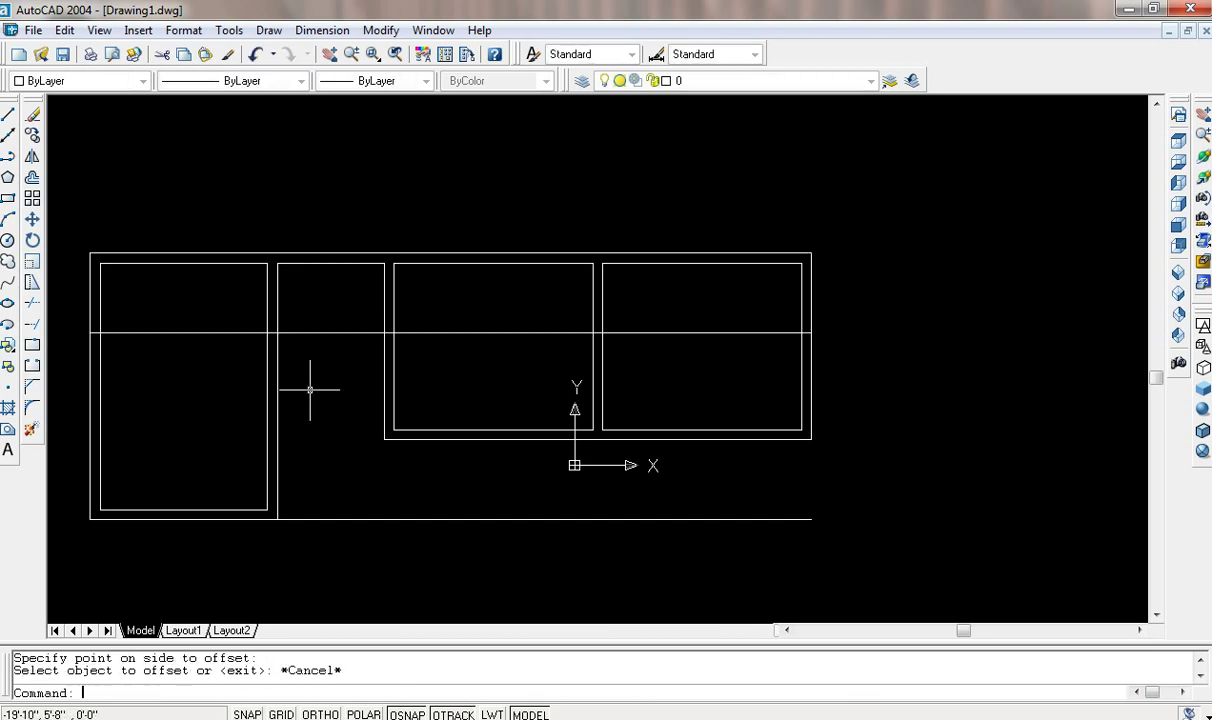
# Trim the closet line's short piece inside the partition wall.
pyautogui.write('o')
pyautogui.press('Return')
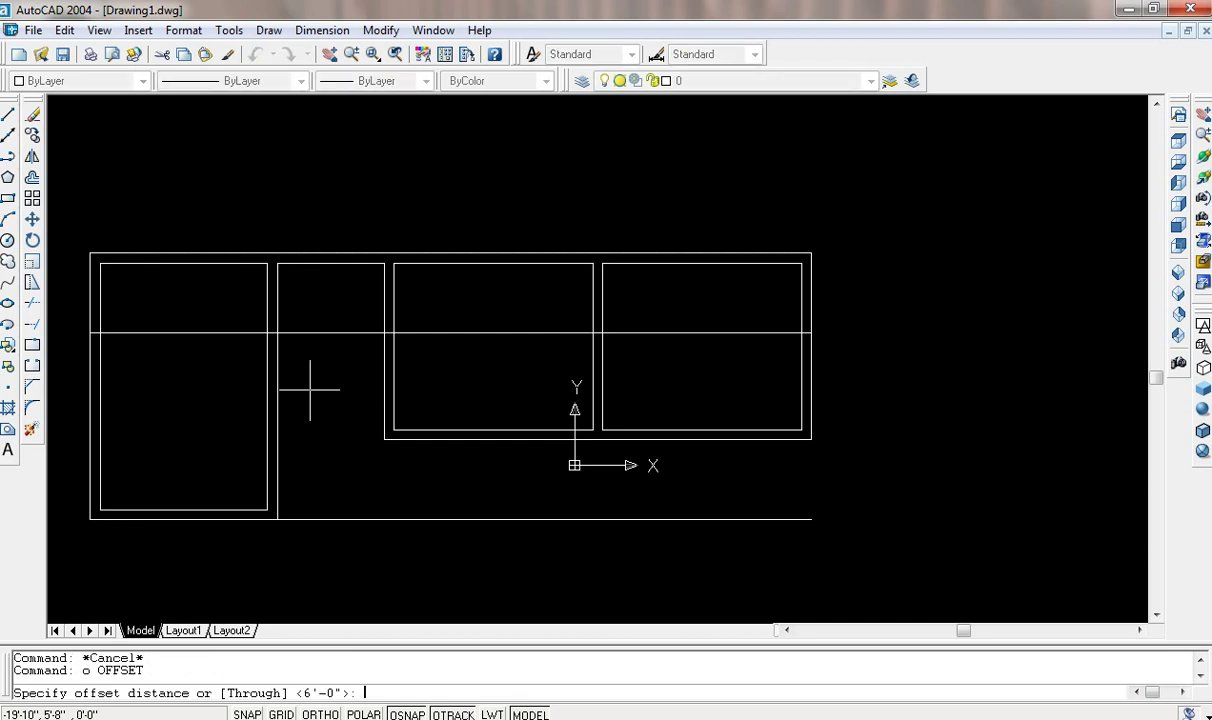
pyautogui.write('9')
pyautogui.press('Return')
pyautogui.press('Escape')
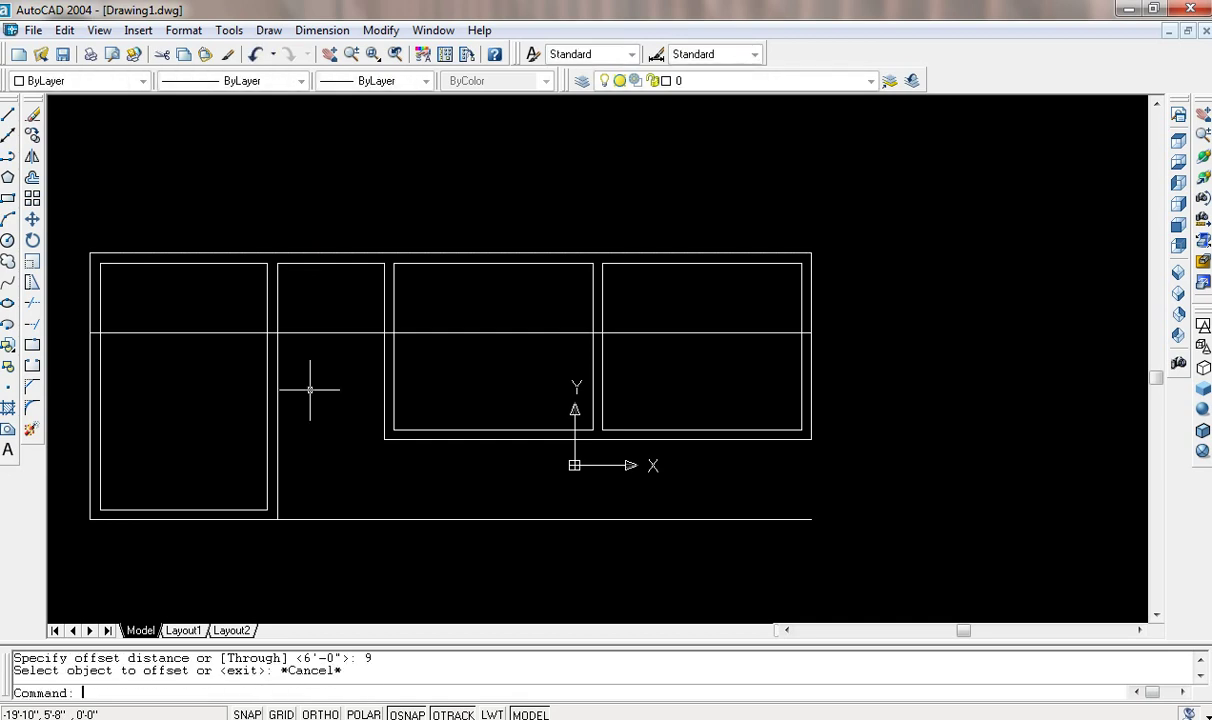
pyautogui.press('Escape')
pyautogui.write('tr')
pyautogui.press('Return')
pyautogui.press('Return')
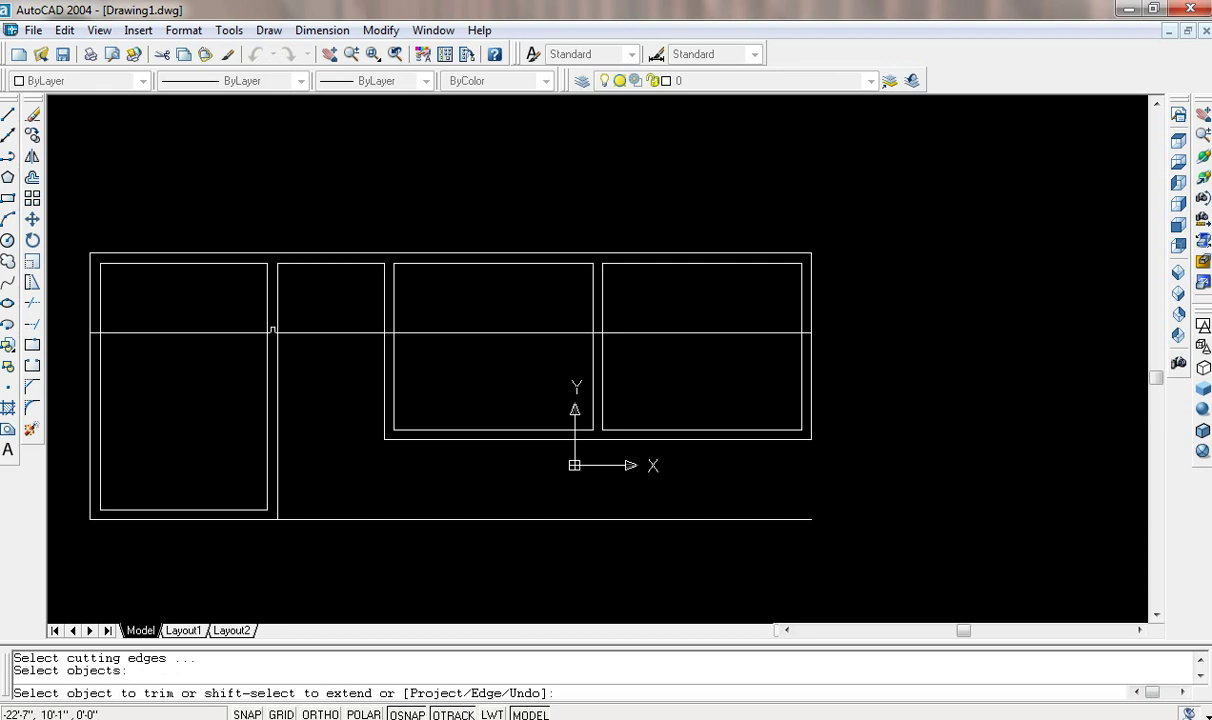
pyautogui.click(272, 331)
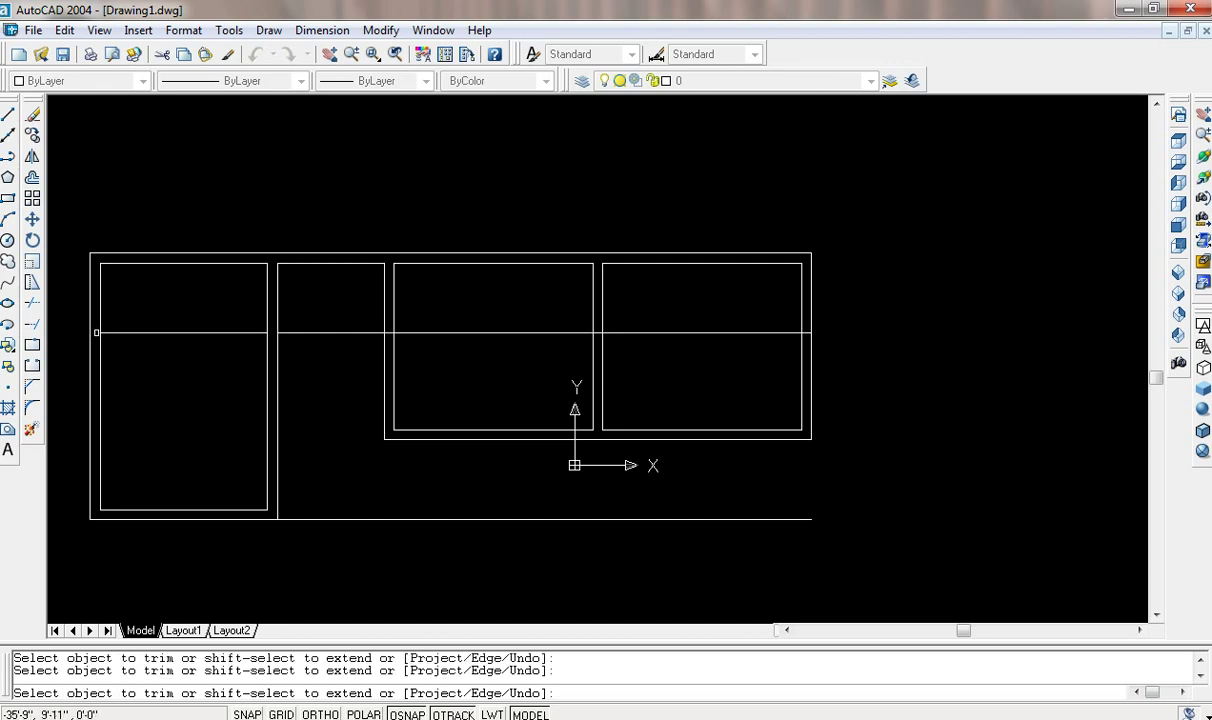
pyautogui.press('Escape')
pyautogui.press('Escape')
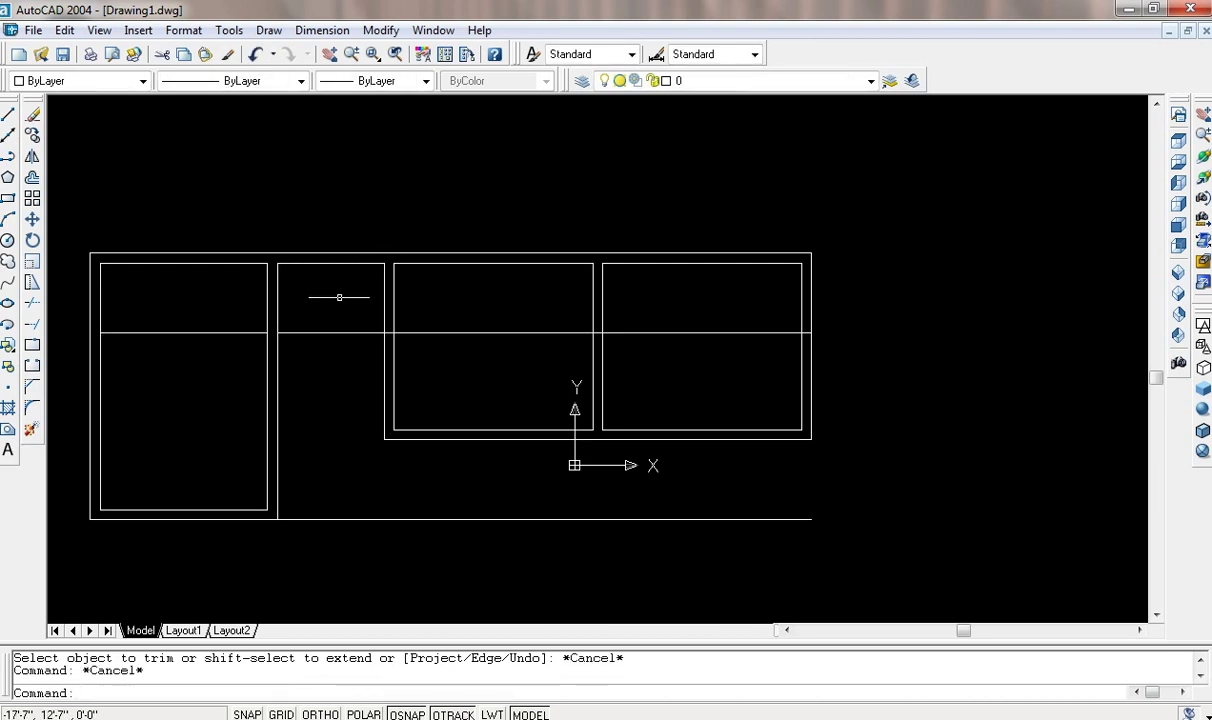
# Erase the closet line where it extends right of the partition.
pyautogui.click(338, 300)
pyautogui.click(317, 375)
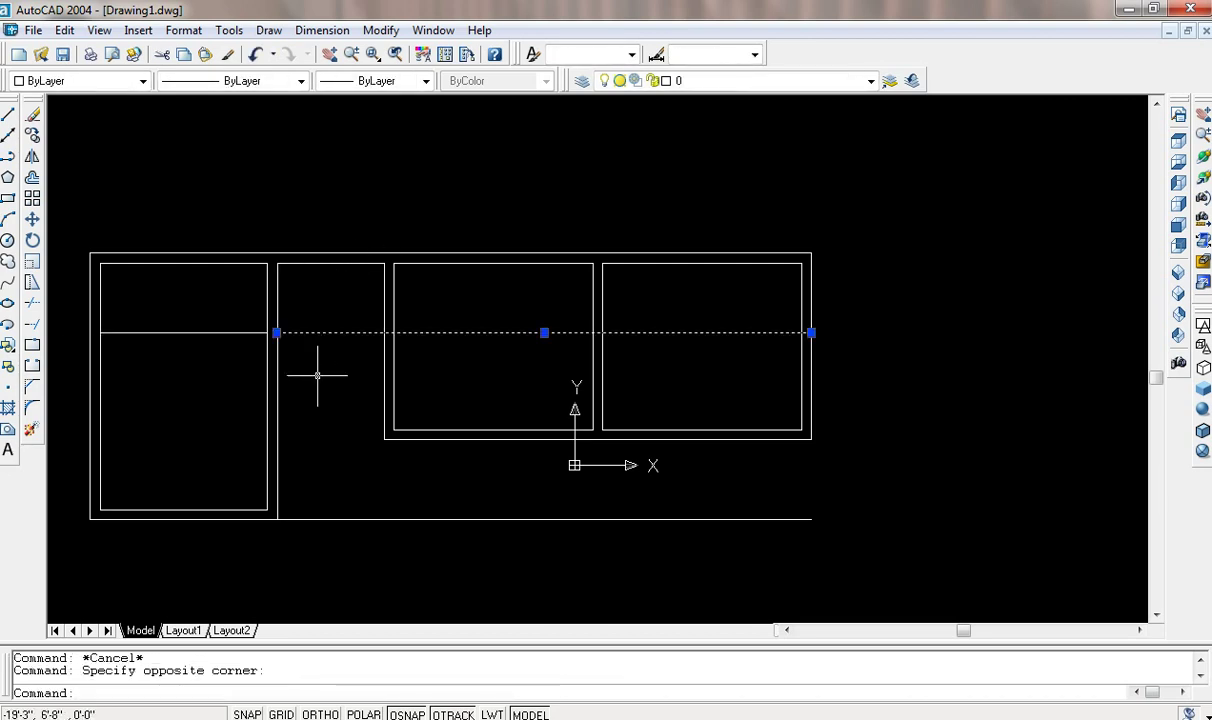
pyautogui.press('Delete')
# Start an offset with a 9 distance for the closet's second wall line.
pyautogui.write('o')
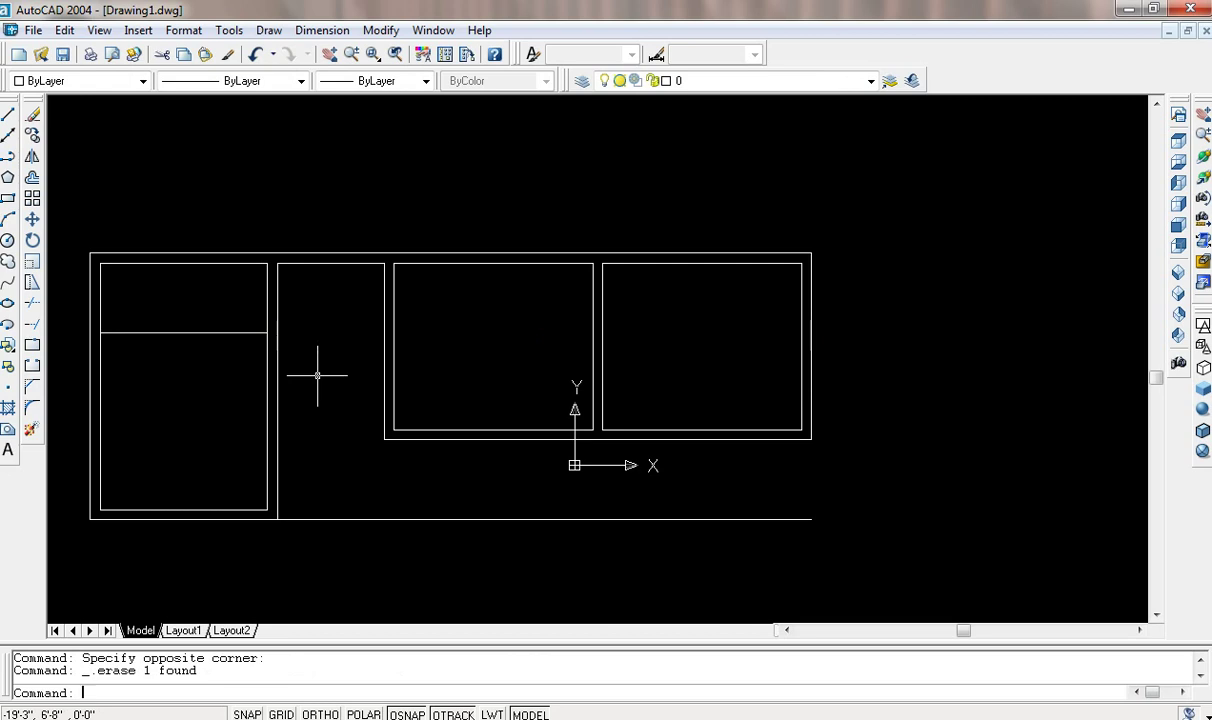
pyautogui.press('Return')
pyautogui.write('9')
pyautogui.press('Return')
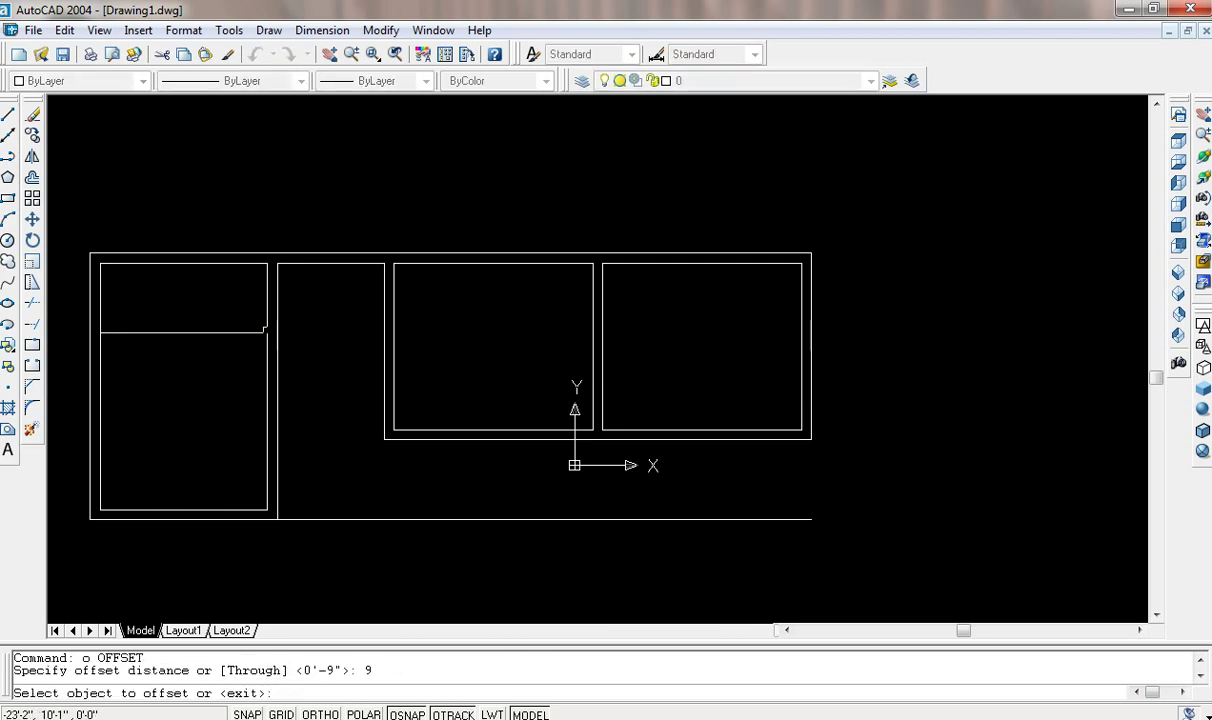
# Copy the closet line 9" upward and trim the leftover piece between the wall lines.
pyautogui.click(252, 333)
pyautogui.click(241, 304)
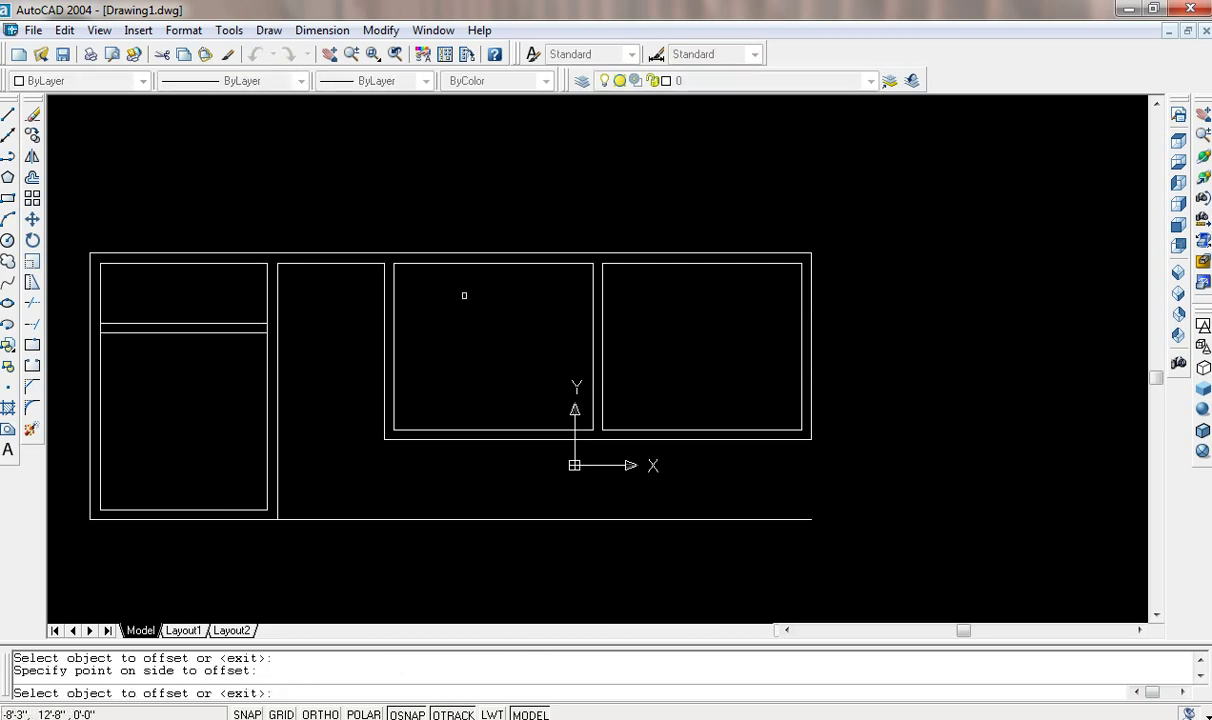
pyautogui.press('Escape')
pyautogui.press('Escape')
pyautogui.write('tr')
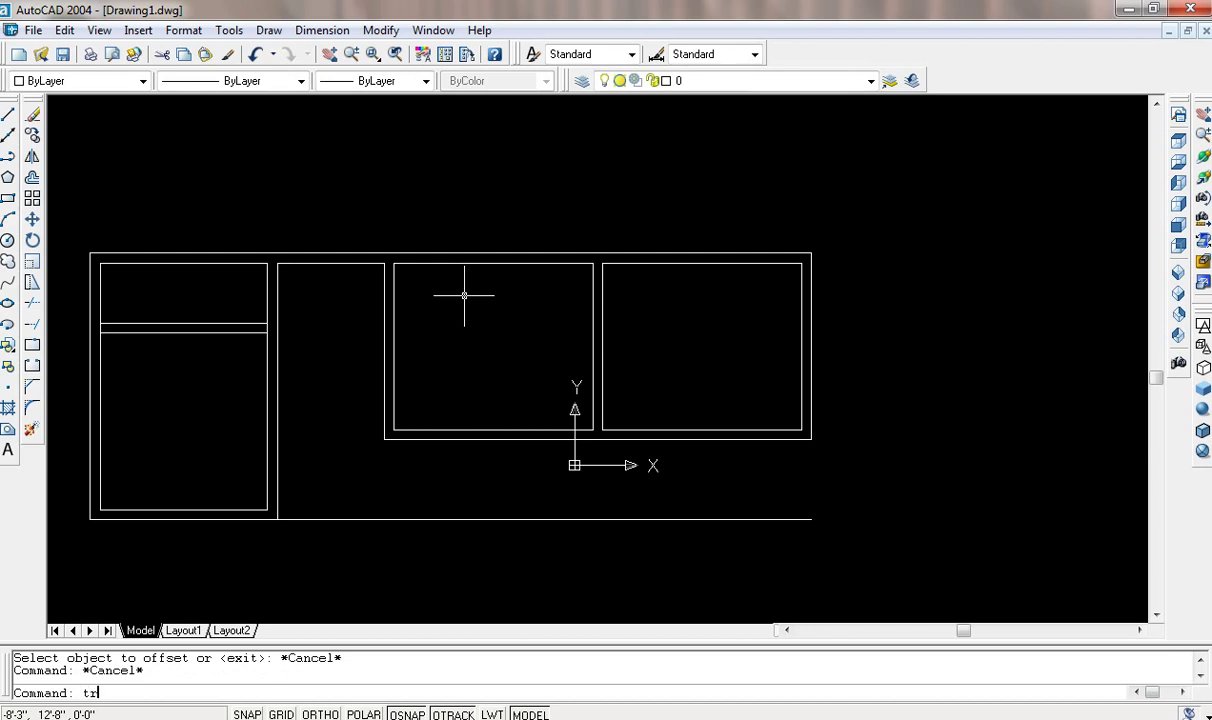
pyautogui.press('Return')
pyautogui.press('Return')
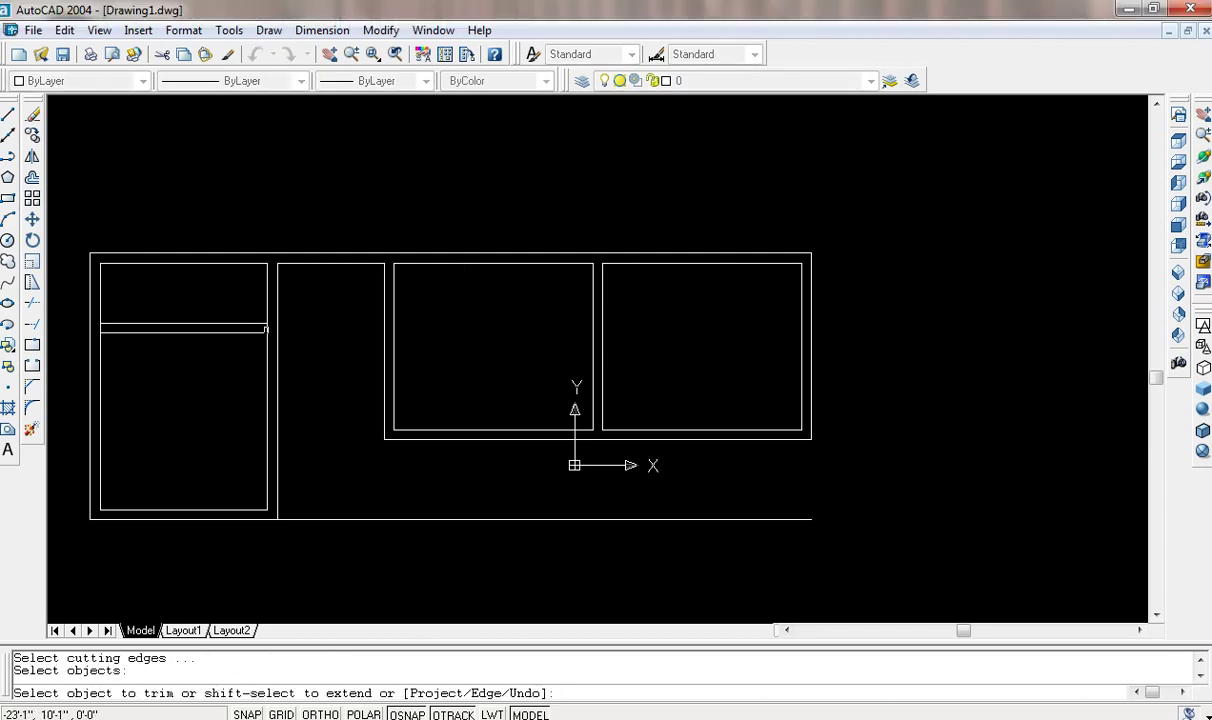
pyautogui.click(266, 328)
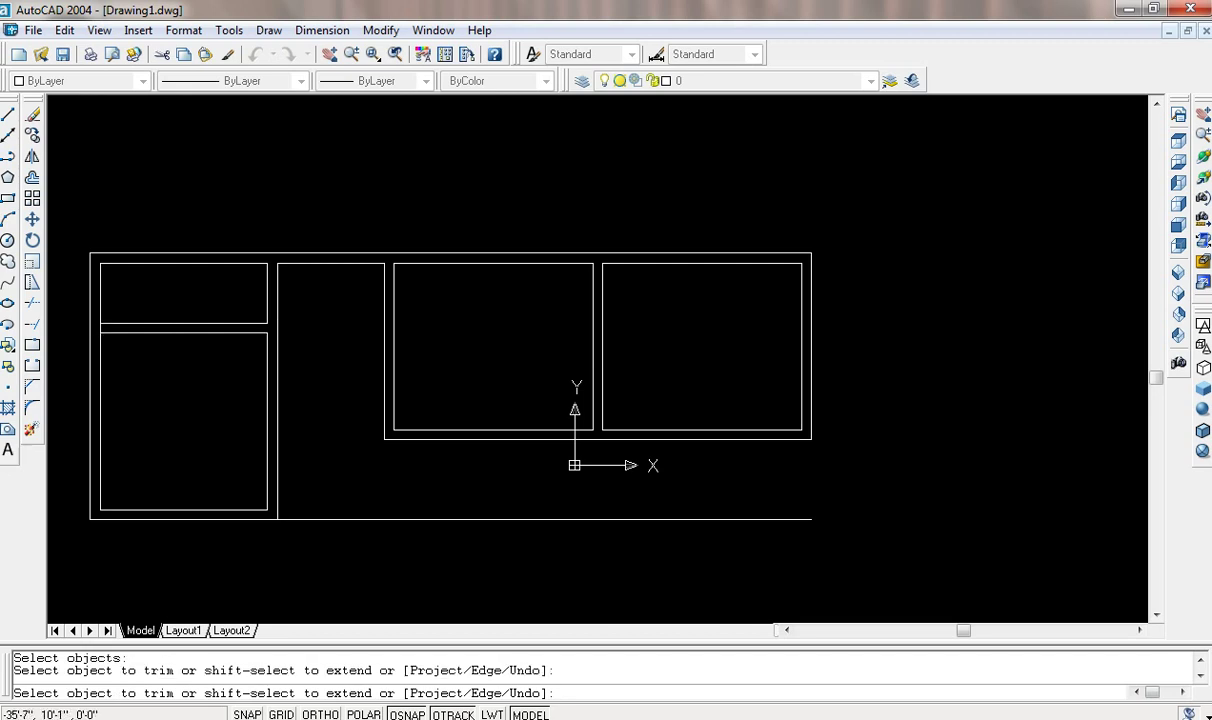
pyautogui.press('Escape')
pyautogui.press('Escape')
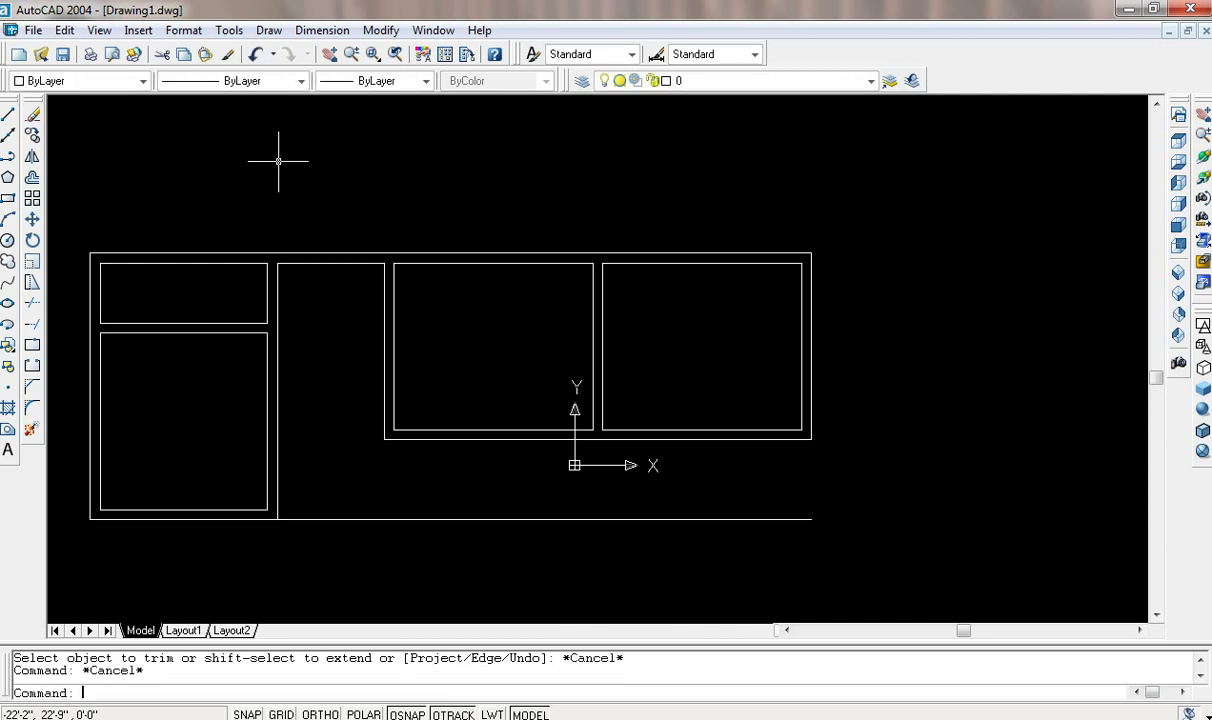
pyautogui.write('l')
# Draw a vertical divider from the closet's bottom midpoint up to the top wall.
pyautogui.press('Return')
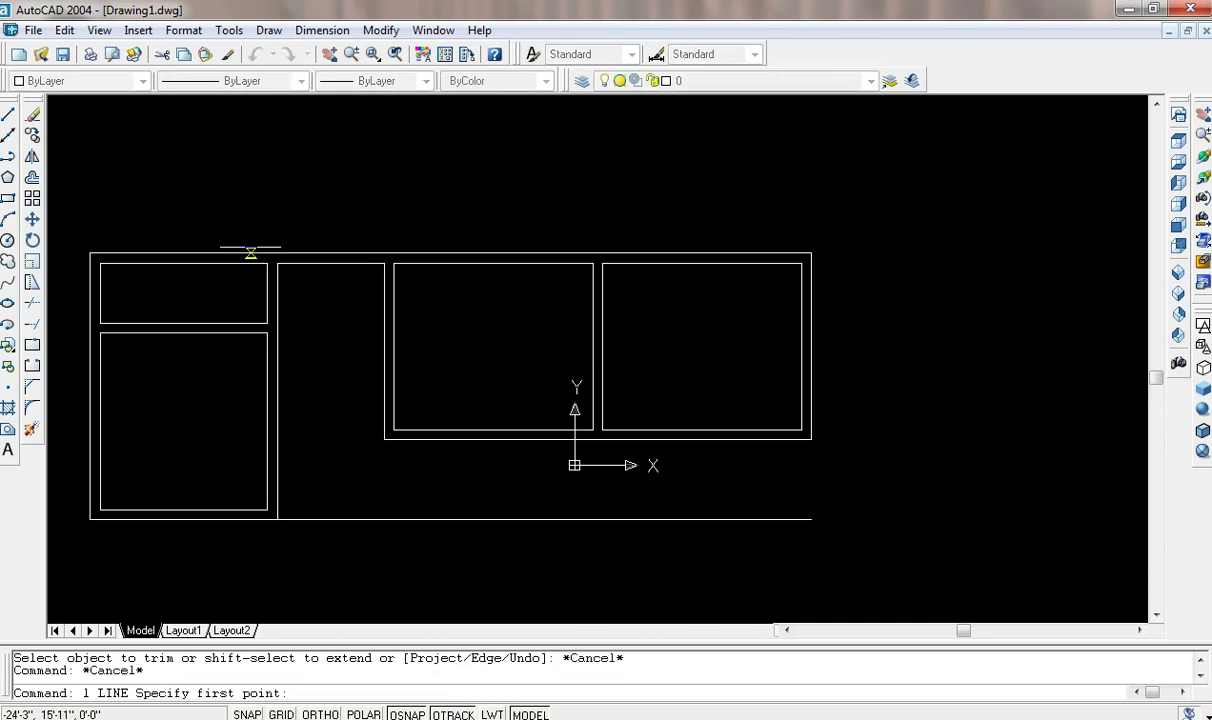
pyautogui.click(183, 323)
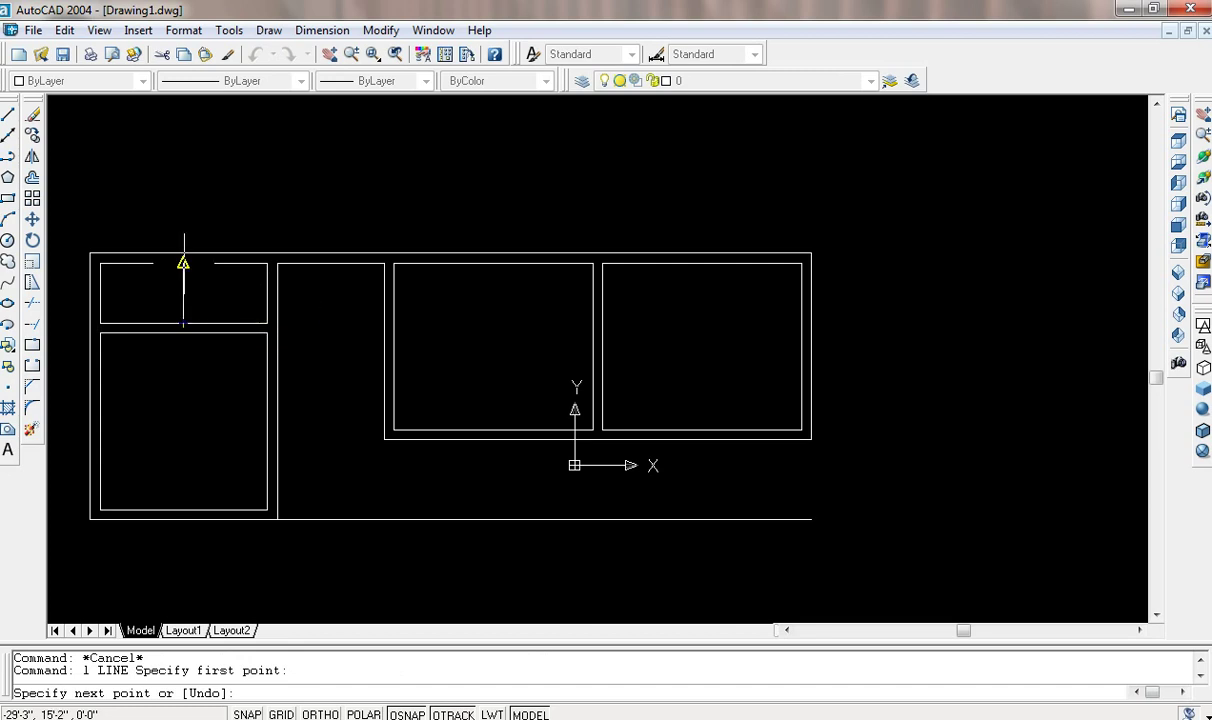
pyautogui.click(183, 263)
pyautogui.rightClick(183, 263)
pyautogui.click(207, 276)
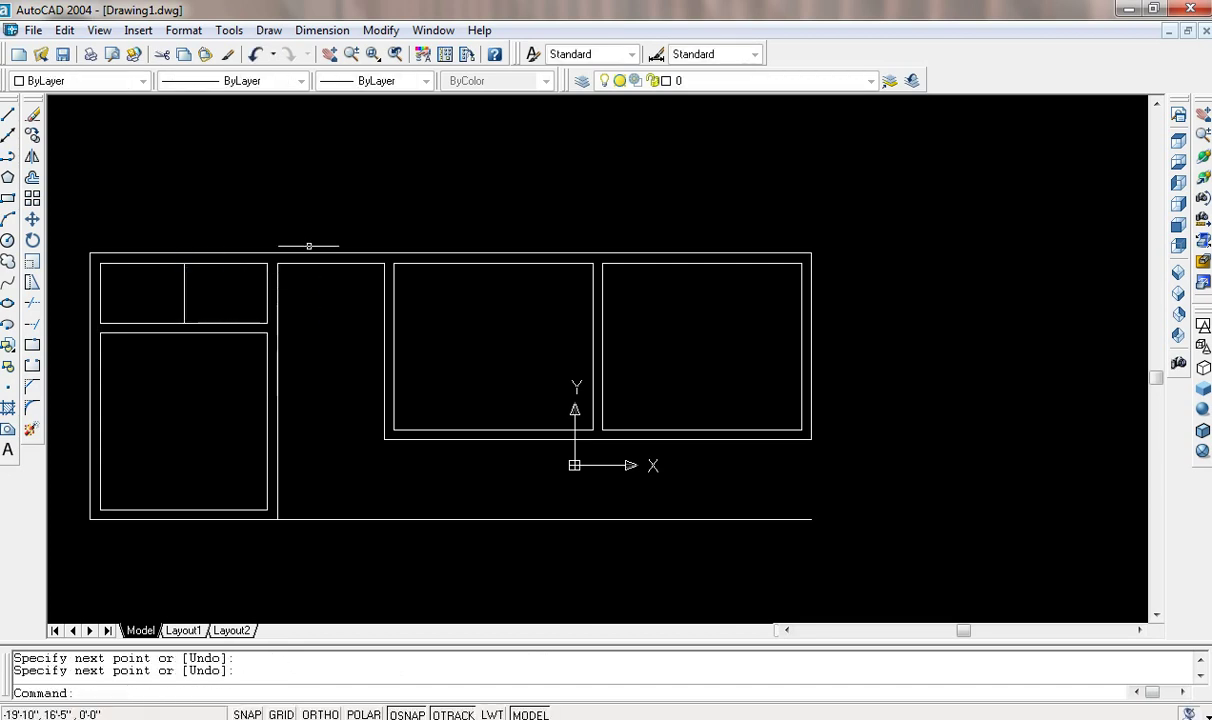
pyautogui.press('Escape')
pyautogui.press('Escape')
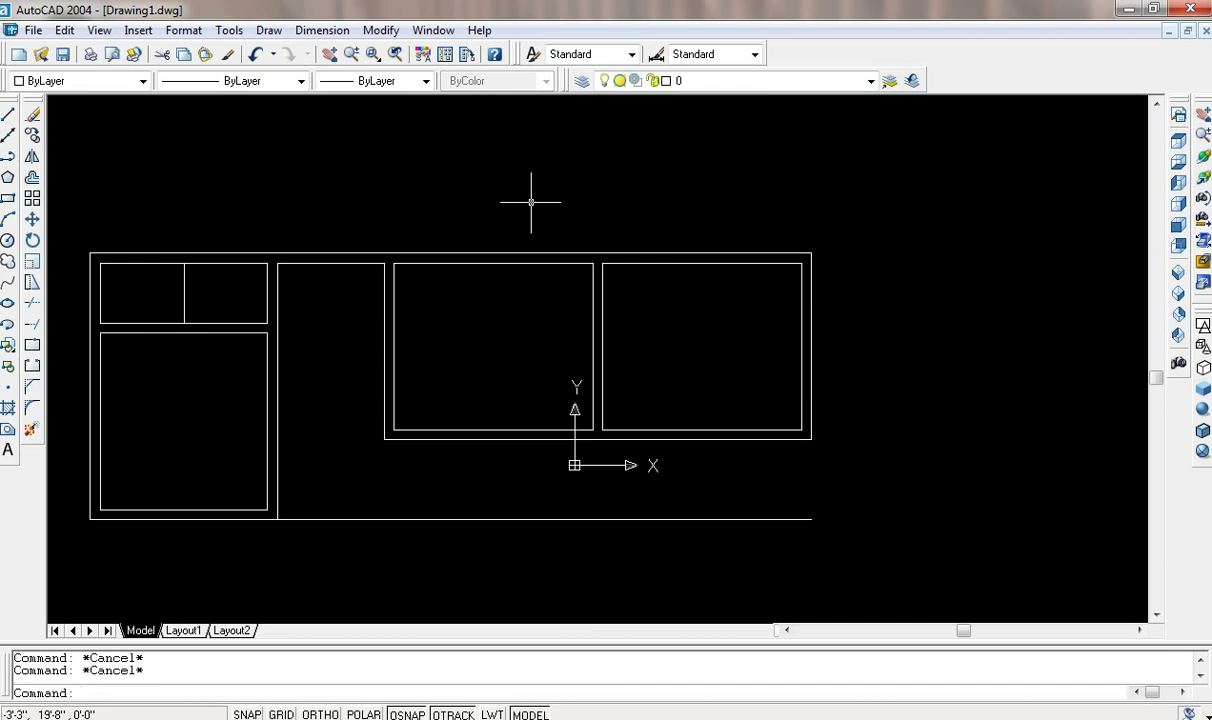
# Offset the closet divider 2.25 to its right.
pyautogui.write('o')
pyautogui.press('Return')
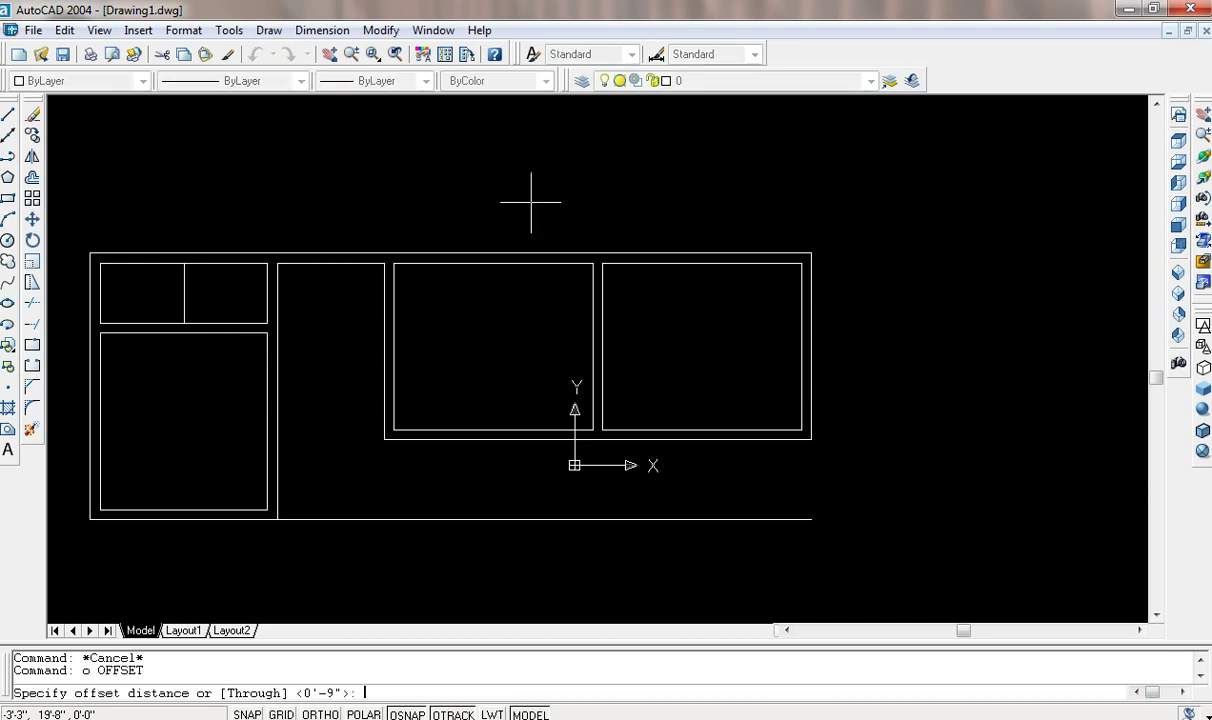
pyautogui.write('2.')
pyautogui.write('25')
pyautogui.press('Return')
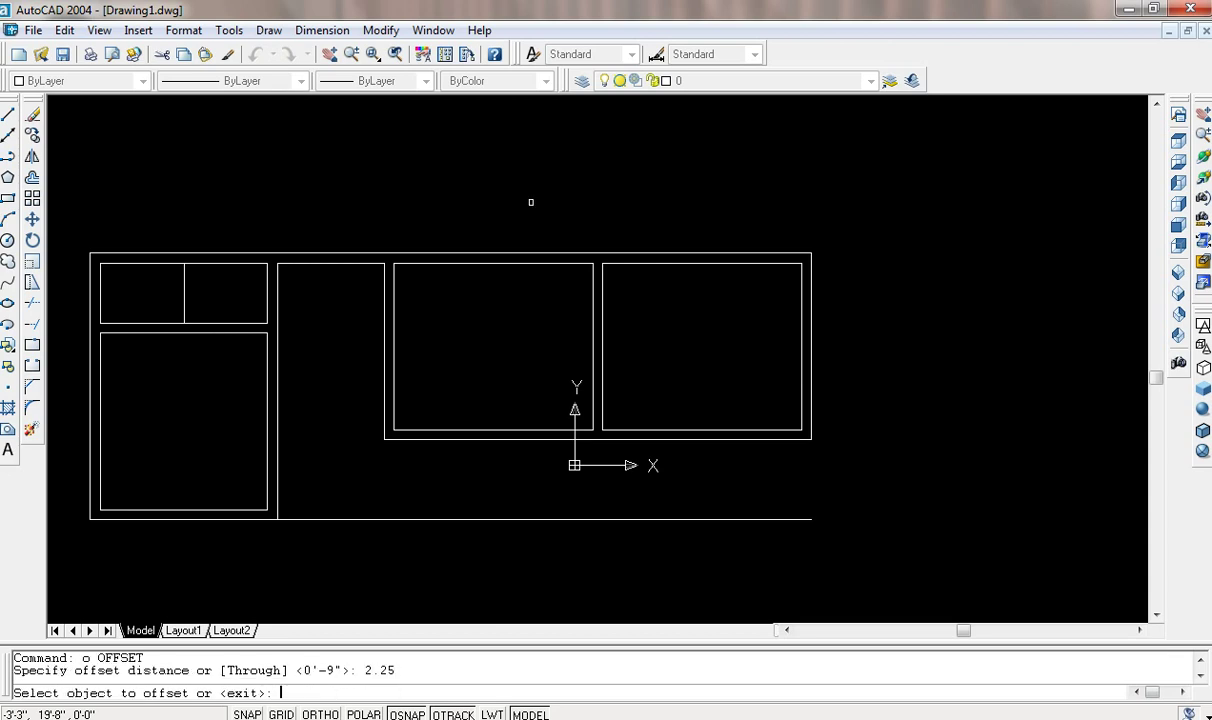
pyautogui.click(184, 300)
pyautogui.click(231, 322)
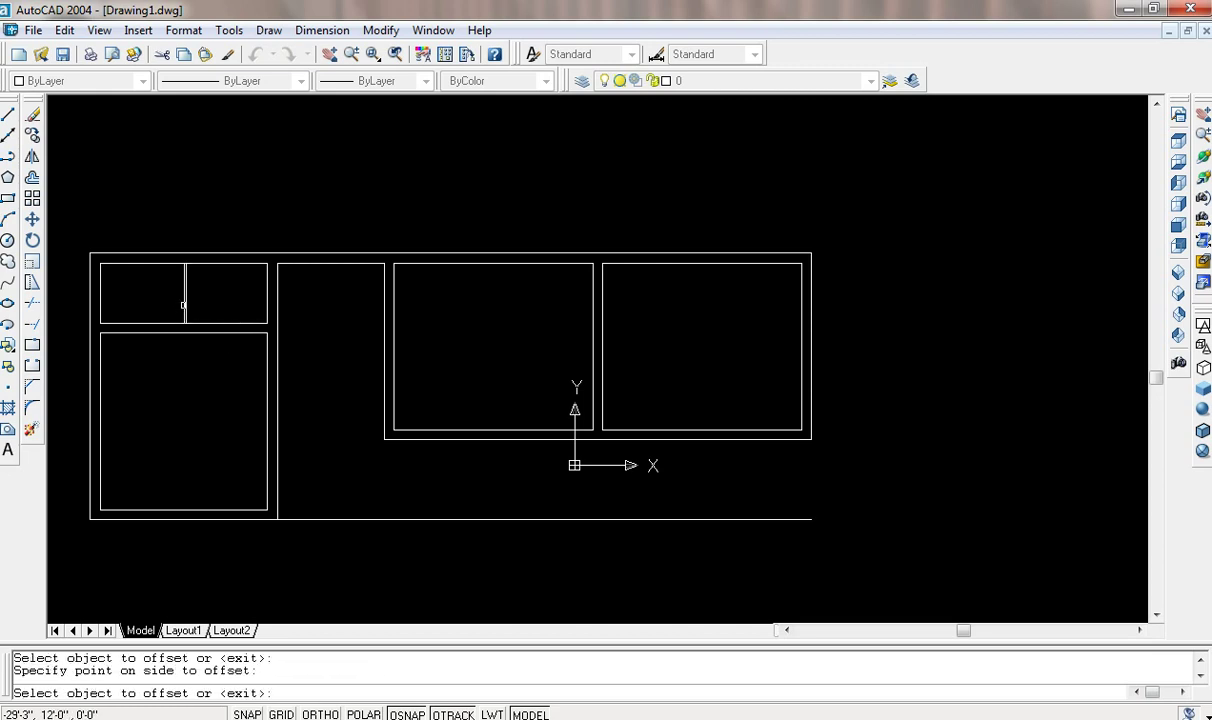
pyautogui.click(183, 304)
pyautogui.press('Escape')
pyautogui.press('Escape')
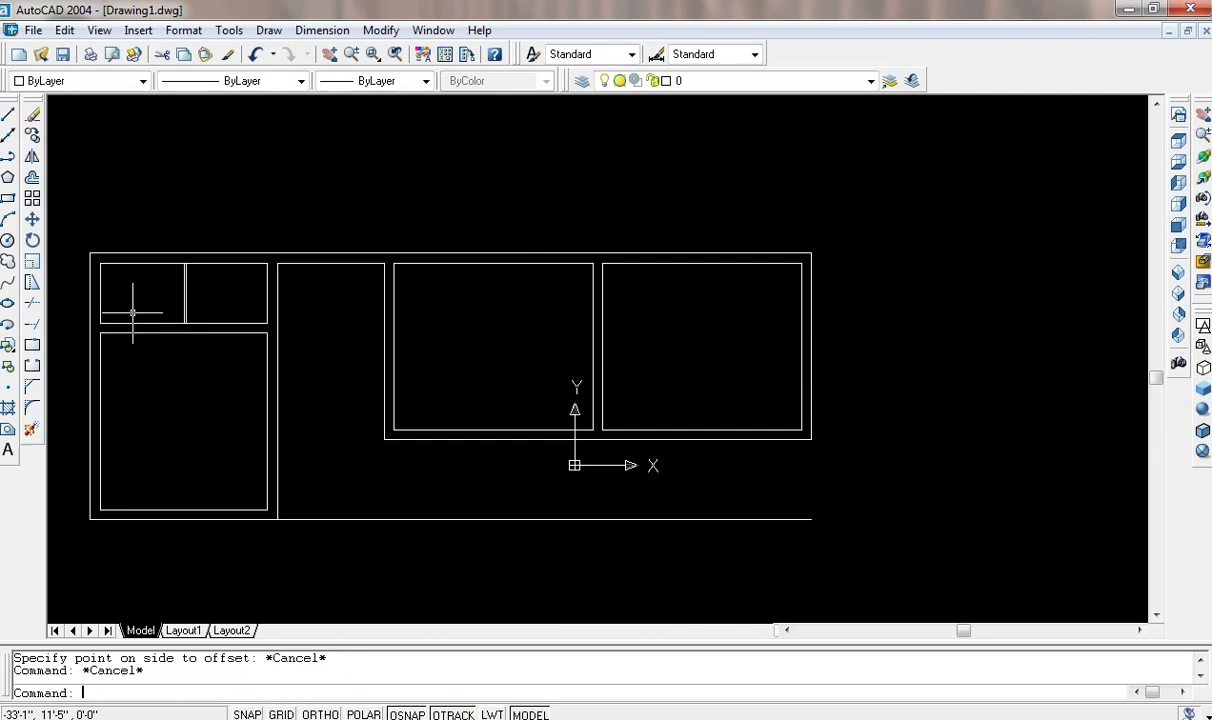
# Offset the closet divider 2.25 to its left as well.
pyautogui.write('o')
pyautogui.press('Return')
pyautogui.write('2.')
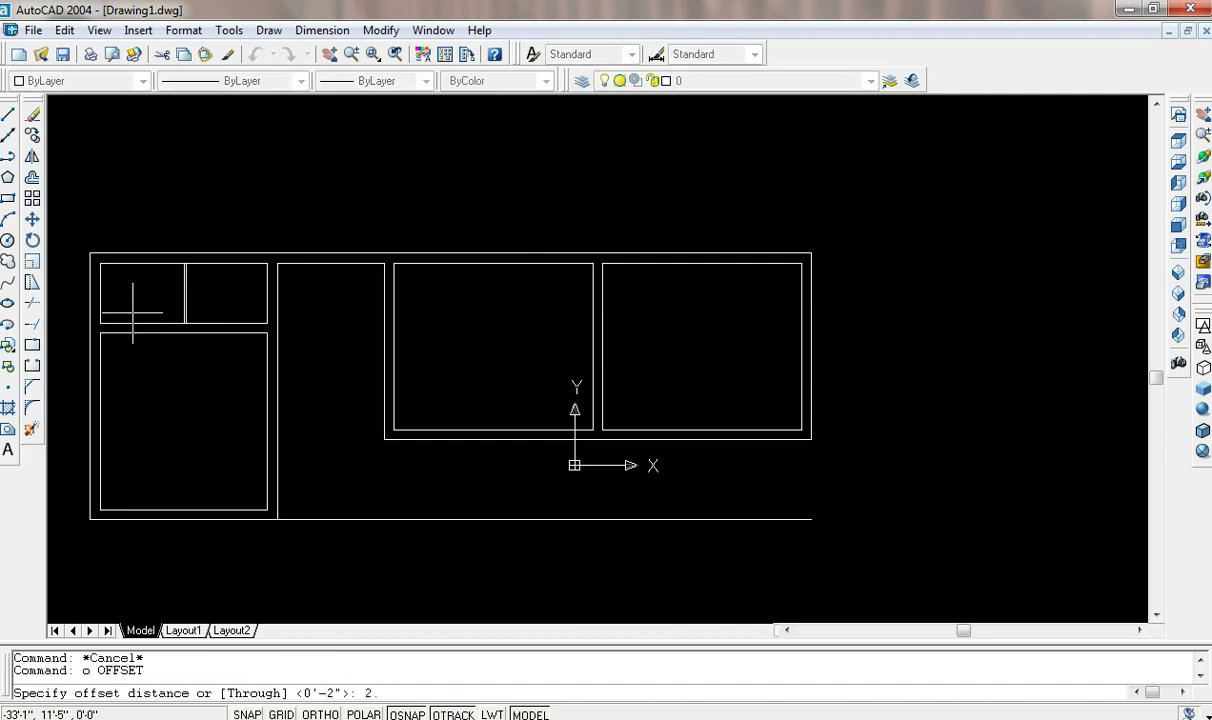
pyautogui.write('25')
pyautogui.press('Return')
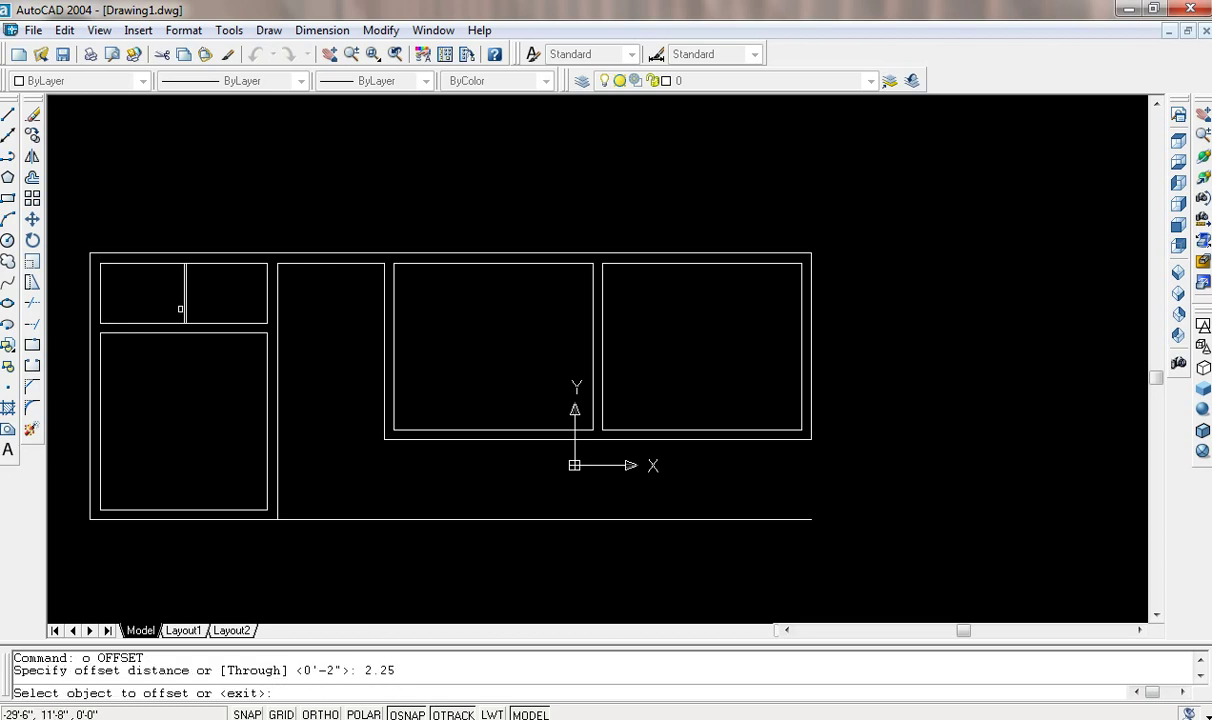
pyautogui.click(183, 308)
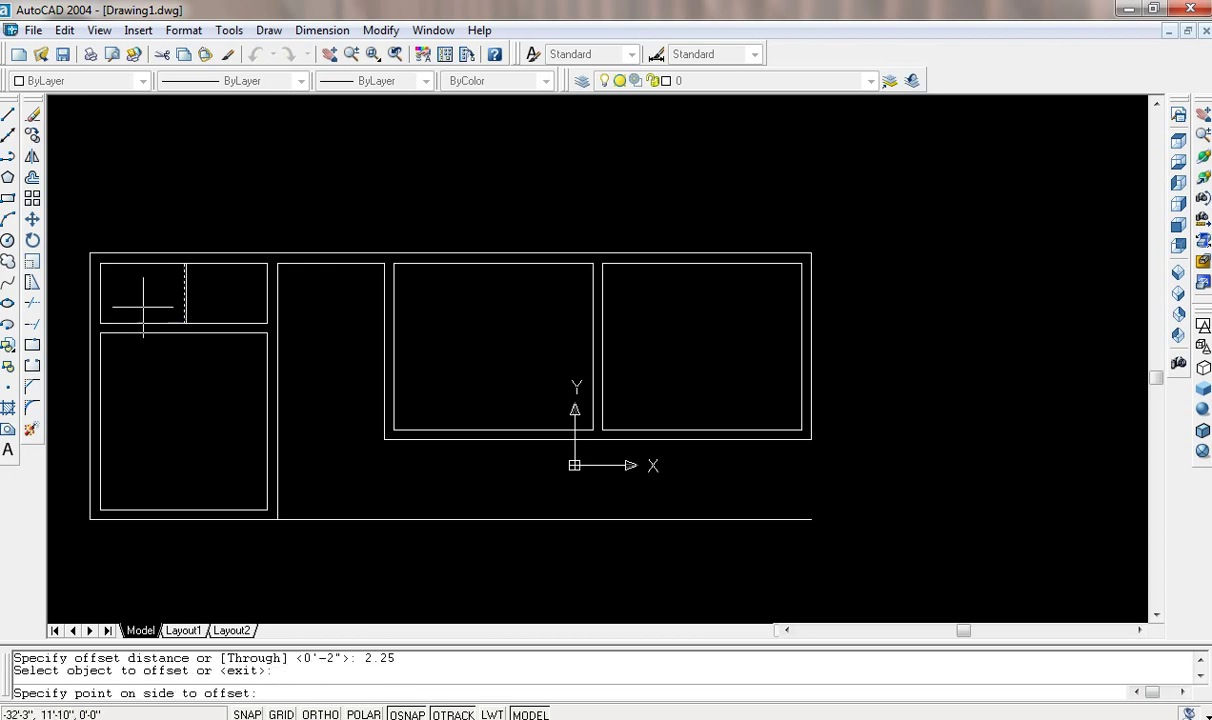
pyautogui.click(143, 307)
pyautogui.press('Escape')
pyautogui.press('Escape')
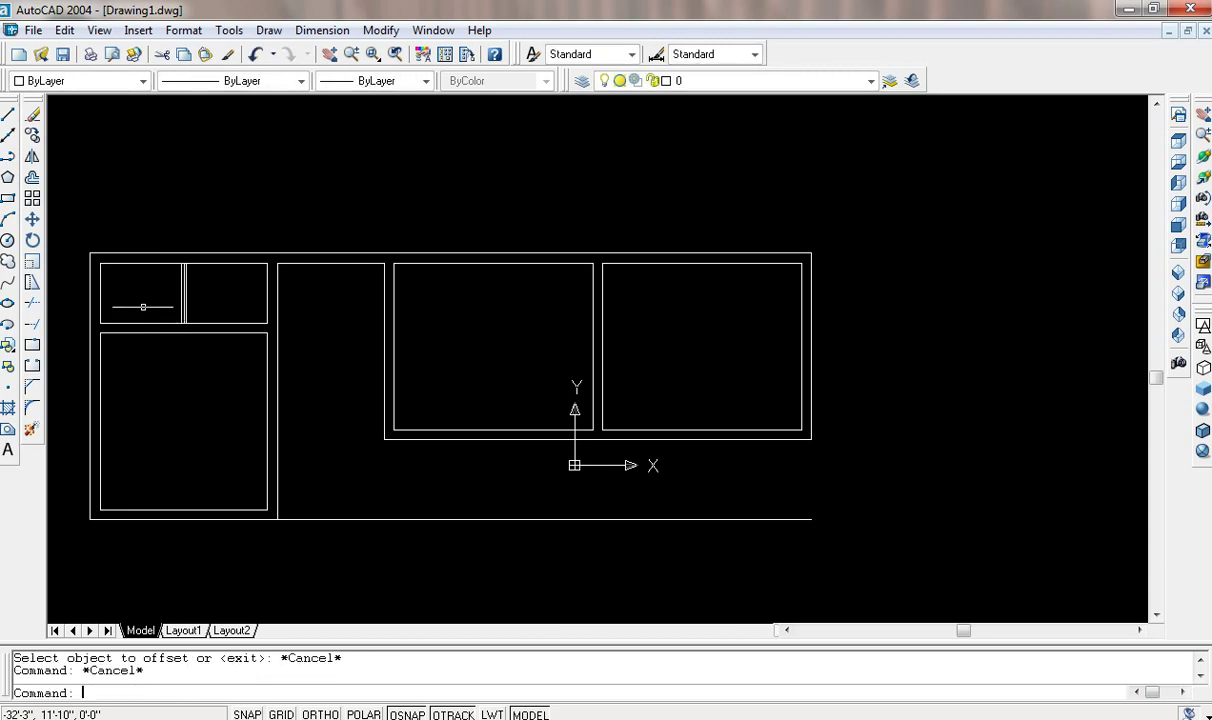
pyautogui.press('Escape')
# Zoom in on the upper-left closets and delete the centre divider line.
pyautogui.write('z')
pyautogui.press('Return')
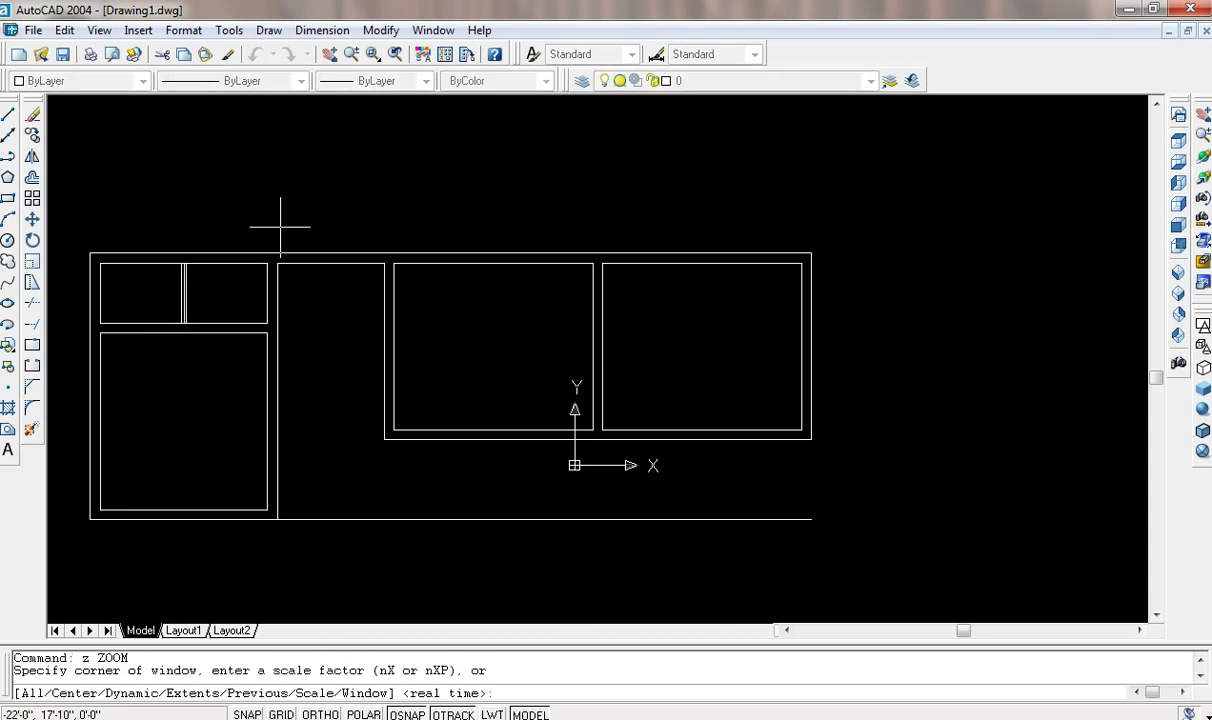
pyautogui.click(308, 219)
pyautogui.click(124, 353)
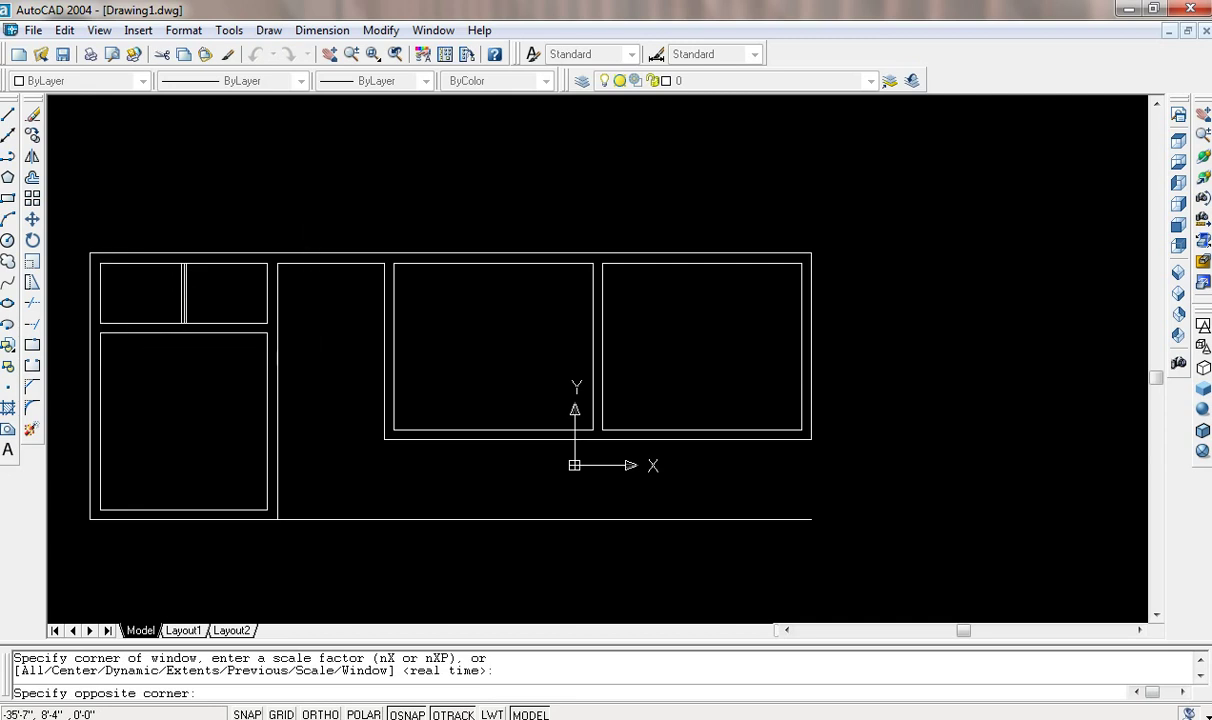
pyautogui.press('Escape')
pyautogui.press('Escape')
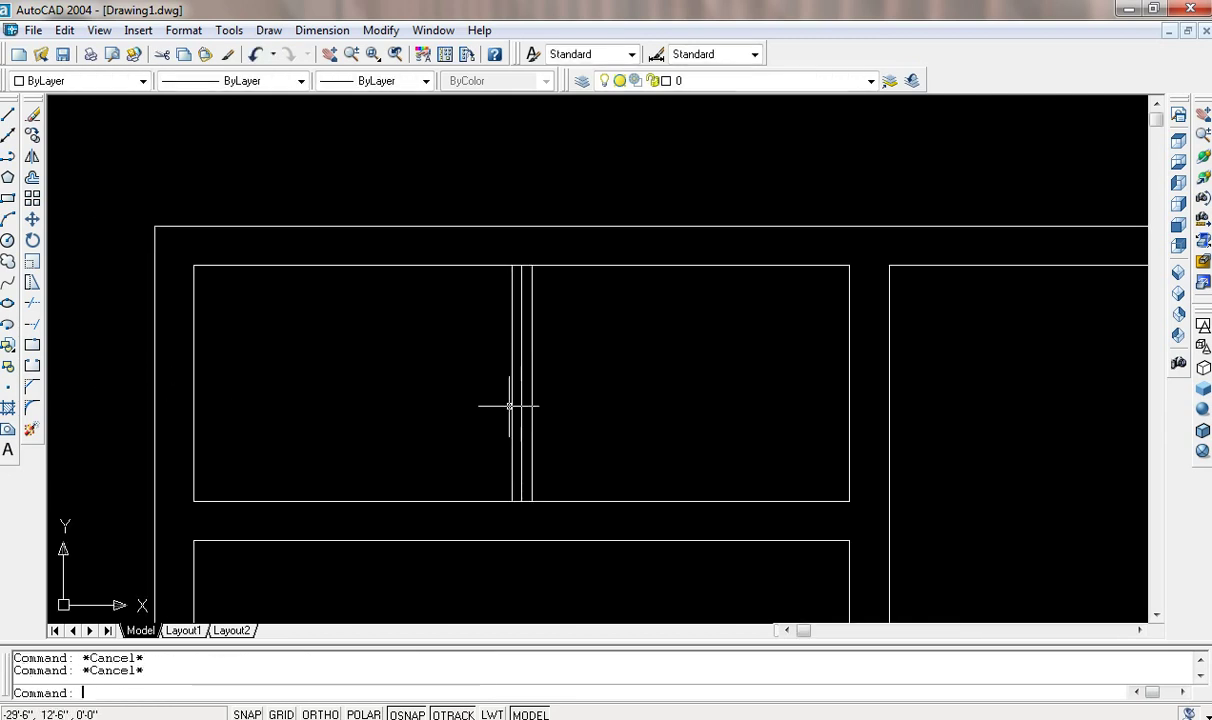
pyautogui.click(521, 430)
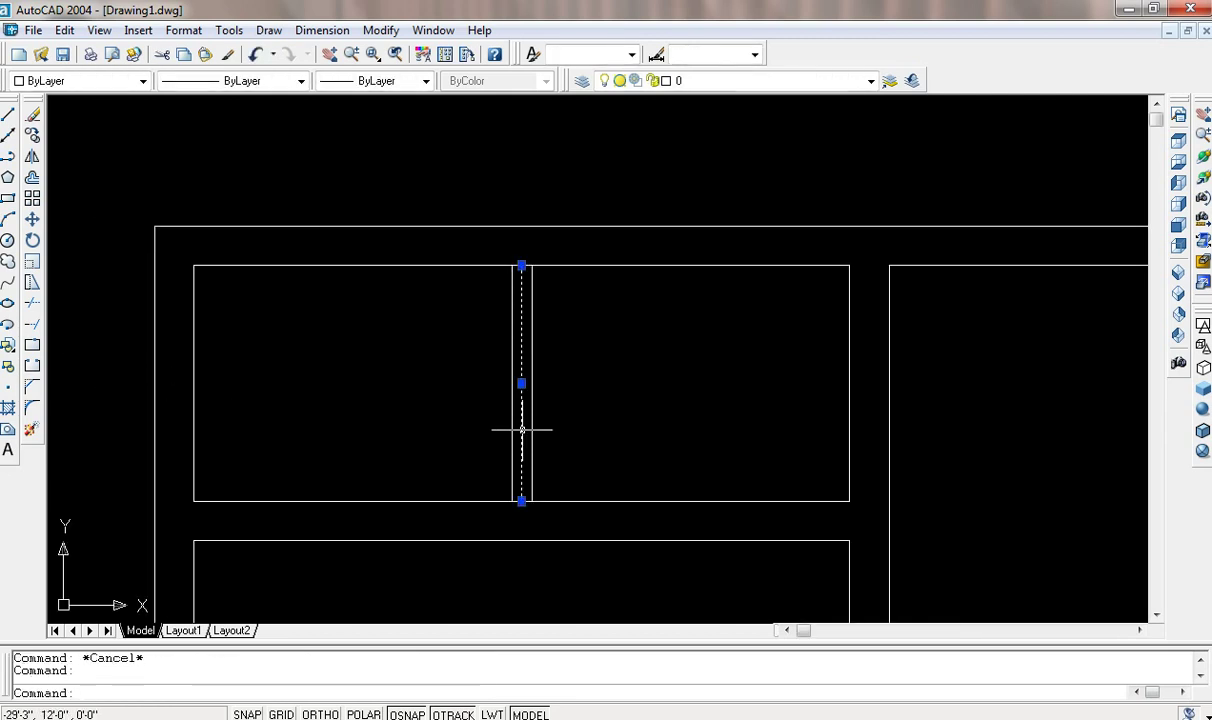
pyautogui.press('Delete')
# Trim the bottom and top edges between the two partition lines.
pyautogui.write('t')
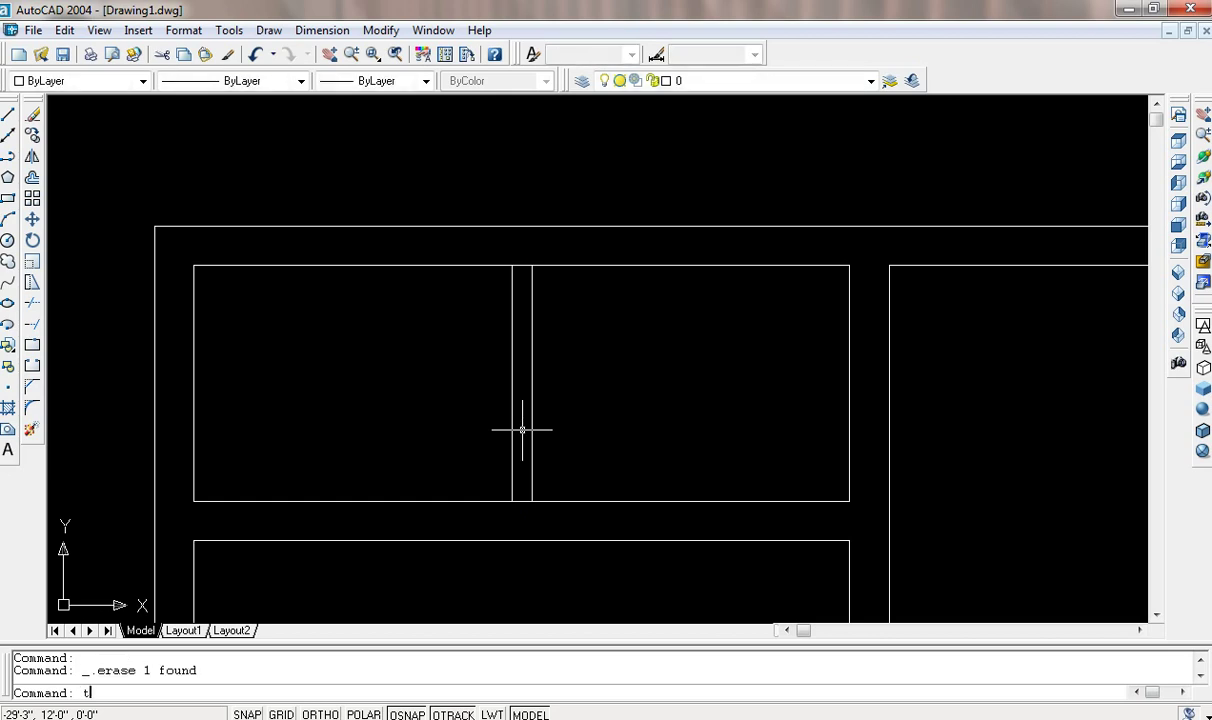
pyautogui.write('r')
pyautogui.press('Return')
pyautogui.press('Return')
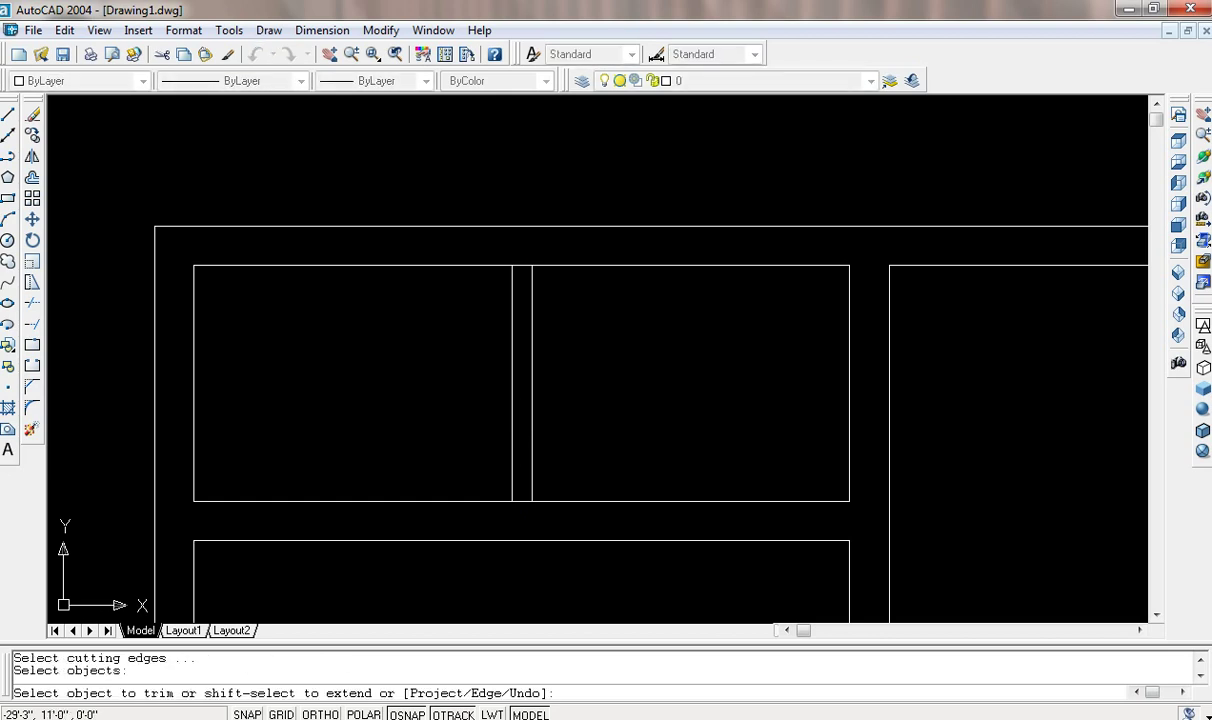
pyautogui.click(521, 500)
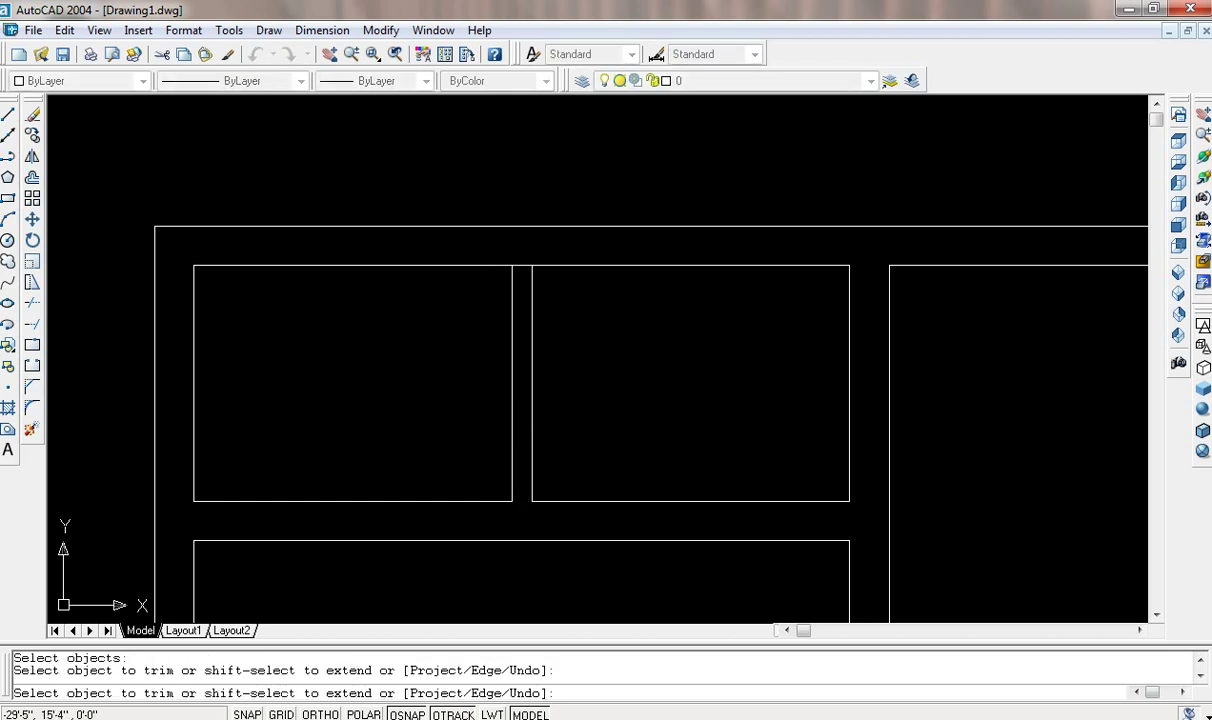
pyautogui.click(521, 265)
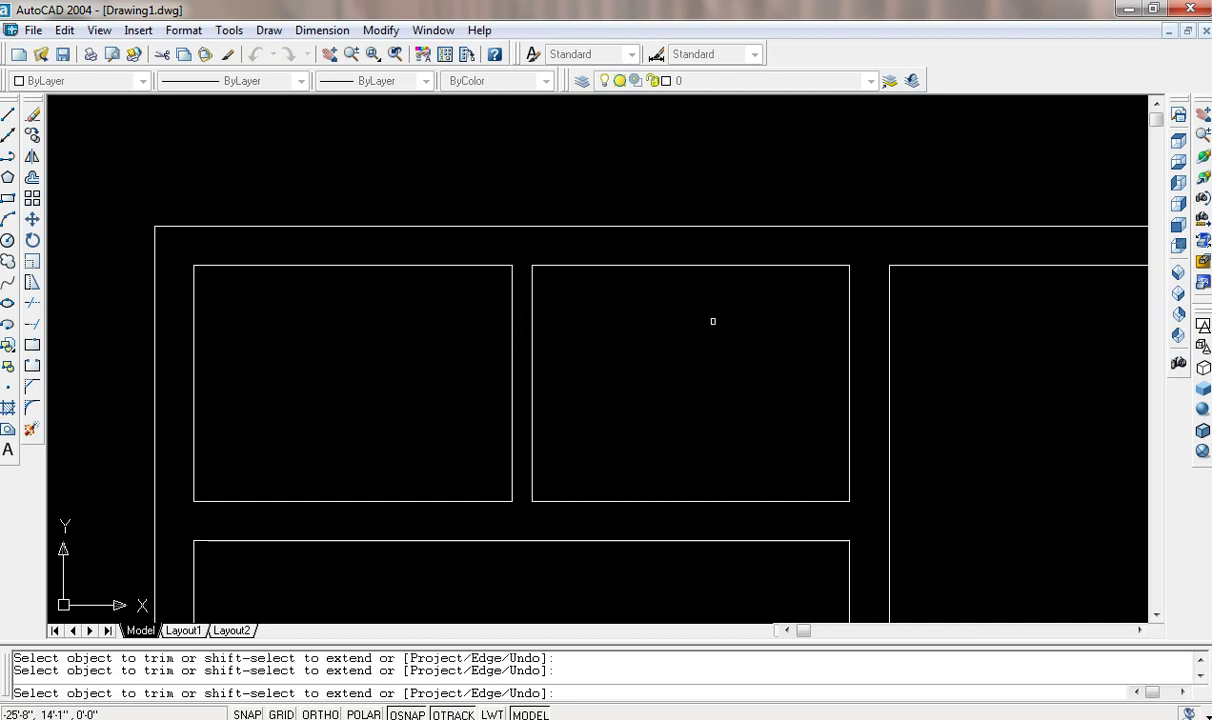
# Offset the middle closet's bottom edge and the left closet's left edge 6 units inward.
pyautogui.press('Escape')
pyautogui.write('o')
pyautogui.press('Return')
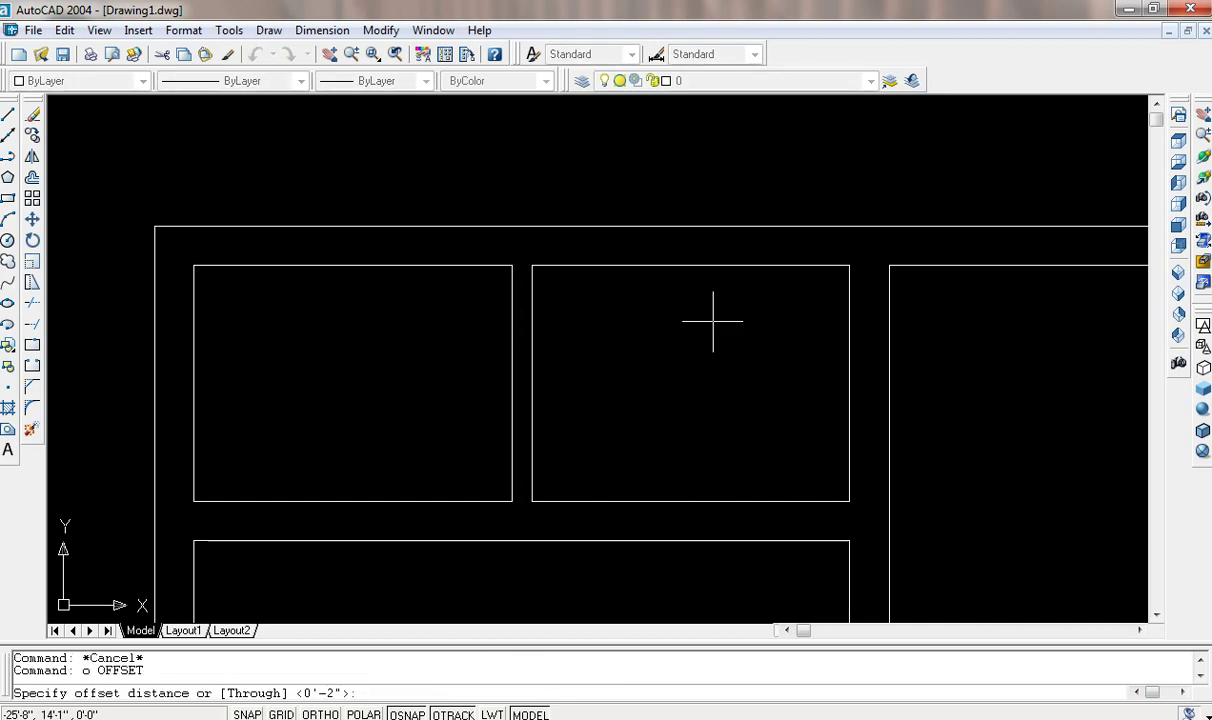
pyautogui.write('6')
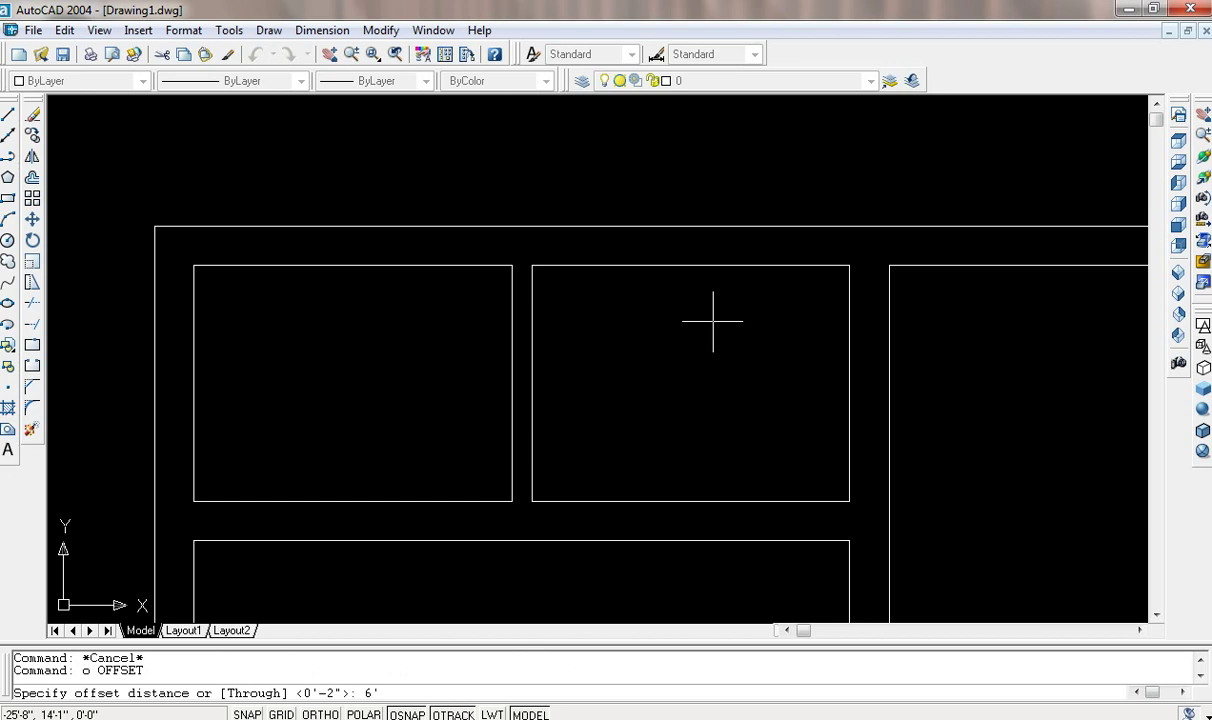
pyautogui.press('BackSpace')
pyautogui.press('Return')
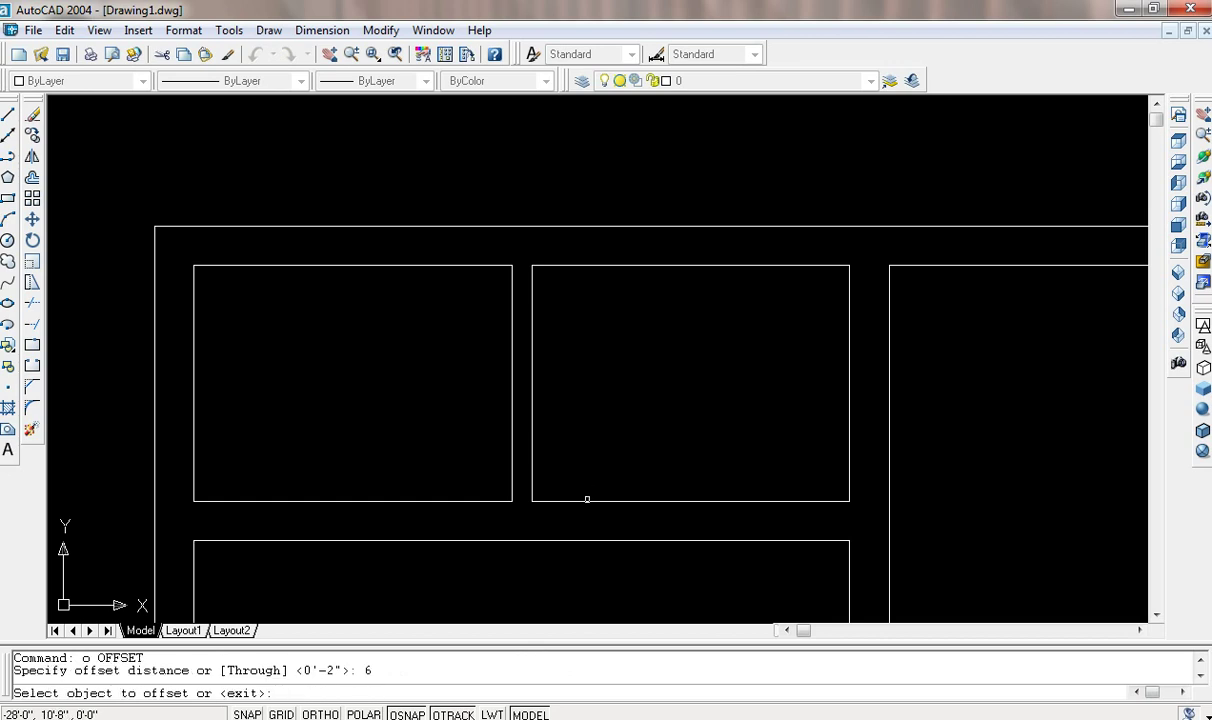
pyautogui.click(587, 501)
pyautogui.click(582, 440)
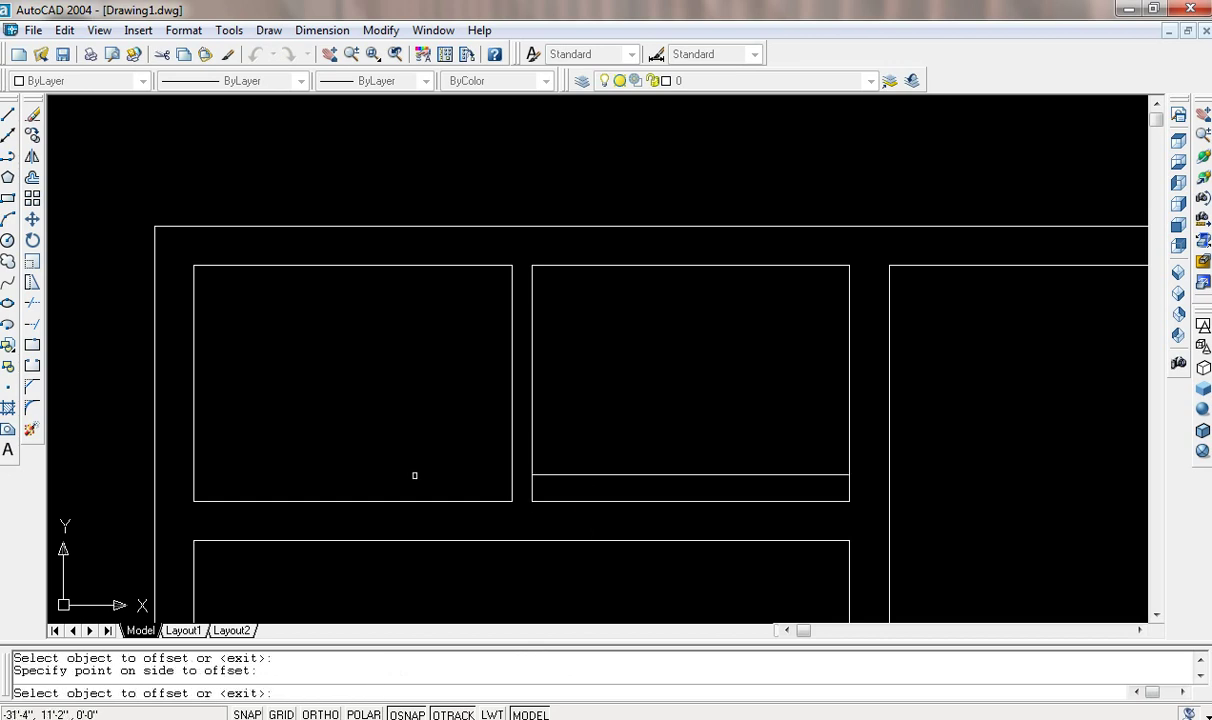
pyautogui.click(193, 471)
pyautogui.click(298, 454)
pyautogui.press('Escape')
# Extend the vertical partition down to the lower room and the horizontal one left to the wall.
pyautogui.write('ex')
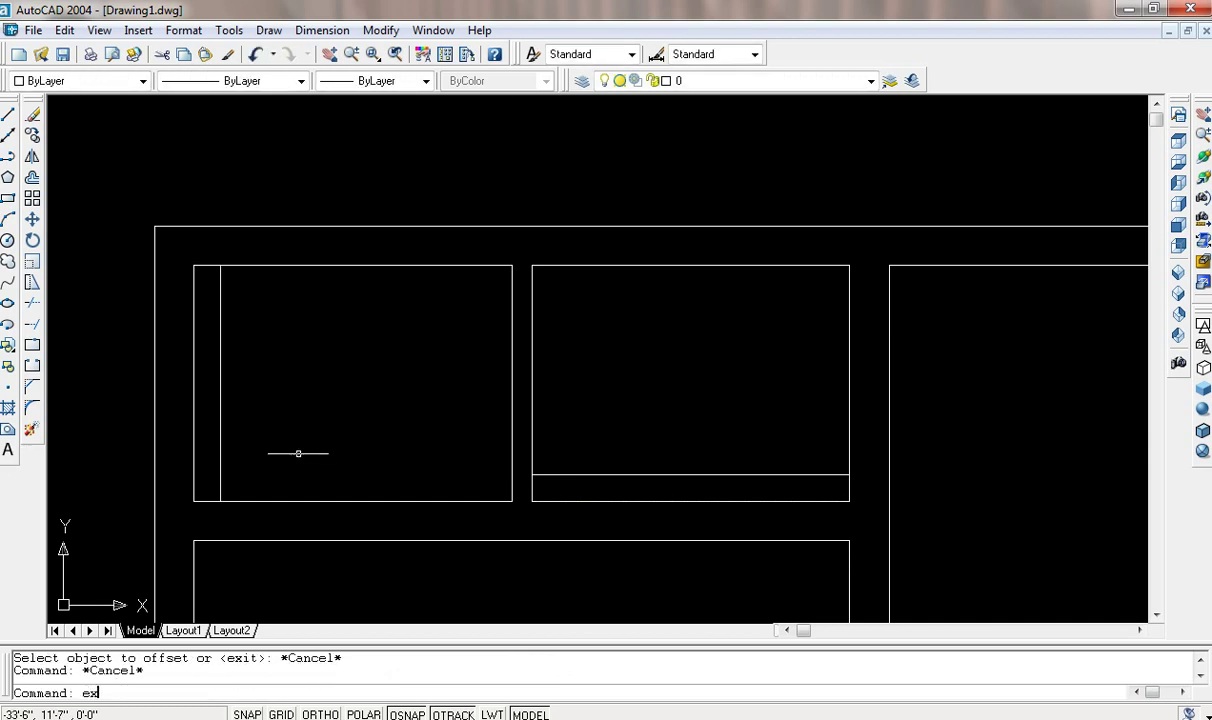
pyautogui.press('Return')
pyautogui.press('Return')
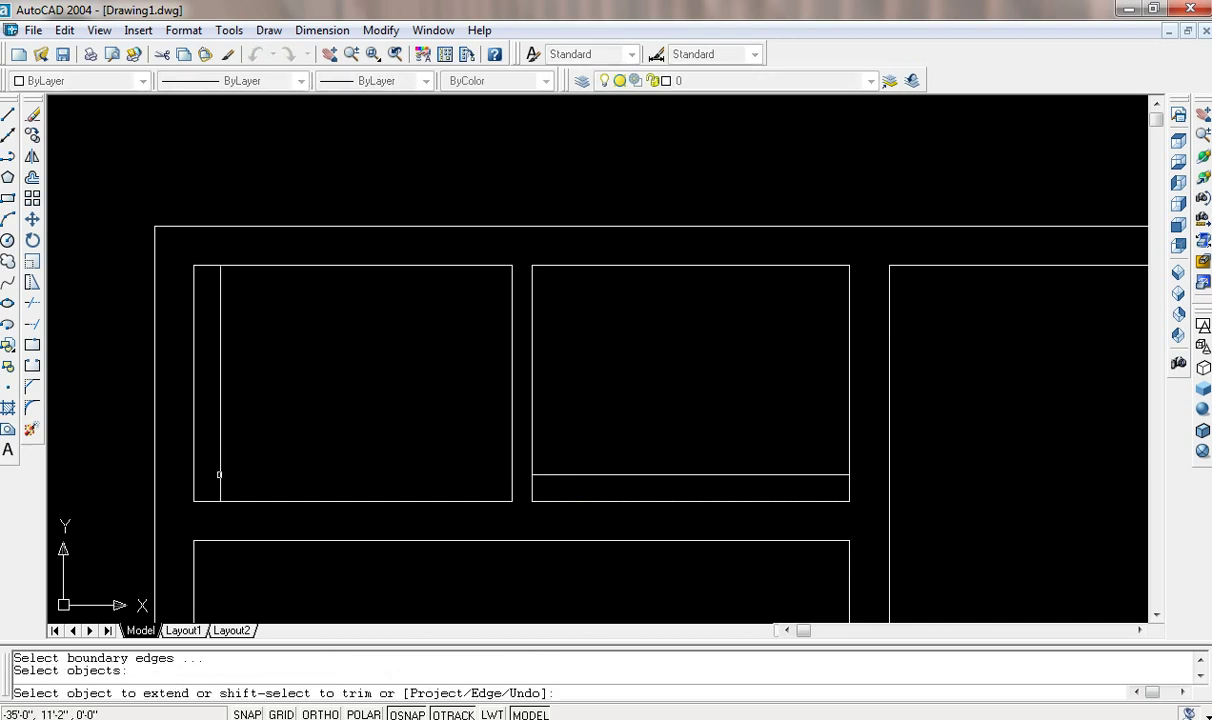
pyautogui.click(219, 476)
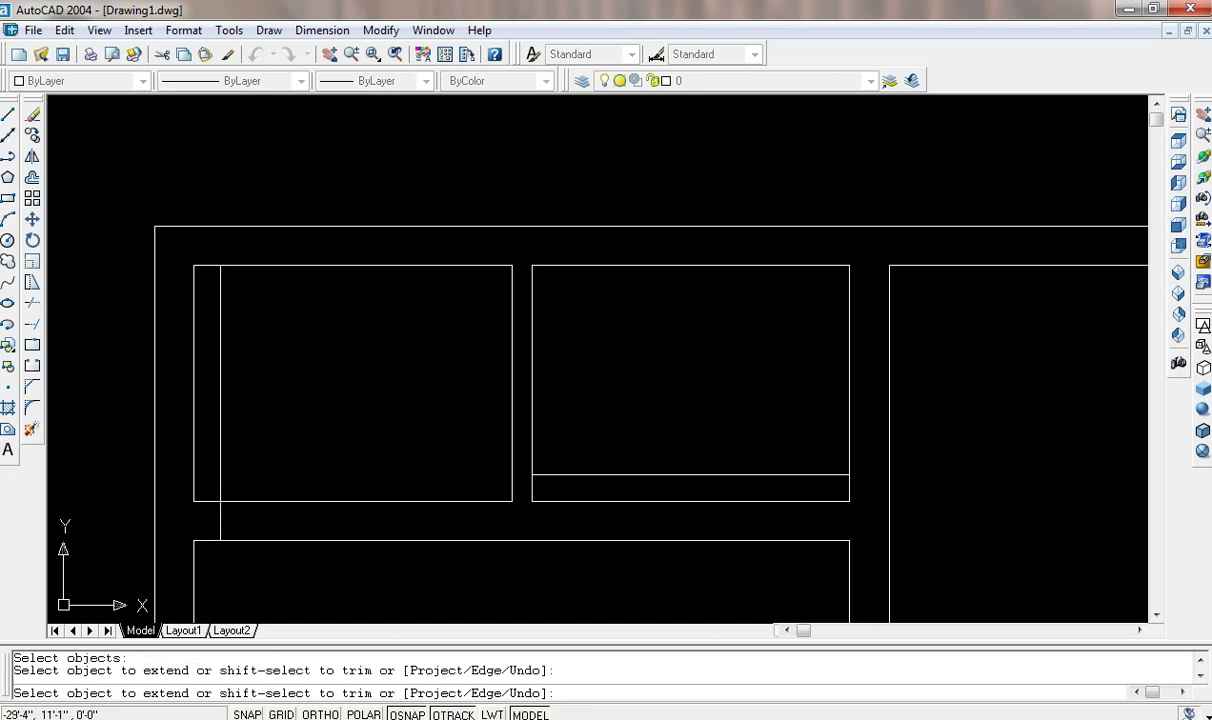
pyautogui.click(547, 474)
pyautogui.press('Escape')
pyautogui.press('Escape')
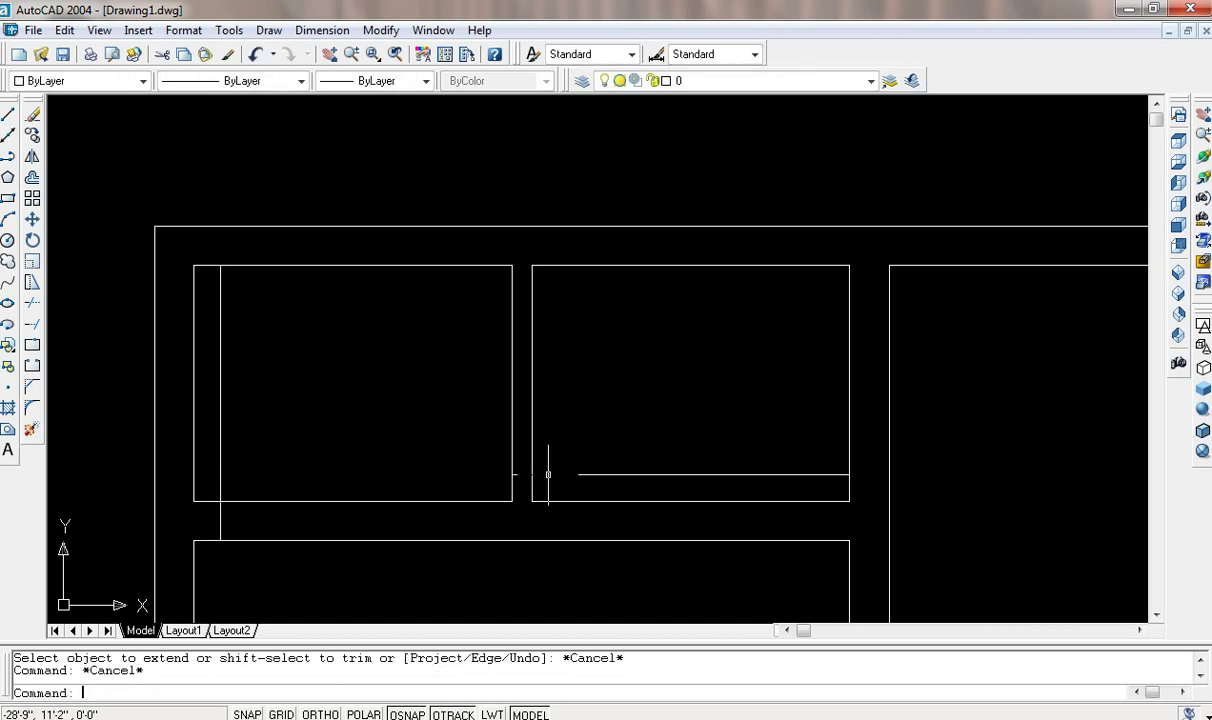
# Offset the horizontal and vertical partition lines 2'6 as door-opening guides.
pyautogui.write('o')
pyautogui.press('Return')
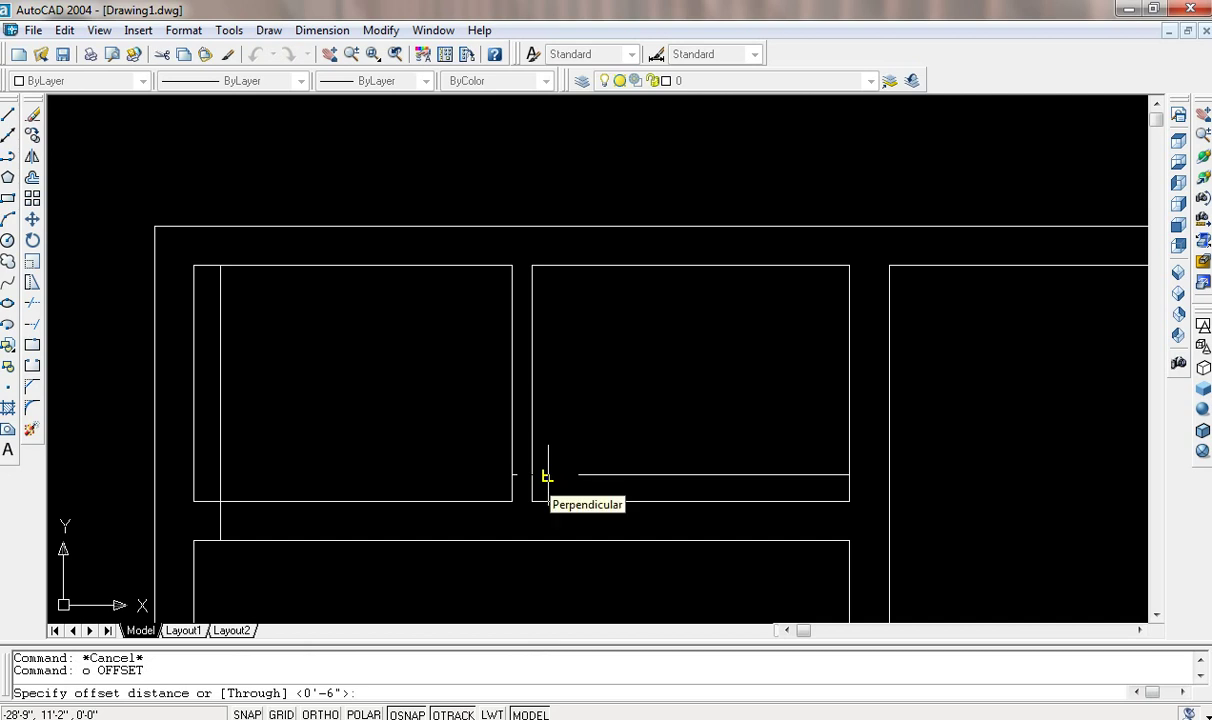
pyautogui.write("2'")
pyautogui.write('6')
pyautogui.press('Return')
pyautogui.click(546, 474)
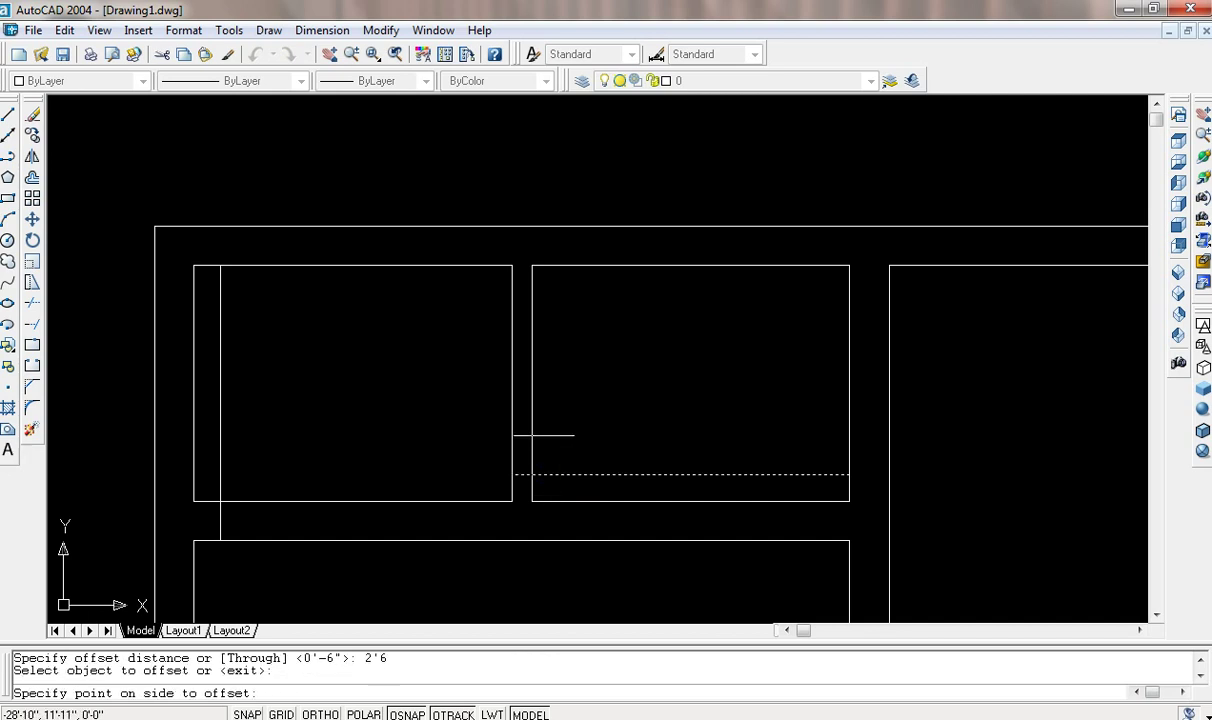
pyautogui.click(543, 435)
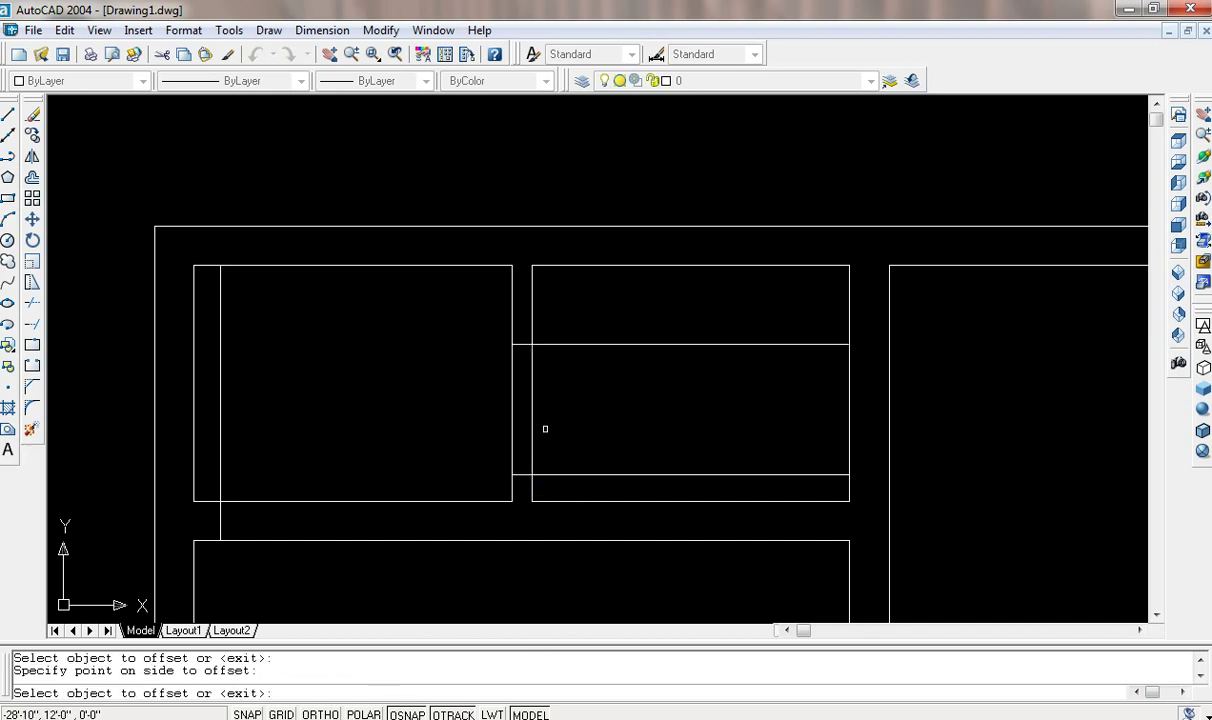
pyautogui.click(220, 474)
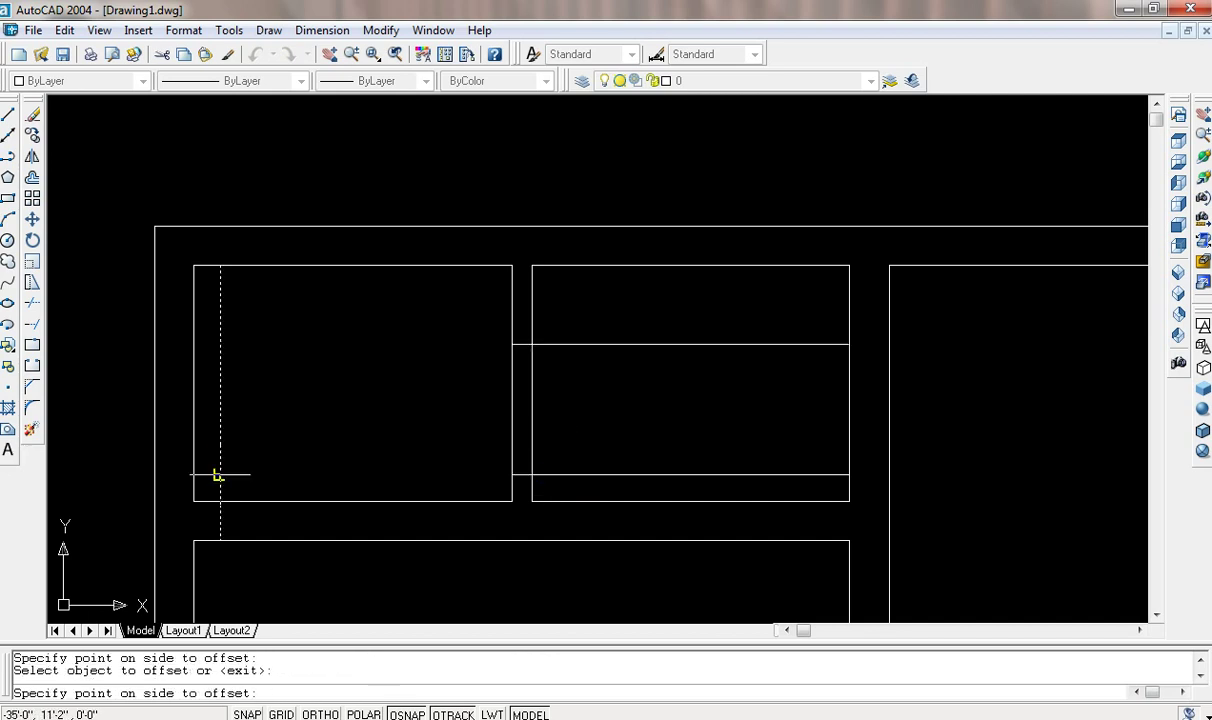
pyautogui.click(277, 477)
pyautogui.press('Escape')
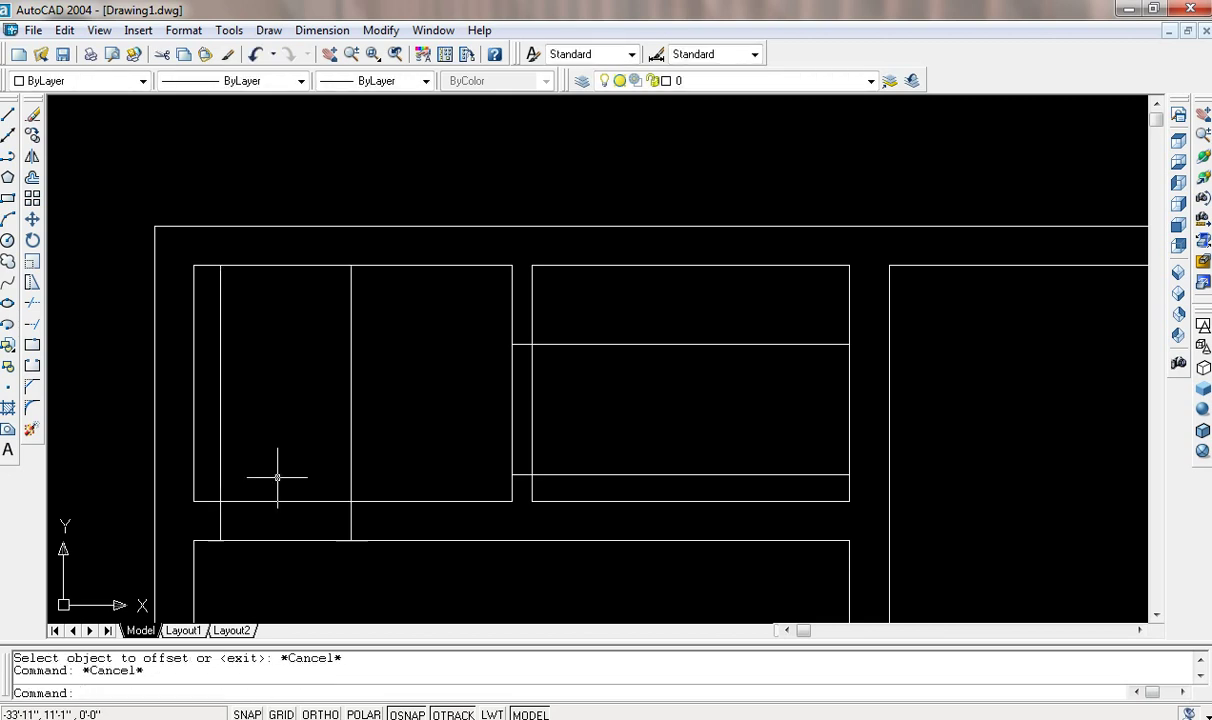
# Trim the wall and guide lines to open the lower-left doorway.
pyautogui.write('tr')
pyautogui.press('Return')
pyautogui.press('Return')
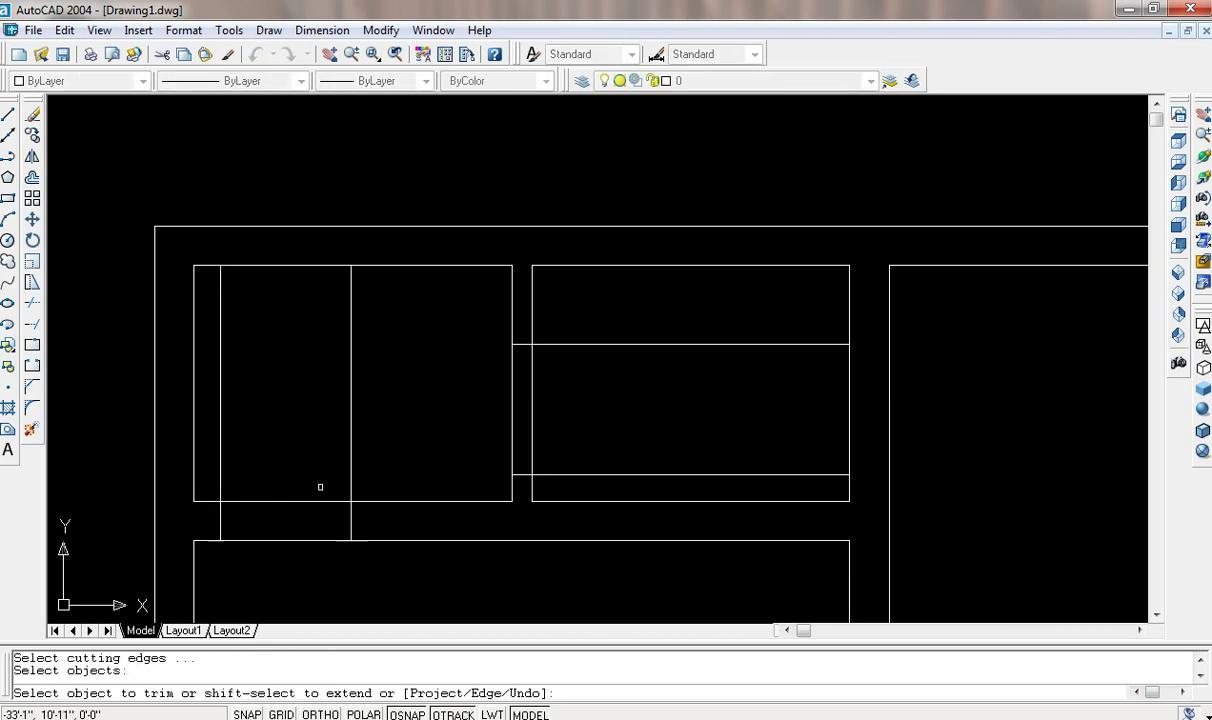
pyautogui.click(330, 501)
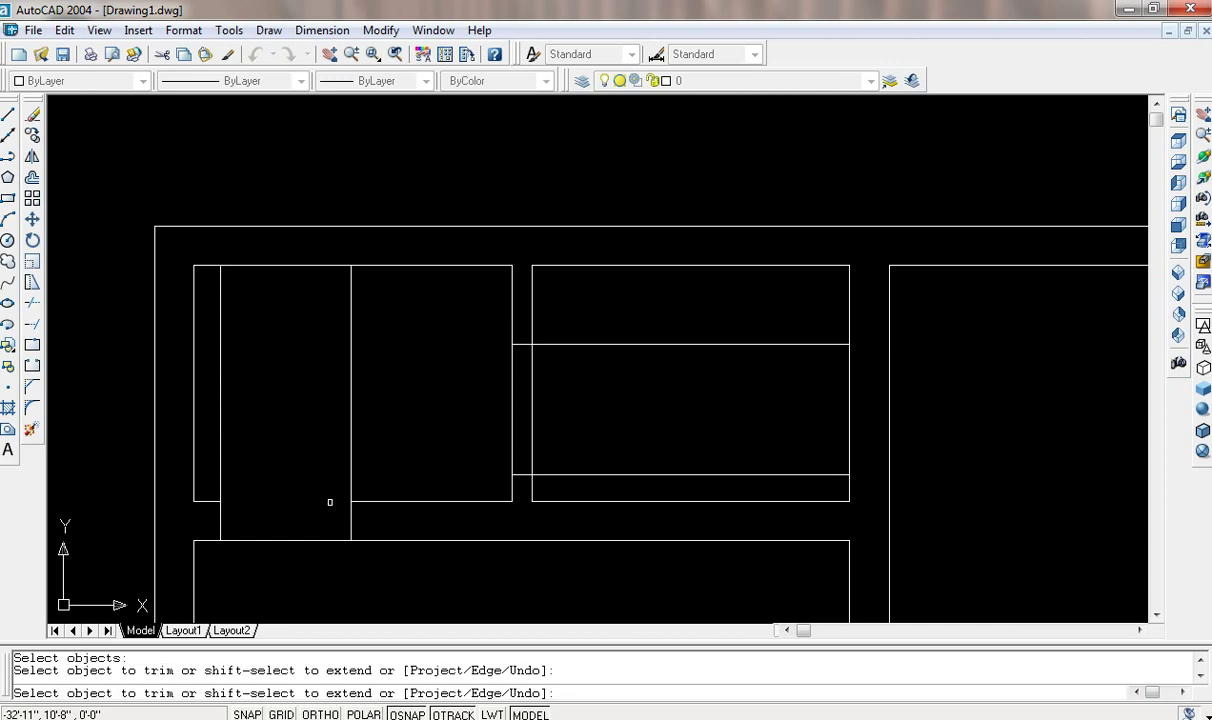
pyautogui.click(324, 540)
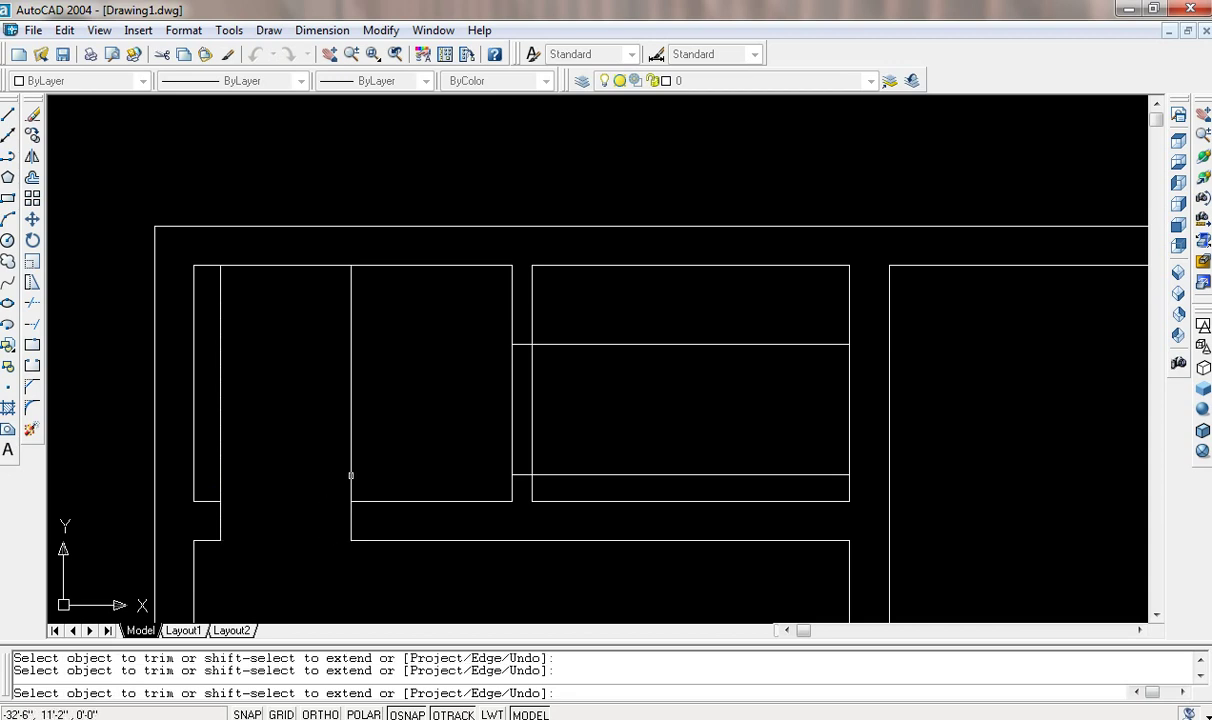
pyautogui.click(351, 476)
pyautogui.click(221, 454)
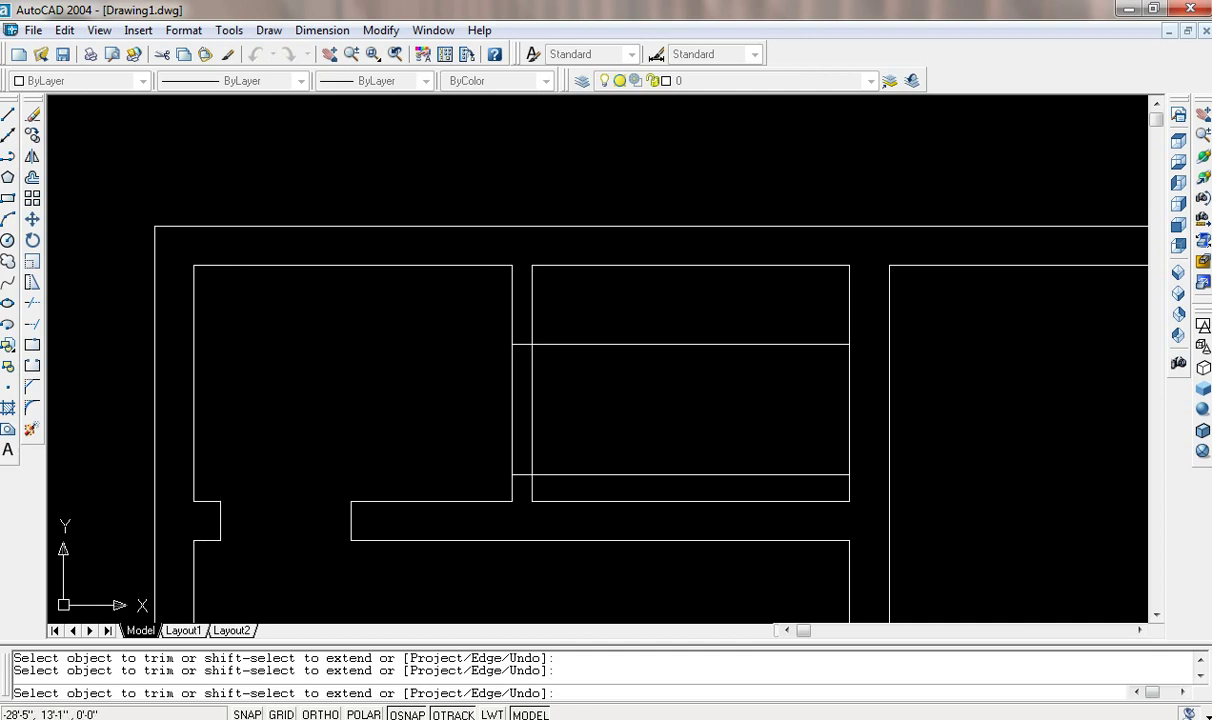
# Trim the wall segments and guides to open the doorway beside the middle room.
pyautogui.click(531, 400)
pyautogui.click(512, 414)
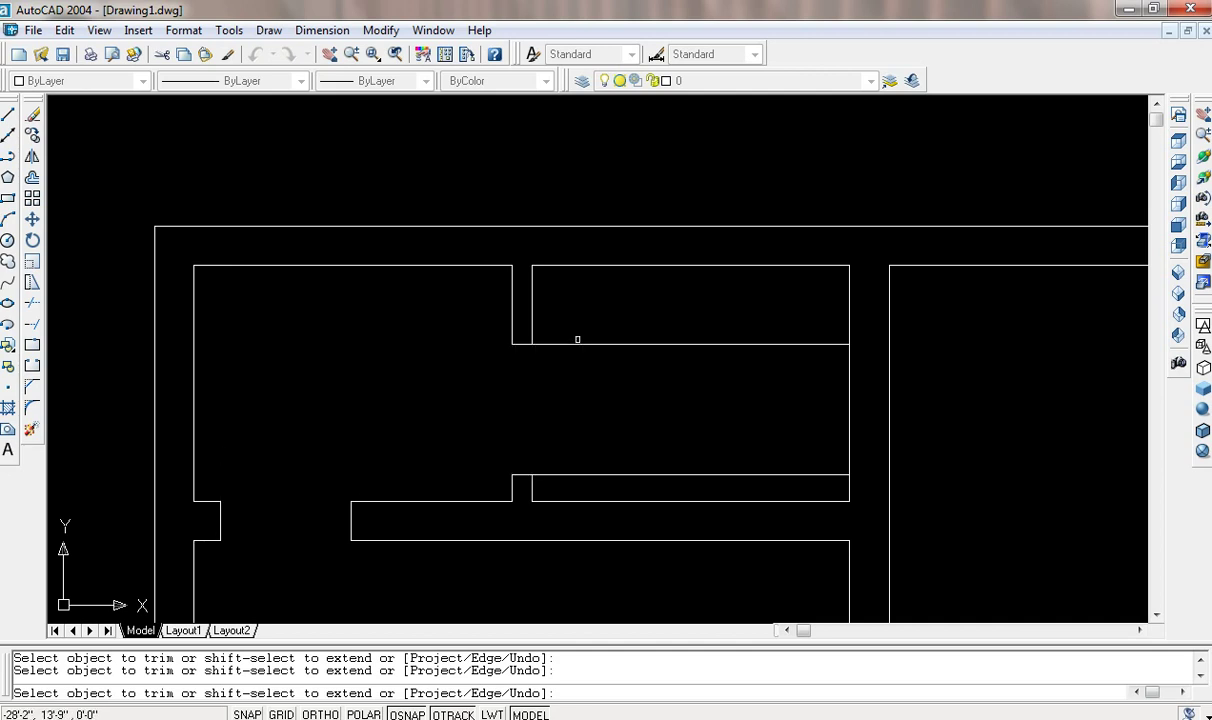
pyautogui.click(578, 344)
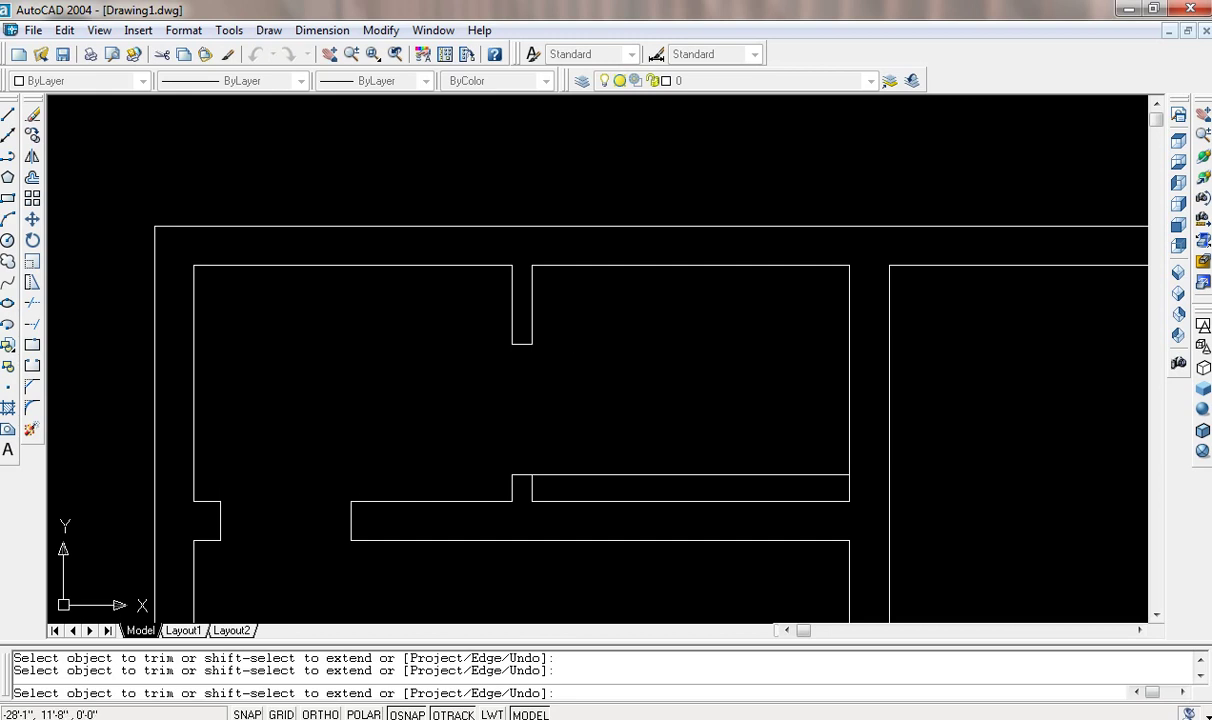
pyautogui.click(587, 474)
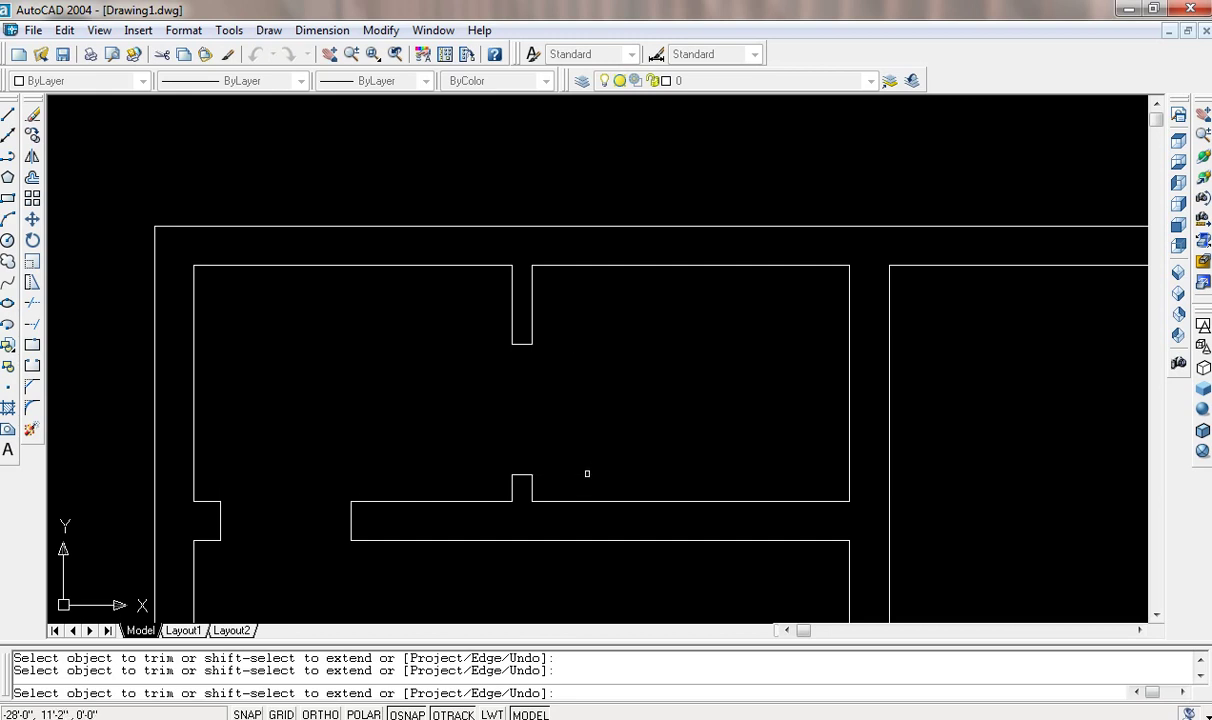
pyautogui.press('Escape')
pyautogui.write('l')
pyautogui.press('Return')
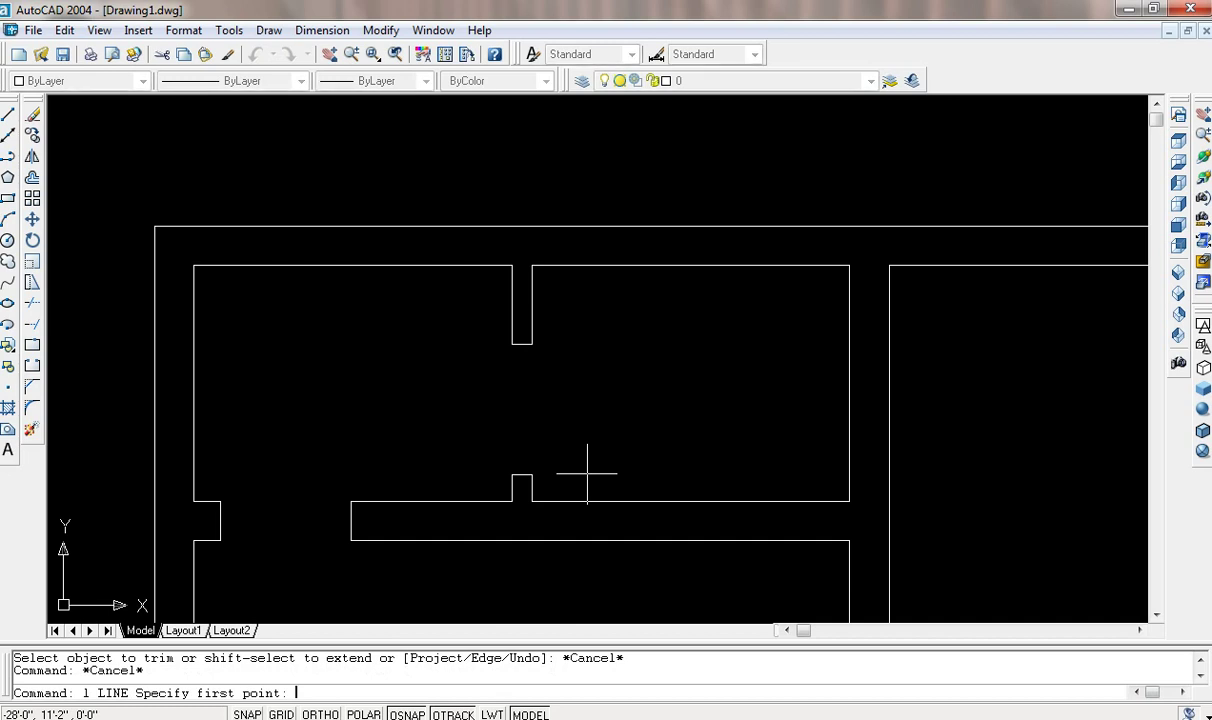
# Draw a 2' door leaf from the notch corner with Ortho on, plus its 3-point swing arc.
pyautogui.click(532, 475)
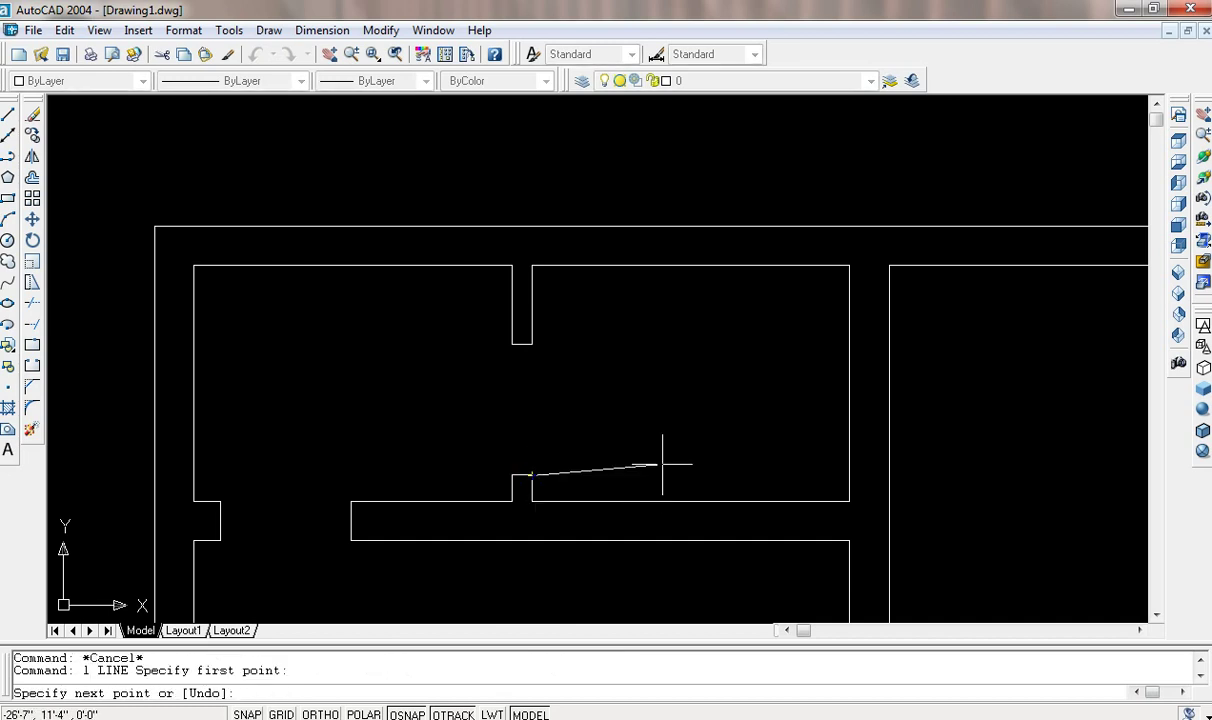
pyautogui.press('F8')
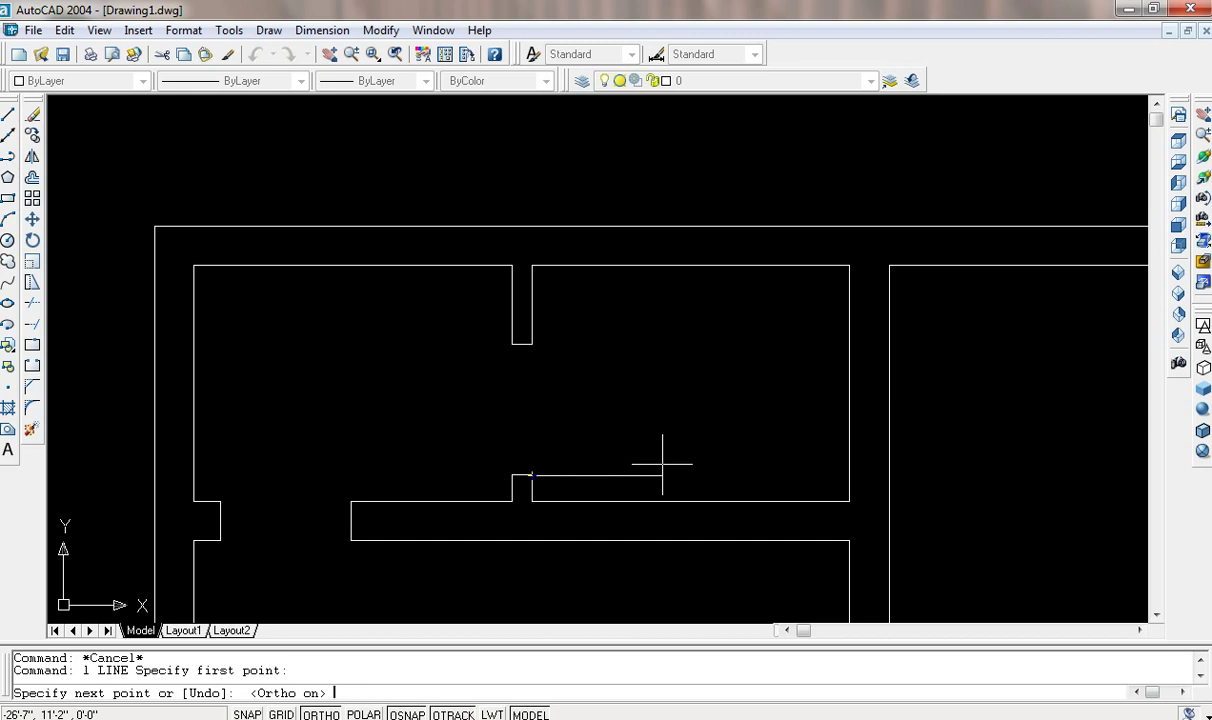
pyautogui.write("2'")
pyautogui.press('Return')
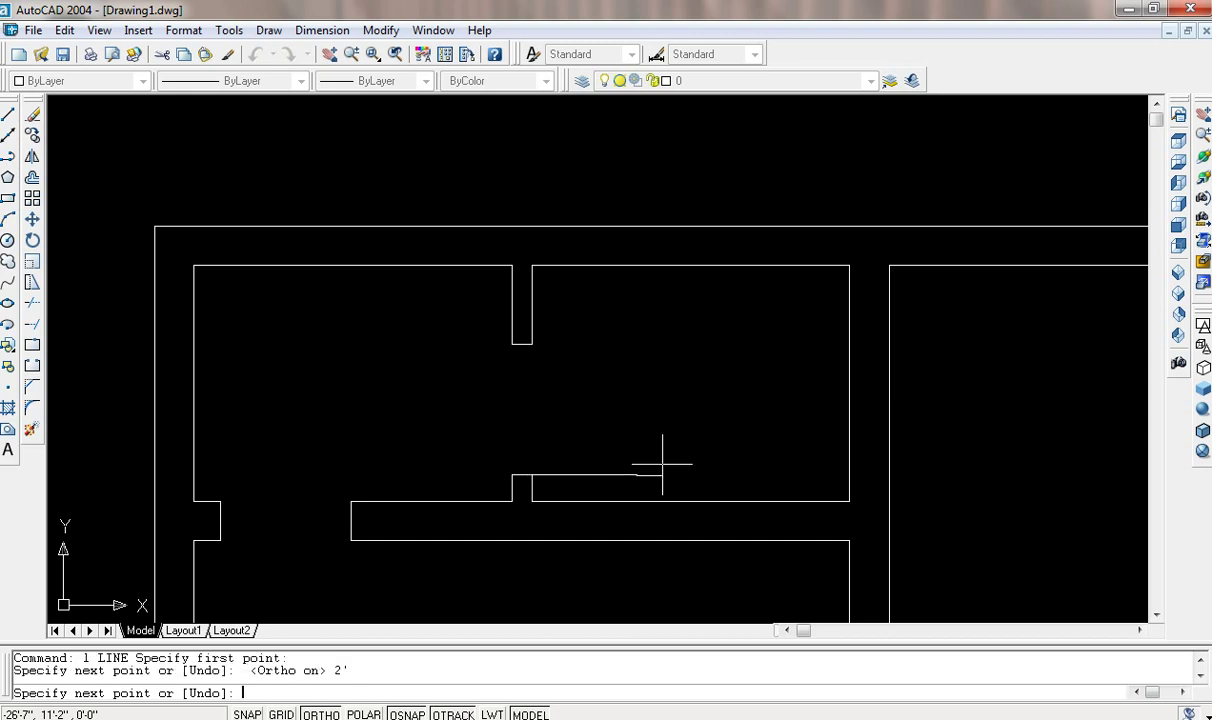
pyautogui.press('Escape')
pyautogui.press('Escape')
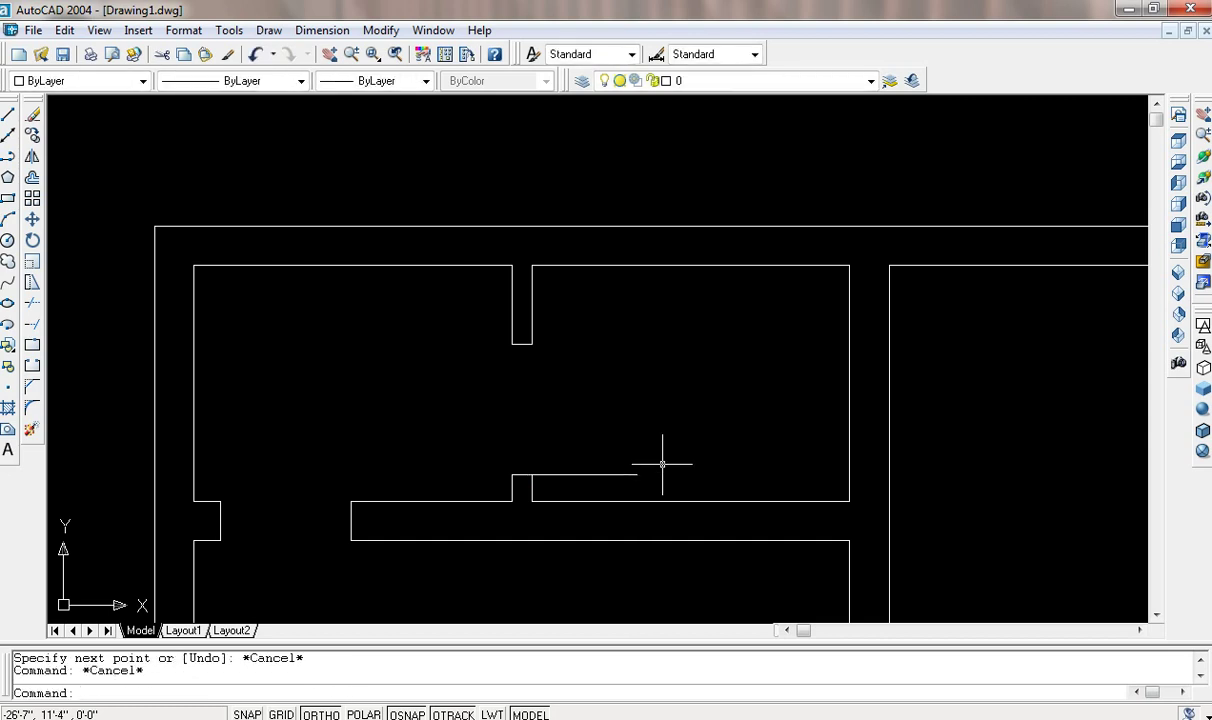
pyautogui.write('a')
pyautogui.press('Return')
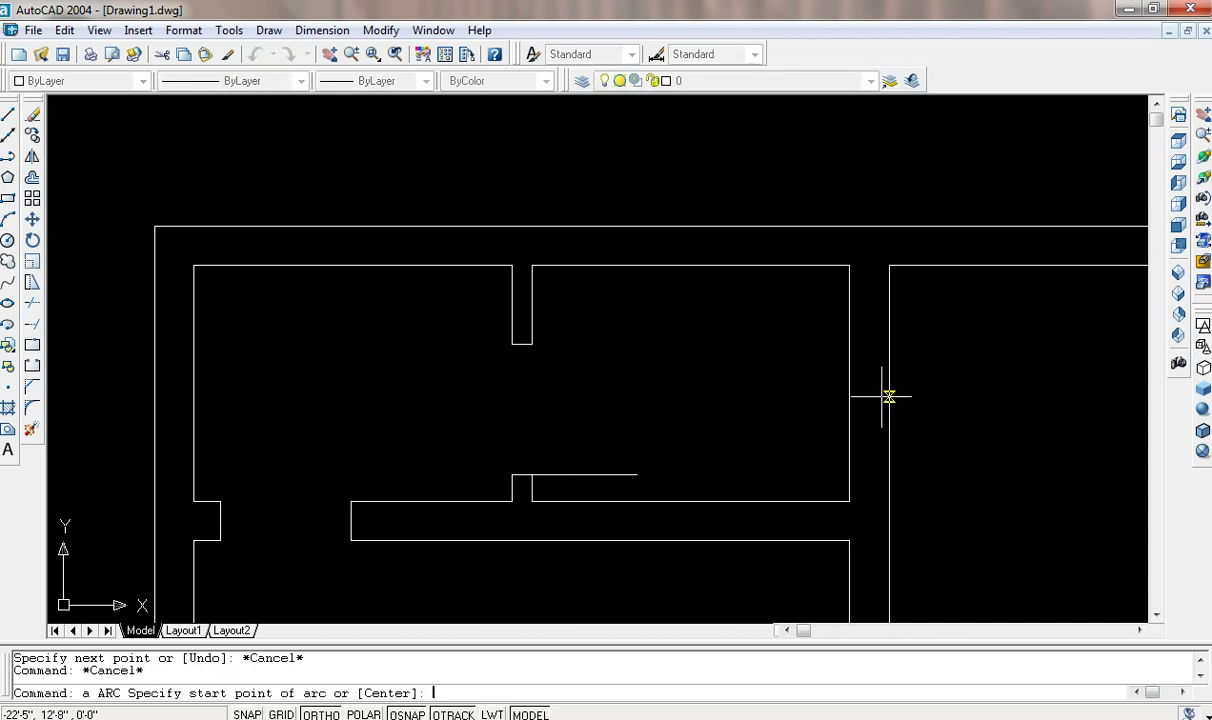
pyautogui.click(637, 475)
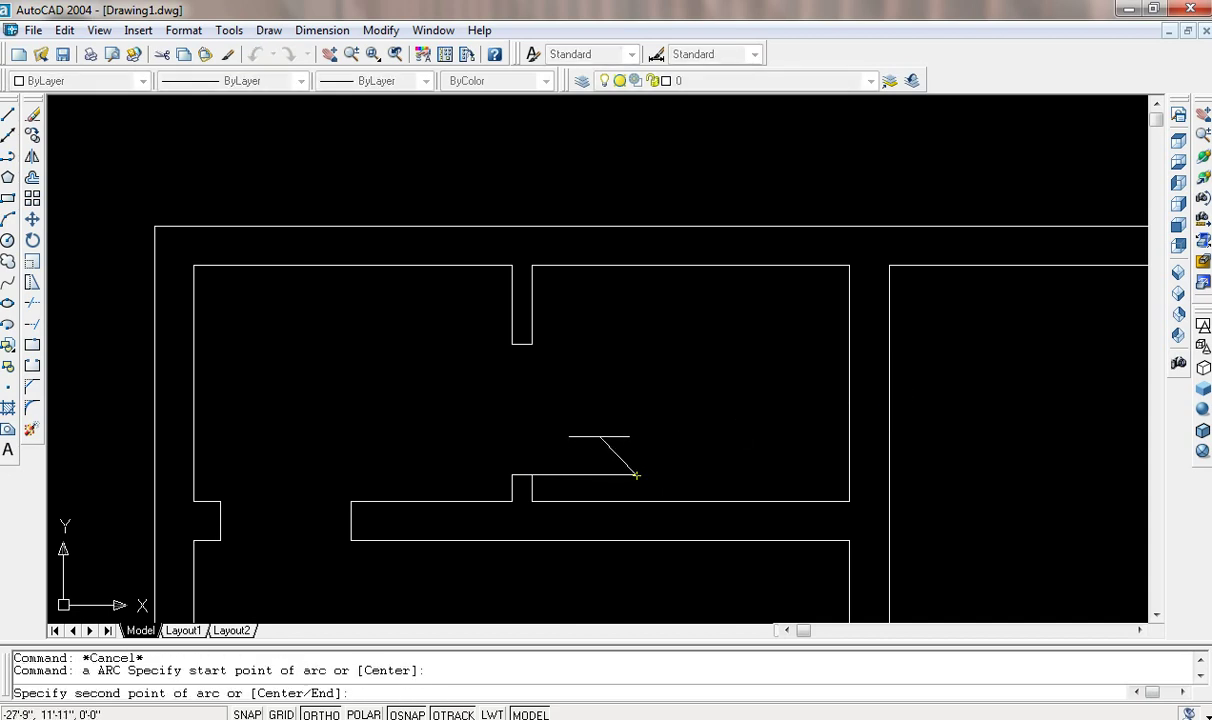
pyautogui.click(612, 420)
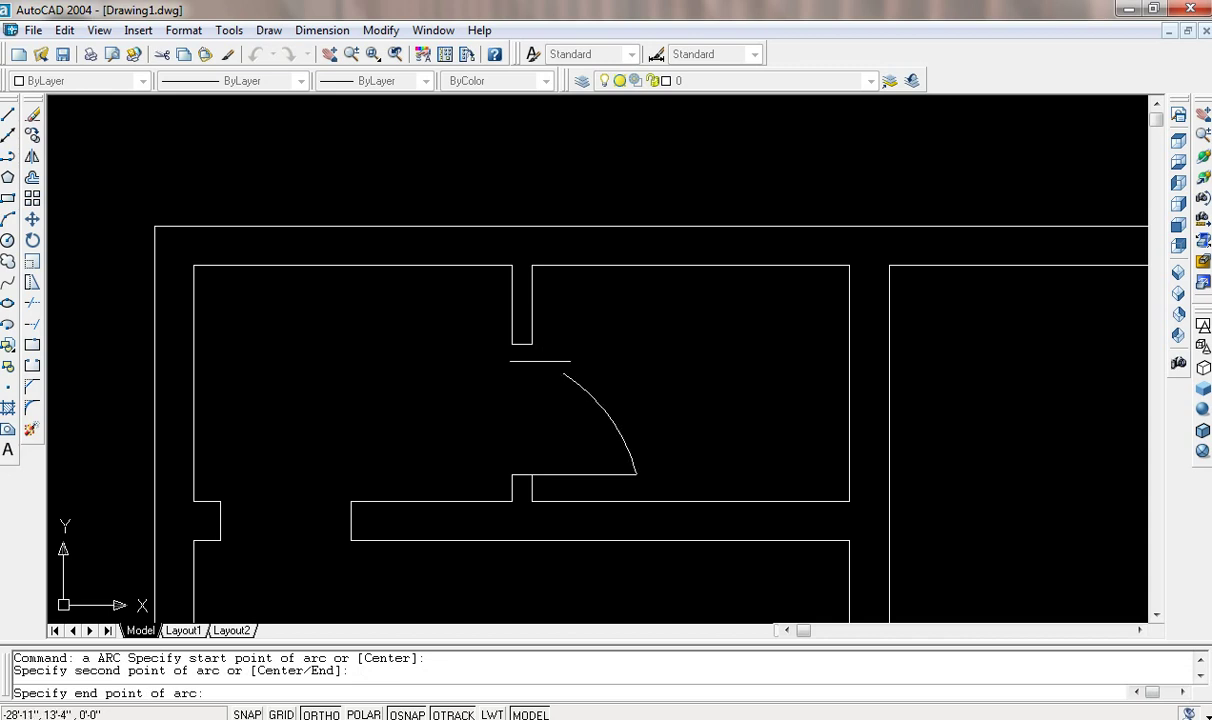
pyautogui.click(532, 344)
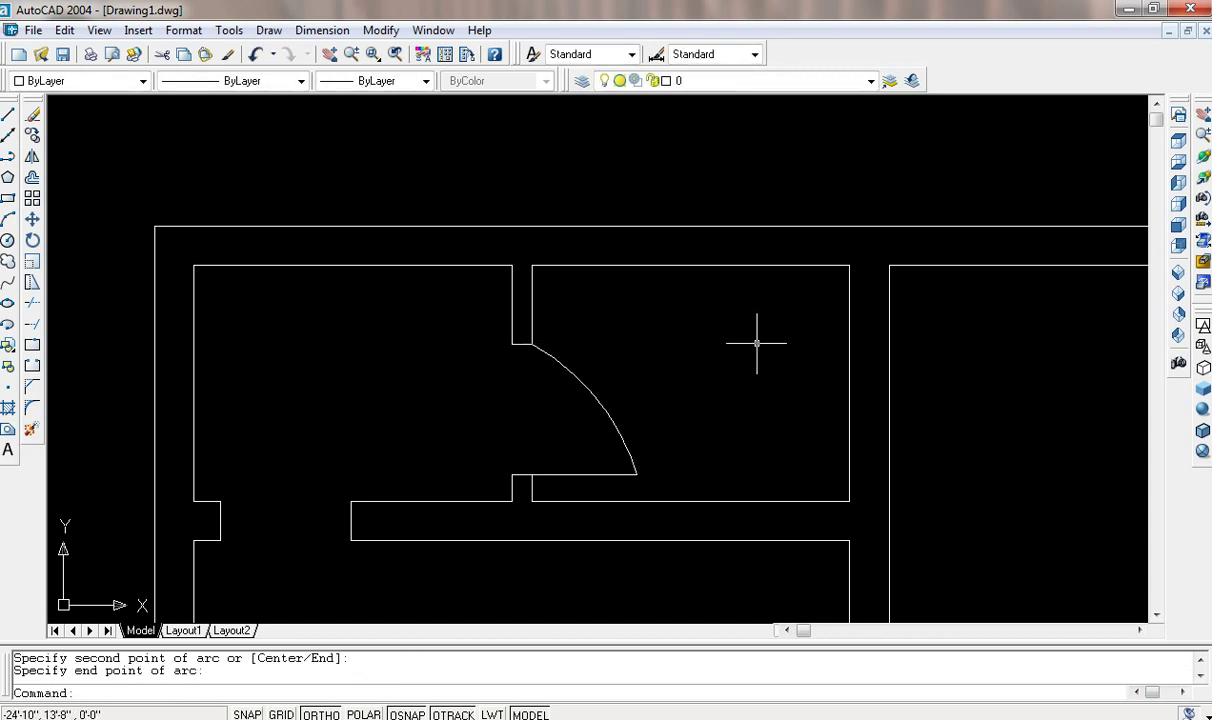
# Draw a vertical 2' door leaf from the lower-left wall corner with its 3-point swing arc.
pyautogui.write('l')
pyautogui.press('Return')
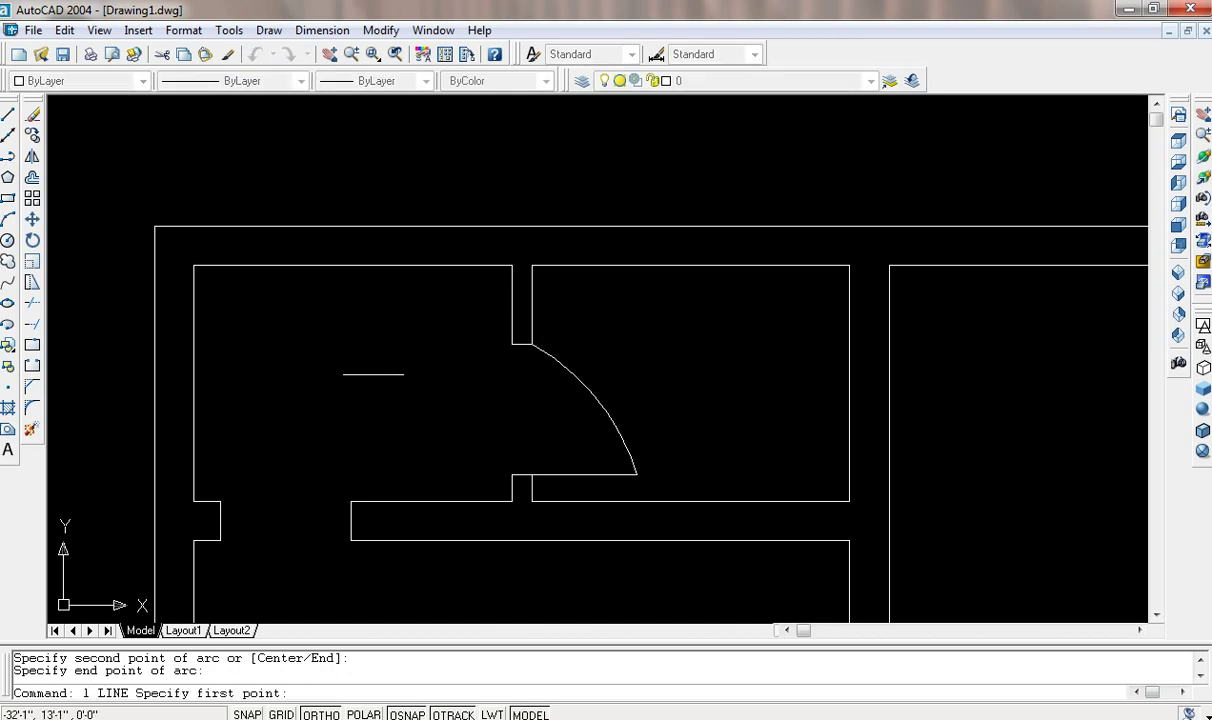
pyautogui.click(219, 500)
pyautogui.write("2'")
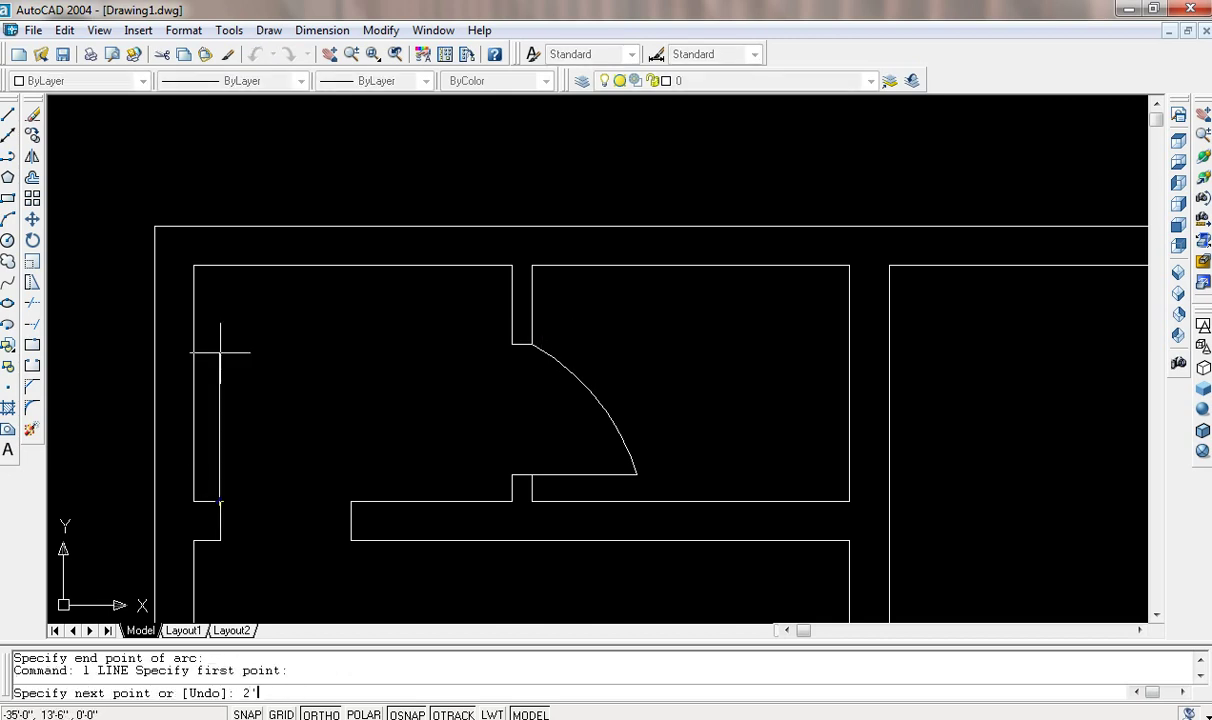
pyautogui.press('Return')
pyautogui.press('Escape')
pyautogui.press('Escape')
pyautogui.write('a')
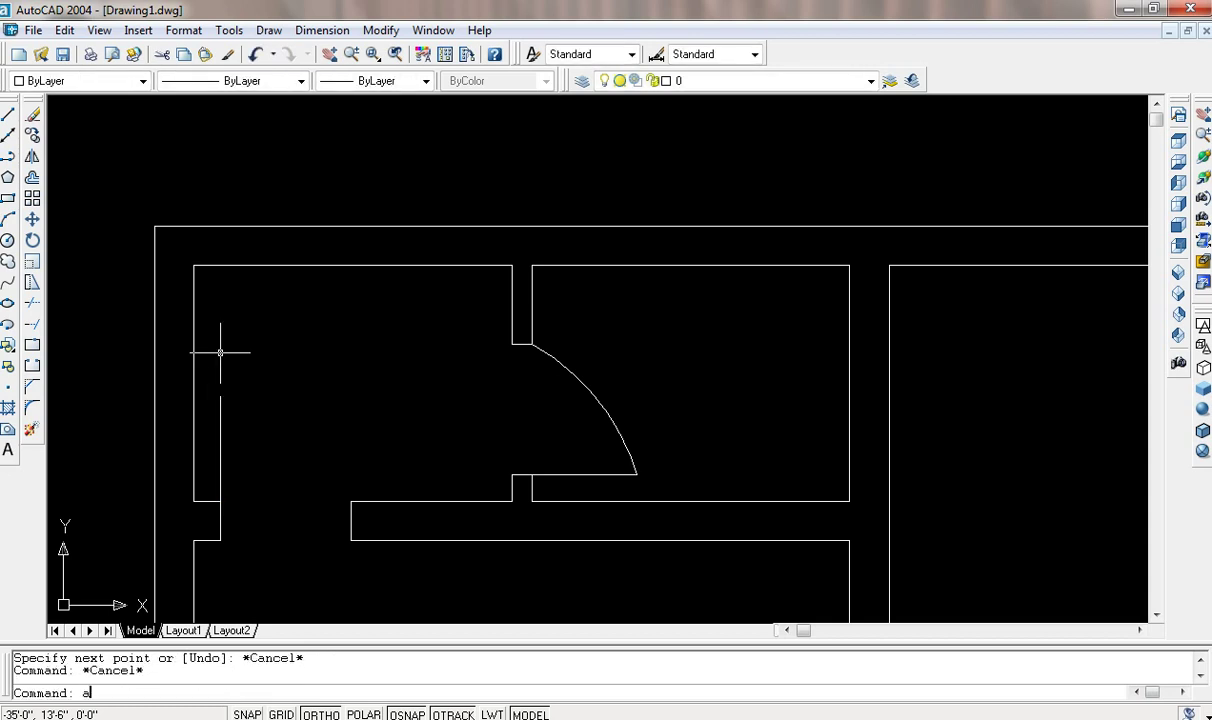
pyautogui.press('Return')
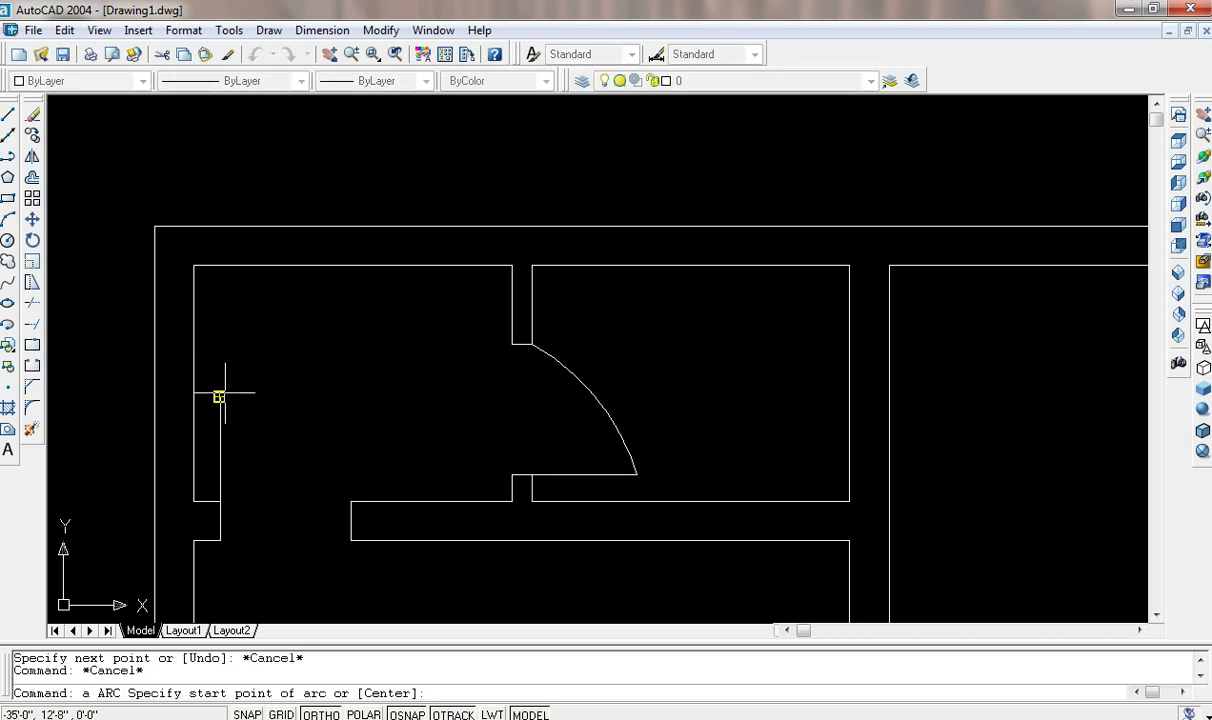
pyautogui.click(219, 397)
pyautogui.click(279, 418)
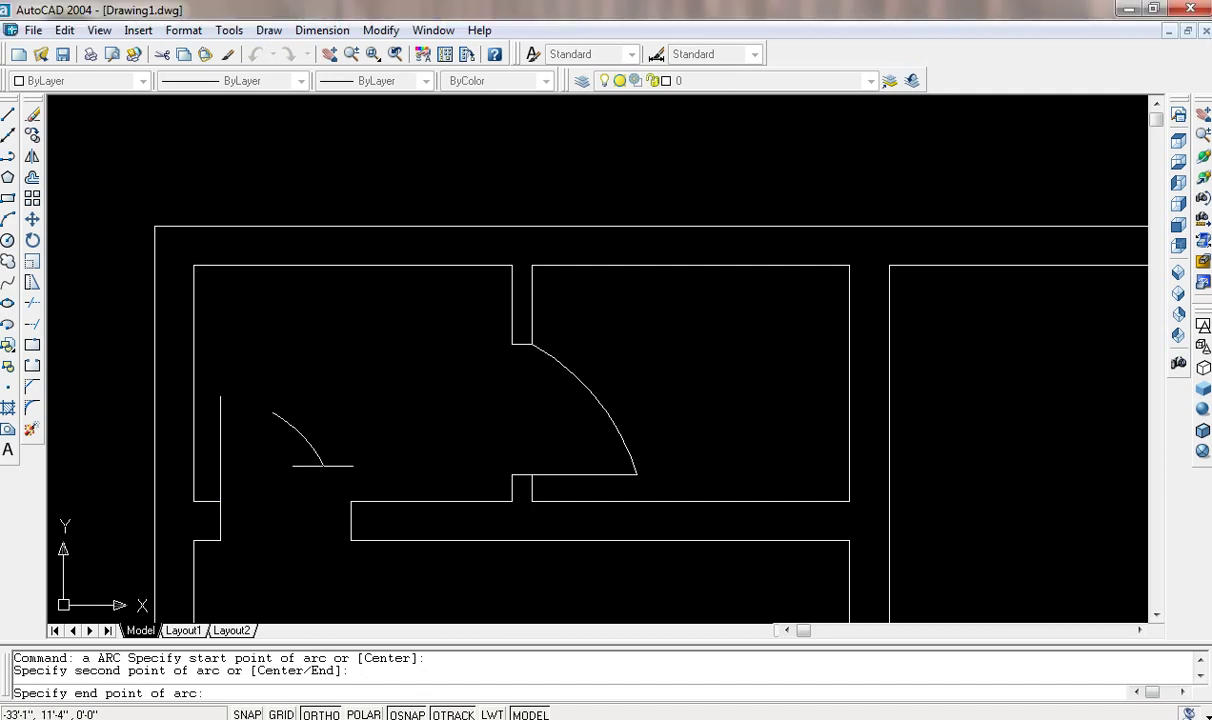
pyautogui.click(351, 500)
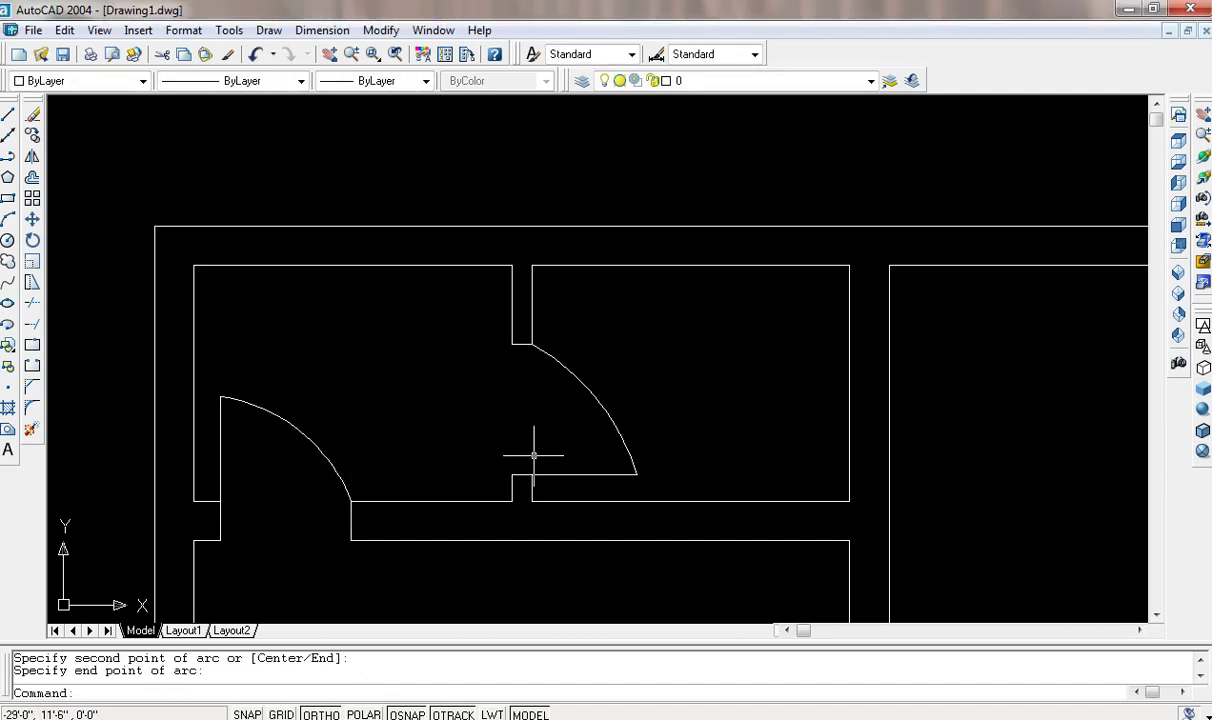
pyautogui.write('z')
# Offset the lower-left room's bottom wall and the two right rooms' left walls 12 inward.
pyautogui.press('Return')
pyautogui.press('Return')
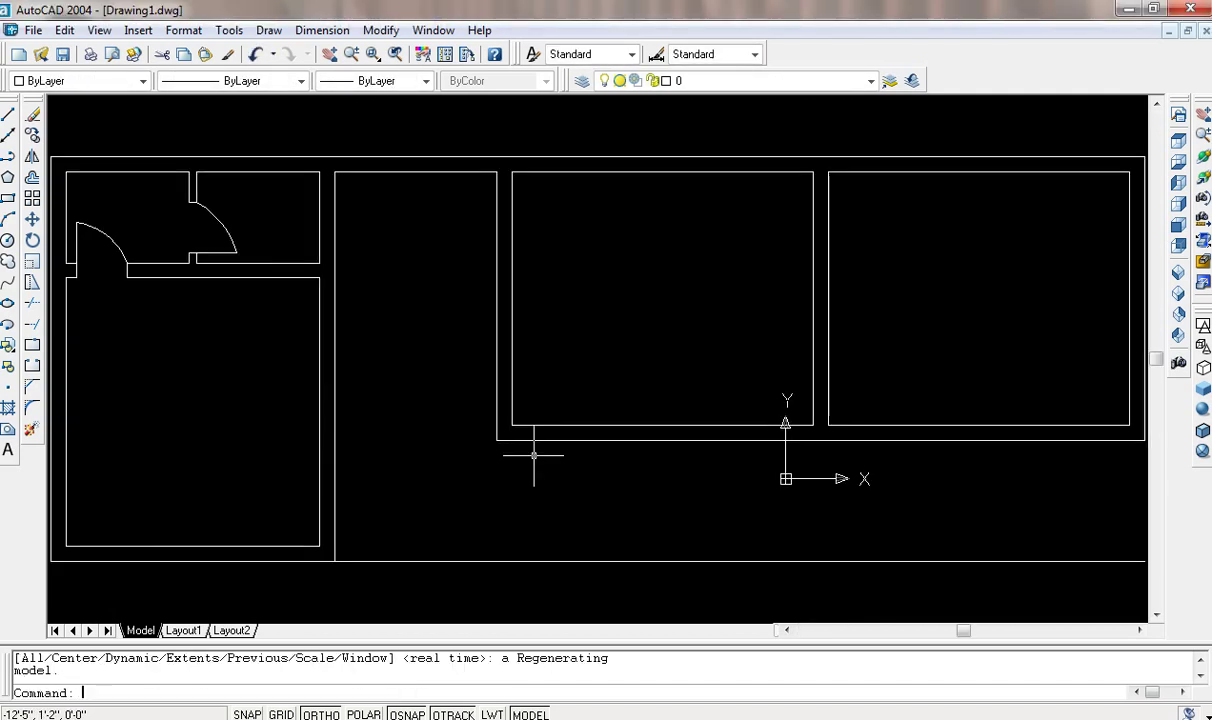
pyautogui.press('Escape')
pyautogui.press('Escape')
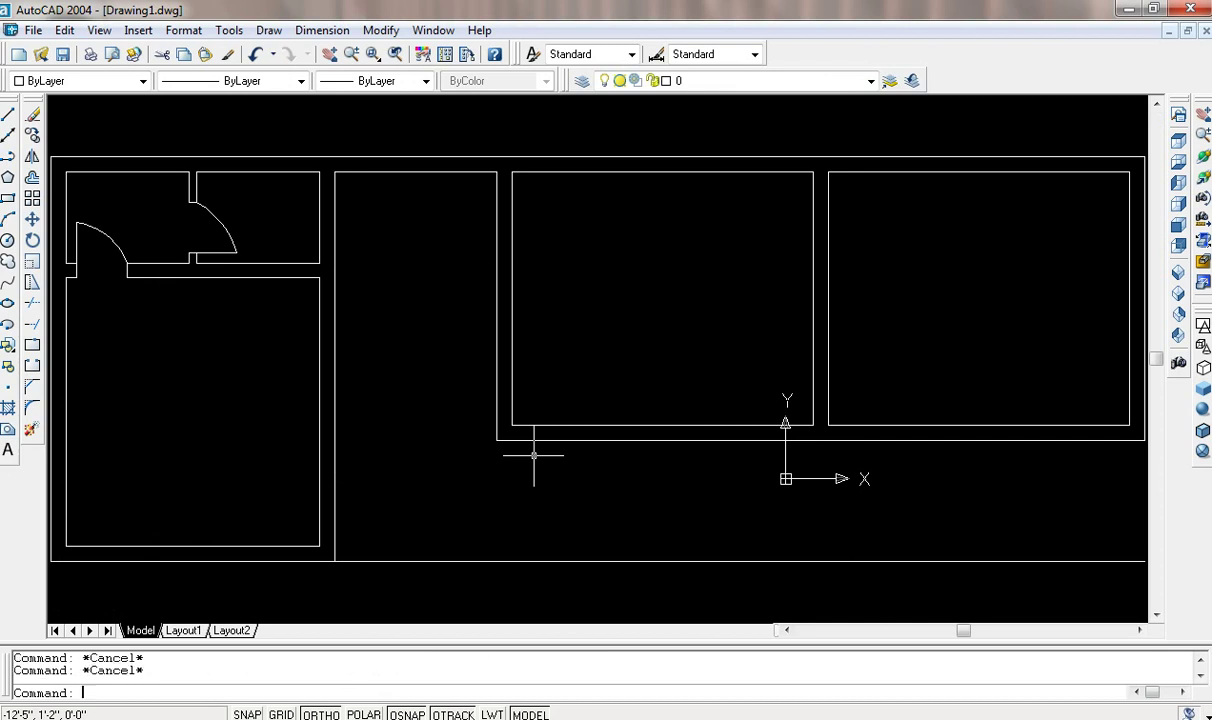
pyautogui.write('o')
pyautogui.press('Return')
pyautogui.write('12')
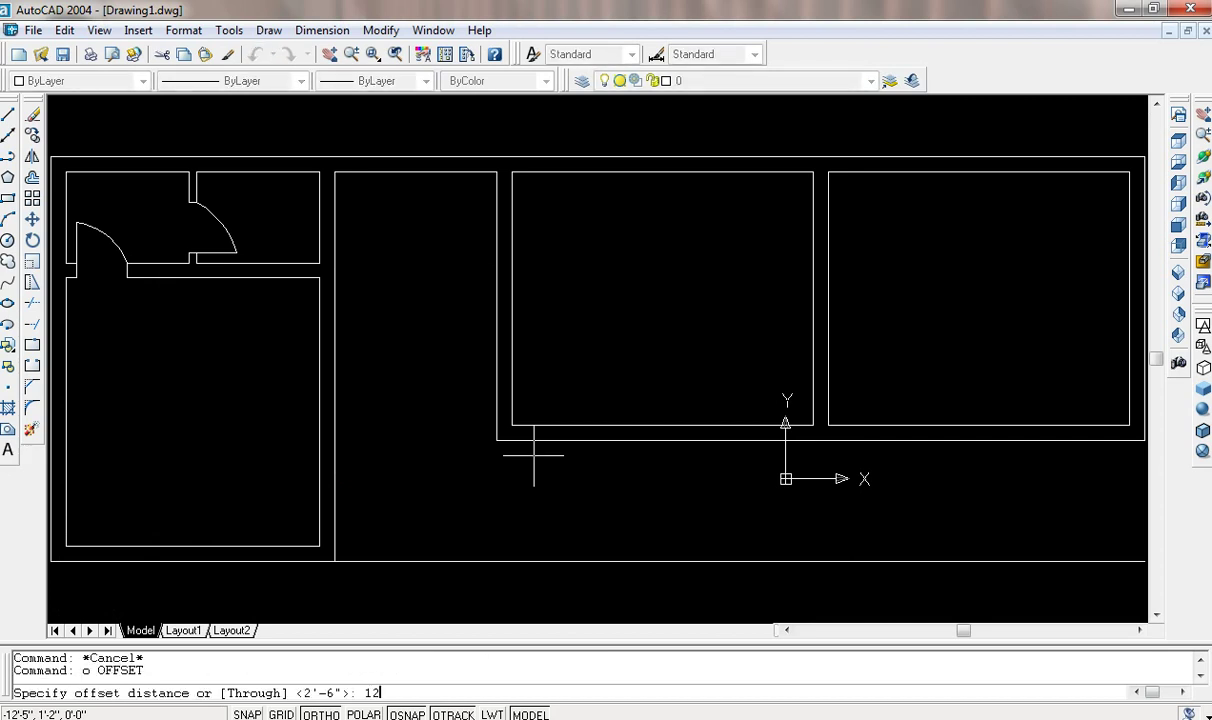
pyautogui.press('Return')
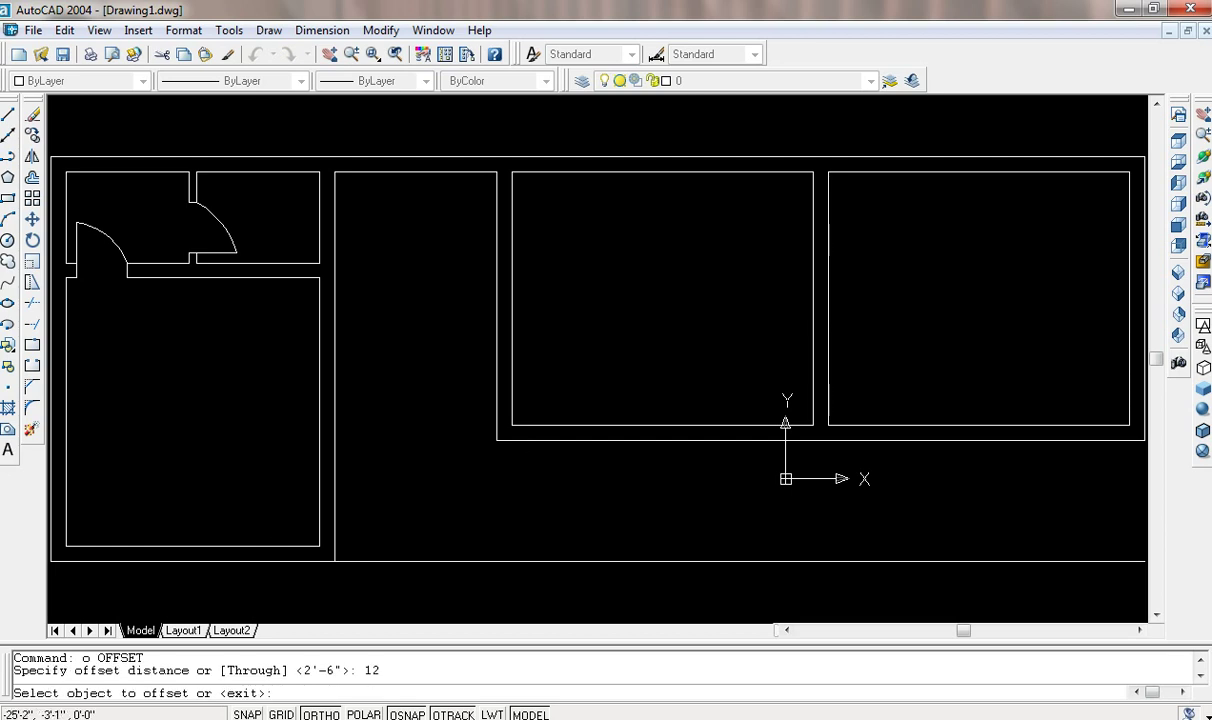
pyautogui.click(276, 547)
pyautogui.click(279, 455)
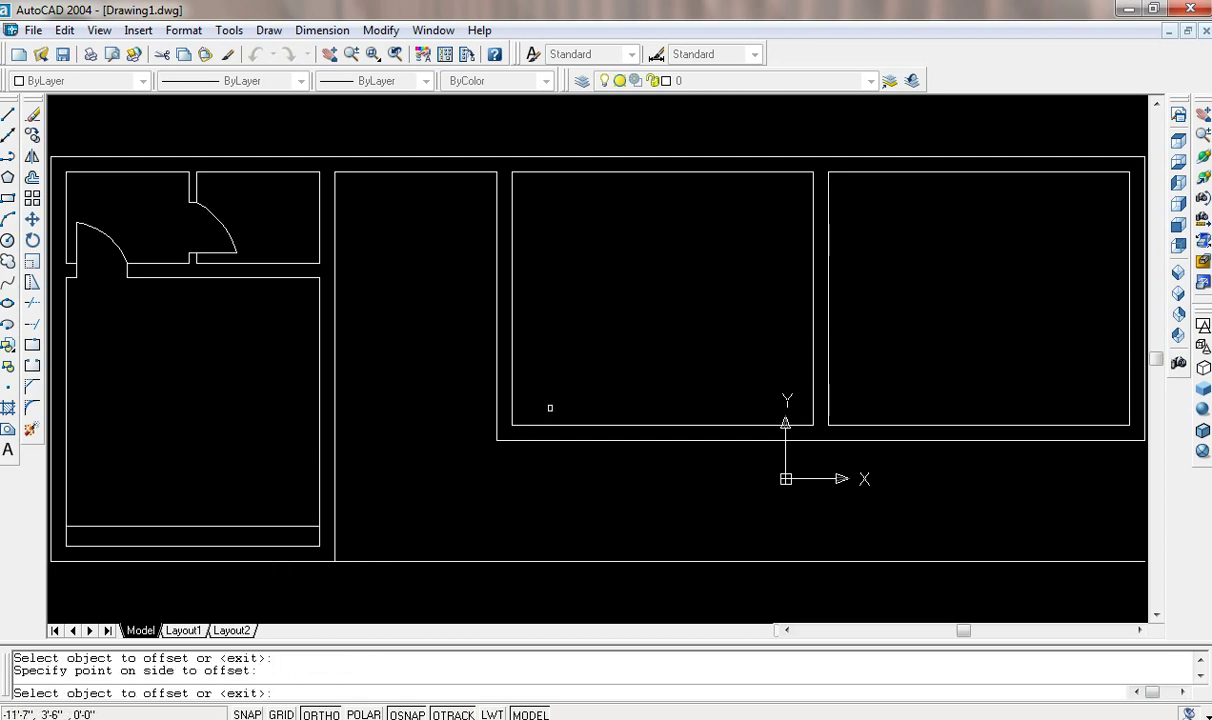
pyautogui.click(513, 407)
pyautogui.click(576, 387)
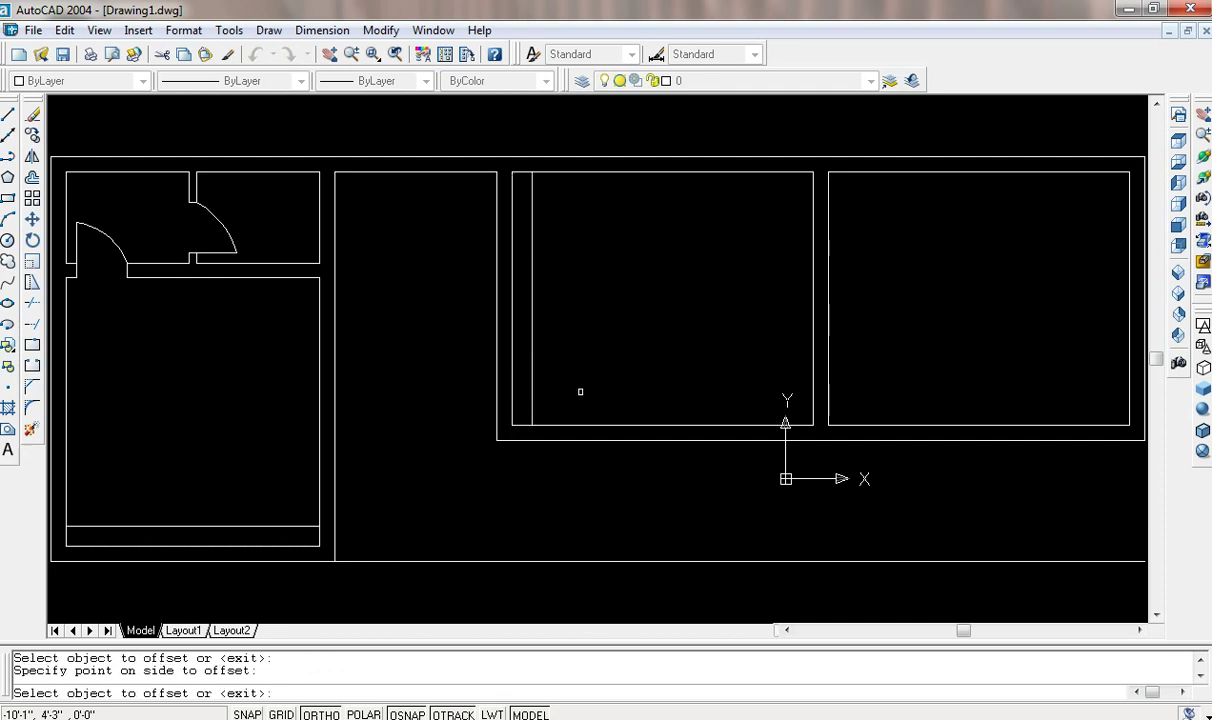
pyautogui.click(828, 405)
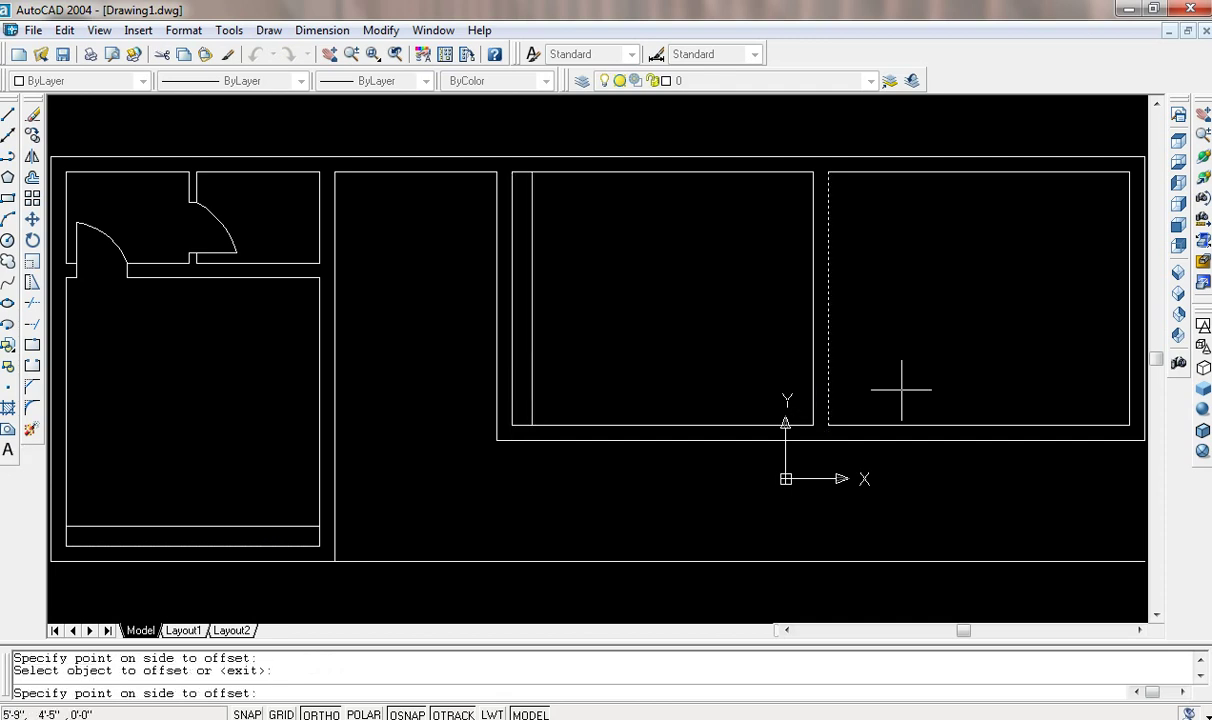
pyautogui.click(901, 390)
pyautogui.press('Escape')
pyautogui.press('Escape')
pyautogui.write('ex')
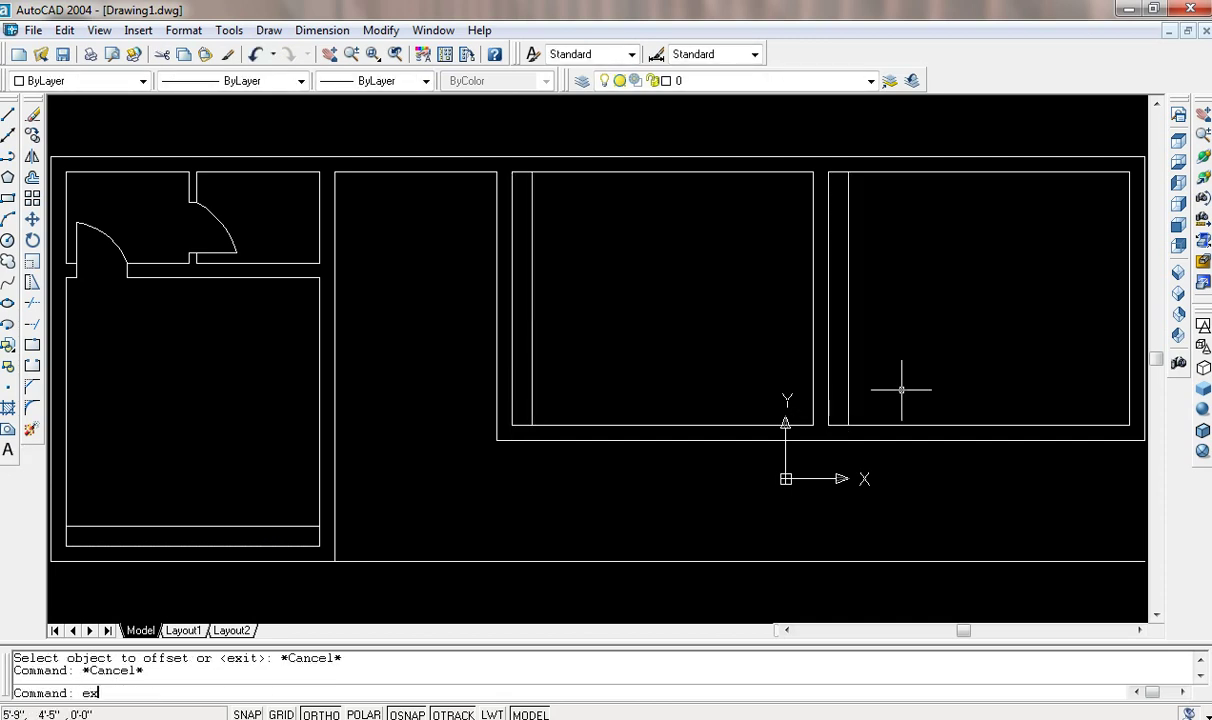
# Extend the right and middle rooms' new wall lines to the outer wall.
pyautogui.press('Return')
pyautogui.press('Return')
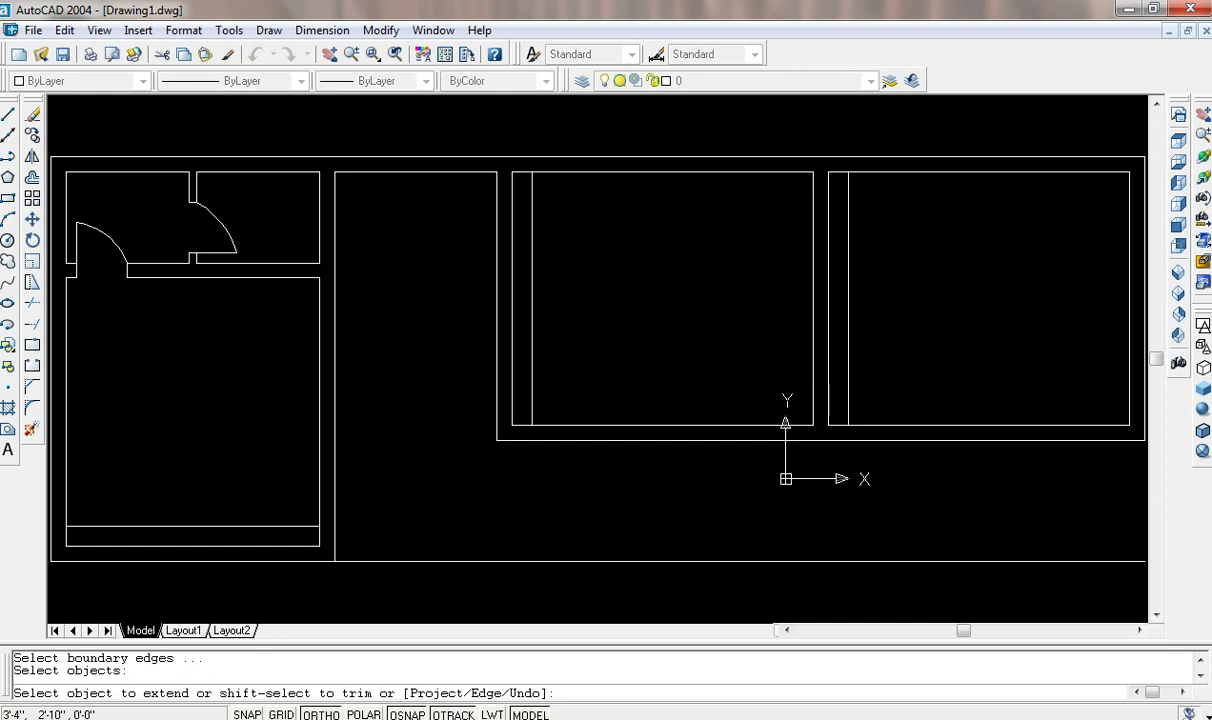
pyautogui.click(849, 417)
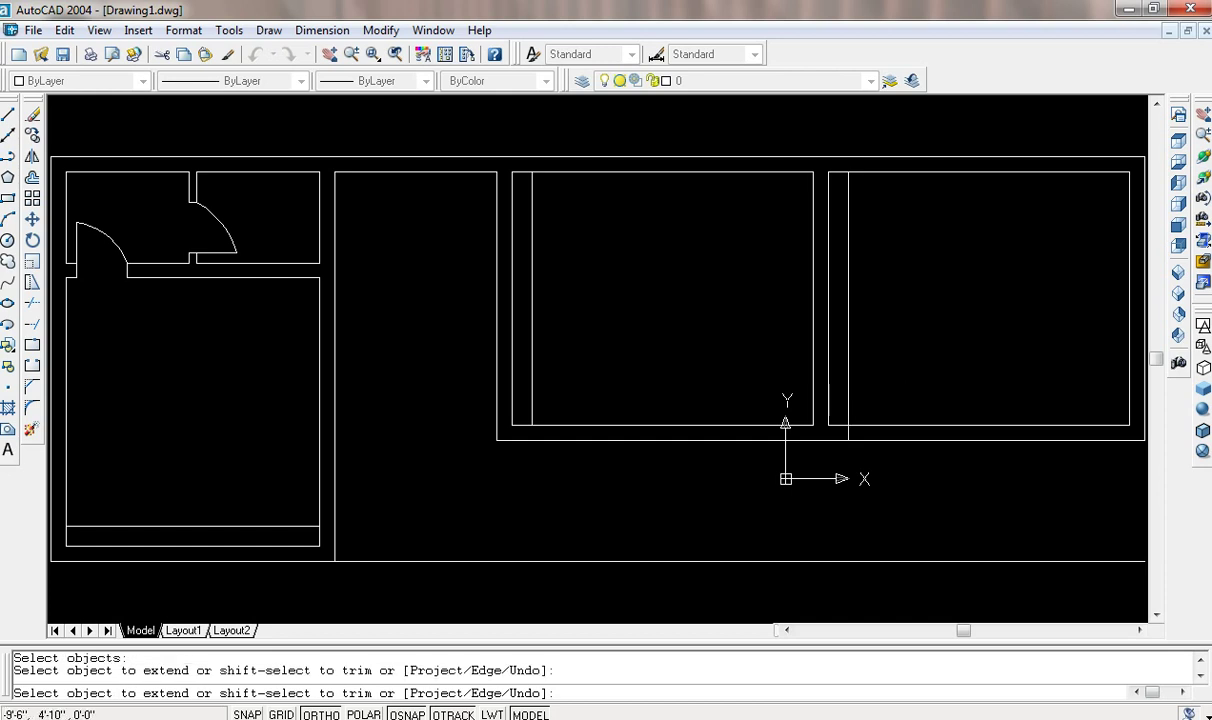
pyautogui.click(531, 399)
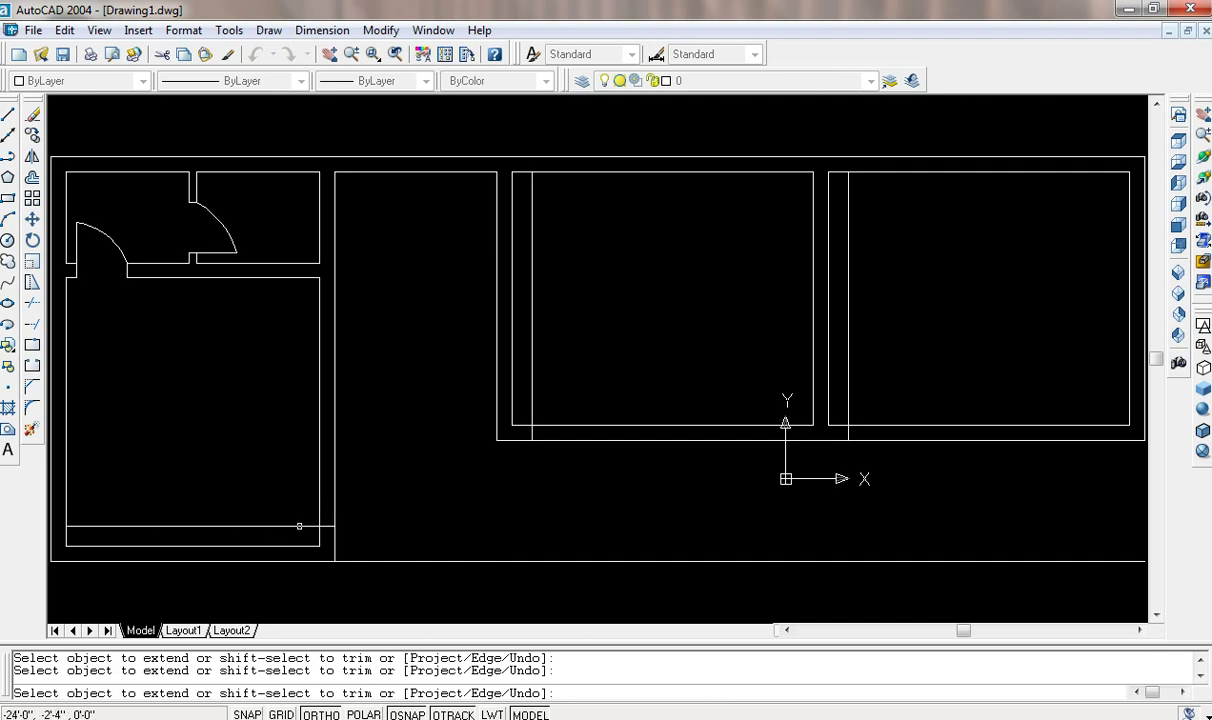
pyautogui.press('Escape')
pyautogui.press('Escape')
pyautogui.write('c')
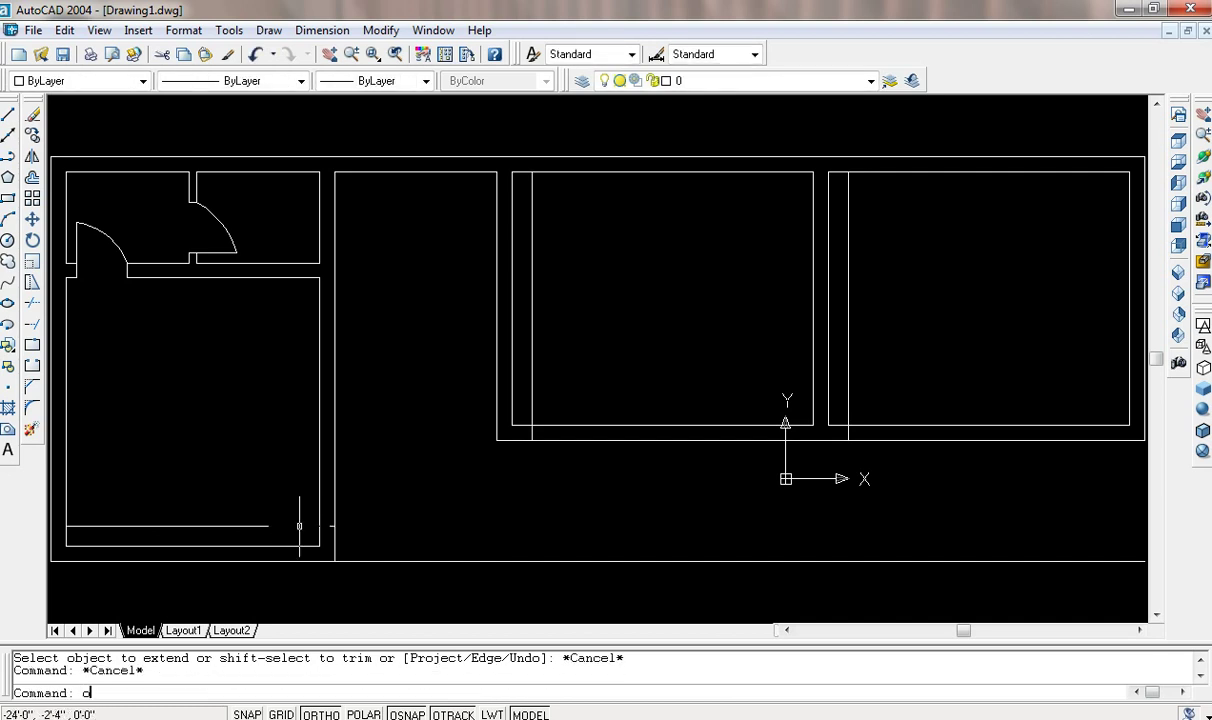
# Offset the new guide lines 3'6 in the lower-left, middle and right rooms.
pyautogui.press('Return')
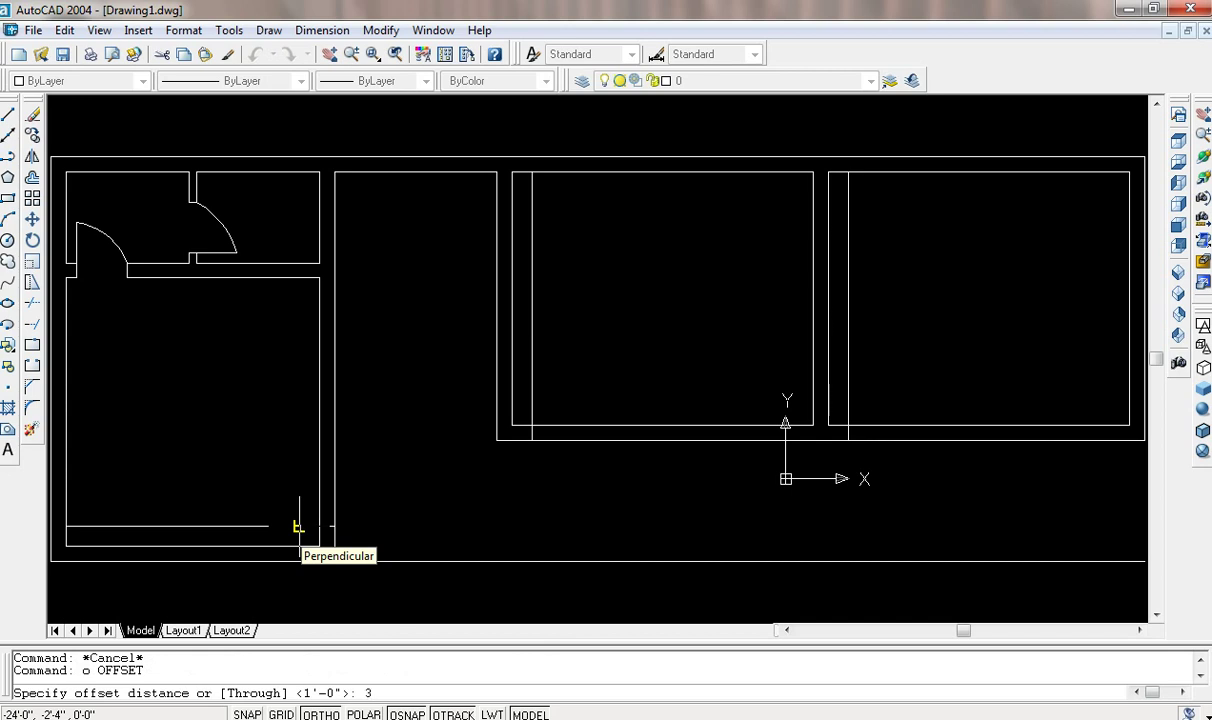
pyautogui.write("'6")
pyautogui.press('Return')
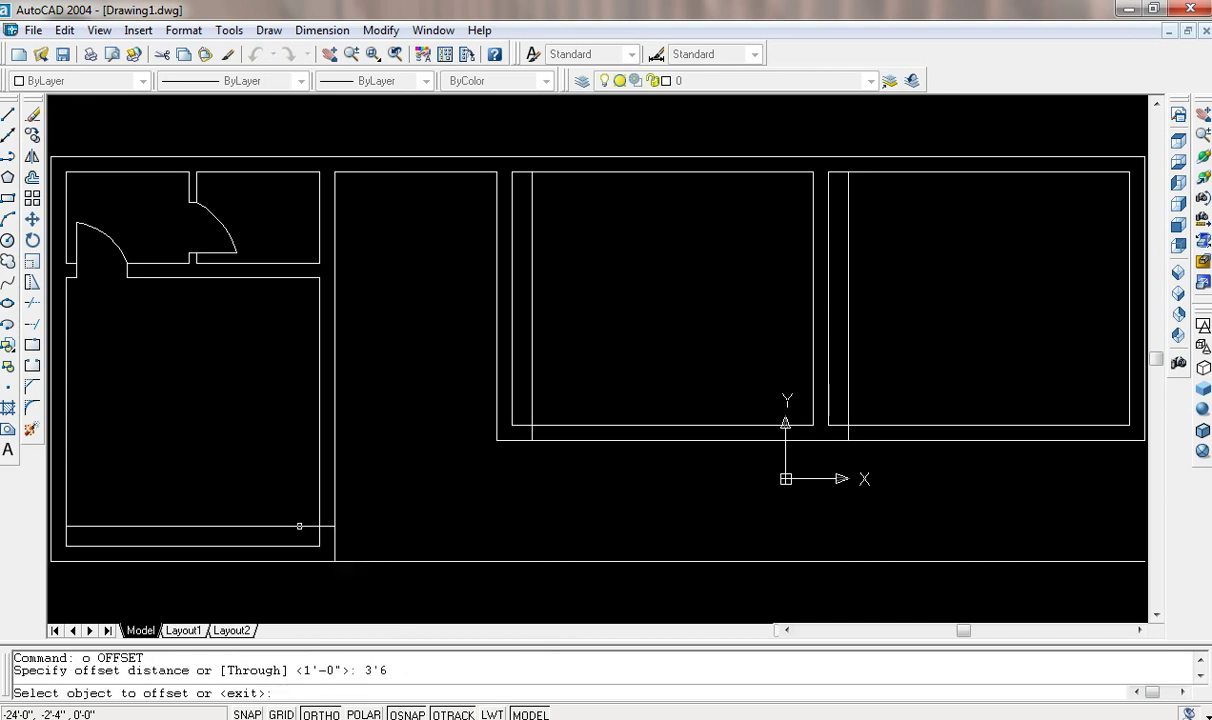
pyautogui.click(296, 526)
pyautogui.click(289, 458)
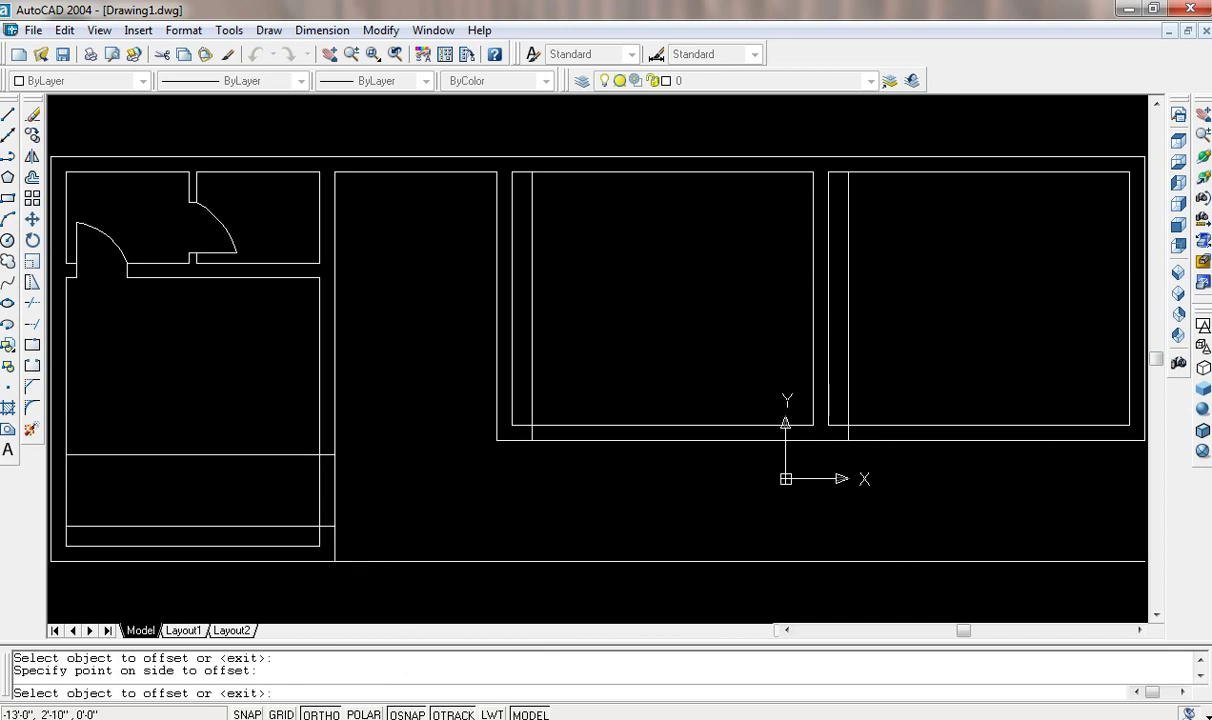
pyautogui.click(531, 411)
pyautogui.click(591, 403)
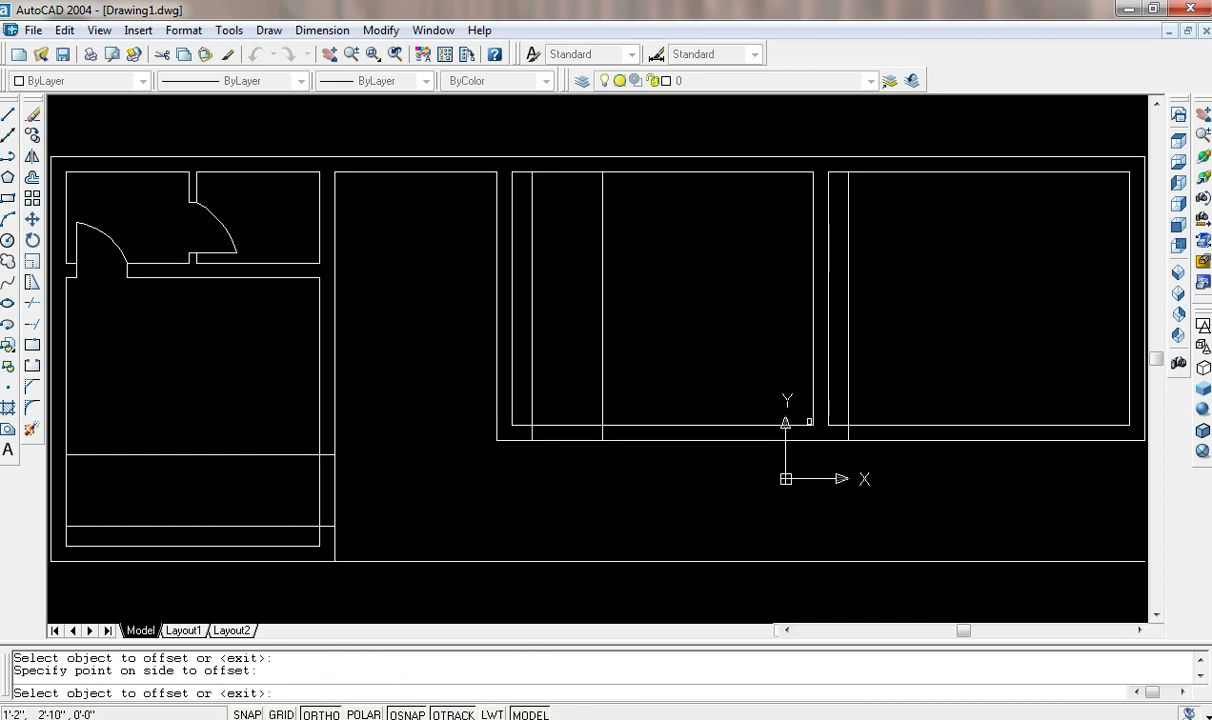
pyautogui.click(848, 413)
pyautogui.click(913, 404)
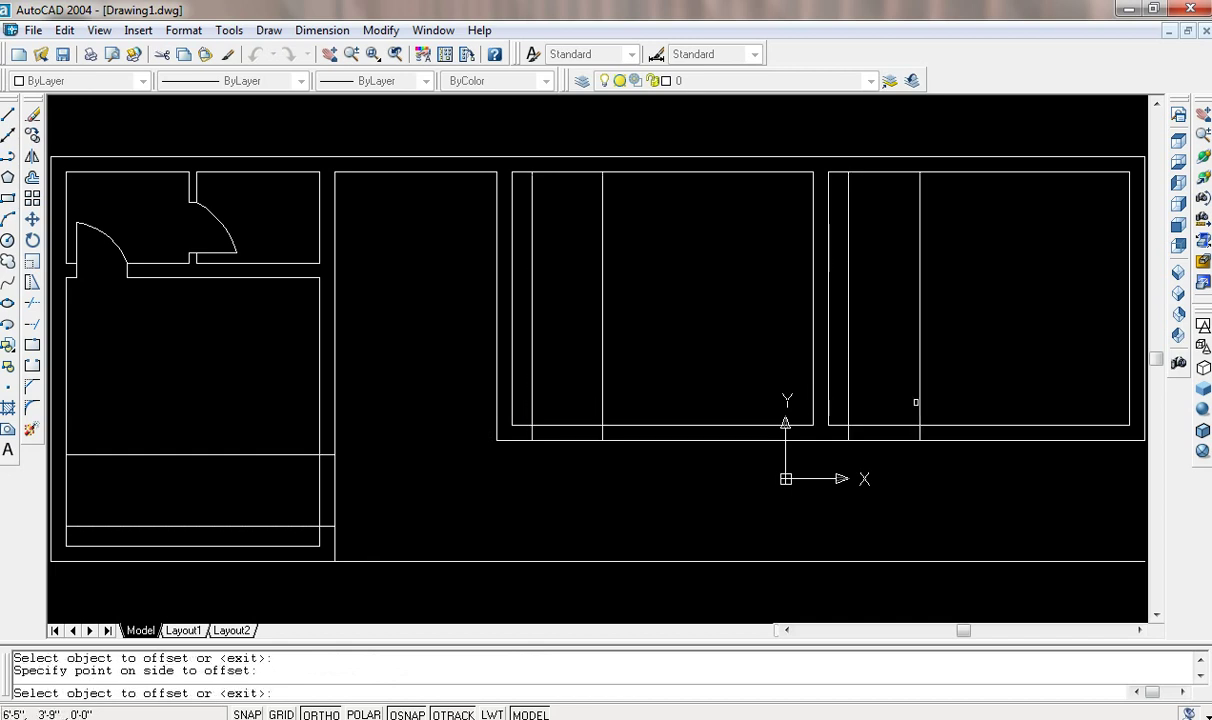
pyautogui.press('Escape')
pyautogui.press('Escape')
pyautogui.write('tr')
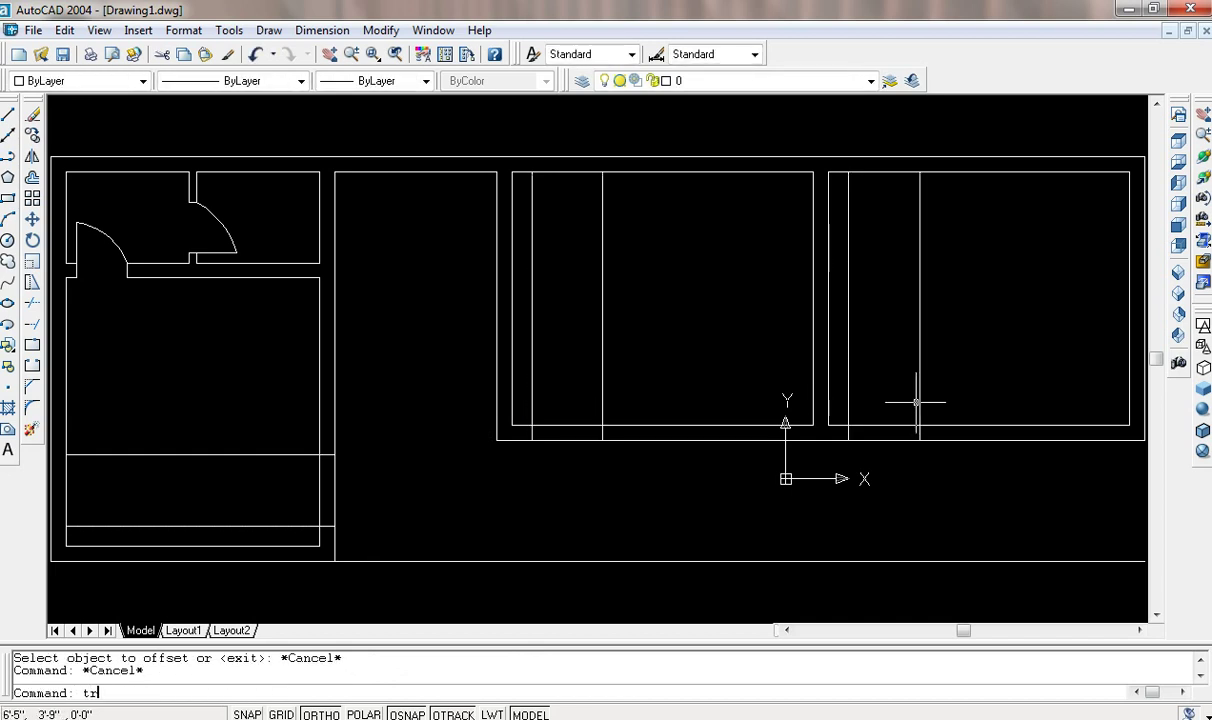
# Trim the right rooms' bottom walls, the lower-left room's right wall and the guide lines into door openings.
pyautogui.press('Return')
pyautogui.press('Return')
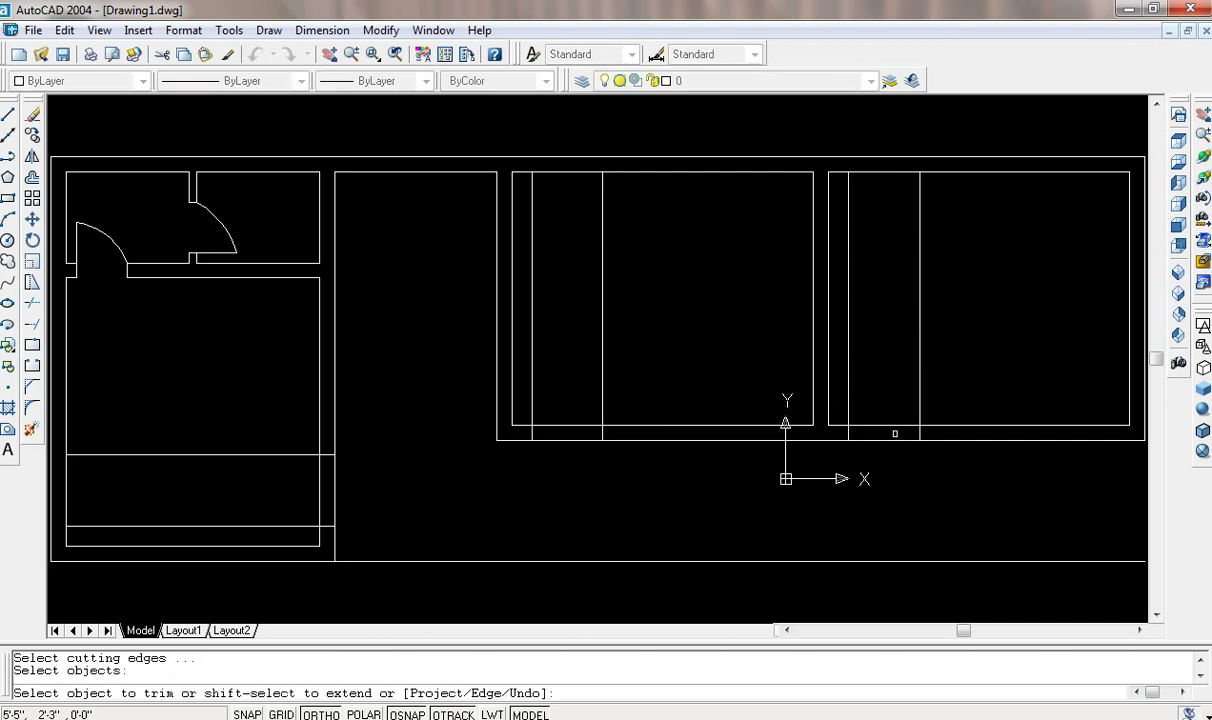
pyautogui.click(896, 426)
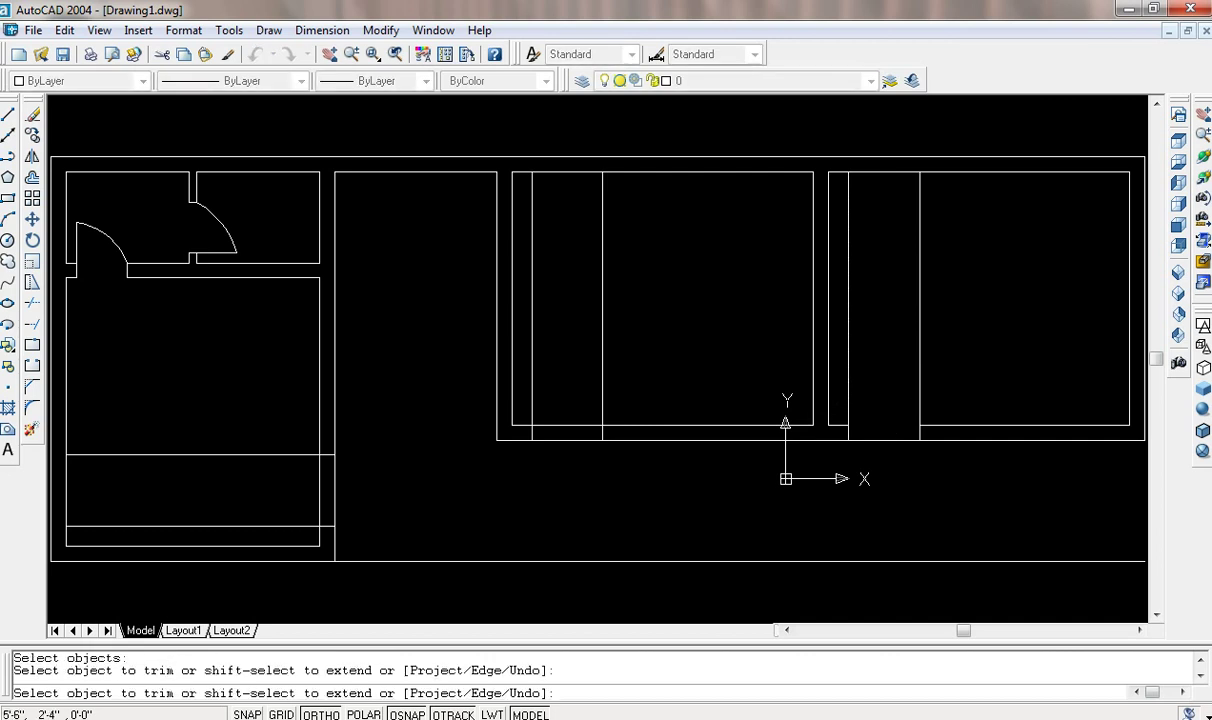
pyautogui.click(849, 418)
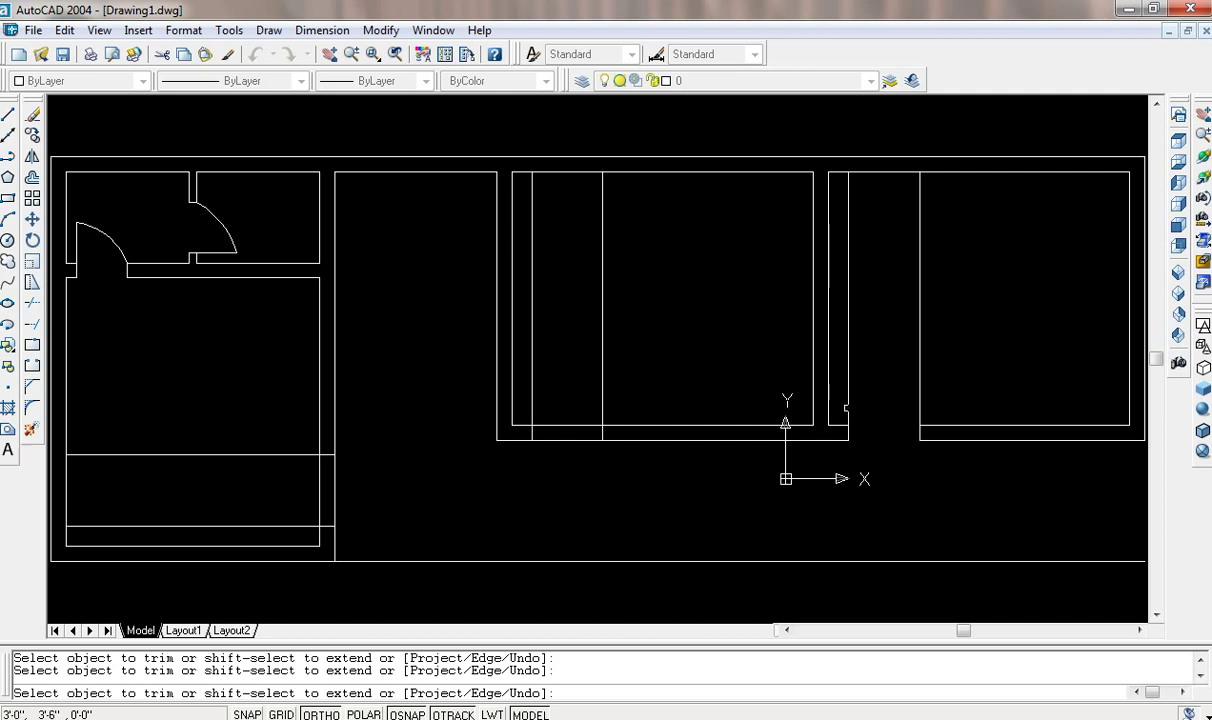
pyautogui.click(848, 300)
pyautogui.click(920, 397)
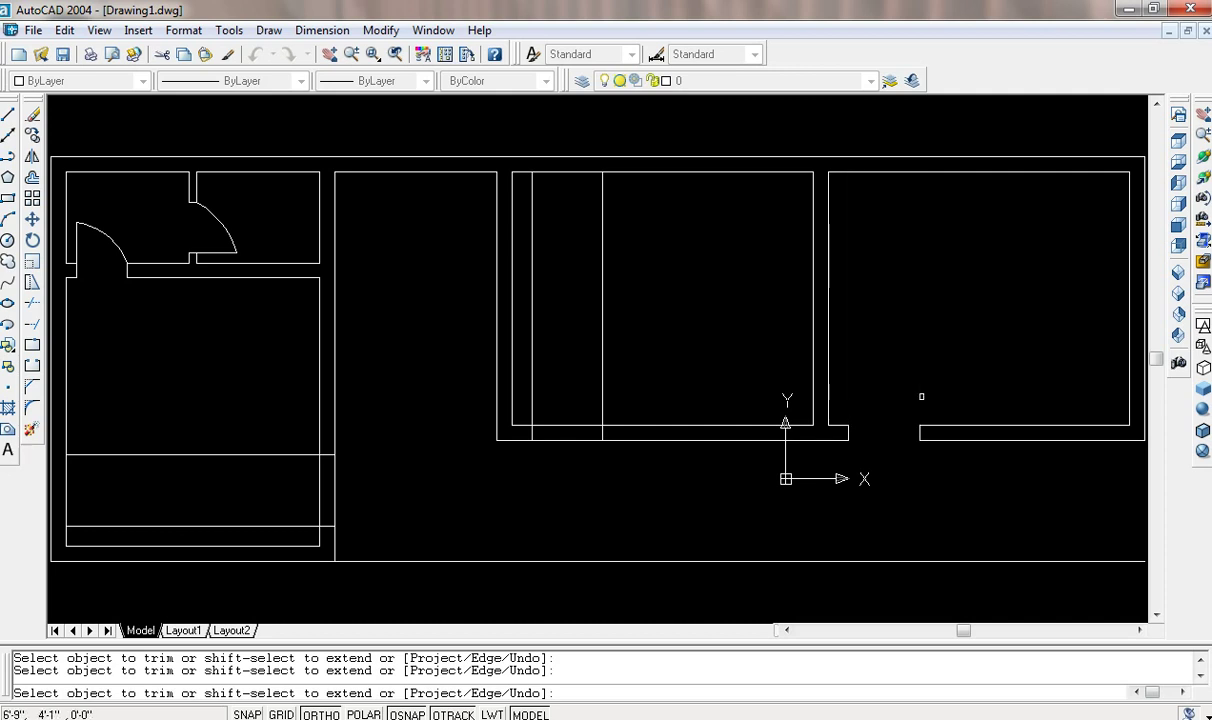
pyautogui.click(602, 398)
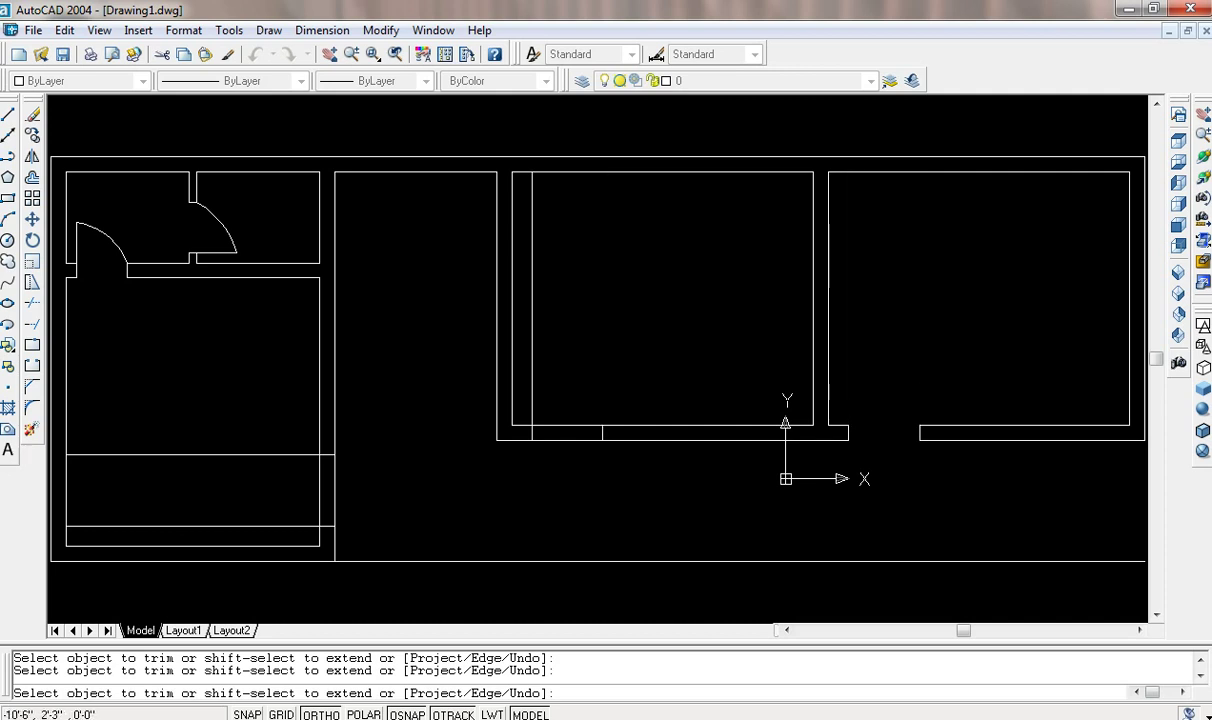
pyautogui.click(577, 424)
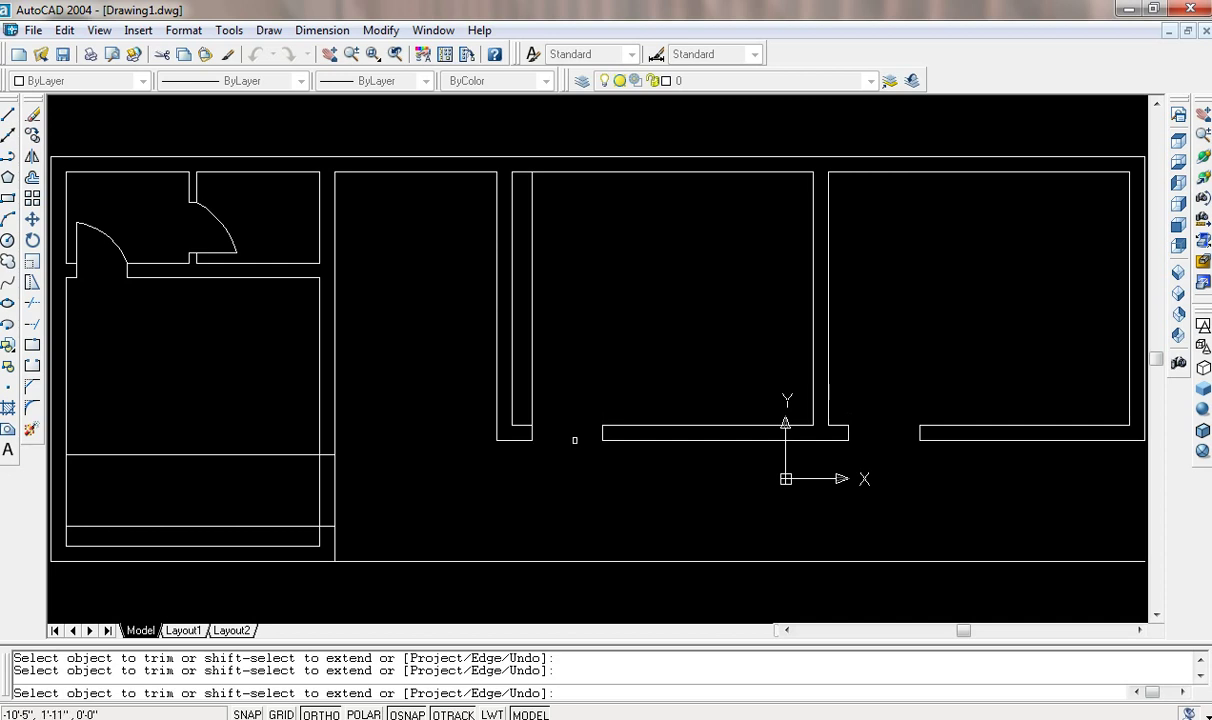
pyautogui.click(532, 382)
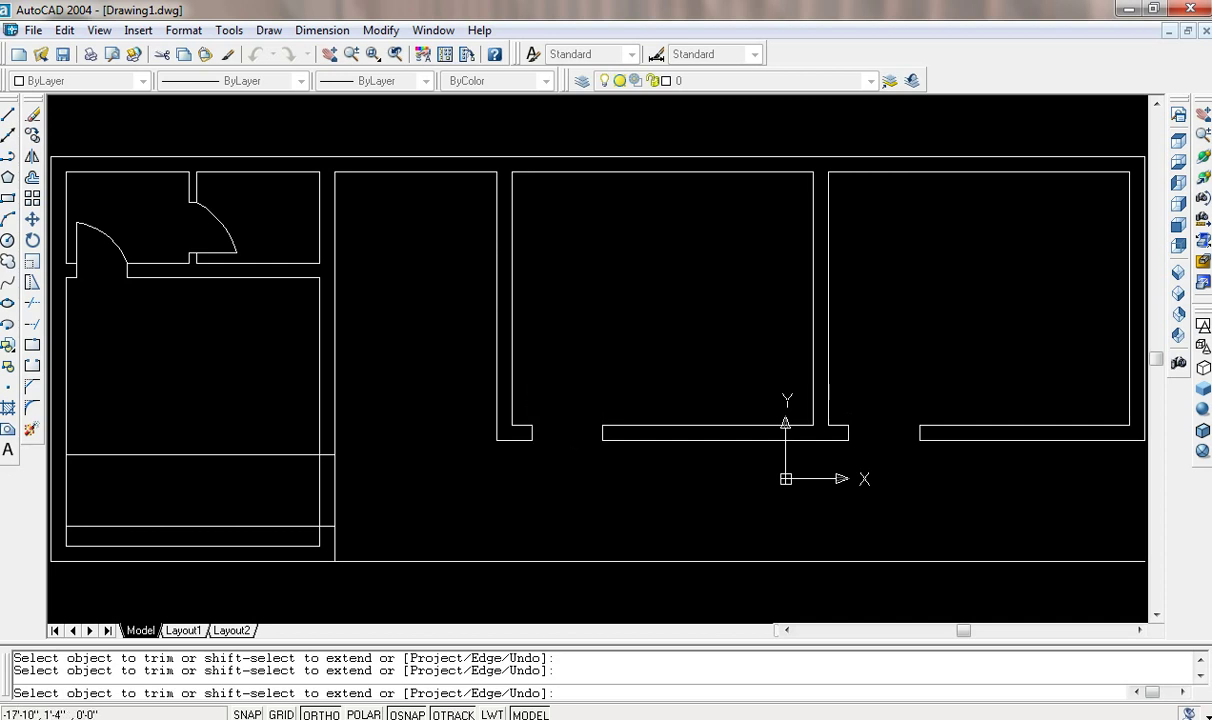
pyautogui.click(334, 501)
pyautogui.click(319, 495)
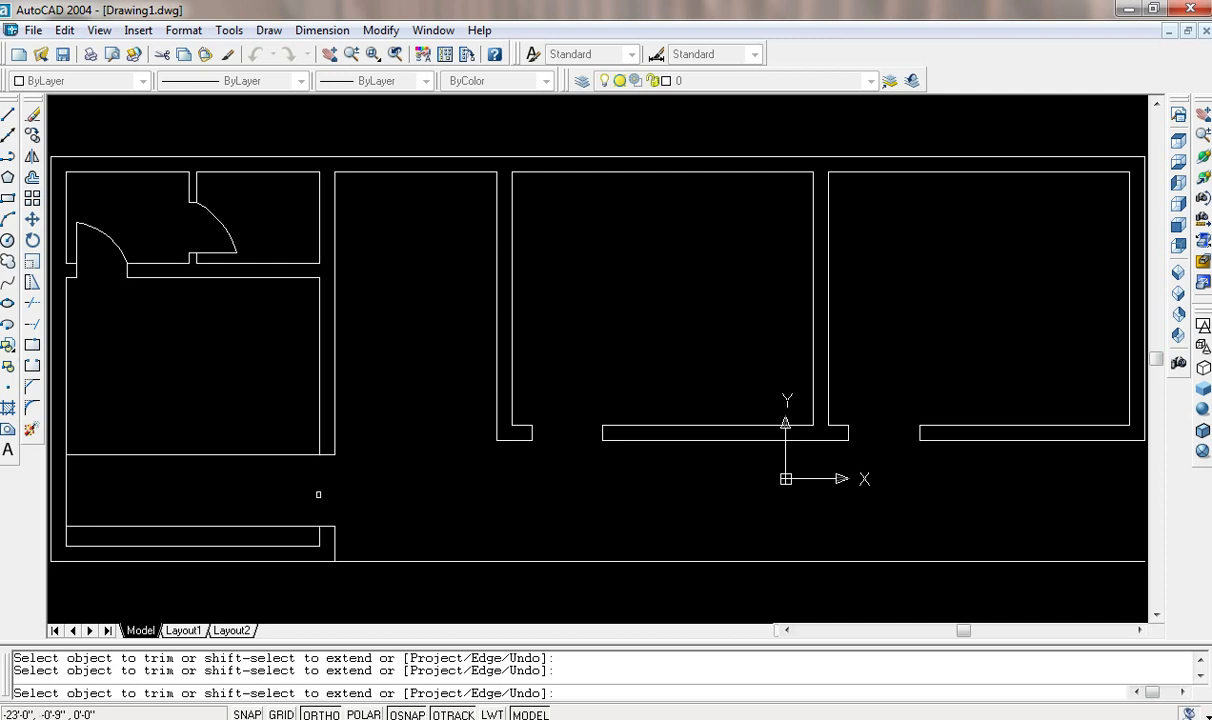
pyautogui.click(291, 455)
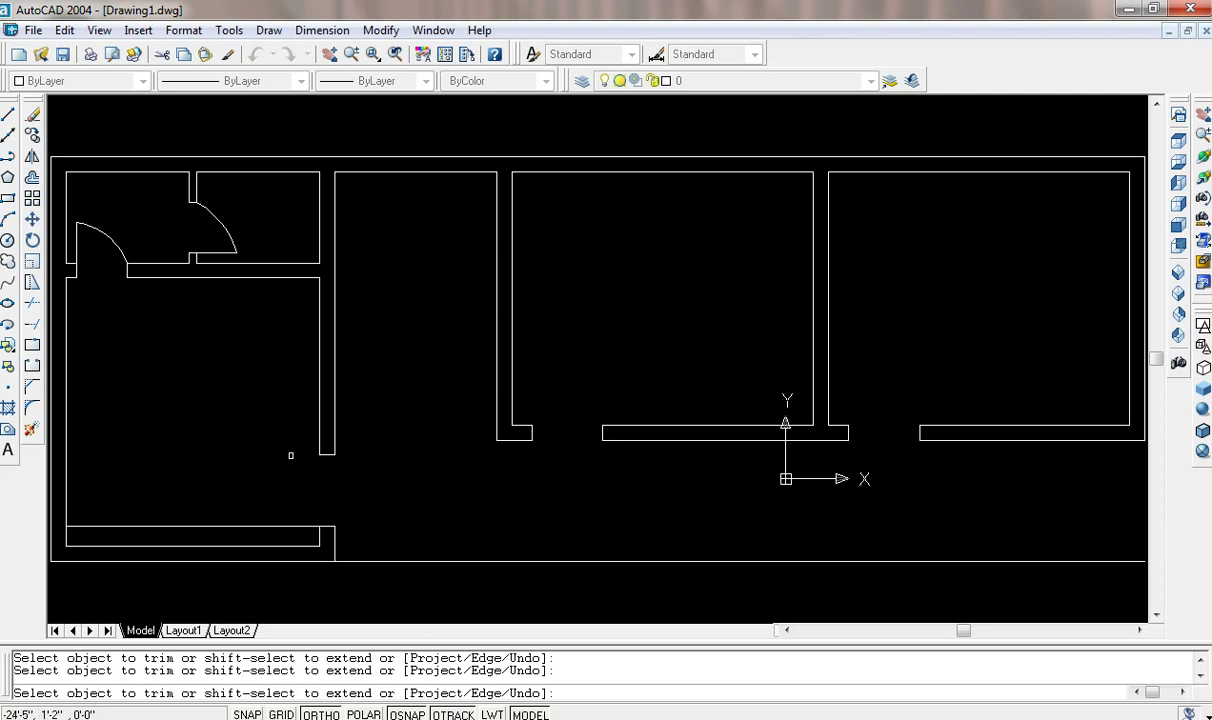
pyautogui.click(292, 526)
pyautogui.press('Escape')
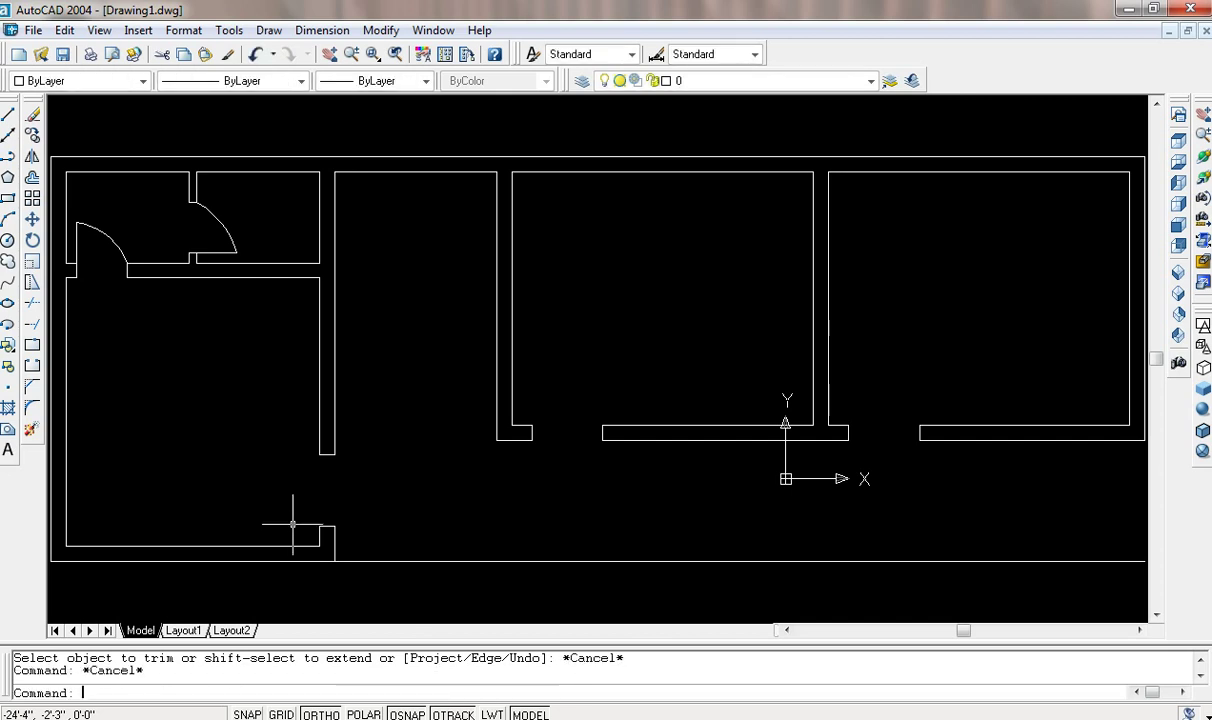
pyautogui.write('l')
# Draw a vertical guide line from the bottom wall and offset it 3' to each side.
pyautogui.press('Return')
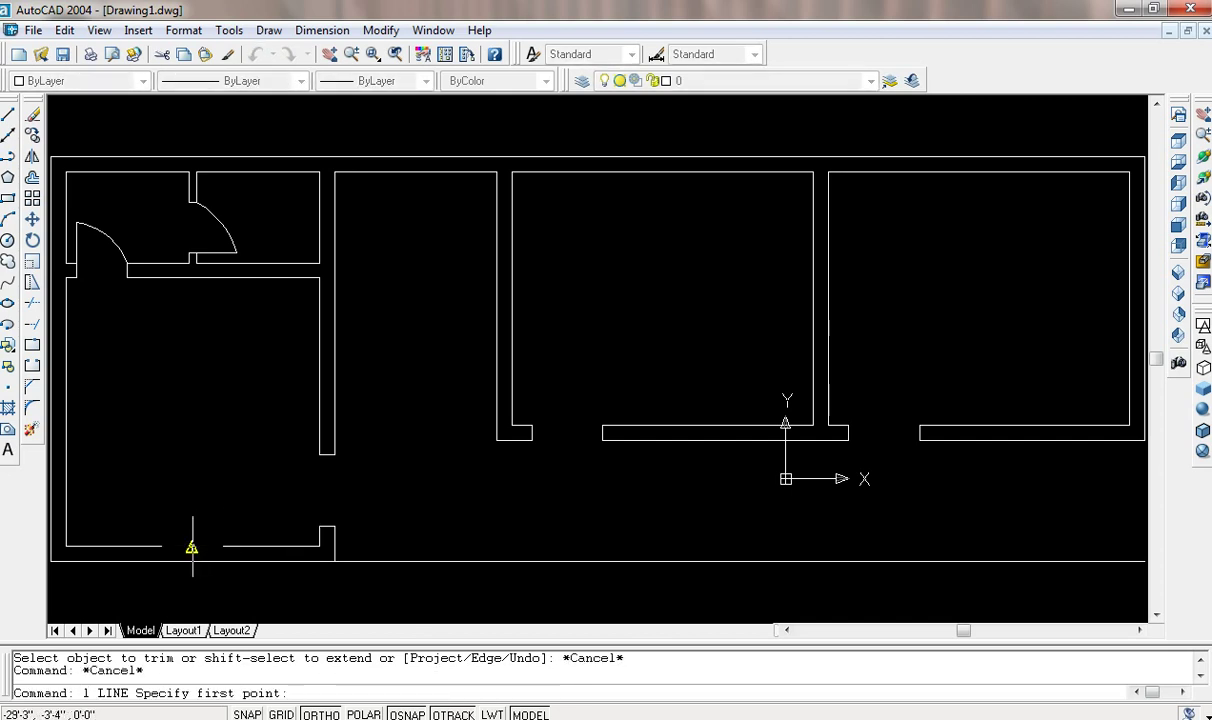
pyautogui.click(192, 546)
pyautogui.rightClick(192, 488)
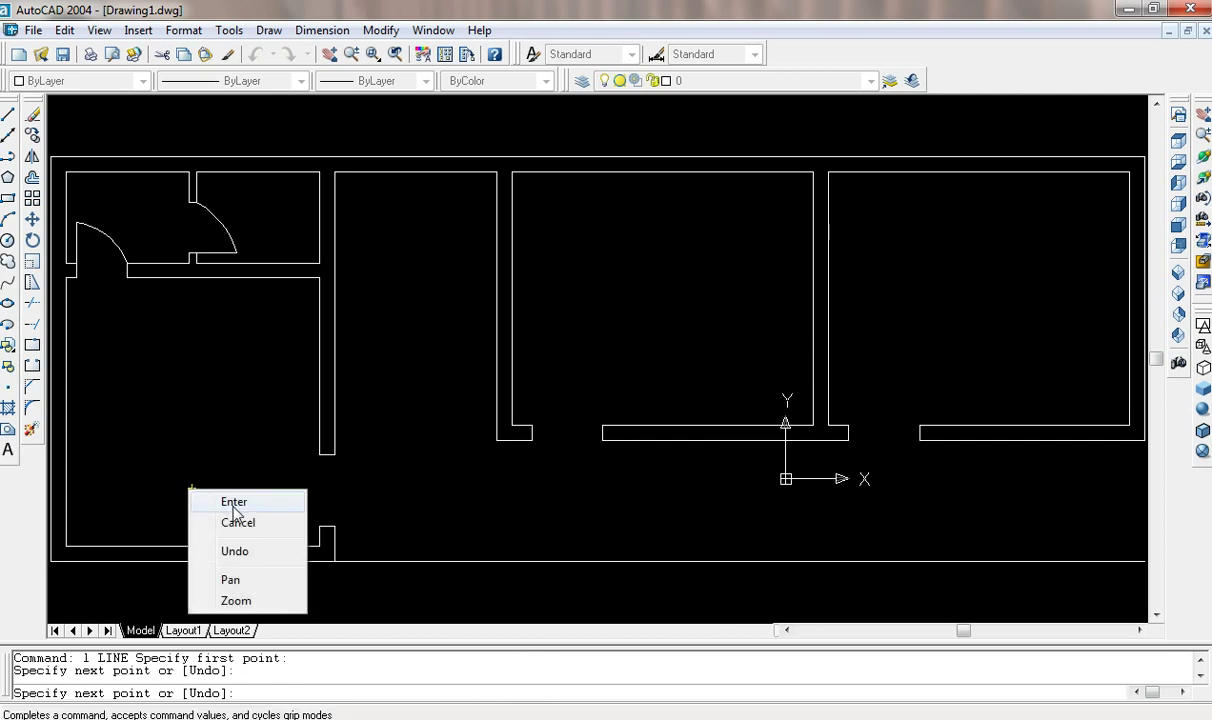
pyautogui.click(225, 498)
pyautogui.write('c')
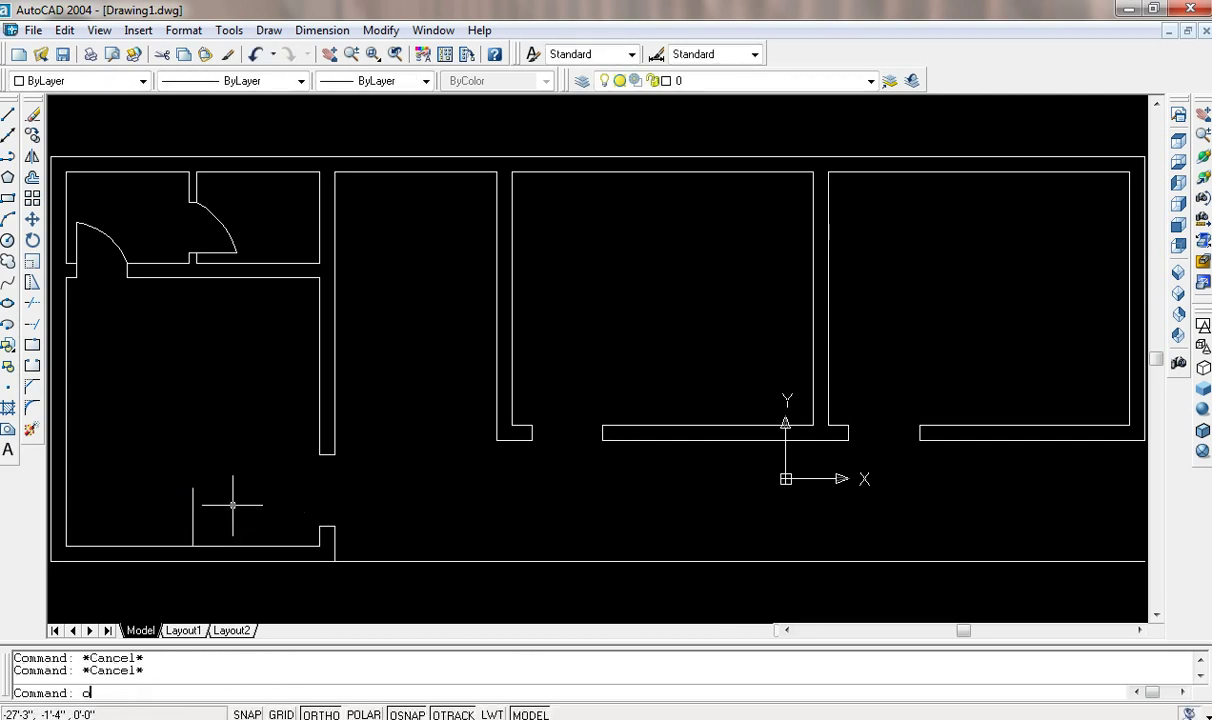
pyautogui.press('Return')
pyautogui.press('Return')
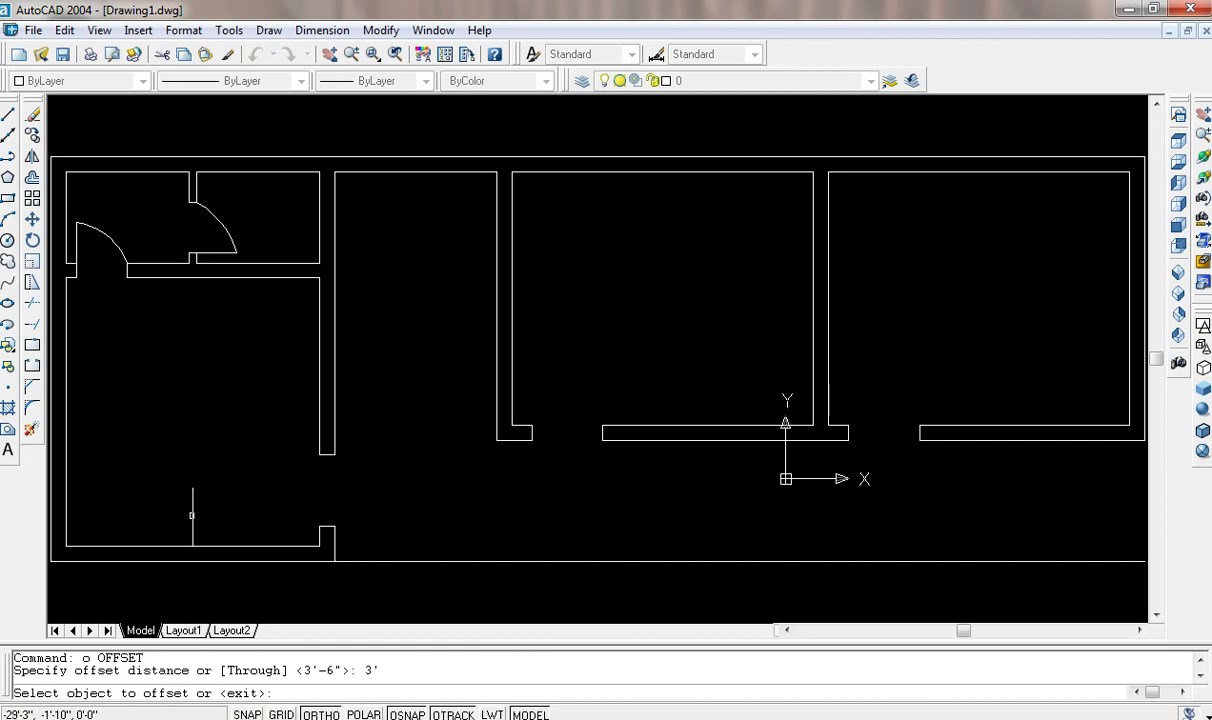
pyautogui.click(192, 492)
pyautogui.click(238, 477)
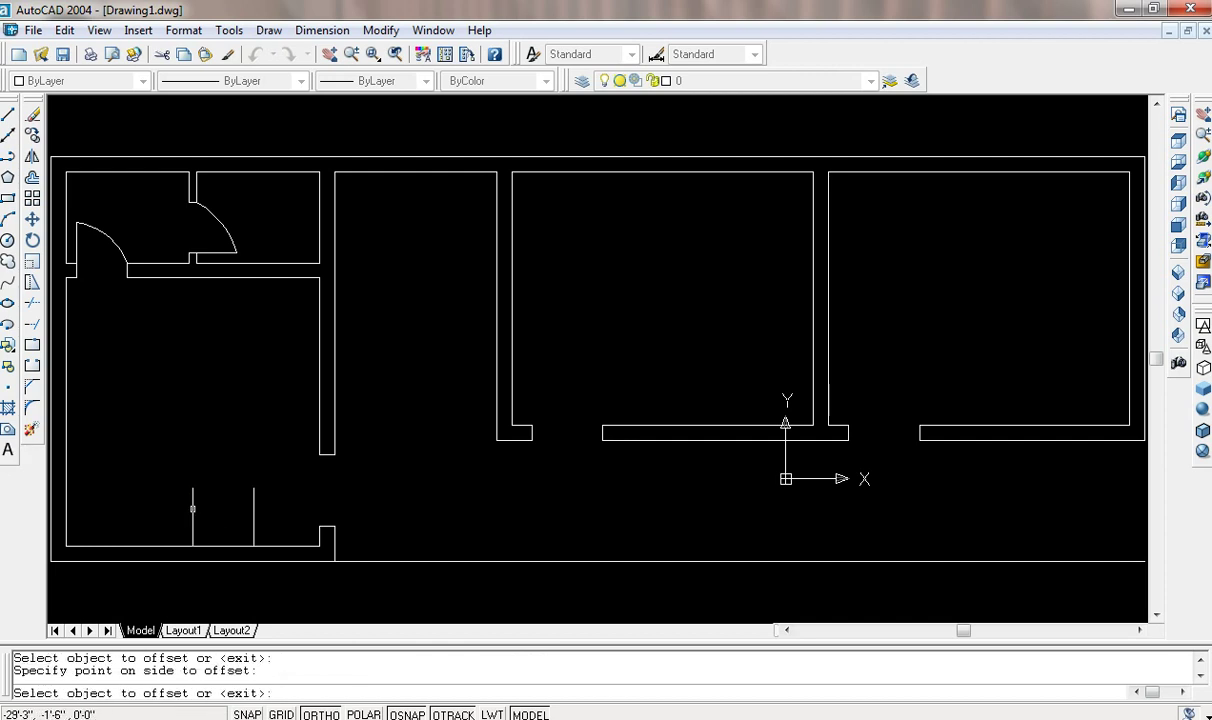
pyautogui.click(193, 507)
pyautogui.click(104, 526)
pyautogui.press('Escape')
pyautogui.press('Escape')
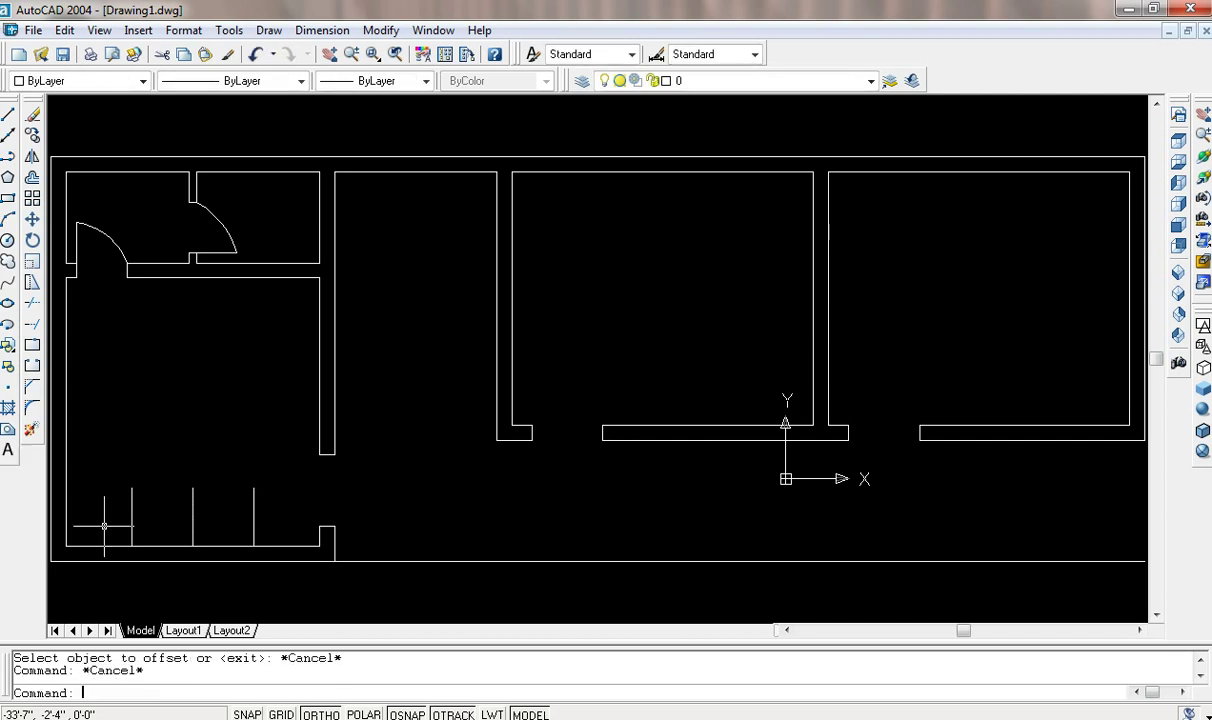
pyautogui.write('ex')
# Extend both offset lines to the bottom wall and trim the 6' opening between them.
pyautogui.press('Return')
pyautogui.press('Return')
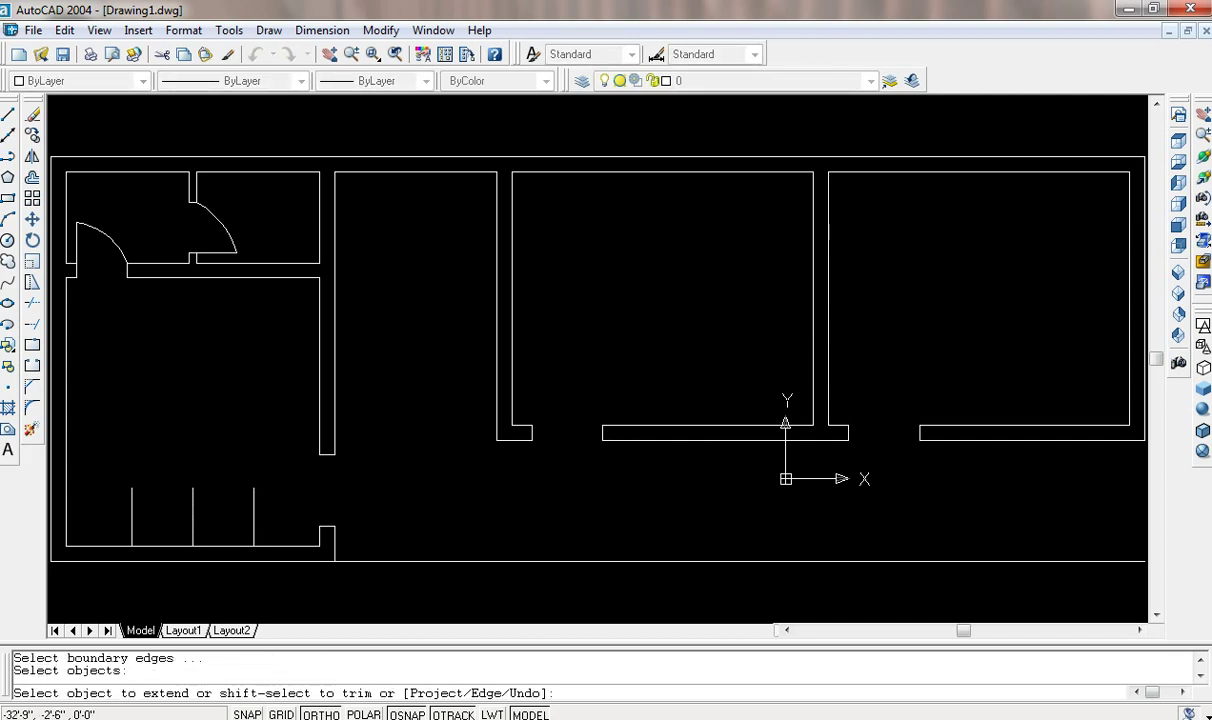
pyautogui.click(131, 538)
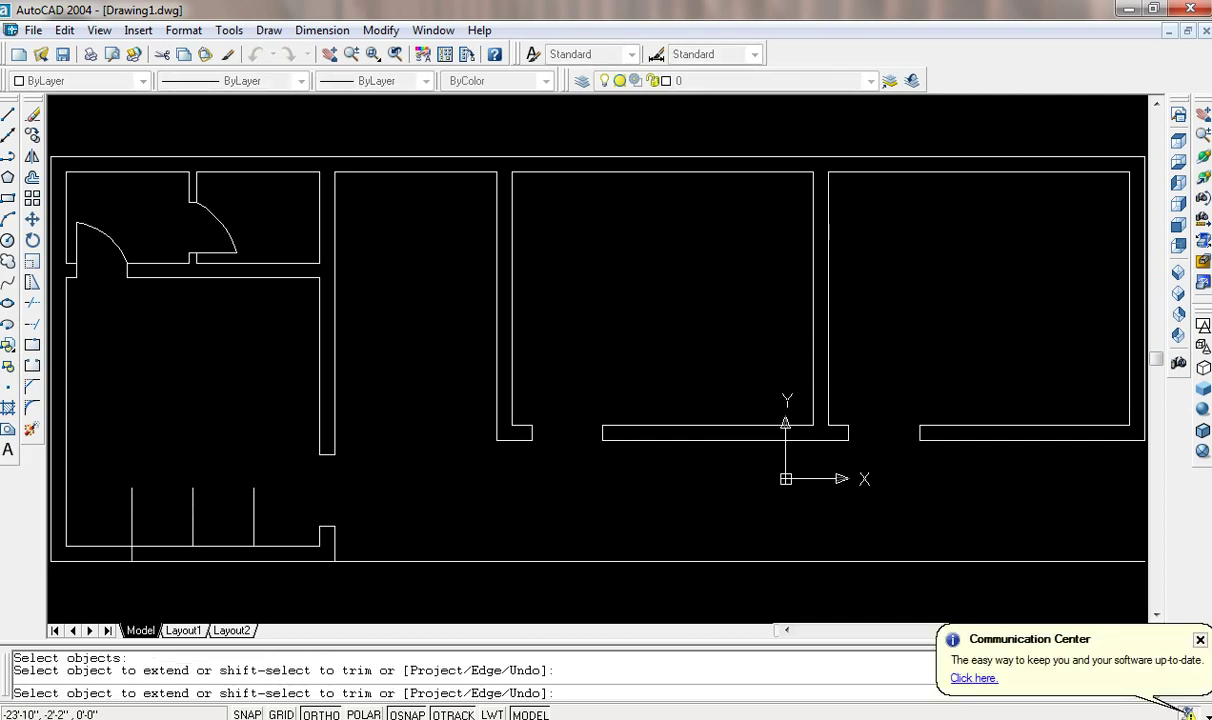
pyautogui.click(254, 526)
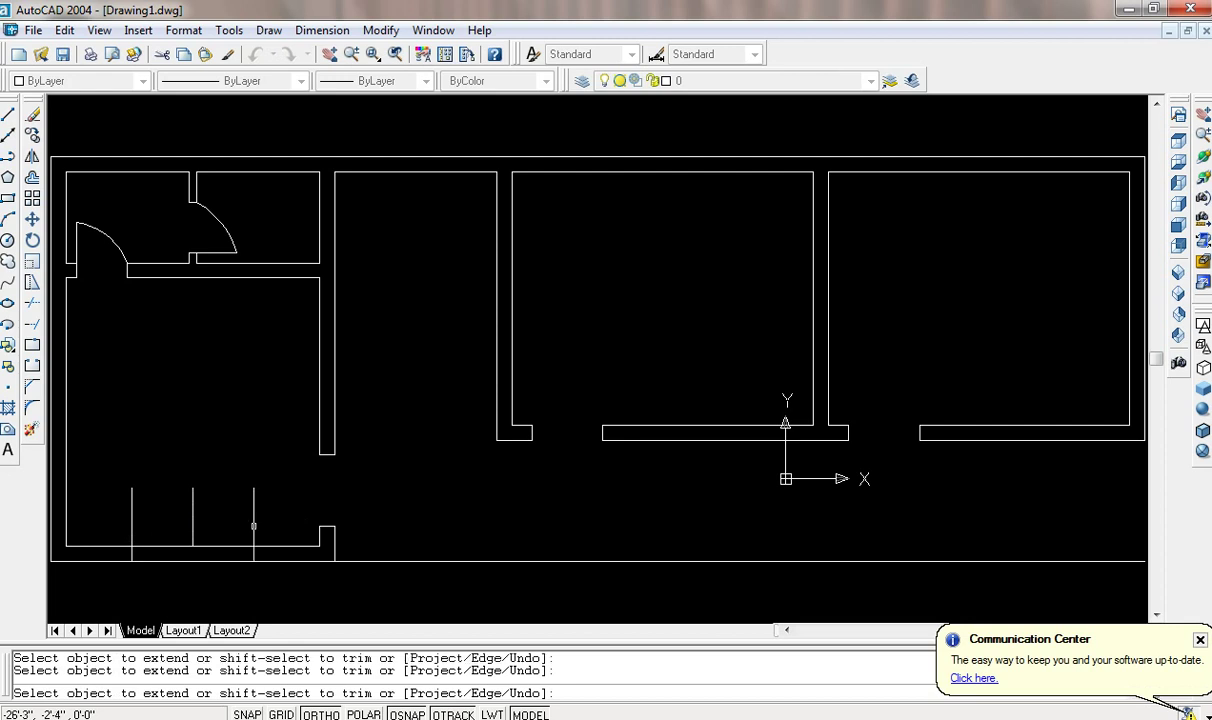
pyautogui.press('Escape')
pyautogui.press('Escape')
pyautogui.write('tr')
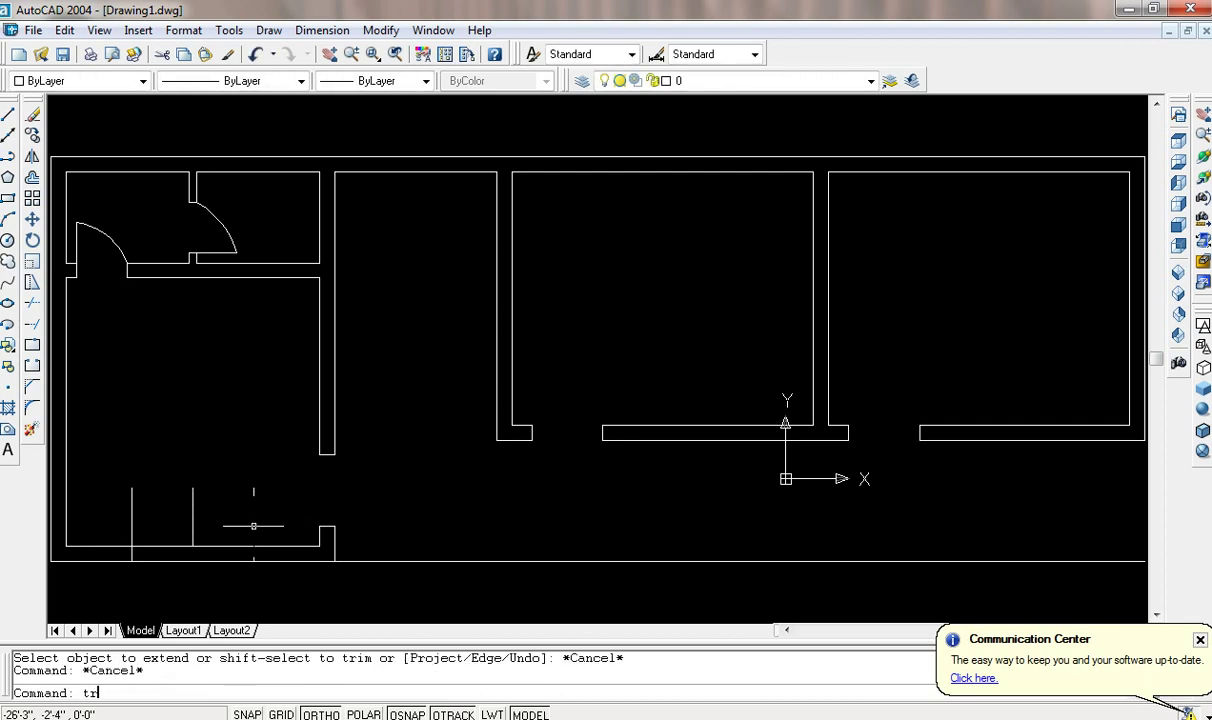
pyautogui.press('Return')
pyautogui.press('Return')
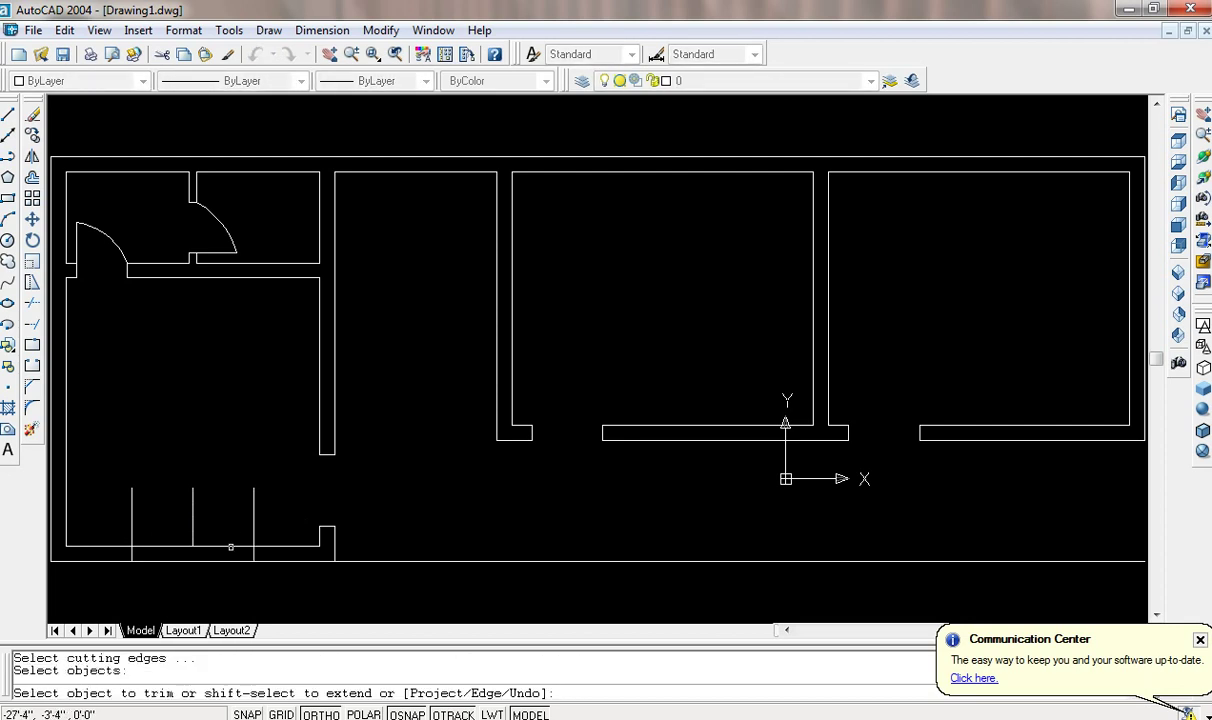
pyautogui.click(230, 546)
pyautogui.click(180, 545)
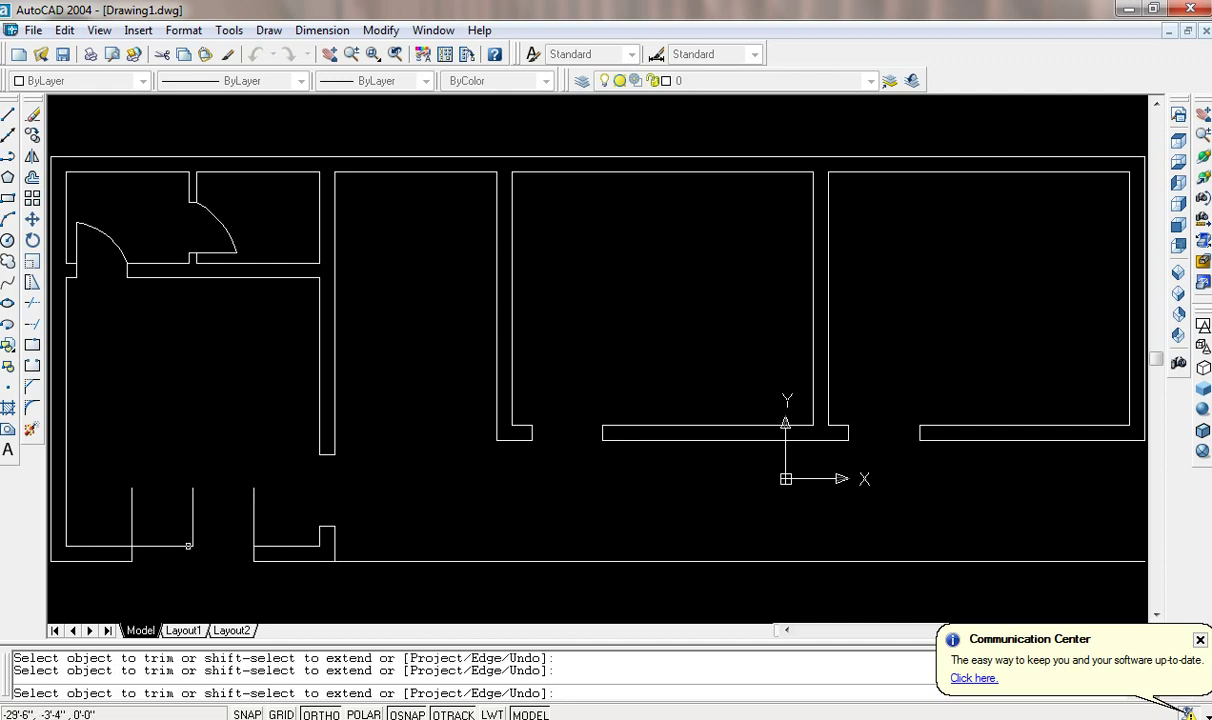
pyautogui.click(178, 546)
pyautogui.click(130, 526)
pyautogui.click(254, 523)
pyautogui.press('Escape')
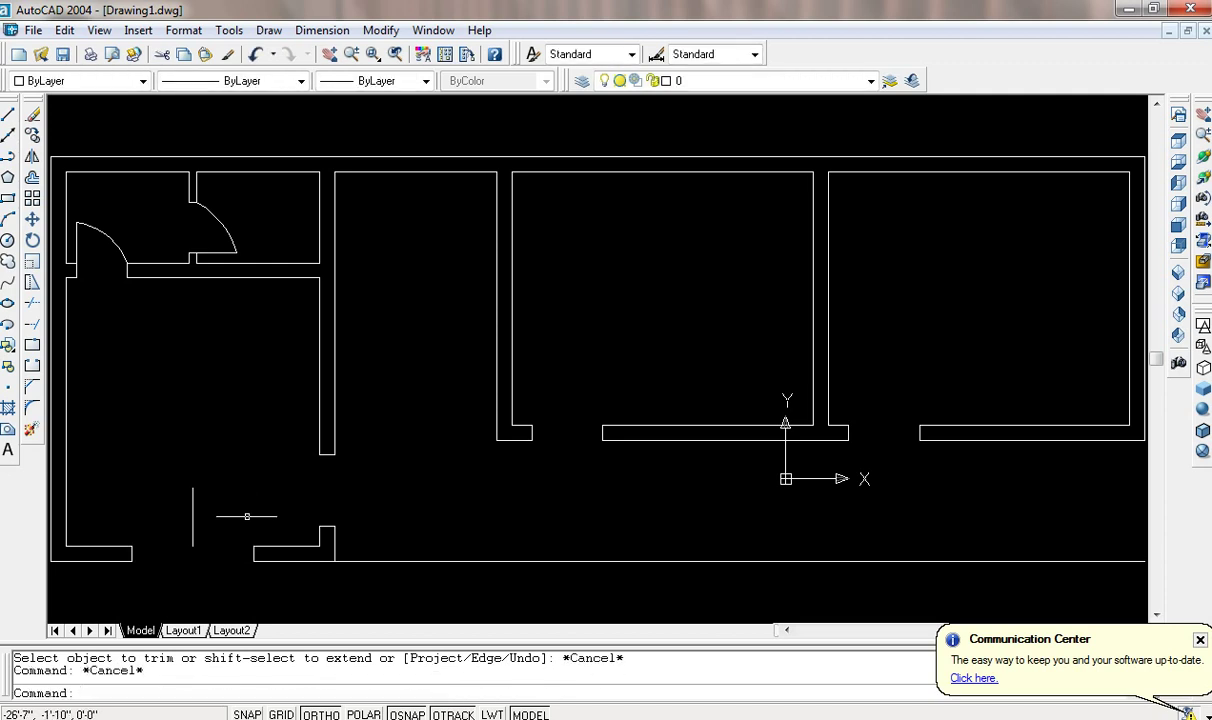
# Erase the middle guide line from the new doorway.
pyautogui.click(222, 470)
pyautogui.click(168, 604)
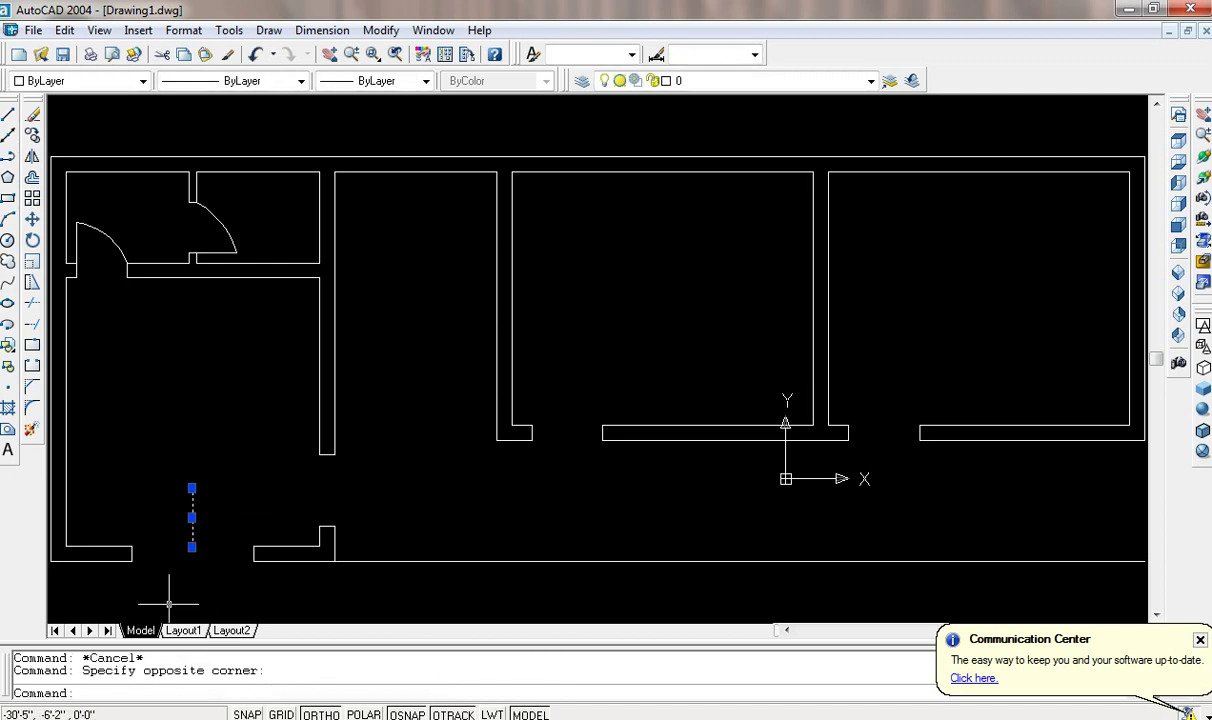
pyautogui.press('Delete')
pyautogui.press('Escape')
pyautogui.press('Escape')
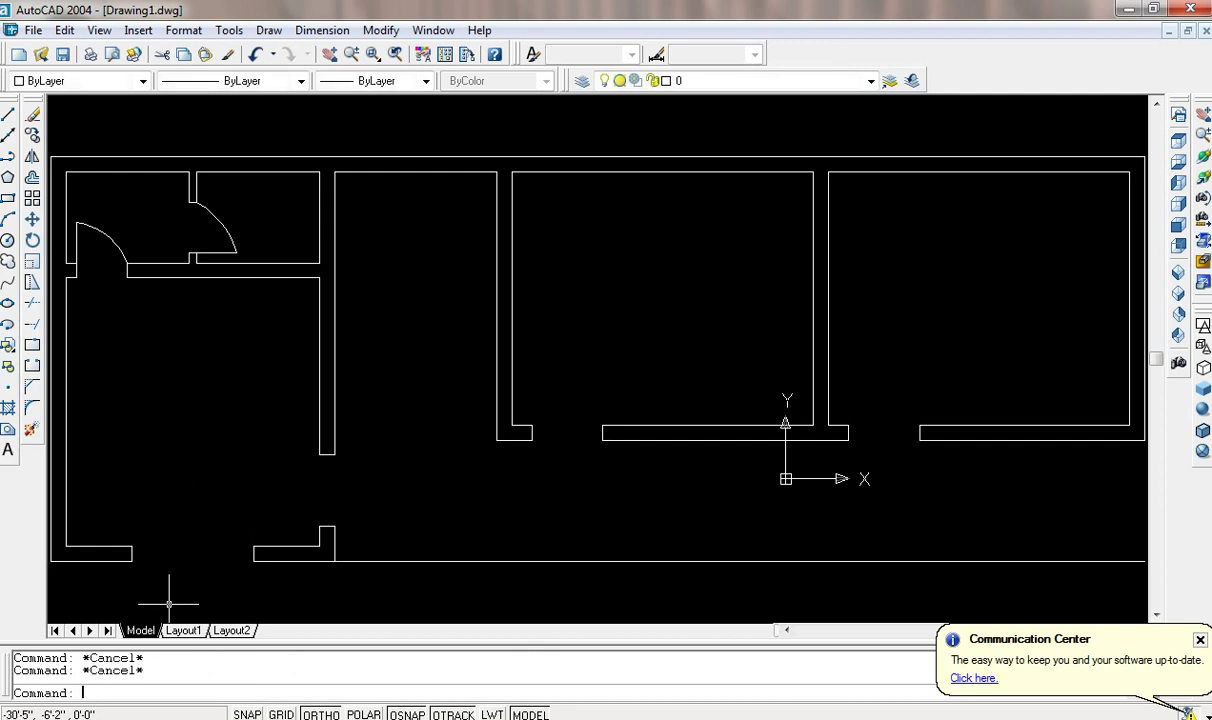
# Draw vertical guide lines up from the bottom-wall midpoints of the middle and right rooms.
pyautogui.write('l')
pyautogui.press('Return')
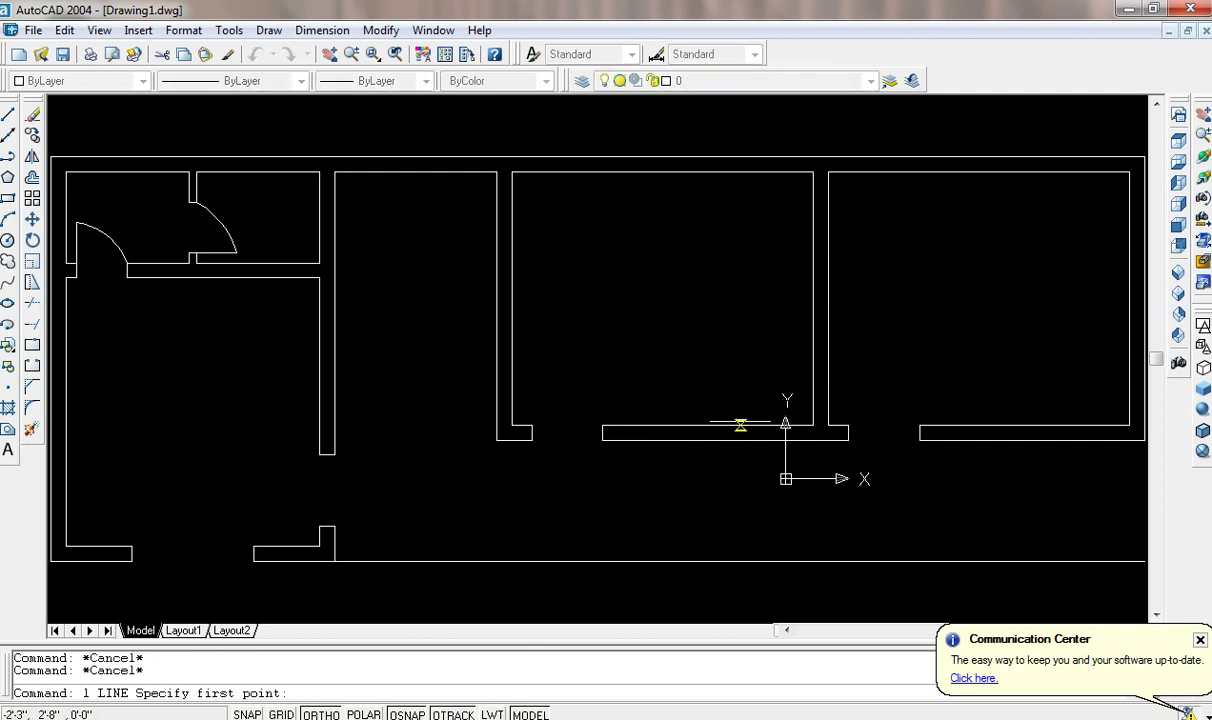
pyautogui.click(708, 426)
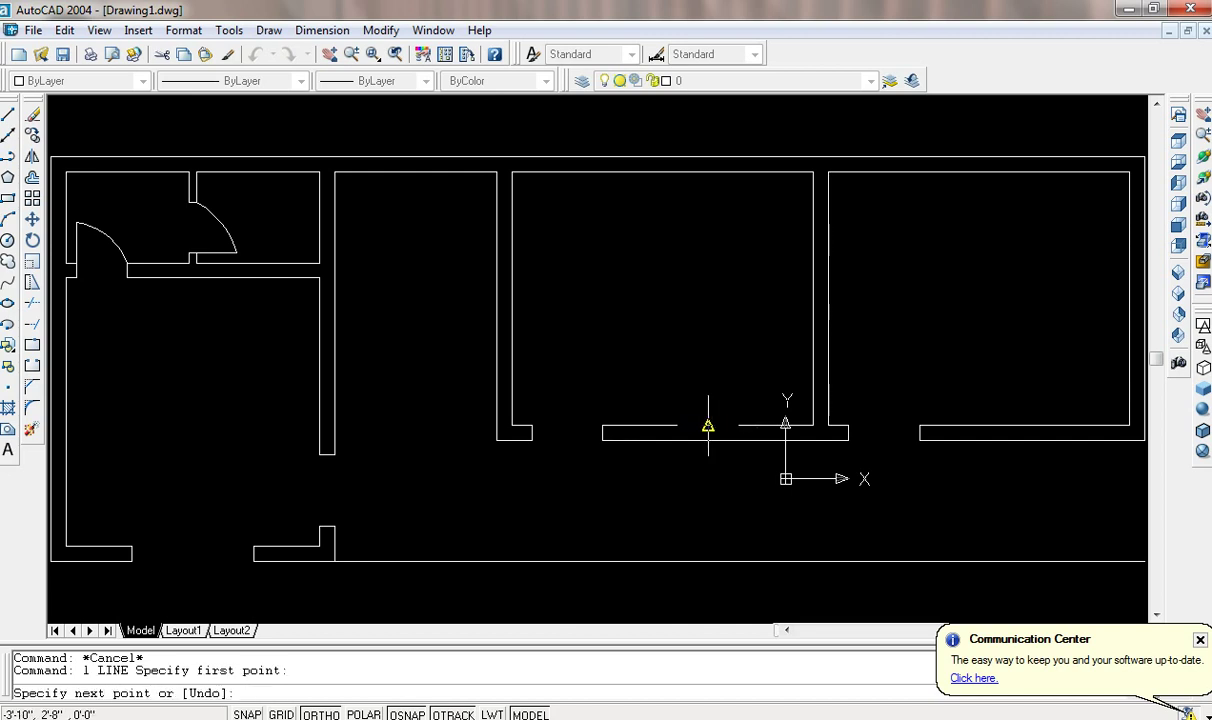
pyautogui.rightClick(708, 348)
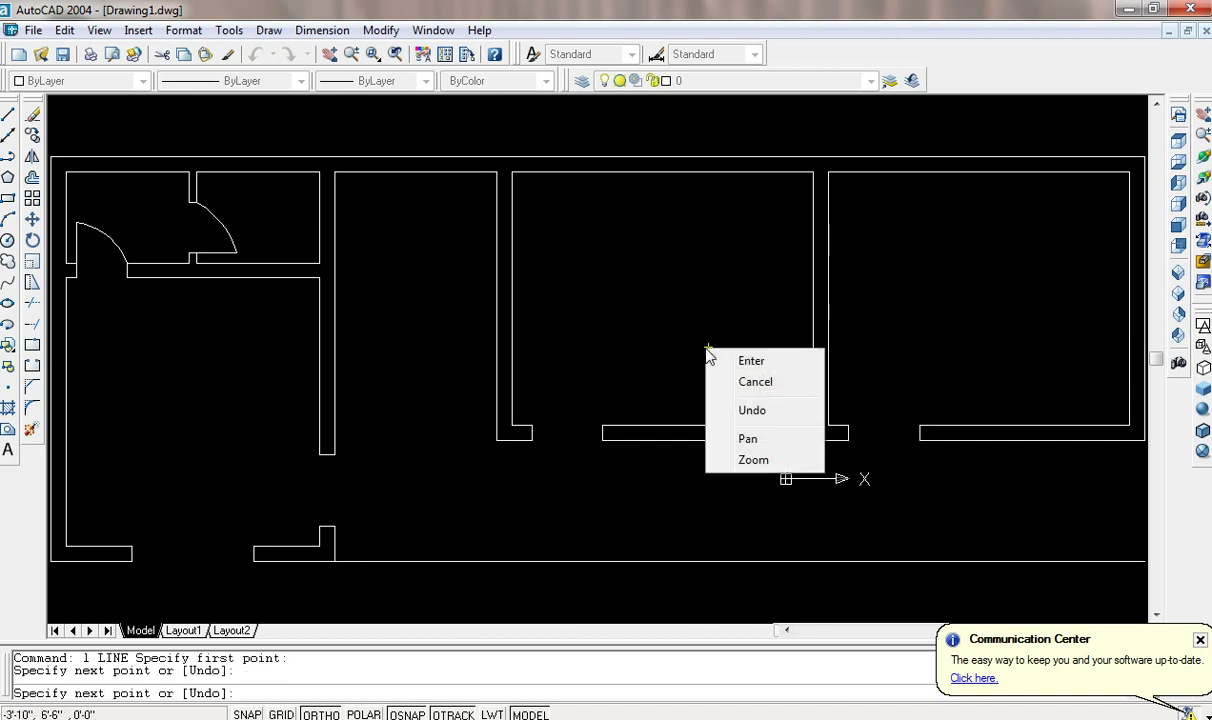
pyautogui.click(738, 358)
pyautogui.rightClick(910, 340)
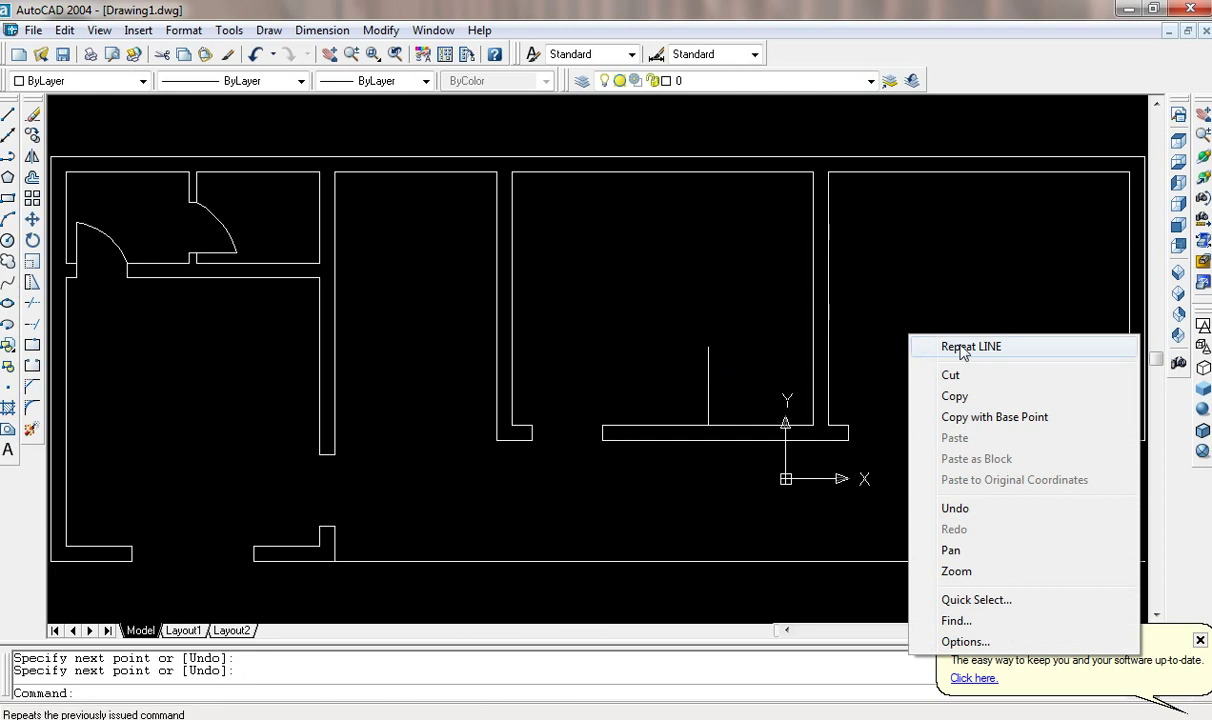
pyautogui.click(950, 346)
pyautogui.click(1024, 426)
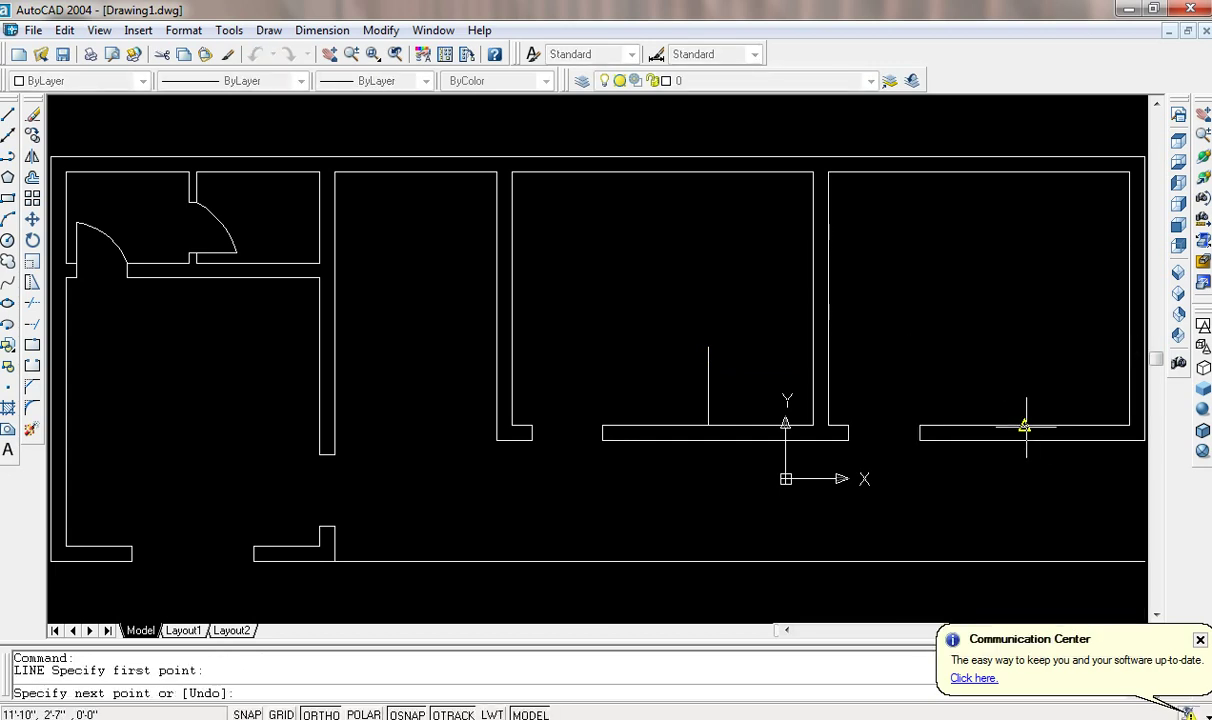
pyautogui.click(1024, 343)
pyautogui.rightClick(1024, 343)
pyautogui.click(1068, 356)
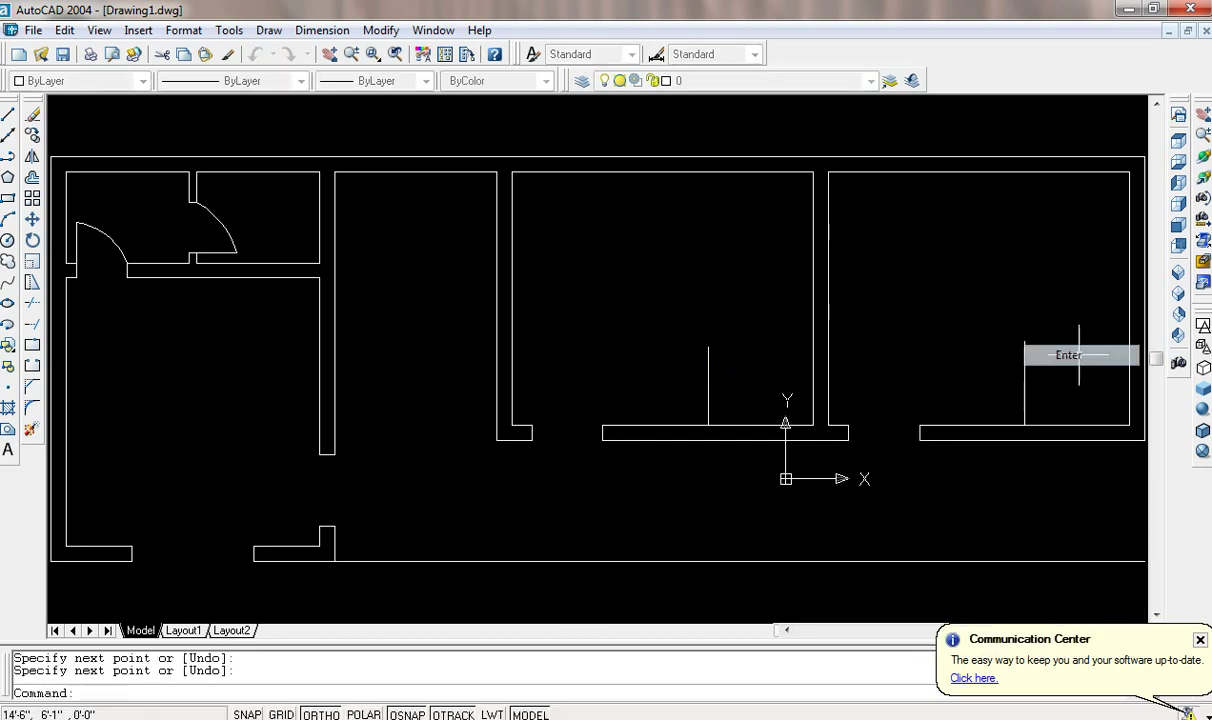
# Offset each guide line 3' to both the left and the right.
pyautogui.write('o')
pyautogui.press('Return')
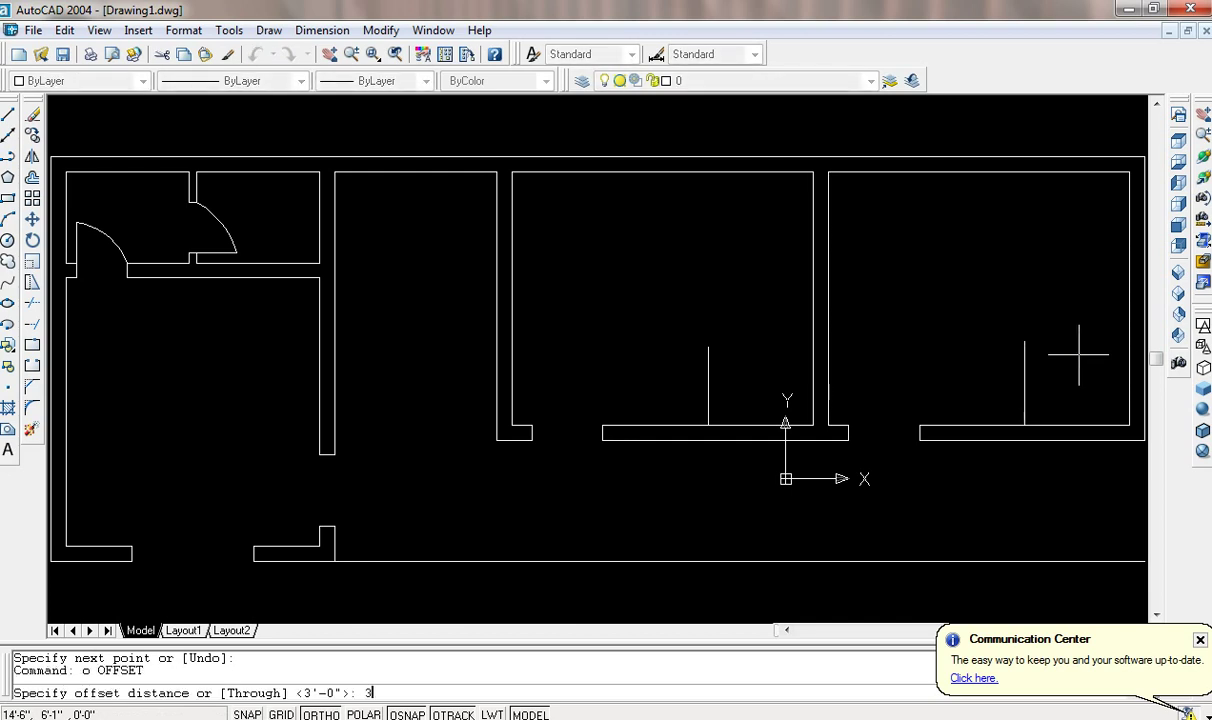
pyautogui.write("'")
pyautogui.press('Return')
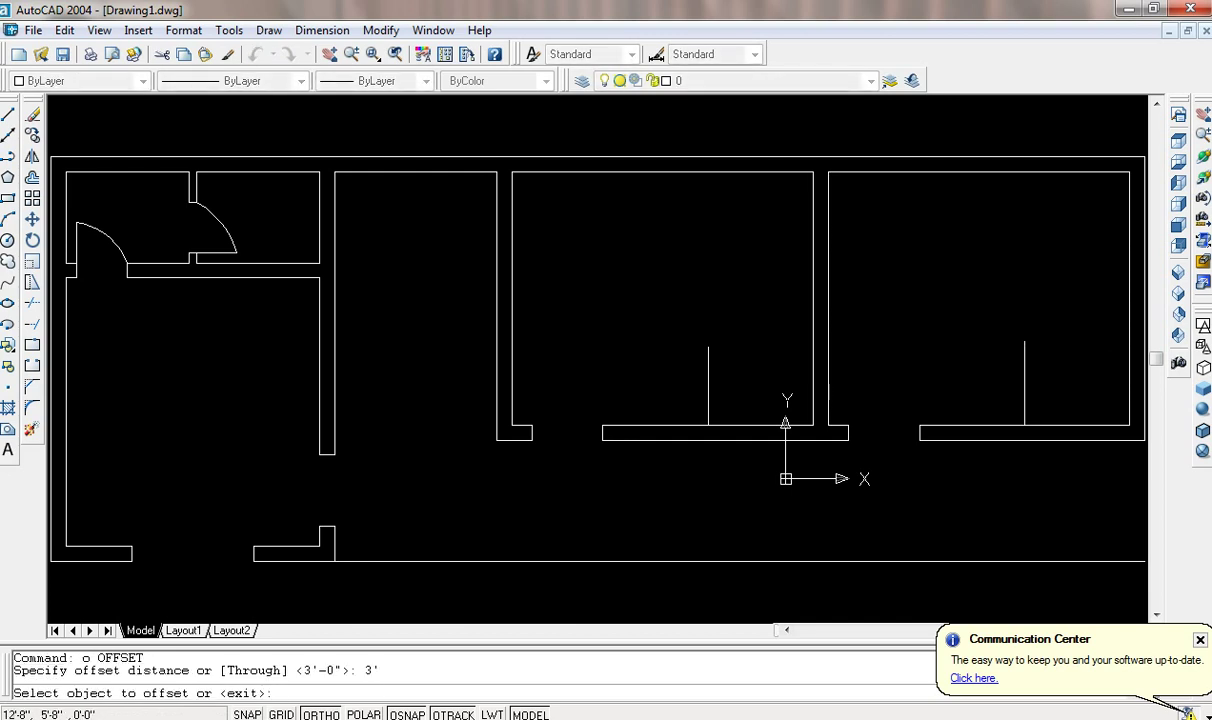
pyautogui.click(1024, 376)
pyautogui.click(1060, 375)
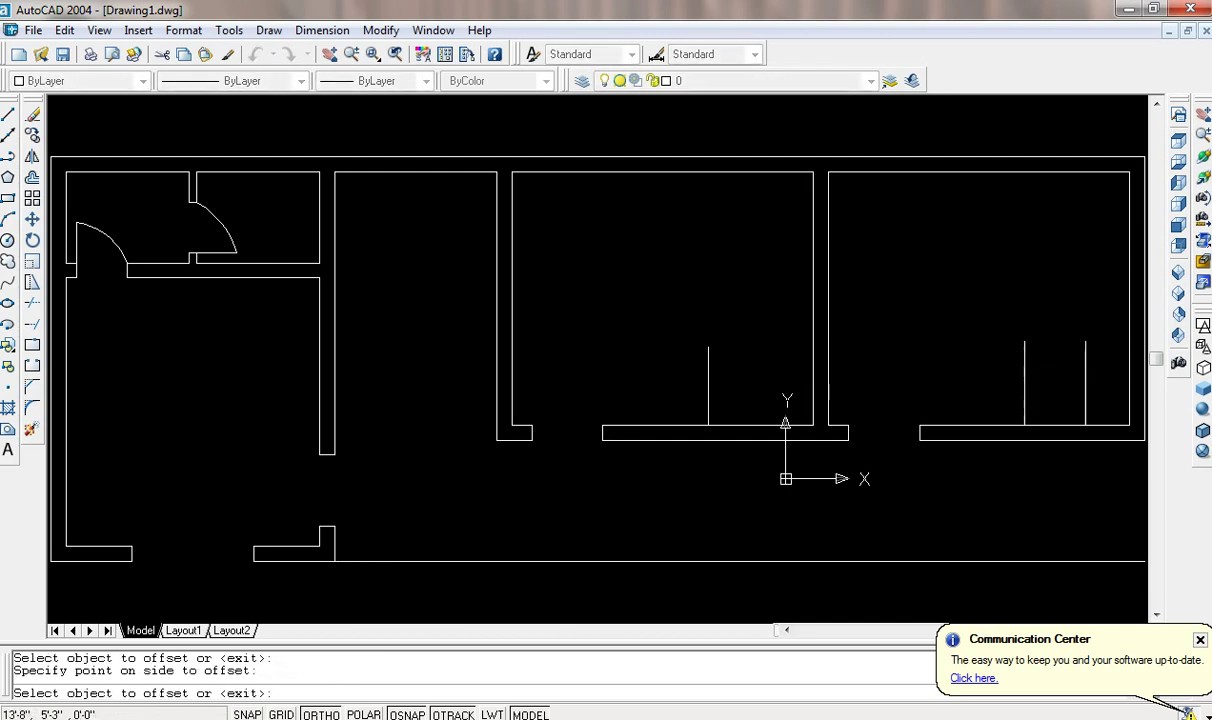
pyautogui.click(1025, 381)
pyautogui.click(947, 386)
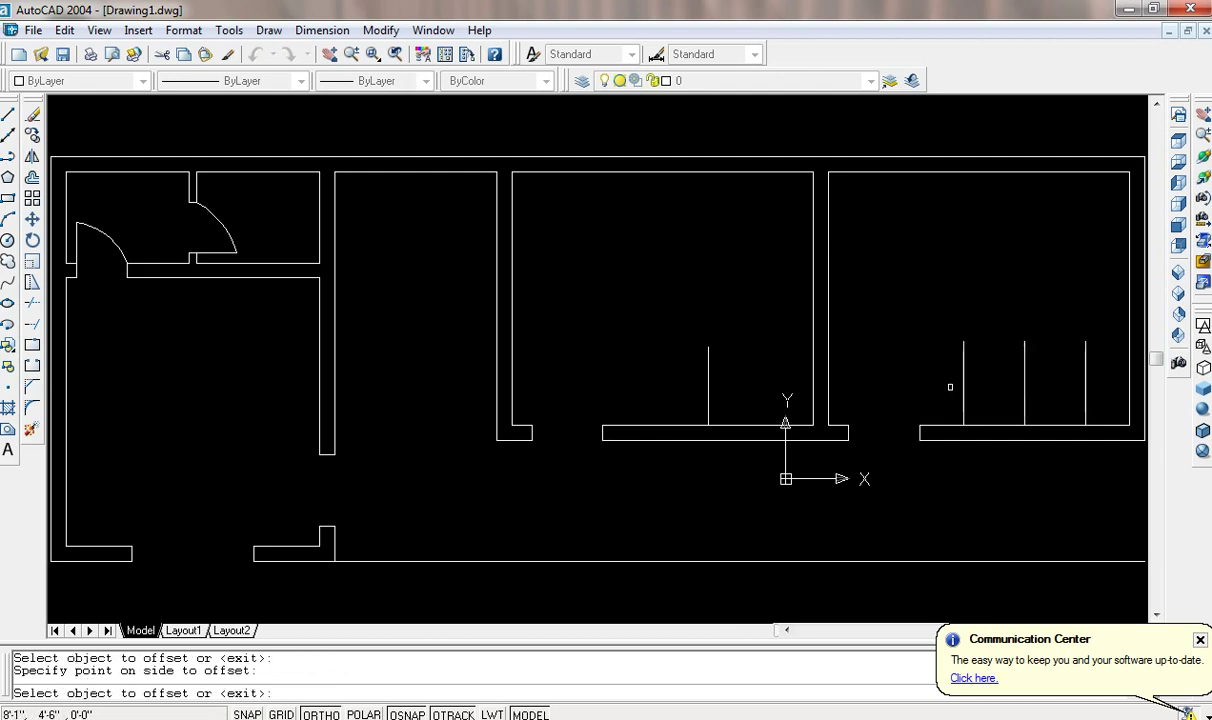
pyautogui.click(708, 372)
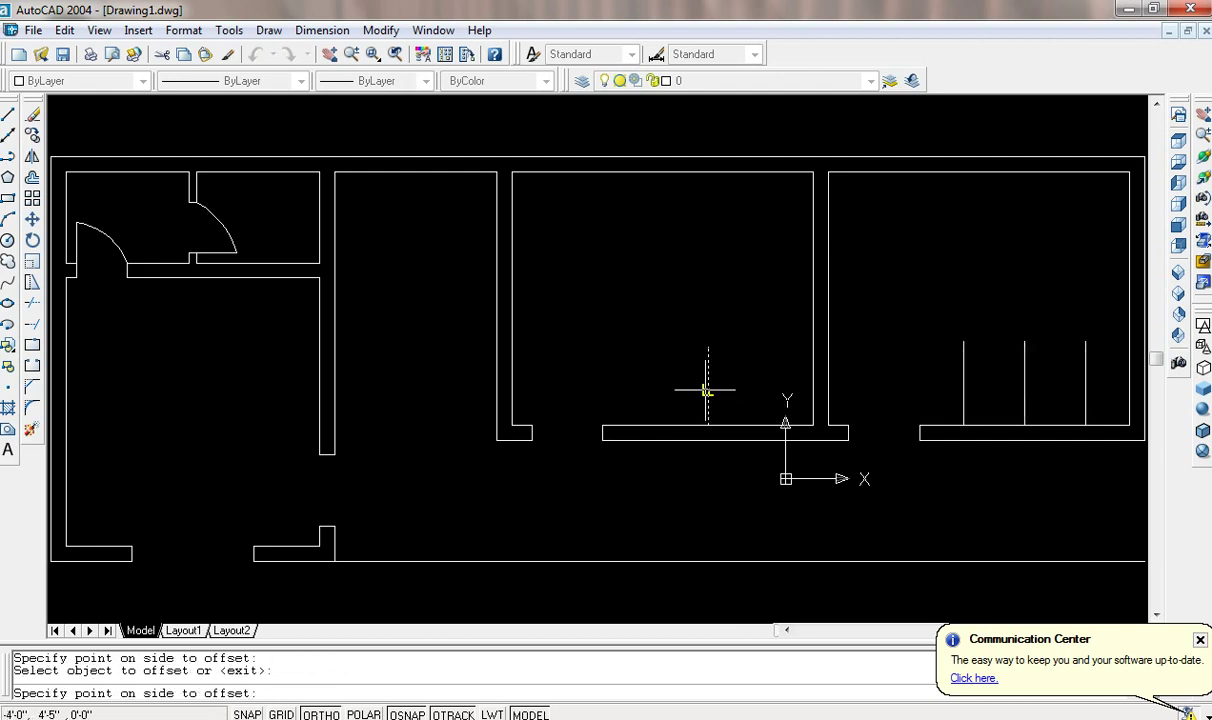
pyautogui.click(748, 392)
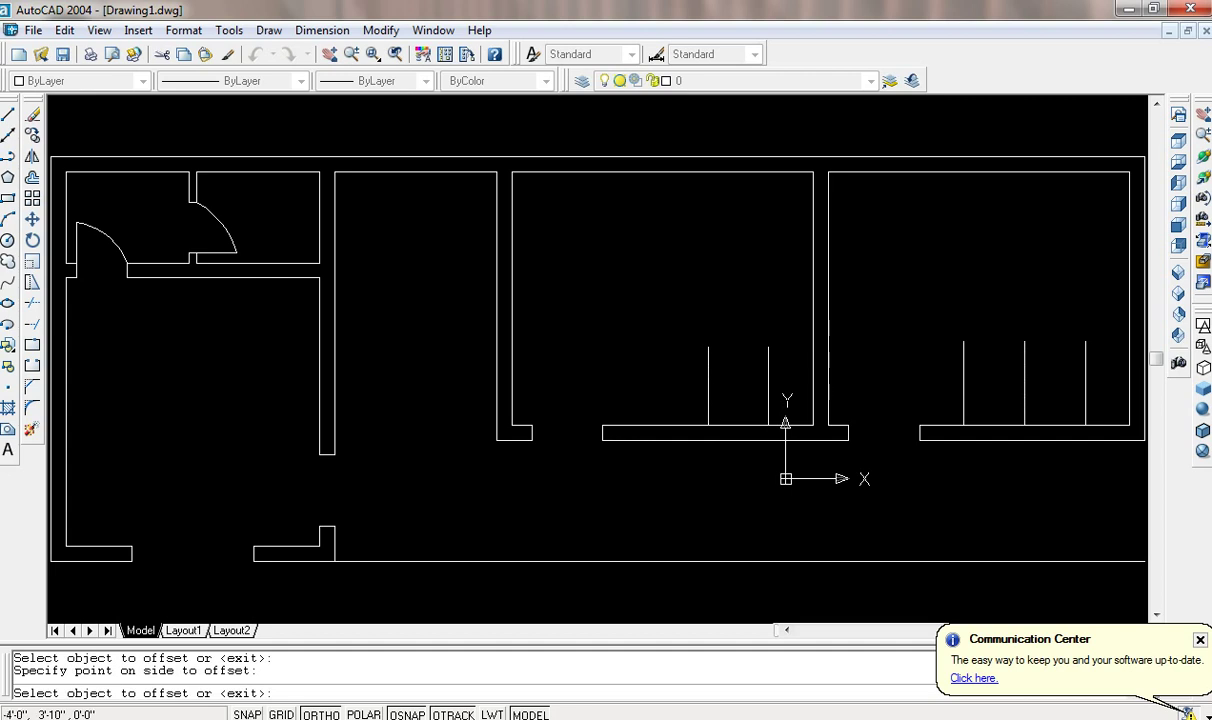
pyautogui.click(708, 385)
pyautogui.click(610, 396)
pyautogui.press('Escape')
# Extend the middle room's guide lines to the wall, then trim its bottom wall and closet lines across the opening.
pyautogui.press('Return')
pyautogui.press('Return')
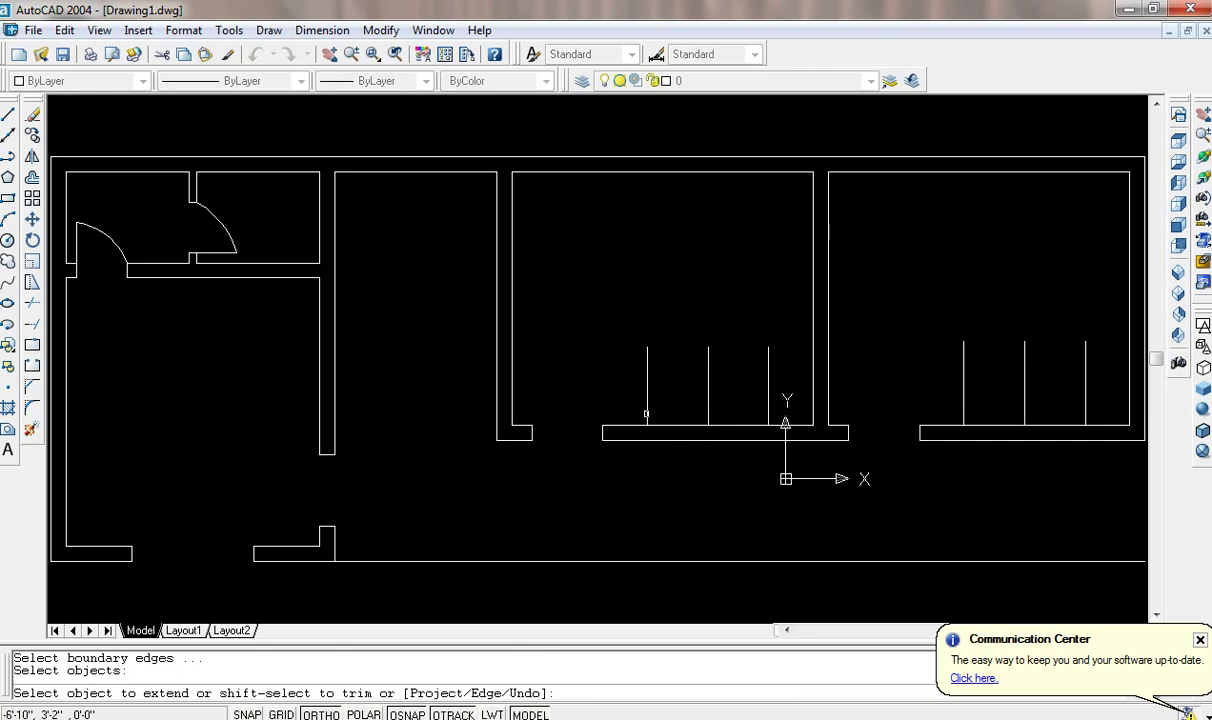
pyautogui.click(647, 412)
pyautogui.click(770, 420)
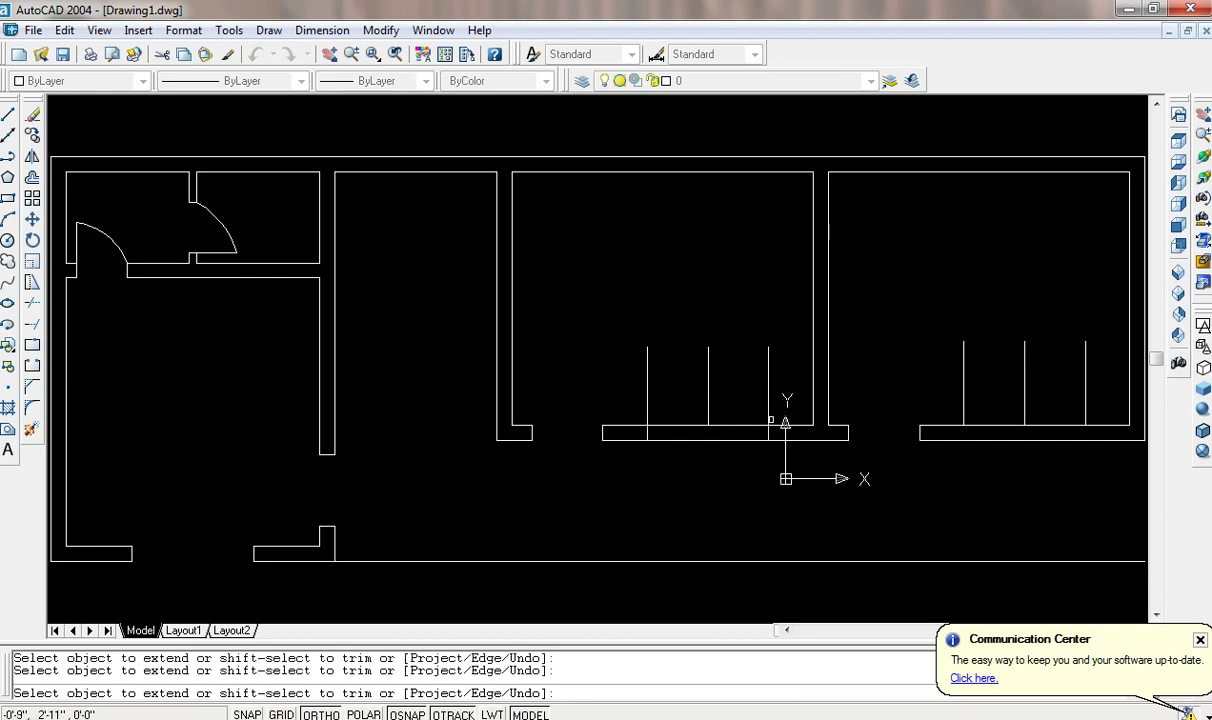
pyautogui.press('Escape')
pyautogui.write('tr')
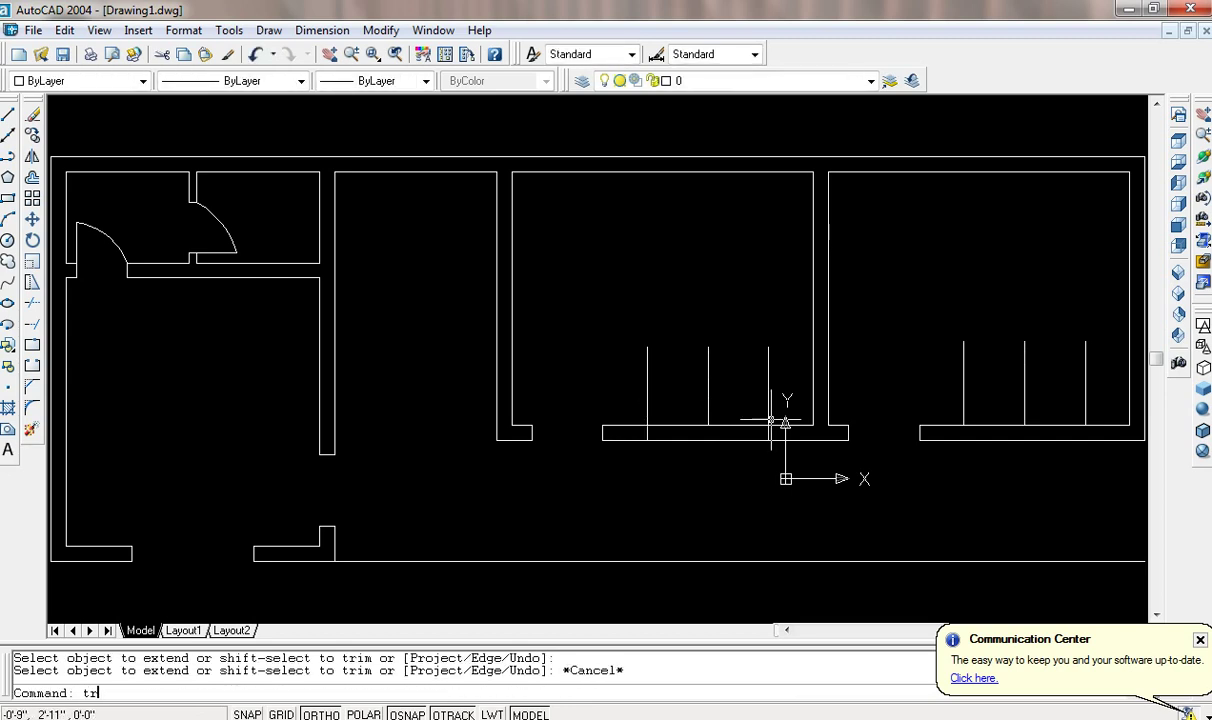
pyautogui.press('Return')
pyautogui.press('Return')
pyautogui.click(768, 421)
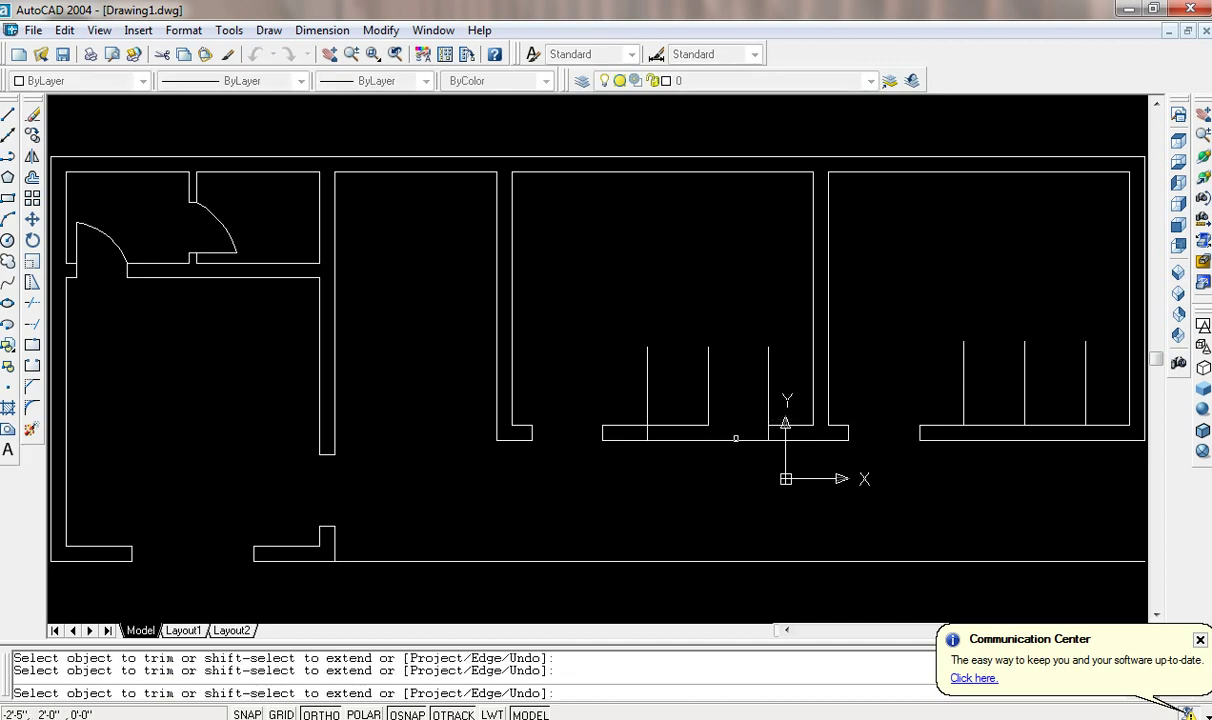
pyautogui.click(736, 440)
pyautogui.click(737, 425)
pyautogui.click(687, 425)
pyautogui.click(648, 405)
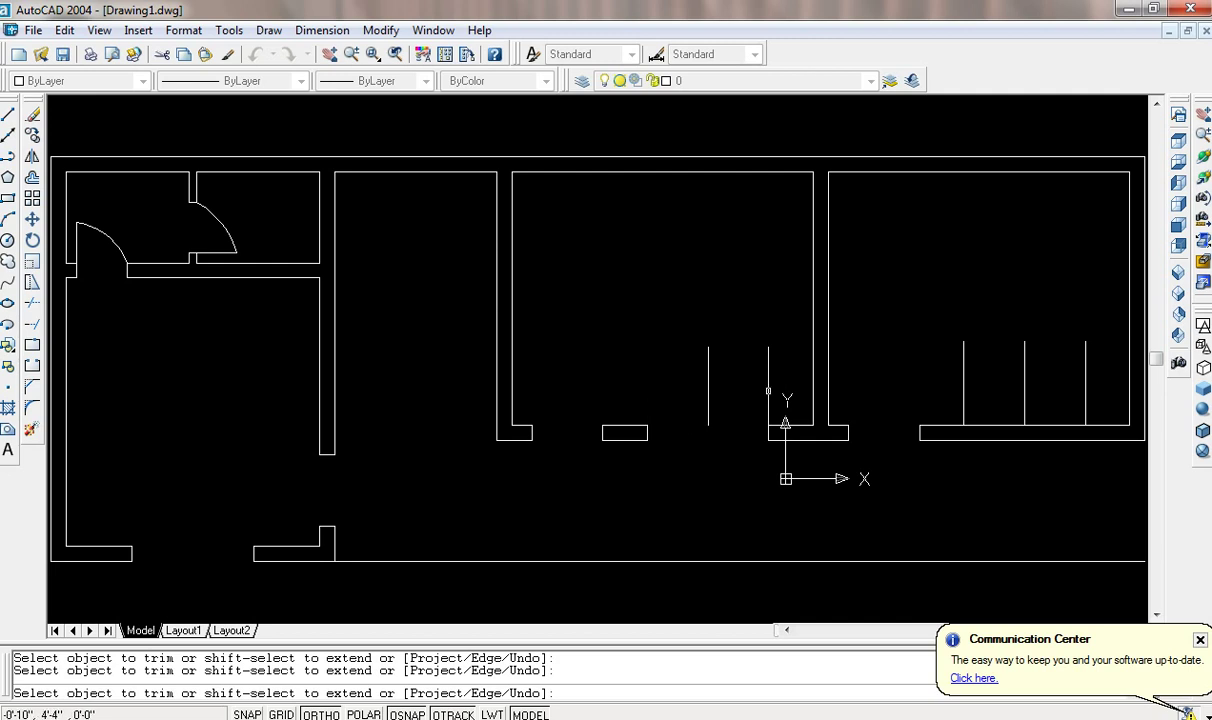
pyautogui.click(767, 391)
pyautogui.press('Escape')
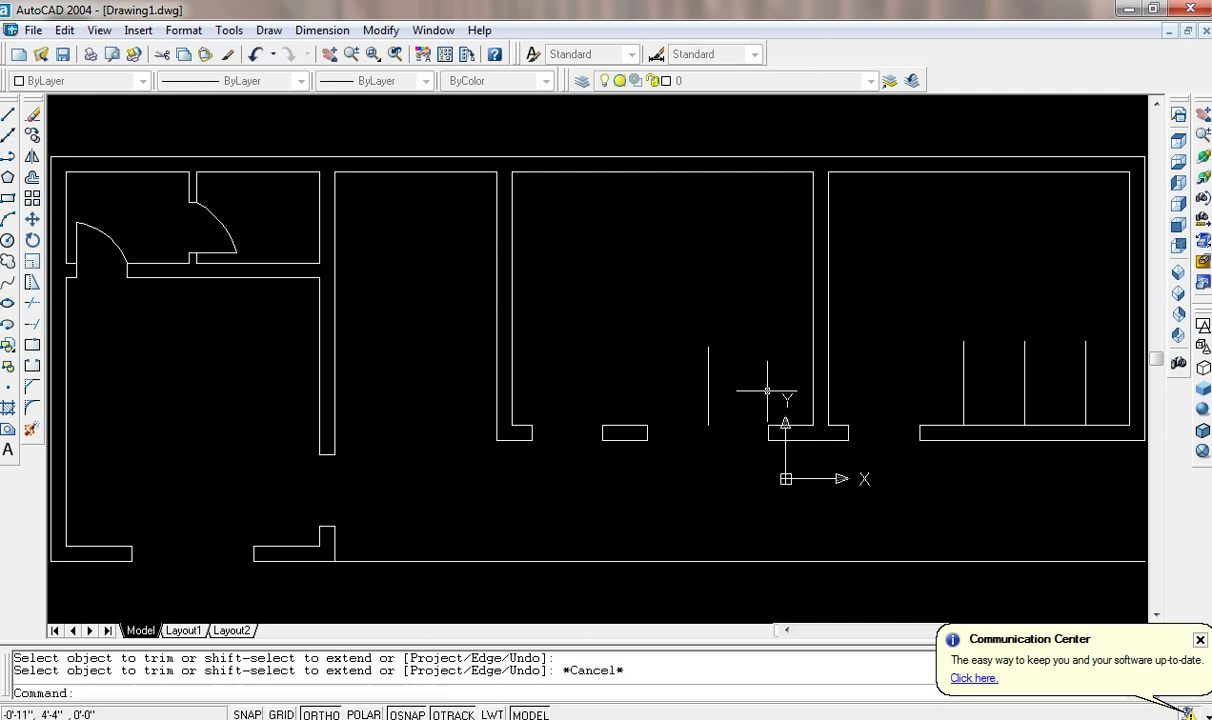
pyautogui.press('Escape')
# Trim the right room's bottom wall and the closet lines at both sides of its opening.
pyautogui.write('tr')
pyautogui.press('Return')
pyautogui.press('Return')
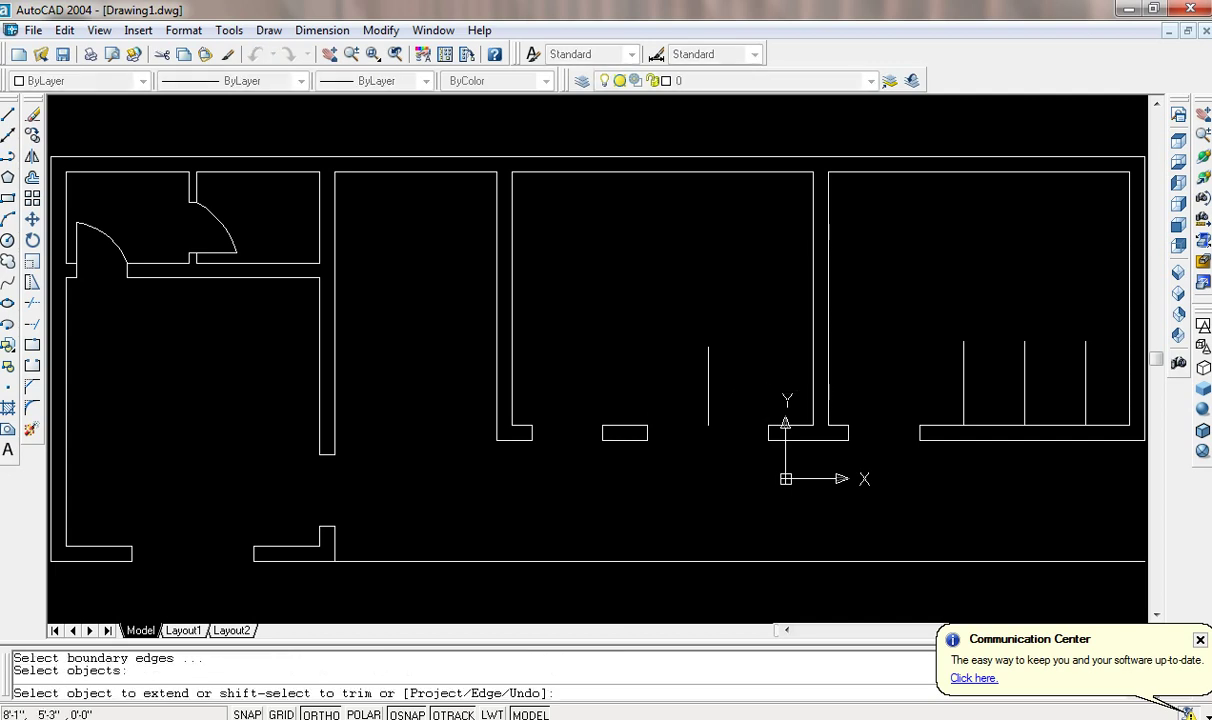
pyautogui.click(963, 411)
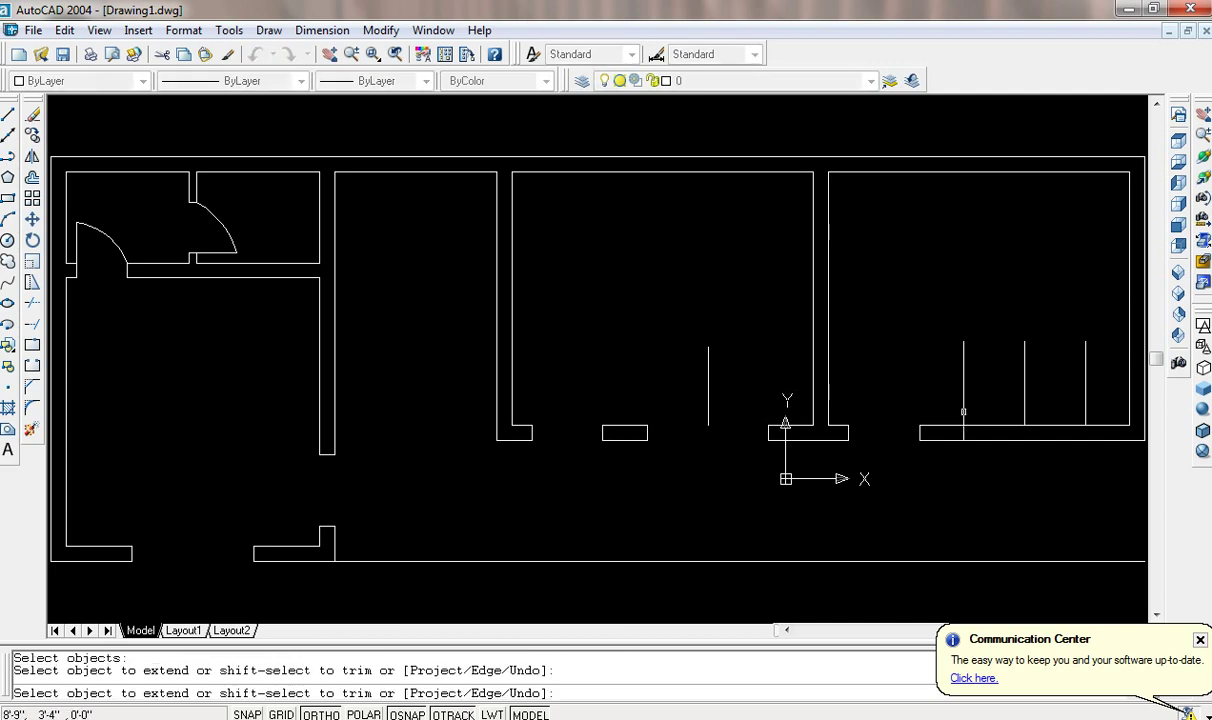
pyautogui.press('Escape')
pyautogui.press('Escape')
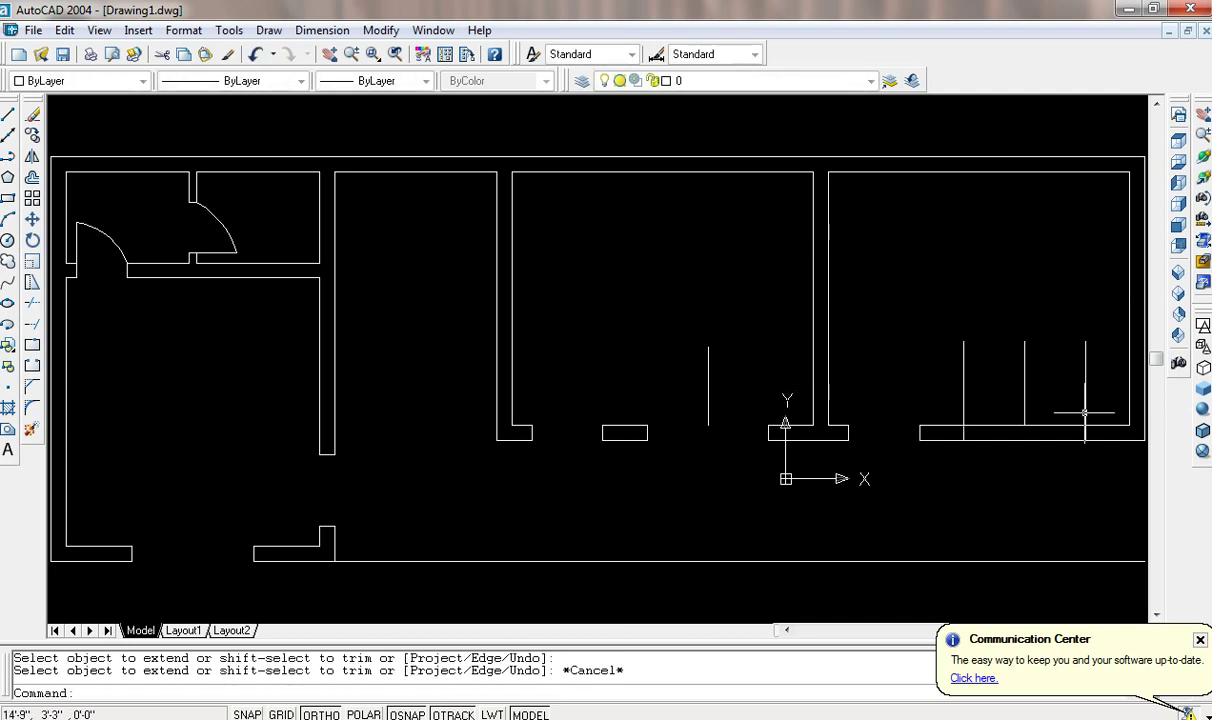
pyautogui.write('tr')
pyautogui.press('Return')
pyautogui.press('Return')
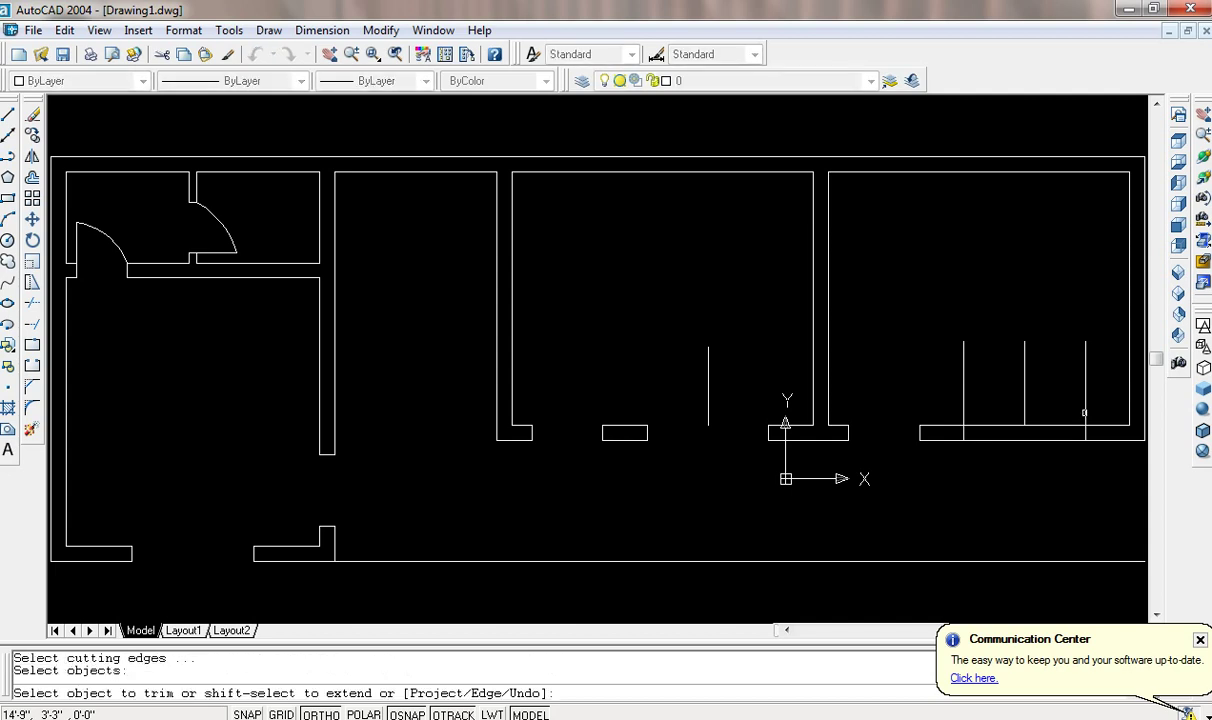
pyautogui.click(1019, 401)
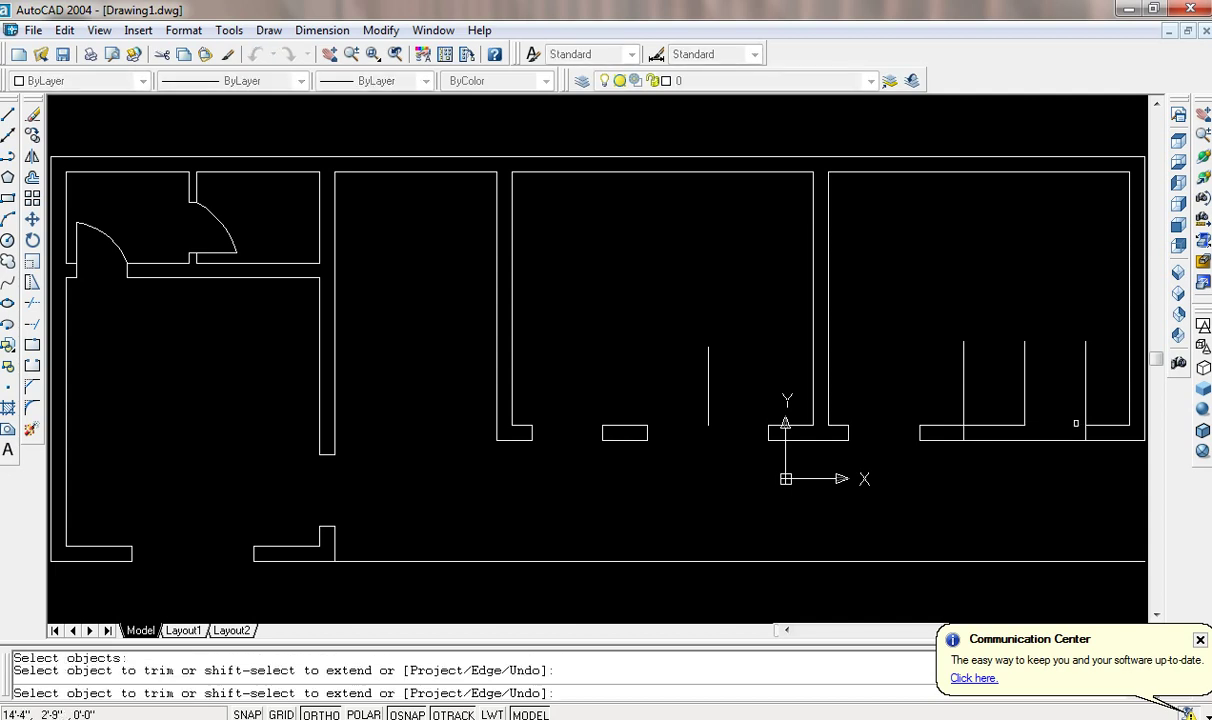
pyautogui.rightClick(1030, 440)
pyautogui.click(1030, 440)
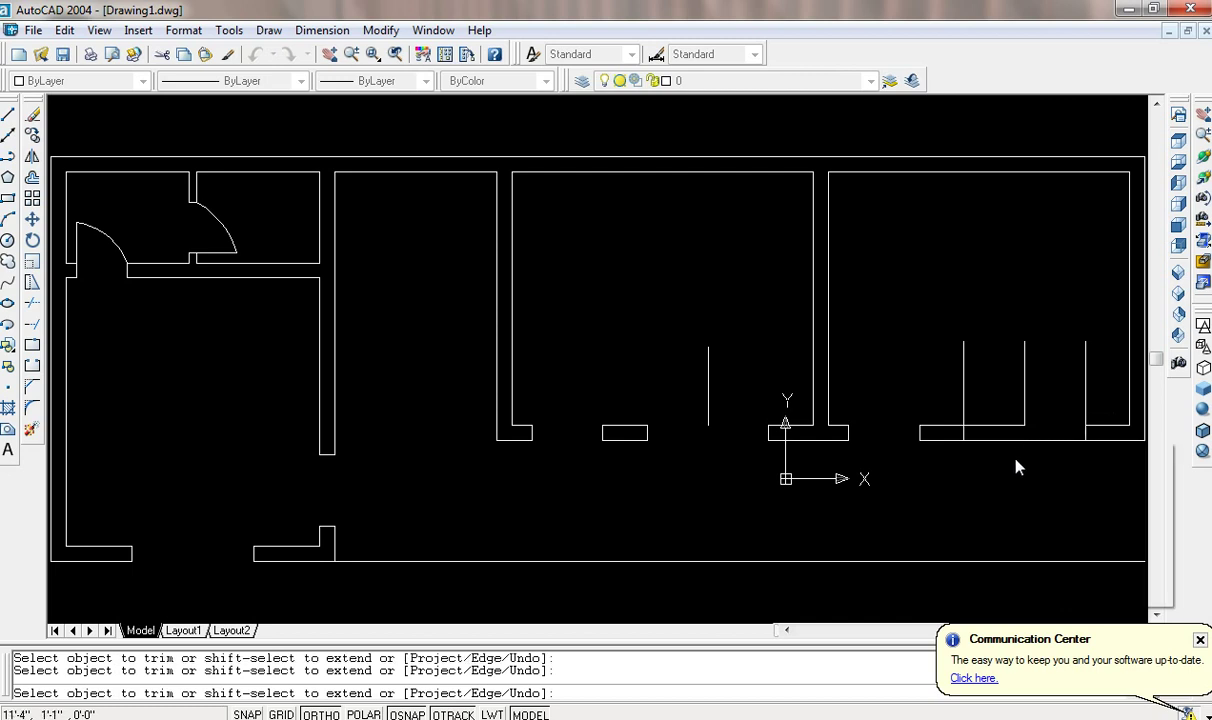
pyautogui.rightClick(1006, 441)
pyautogui.press('Escape')
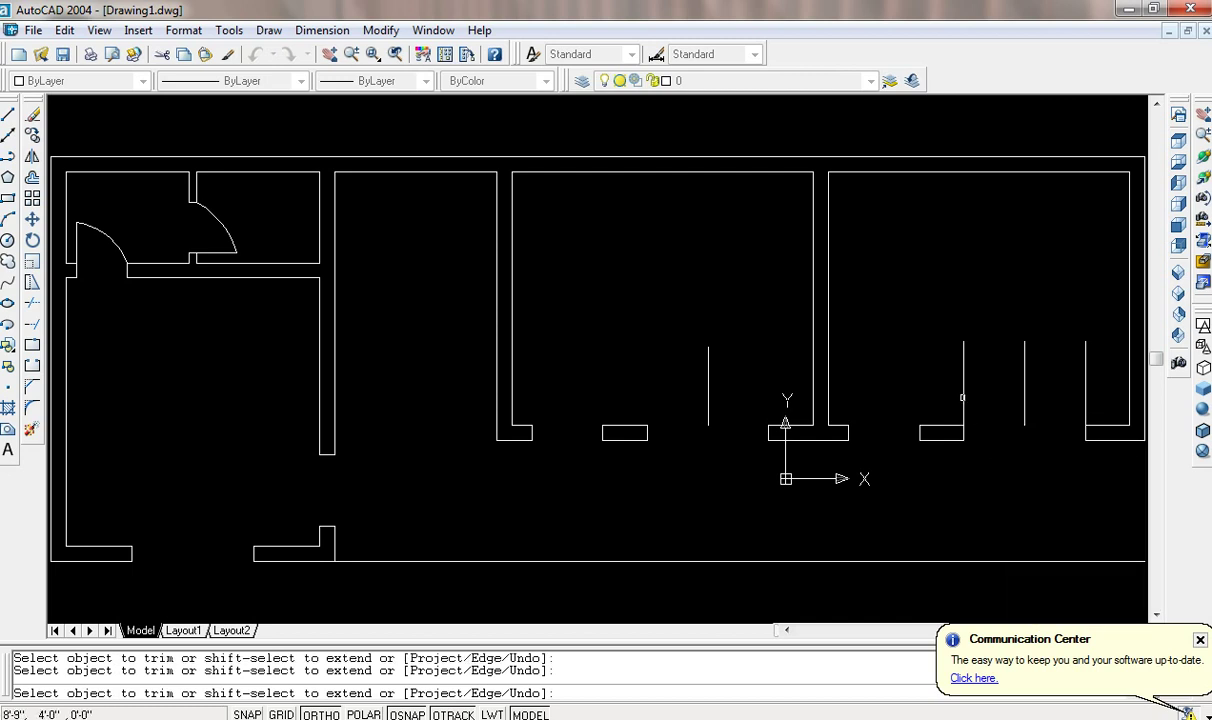
pyautogui.click(962, 397)
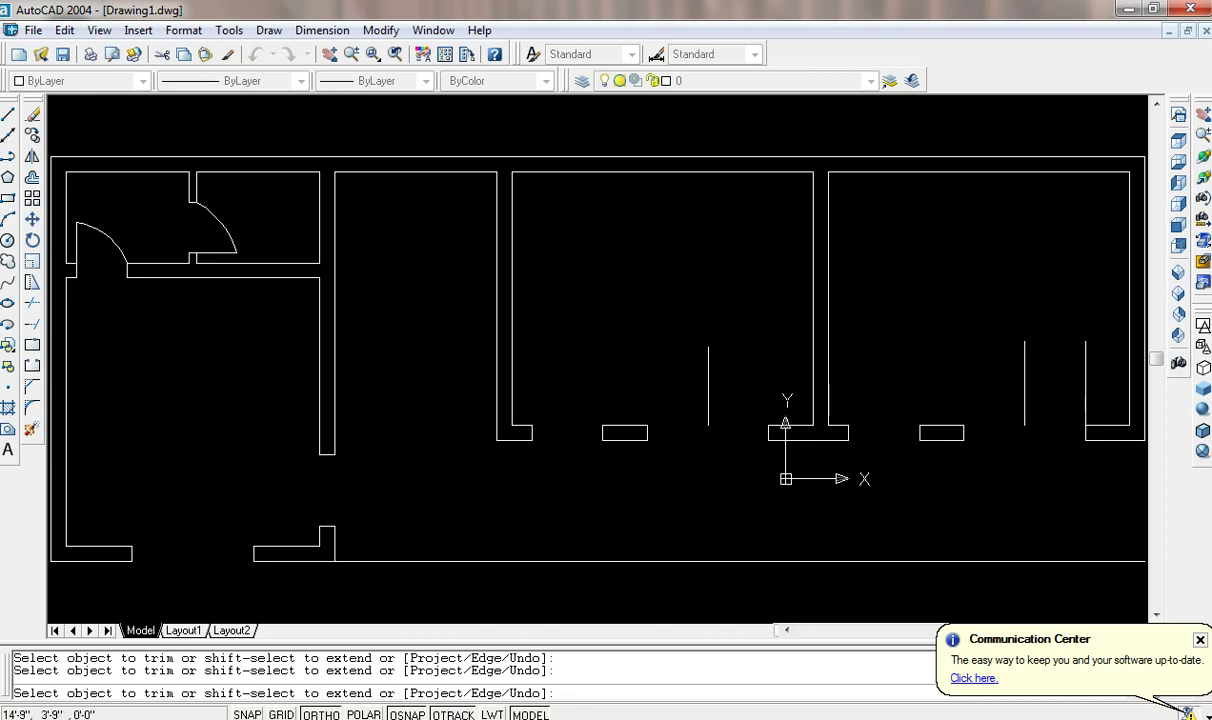
pyautogui.click(1085, 400)
pyautogui.press('Escape')
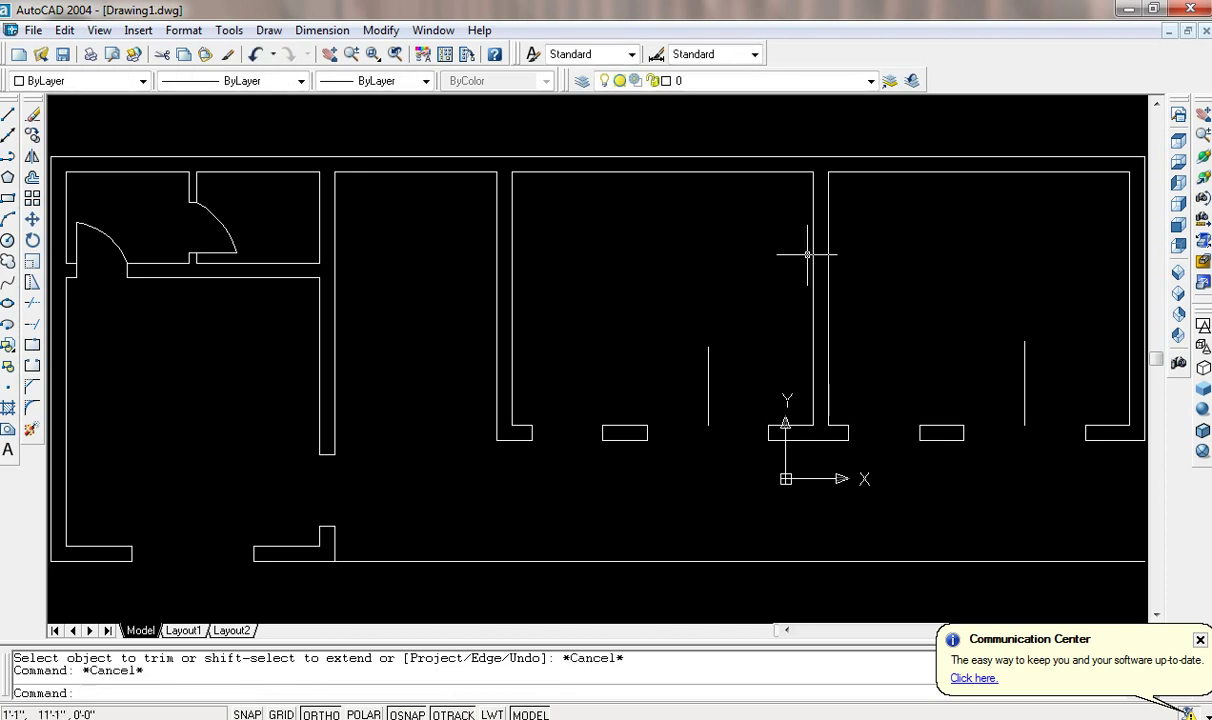
# Delete the leftover closet lines in the right and middle rooms.
pyautogui.click(1050, 300)
pyautogui.click(1002, 341)
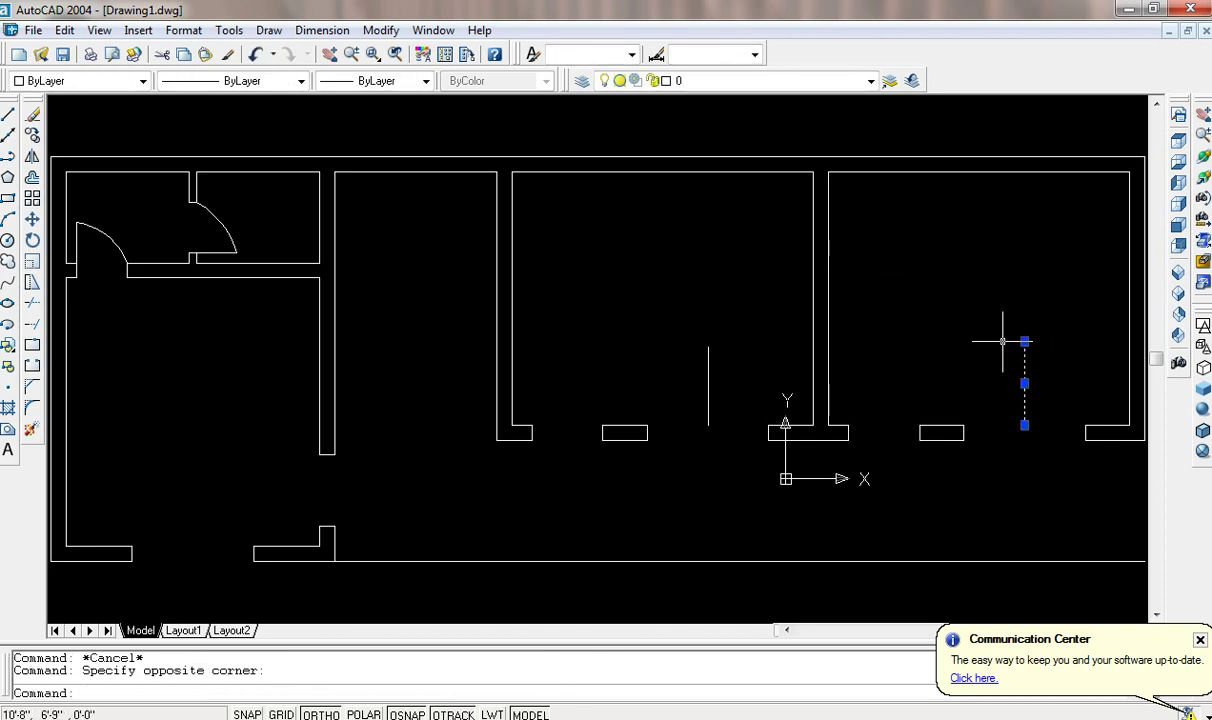
pyautogui.press('Delete')
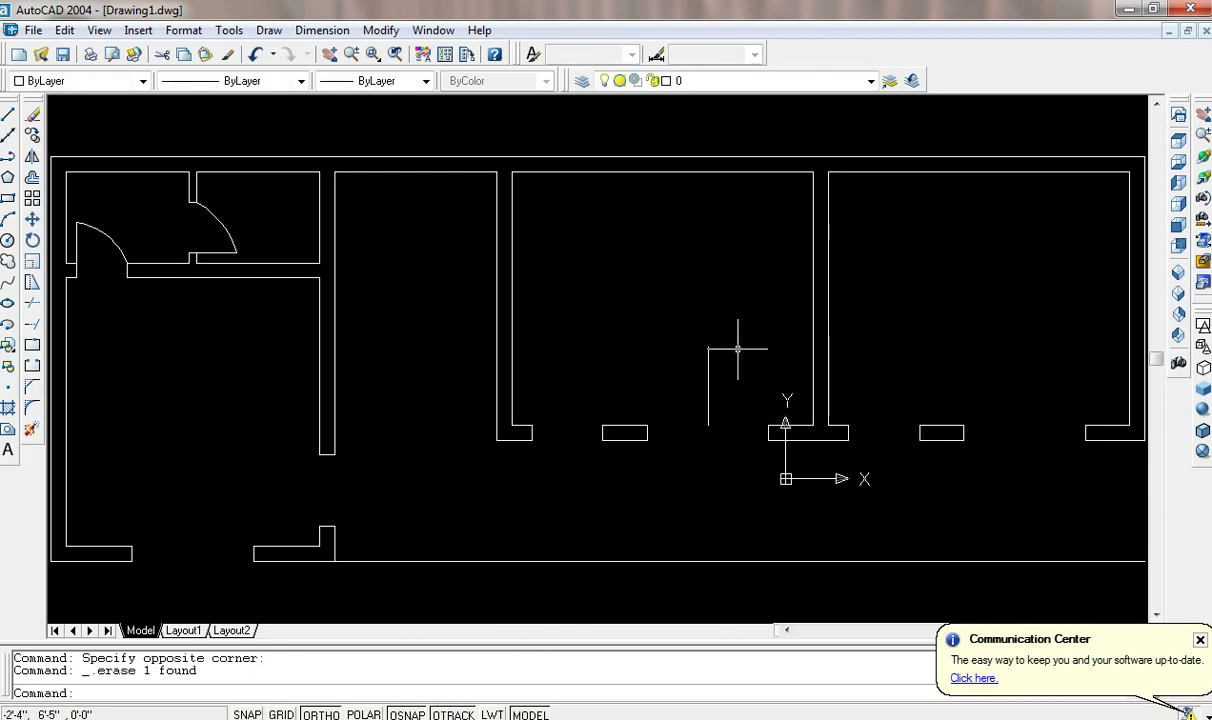
pyautogui.click(737, 349)
pyautogui.click(664, 378)
pyautogui.press('Delete')
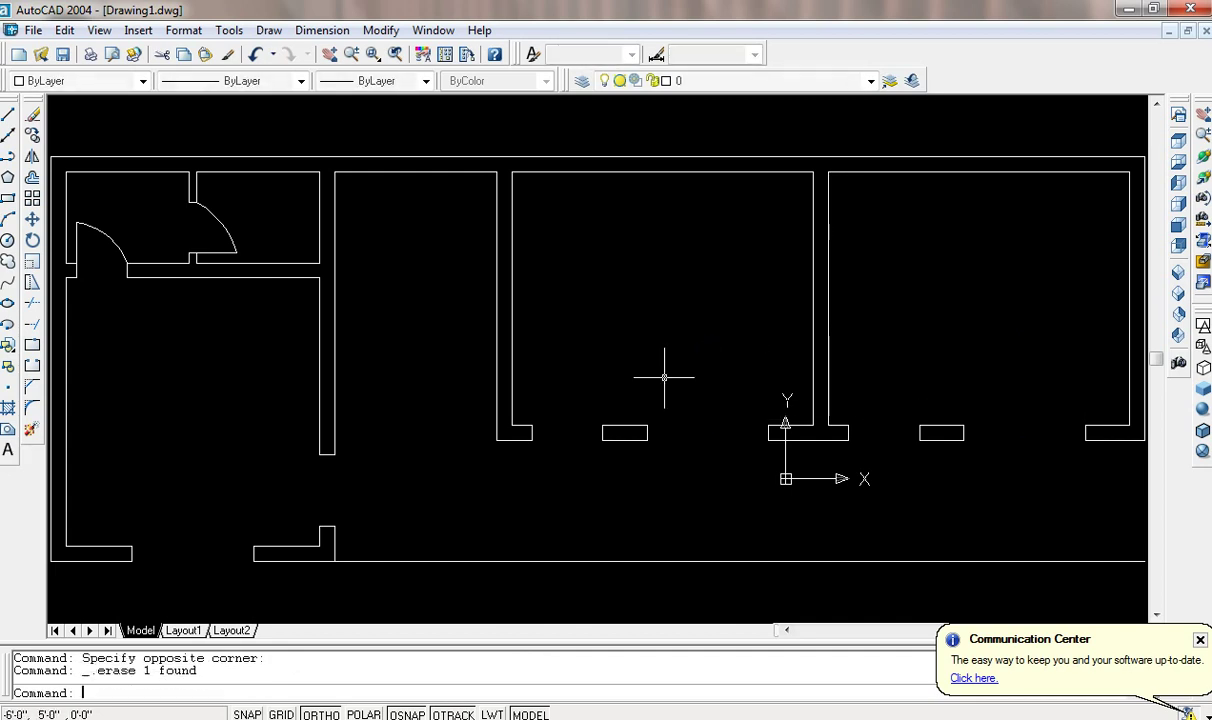
pyautogui.press('Escape')
pyautogui.press('Escape')
# Draw a 2' door leaf up from the middle room's doorway wall end.
pyautogui.write('l')
pyautogui.press('Return')
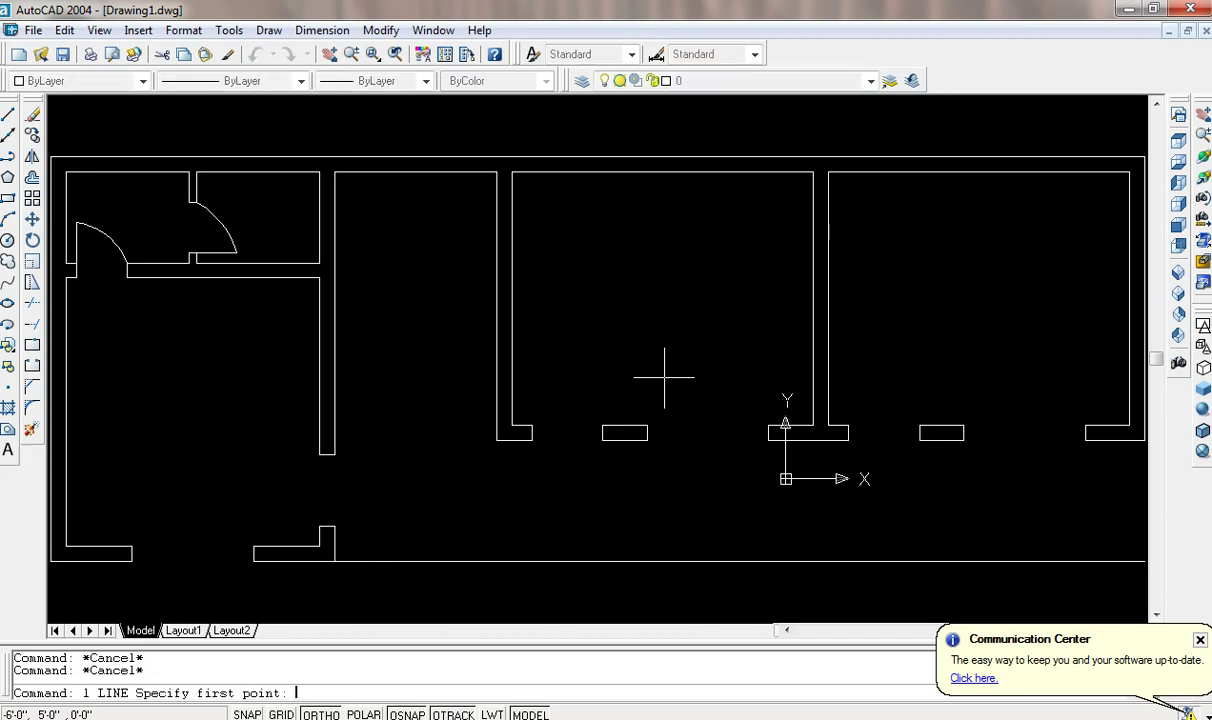
pyautogui.click(532, 425)
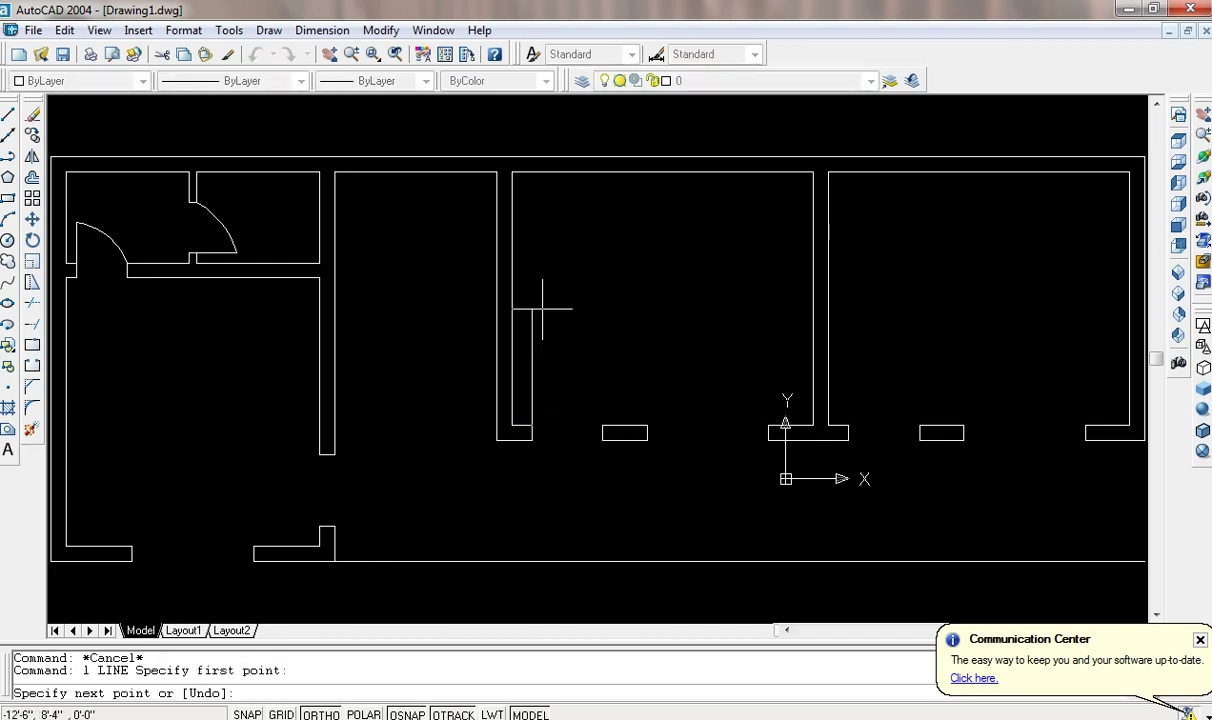
pyautogui.write("2'")
pyautogui.press('Return')
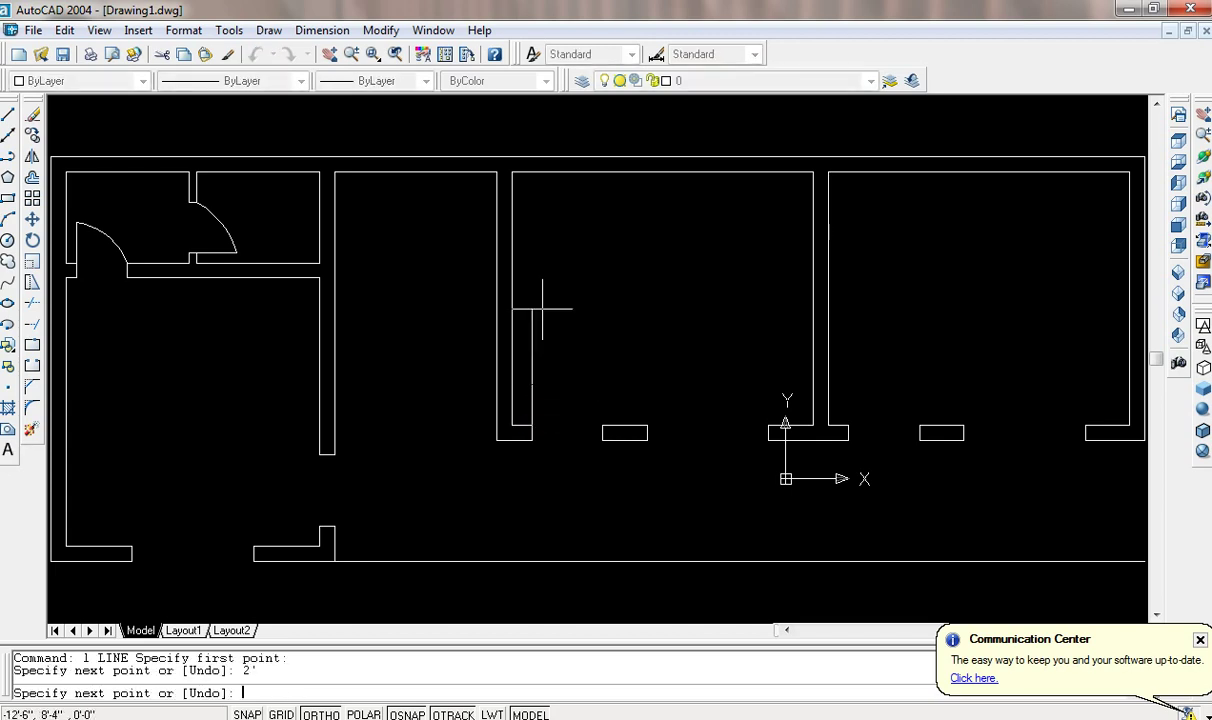
pyautogui.press('Escape')
pyautogui.write('a')
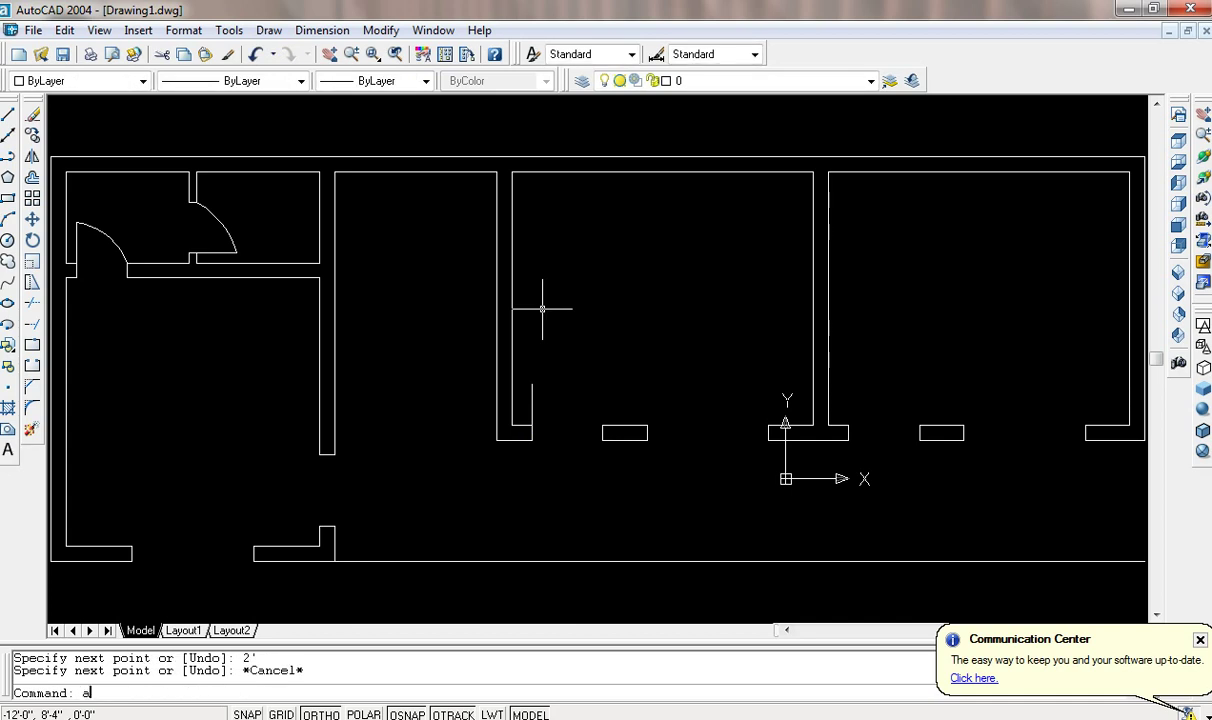
# Draw a 3-point swing arc from the leaf's top to the opposite wall end.
pyautogui.press('Return')
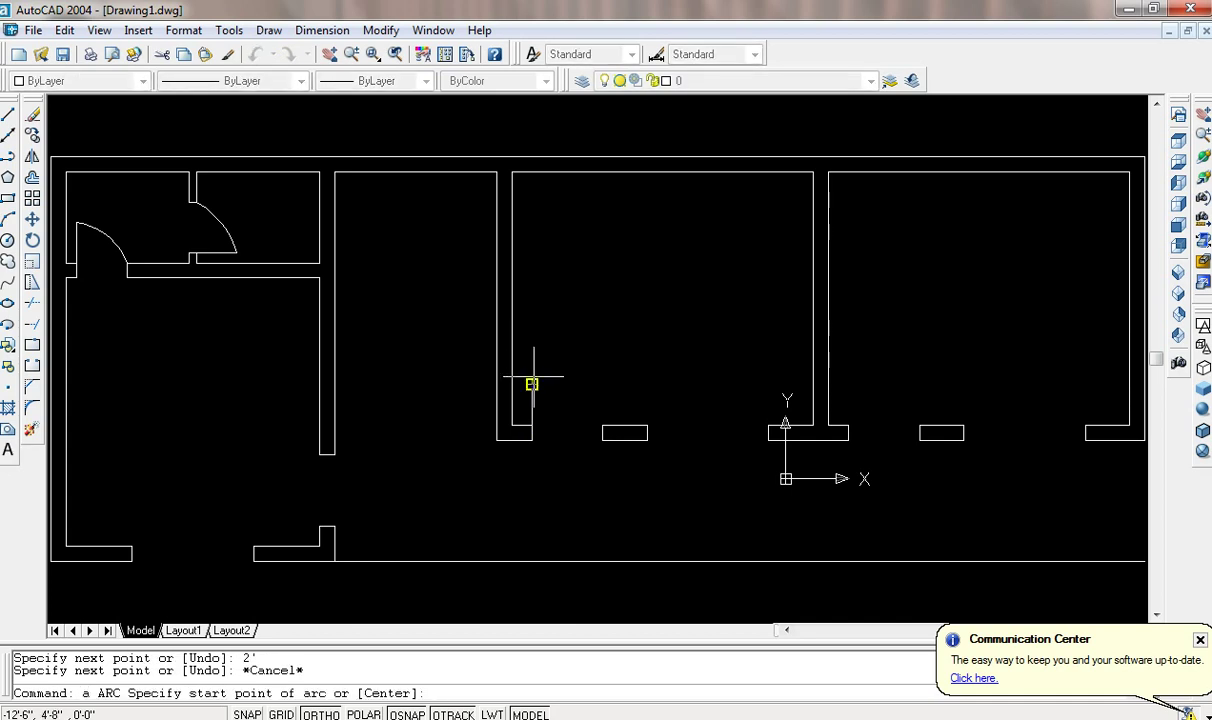
pyautogui.click(532, 384)
pyautogui.click(574, 398)
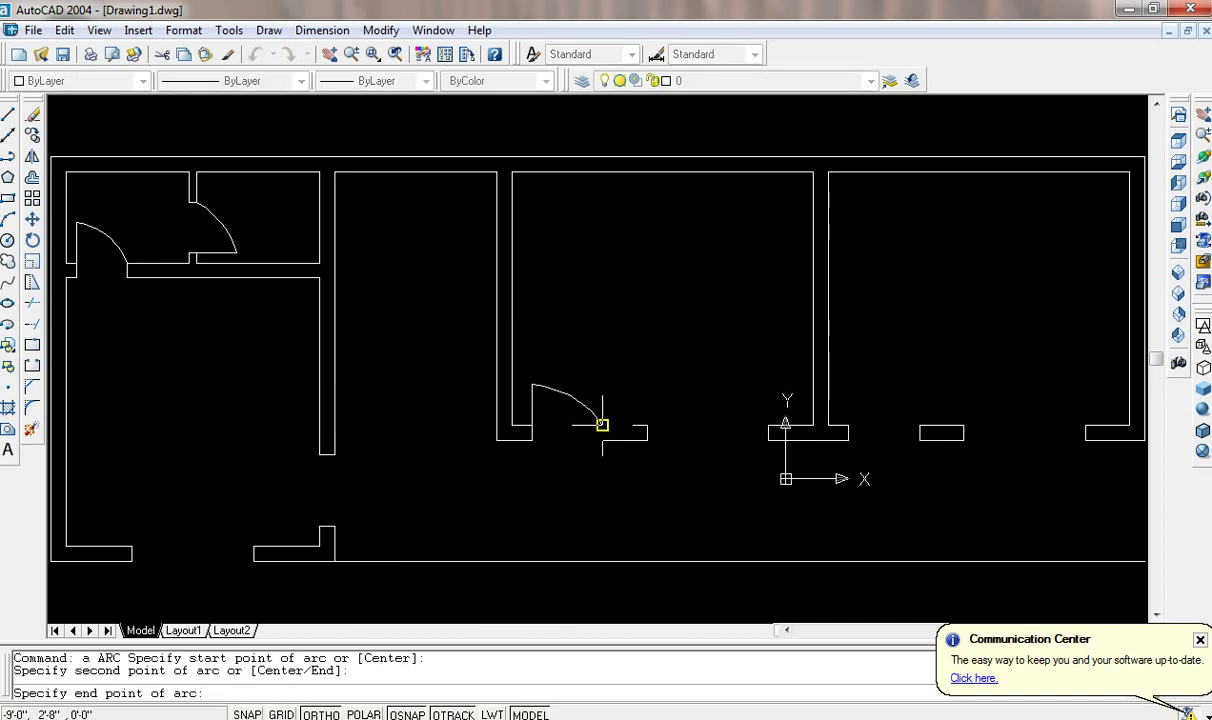
pyautogui.press('Escape')
pyautogui.press('Escape')
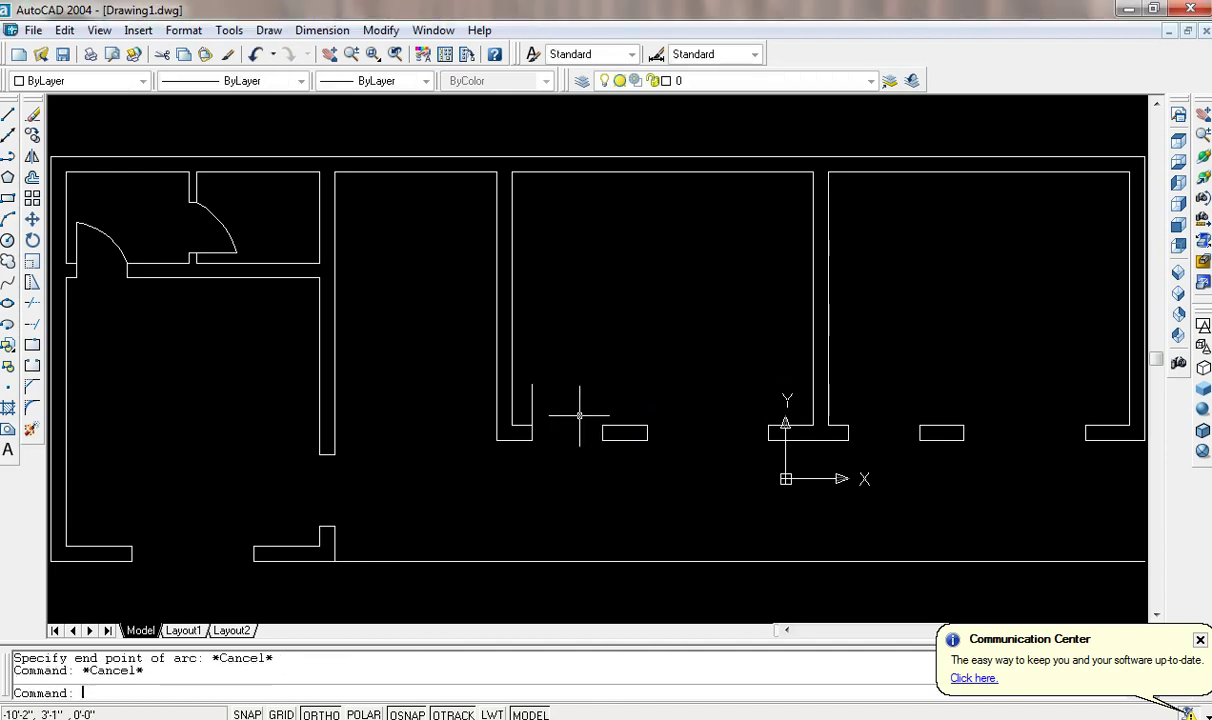
pyautogui.write('a')
pyautogui.press('Return')
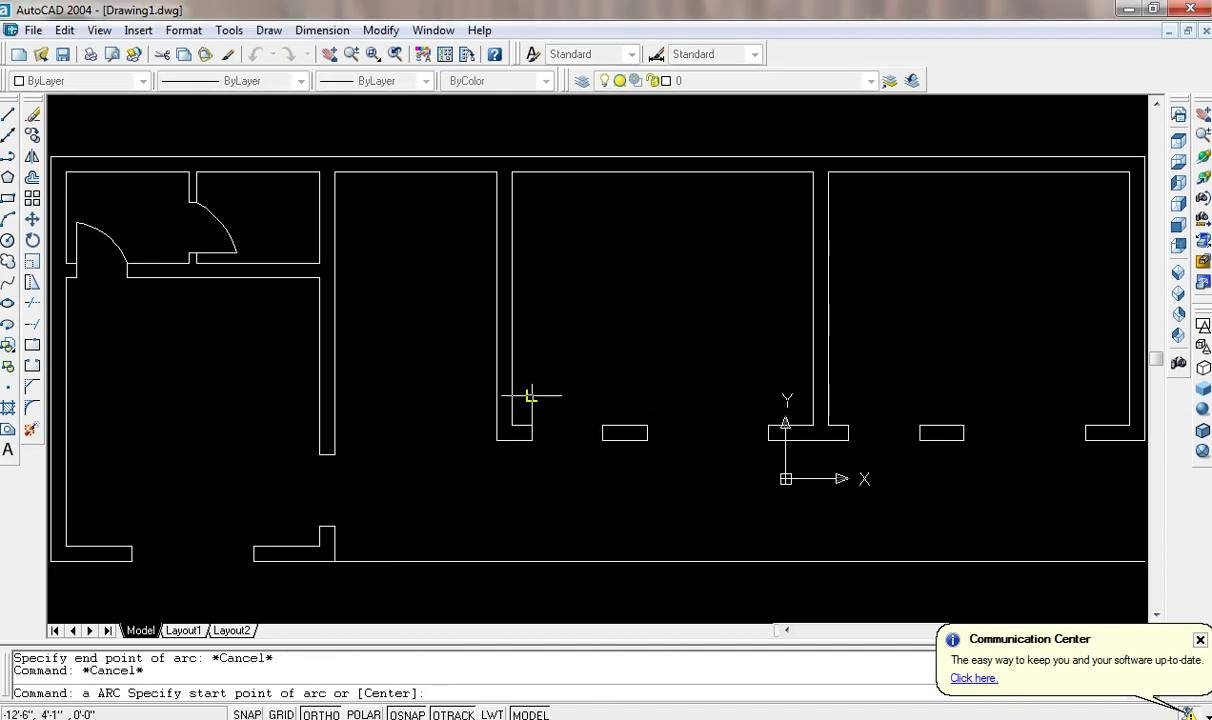
pyautogui.click(531, 384)
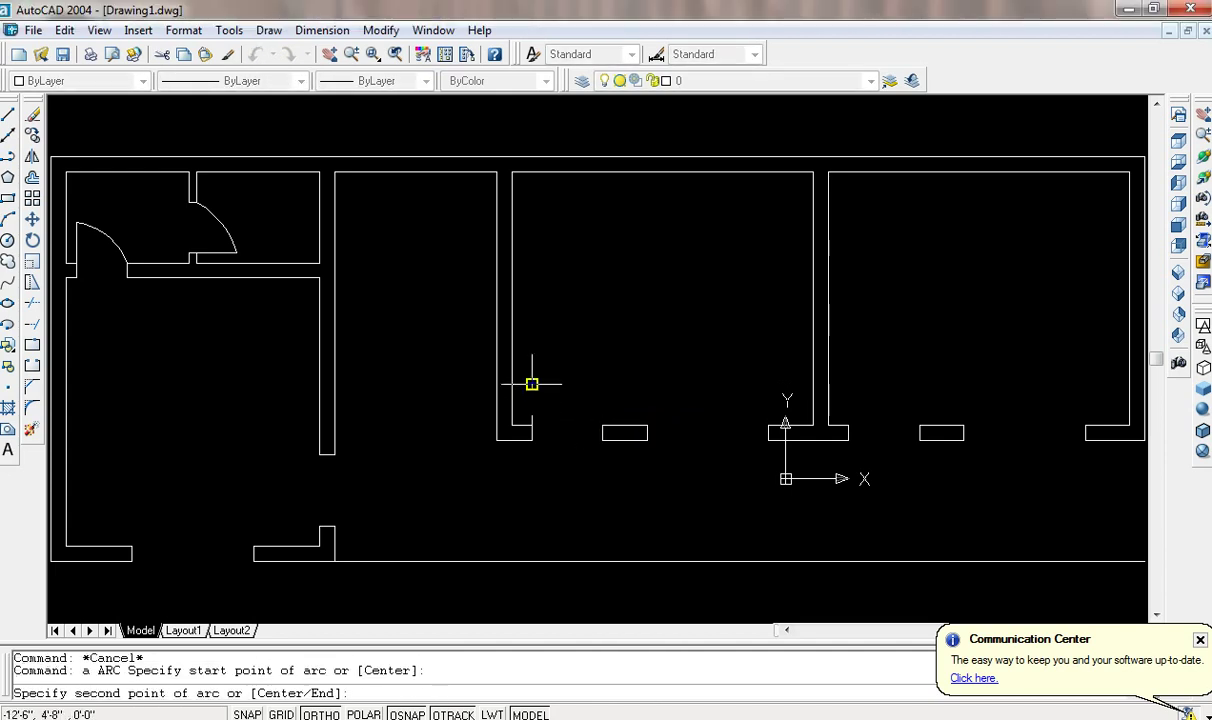
pyautogui.click(589, 381)
pyautogui.click(602, 425)
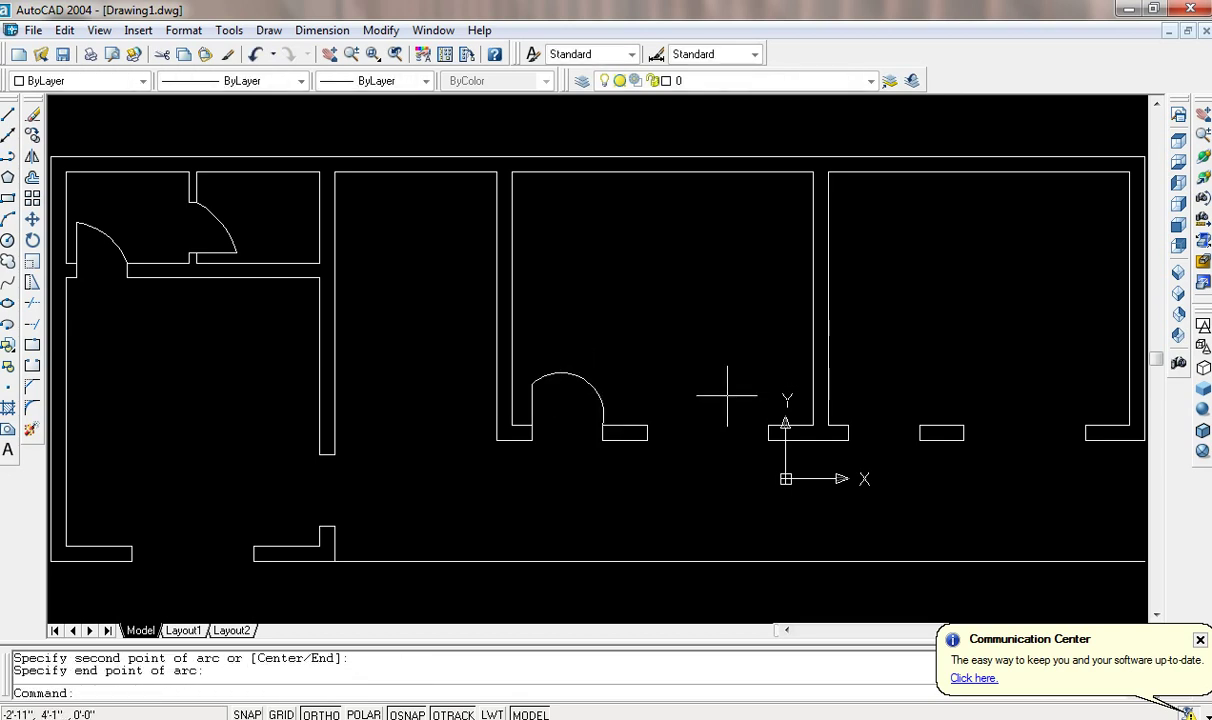
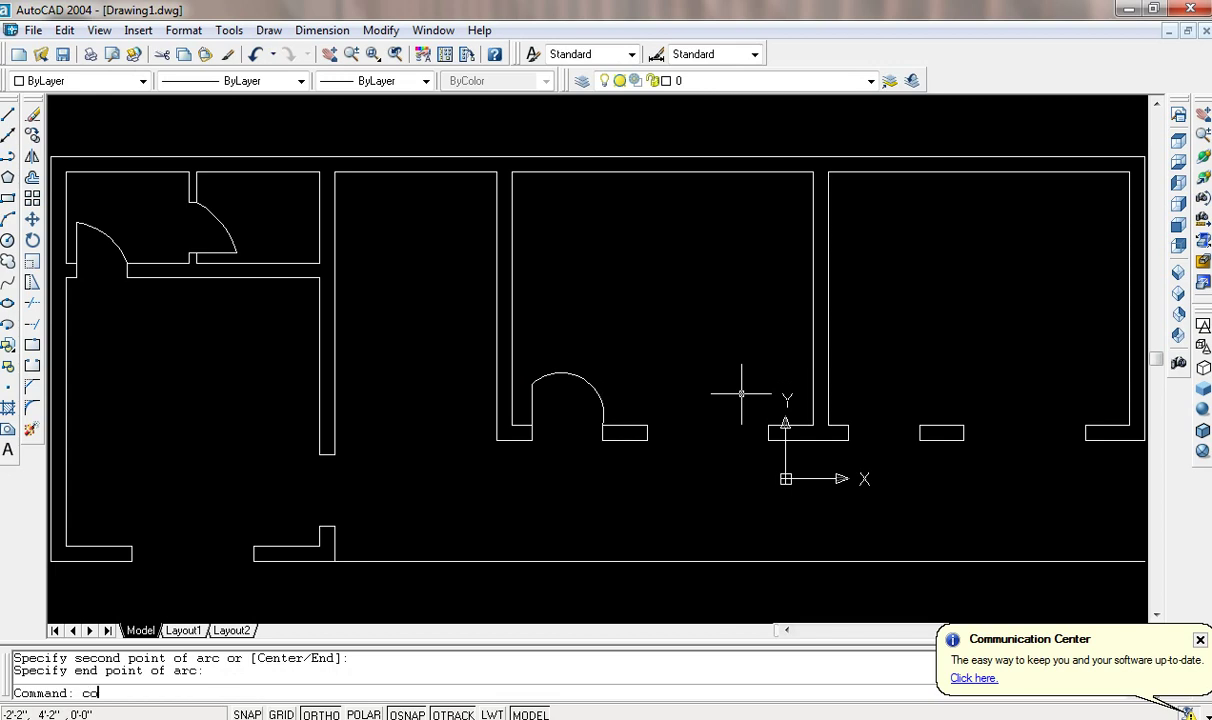
# Copy the middle room's door arc, from its left end, into the right room's doorway.
pyautogui.press('Return')
pyautogui.click(611, 341)
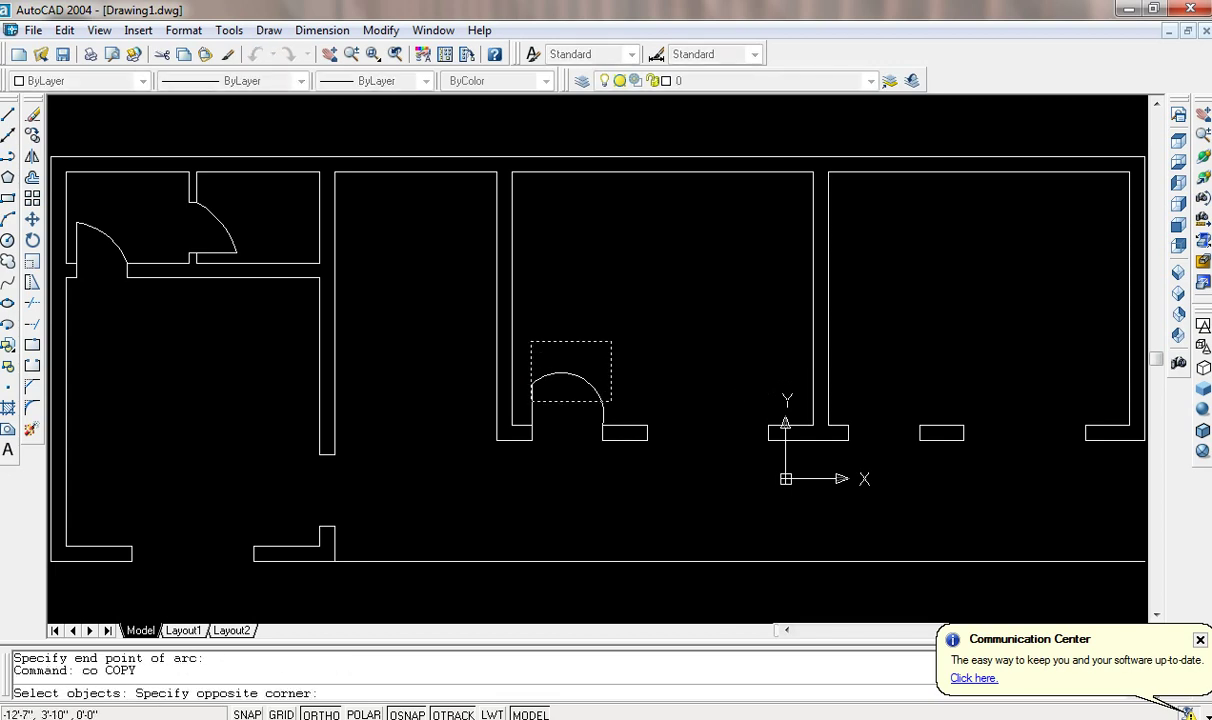
pyautogui.click(530, 406)
pyautogui.press('Return')
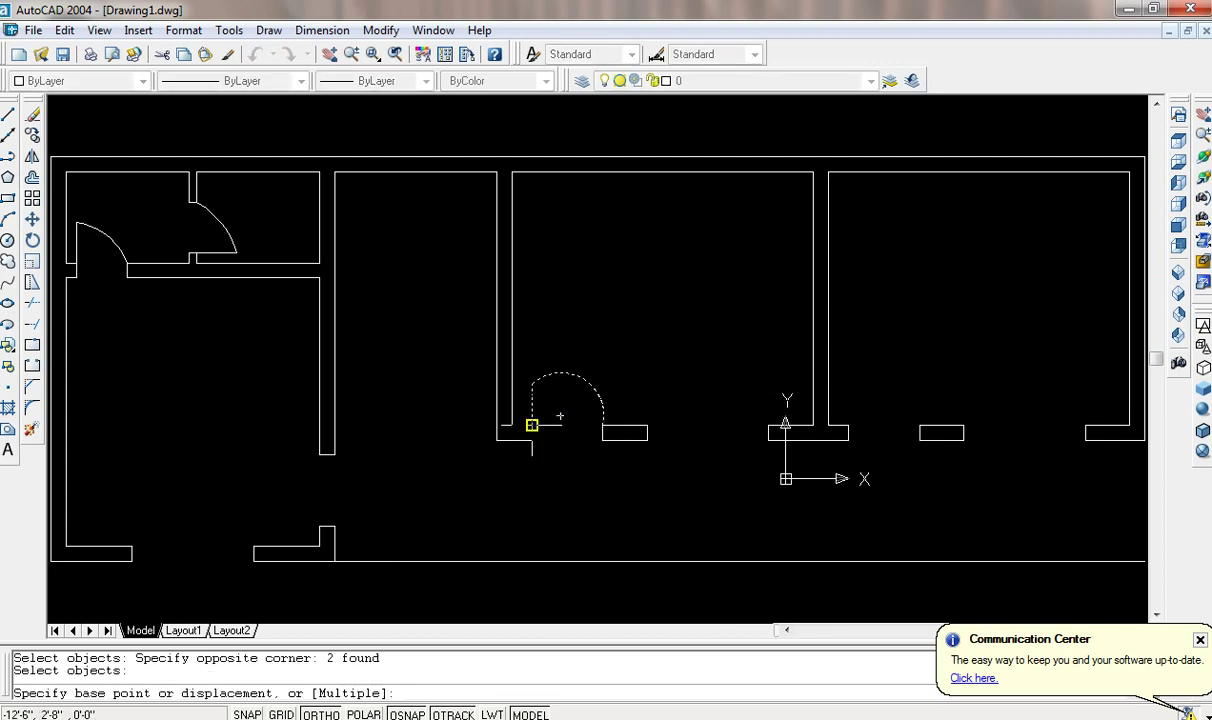
pyautogui.click(532, 425)
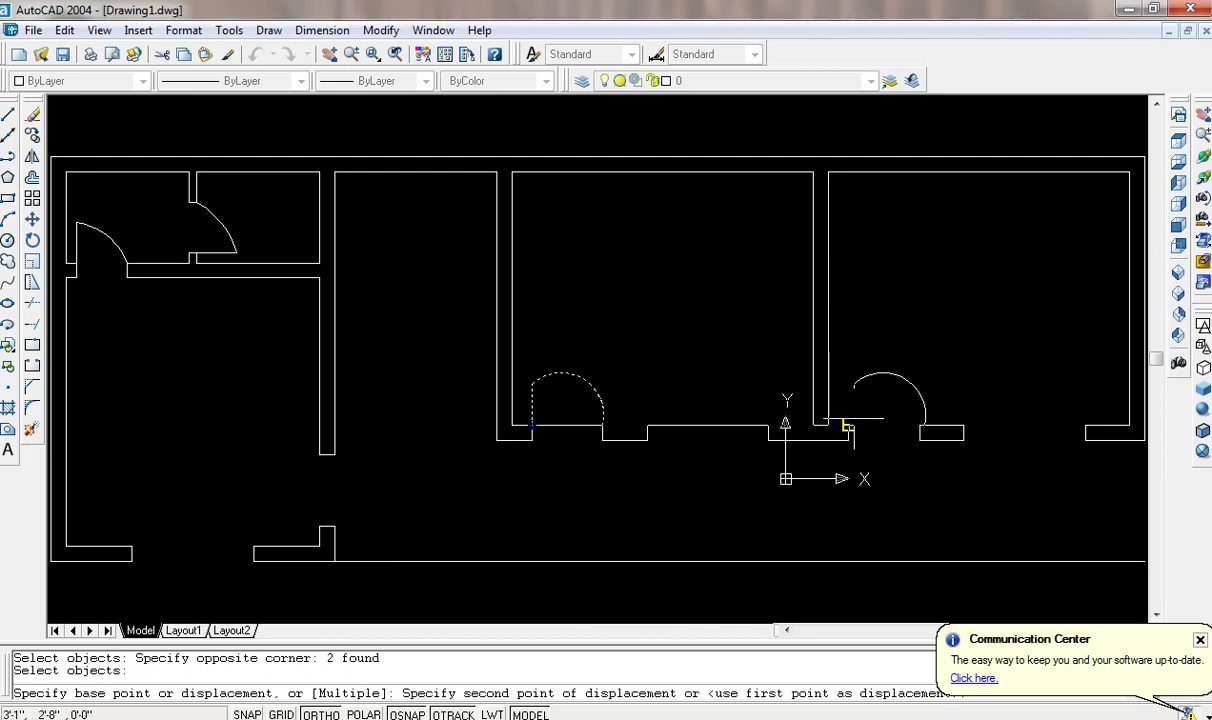
pyautogui.click(848, 425)
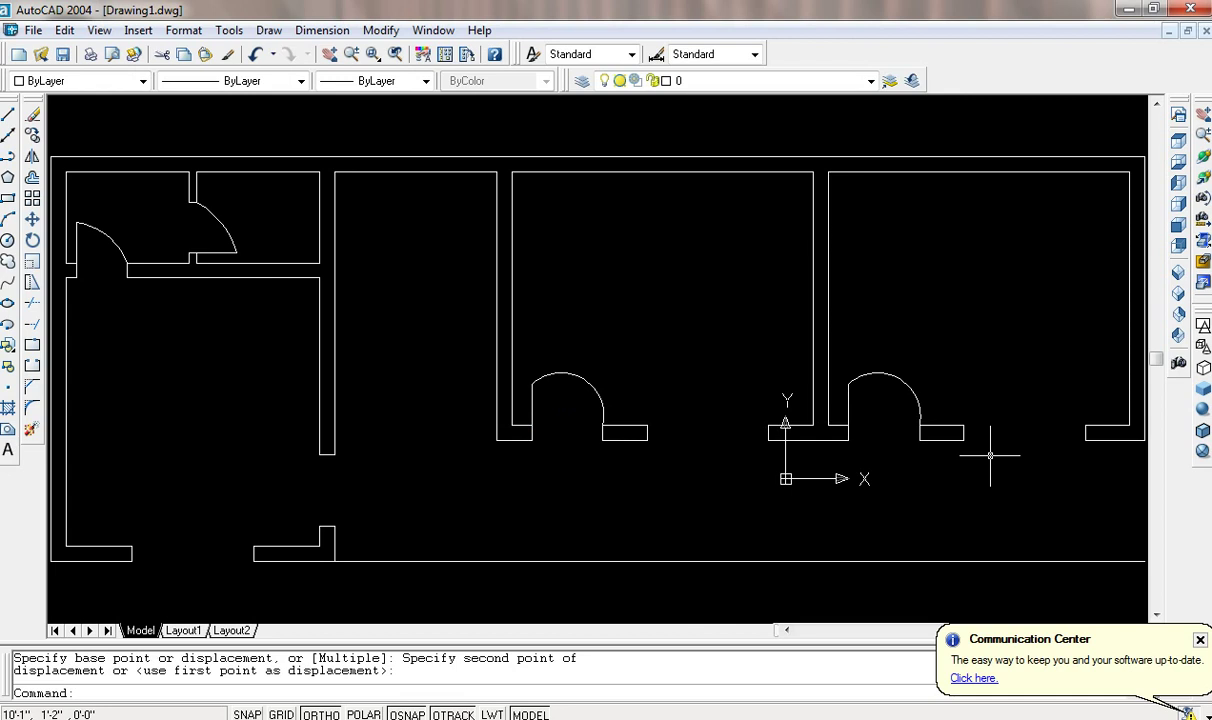
pyautogui.write('l')
pyautogui.press('Return')
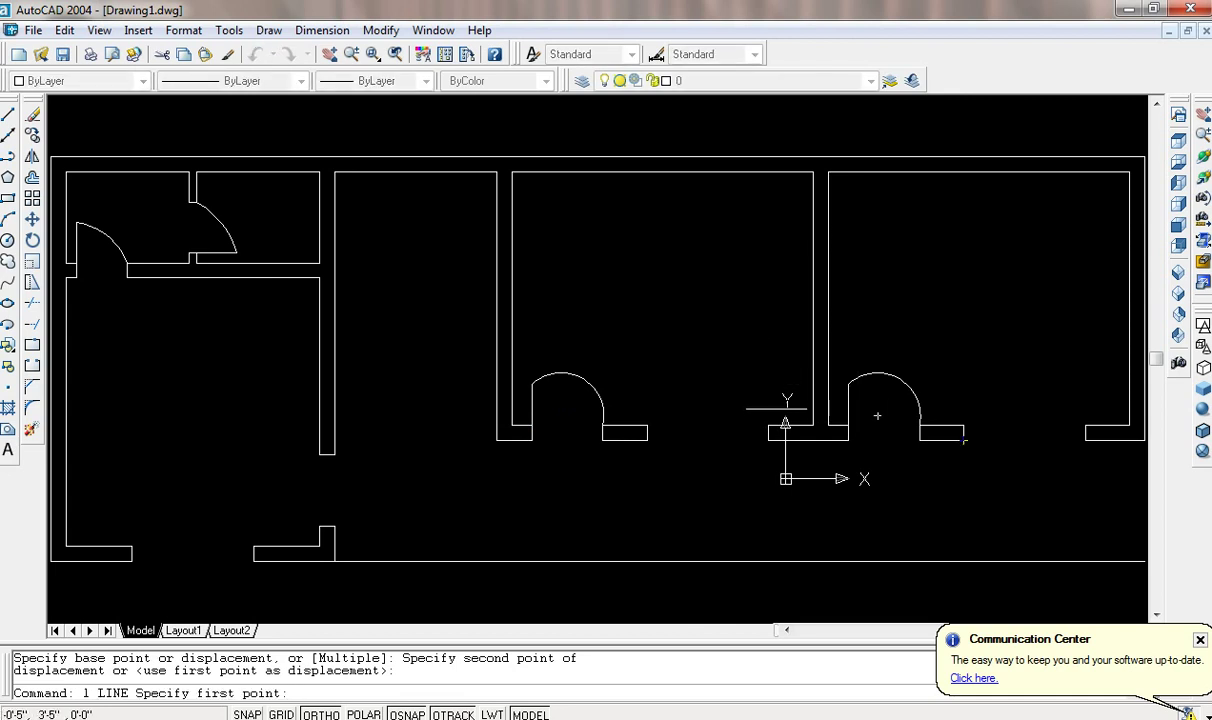
# Draw a wall line closing the gap beside the middle room's door.
pyautogui.click(768, 425)
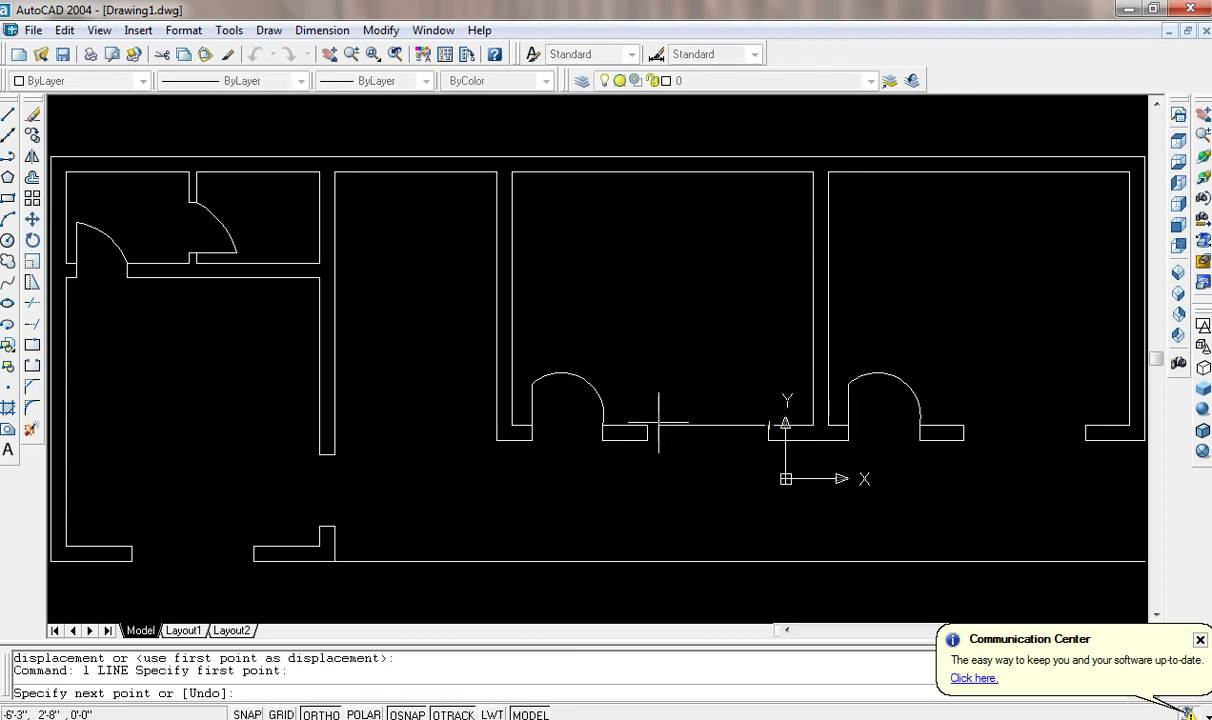
pyautogui.click(647, 425)
pyautogui.rightClick(647, 425)
pyautogui.click(697, 434)
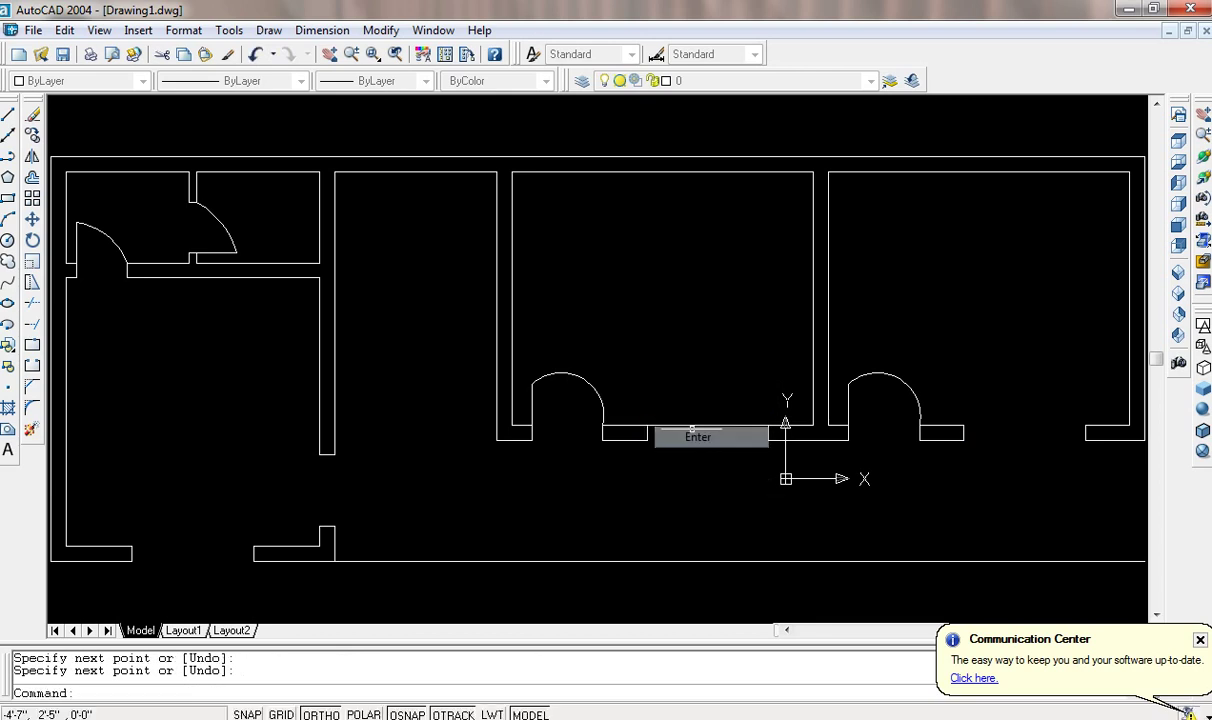
# Close the wall gap beside the right room's door with a line.
pyautogui.rightClick(926, 330)
pyautogui.click(935, 338)
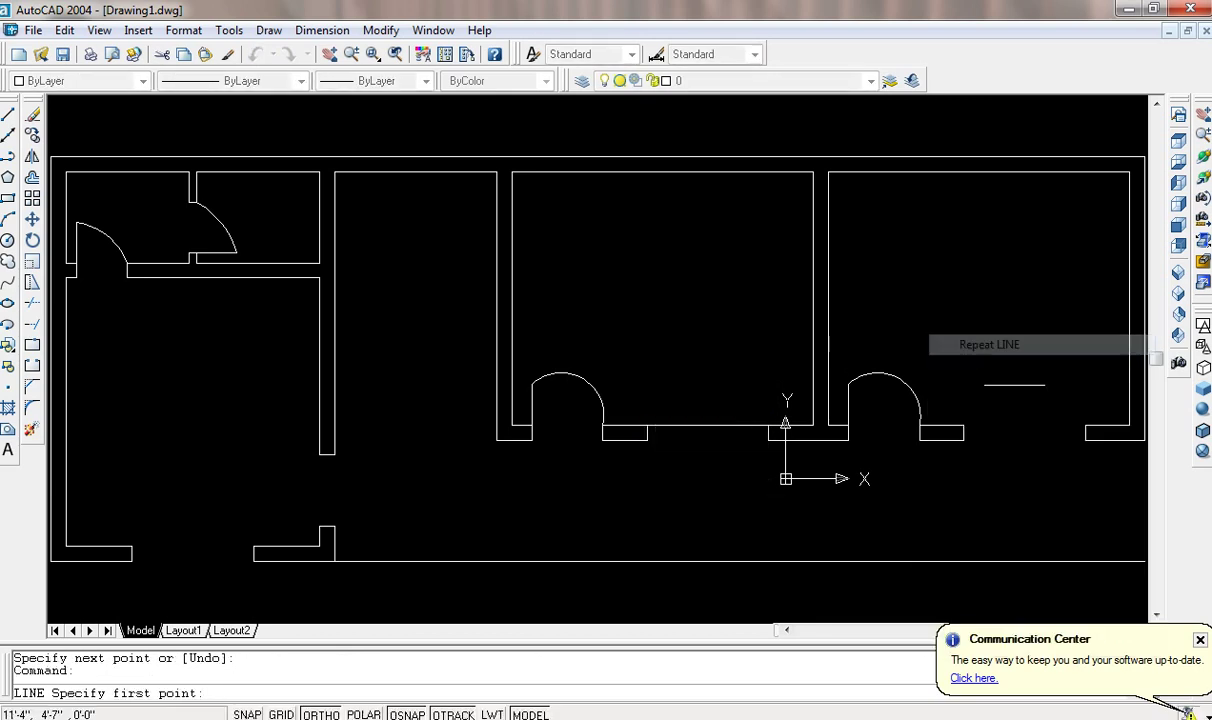
pyautogui.click(1085, 425)
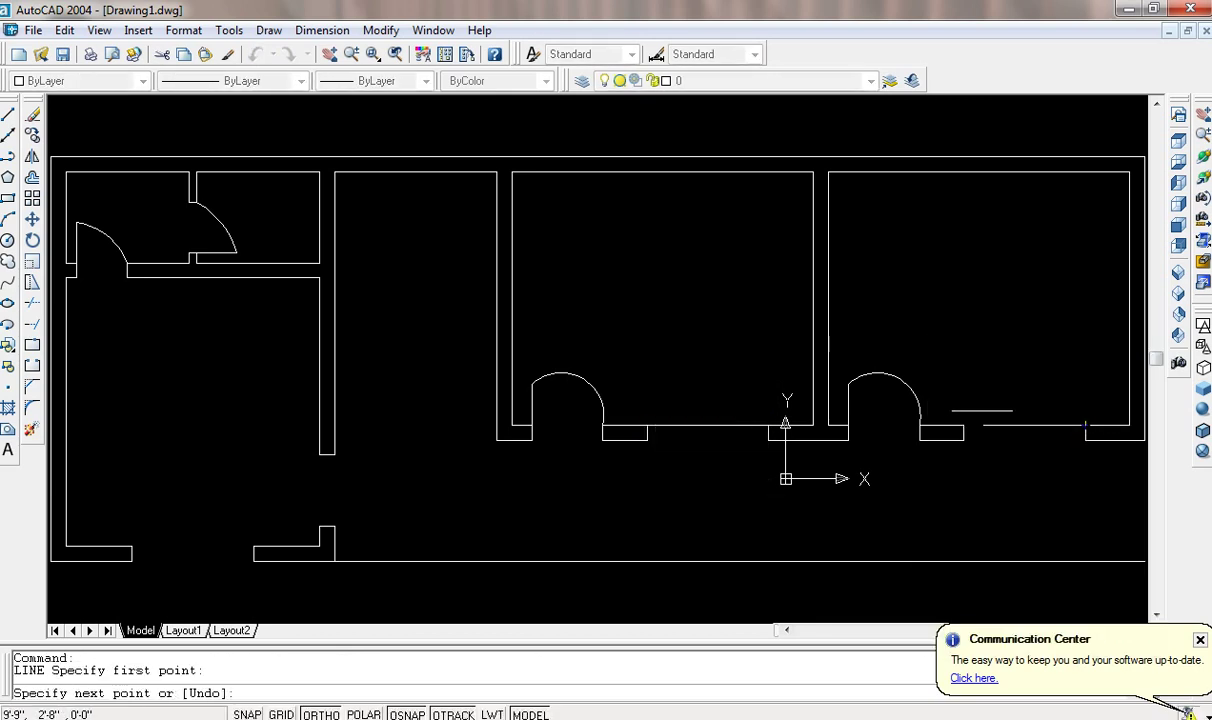
pyautogui.click(962, 425)
pyautogui.rightClick(962, 425)
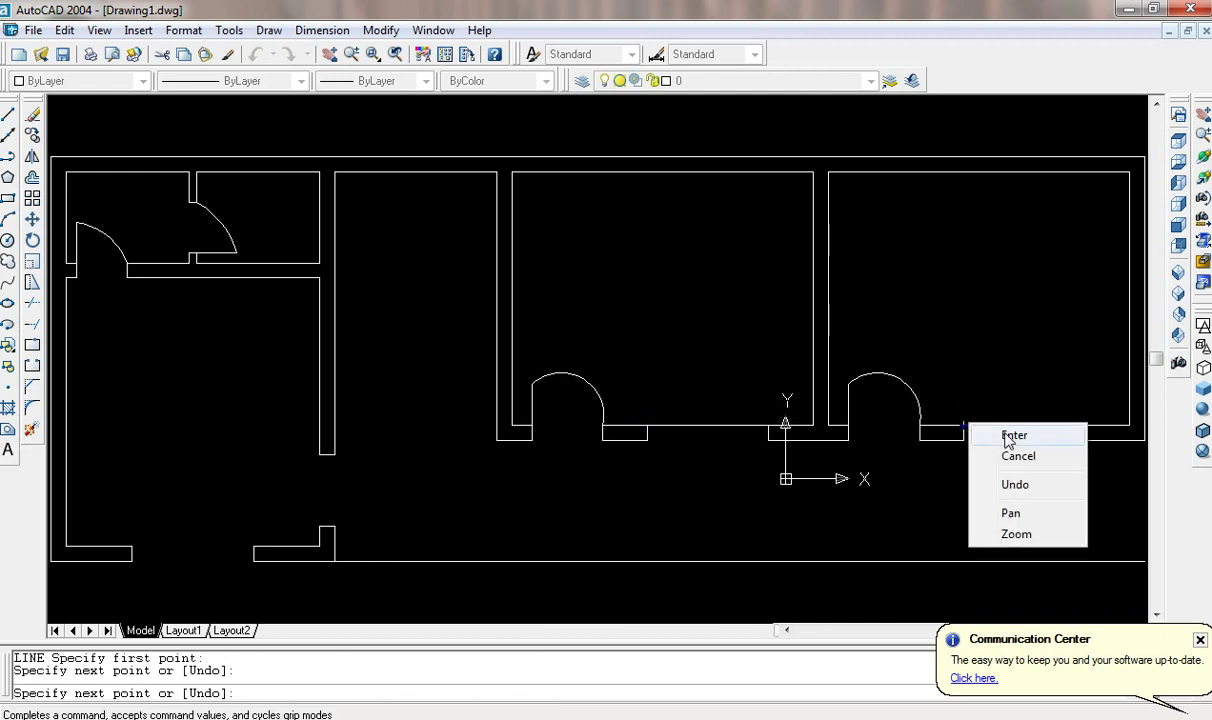
pyautogui.click(1006, 433)
# Close the gap in the bottom wall with a straight line.
pyautogui.rightClick(711, 462)
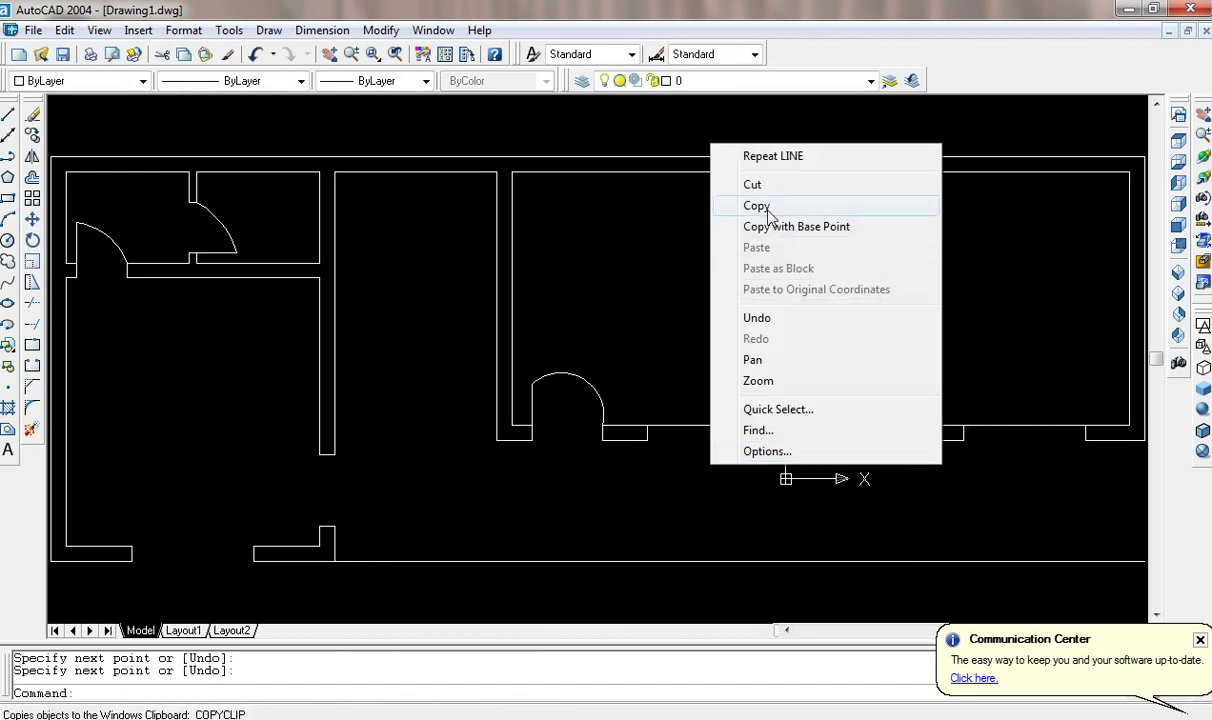
pyautogui.click(774, 156)
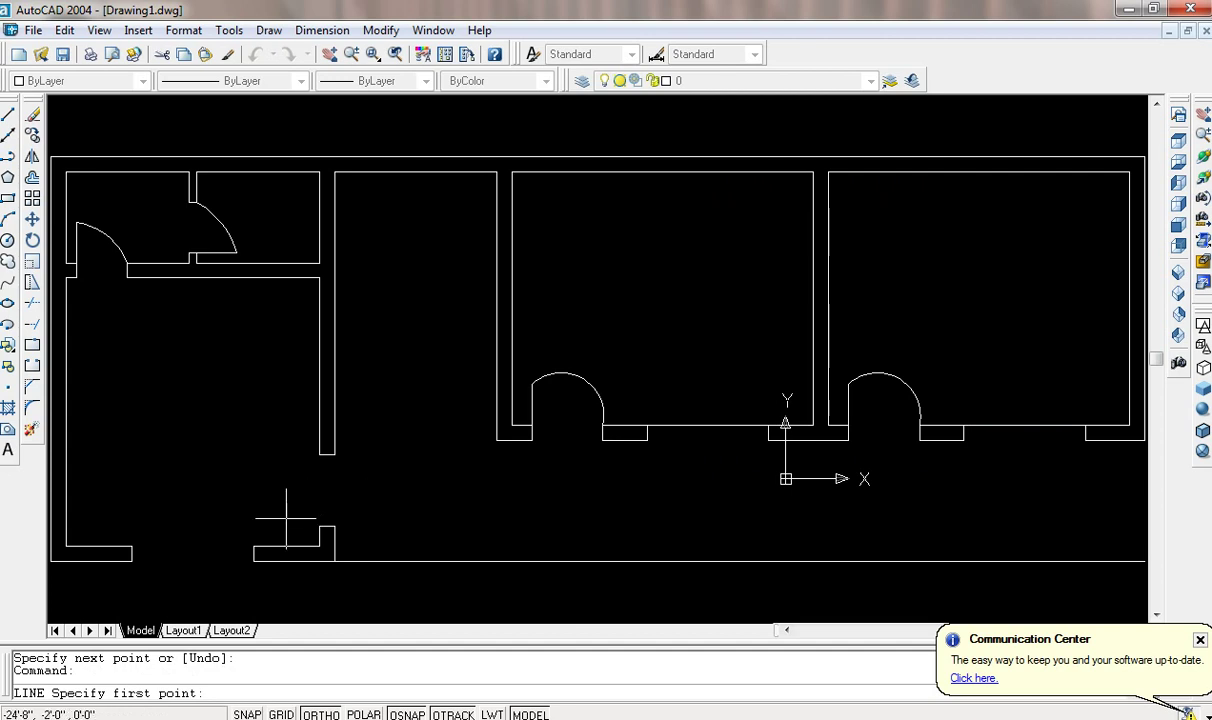
pyautogui.click(251, 548)
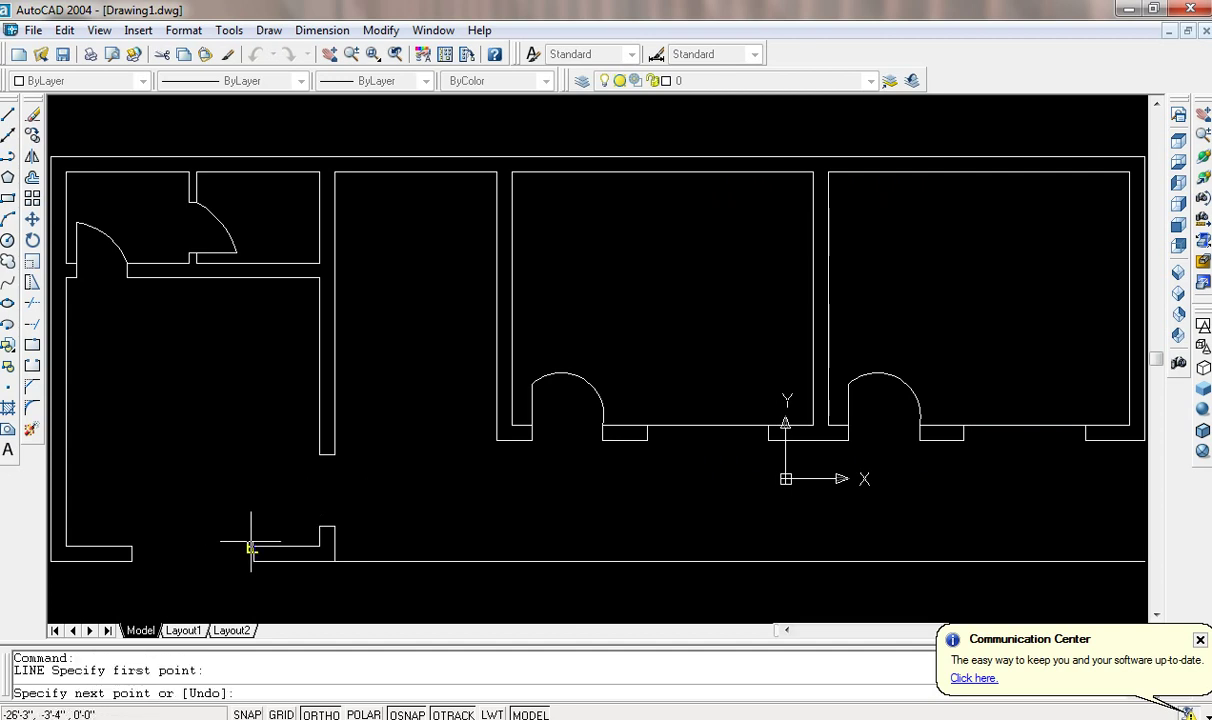
pyautogui.click(131, 547)
pyautogui.rightClick(131, 548)
pyautogui.click(182, 580)
pyautogui.write('c')
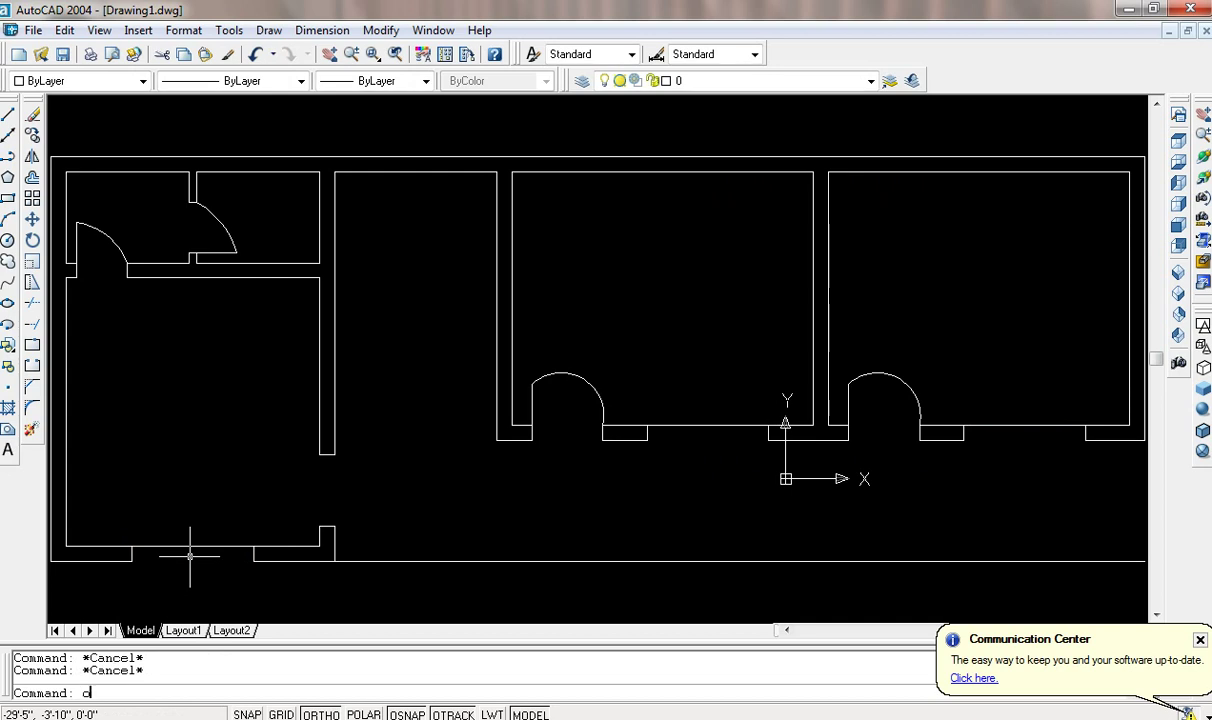
# Offset the bottom wall gap line 3 units repeatedly to form a window.
pyautogui.press('Return')
pyautogui.write('3')
pyautogui.press('Return')
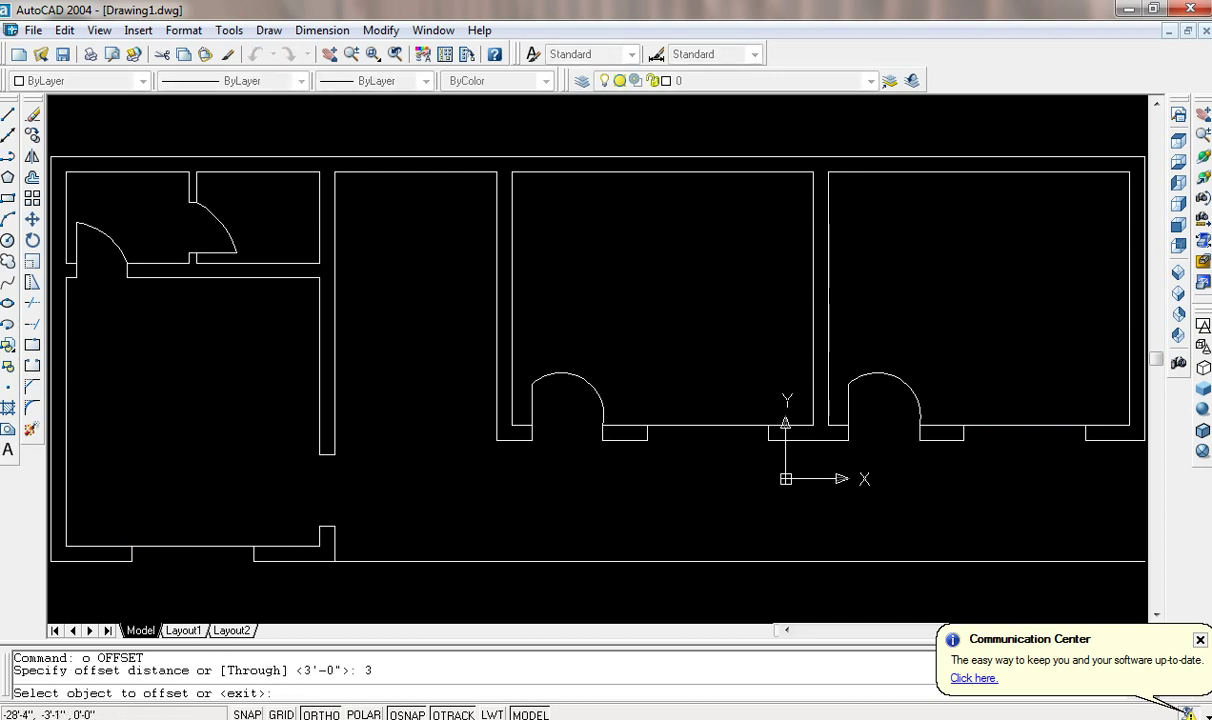
pyautogui.click(213, 546)
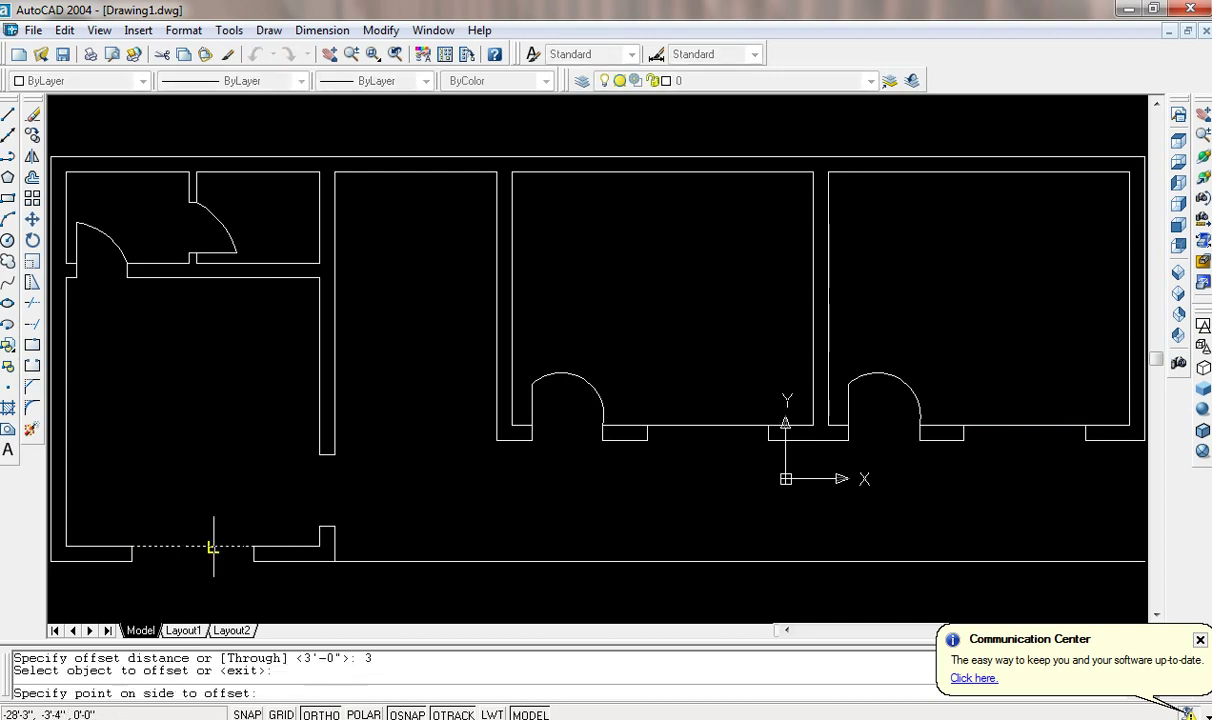
pyautogui.click(211, 605)
pyautogui.click(203, 551)
pyautogui.click(203, 556)
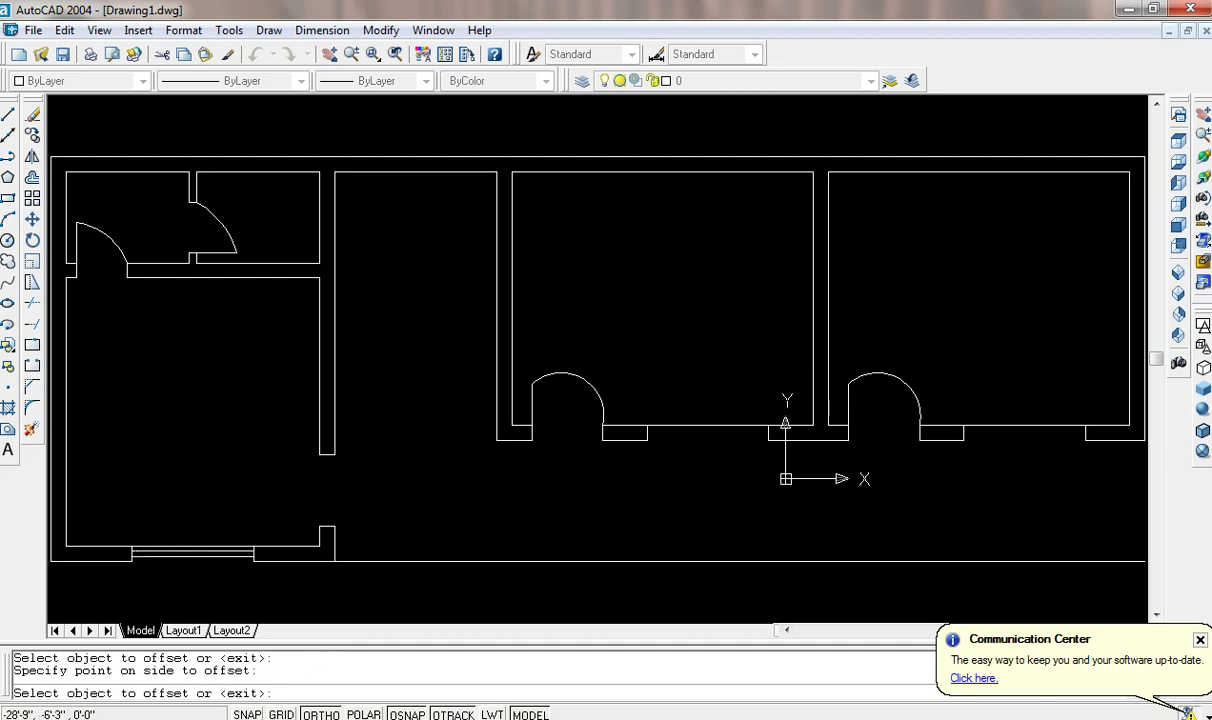
pyautogui.click(192, 555)
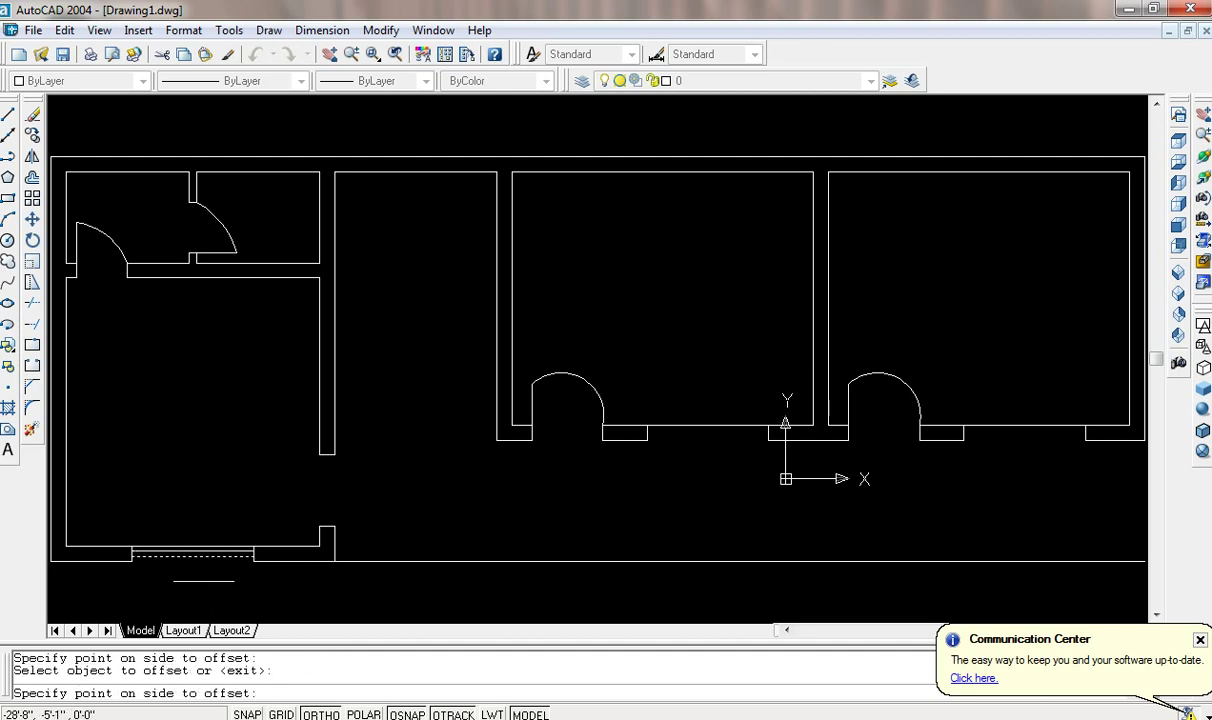
pyautogui.click(204, 582)
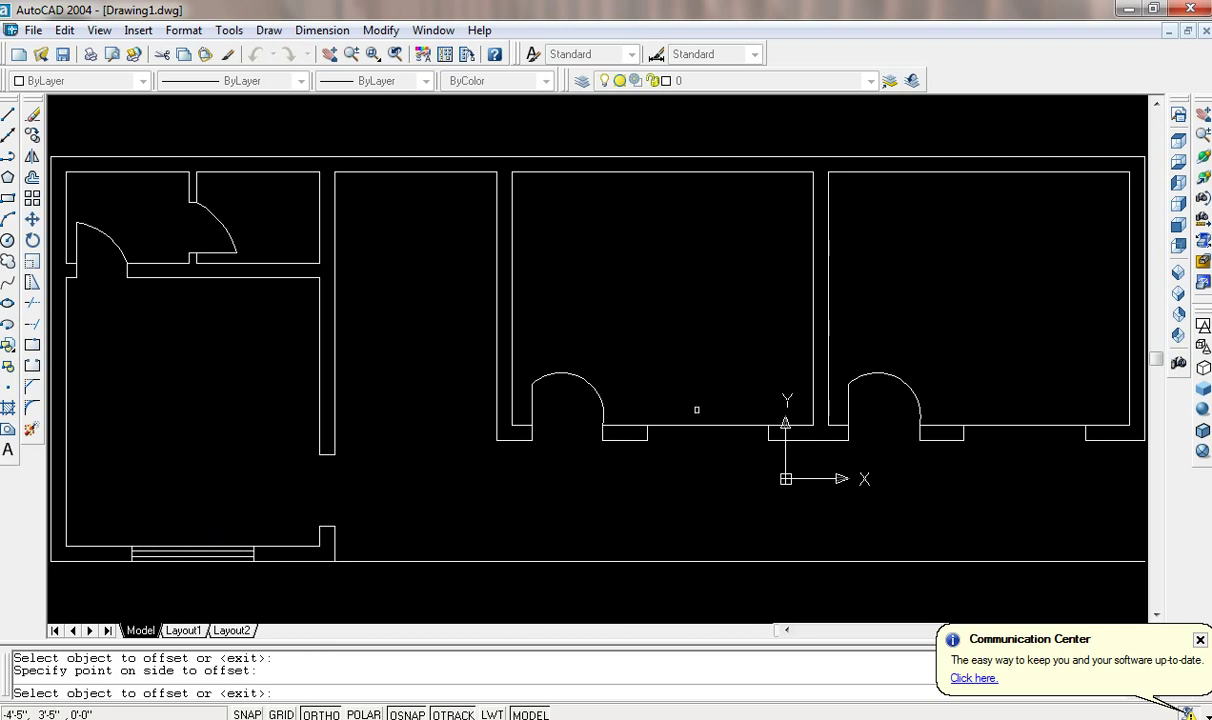
# Add three 3-inch offset window lines at the middle room's wall gap.
pyautogui.click(697, 422)
pyautogui.click(697, 493)
pyautogui.click(690, 432)
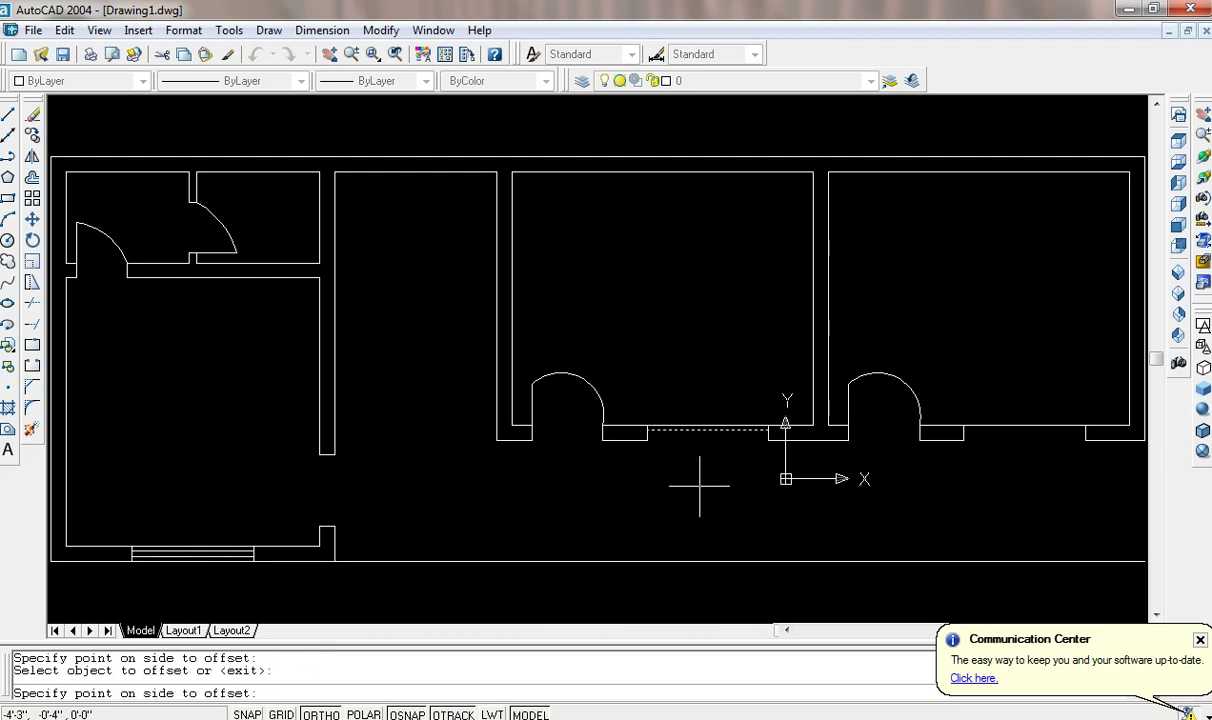
pyautogui.click(663, 460)
pyautogui.click(697, 434)
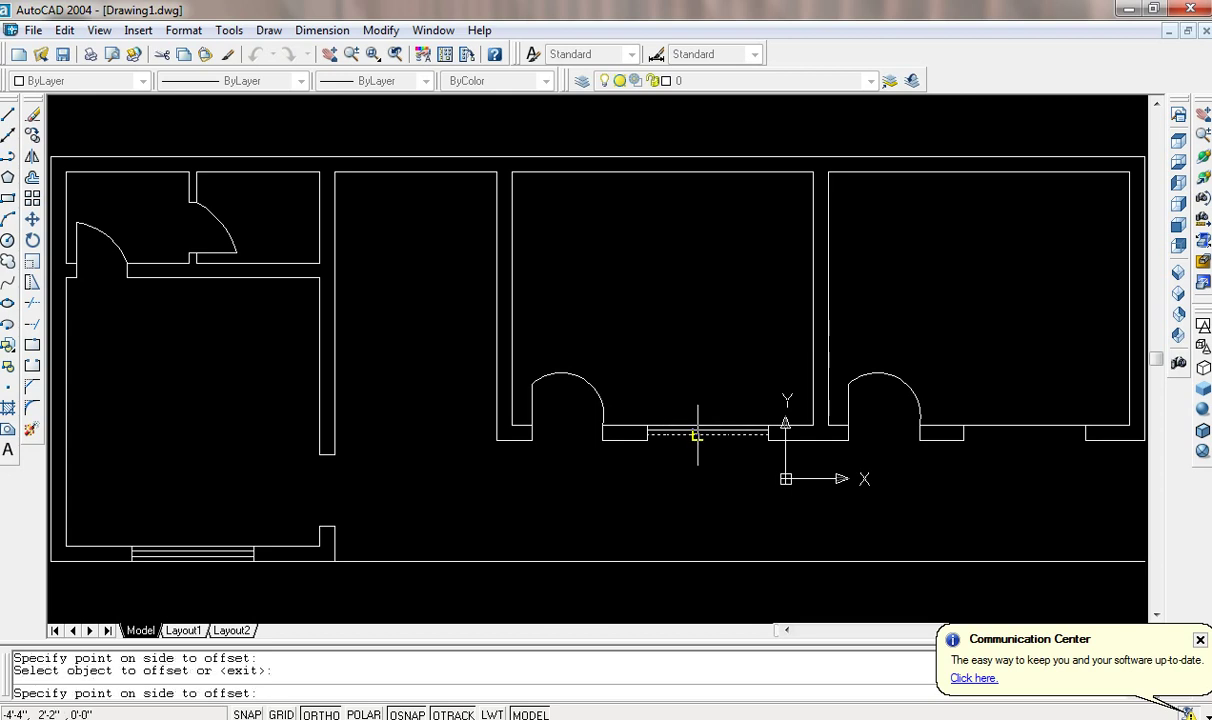
pyautogui.click(702, 490)
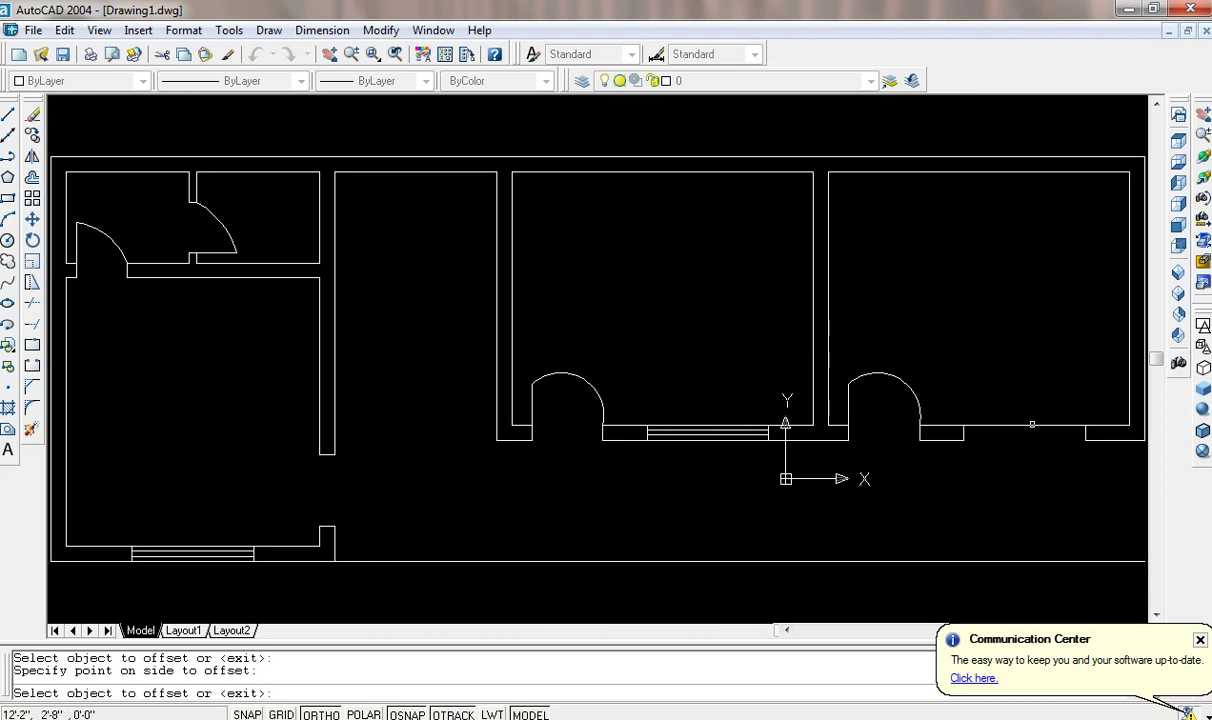
# Add three 3-inch offset window lines at the right room's wall gap.
pyautogui.click(978, 410)
pyautogui.click(1032, 480)
pyautogui.click(965, 431)
pyautogui.click(1015, 492)
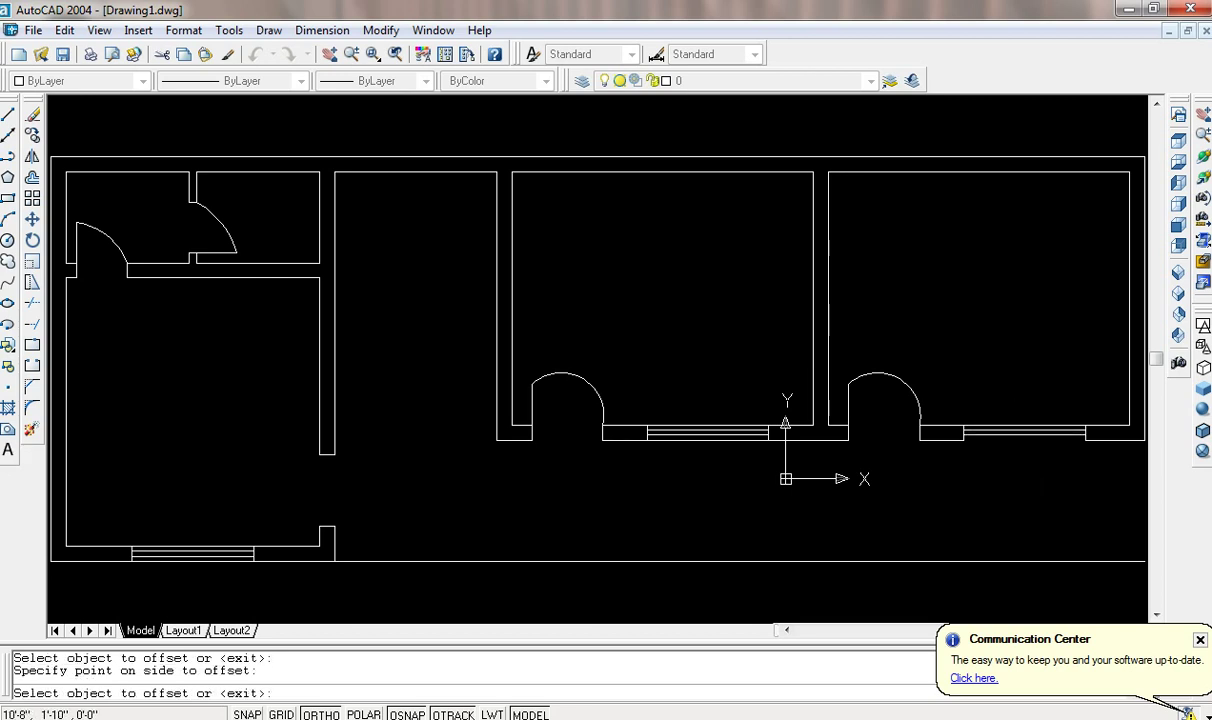
pyautogui.click(1001, 434)
pyautogui.click(1000, 511)
pyautogui.press('Escape')
pyautogui.press('Escape')
pyautogui.press('Escape')
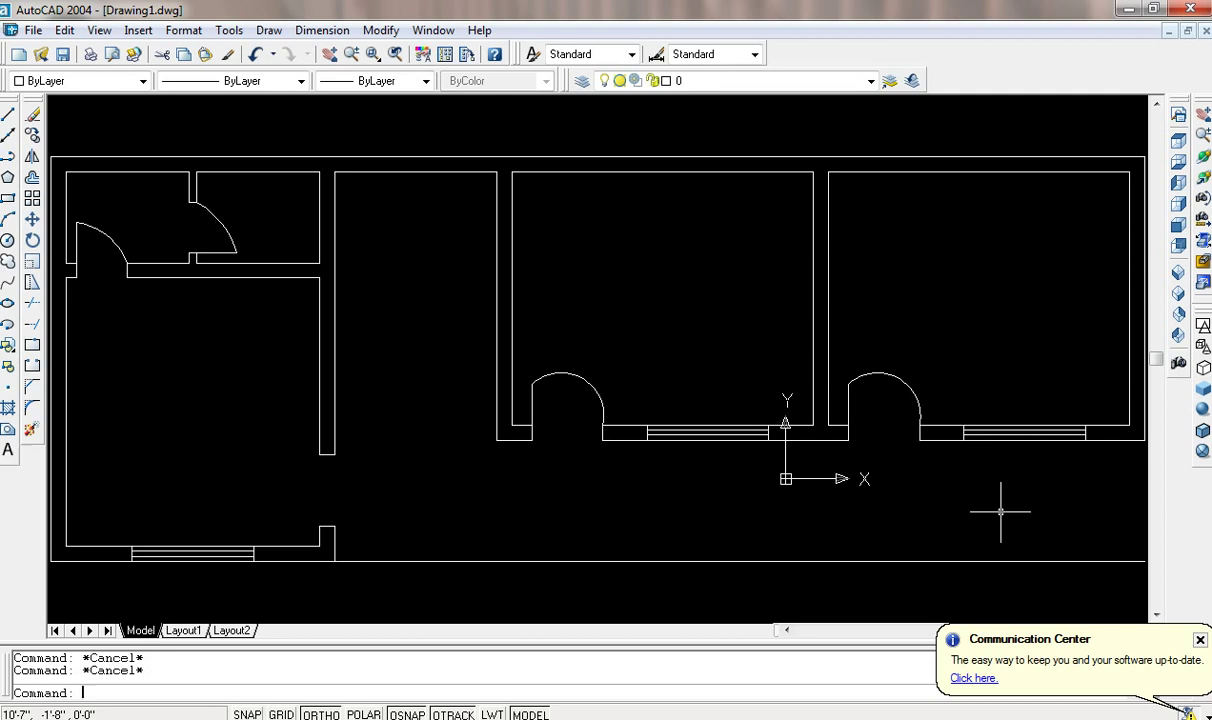
pyautogui.write('l')
# Draw a 2-foot line from the bottom wall corner.
pyautogui.press('Return')
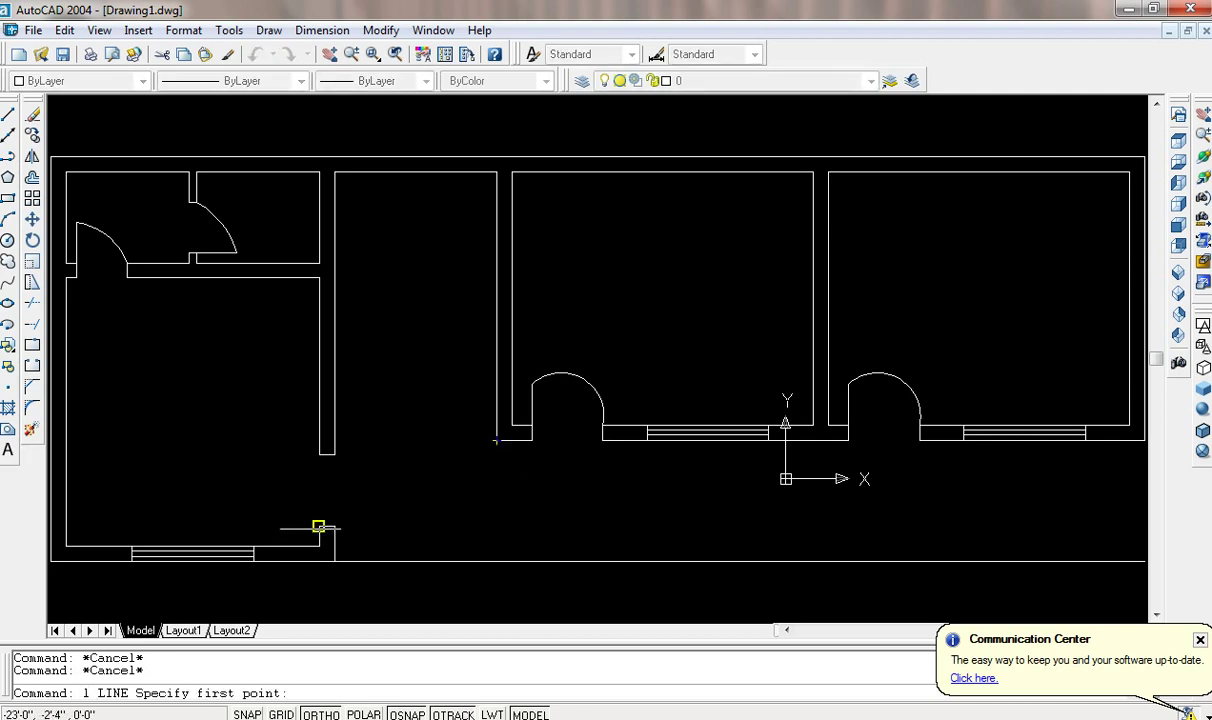
pyautogui.click(319, 526)
pyautogui.write("2'")
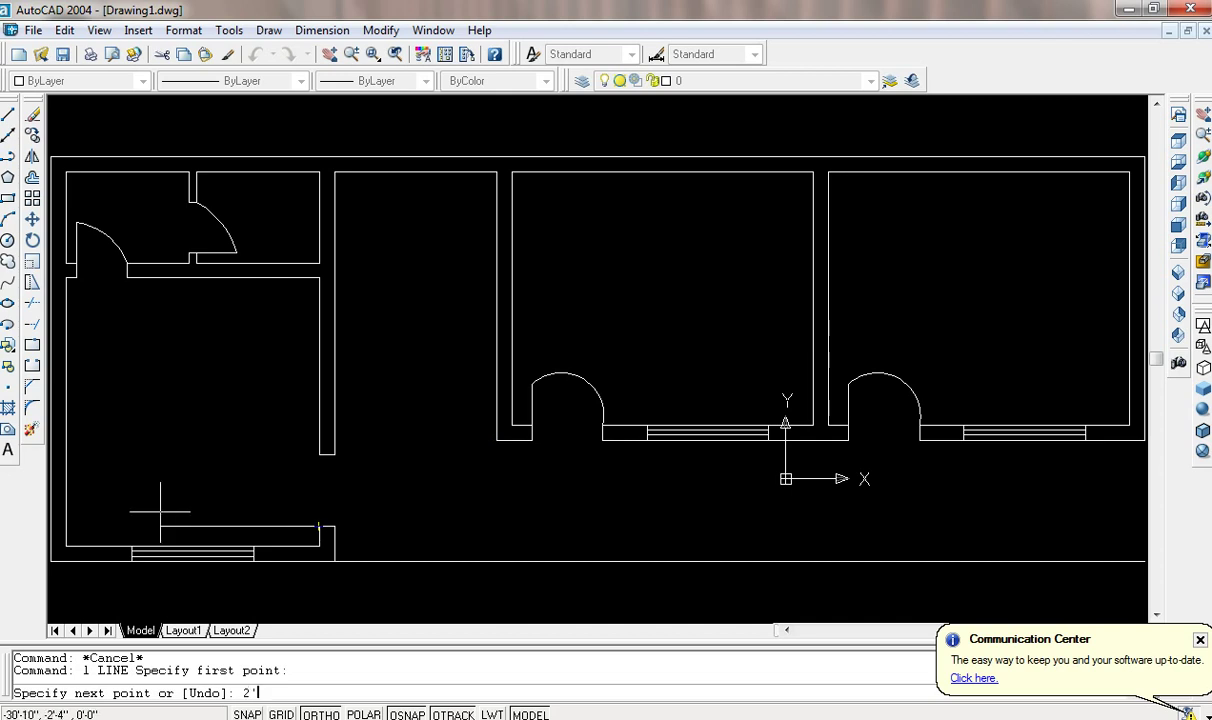
pyautogui.press('Return')
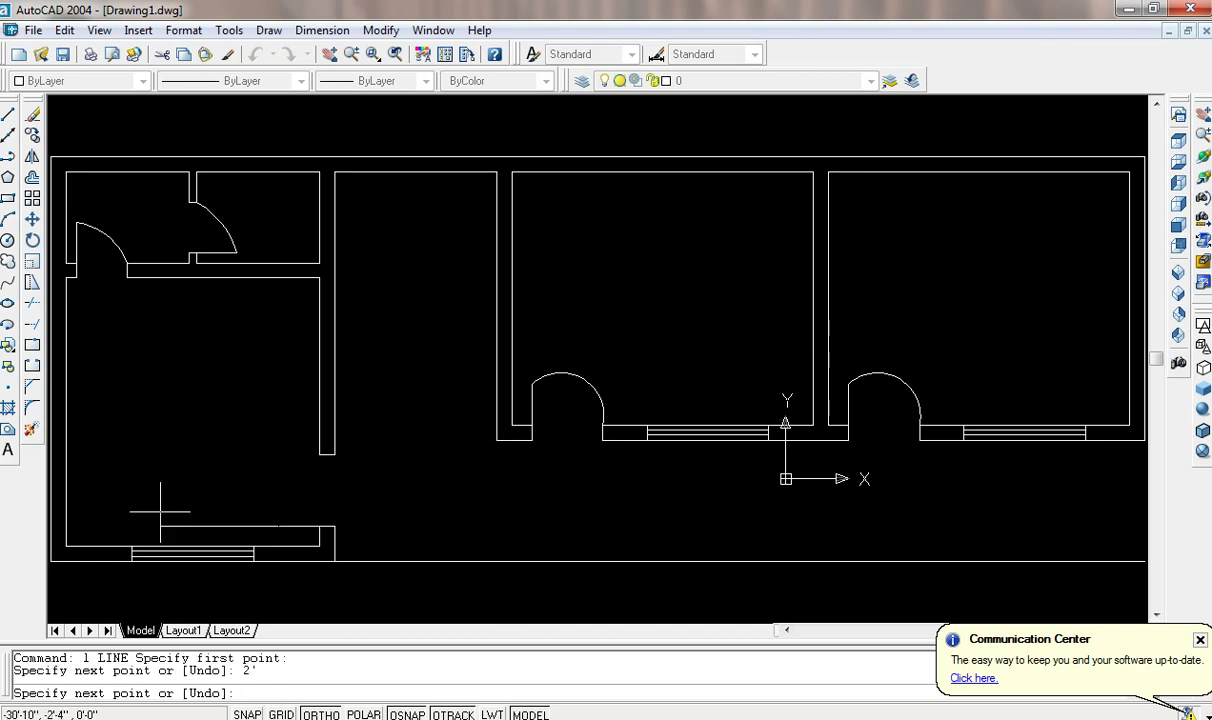
pyautogui.press('Escape')
# Draw the door swing arc from one wall end, through a midpoint, to the other wall end.
pyautogui.press('Return')
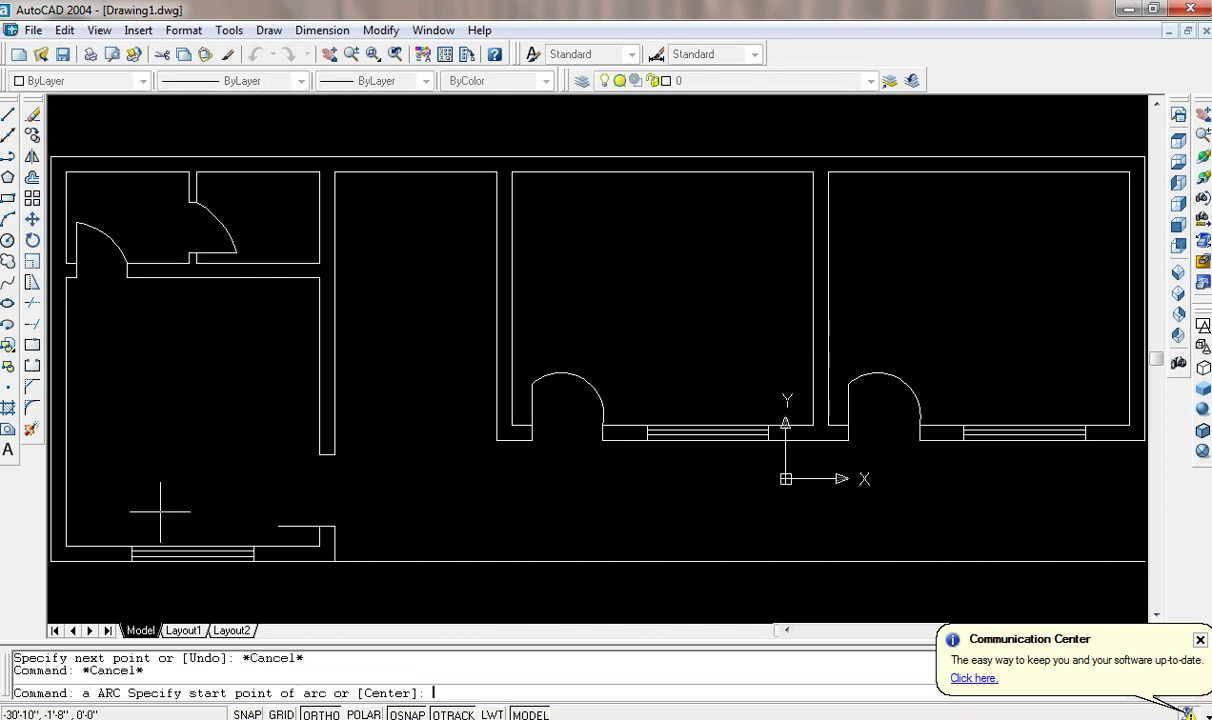
pyautogui.click(279, 518)
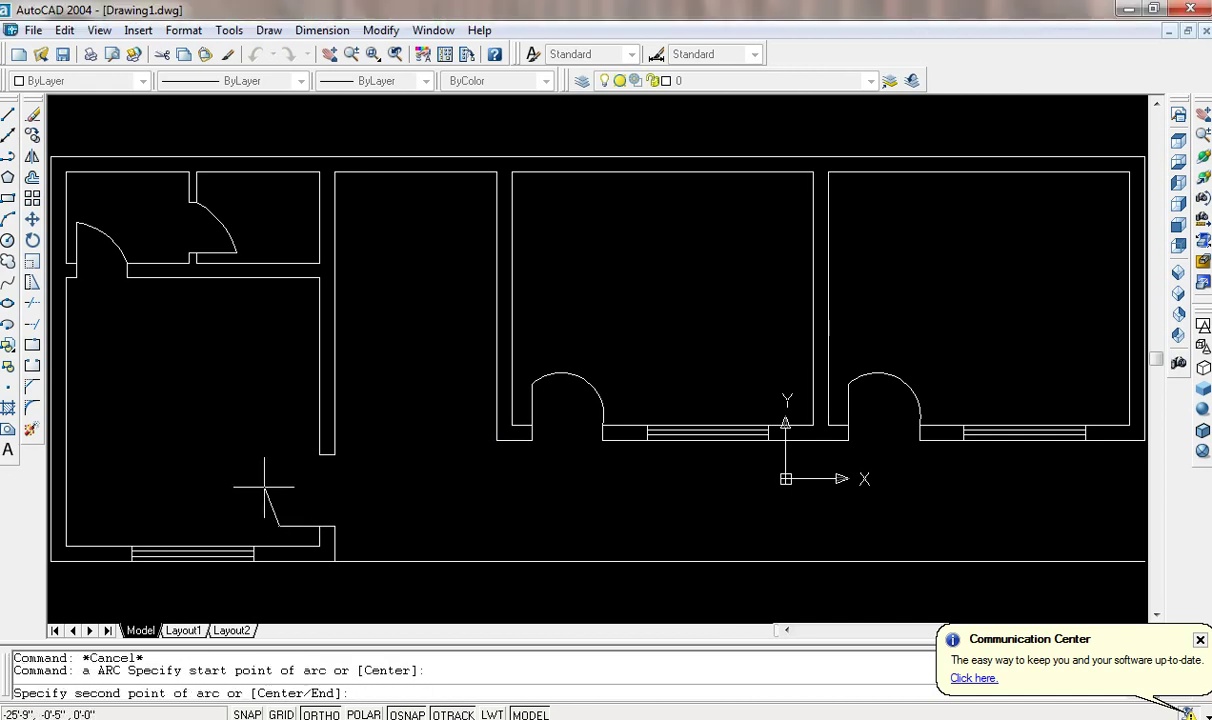
pyautogui.click(264, 488)
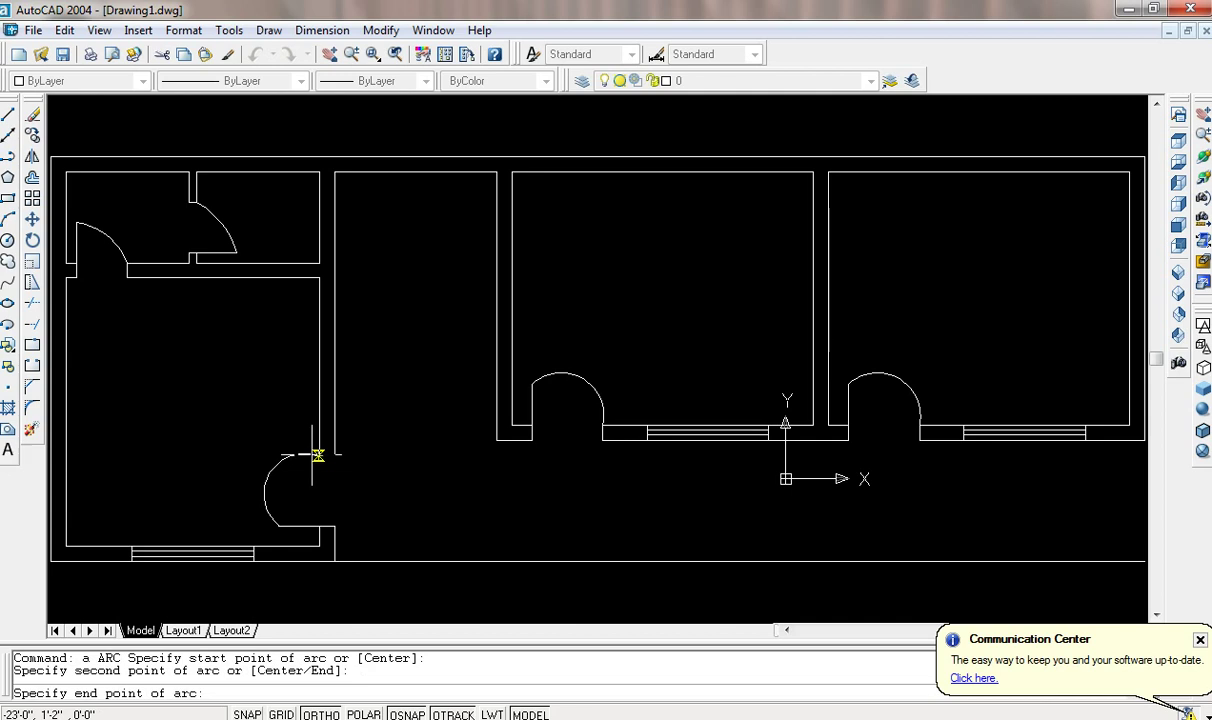
pyautogui.click(317, 455)
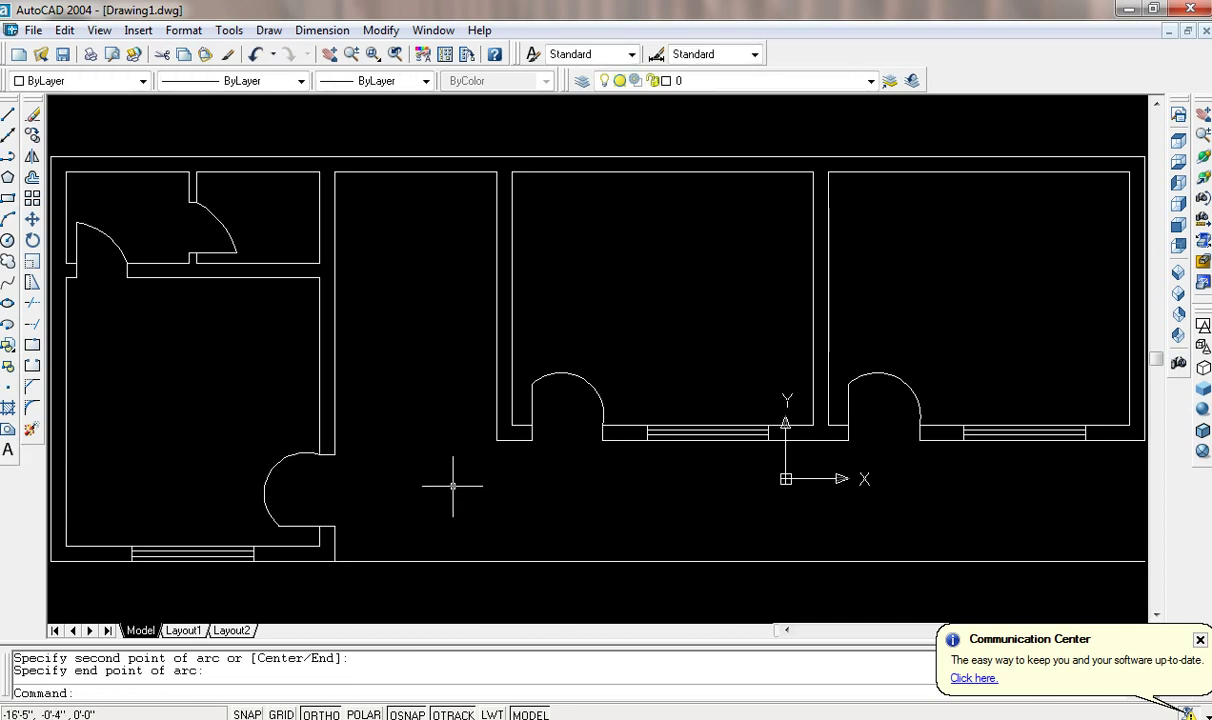
pyautogui.press('Escape')
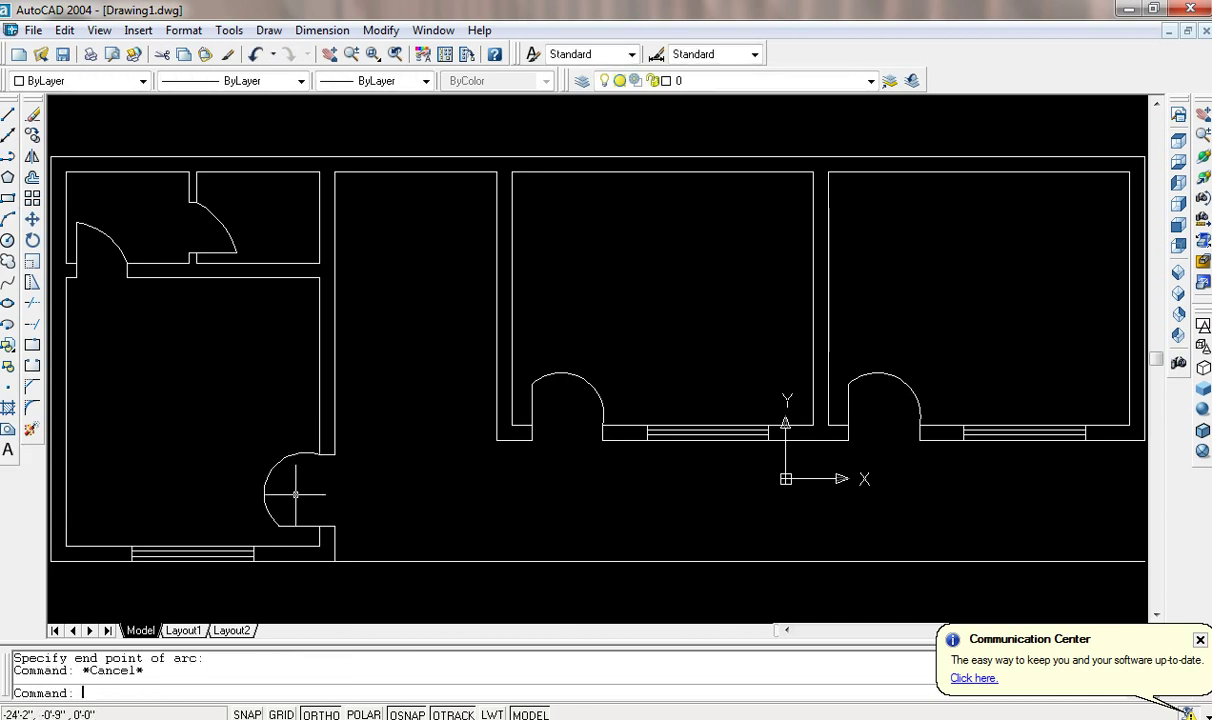
pyautogui.write('l')
pyautogui.press('Return')
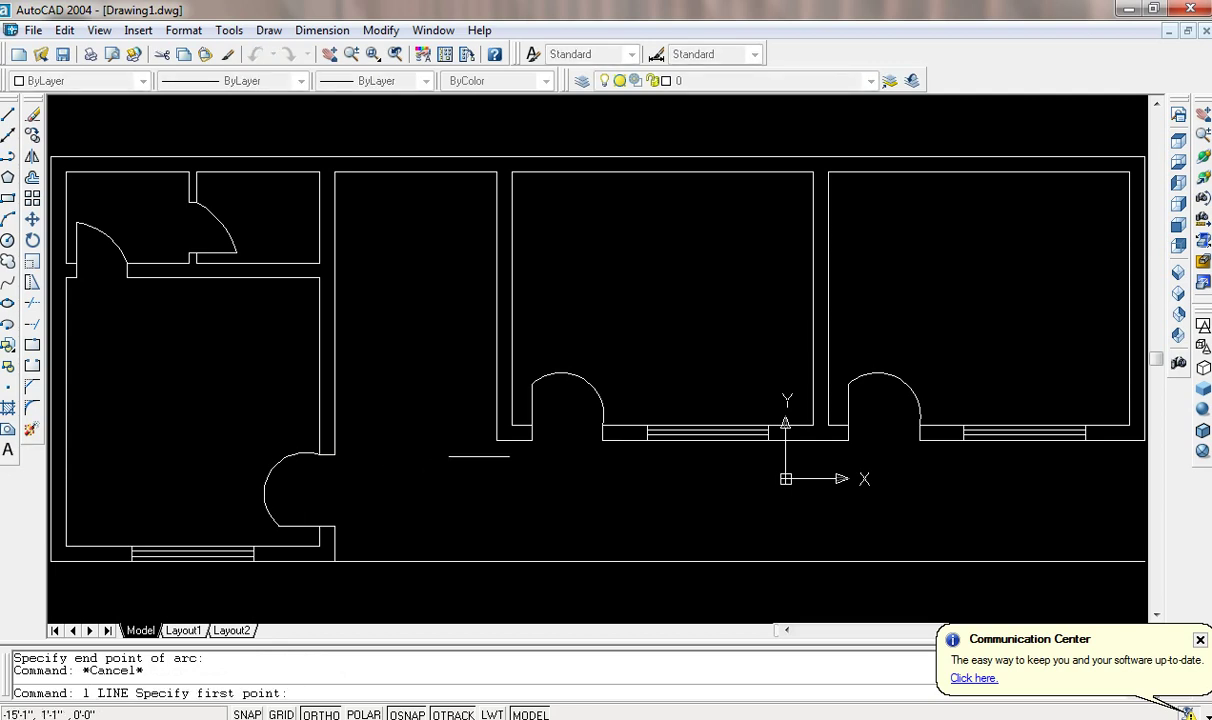
# Draw a line across the passage and measure its 13'-3" distance to the top wall.
pyautogui.click(497, 440)
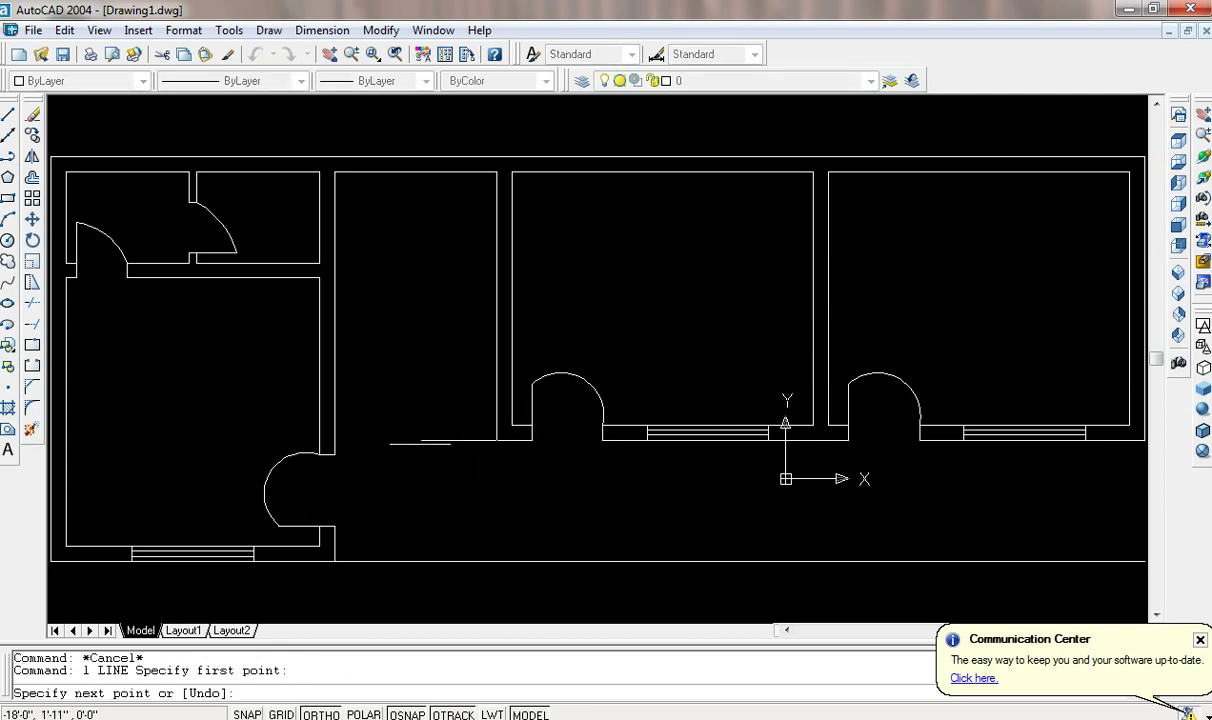
pyautogui.rightClick(405, 449)
pyautogui.click(454, 480)
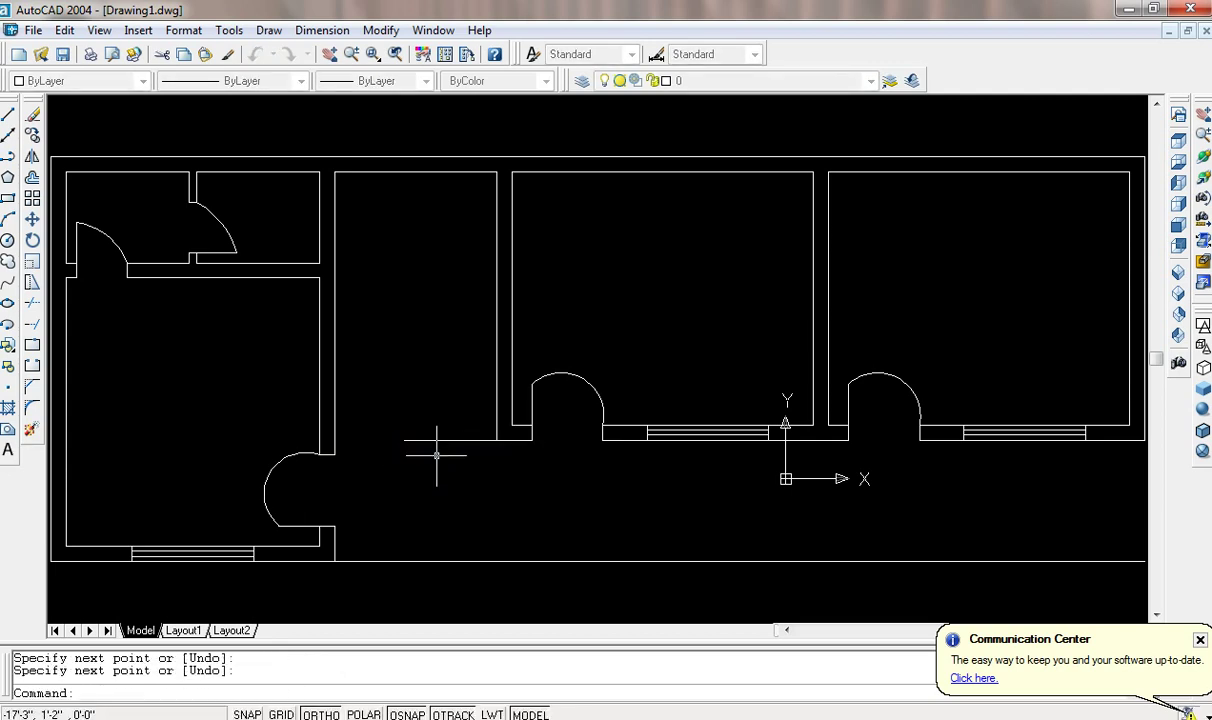
pyautogui.write('di')
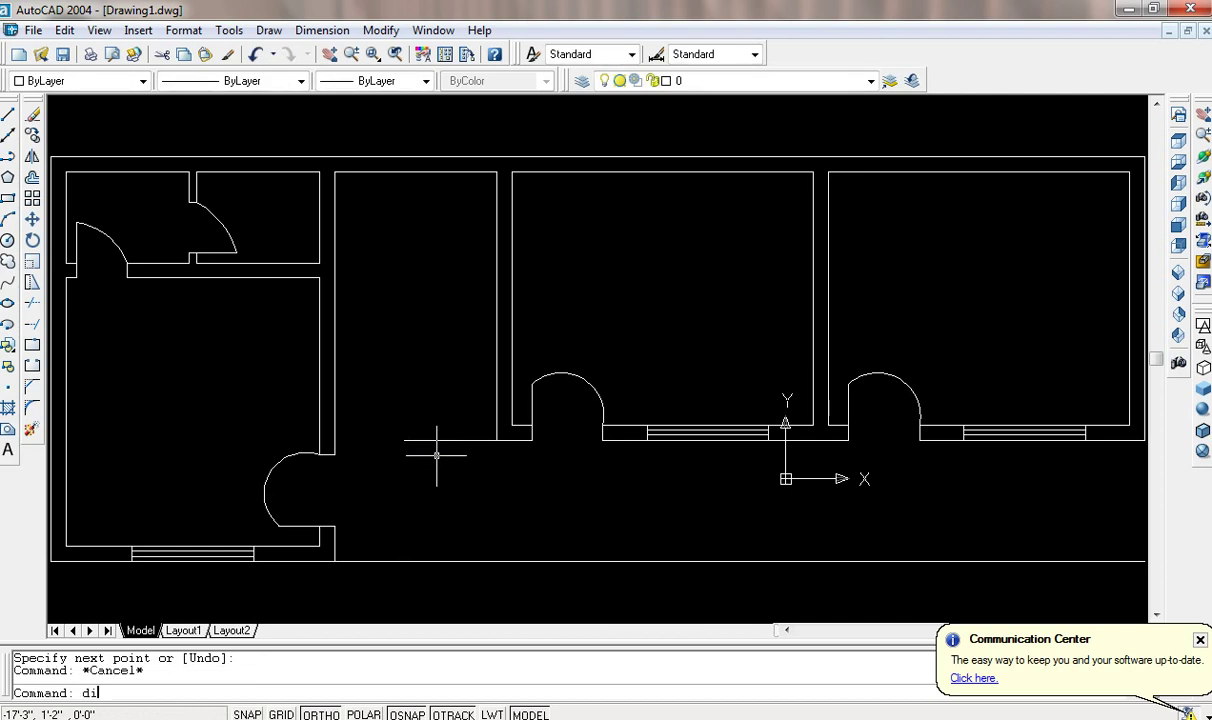
pyautogui.press('Return')
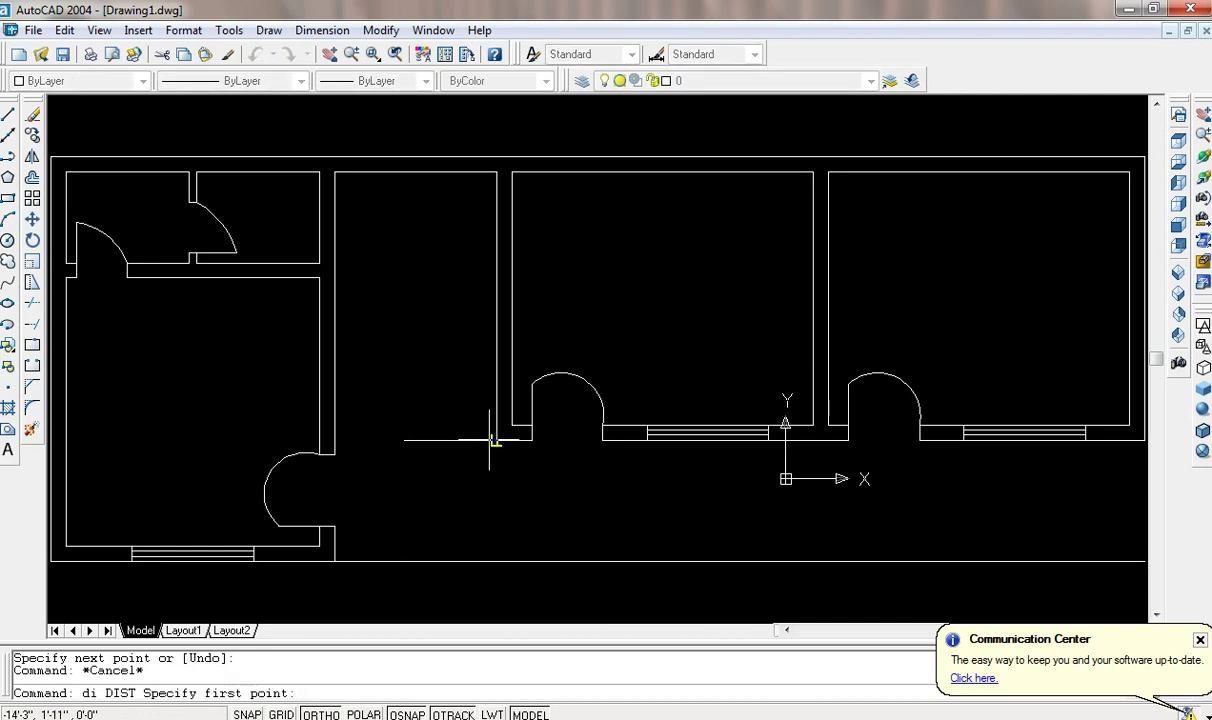
pyautogui.click(496, 440)
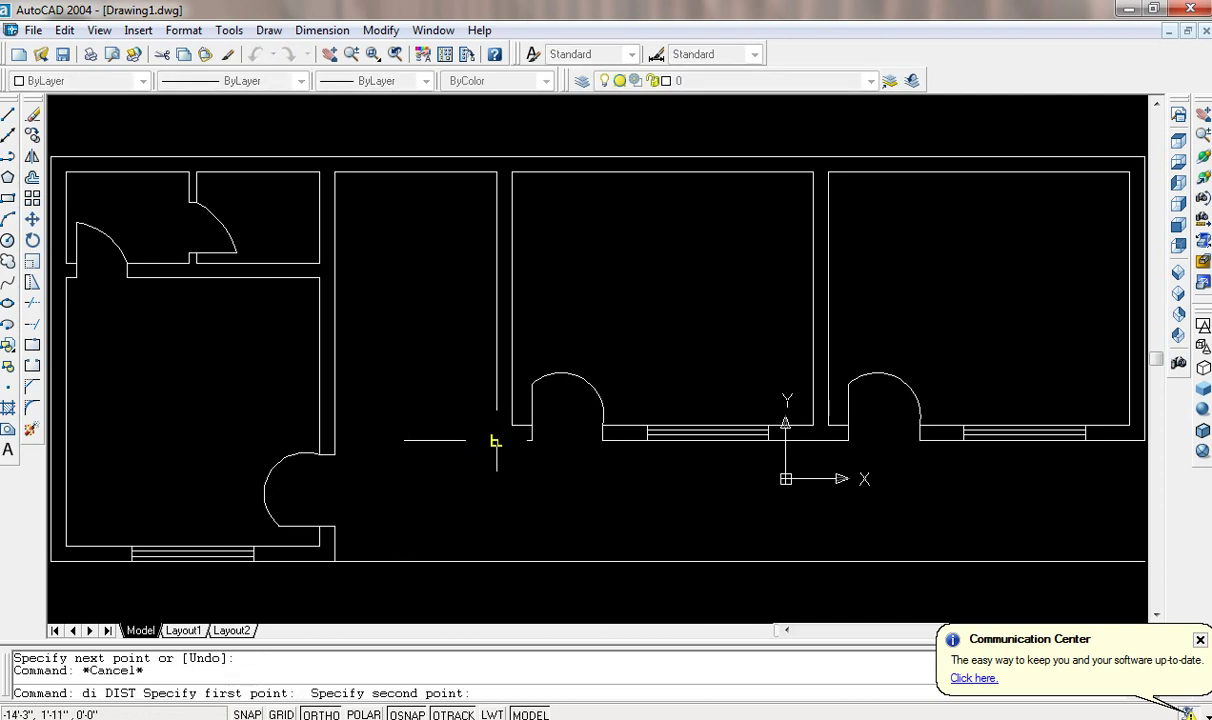
pyautogui.click(496, 168)
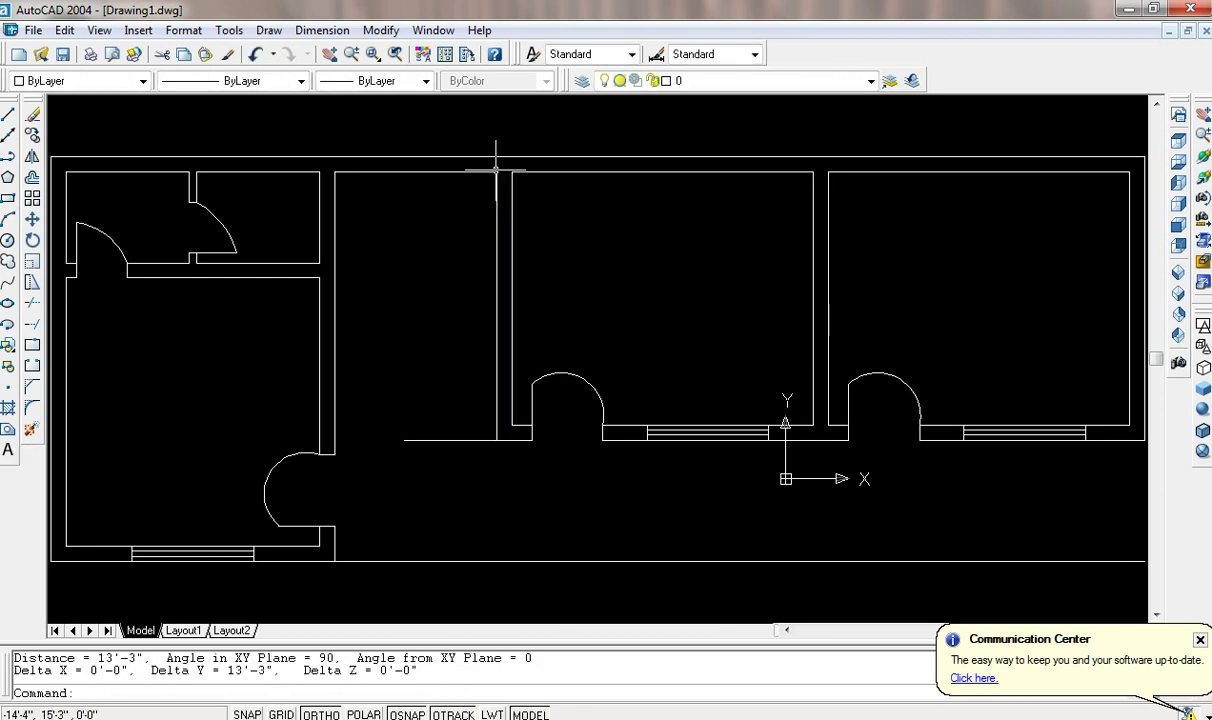
pyautogui.press('Escape')
pyautogui.press('Escape')
pyautogui.write('c')
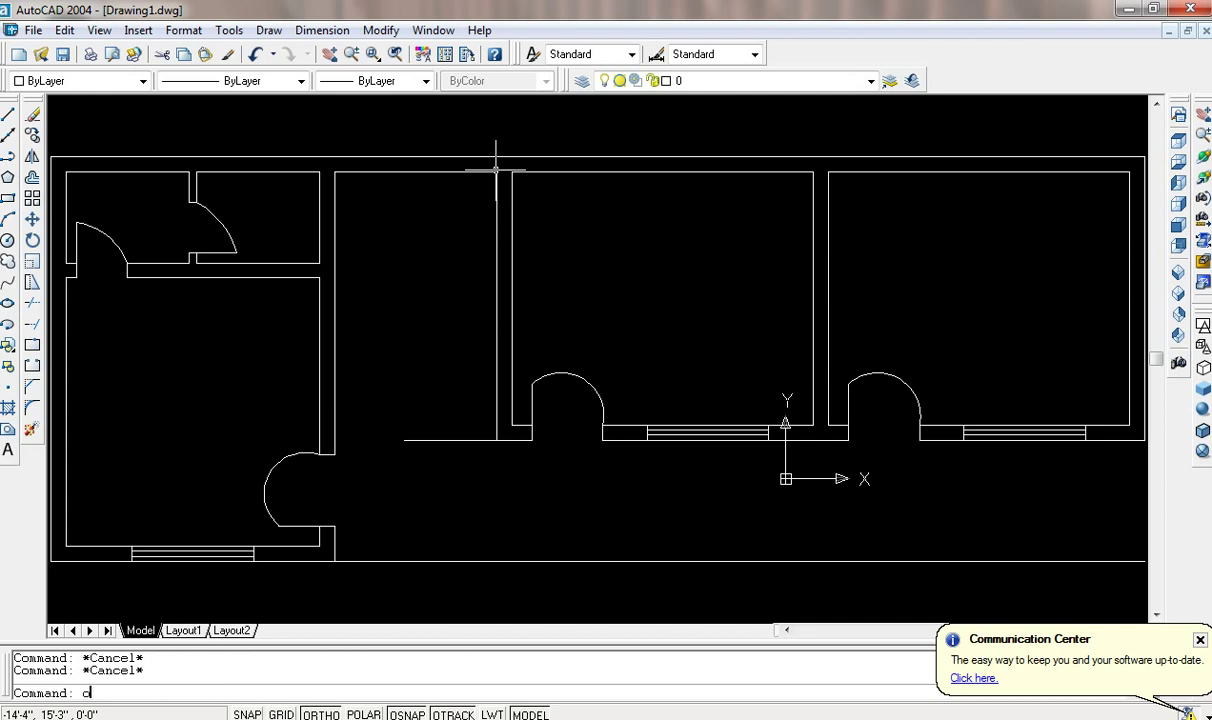
# Offset the passage line 1'-3" upward and delete the original lower line.
pyautogui.press('Return')
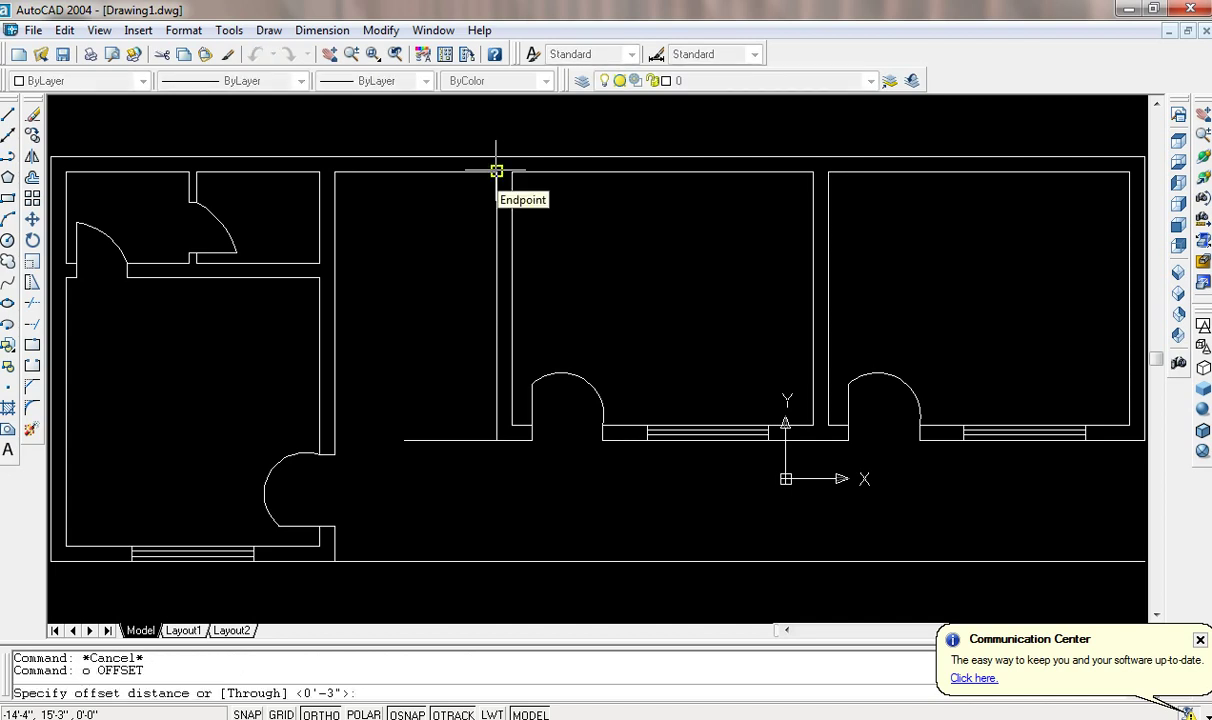
pyautogui.write("1'3")
pyautogui.press('Return')
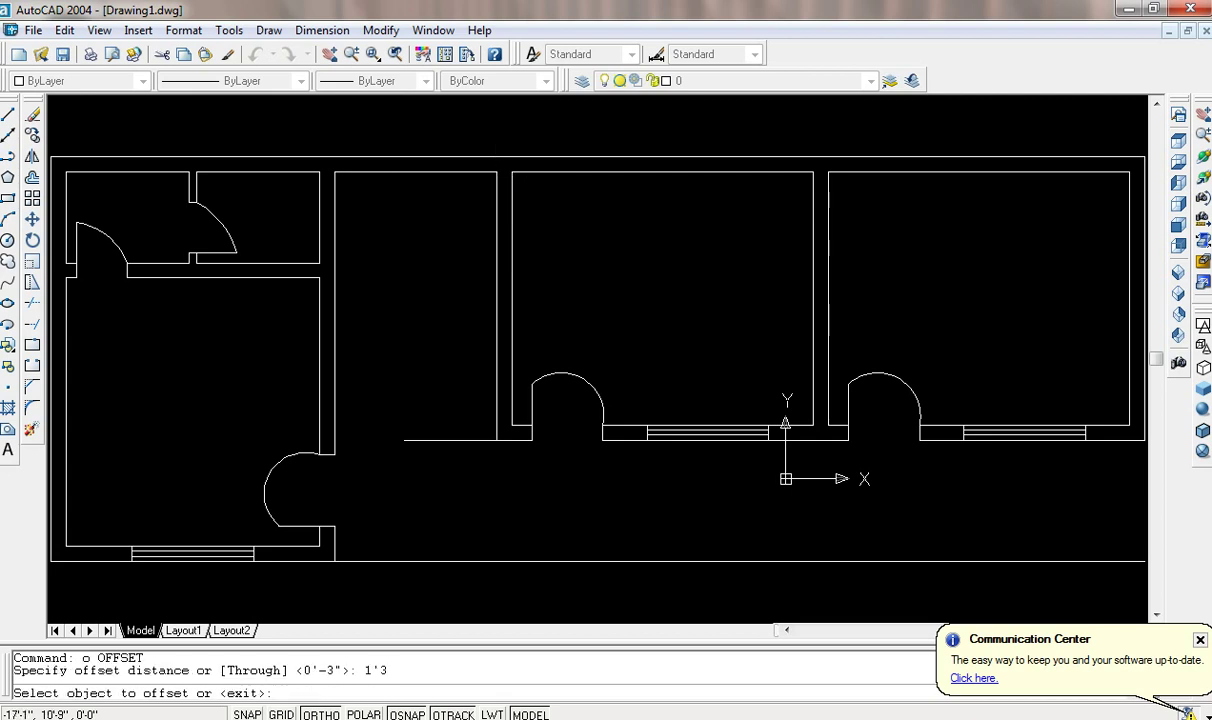
pyautogui.click(448, 438)
pyautogui.click(464, 297)
pyautogui.press('Escape')
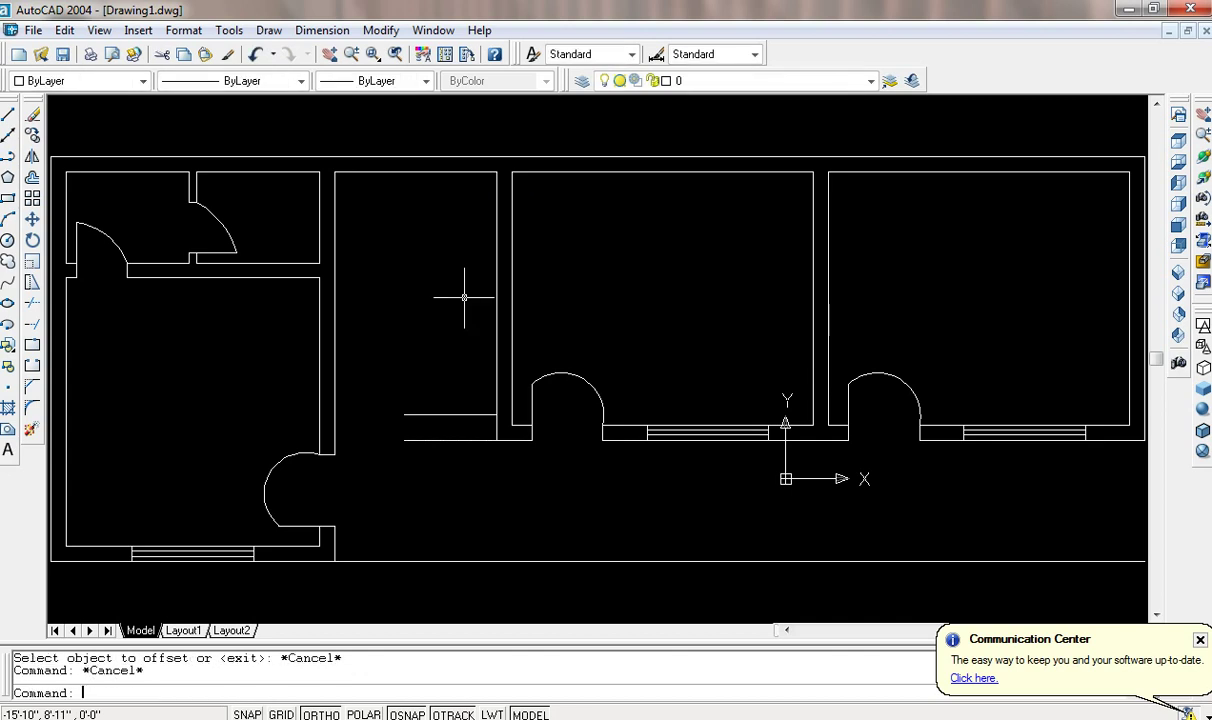
pyautogui.click(474, 420)
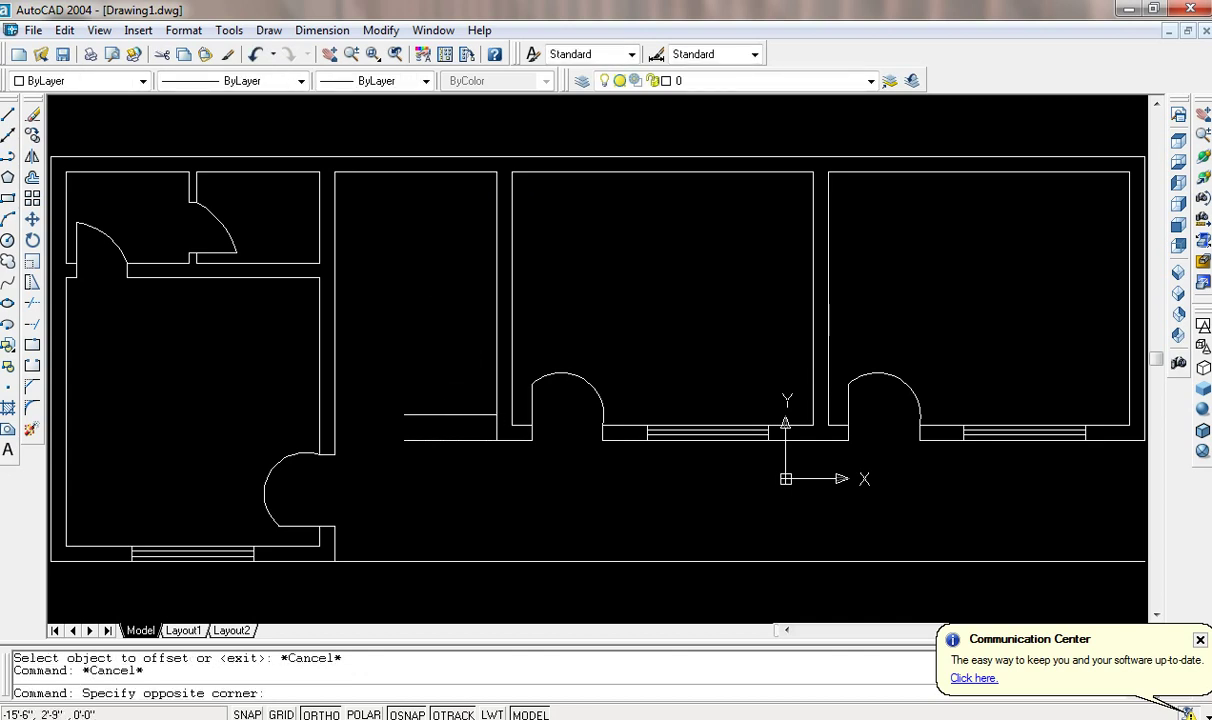
pyautogui.click(412, 482)
pyautogui.press('Delete')
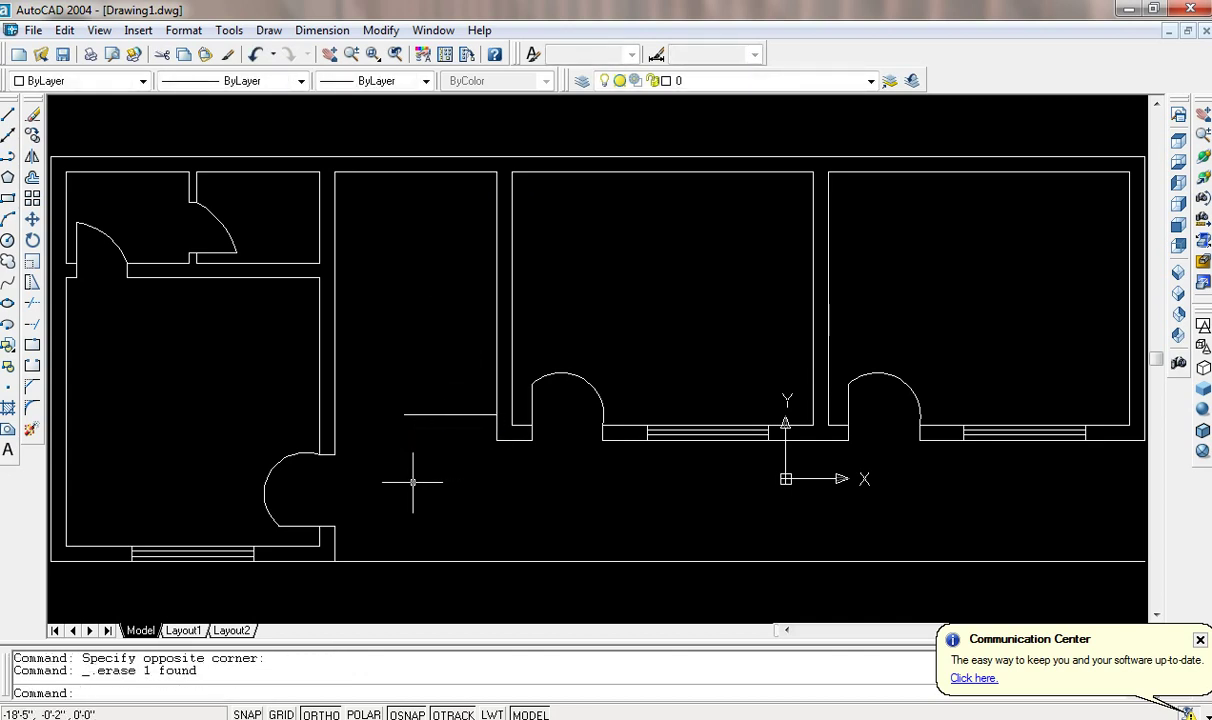
# Offset the stair line upward at 12" spacing to create the first four treads.
pyautogui.press('Escape')
pyautogui.press('Escape')
pyautogui.write('c')
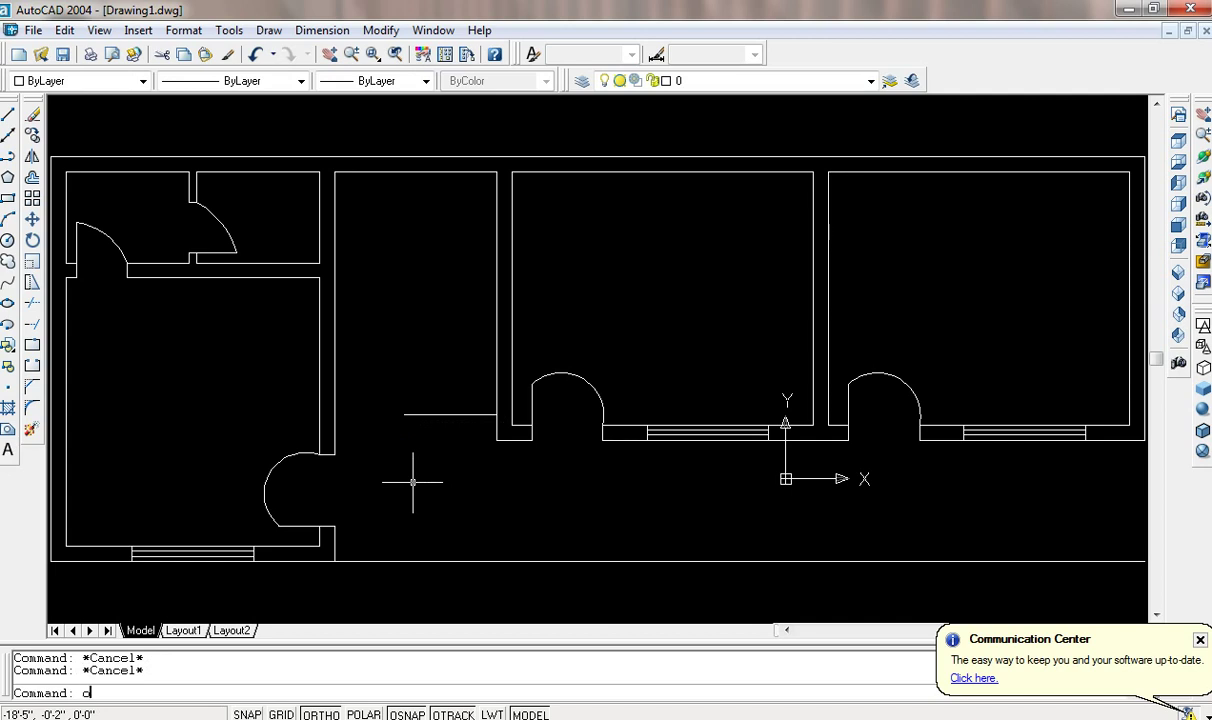
pyautogui.press('Return')
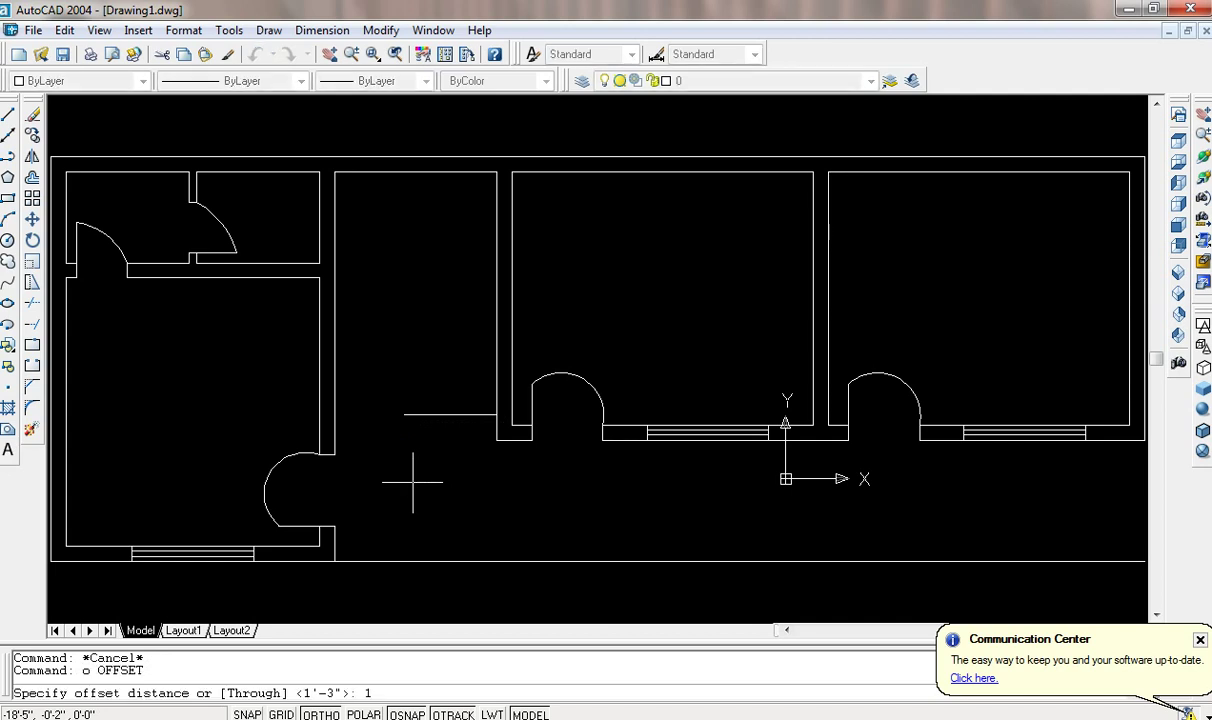
pyautogui.press('Return')
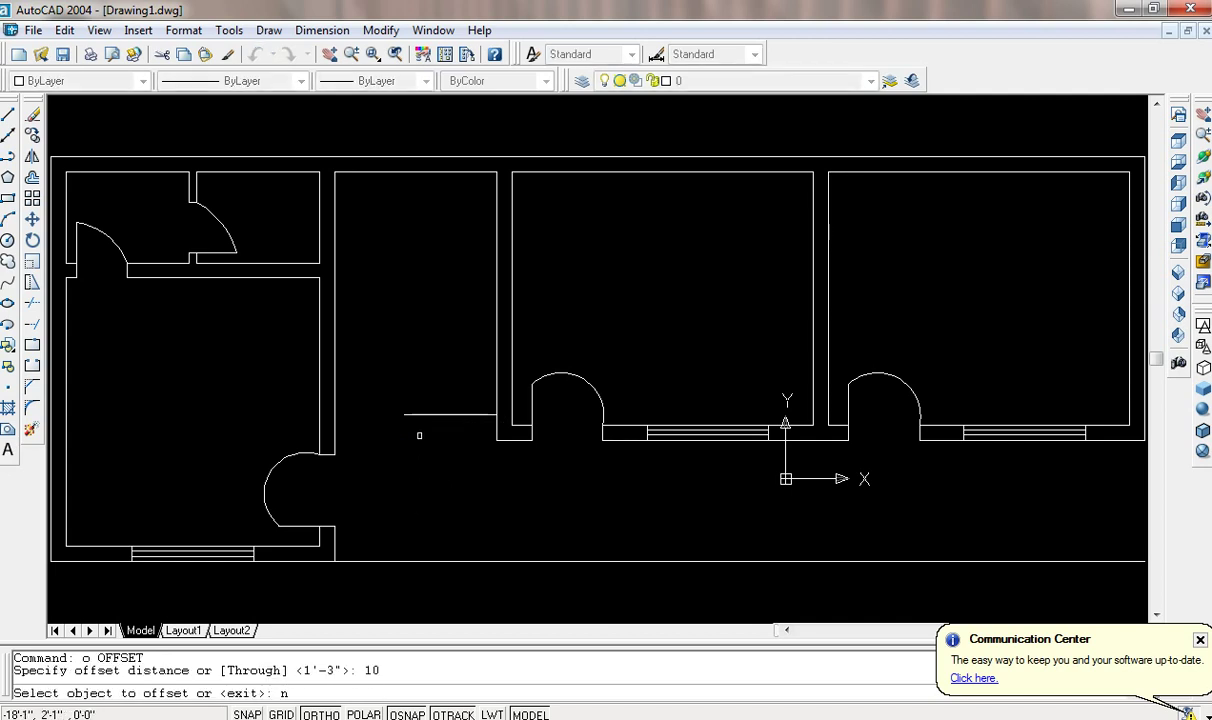
pyautogui.press('Escape')
pyautogui.press('Escape')
pyautogui.write('o')
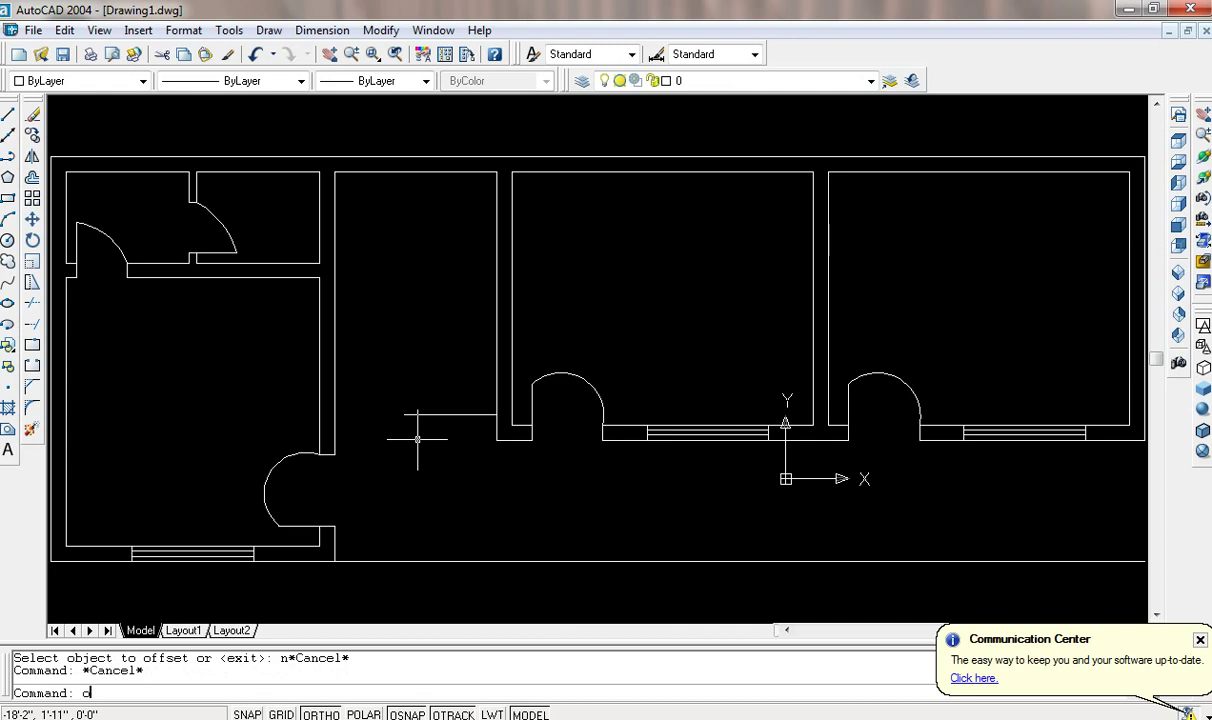
pyautogui.press('Return')
pyautogui.write('12')
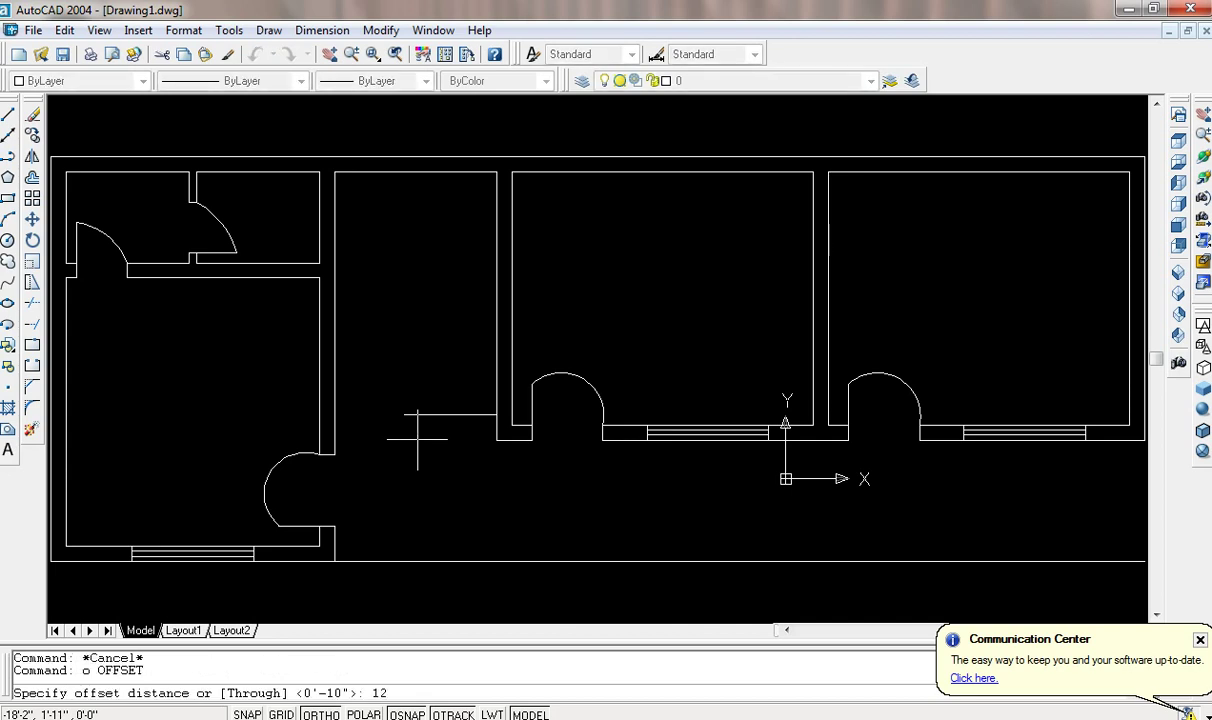
pyautogui.press('Return')
pyautogui.click(433, 413)
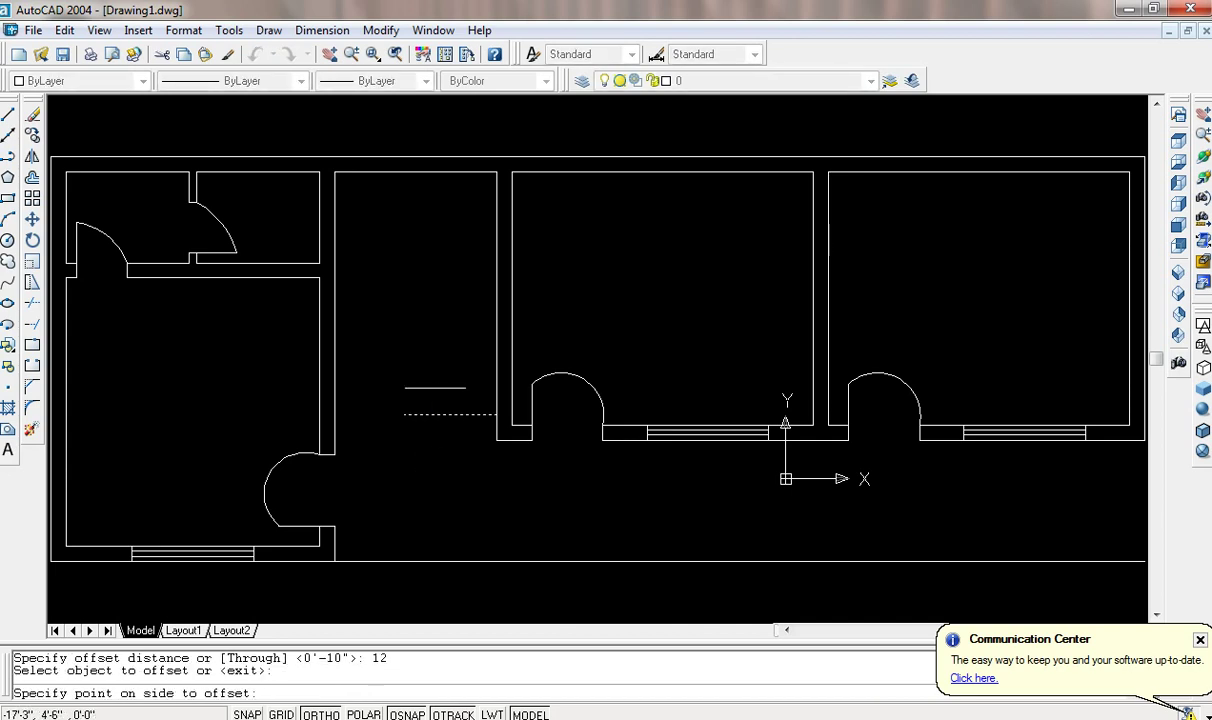
pyautogui.click(421, 333)
pyautogui.click(435, 397)
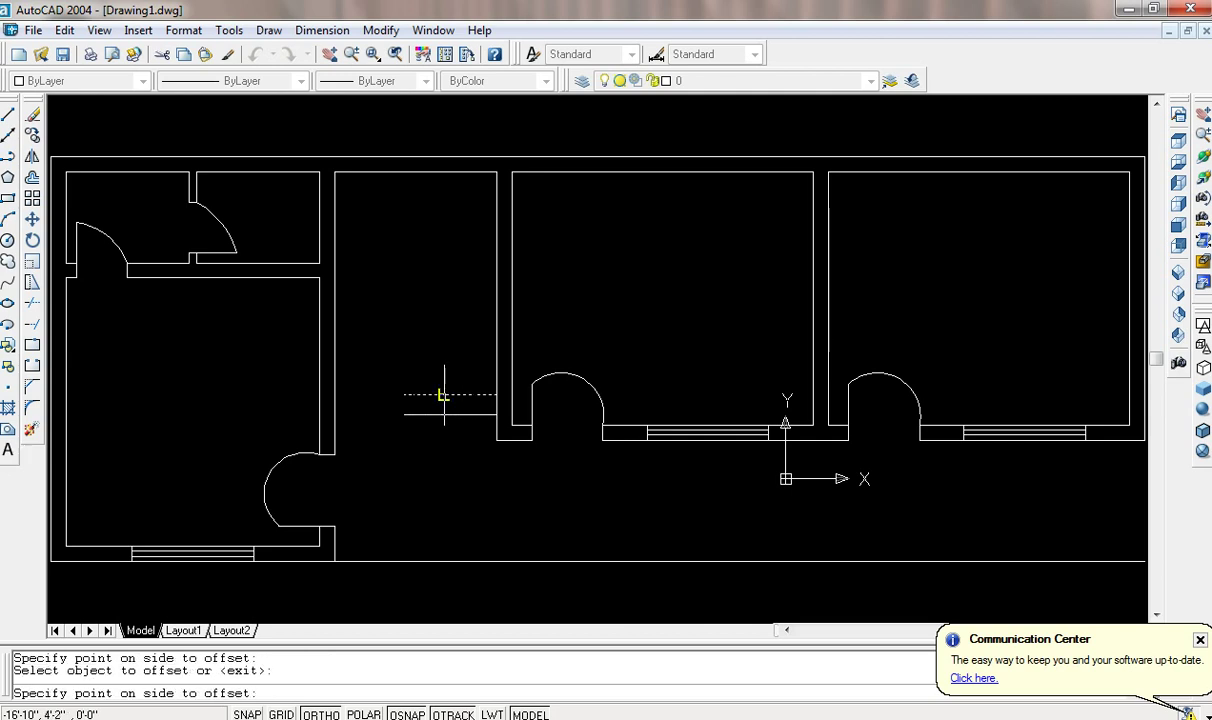
pyautogui.click(426, 279)
pyautogui.click(455, 373)
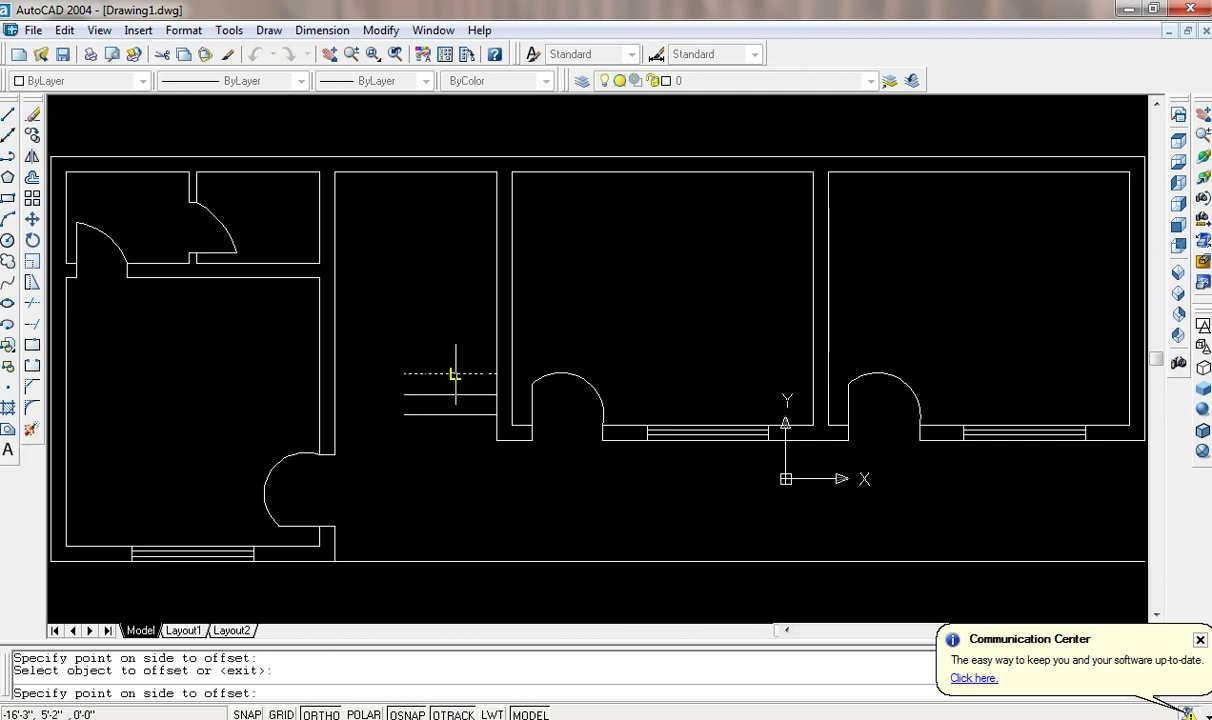
pyautogui.click(455, 309)
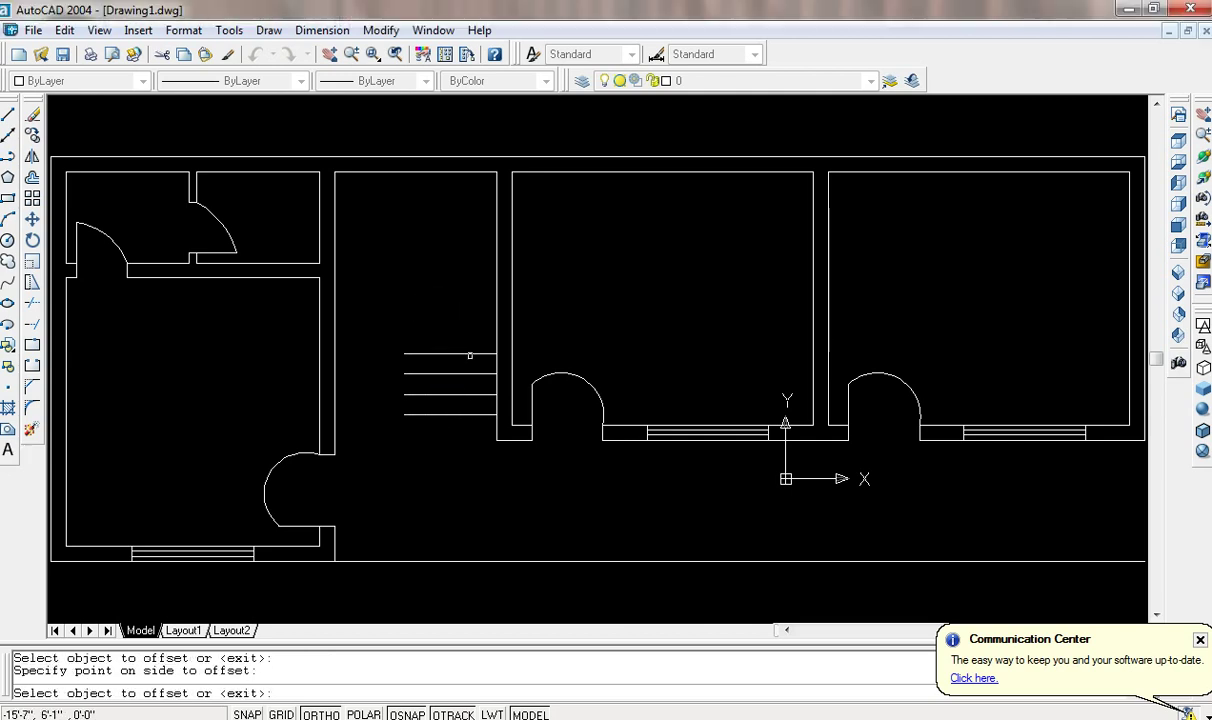
pyautogui.click(470, 354)
pyautogui.click(471, 280)
# Add five more 12" tread lines, reaching near the top wall.
pyautogui.click(471, 333)
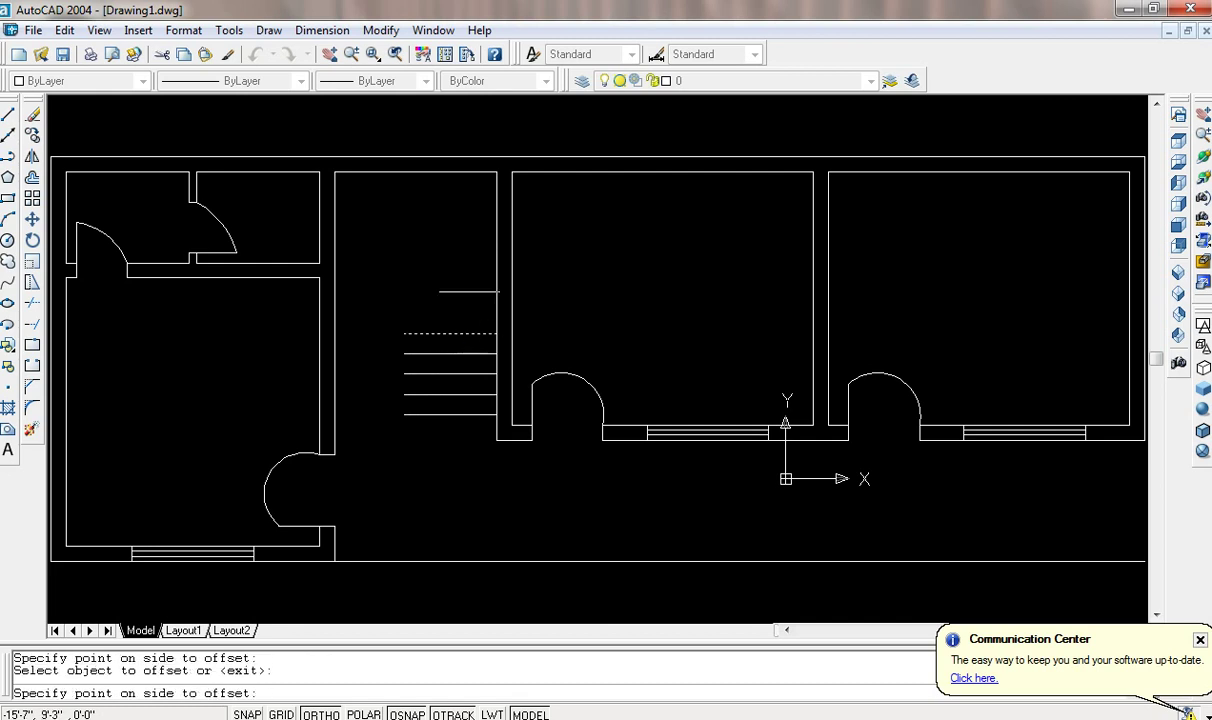
pyautogui.click(469, 288)
pyautogui.click(471, 313)
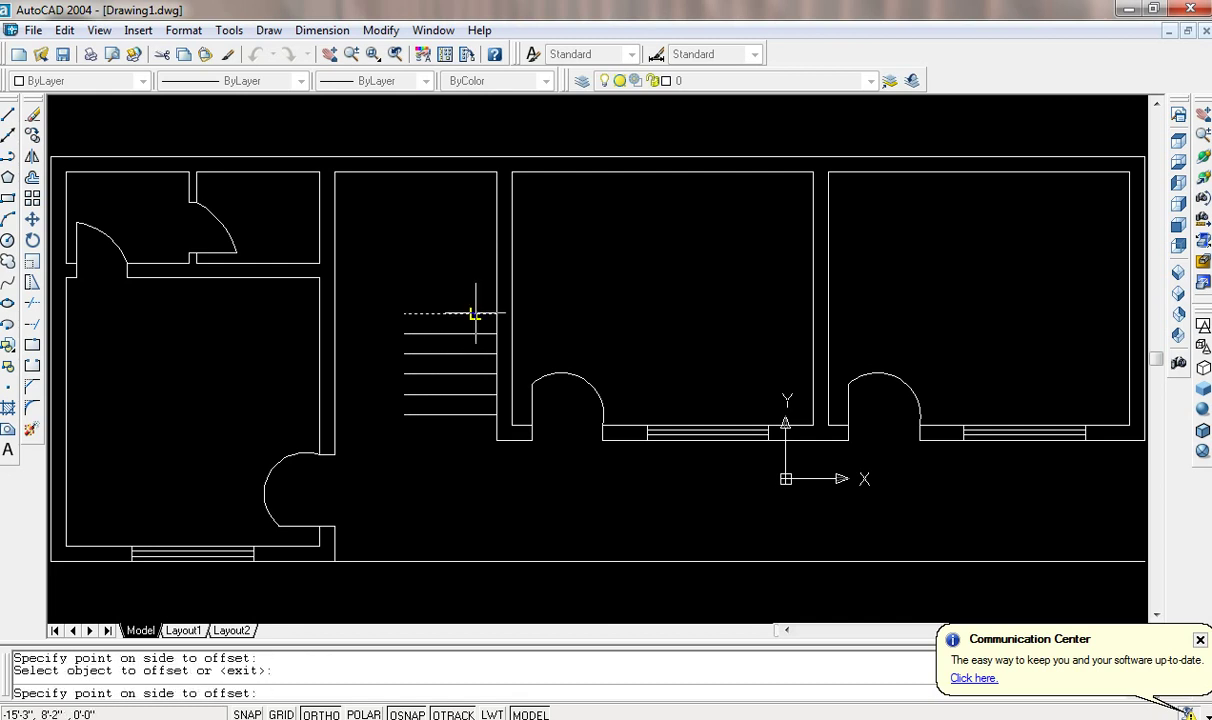
pyautogui.click(473, 275)
pyautogui.click(475, 293)
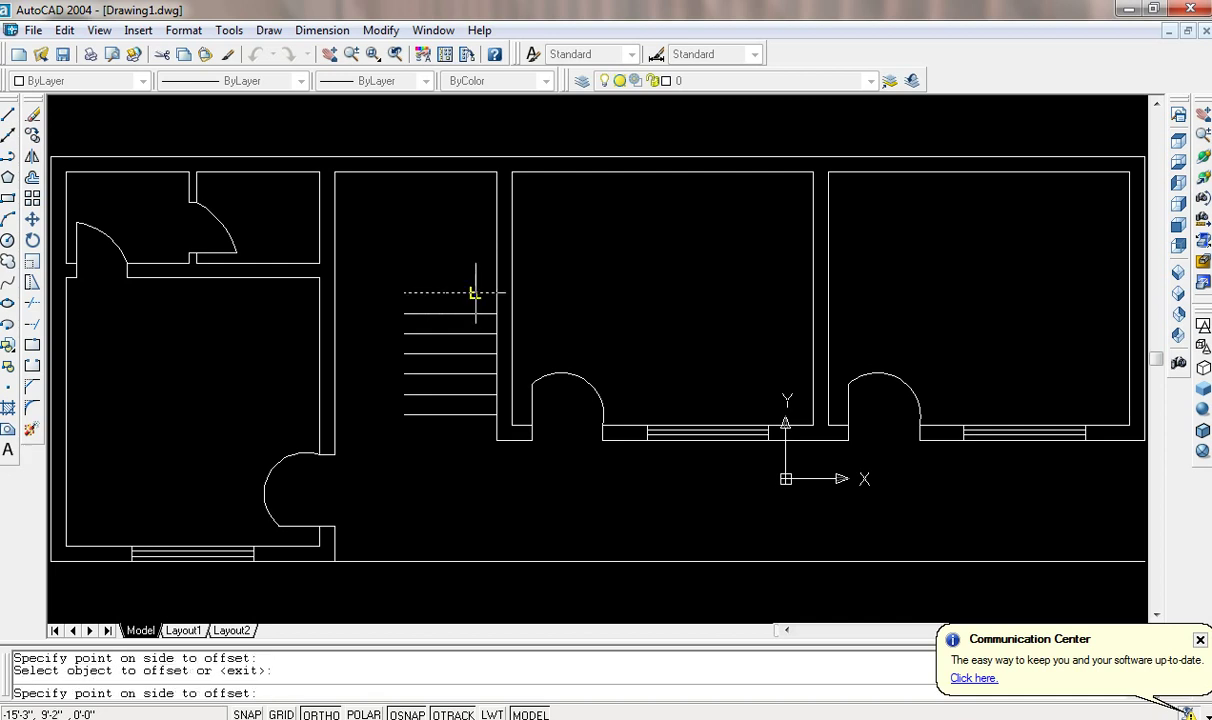
pyautogui.click(473, 278)
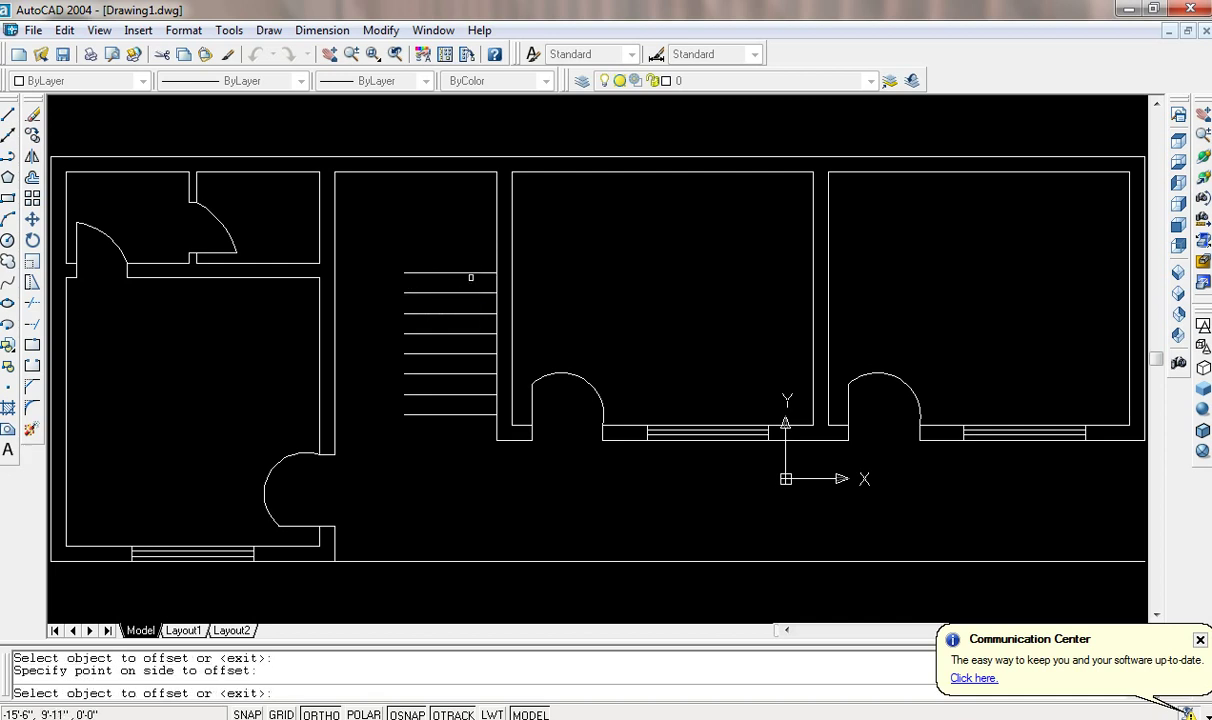
pyautogui.click(471, 273)
pyautogui.click(469, 240)
pyautogui.click(478, 252)
pyautogui.click(473, 211)
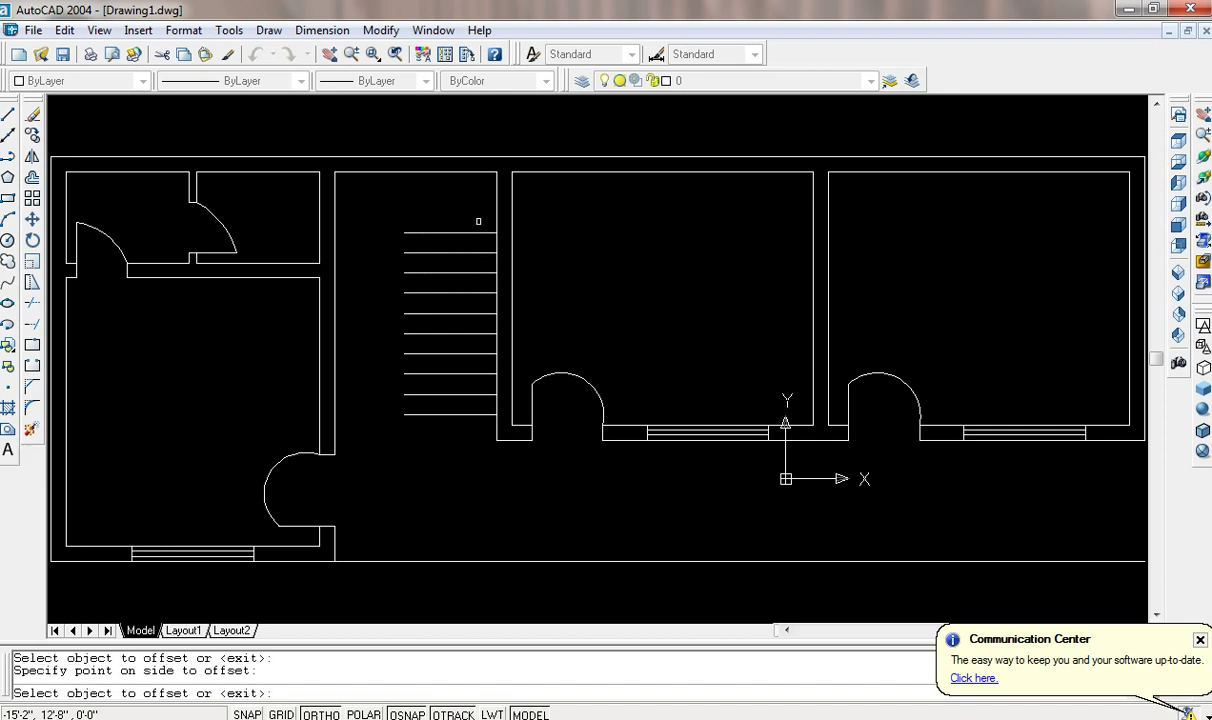
pyautogui.press('Escape')
pyautogui.press('Escape')
pyautogui.write('di')
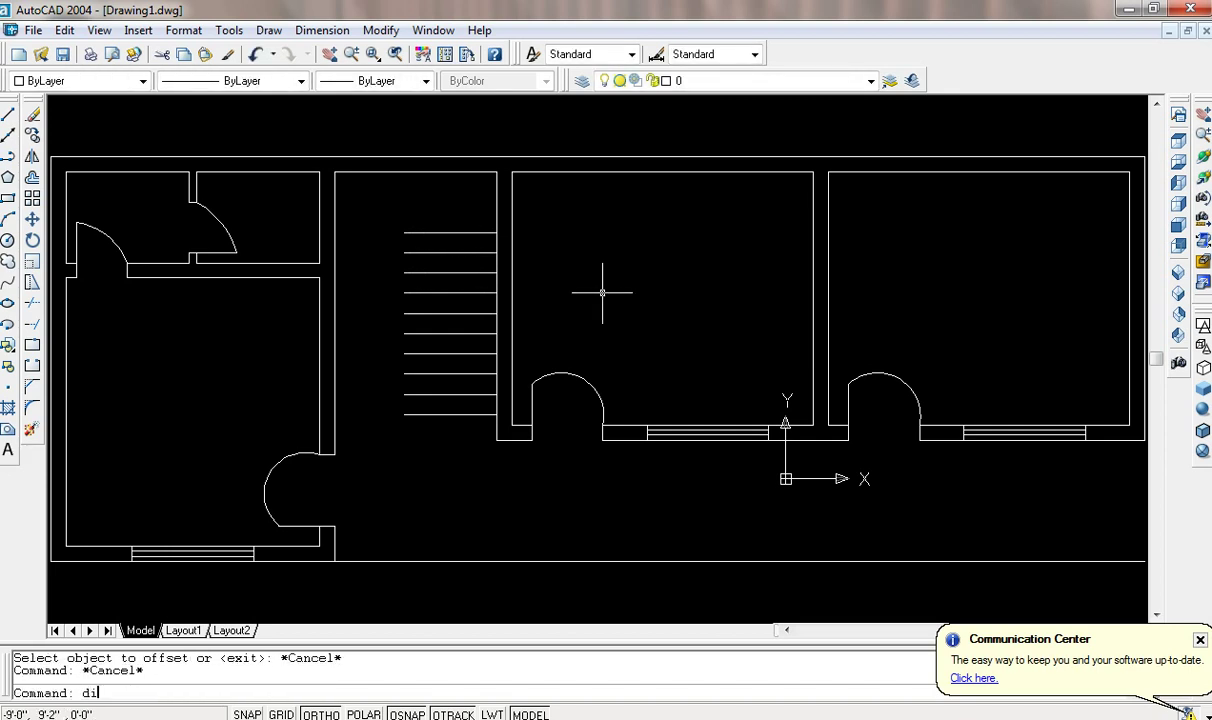
# Measure the 3'-0" distance from the top stair line to the top wall.
pyautogui.press('Return')
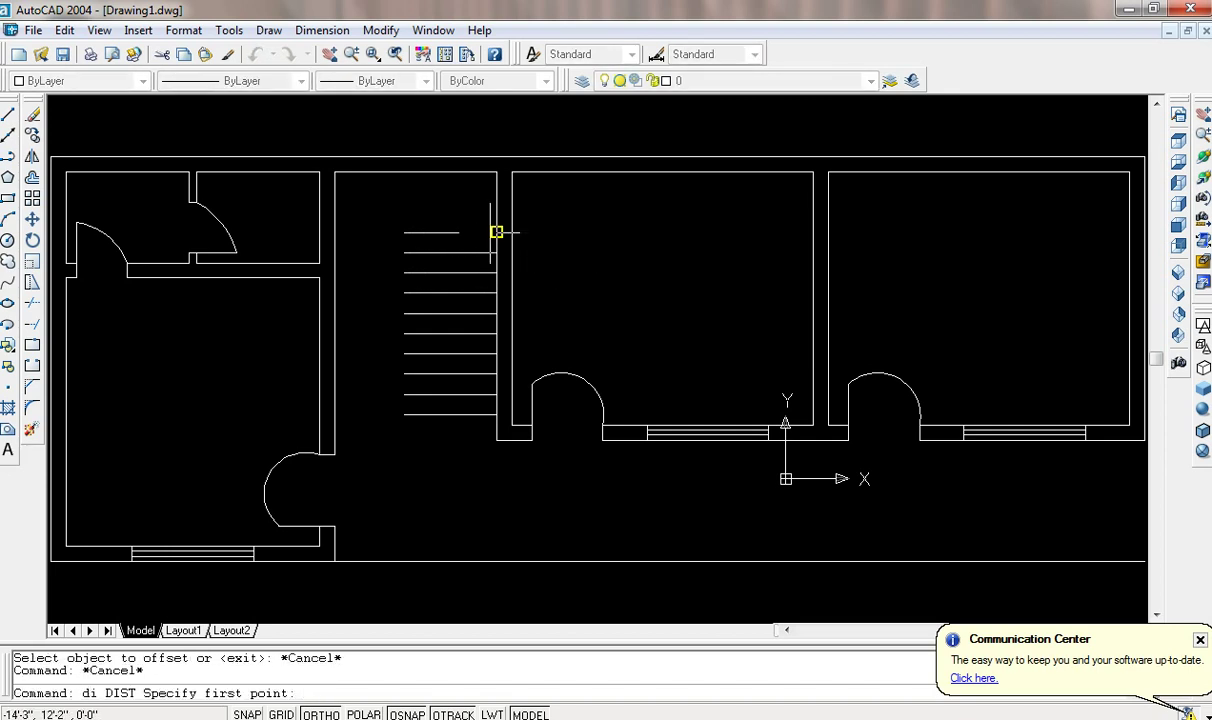
pyautogui.click(496, 232)
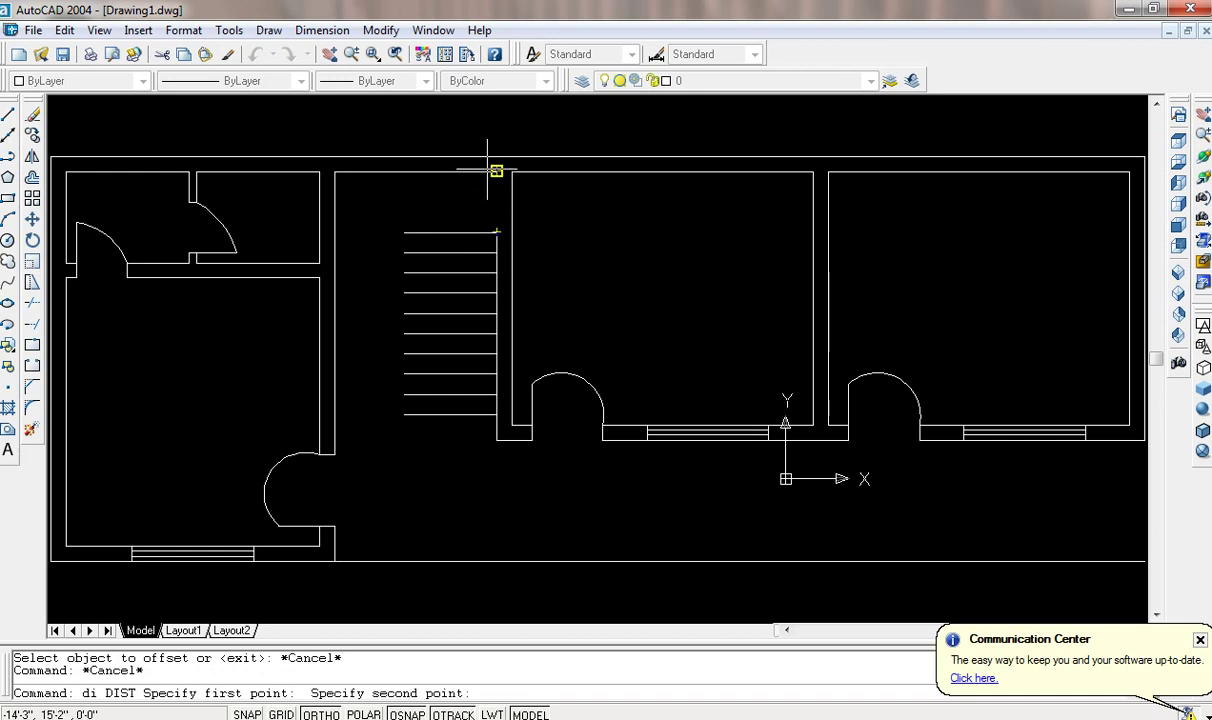
pyautogui.click(496, 171)
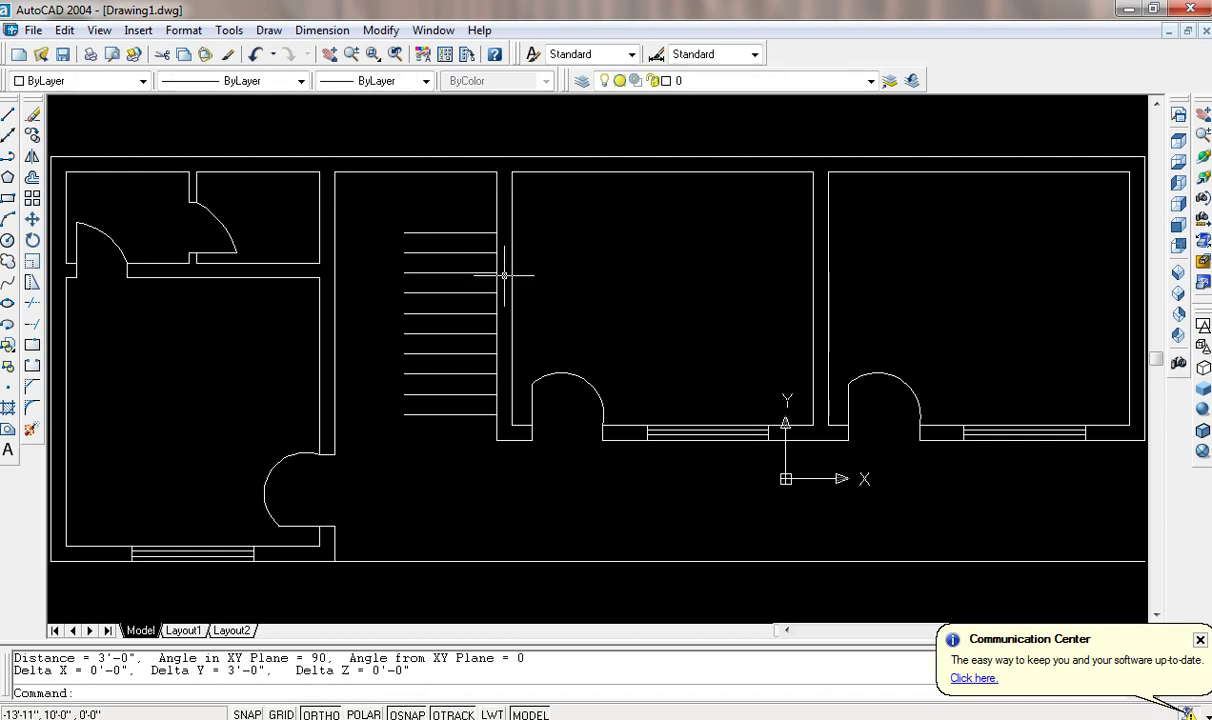
pyautogui.press('Escape')
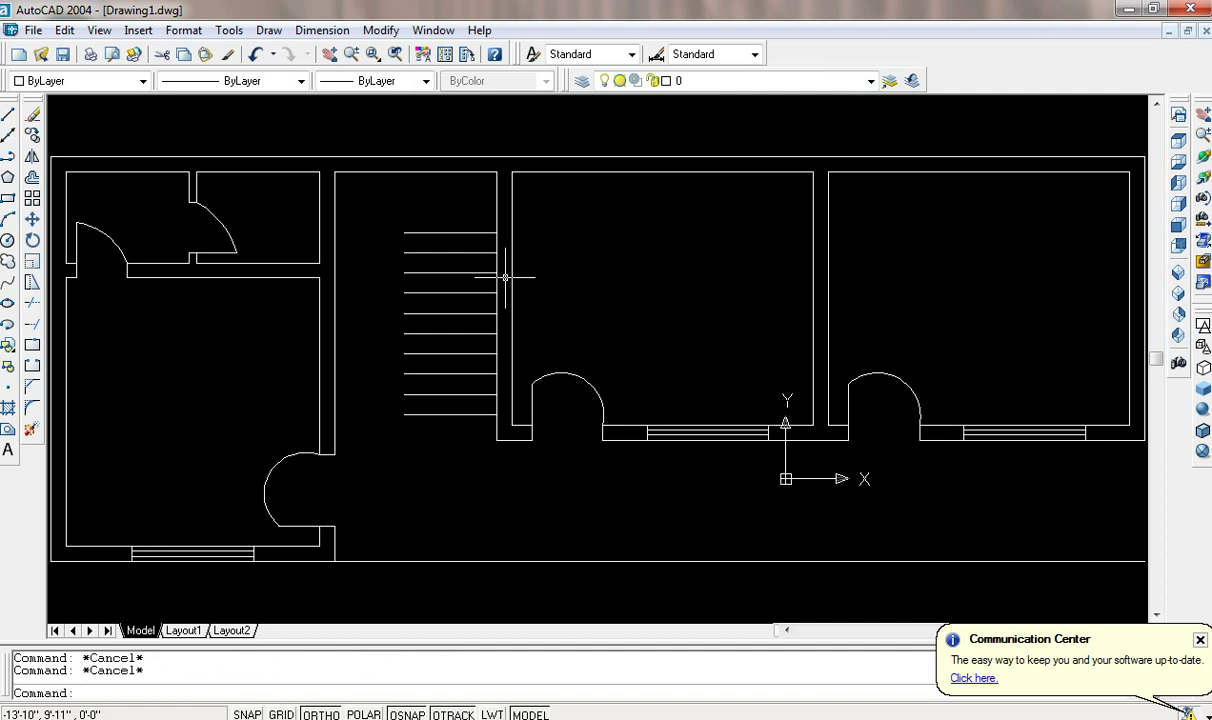
# Extend all ten stair tread lines leftward to the passage wall.
pyautogui.write('ex')
pyautogui.press('Return')
pyautogui.press('Return')
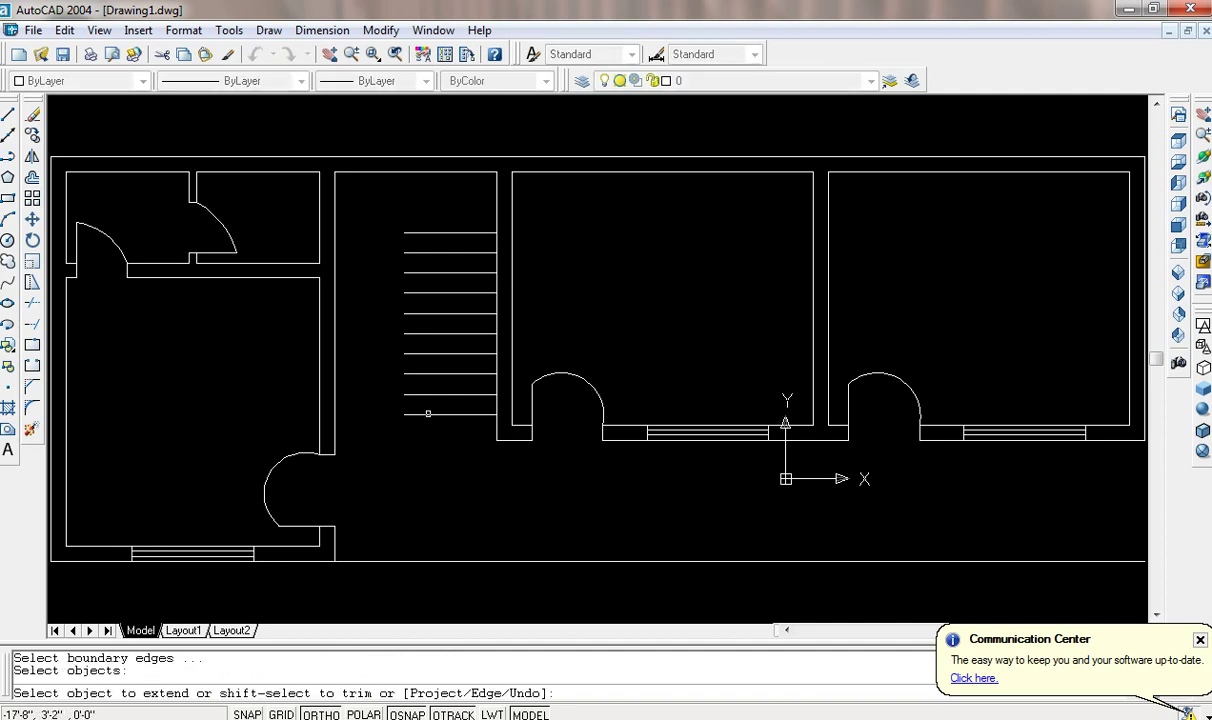
pyautogui.click(428, 412)
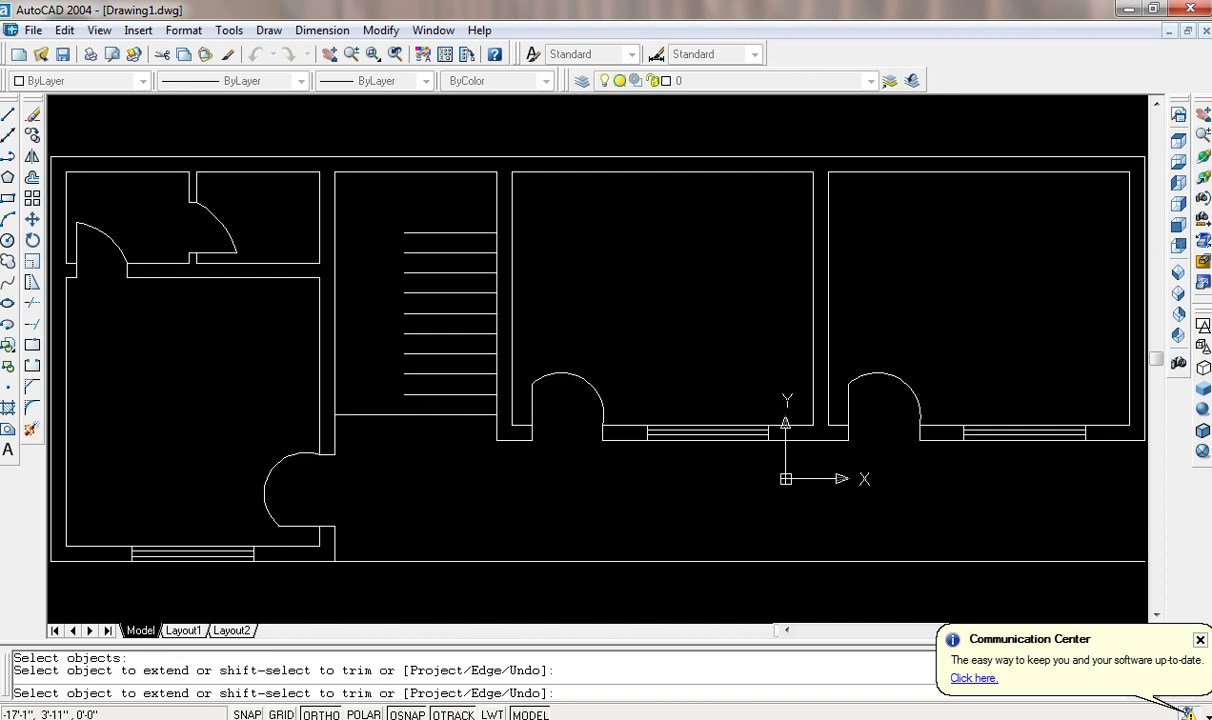
pyautogui.click(443, 394)
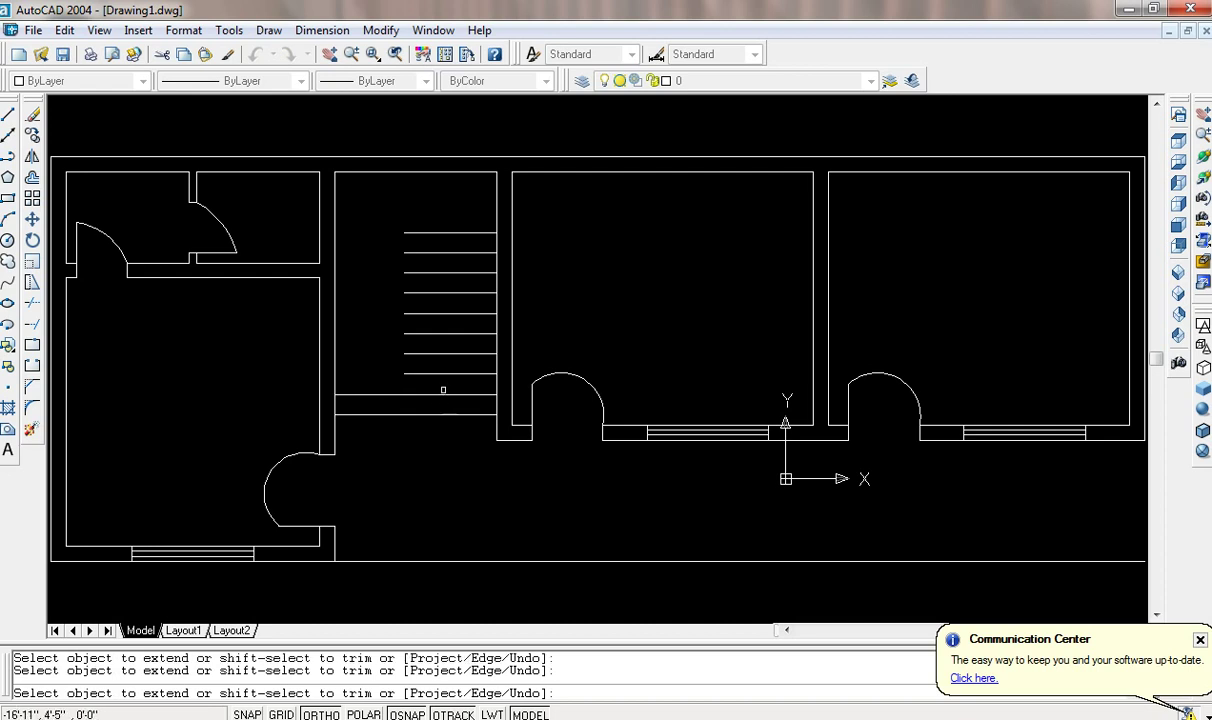
pyautogui.click(443, 374)
pyautogui.click(438, 352)
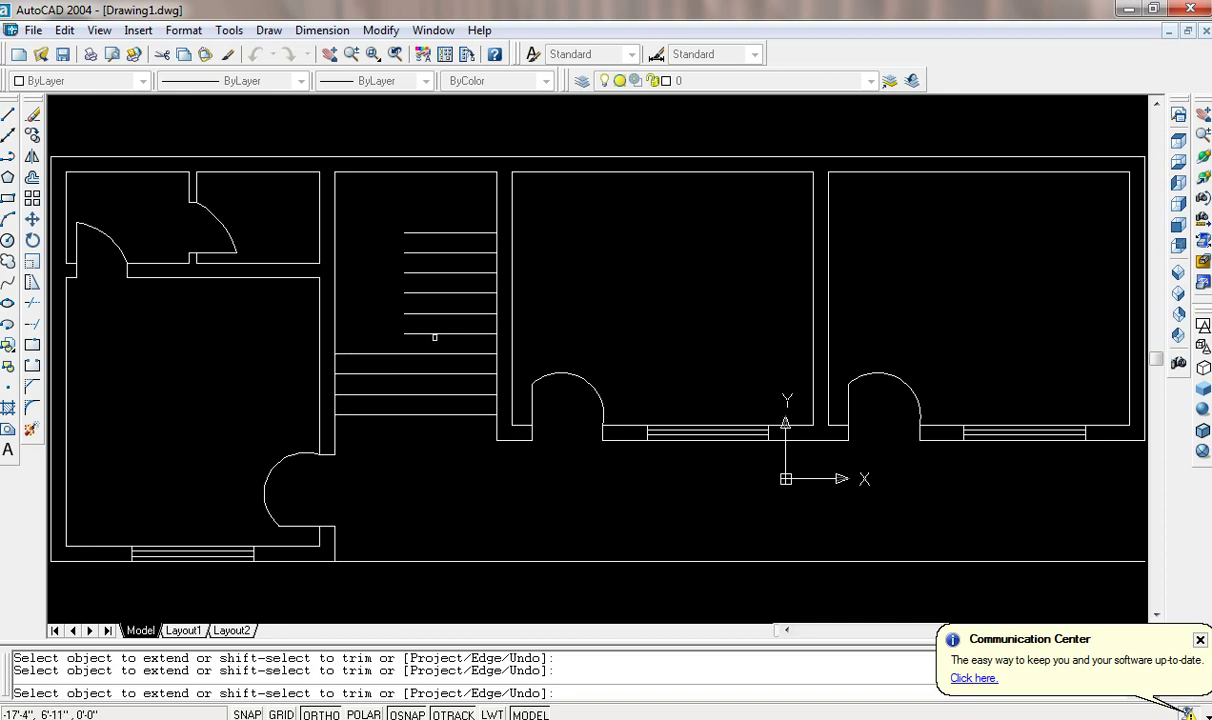
pyautogui.click(434, 334)
pyautogui.click(435, 313)
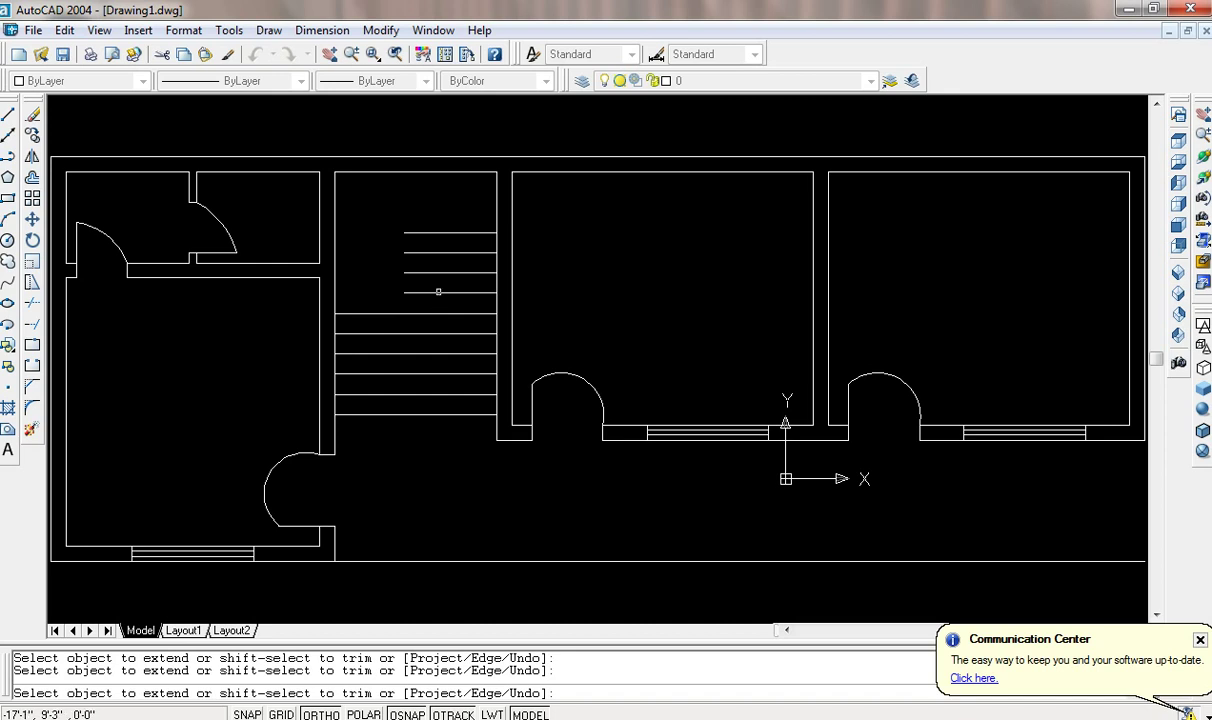
pyautogui.click(438, 292)
pyautogui.click(438, 273)
pyautogui.click(438, 252)
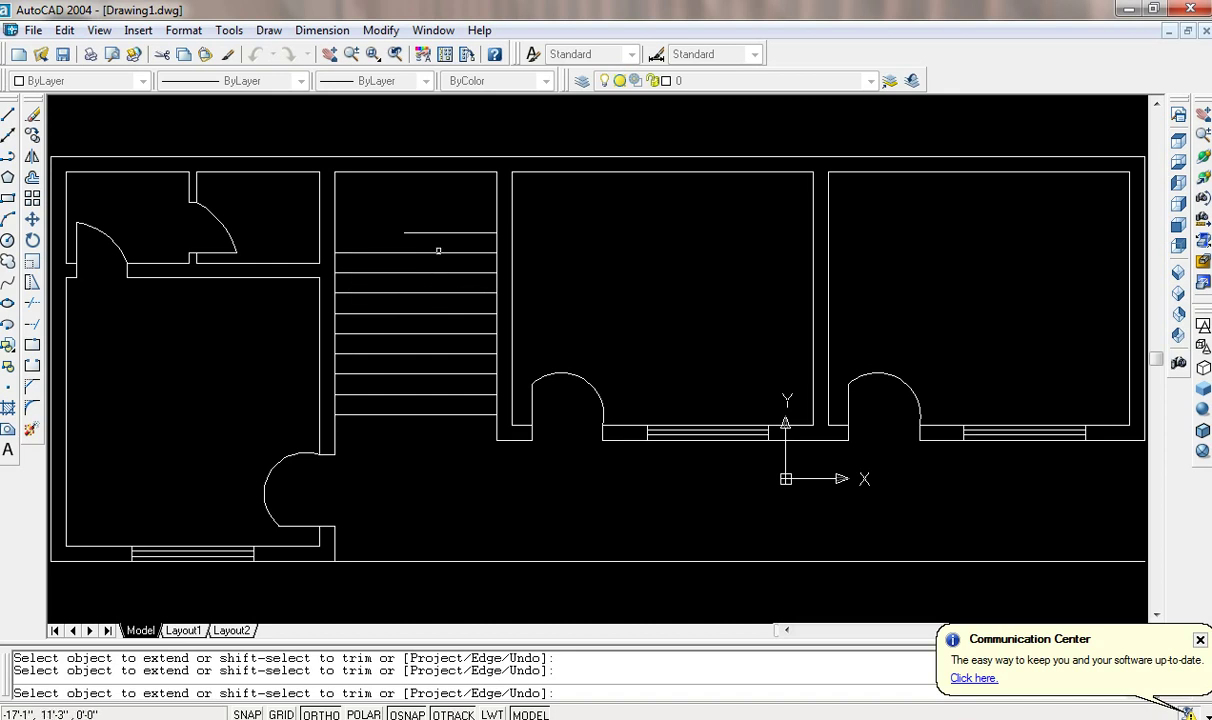
pyautogui.click(438, 233)
pyautogui.press('Escape')
pyautogui.press('Escape')
pyautogui.press('Escape')
pyautogui.write('1')
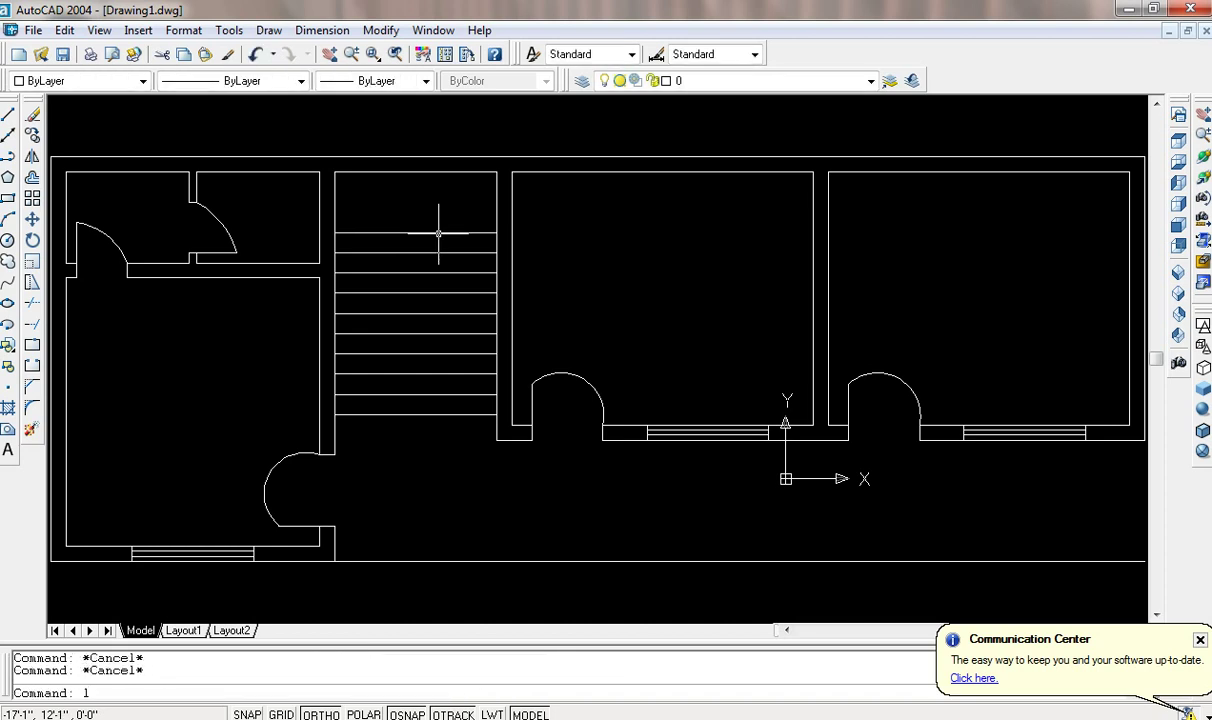
# Draw a vertical line from the top tread's midpoint to the bottom tread's midpoint.
pyautogui.press('Return')
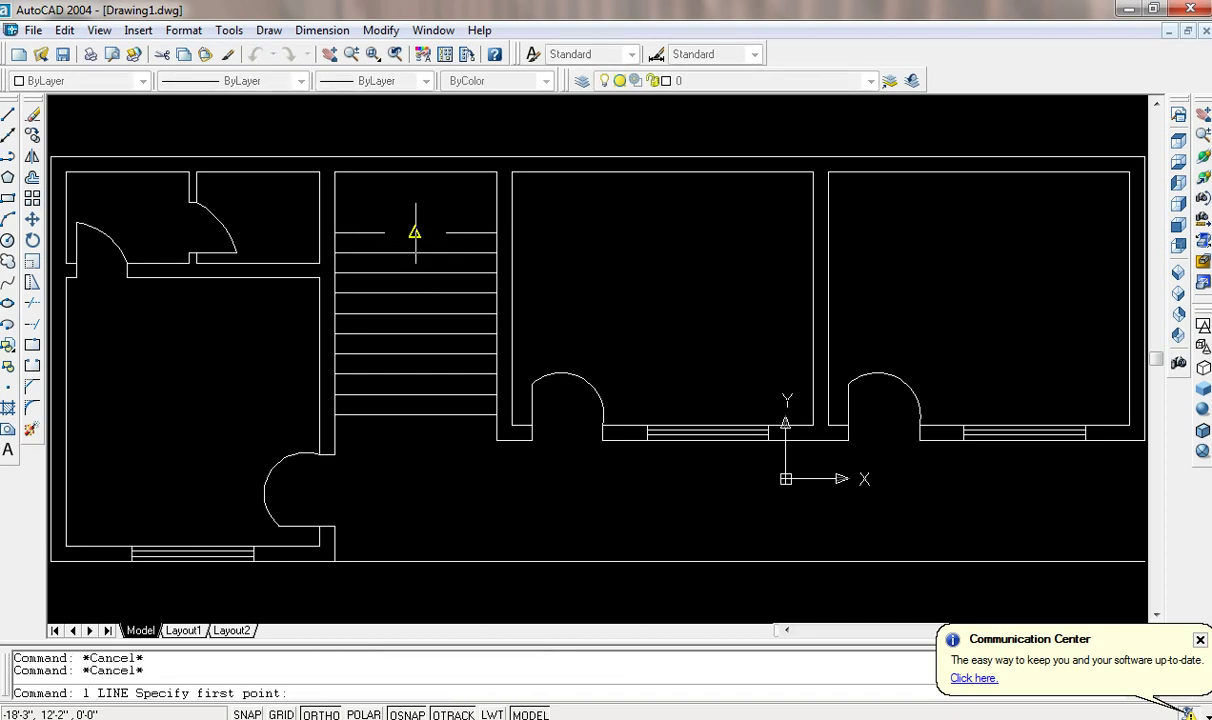
pyautogui.click(415, 233)
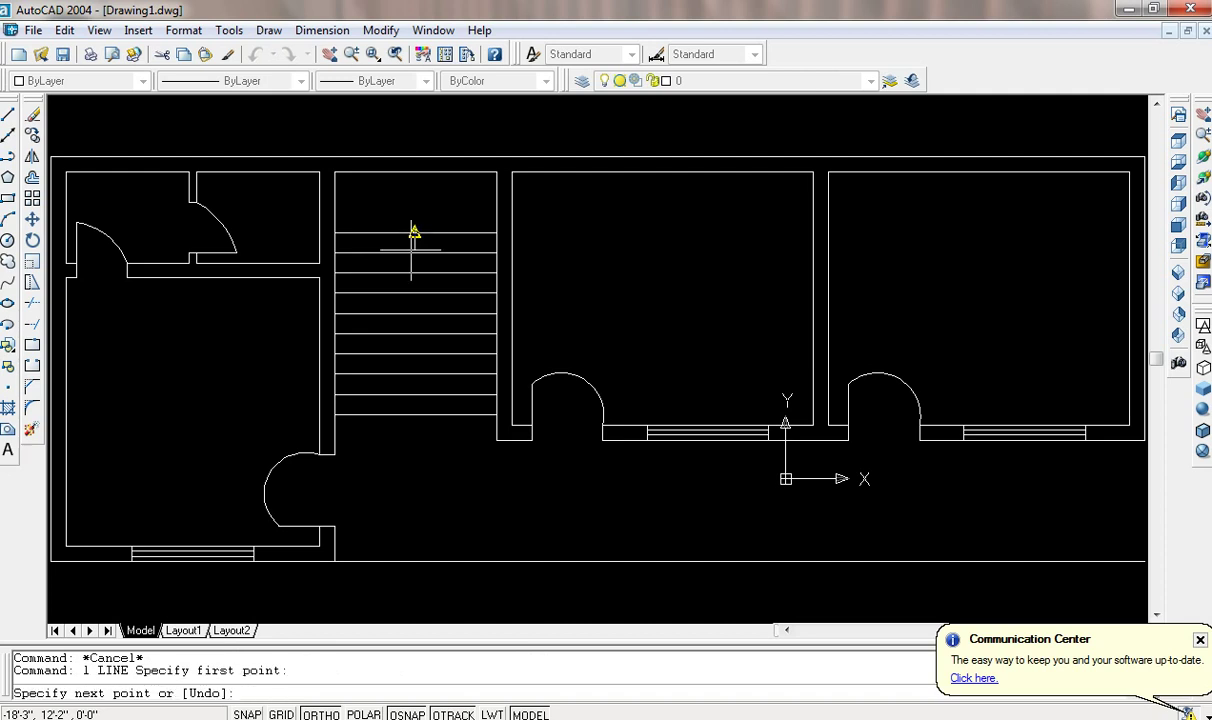
pyautogui.click(415, 415)
pyautogui.rightClick(415, 415)
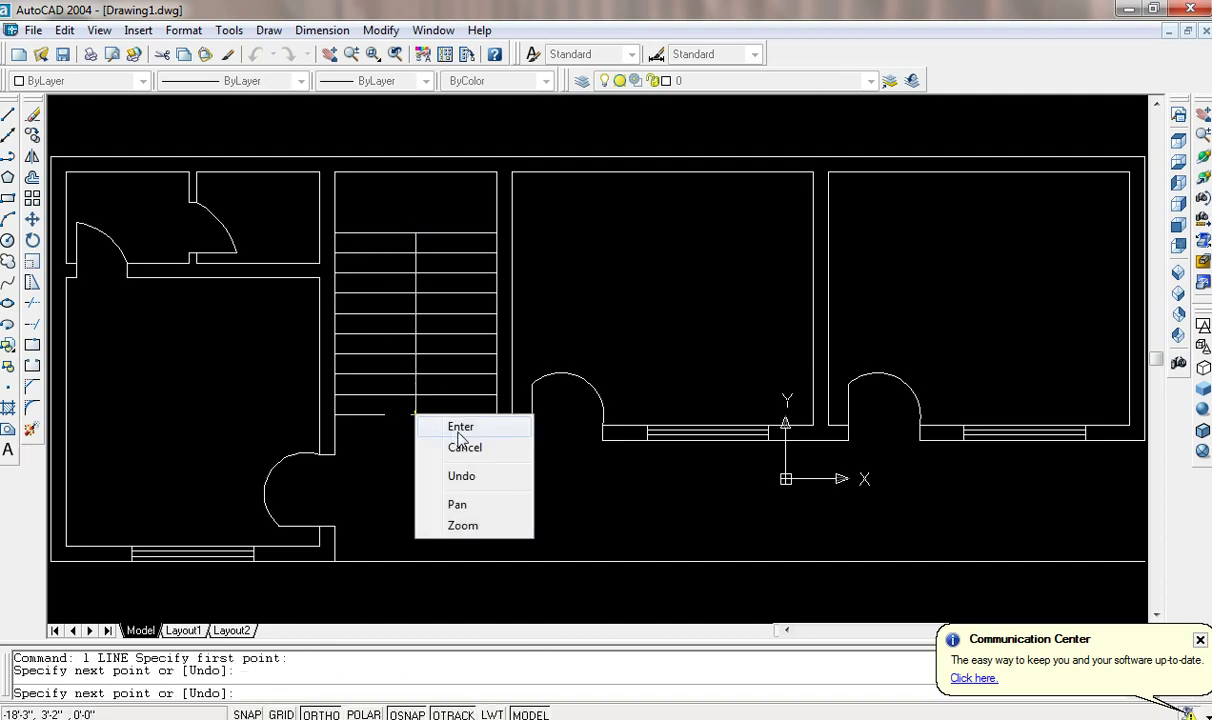
pyautogui.click(457, 427)
# Offset the stair centre line by 1 to add a parallel copy beside it.
pyautogui.write('o')
pyautogui.press('Return')
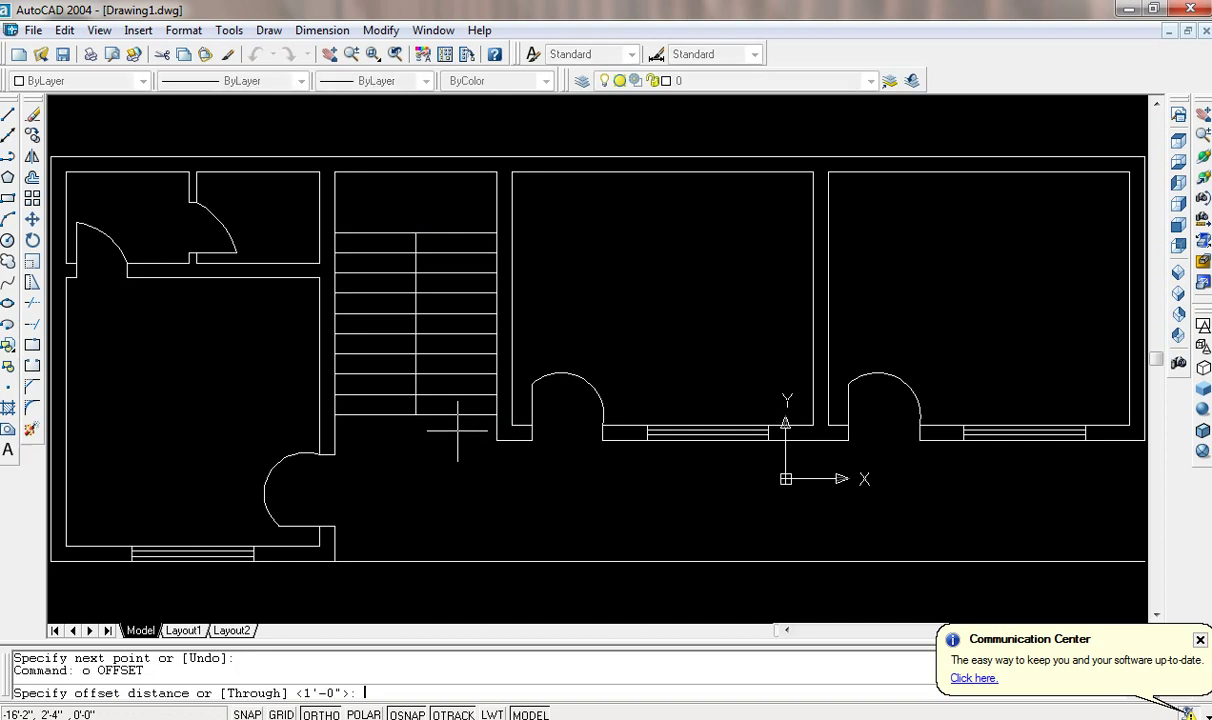
pyautogui.write('1')
pyautogui.press('Return')
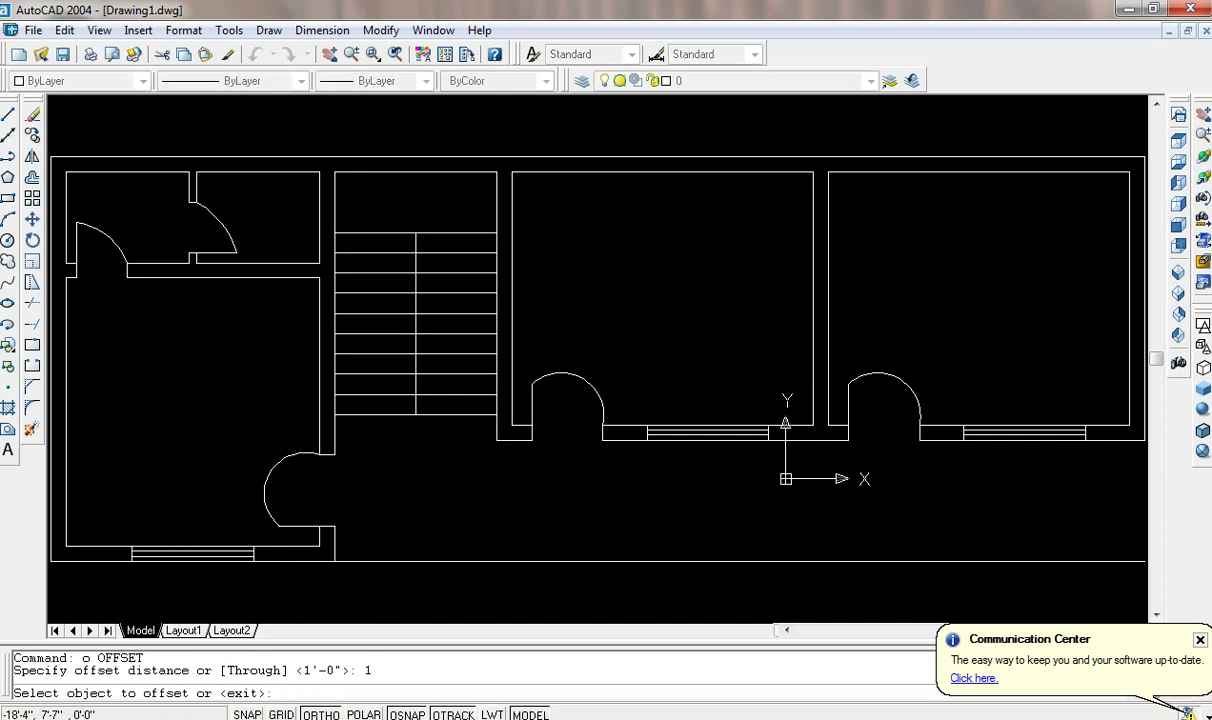
pyautogui.click(415, 325)
pyautogui.click(395, 315)
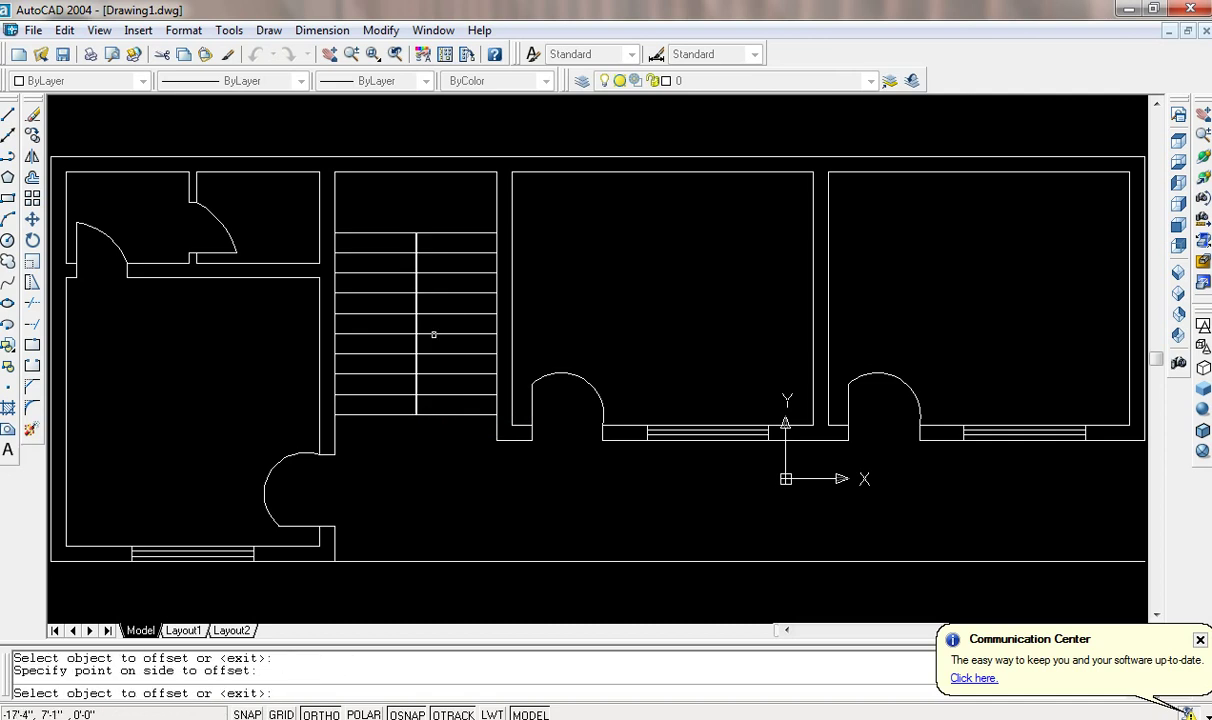
pyautogui.press('Escape')
pyautogui.press('Escape')
pyautogui.press('Return')
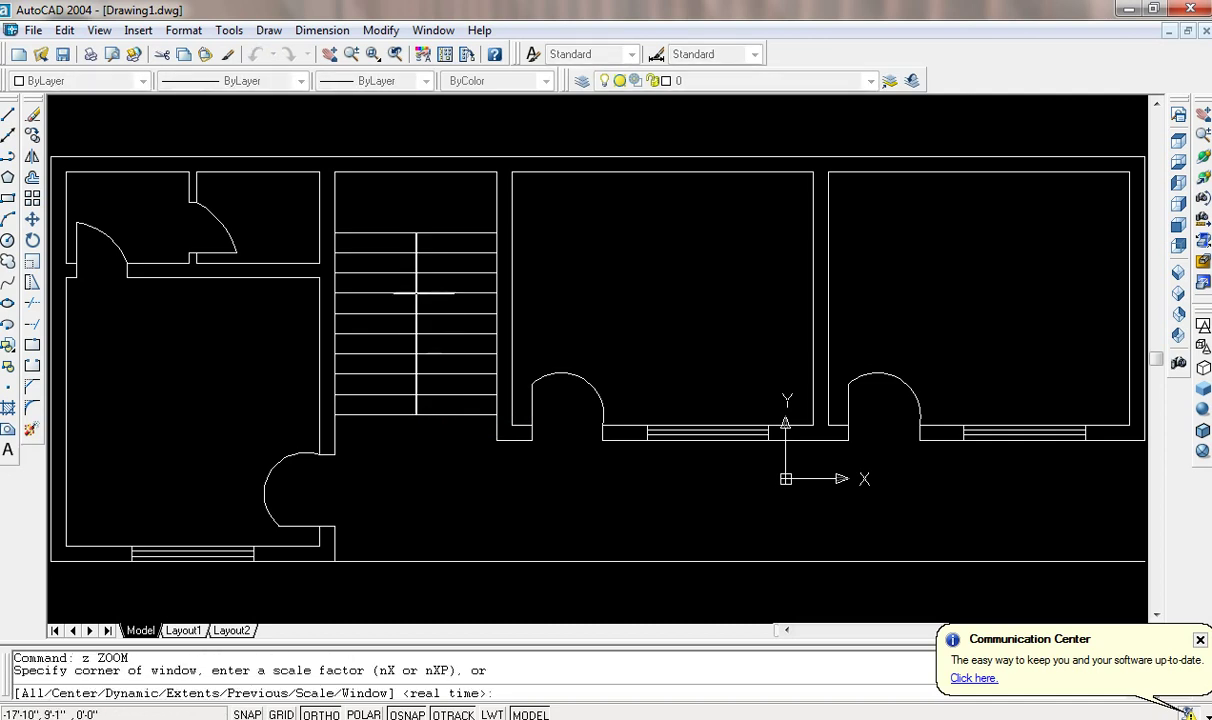
# Zoom in on the stairs, offset the stair centre line by 1, and erase the extra copy.
pyautogui.click(432, 209)
pyautogui.click(392, 442)
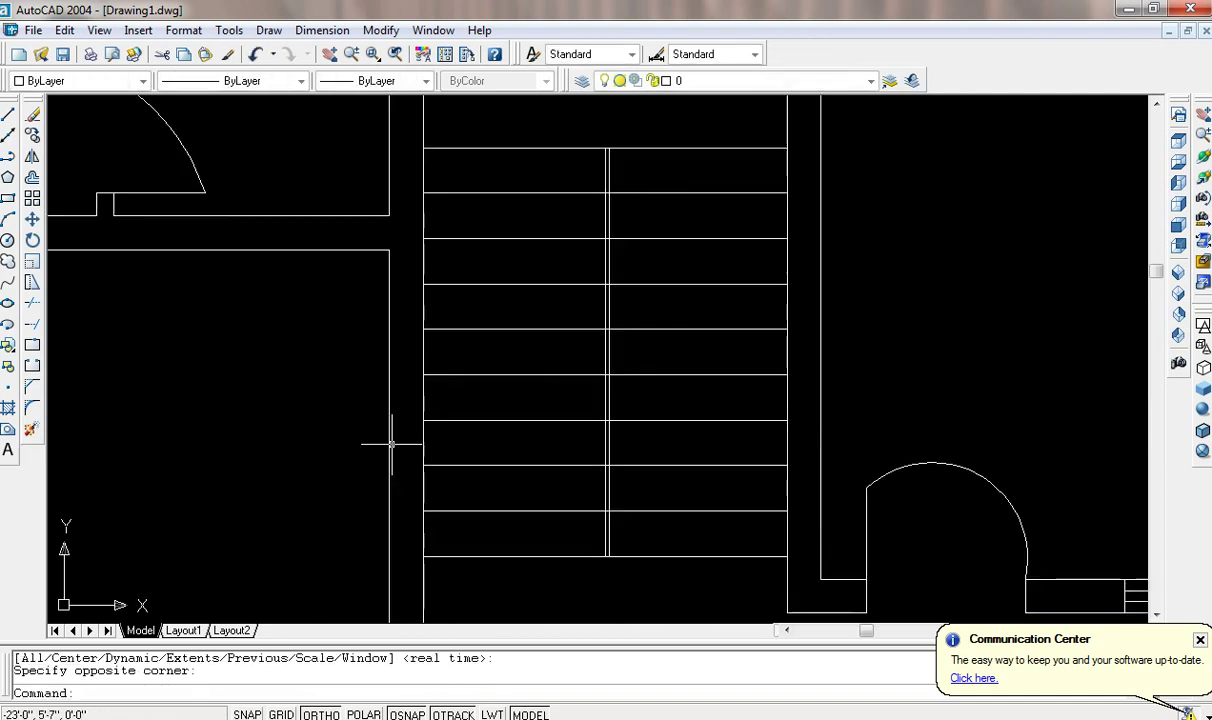
pyautogui.press('Escape')
pyautogui.press('Escape')
pyautogui.write('c')
pyautogui.press('Return')
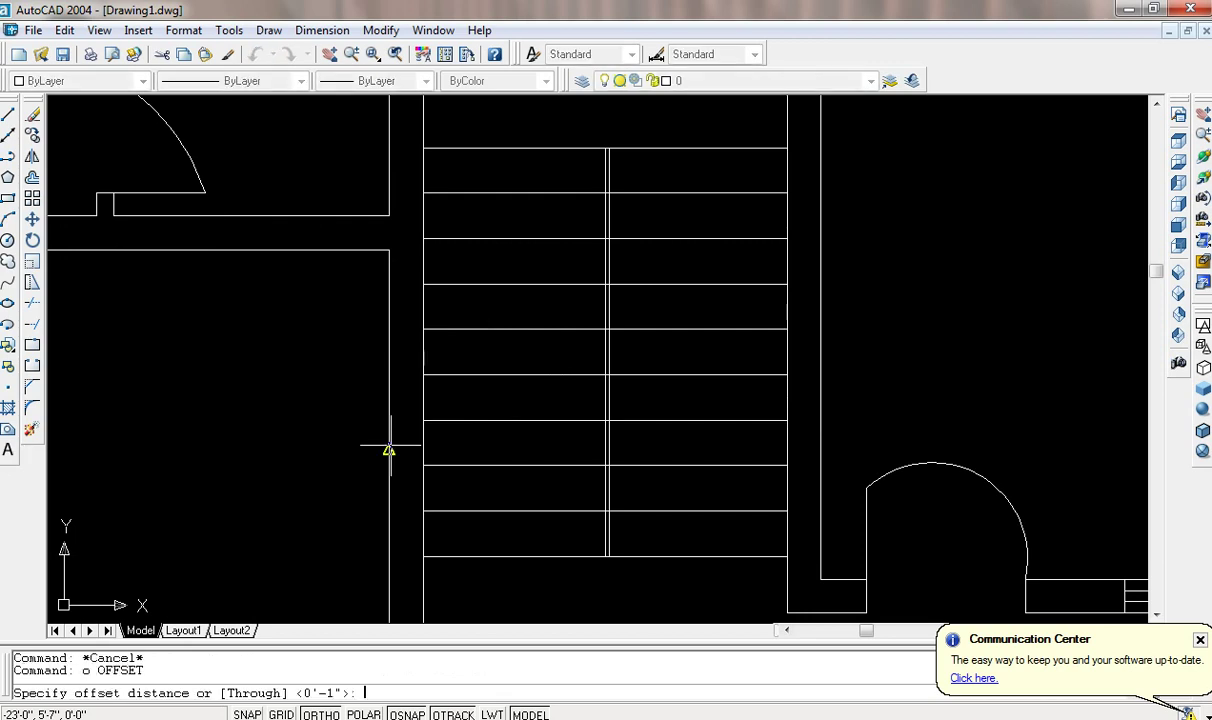
pyautogui.write('1')
pyautogui.press('Return')
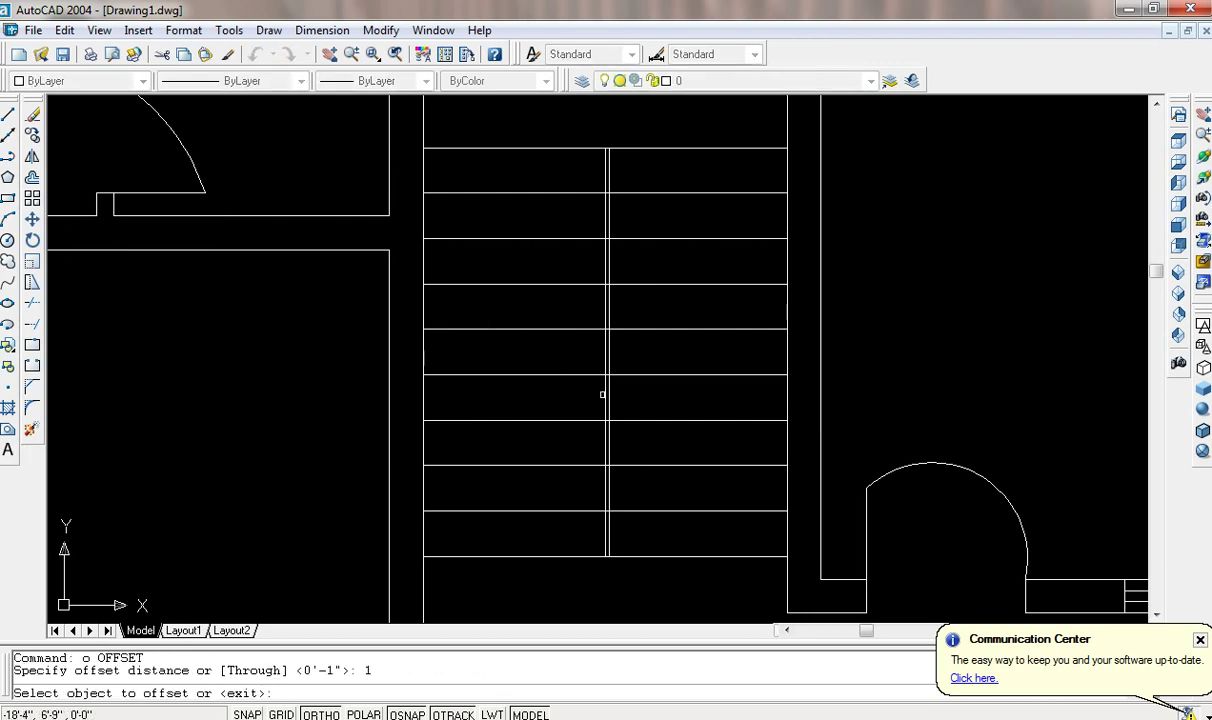
pyautogui.click(604, 397)
pyautogui.click(554, 411)
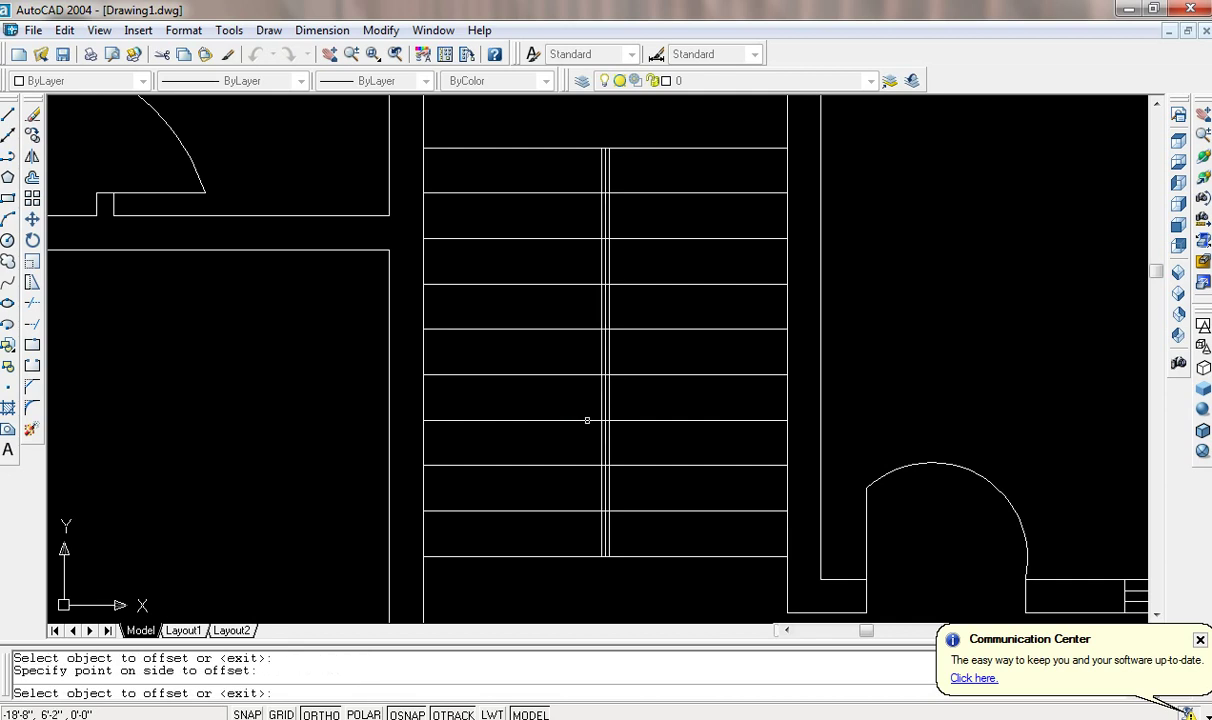
pyautogui.press('Escape')
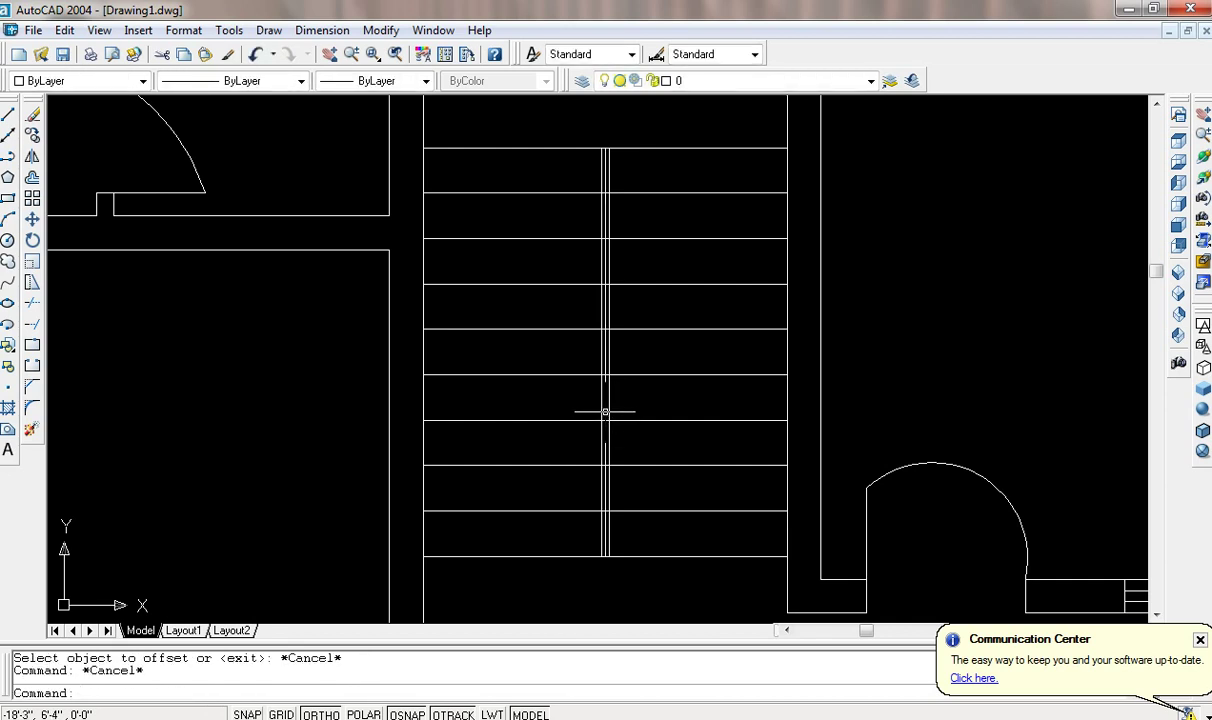
pyautogui.click(604, 410)
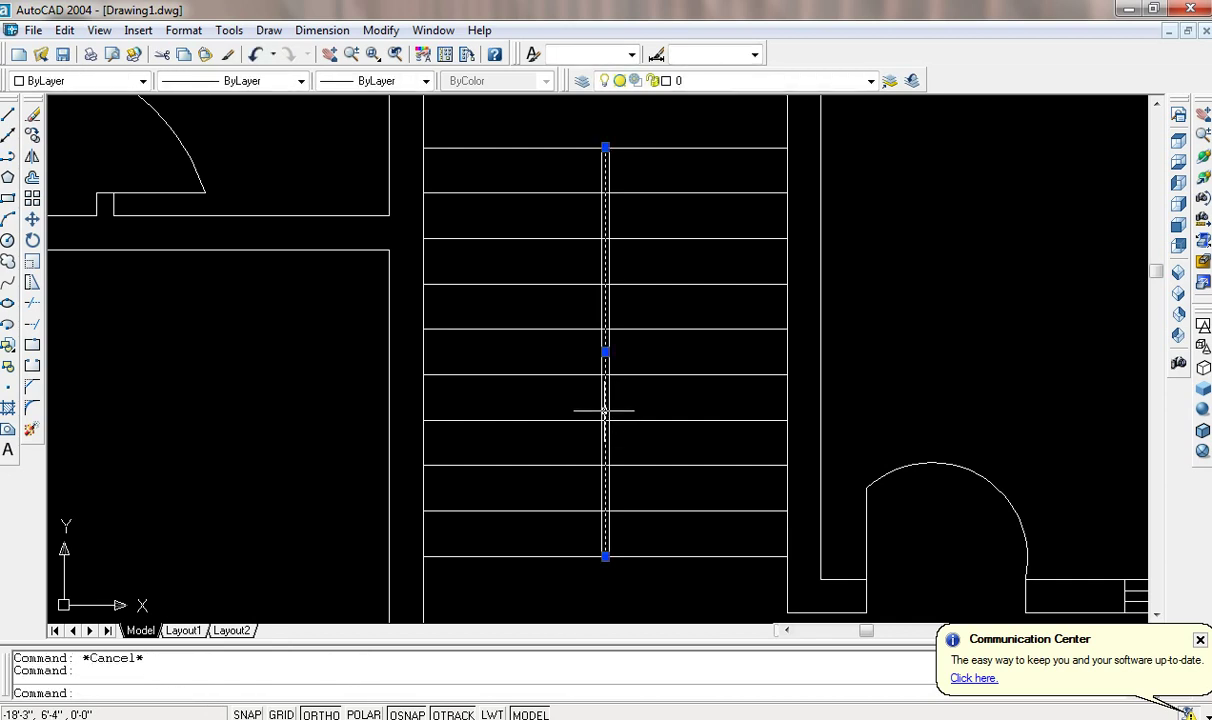
pyautogui.press('Delete')
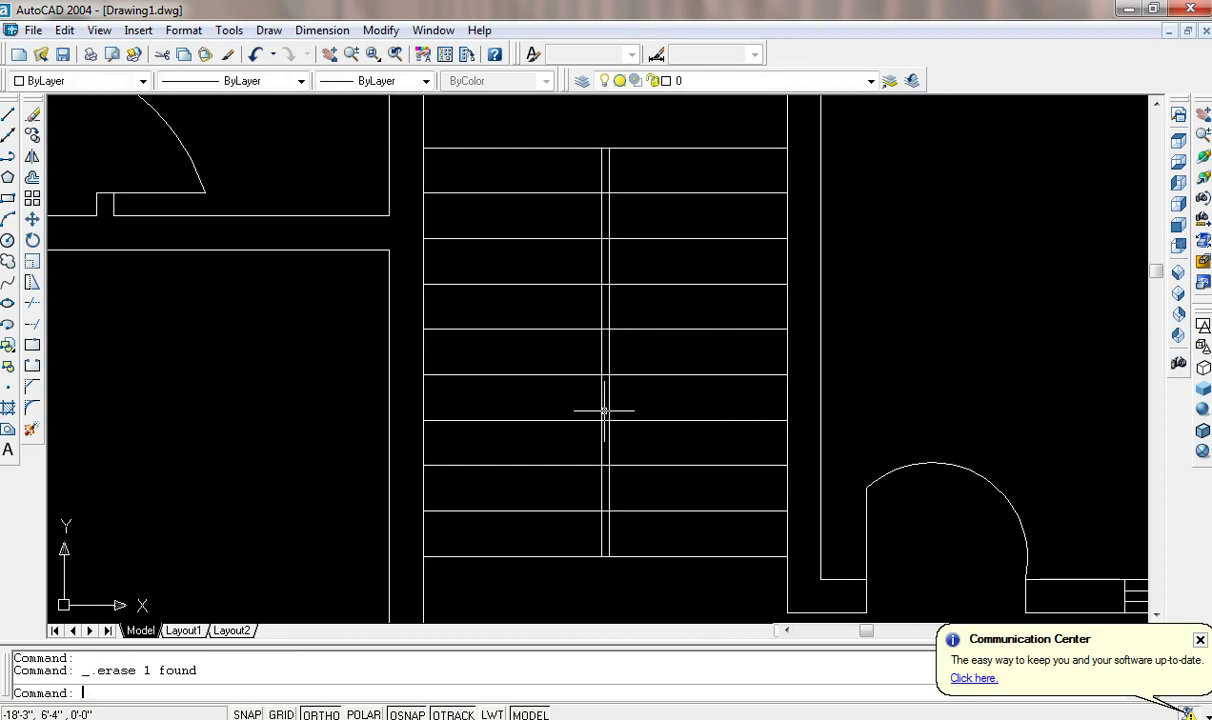
# Trim the centre line pieces between the treads, undoing one wrong trim.
pyautogui.write('tr')
pyautogui.press('Return')
pyautogui.press('Return')
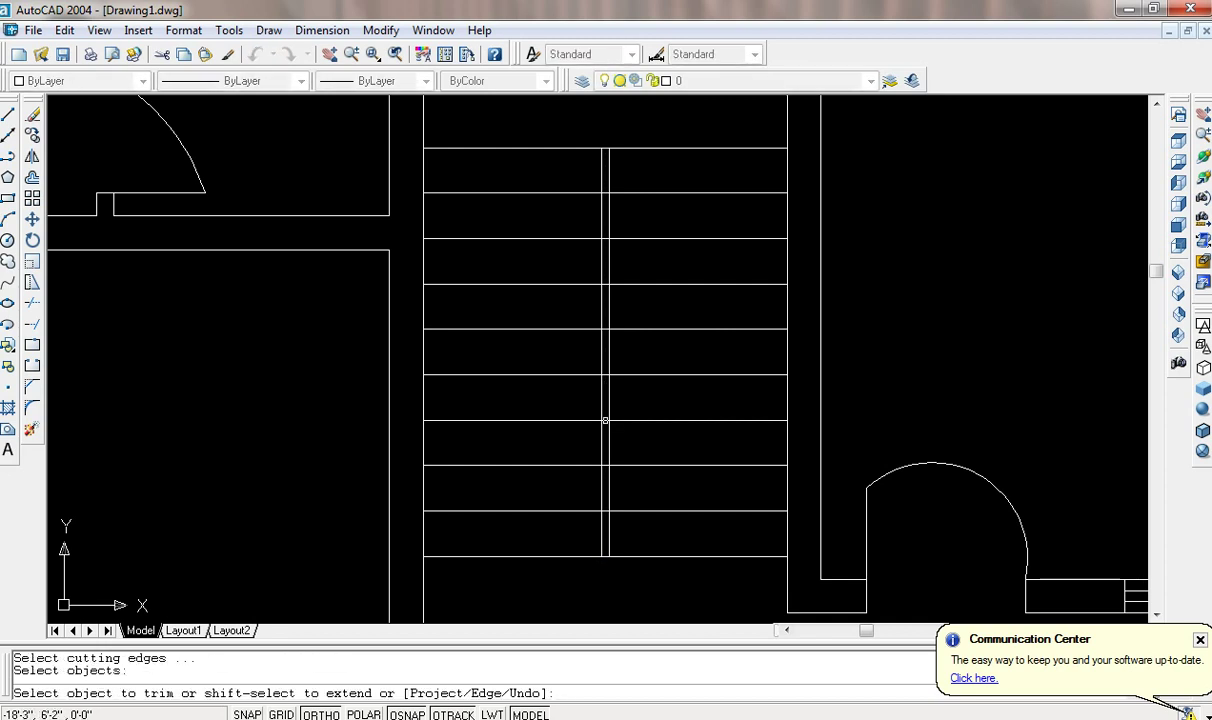
pyautogui.click(605, 420)
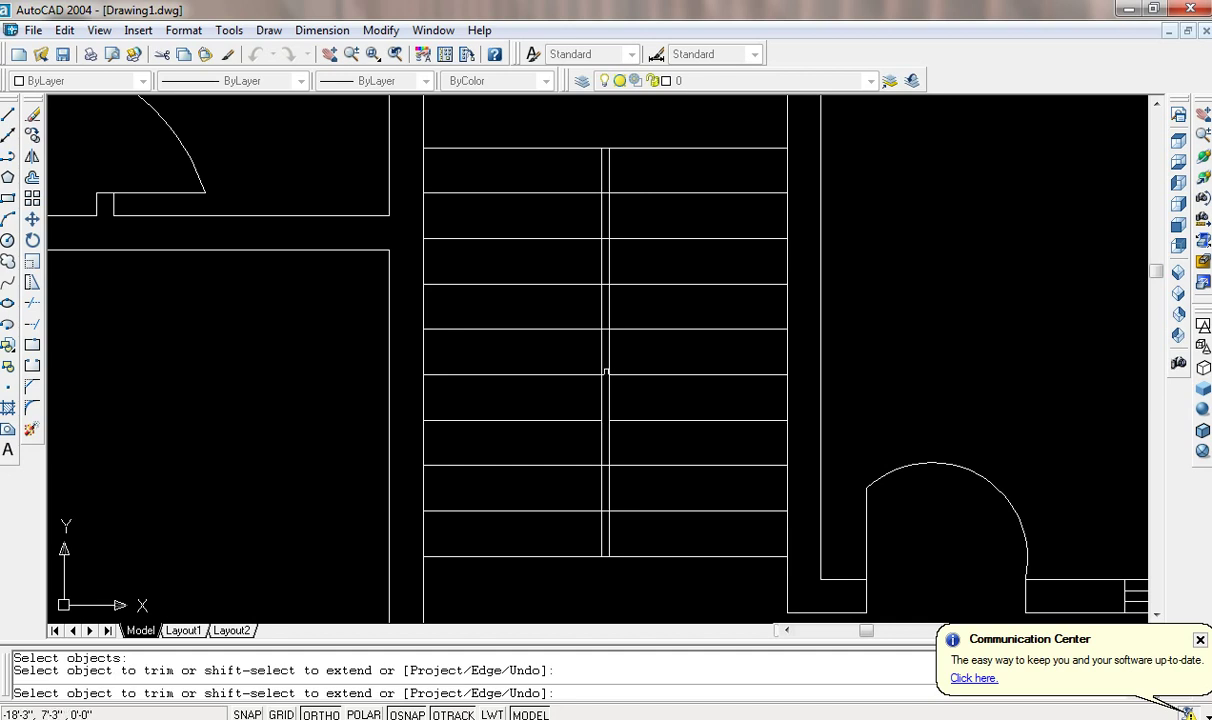
pyautogui.click(606, 372)
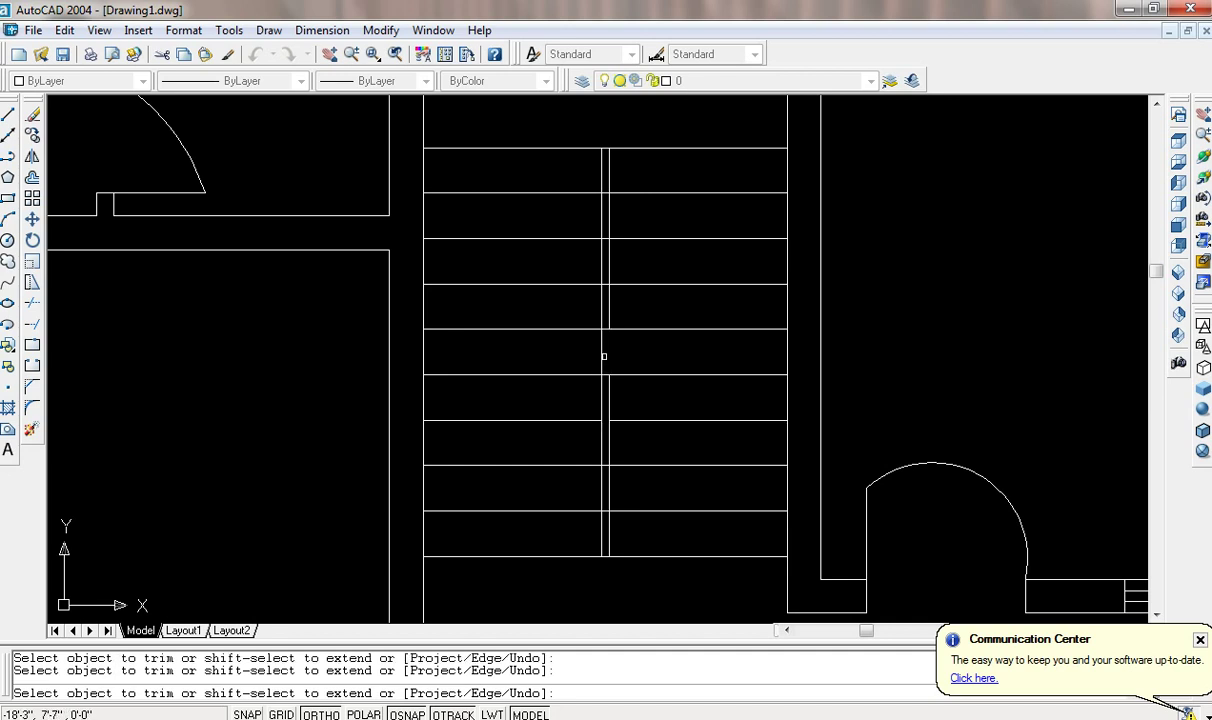
pyautogui.write('u')
pyautogui.press('Return')
pyautogui.click(605, 355)
pyautogui.click(605, 328)
# Cancel the trim, then bring up and dismiss the drawing's shortcut menu.
pyautogui.press('Escape')
pyautogui.press('Escape')
pyautogui.rightClick(521, 445)
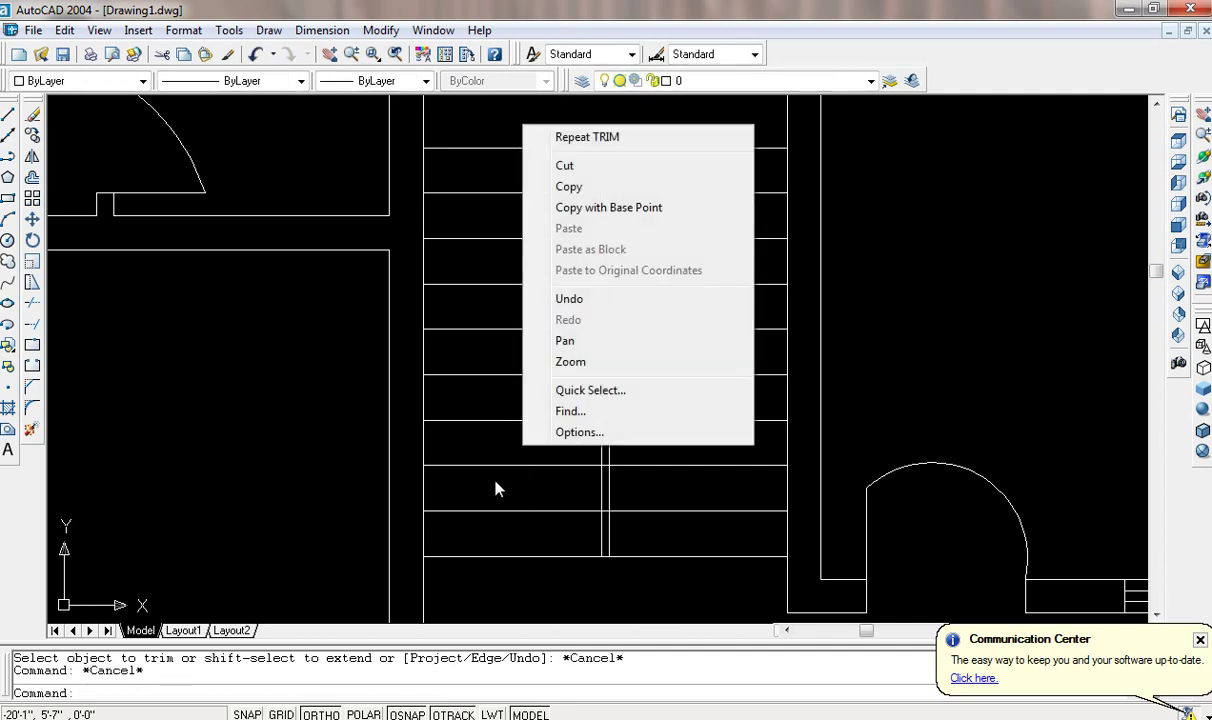
pyautogui.press('Escape')
# Trim away the lower end and leftover stub of the inner stair line.
pyautogui.click(529, 440)
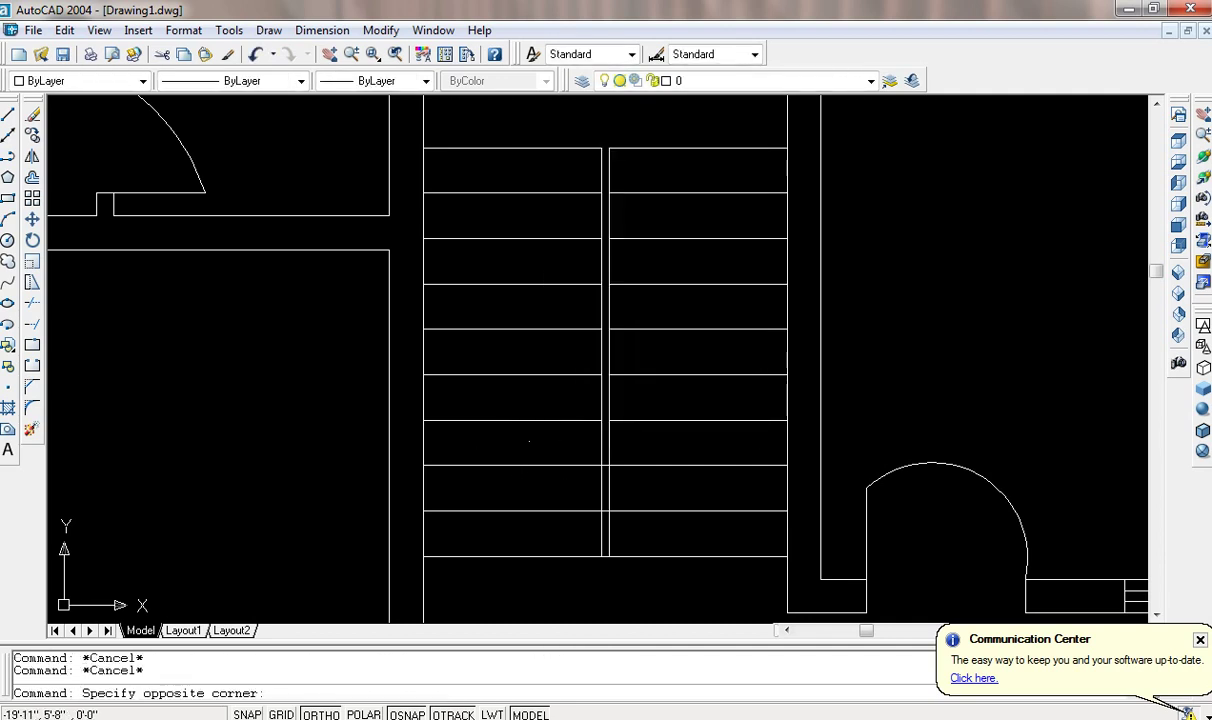
pyautogui.press('Escape')
pyautogui.write('tr')
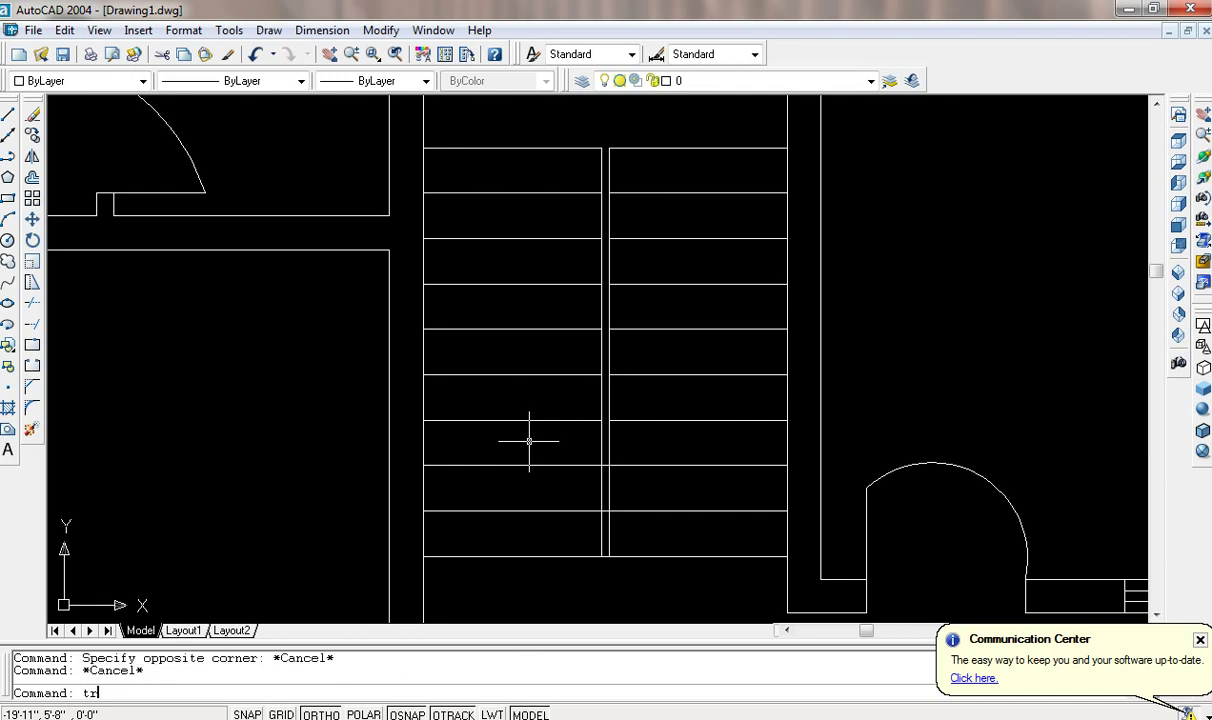
pyautogui.press('Return')
pyautogui.press('Return')
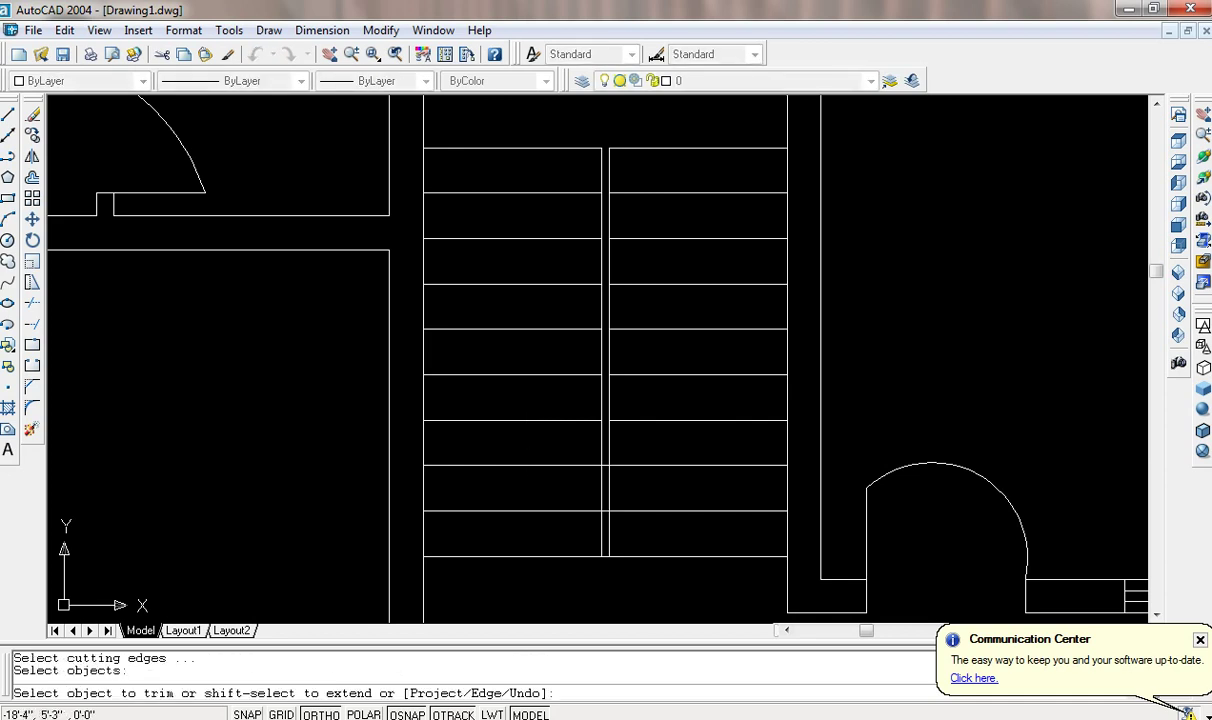
pyautogui.click(600, 457)
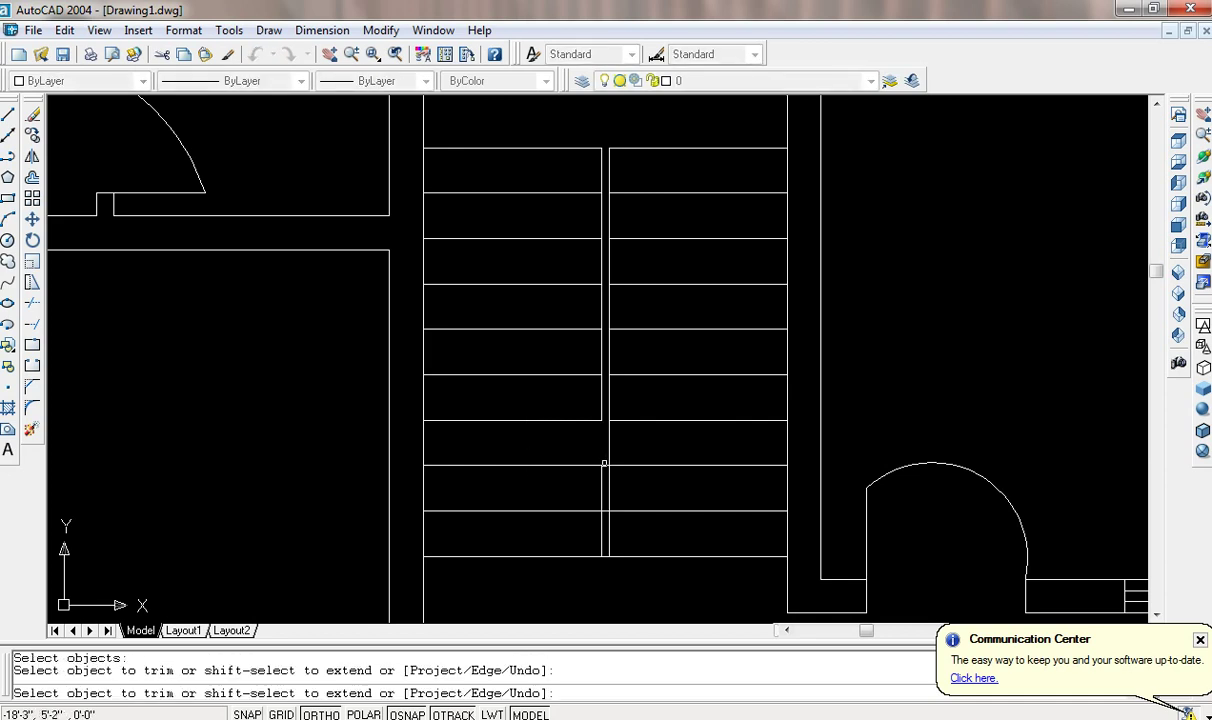
pyautogui.click(605, 466)
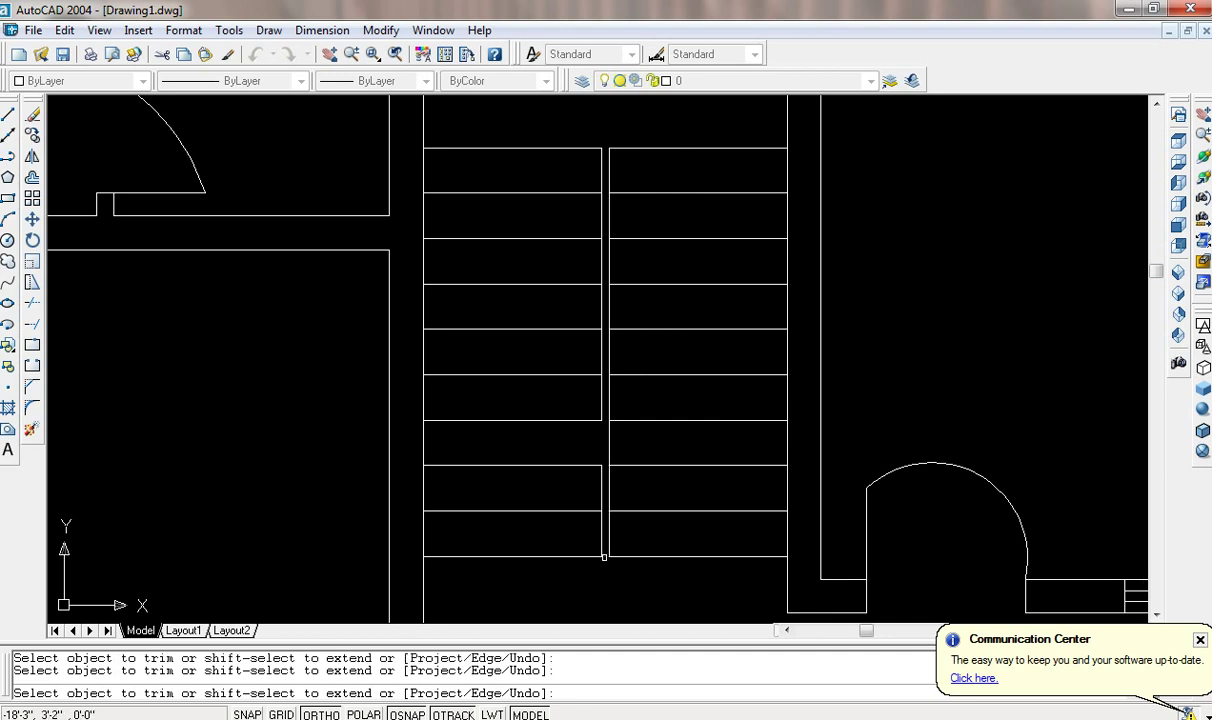
pyautogui.press('Escape')
# Crossing-select the bottom treads of the left flight and delete them.
pyautogui.press('Escape')
pyautogui.click(609, 441)
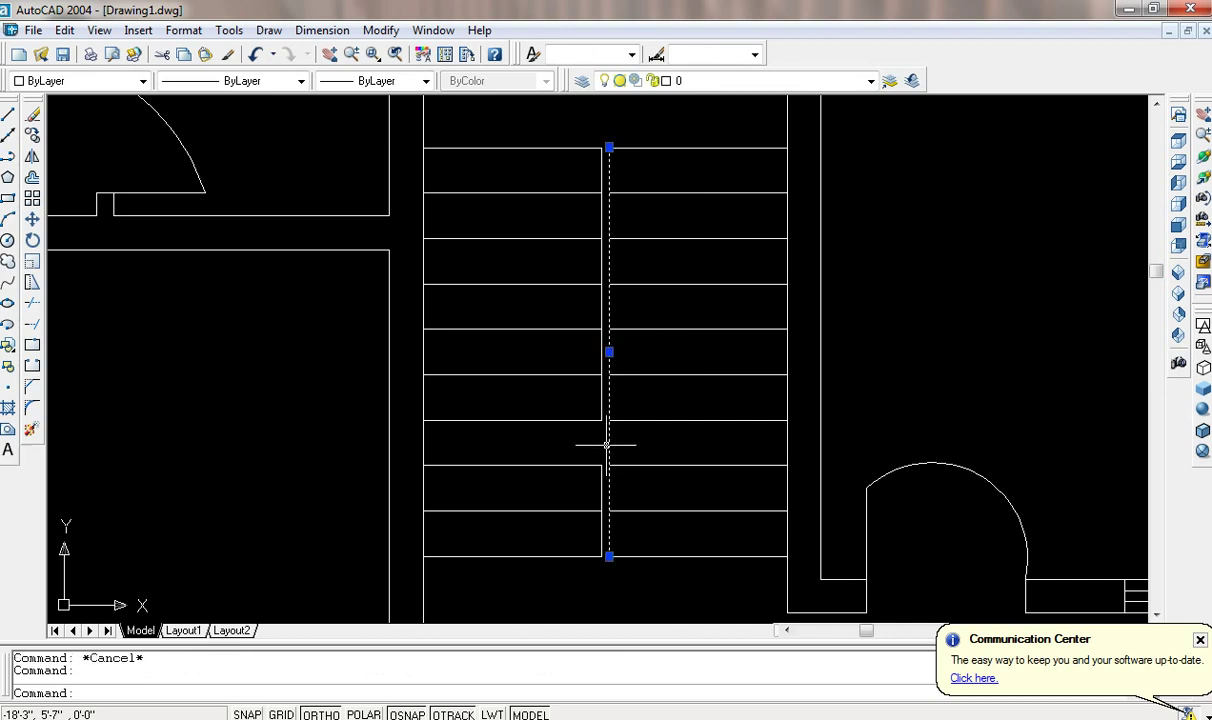
pyautogui.press('Escape')
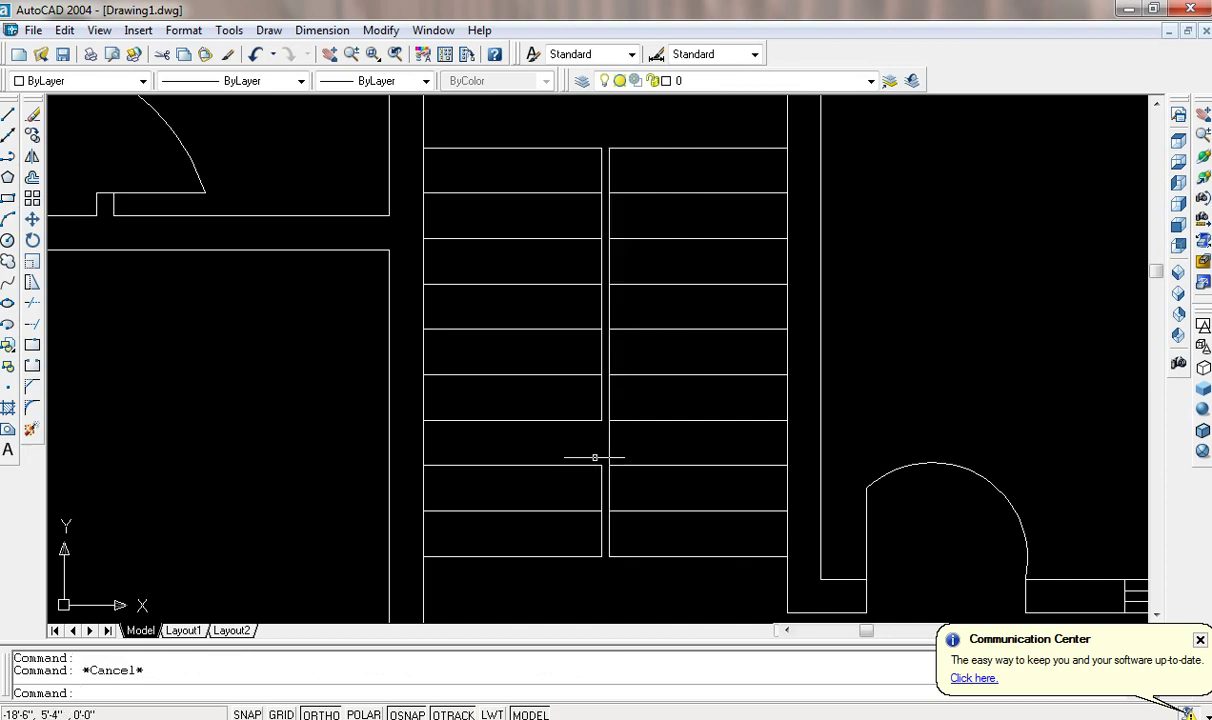
pyautogui.click(603, 459)
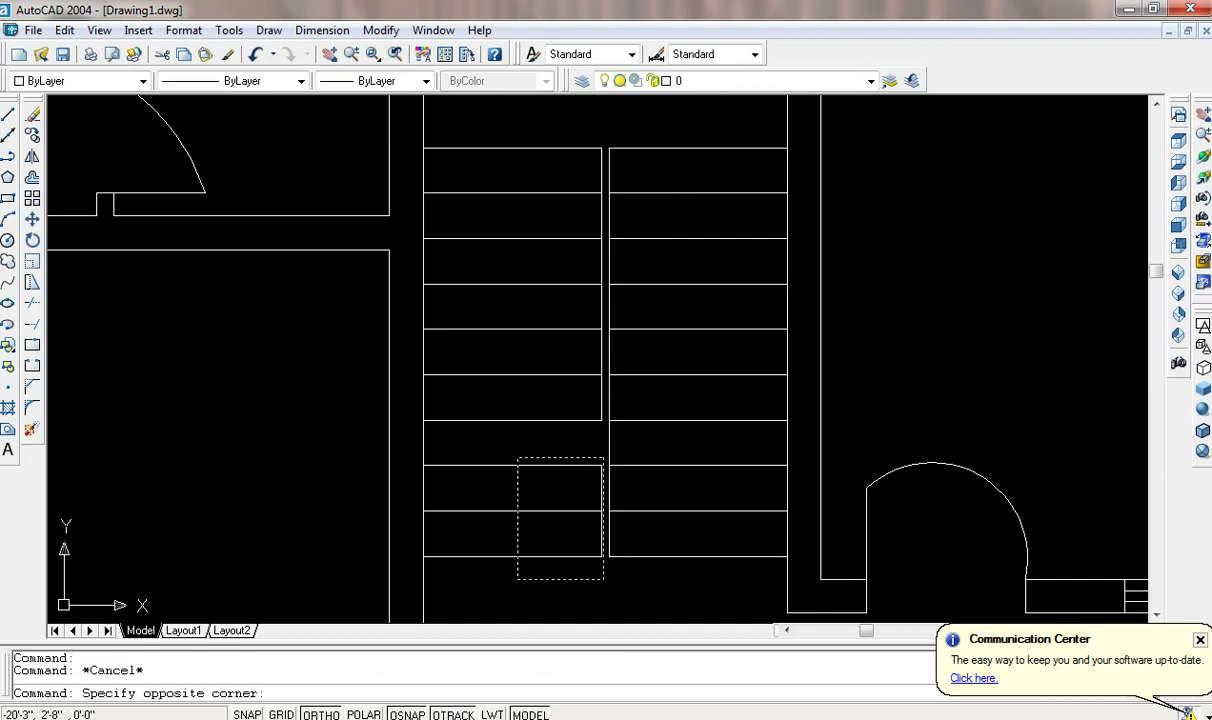
pyautogui.click(491, 576)
pyautogui.press('Delete')
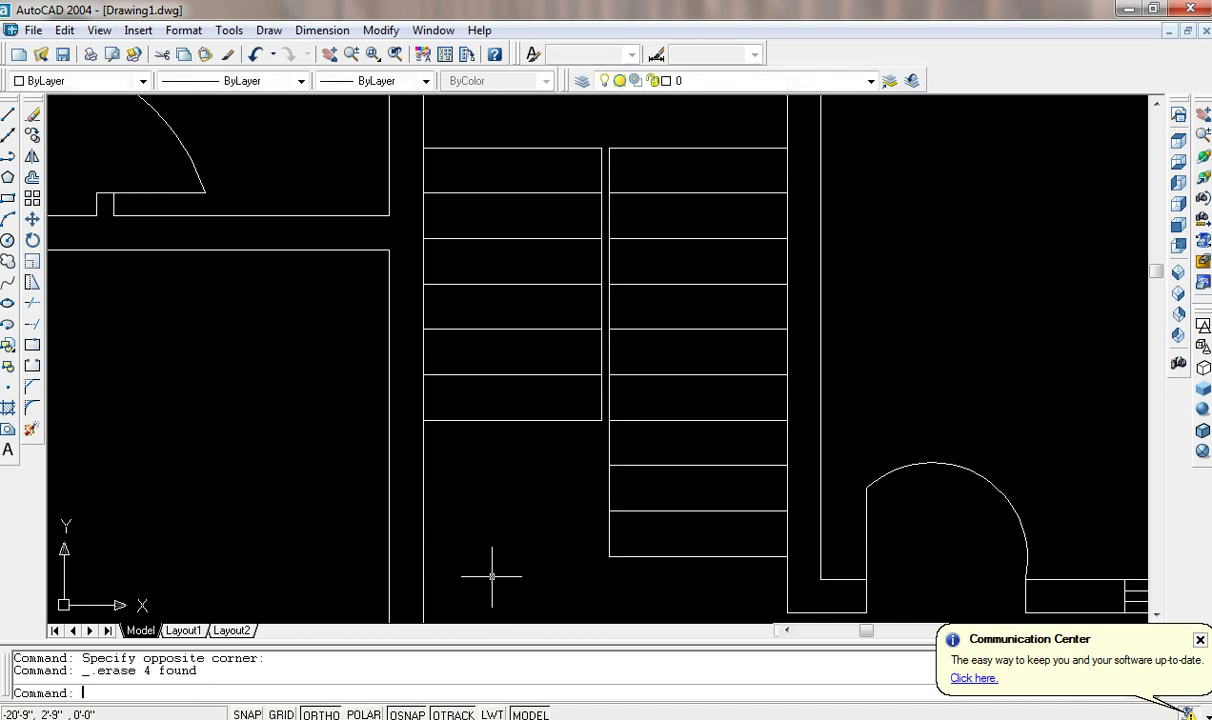
pyautogui.press('Escape')
pyautogui.press('Escape')
pyautogui.write('f')
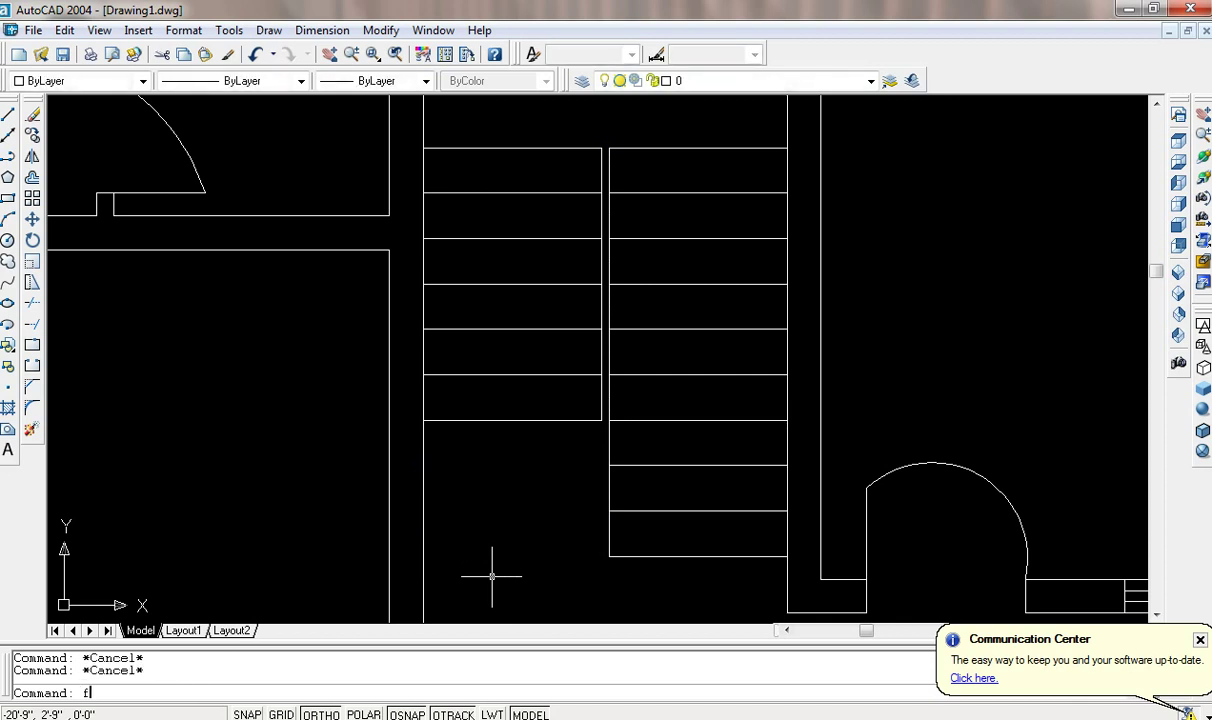
# Fillet the left and right flights' inner lines together at the top with radius 0.
pyautogui.press('Return')
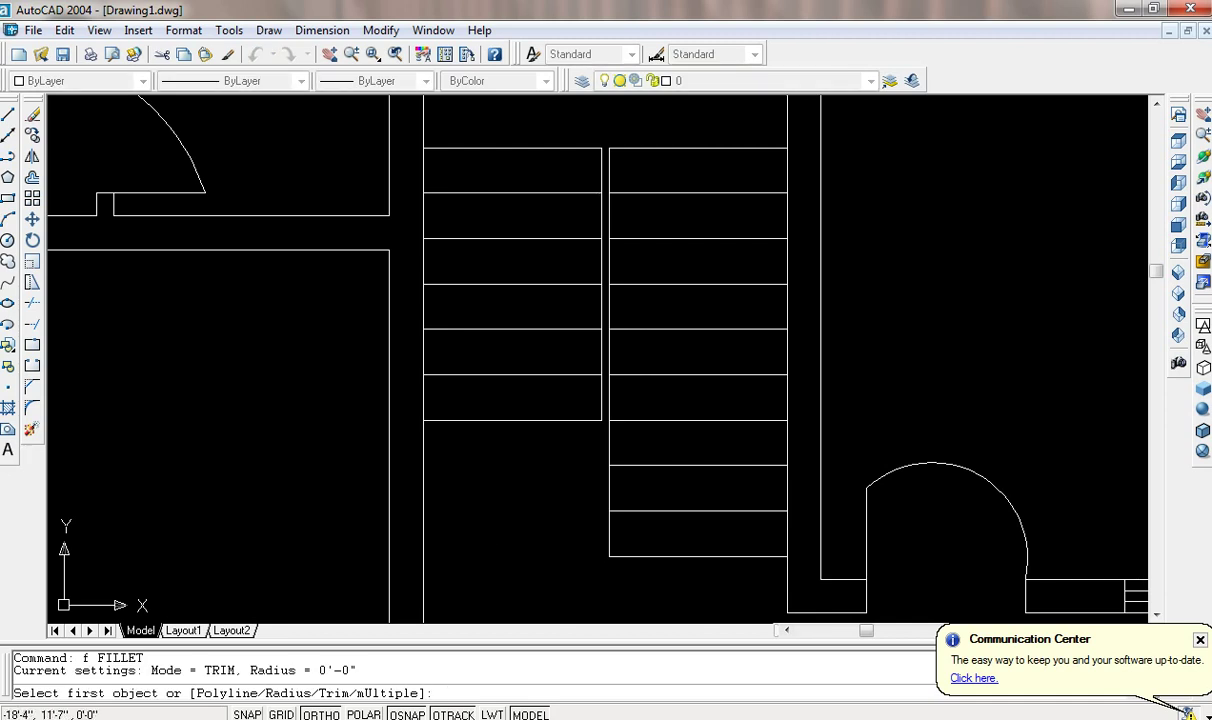
pyautogui.click(601, 157)
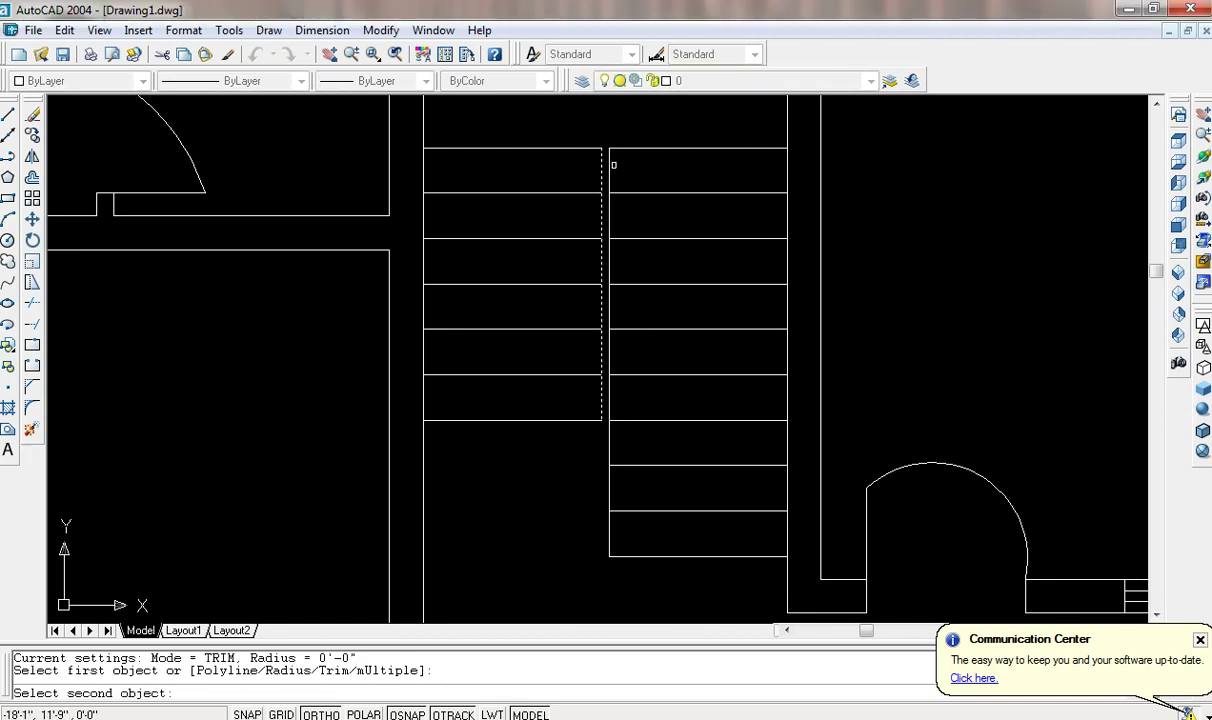
pyautogui.click(609, 168)
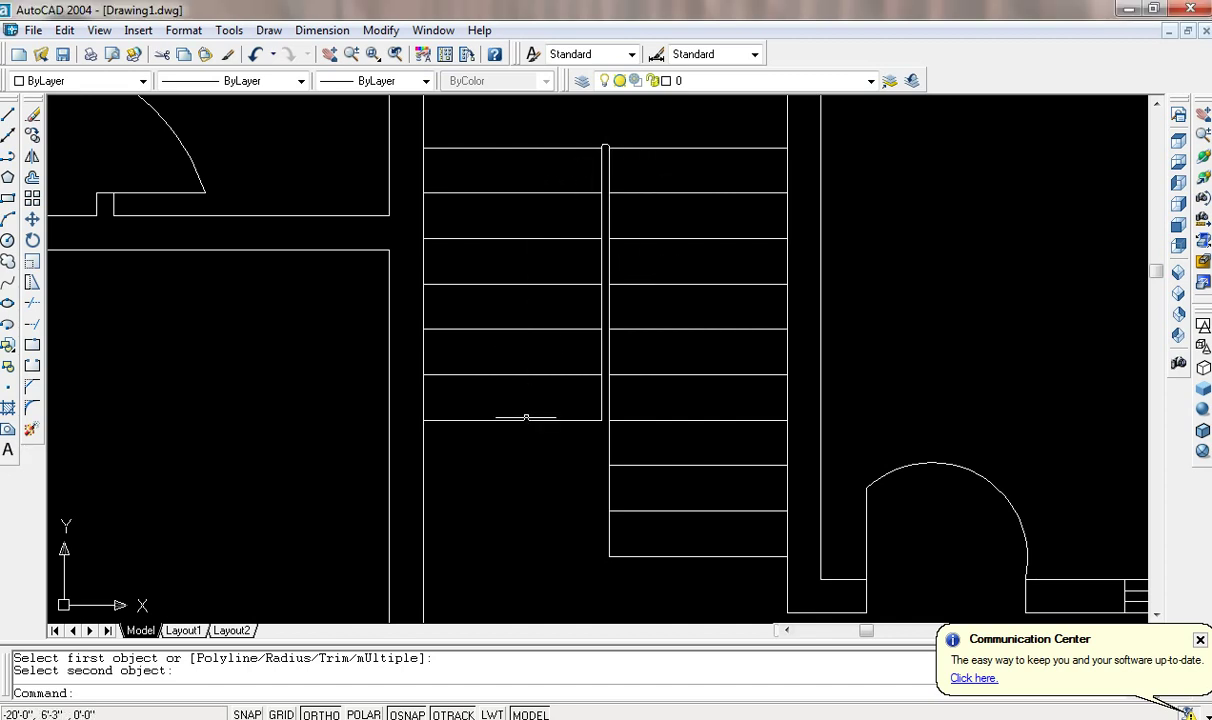
pyautogui.press('Escape')
pyautogui.press('Escape')
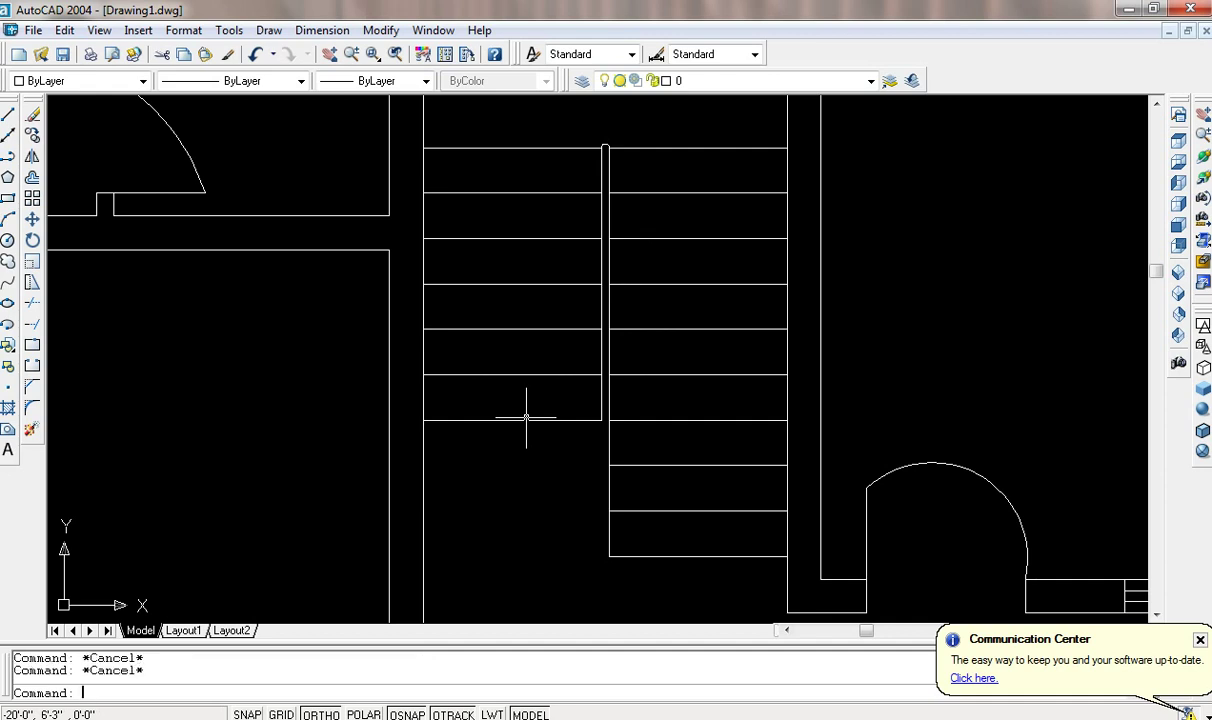
pyautogui.write('z')
# Zoom All to show the whole floor plan.
pyautogui.press('Return')
pyautogui.write('a')
pyautogui.press('Return')
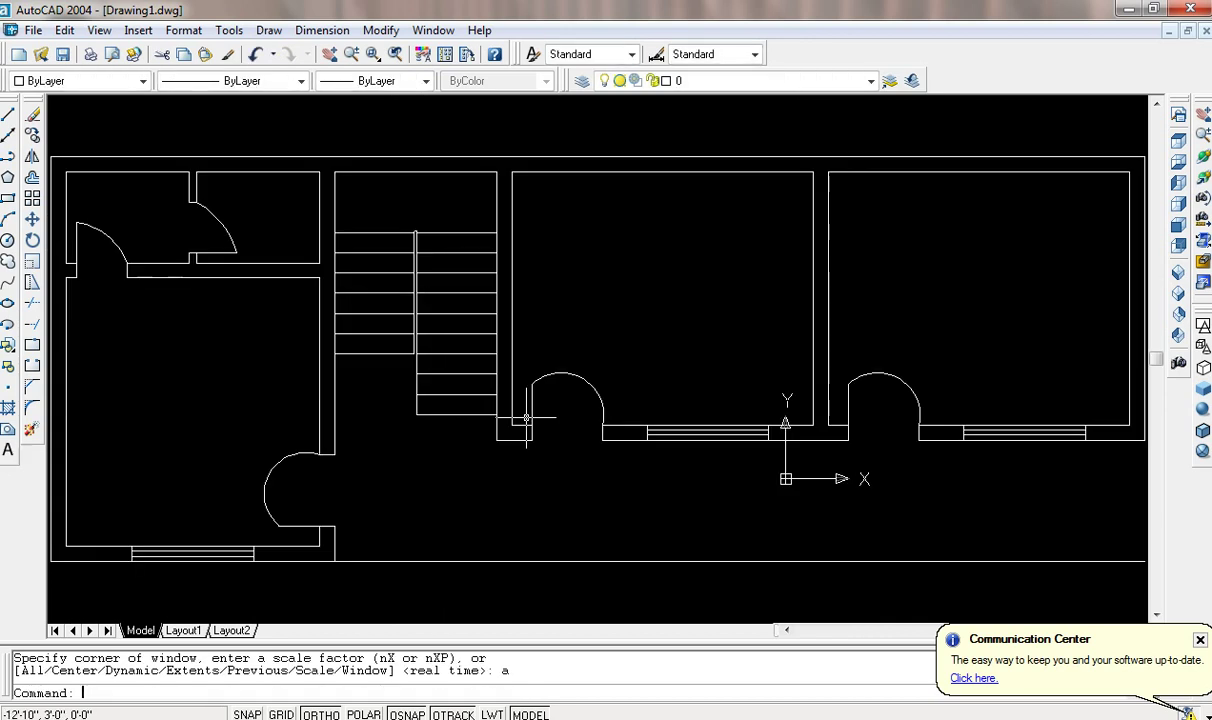
pyautogui.press('Escape')
pyautogui.press('Escape')
# Start a polyline in the left flight with a 6-long arrowhead, half-width 0 to 5.
pyautogui.write('pl')
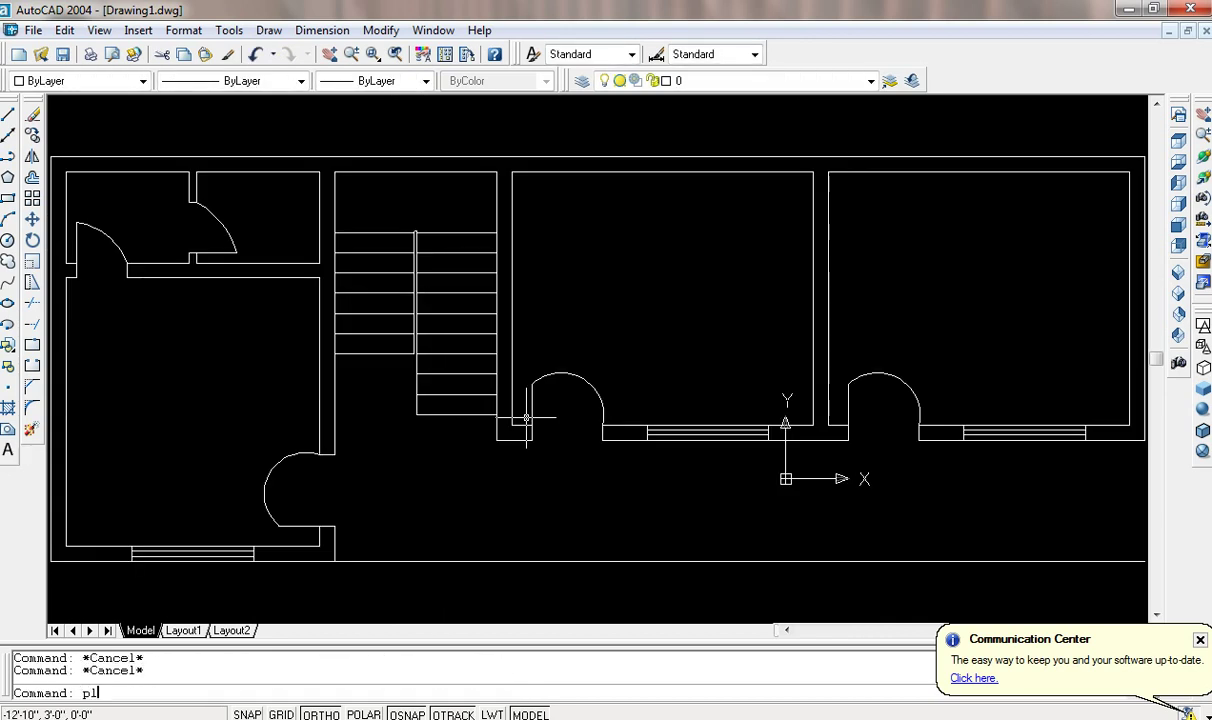
pyautogui.press('Return')
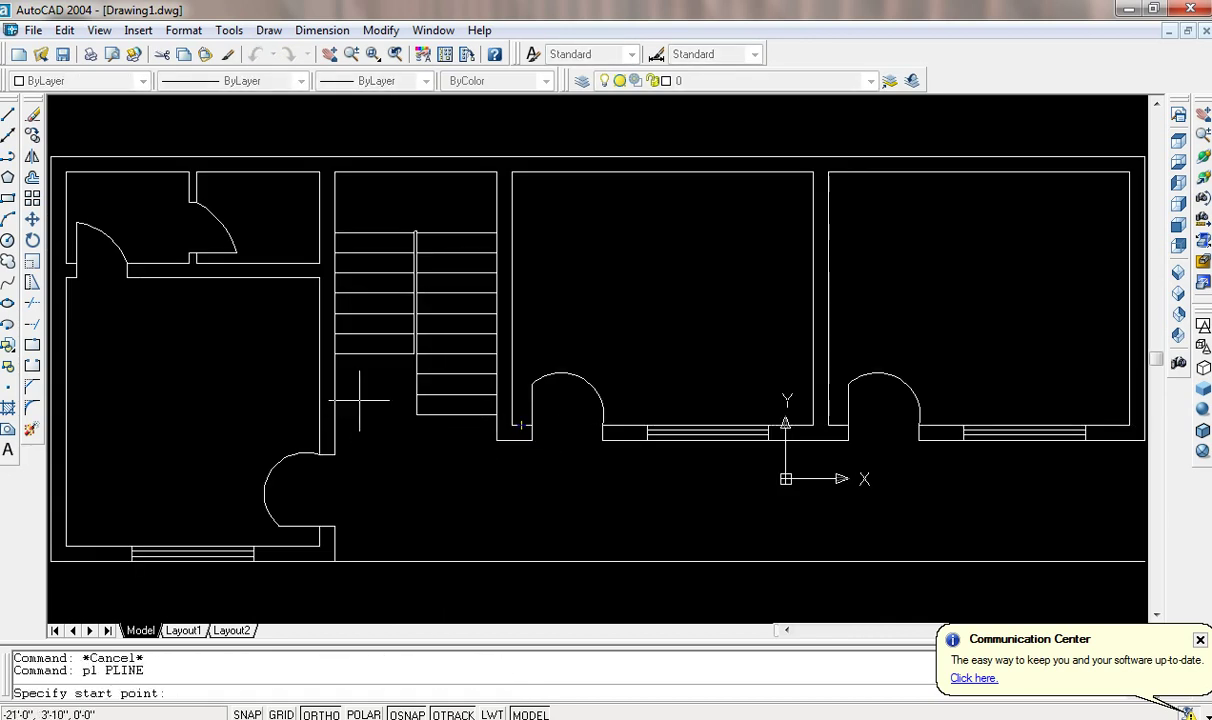
pyautogui.click(362, 395)
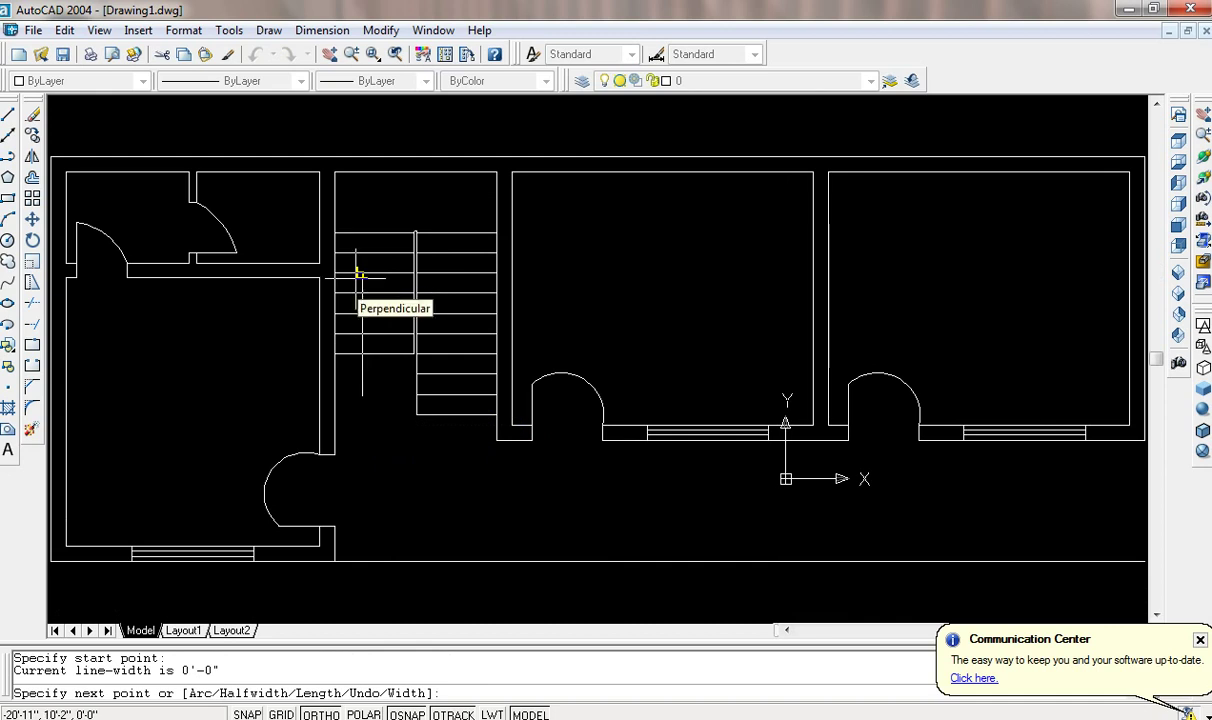
pyautogui.write('h')
pyautogui.press('Return')
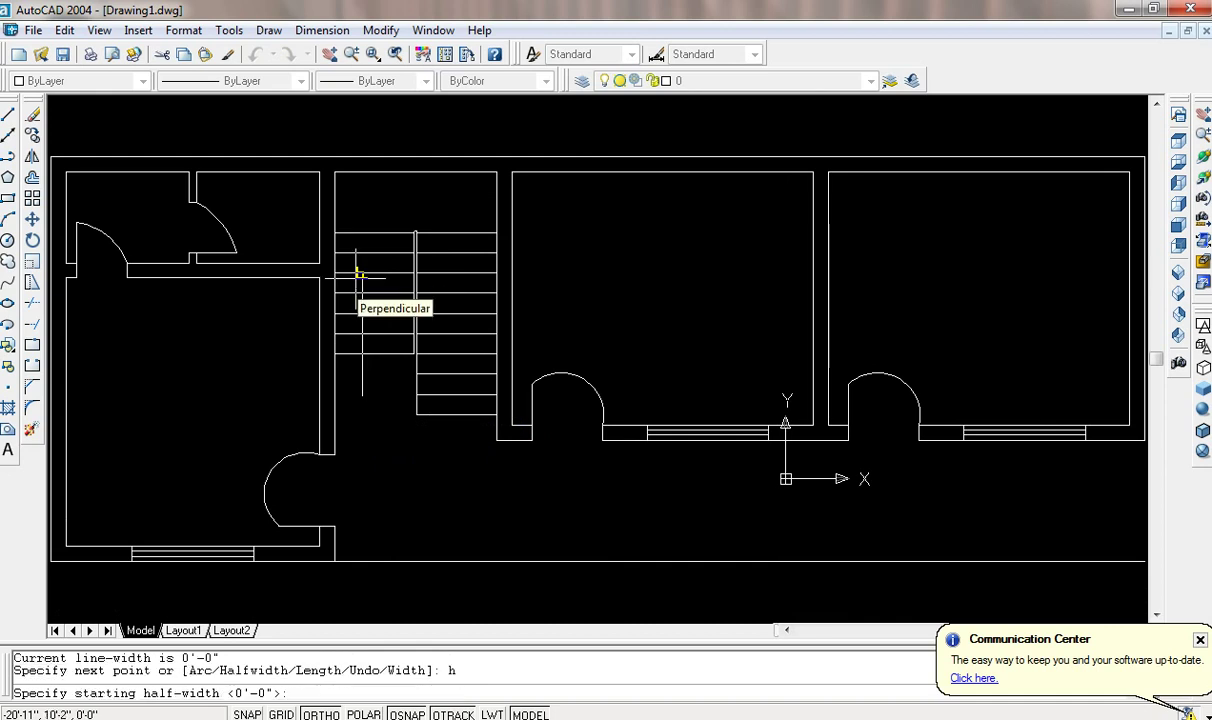
pyautogui.write('0')
pyautogui.press('Return')
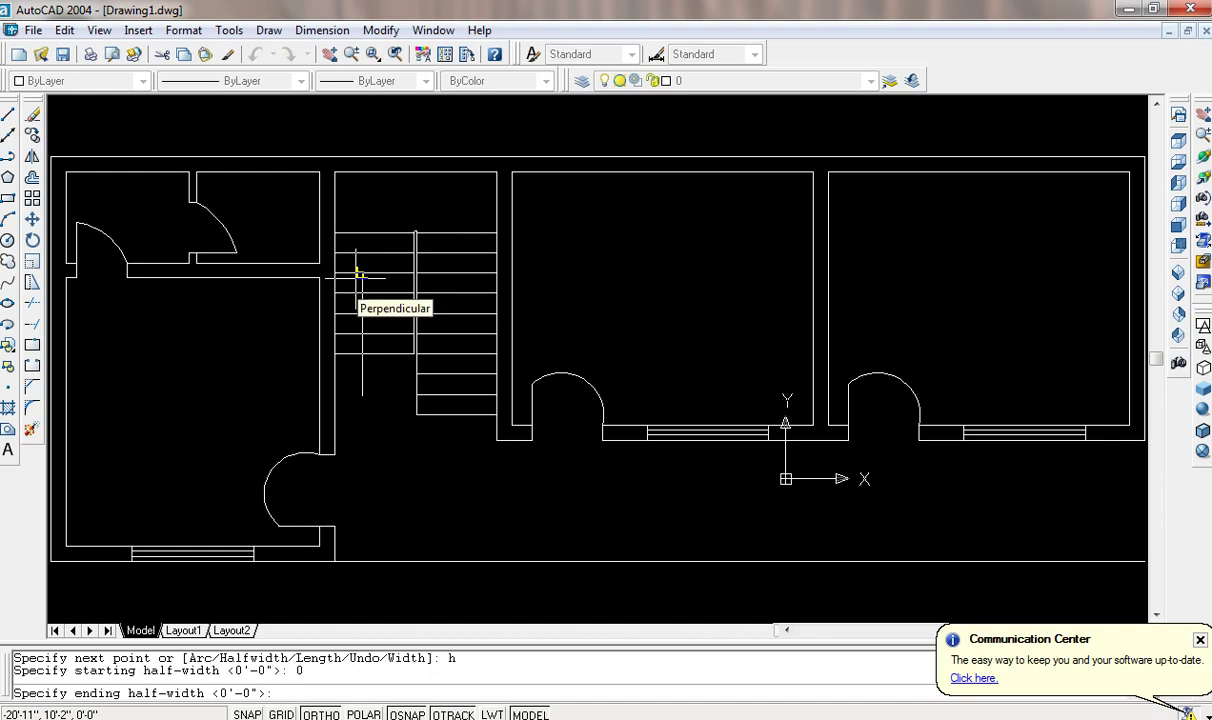
pyautogui.write('5')
pyautogui.press('Return')
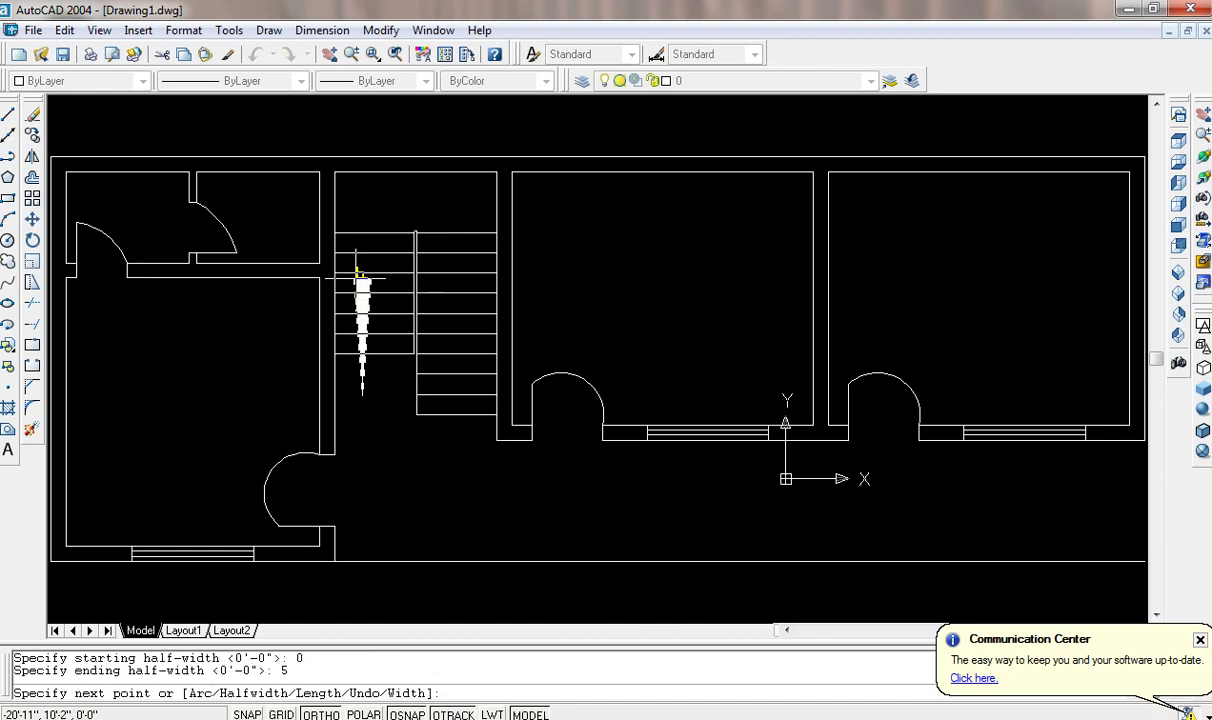
pyautogui.write('6')
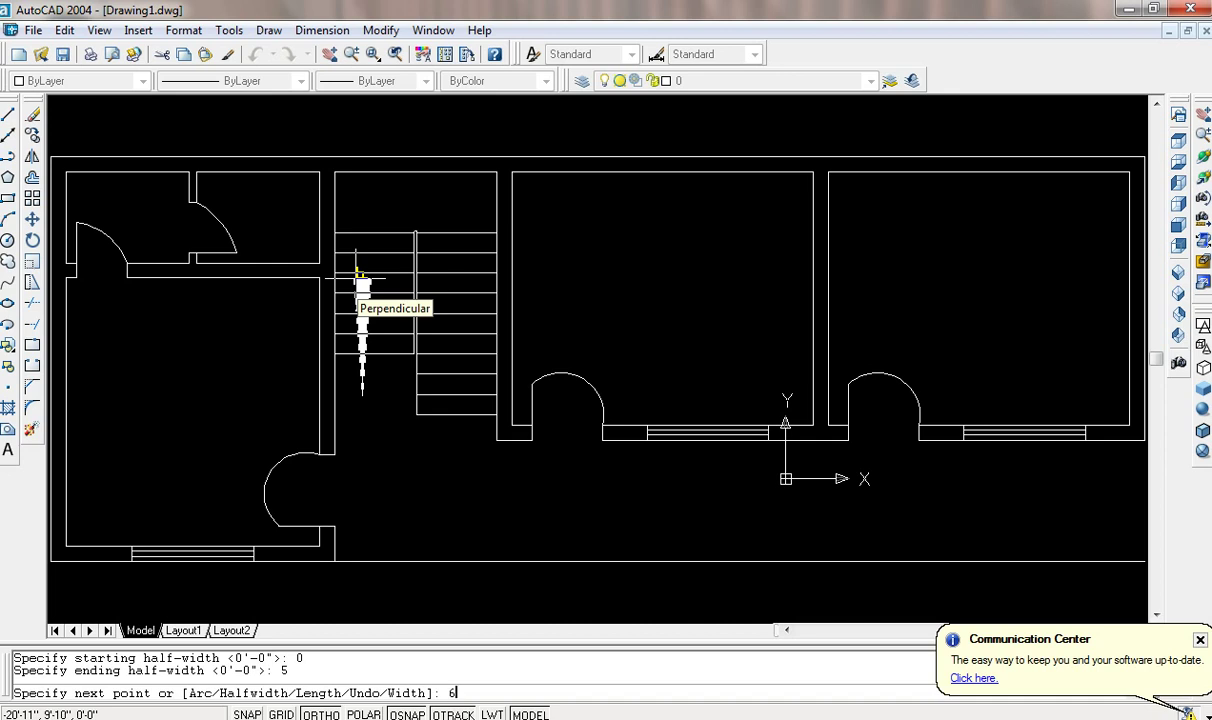
pyautogui.press('Return')
# Continue at width 0 up the left flight and across to the right flight.
pyautogui.write('w')
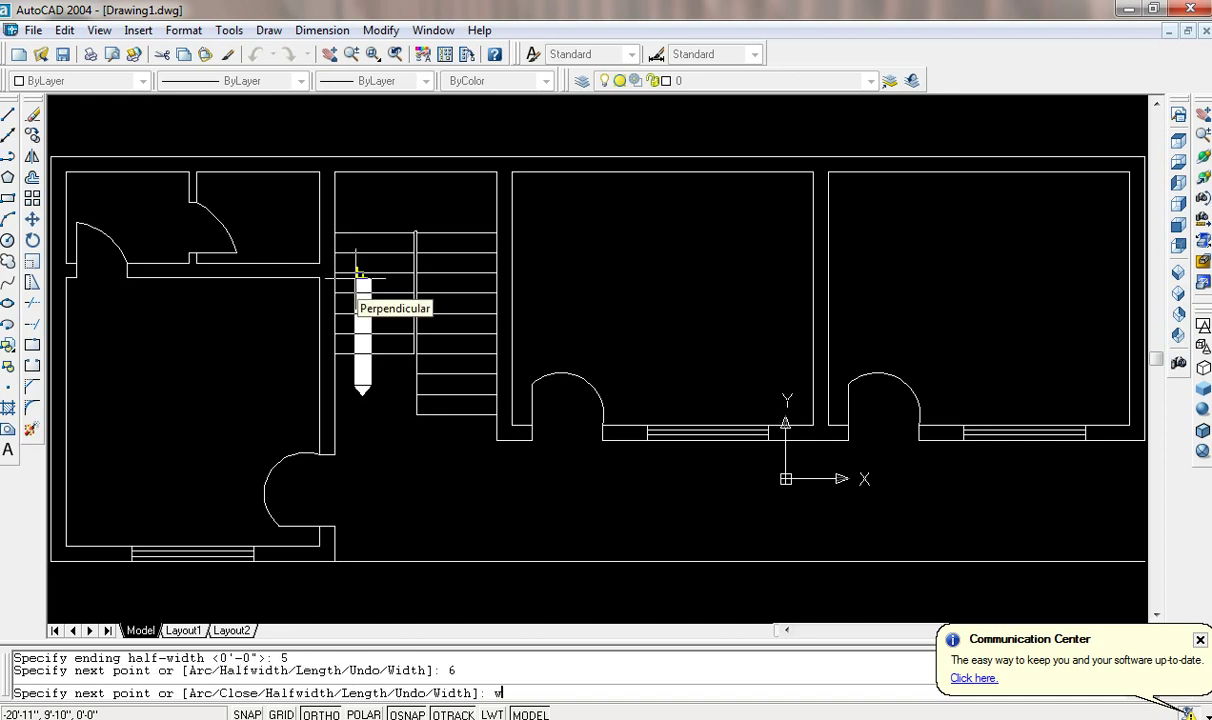
pyautogui.press('Return')
pyautogui.write('0')
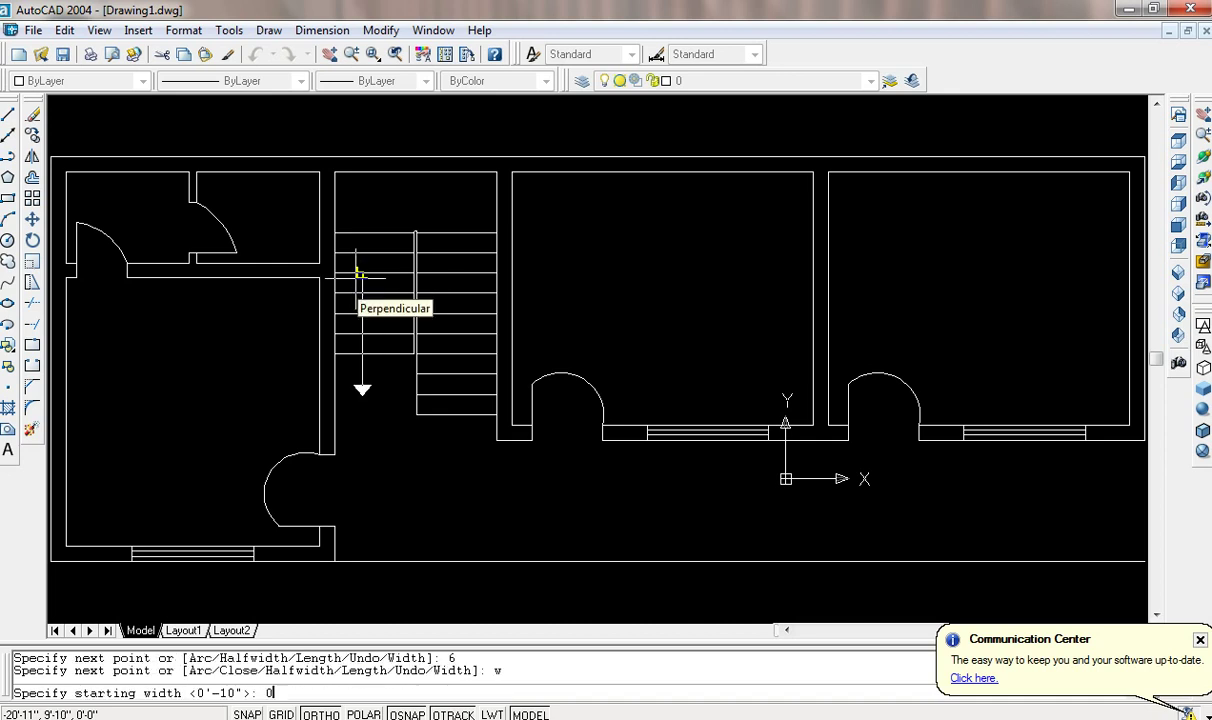
pyautogui.press('Return')
pyautogui.write('0')
pyautogui.press('Return')
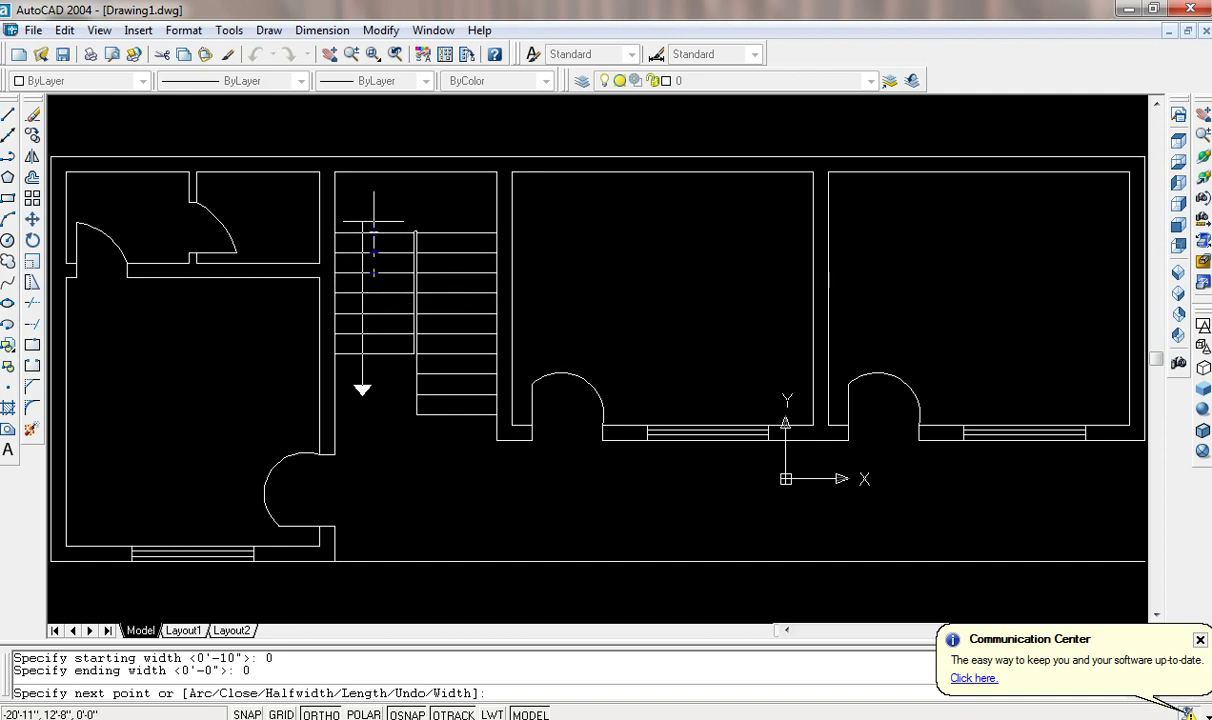
pyautogui.click(373, 222)
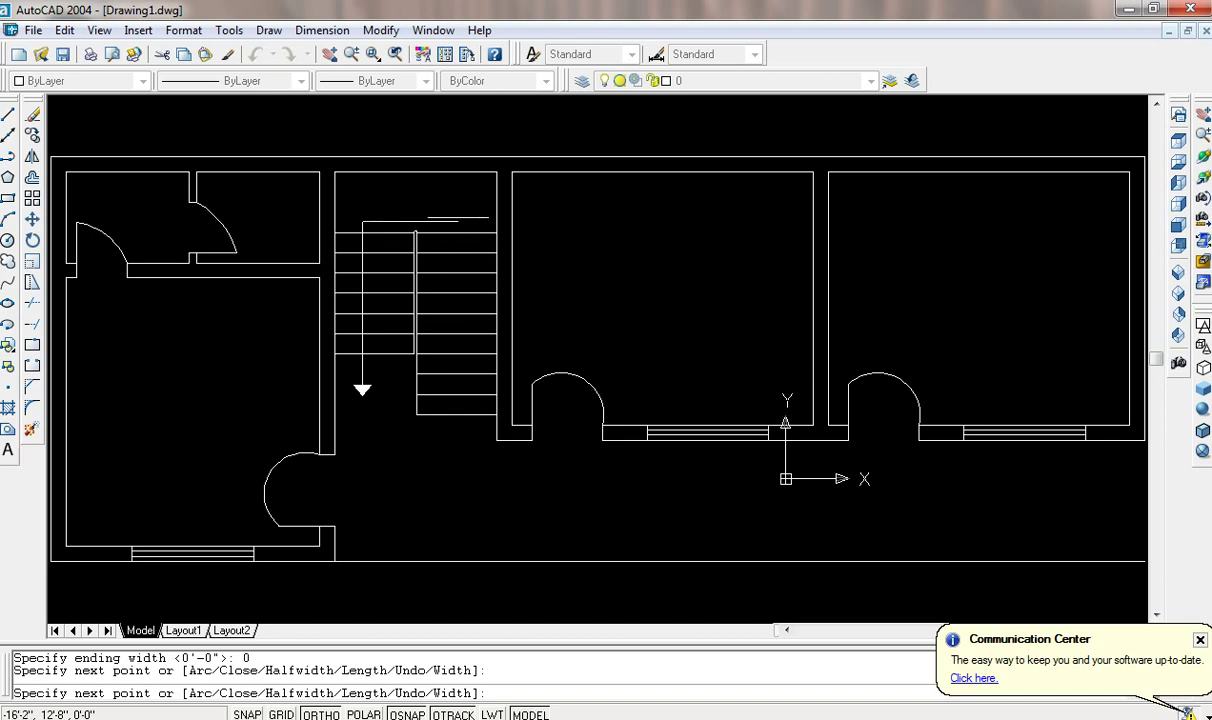
pyautogui.click(467, 222)
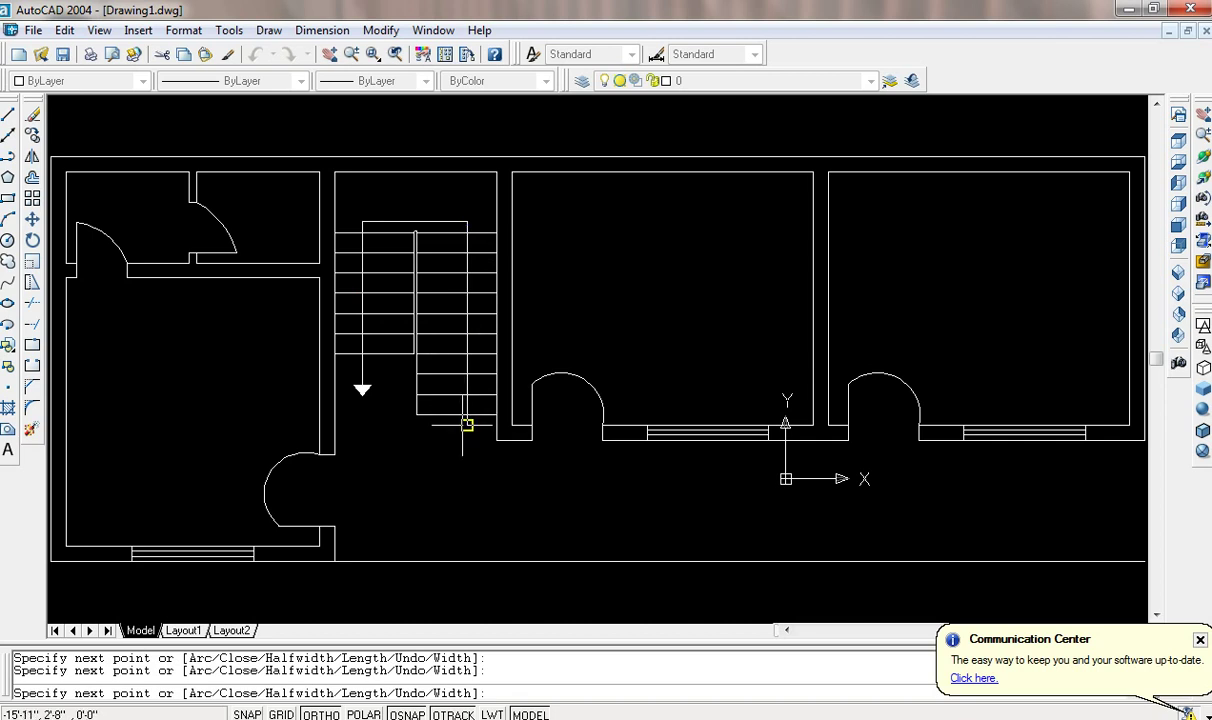
pyautogui.rightClick(463, 424)
pyautogui.click(495, 438)
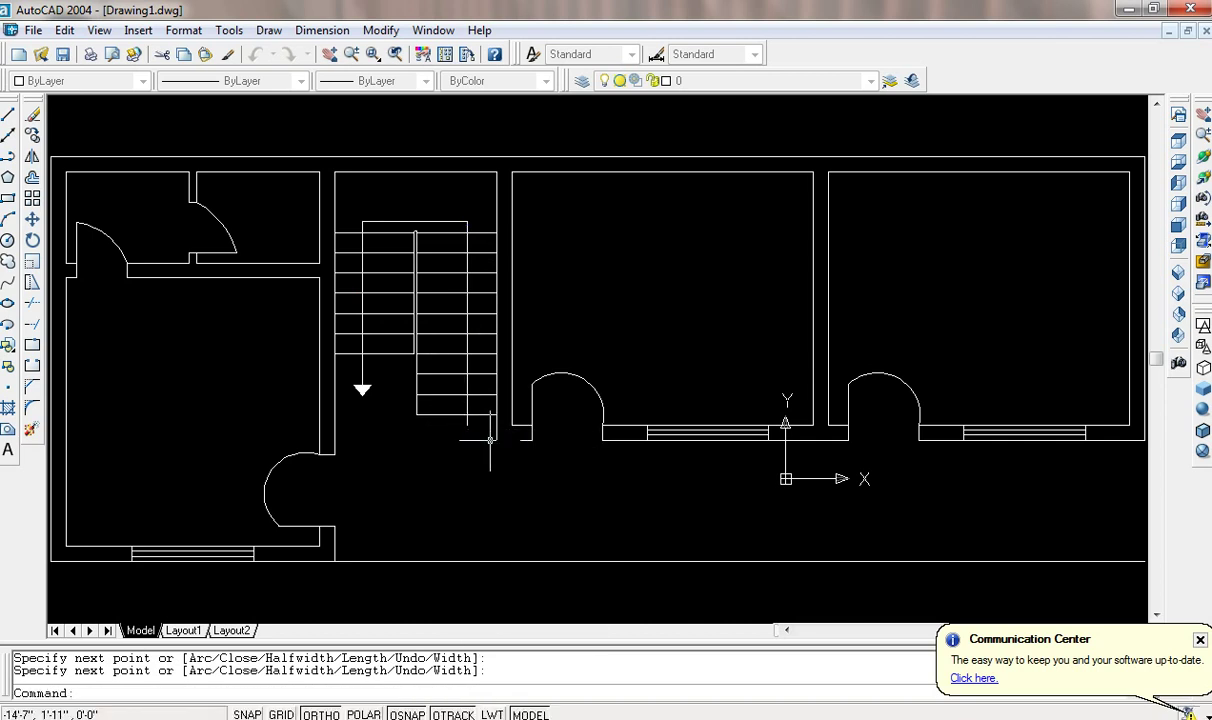
pyautogui.press('Escape')
pyautogui.press('Escape')
# Move the stair direction arrow up to a slightly higher position in the stairwell.
pyautogui.write('m')
pyautogui.press('Return')
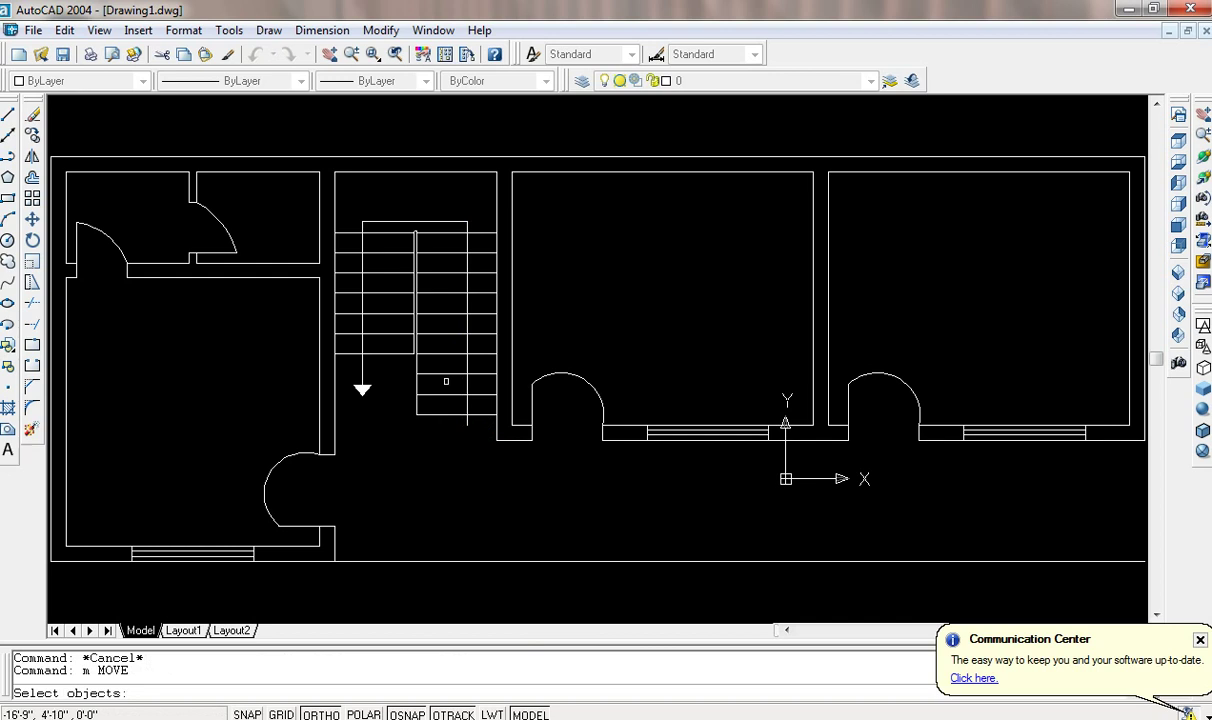
pyautogui.click(467, 400)
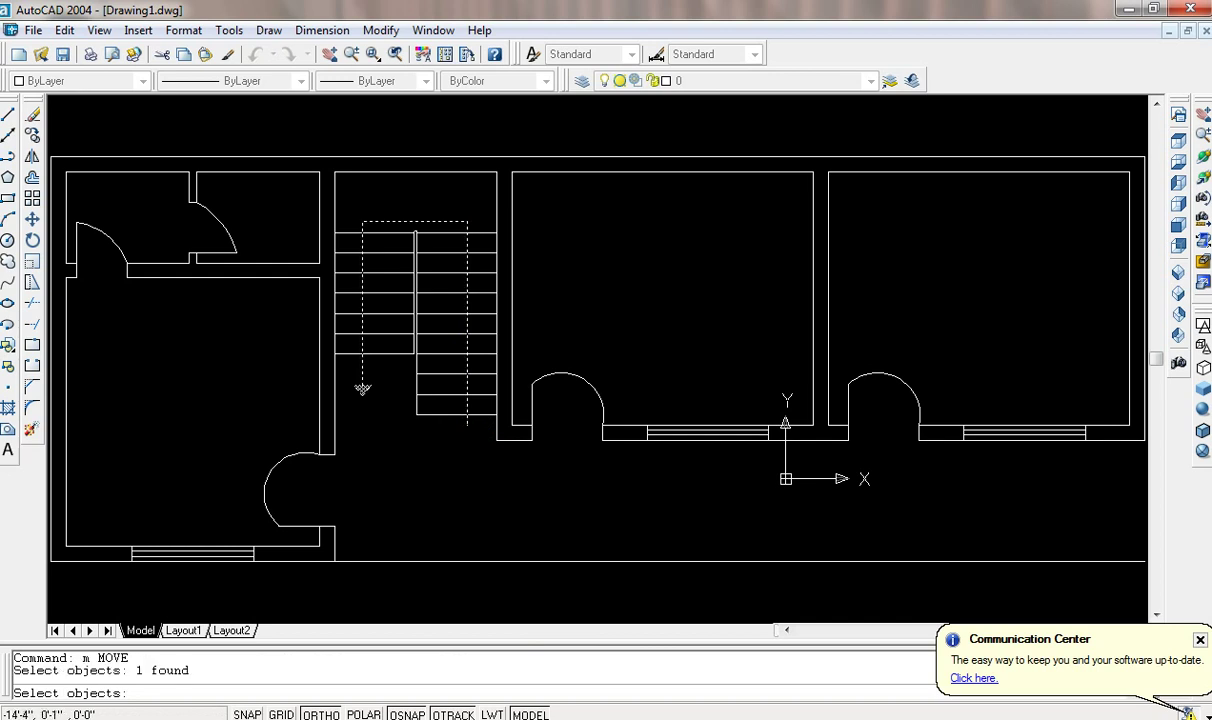
pyautogui.press('Return')
pyautogui.click(520, 512)
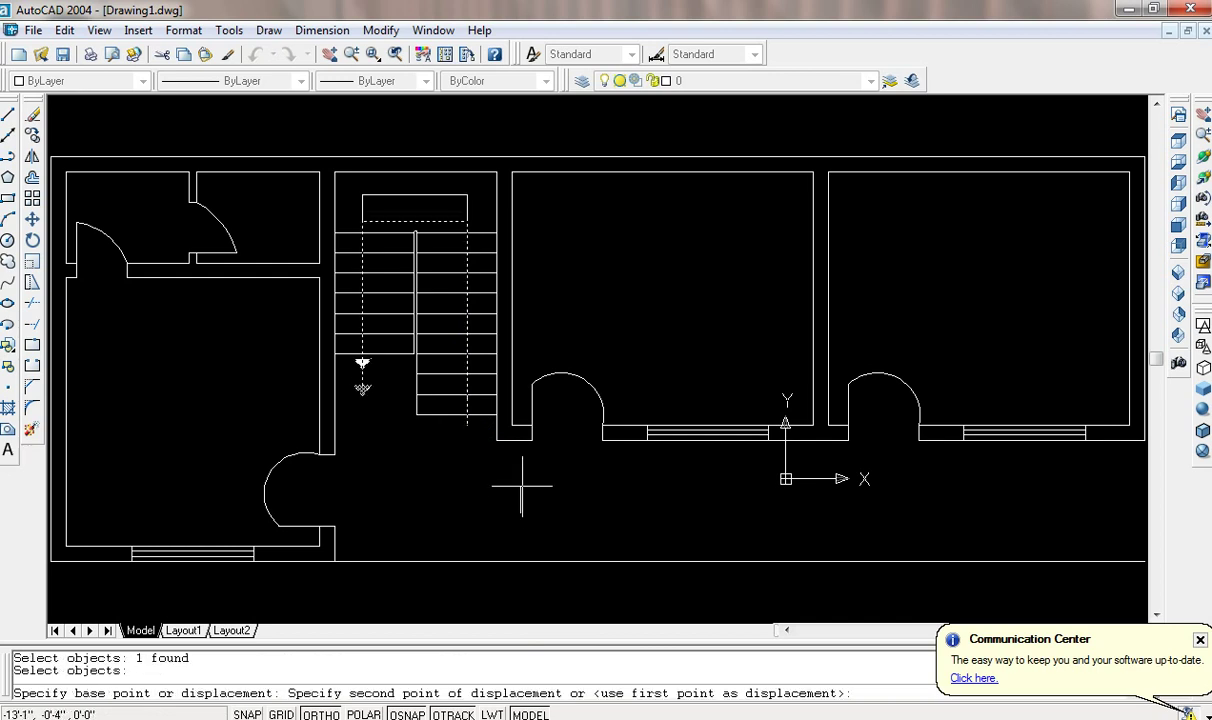
pyautogui.click(520, 478)
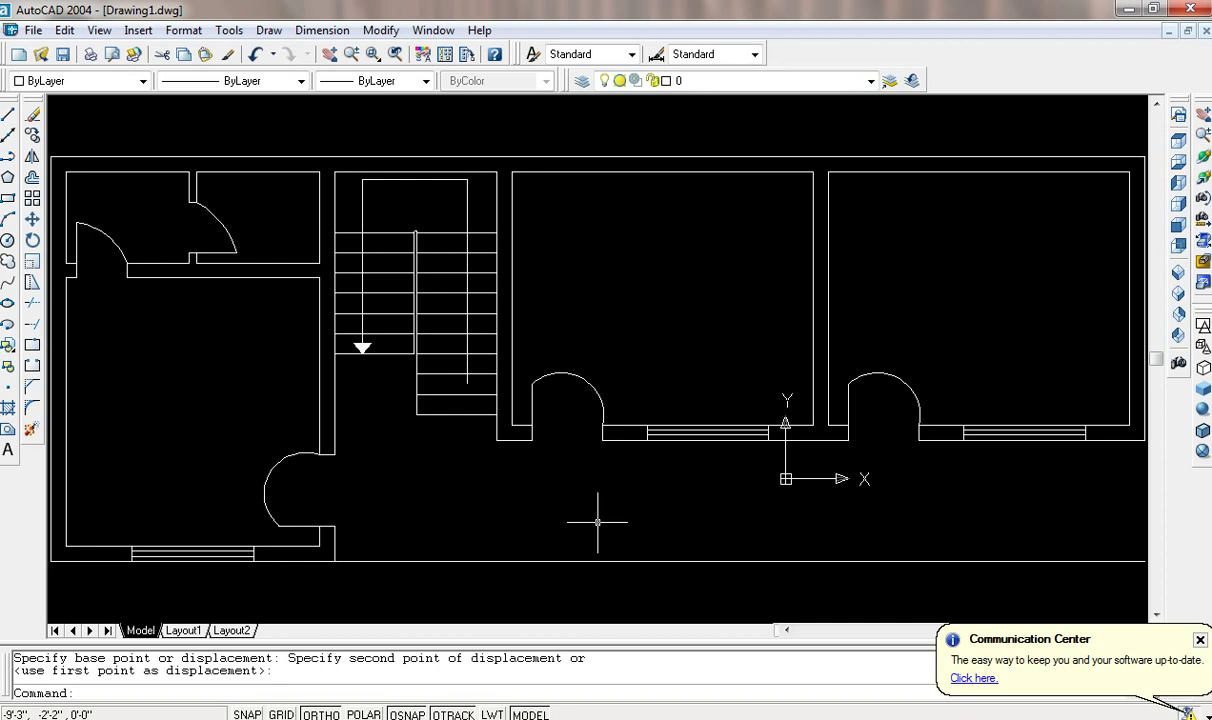
pyautogui.press('Escape')
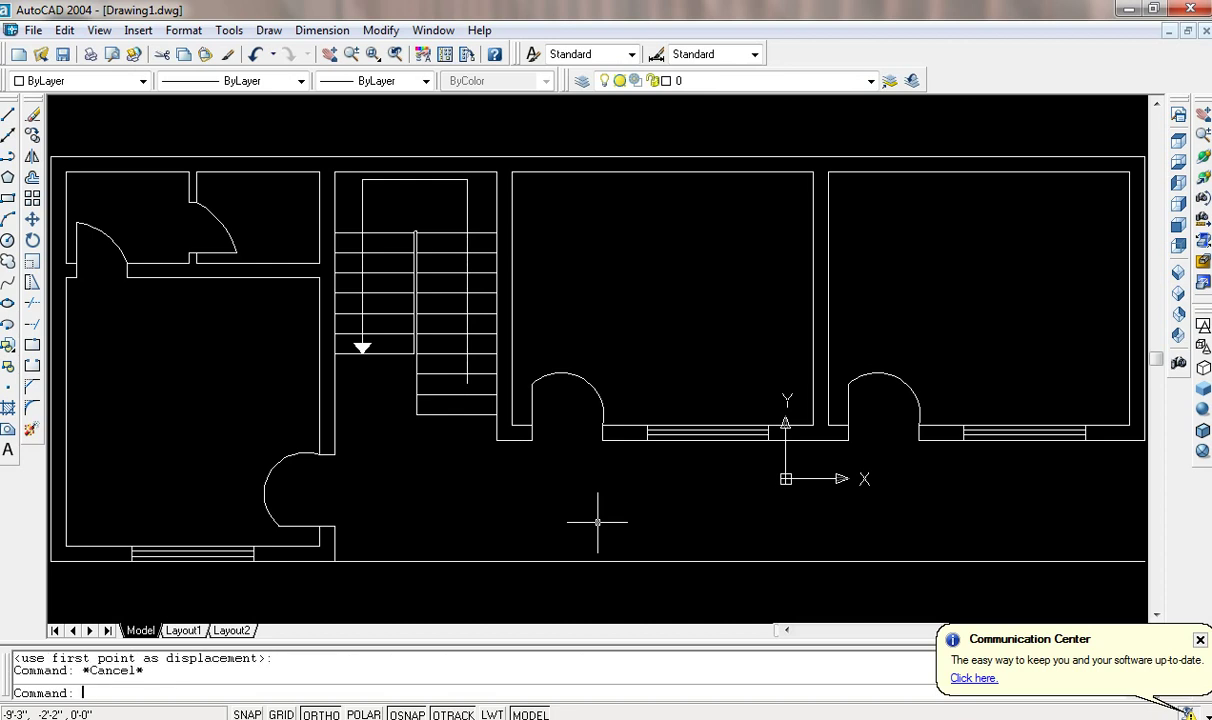
pyautogui.press('Escape')
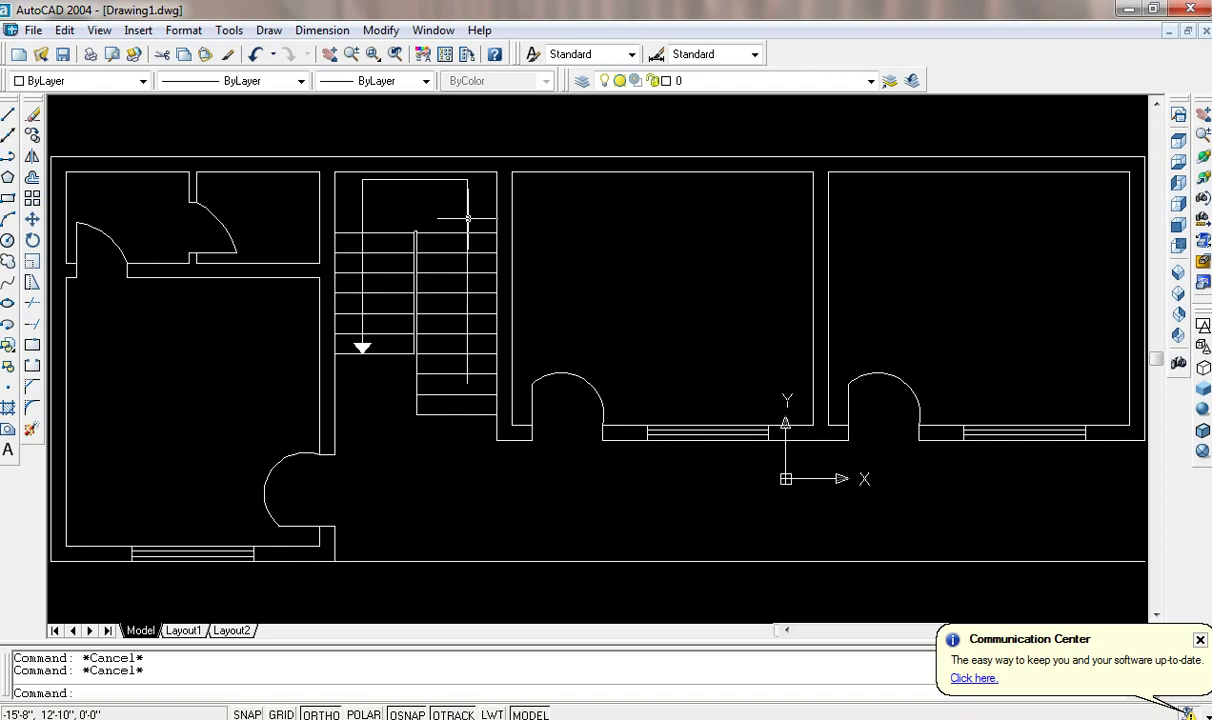
# Draw a line down the right wall from its corner to the bottom edge.
pyautogui.write('l')
pyautogui.press('Return')
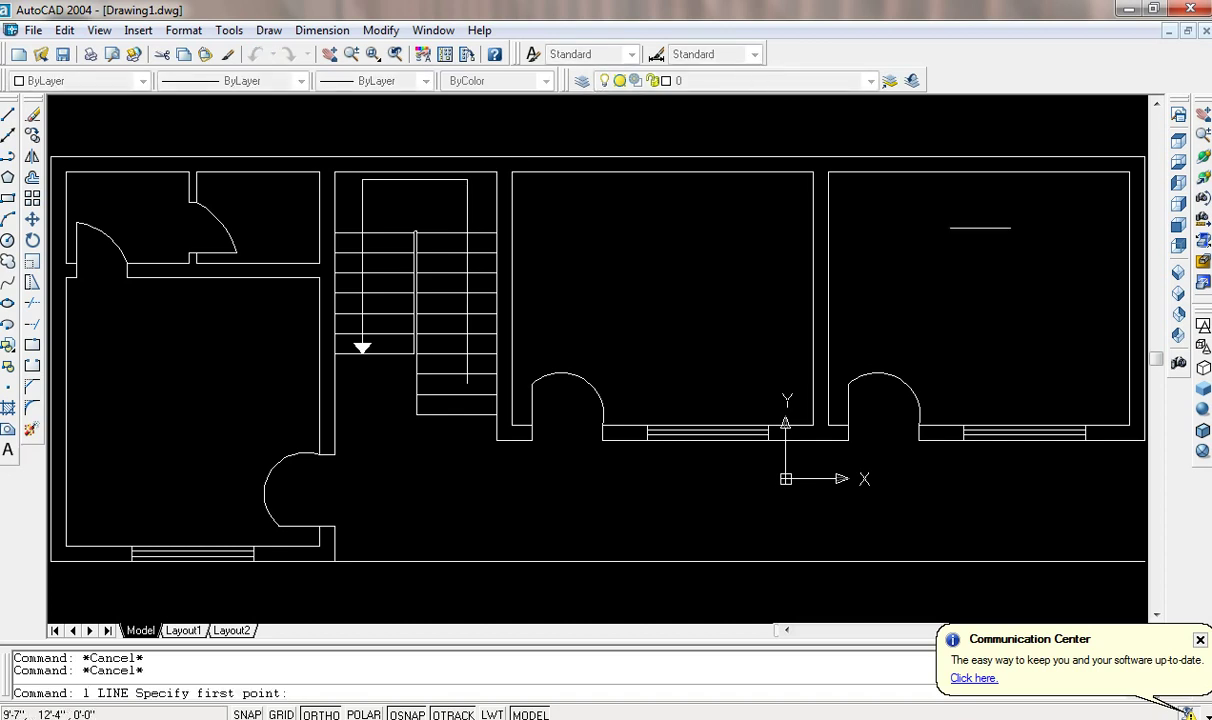
pyautogui.click(1145, 438)
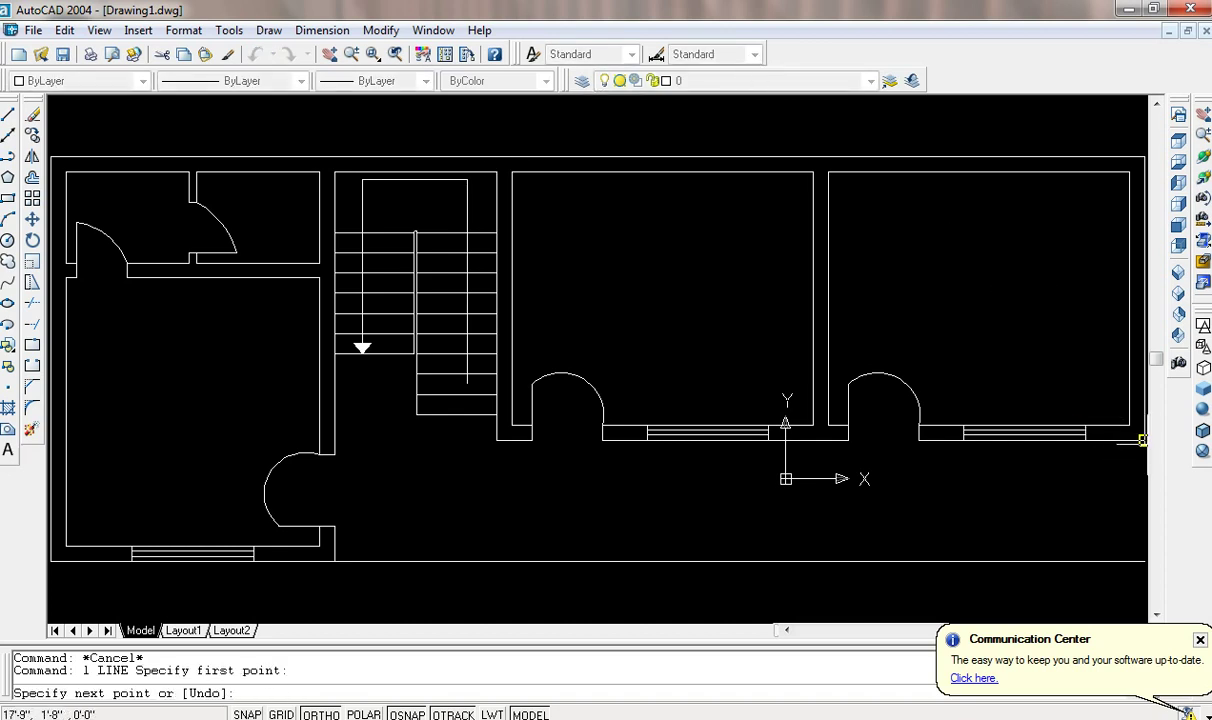
pyautogui.click(1145, 558)
pyautogui.rightClick(1137, 565)
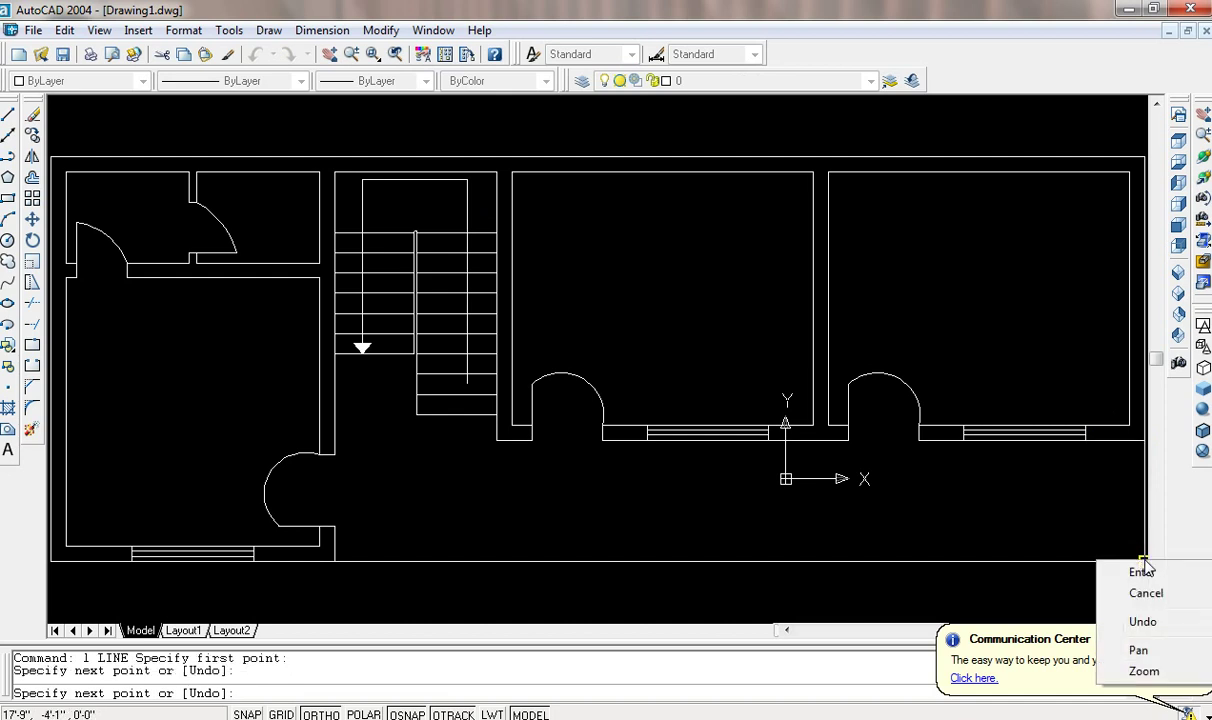
pyautogui.click(1138, 574)
# Draw the bottom edge line from the stair wall corner to the veranda's bottom-right corner.
pyautogui.rightClick(855, 630)
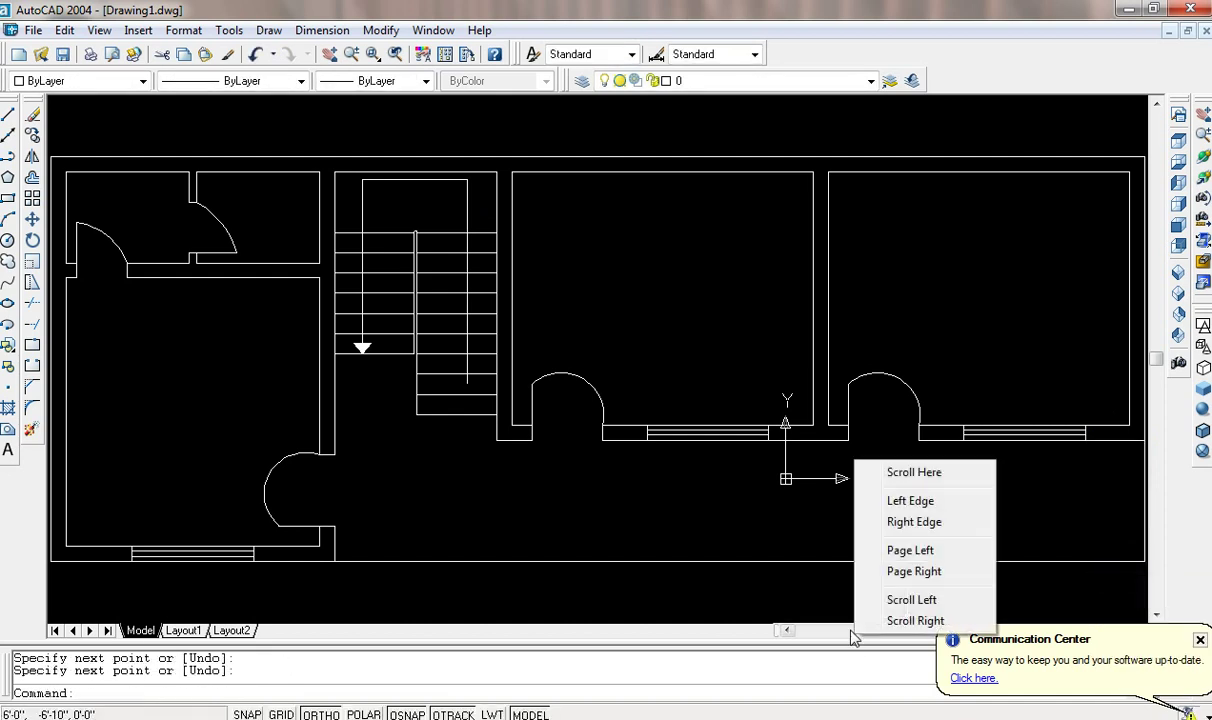
pyautogui.rightClick(794, 516)
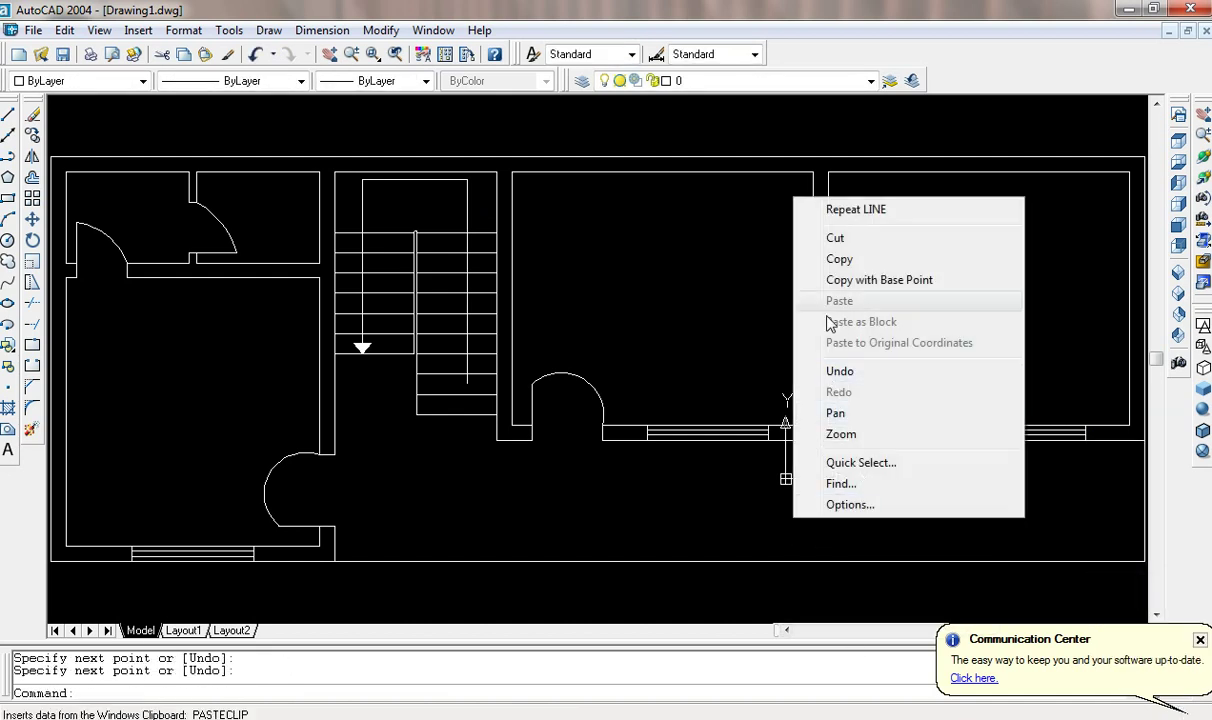
pyautogui.click(851, 210)
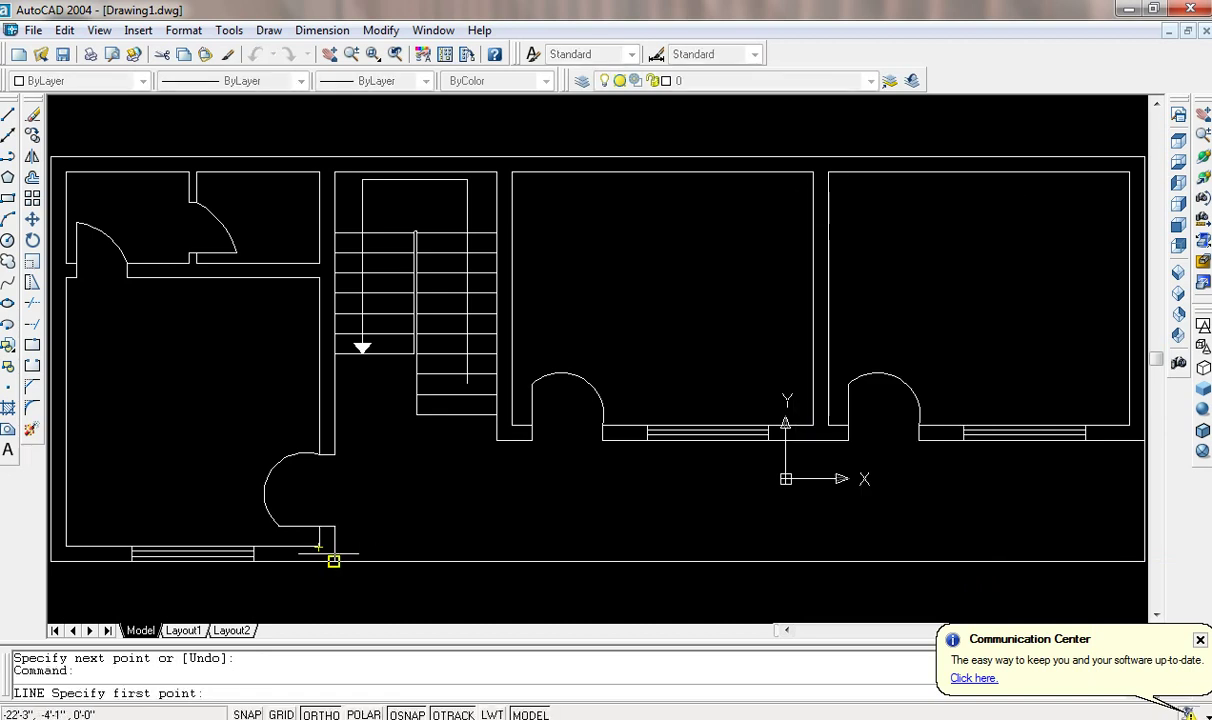
pyautogui.click(334, 561)
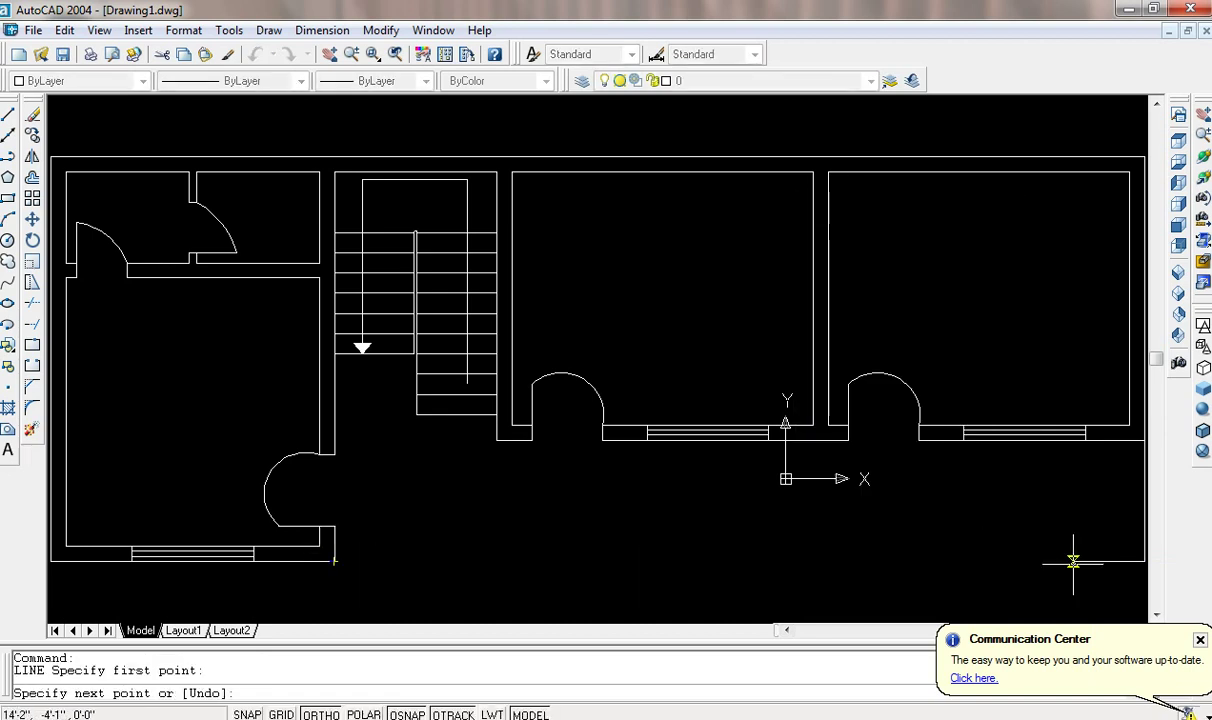
pyautogui.click(1145, 561)
pyautogui.rightClick(1143, 561)
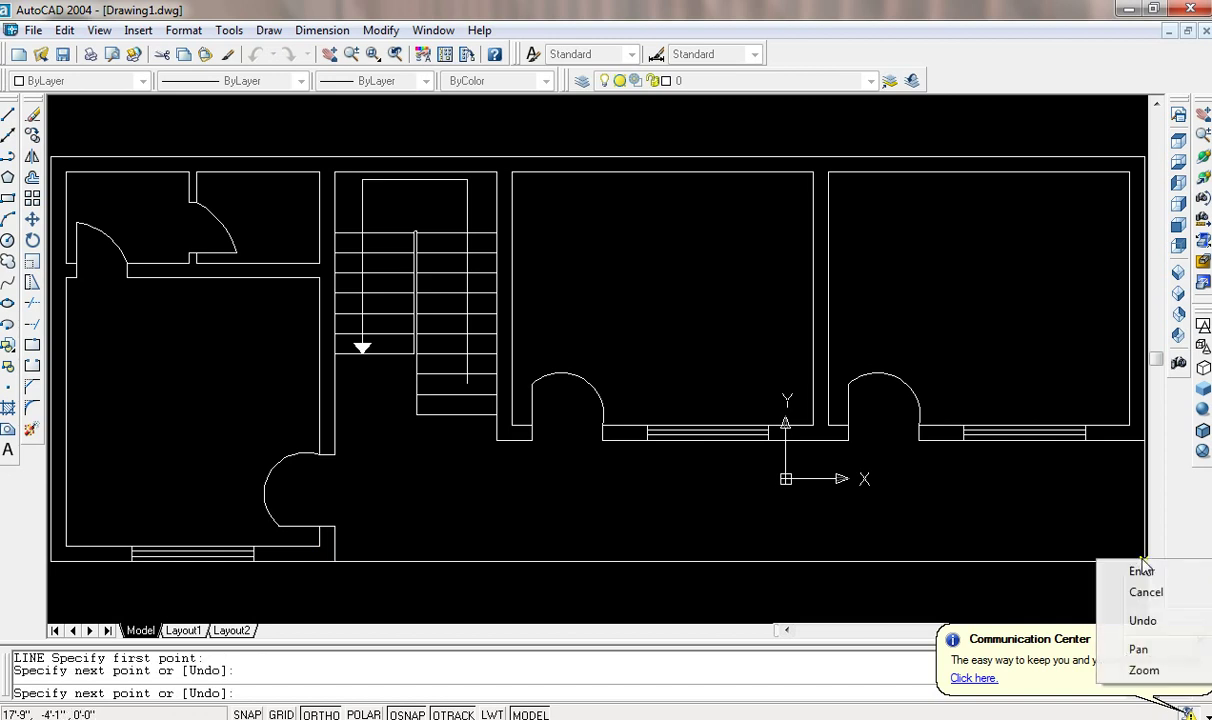
pyautogui.click(1144, 582)
# Divide the veranda's bottom edge line into 3 equal parts.
pyautogui.write('di')
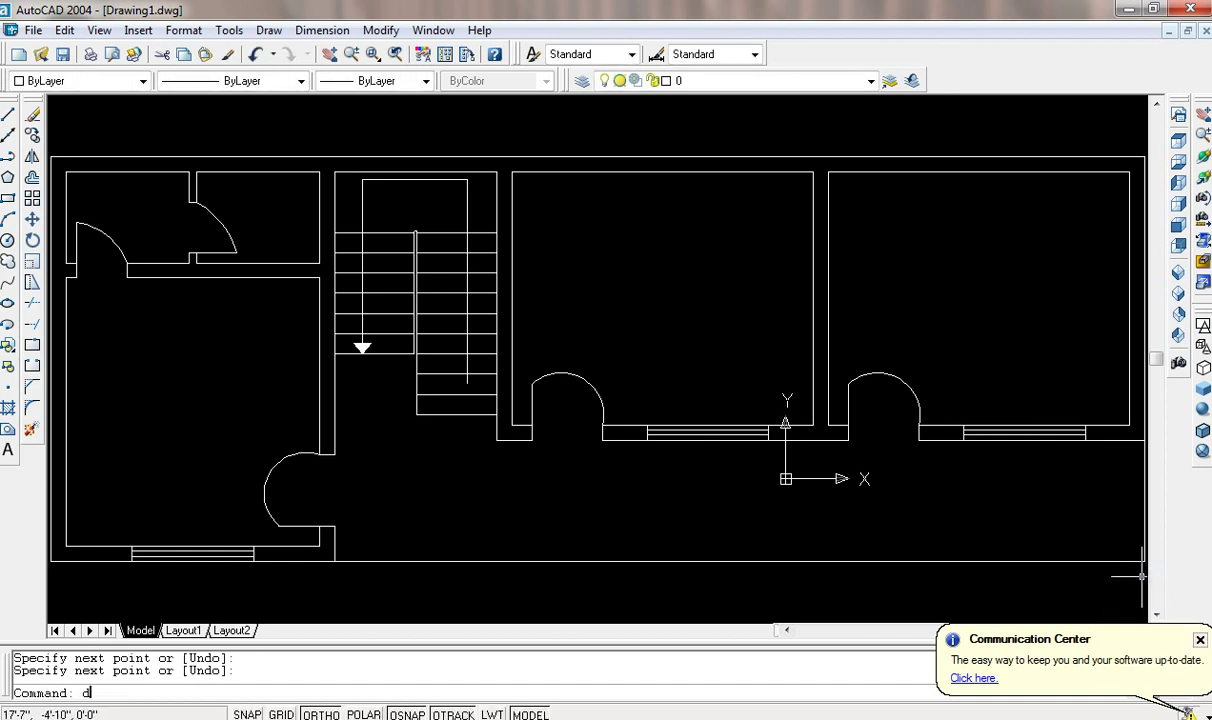
pyautogui.write('v')
pyautogui.press('Return')
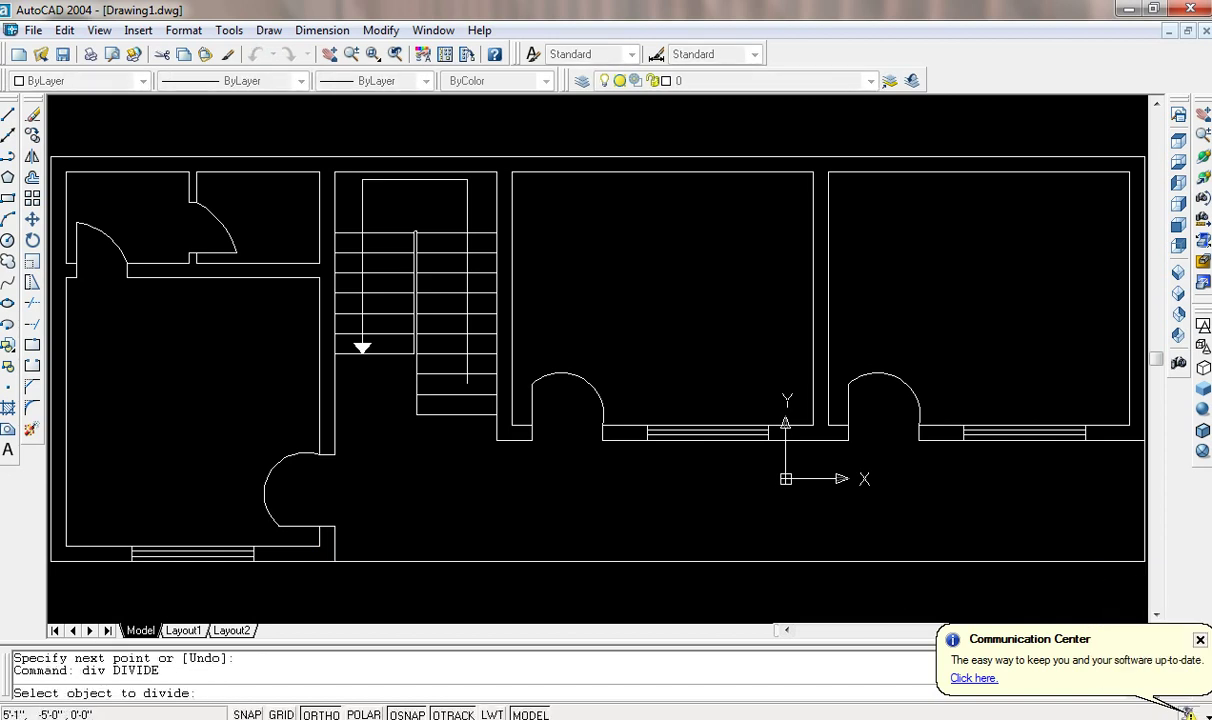
pyautogui.click(876, 562)
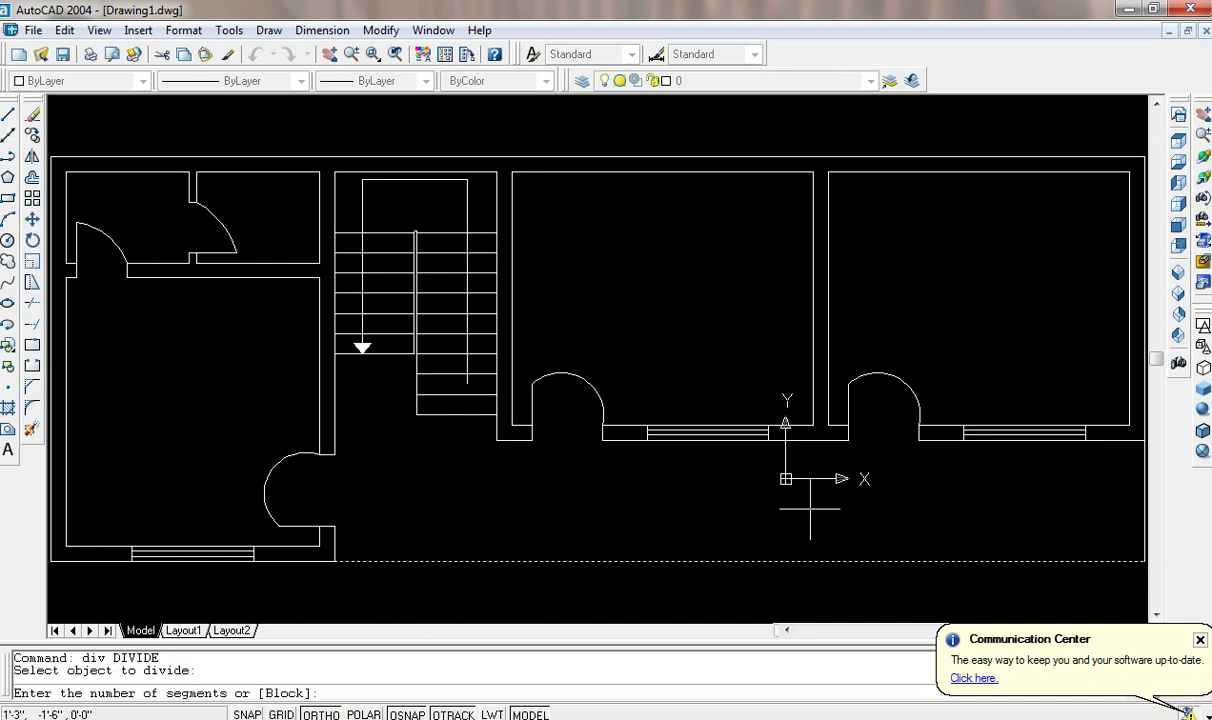
pyautogui.rightClick(810, 509)
pyautogui.click(840, 522)
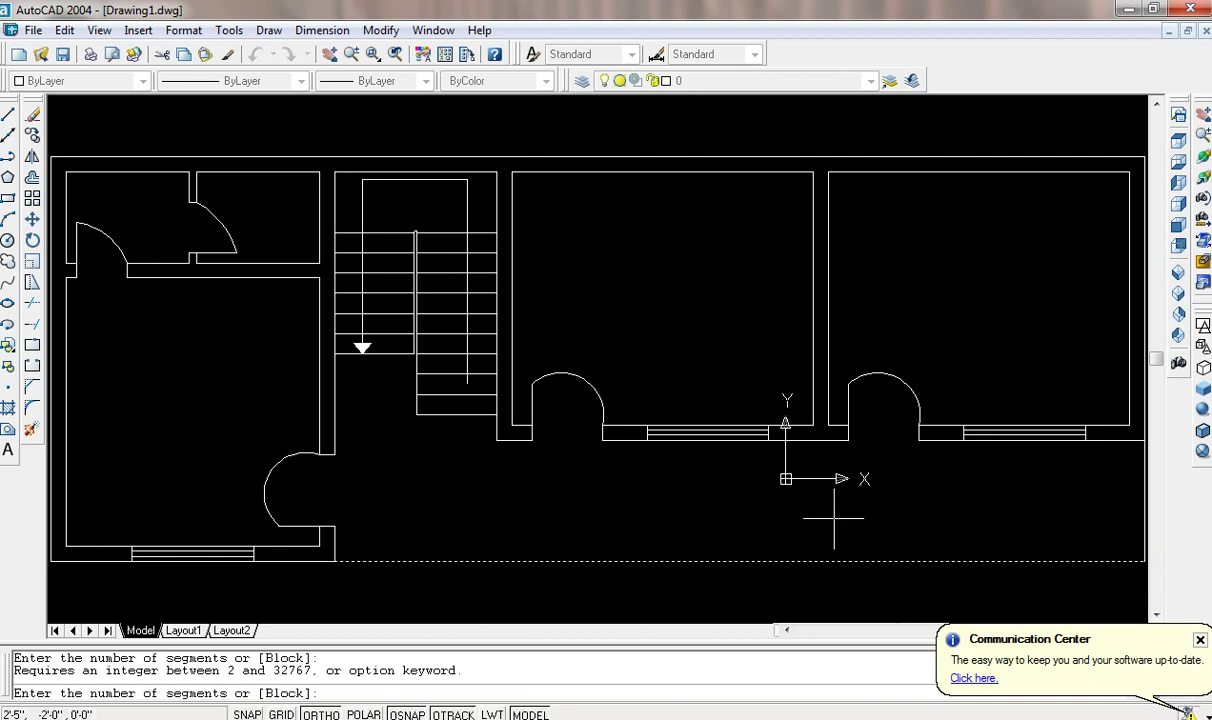
pyautogui.write('3')
pyautogui.press('Return')
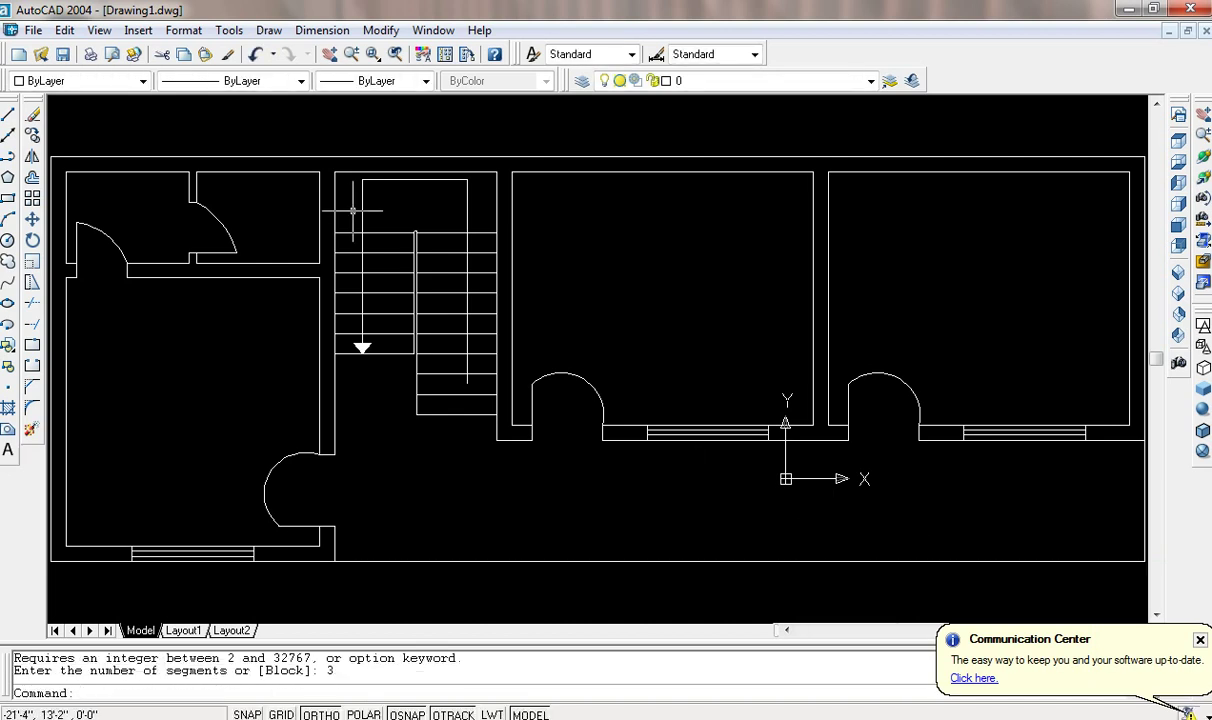
# Set the point style to the square-with-plus marker.
pyautogui.click(194, 38)
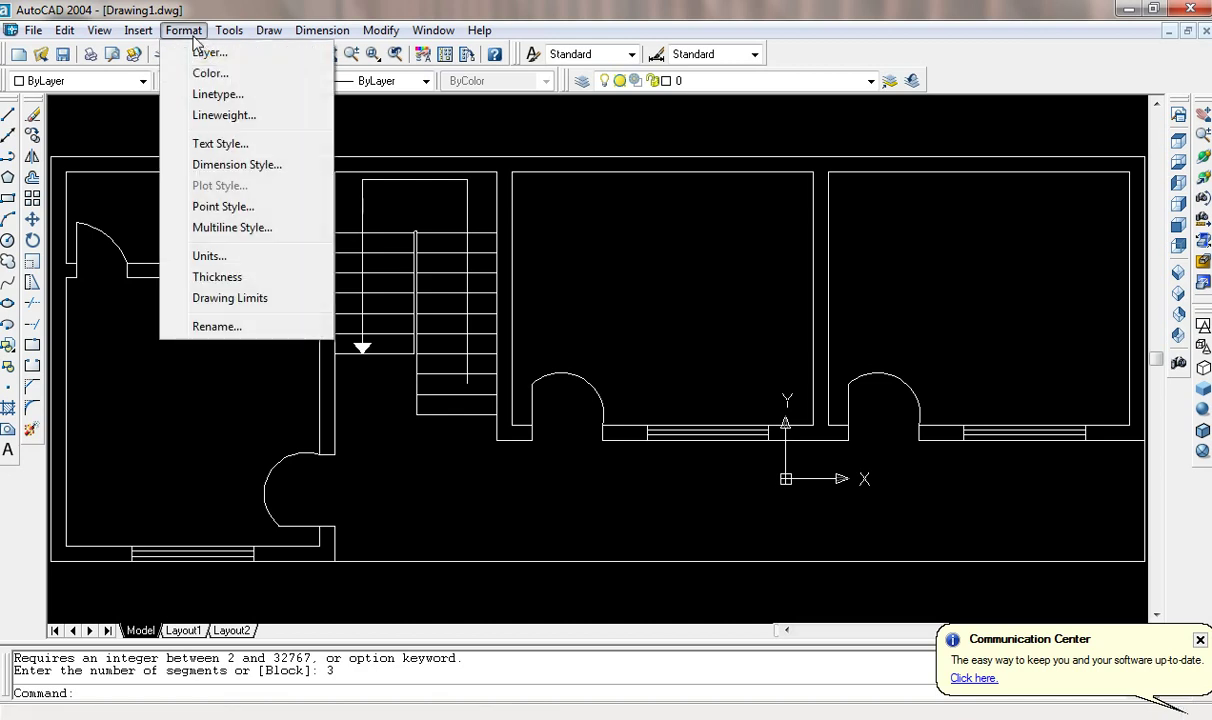
pyautogui.click(237, 210)
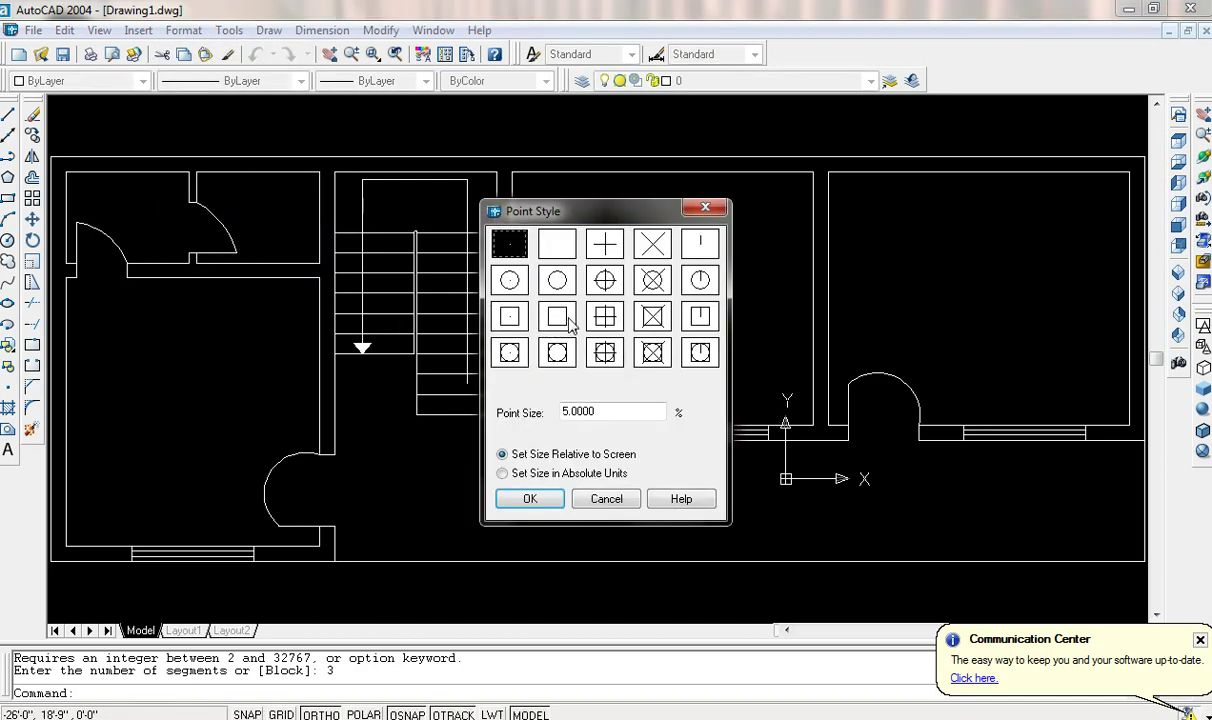
pyautogui.click(603, 316)
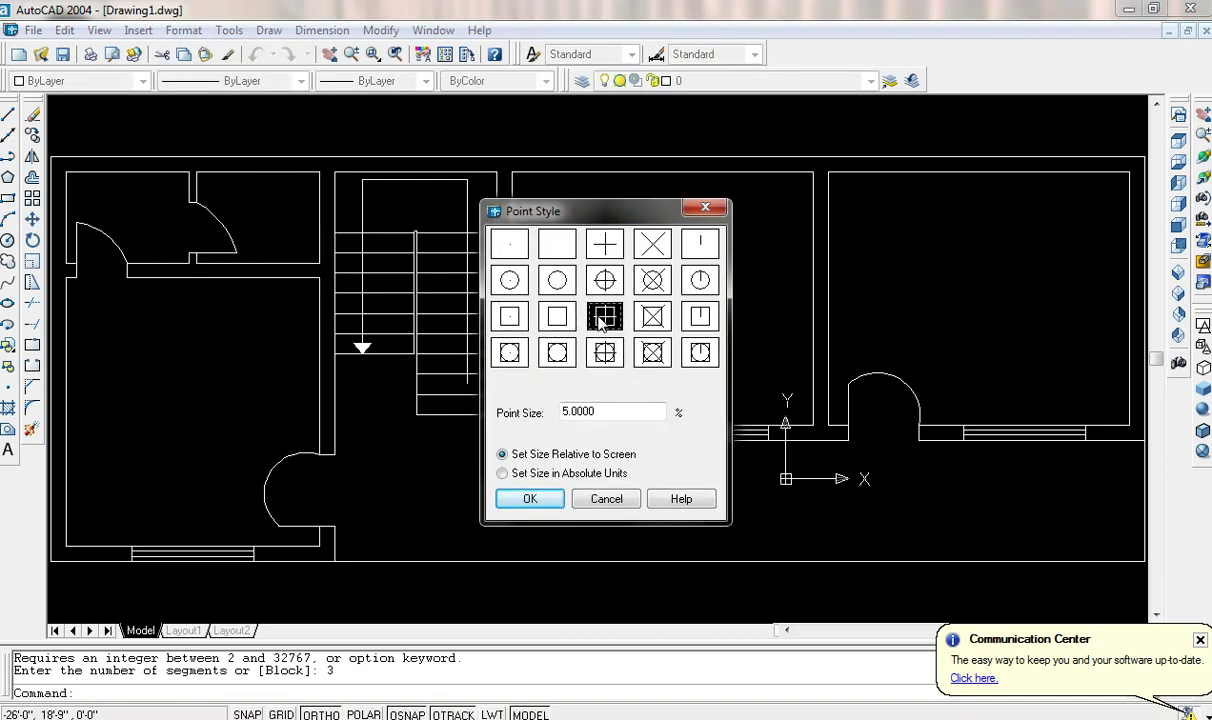
pyautogui.click(530, 498)
pyautogui.press('Escape')
pyautogui.press('Escape')
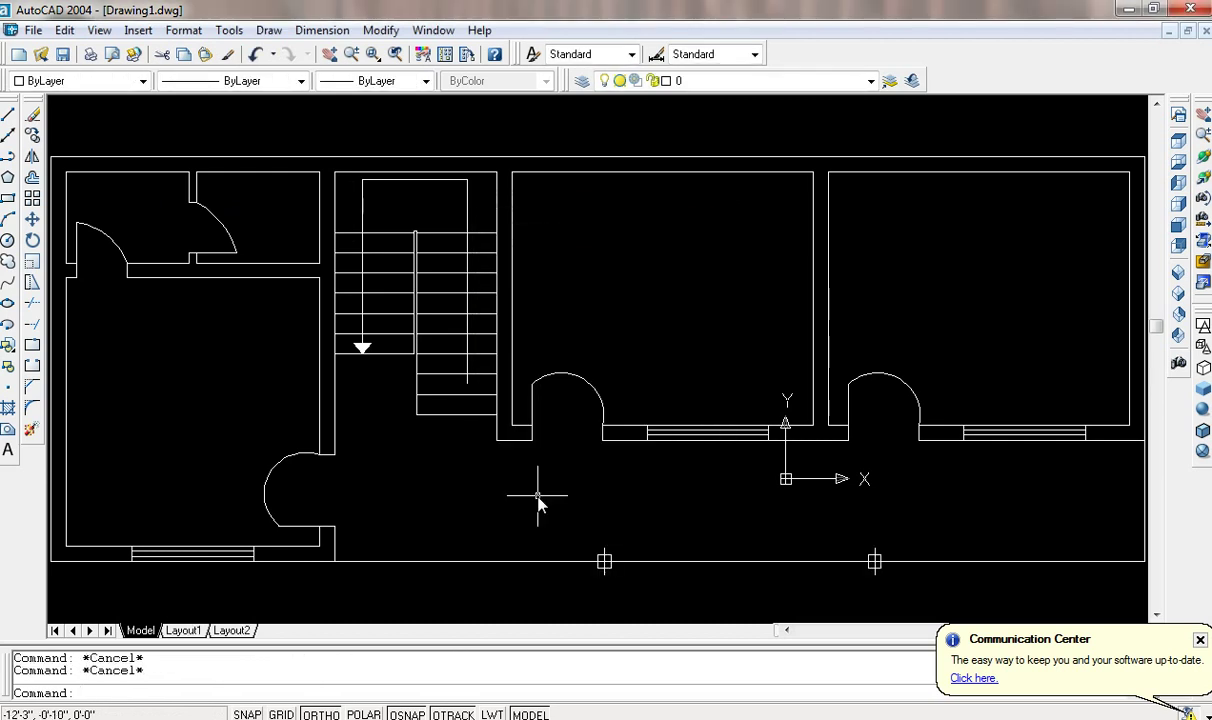
# Draw a 9 by 9 column square and move it to the veranda's bottom-left wall corner.
pyautogui.write('rec')
pyautogui.press('Return')
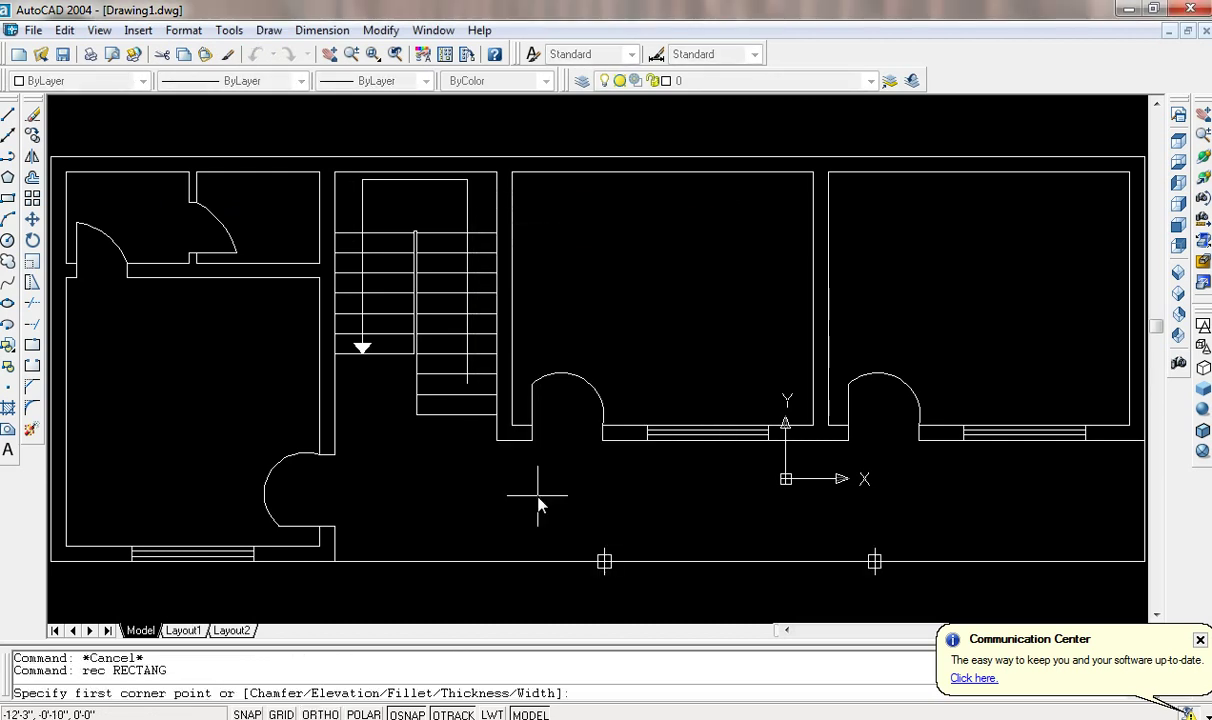
pyautogui.click(471, 467)
pyautogui.write('@9,9')
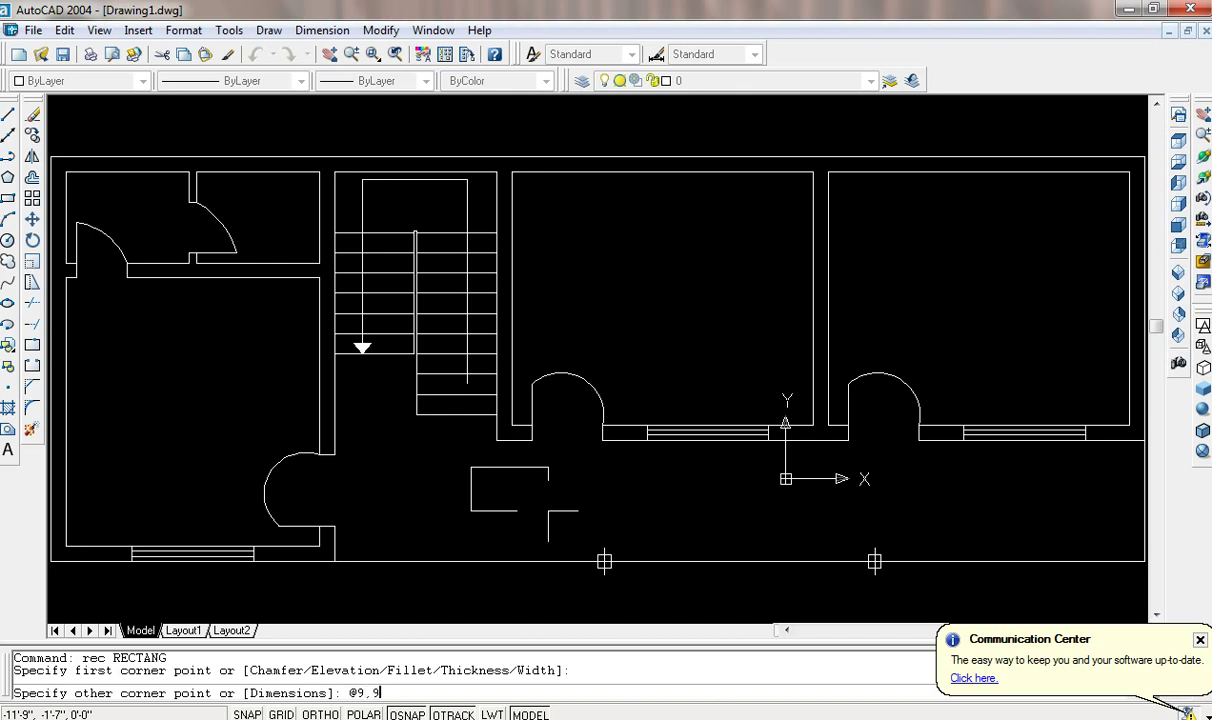
pyautogui.press('Return')
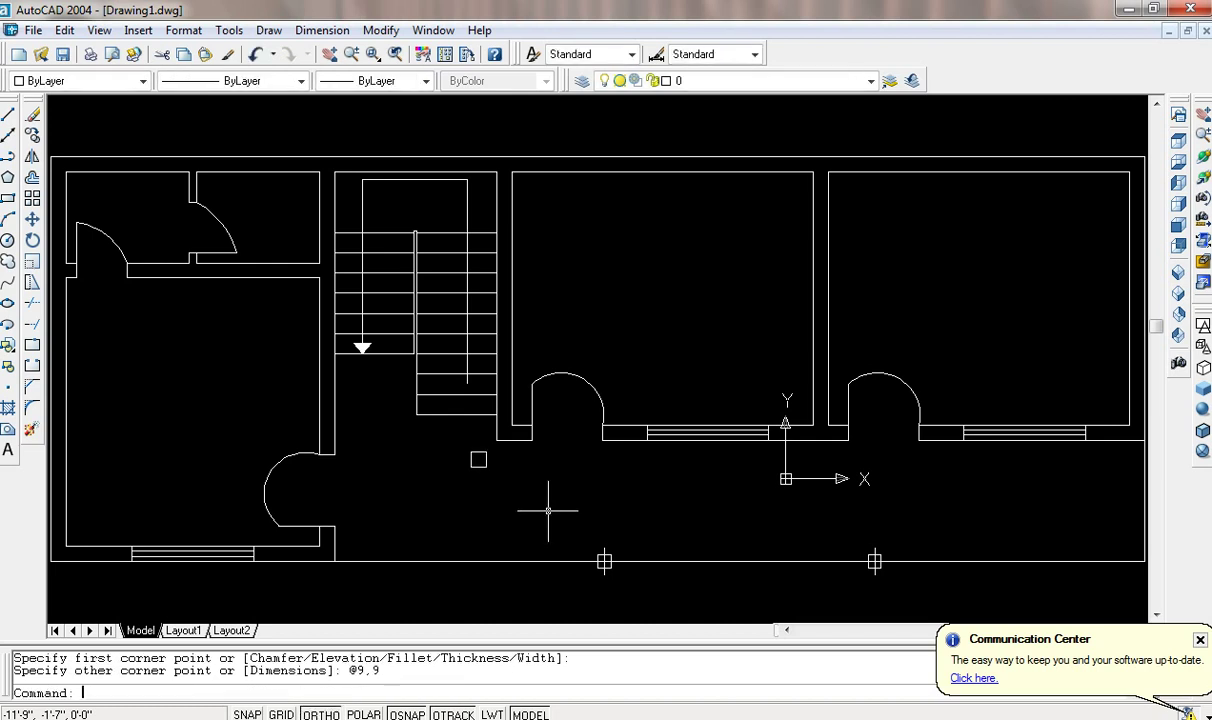
pyautogui.write('m')
pyautogui.press('Return')
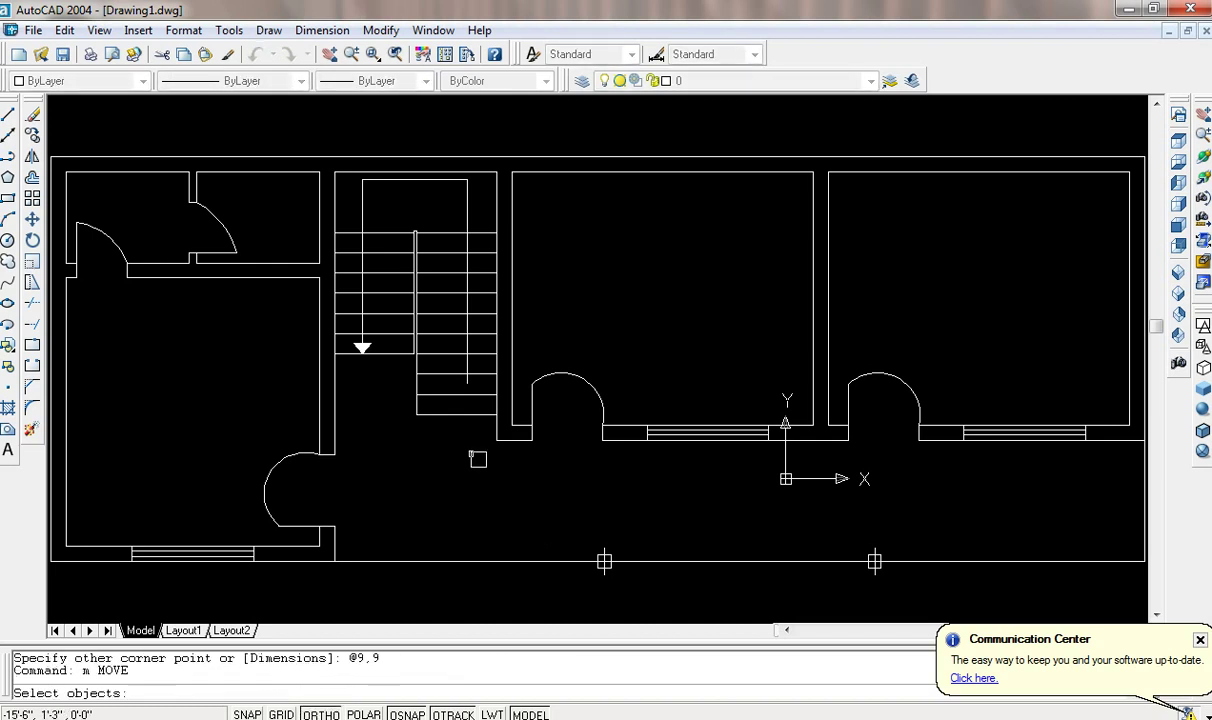
pyautogui.click(478, 459)
pyautogui.press('Return')
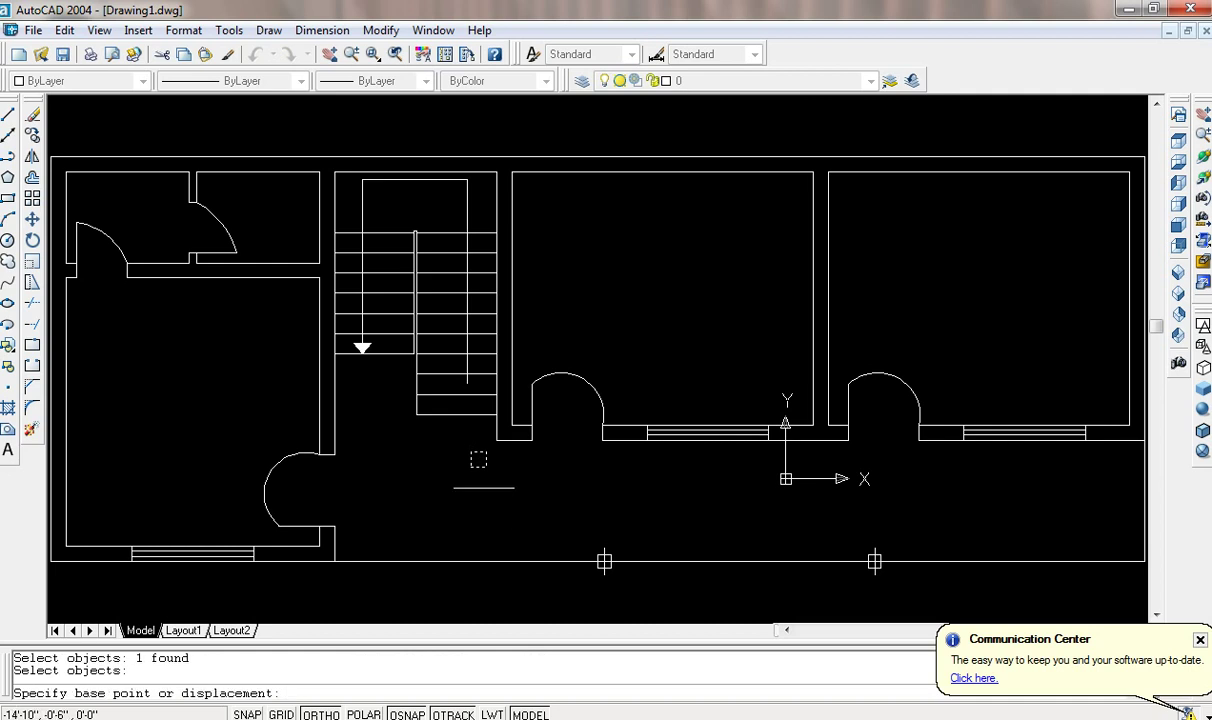
pyautogui.click(471, 467)
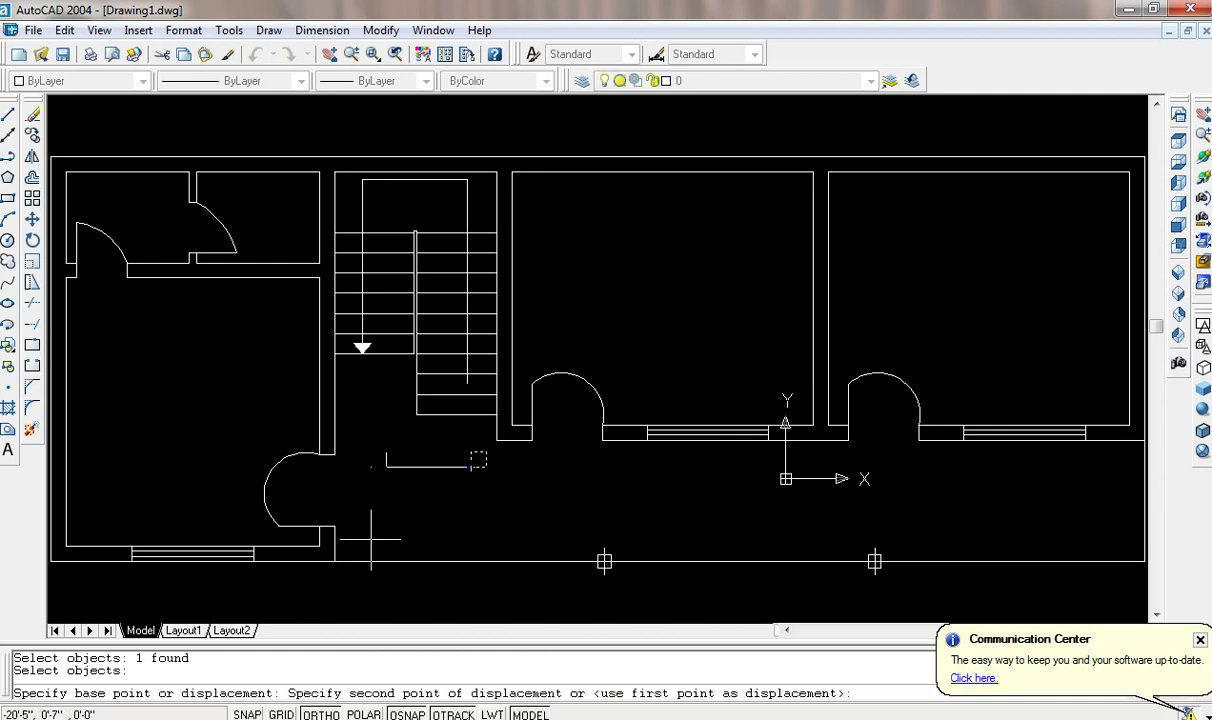
pyautogui.click(334, 561)
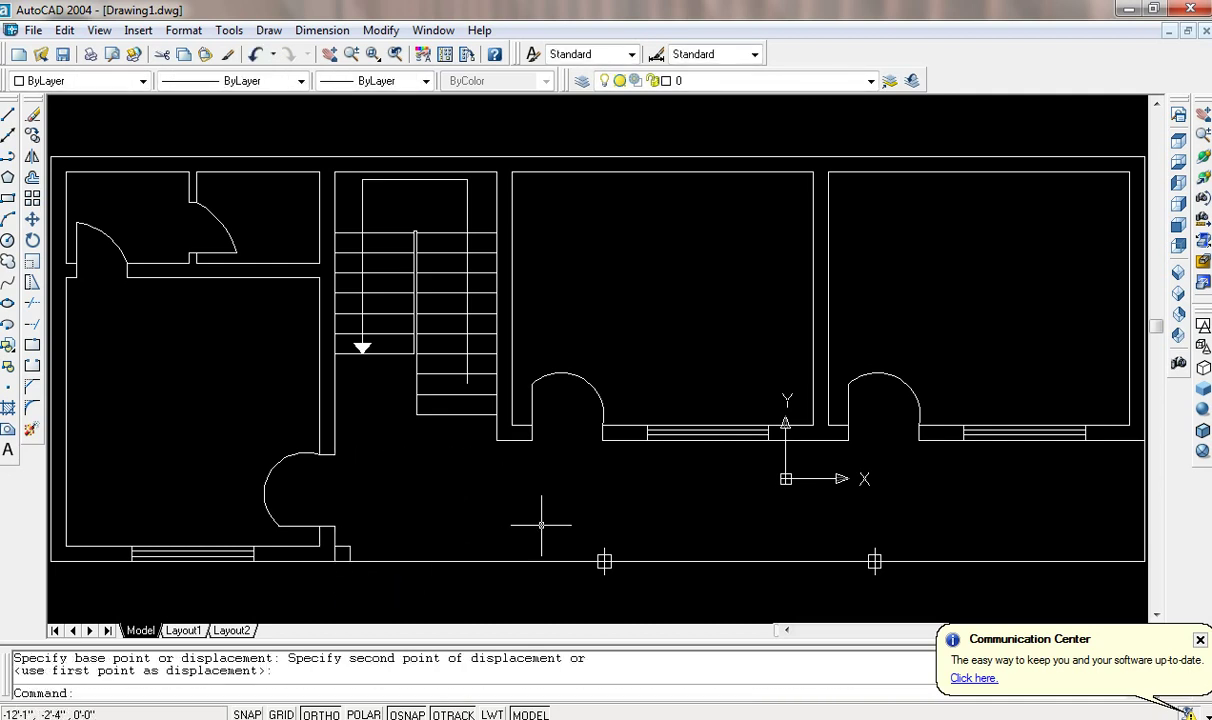
# Copy the column square to two points along the front veranda wall.
pyautogui.write('co')
pyautogui.press('Return')
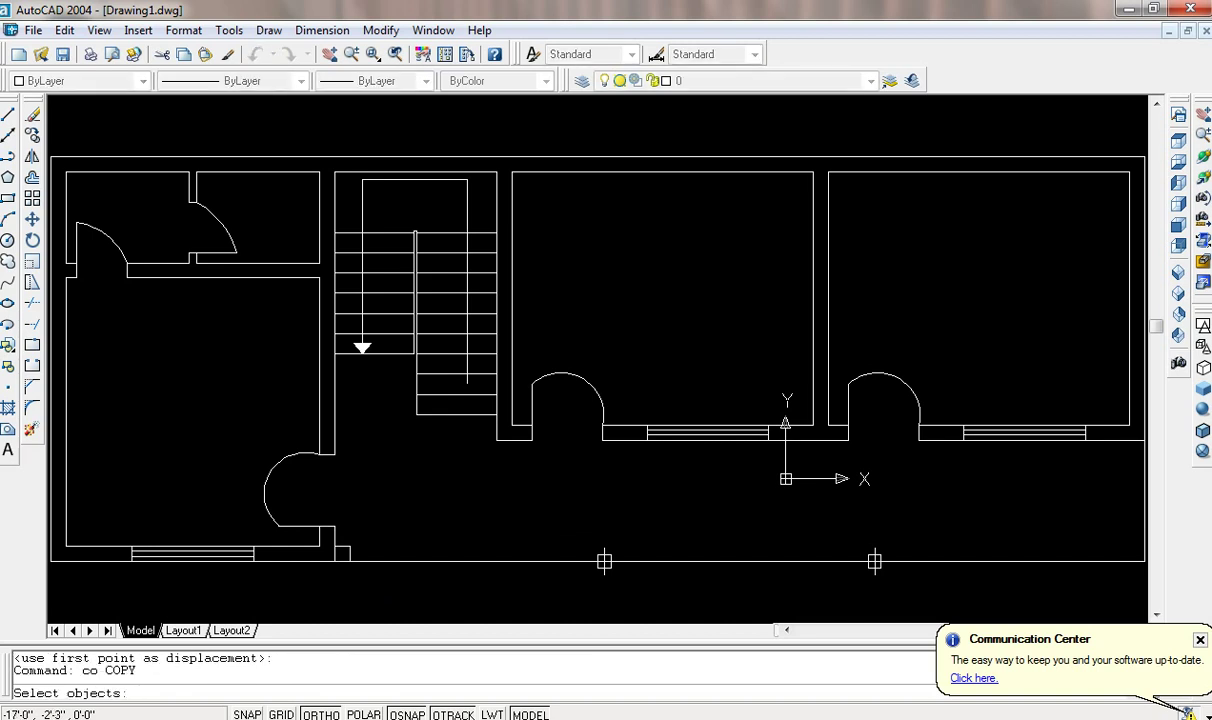
pyautogui.click(348, 555)
pyautogui.press('Return')
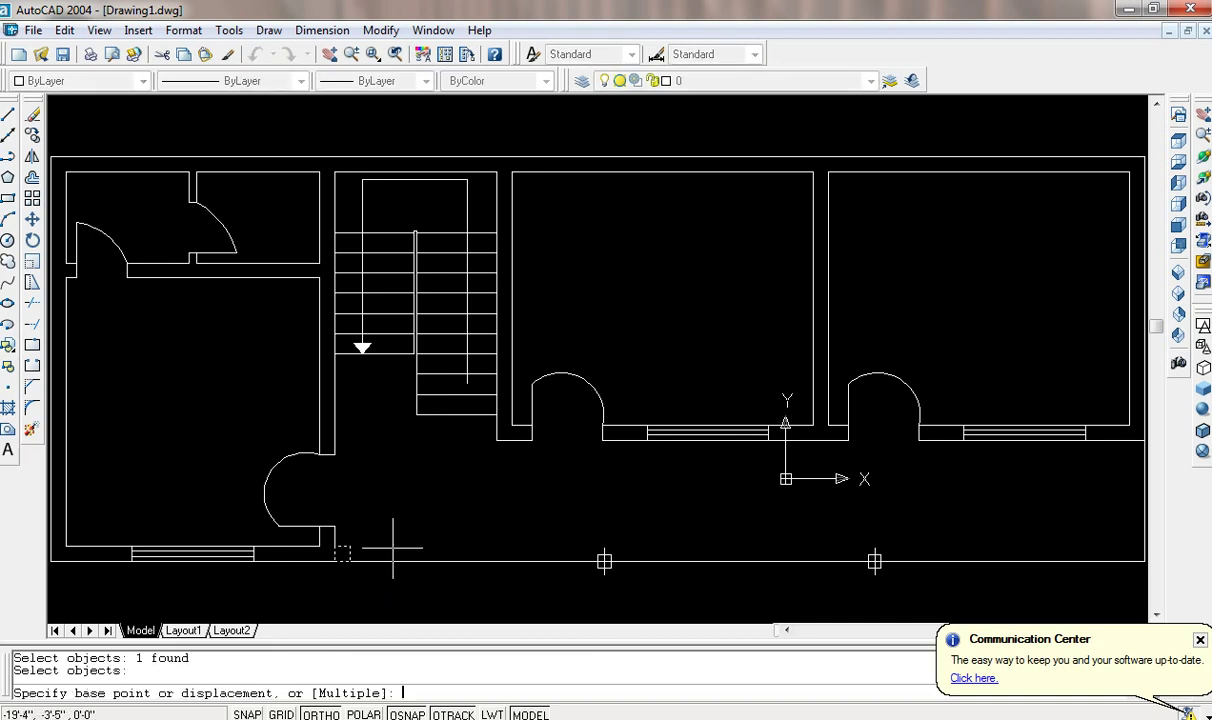
pyautogui.write('m')
pyautogui.press('Return')
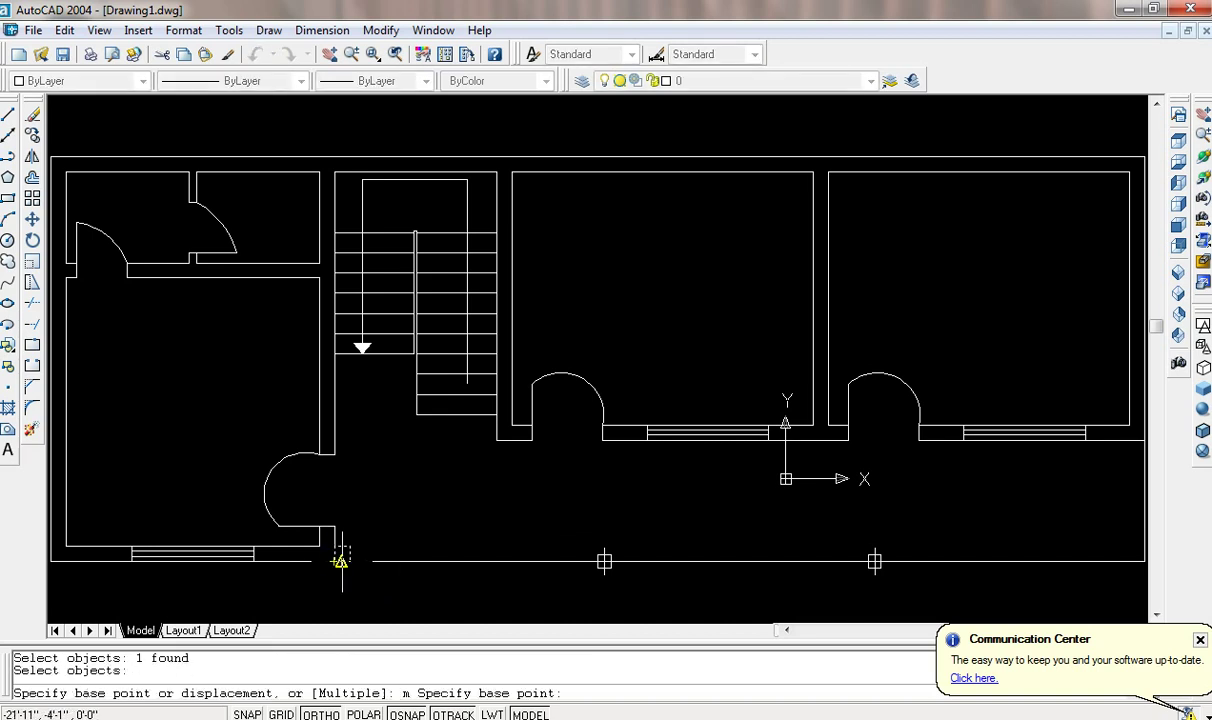
pyautogui.click(341, 561)
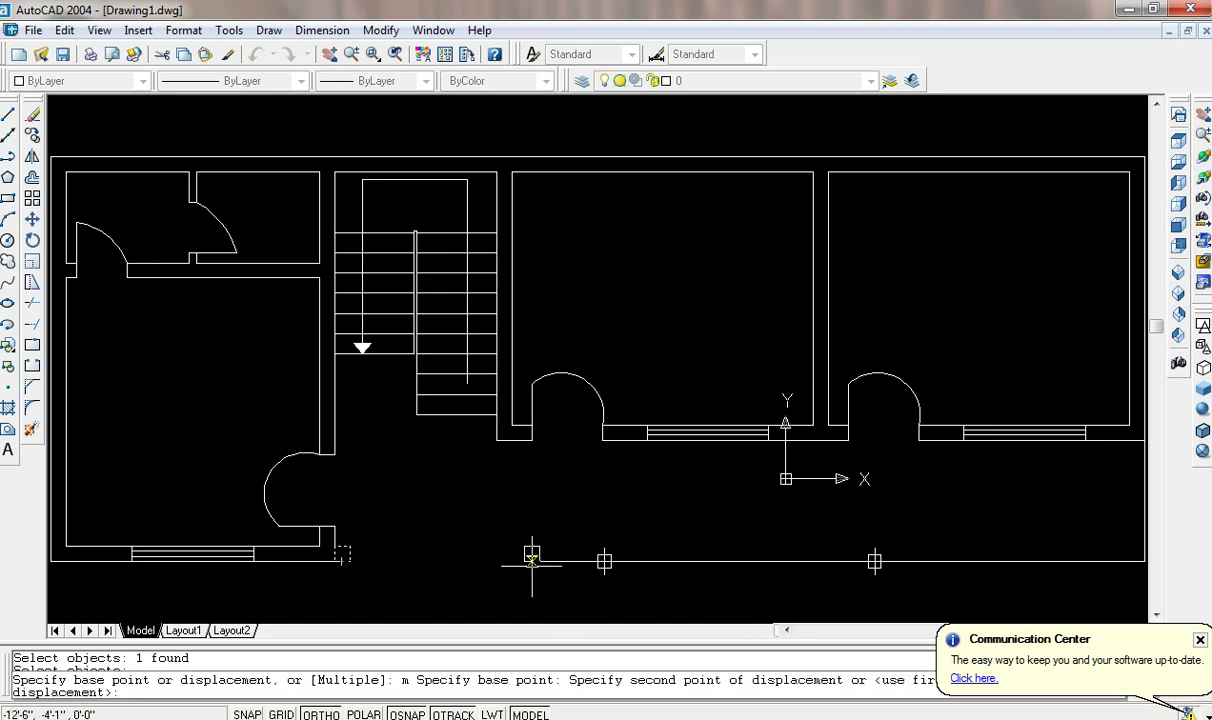
pyautogui.click(604, 561)
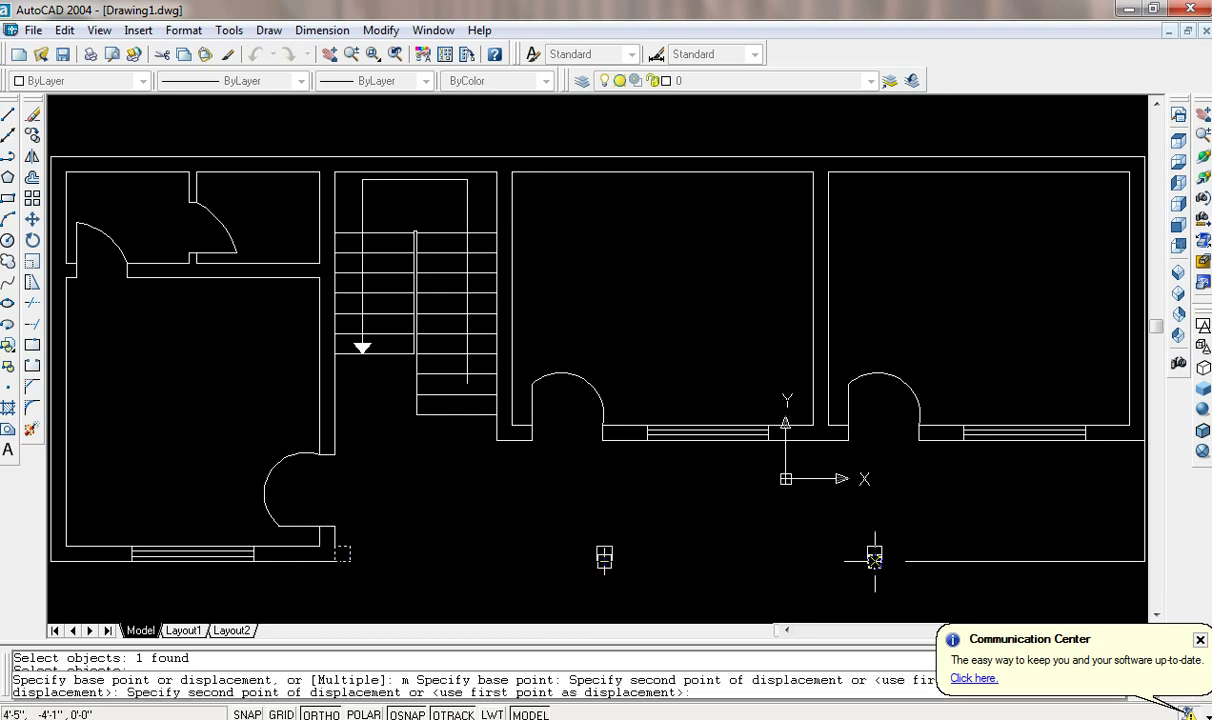
pyautogui.click(874, 561)
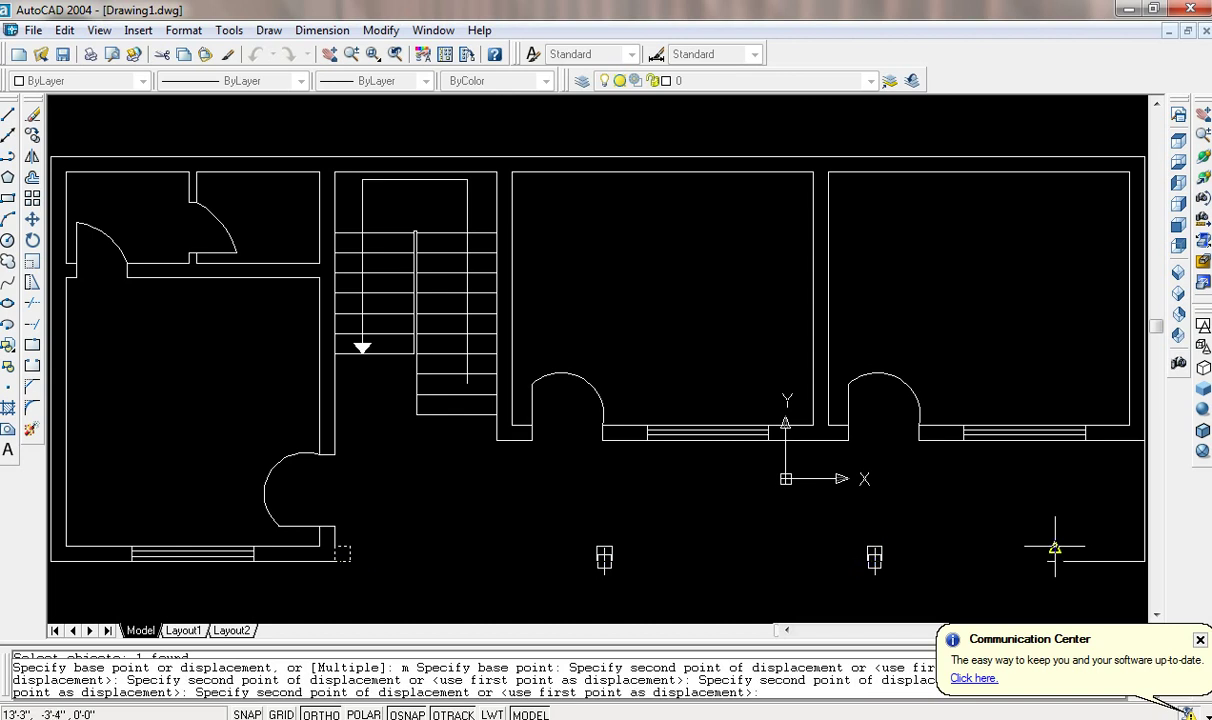
pyautogui.press('Escape')
pyautogui.press('Escape')
# Move the rightmost column square to the front wall's right end.
pyautogui.write('m')
pyautogui.press('Return')
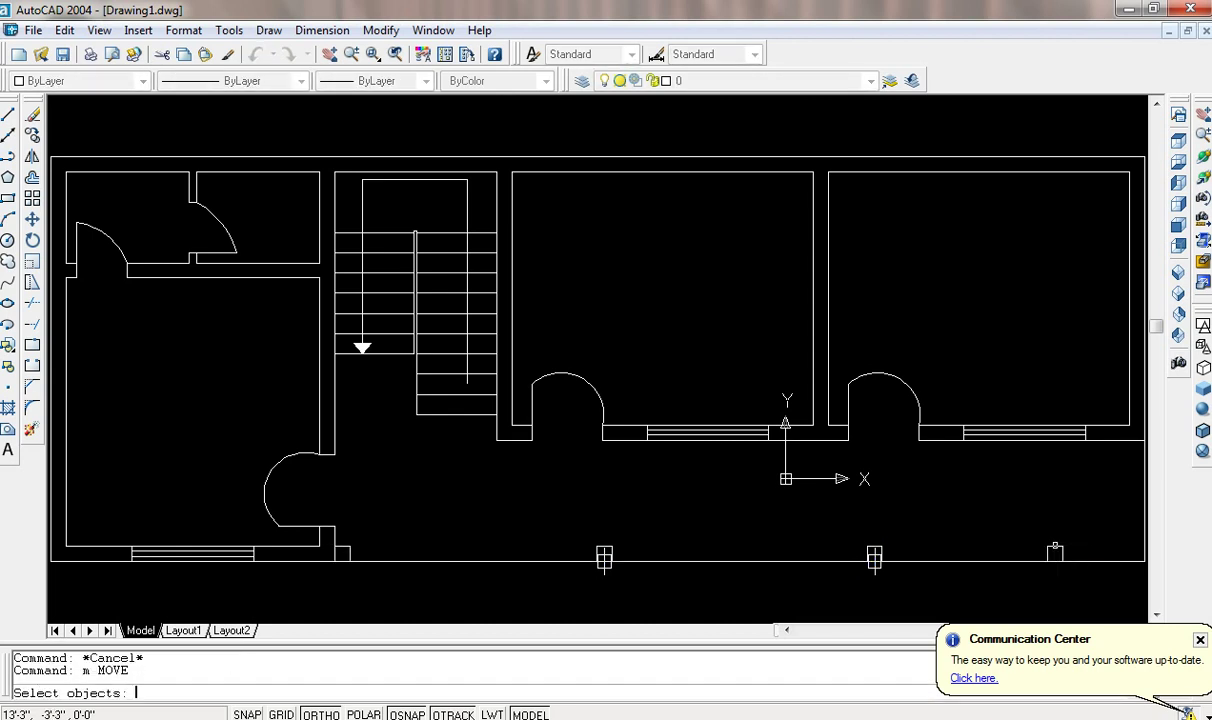
pyautogui.click(1054, 549)
pyautogui.press('Return')
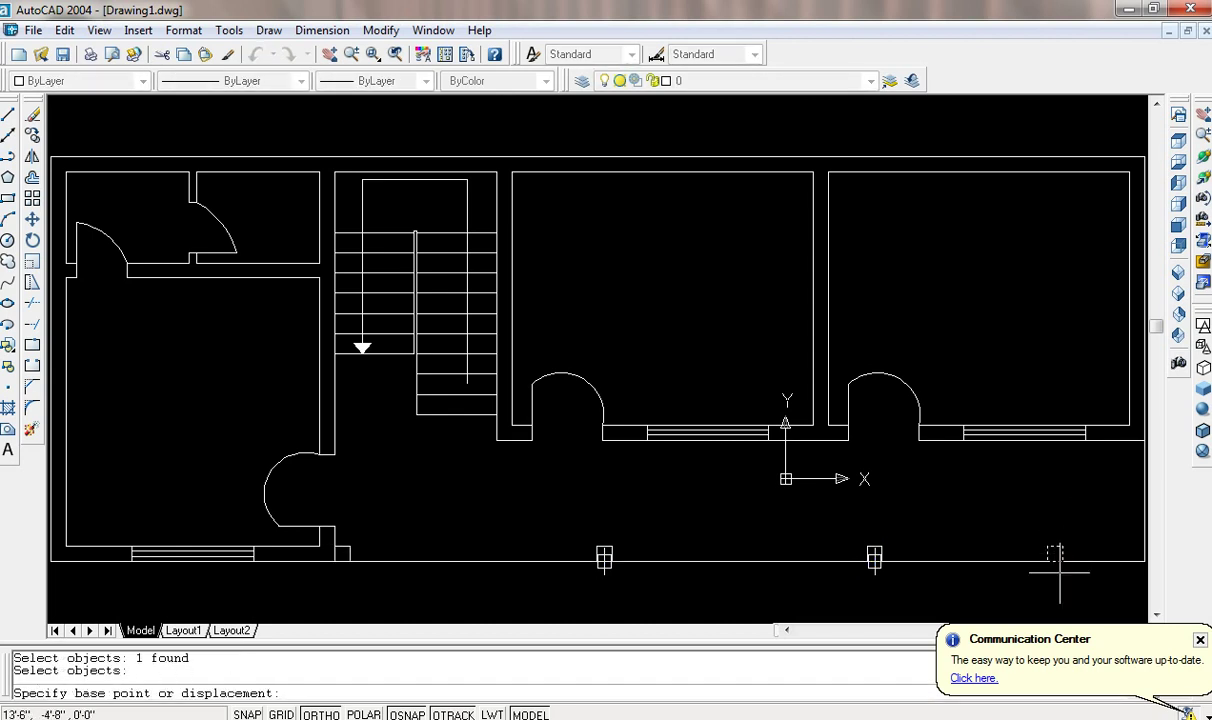
pyautogui.click(1060, 565)
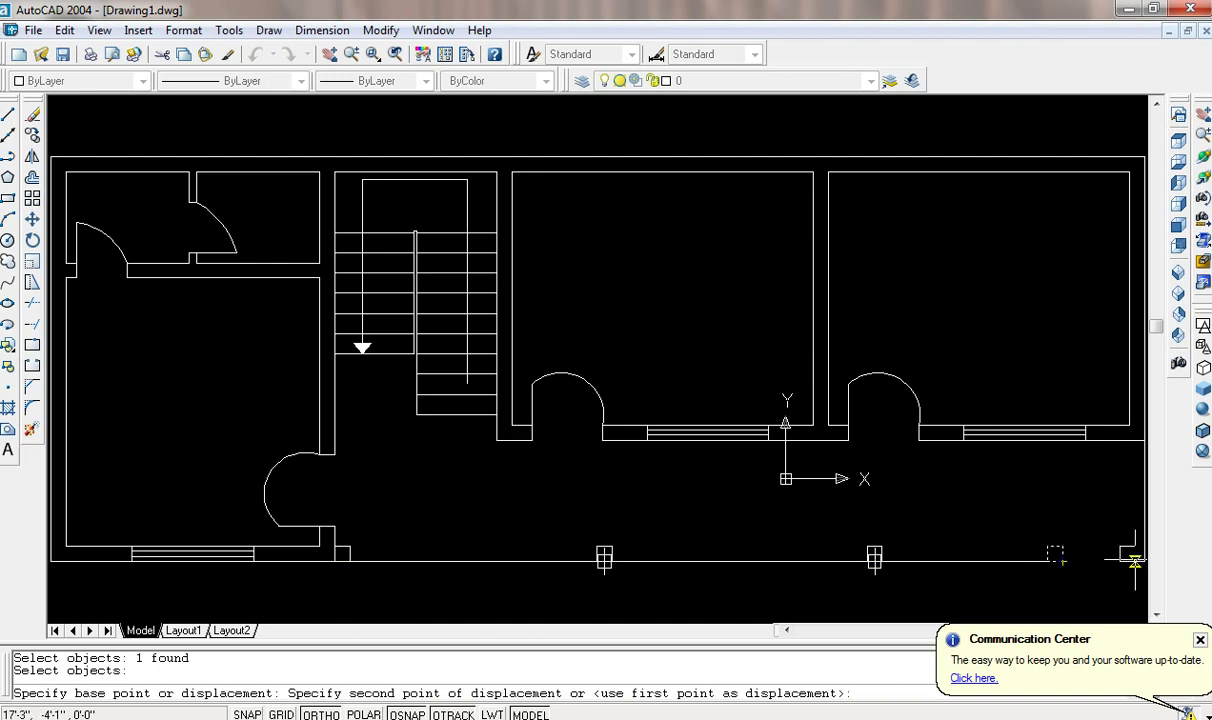
pyautogui.press('Escape')
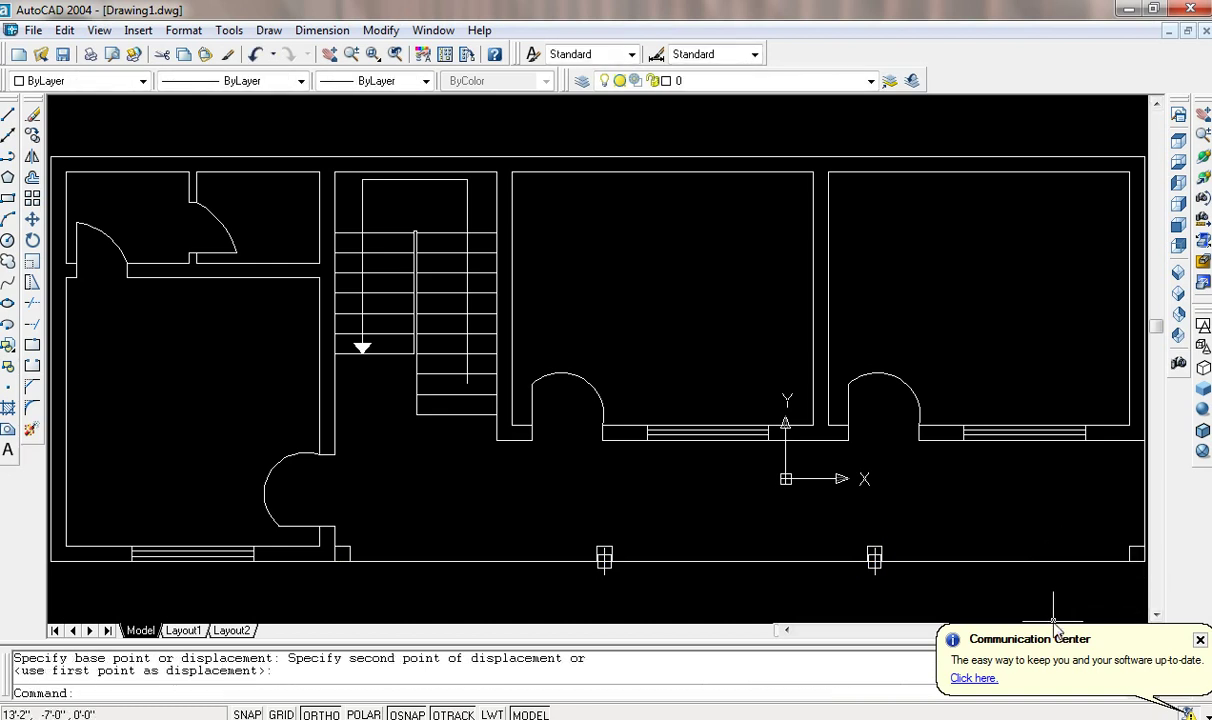
pyautogui.press('Escape')
pyautogui.write('i')
pyautogui.press('Return')
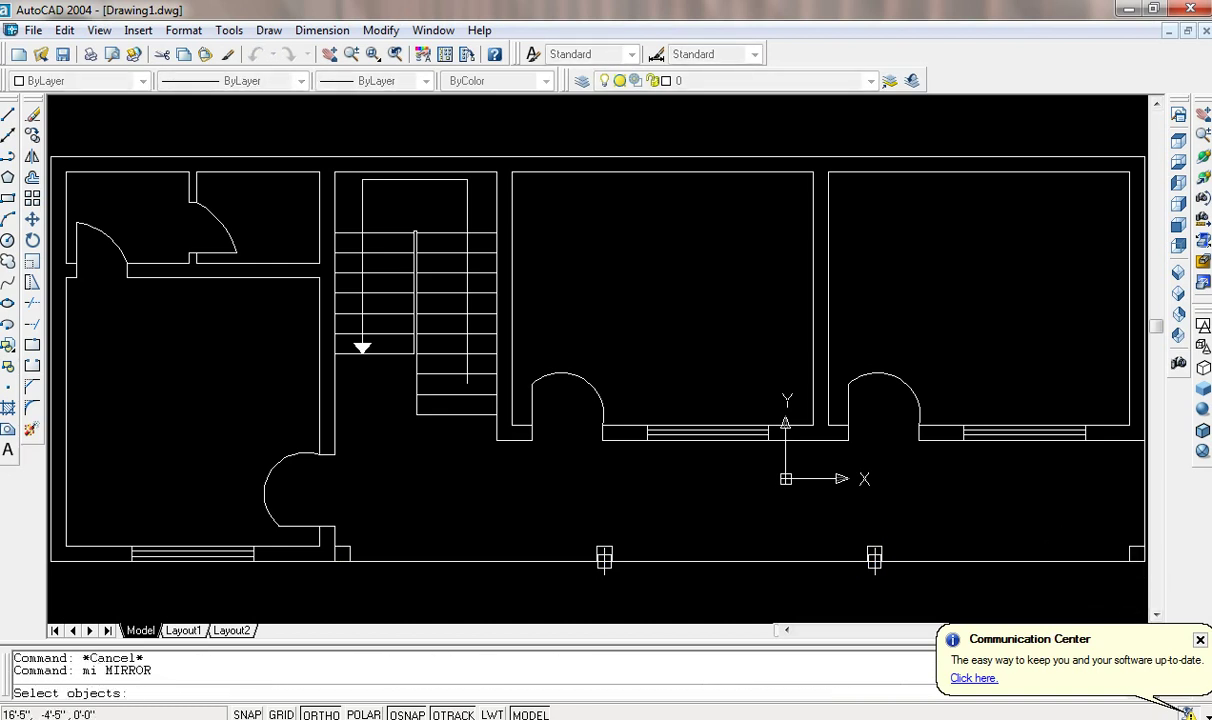
# Mirror the right-end column square up to the upper corner, keeping the original.
pyautogui.click(1136, 553)
pyautogui.press('Return')
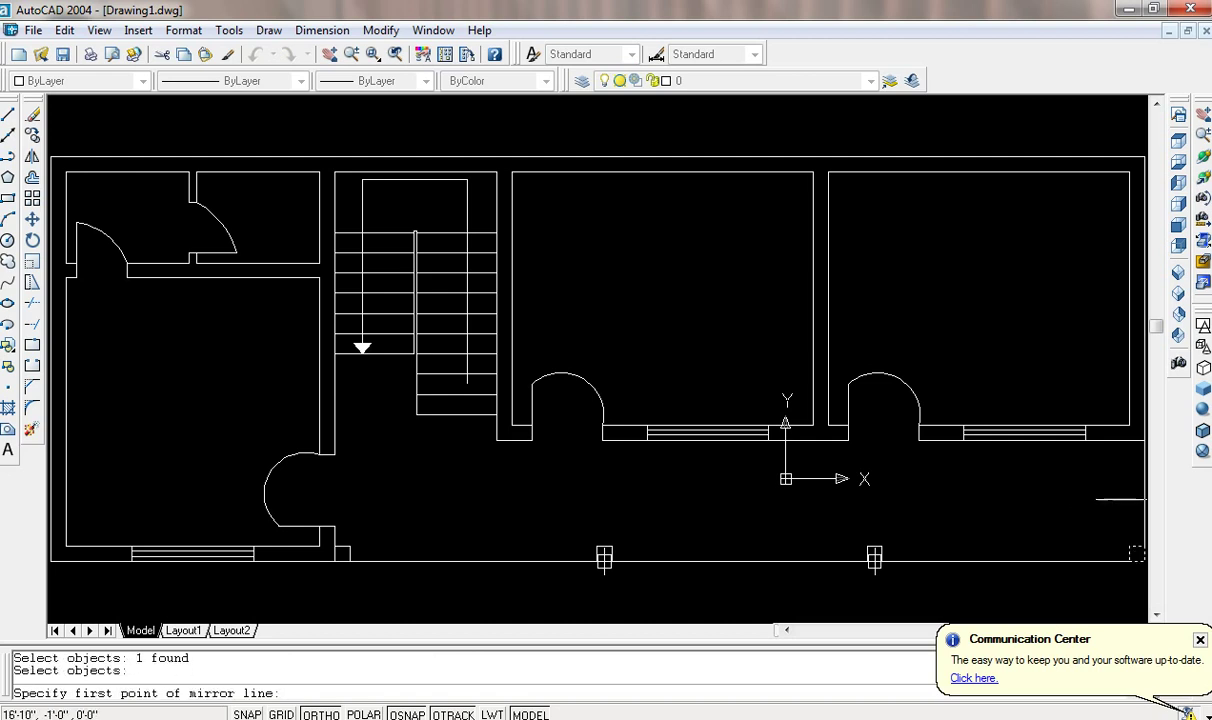
pyautogui.click(1140, 500)
pyautogui.click(1087, 496)
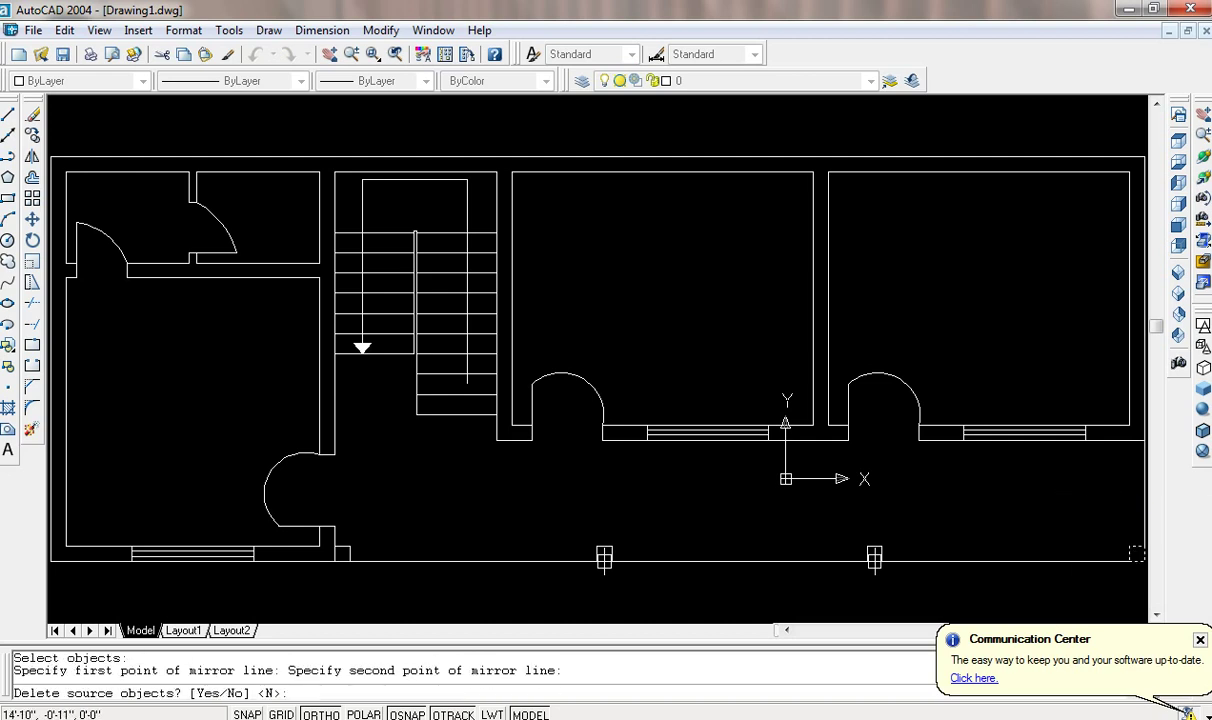
pyautogui.rightClick(1080, 496)
pyautogui.click(1097, 502)
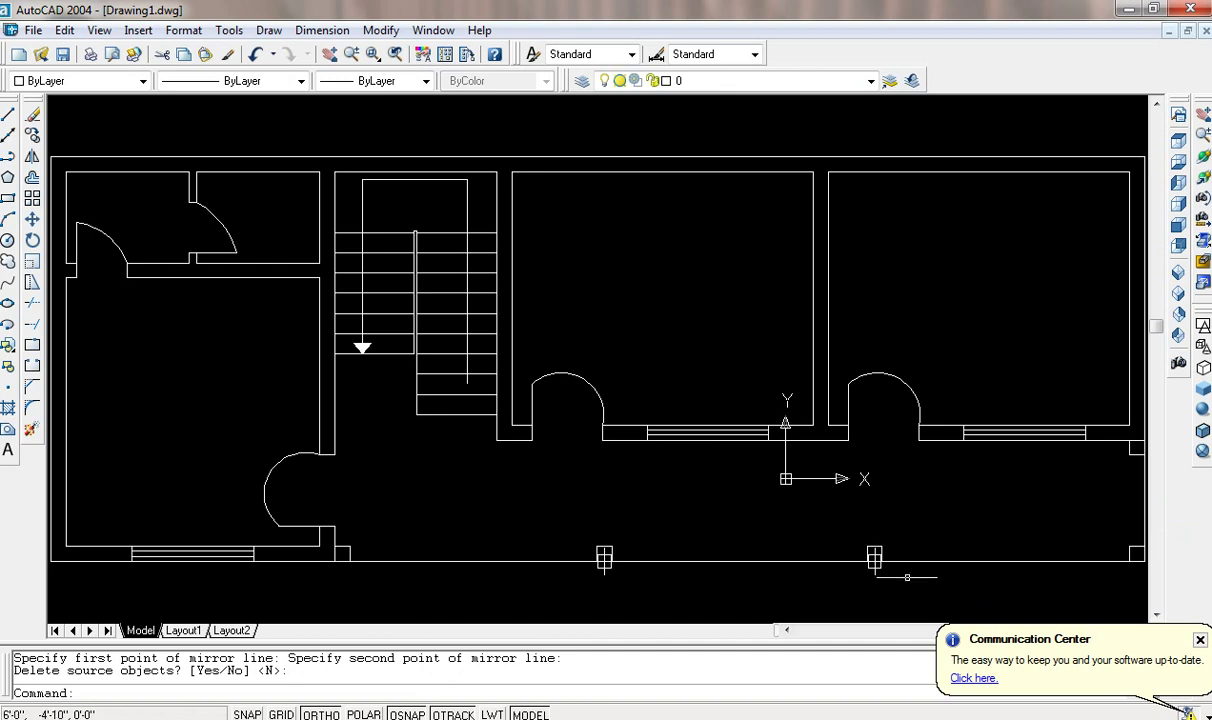
# Window-select and delete the extra lines through the two middle squares.
pyautogui.click(859, 546)
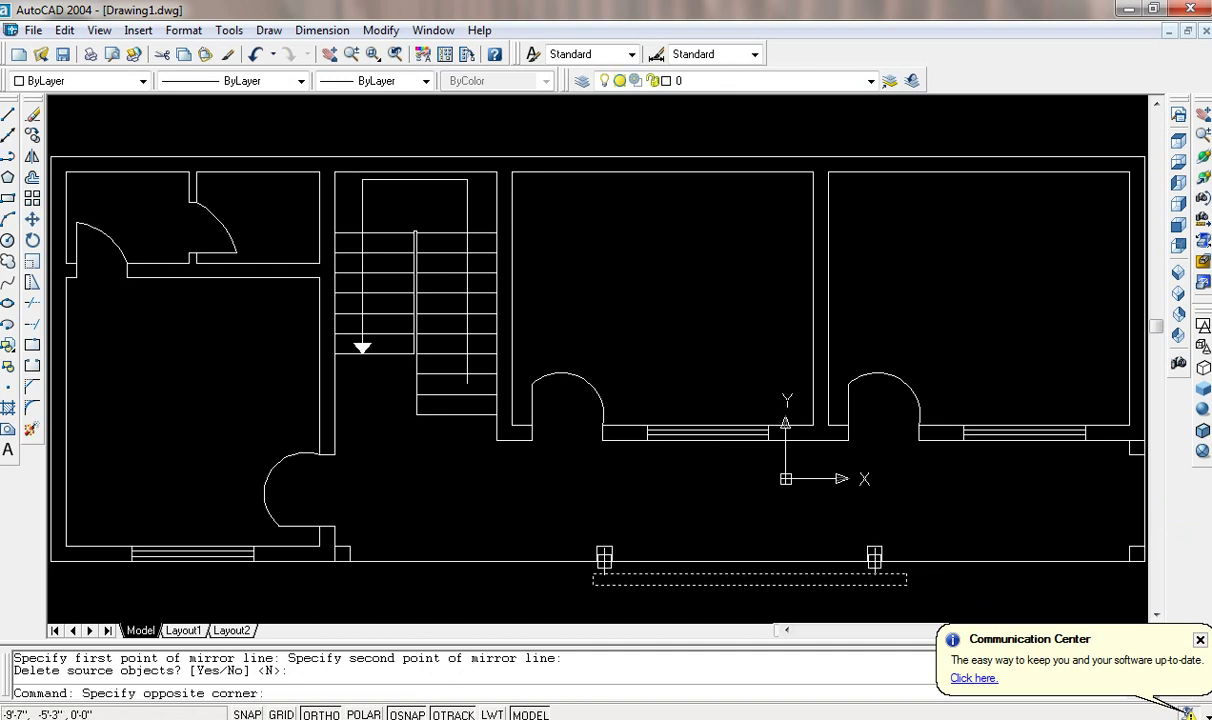
pyautogui.click(589, 585)
pyautogui.press('Delete')
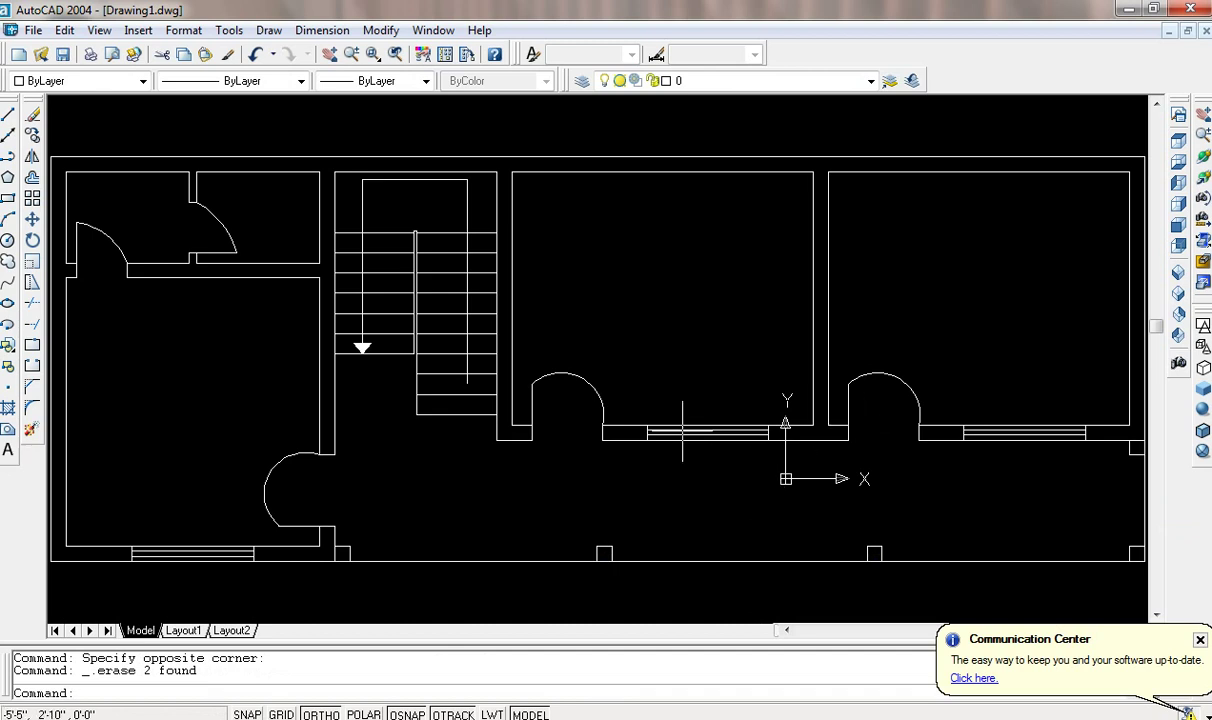
# Move the UCS origin to the floor plan's lower-left corner.
pyautogui.click(229, 30)
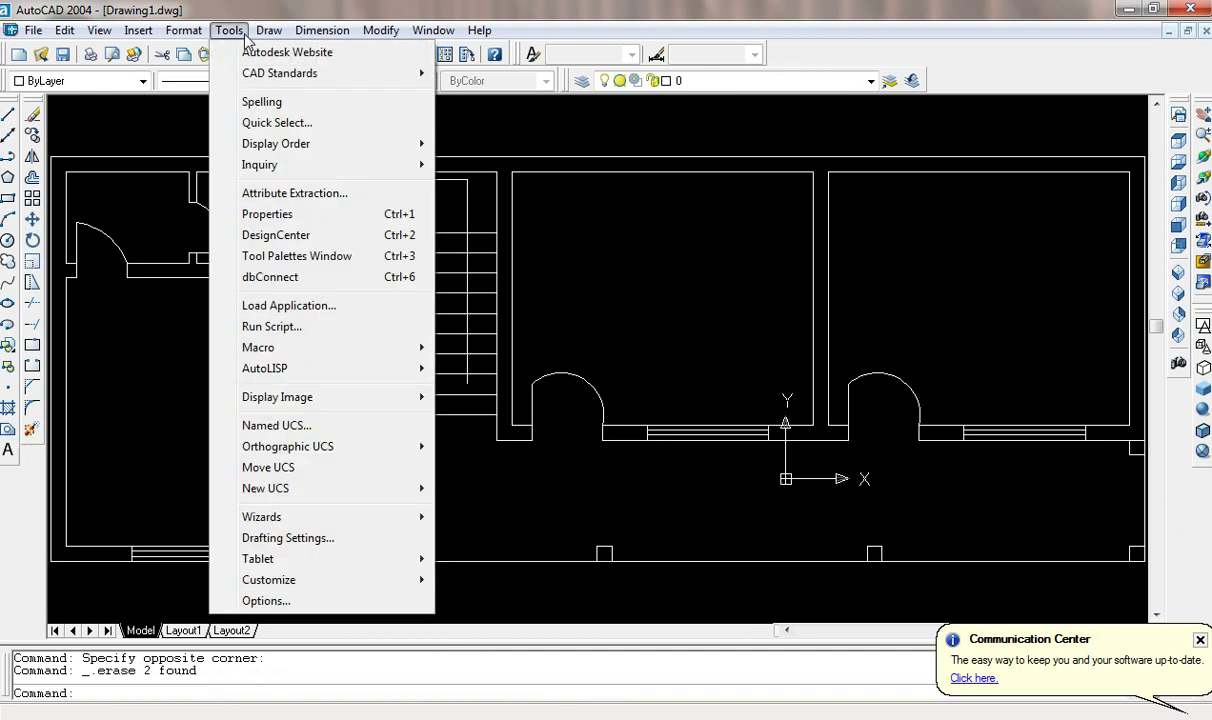
pyautogui.click(279, 472)
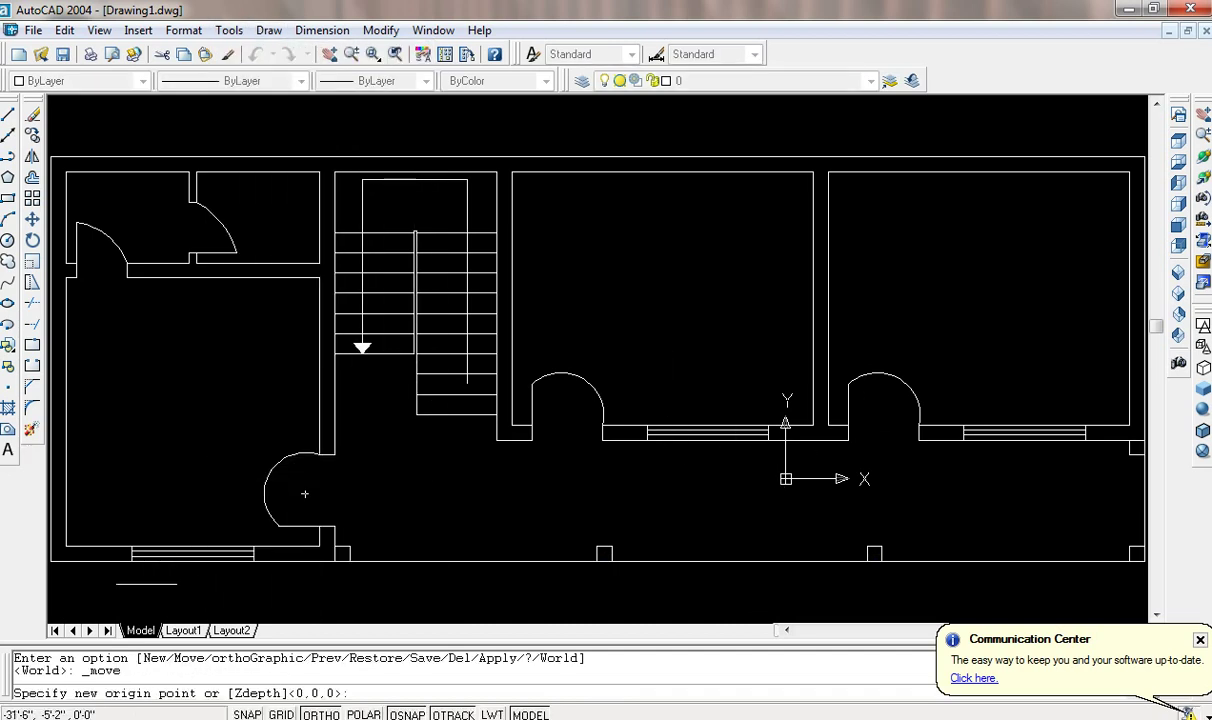
pyautogui.click(96, 575)
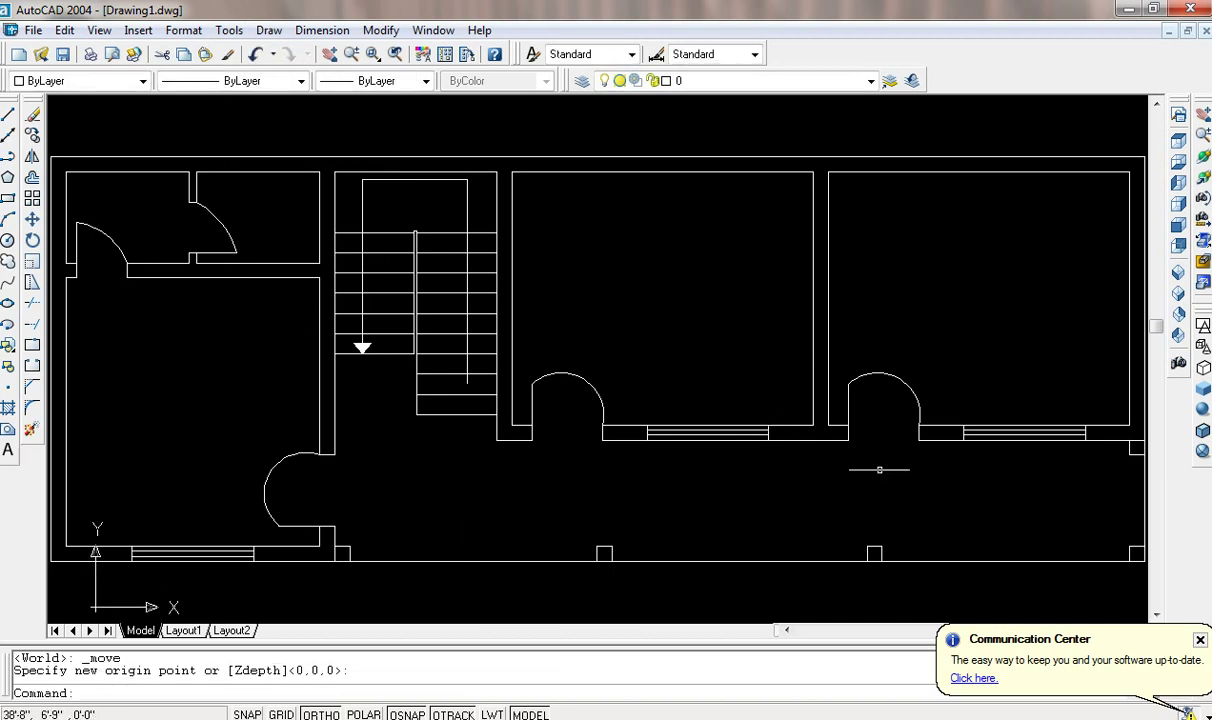
# Zoom All to show the entire floor plan, then start MTEXT with T.
pyautogui.write('z')
pyautogui.press('Return')
pyautogui.press('Return')
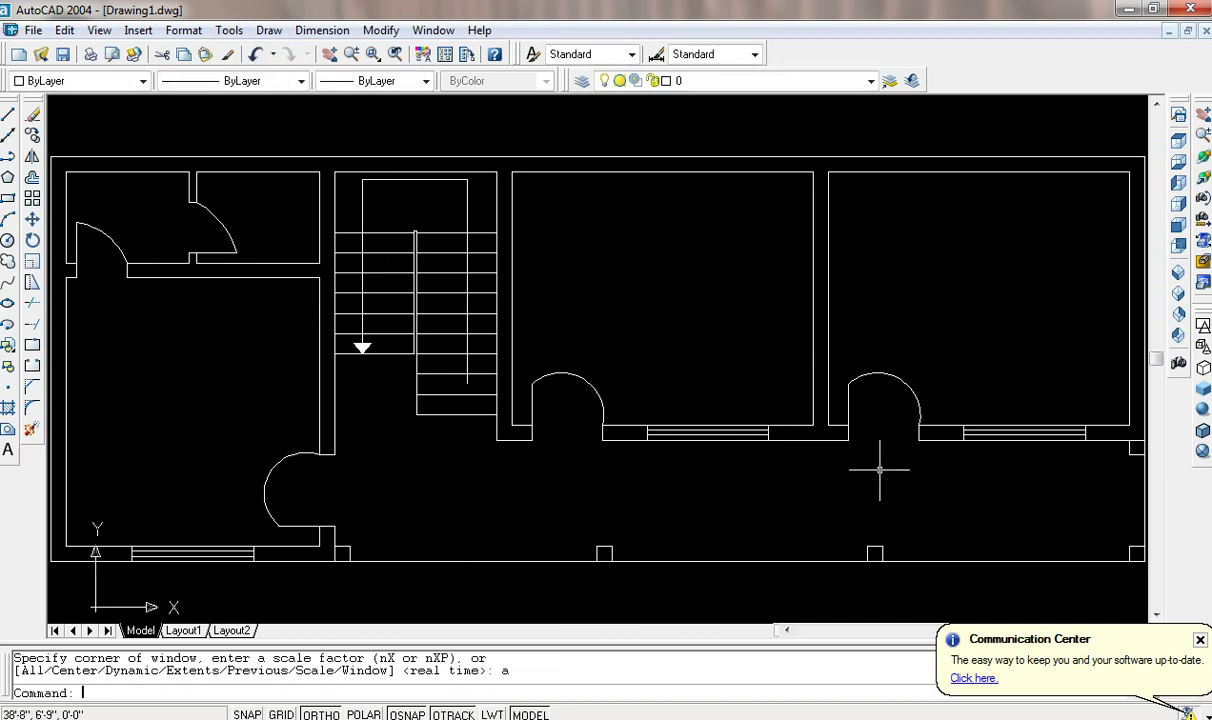
pyautogui.click(1156, 614)
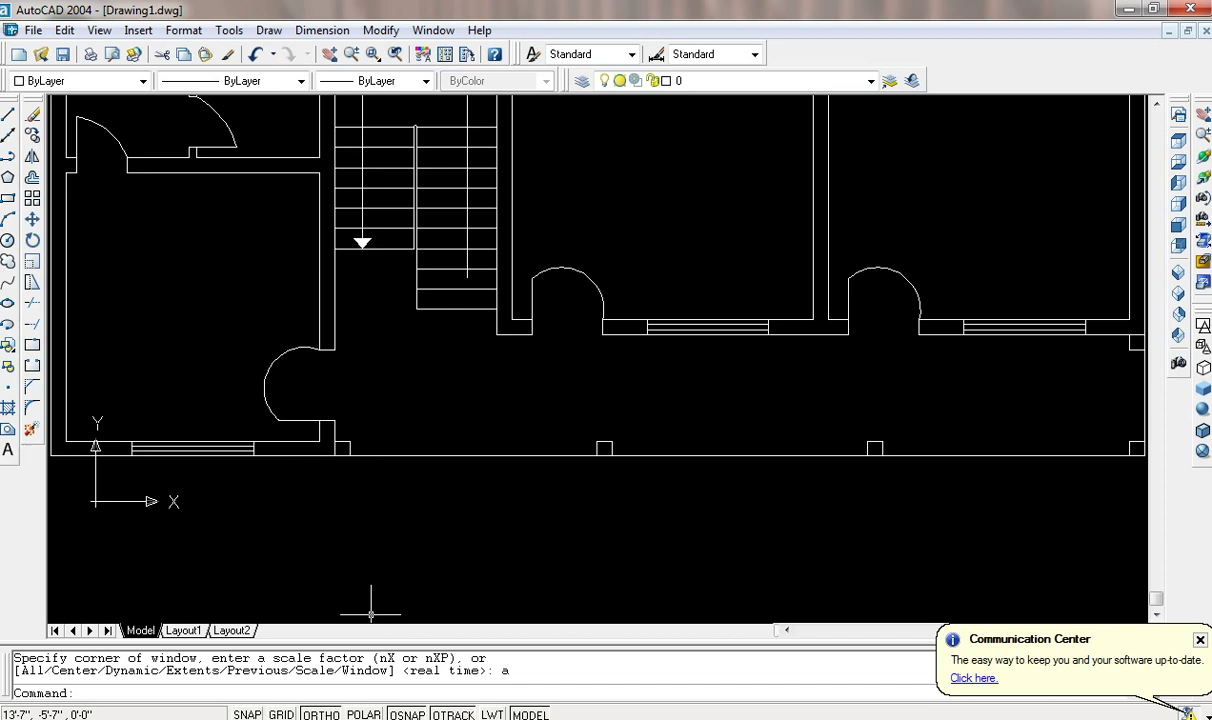
pyautogui.write('z')
pyautogui.press('Return')
pyautogui.write('a')
pyautogui.press('Return')
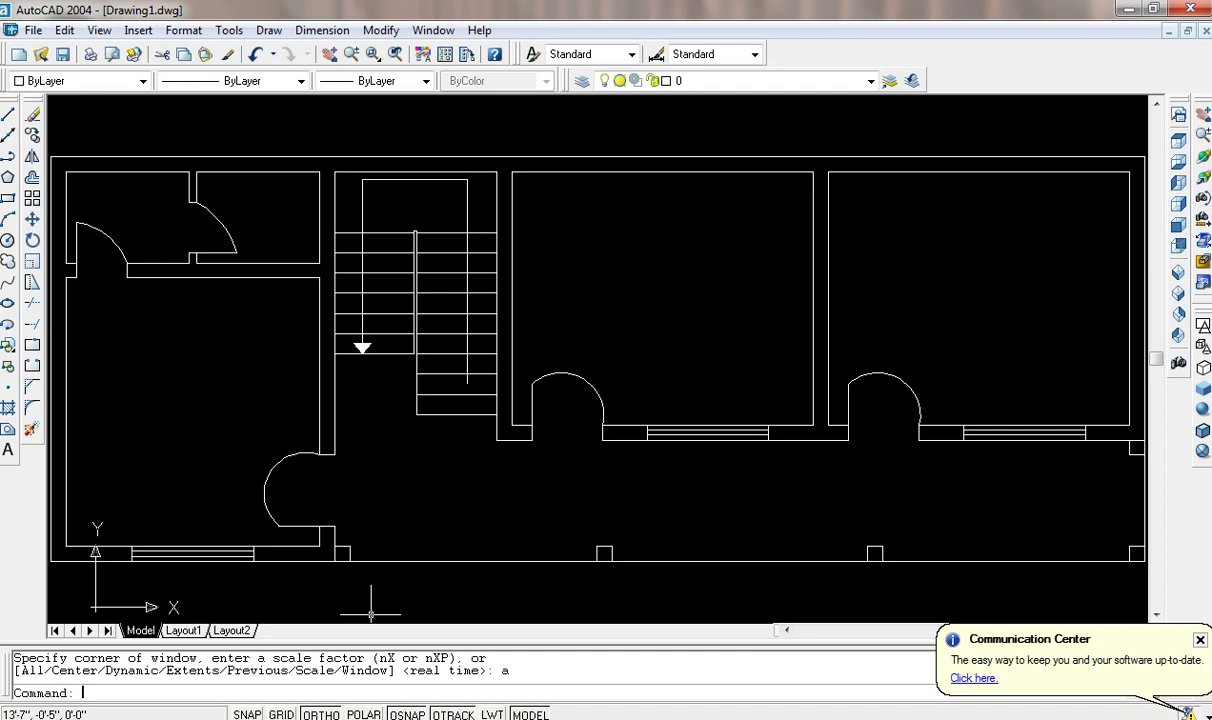
pyautogui.write('t')
pyautogui.press('Return')
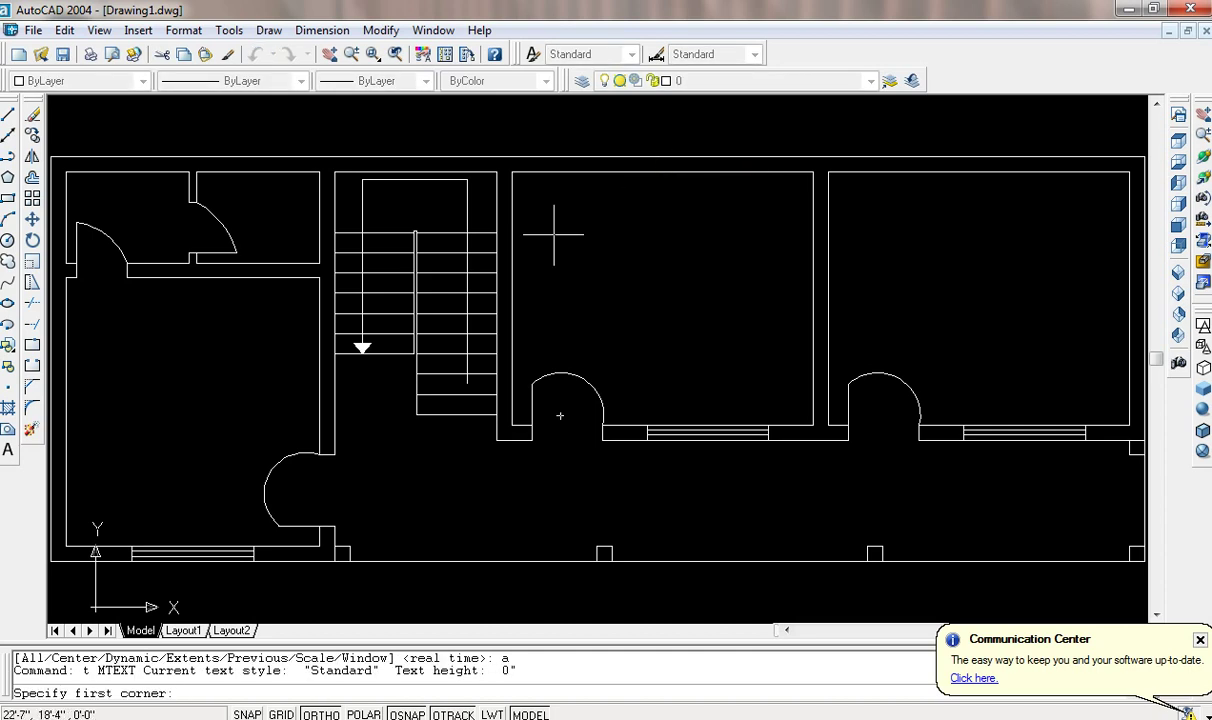
# Draw a text box in the middle room and type the B.ROOM 16',14' label.
pyautogui.click(555, 236)
pyautogui.click(706, 269)
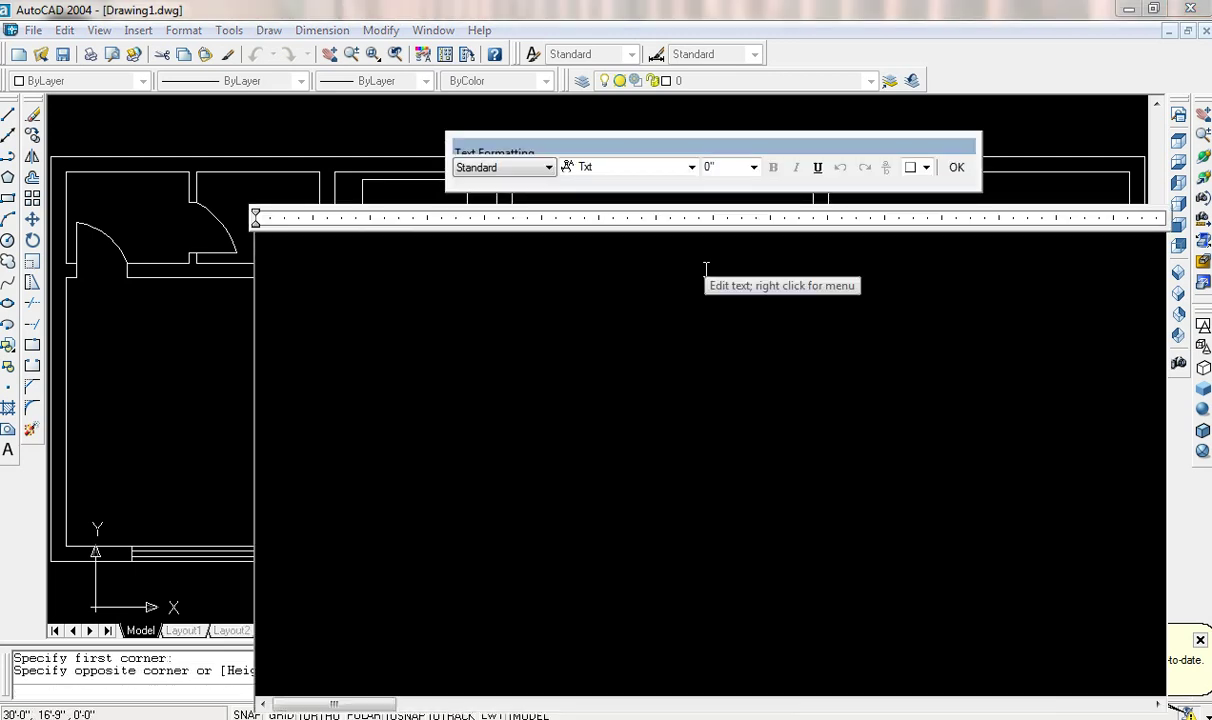
pyautogui.write('B')
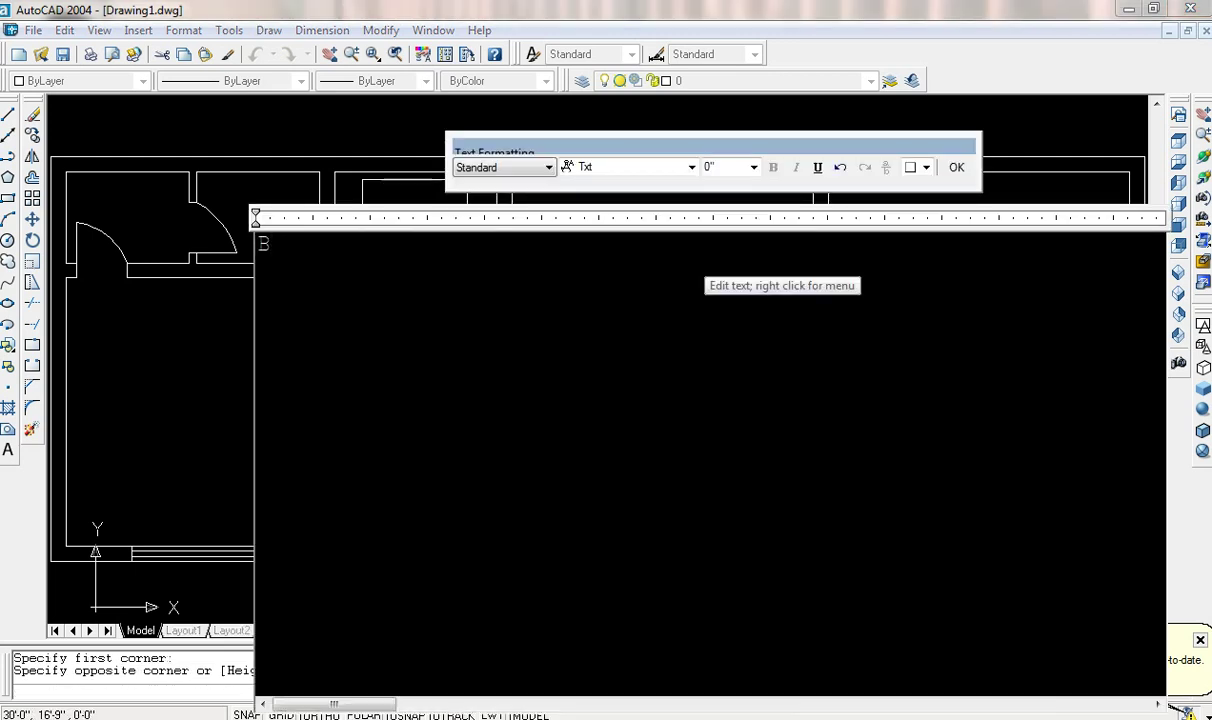
pyautogui.write('.ROOM')
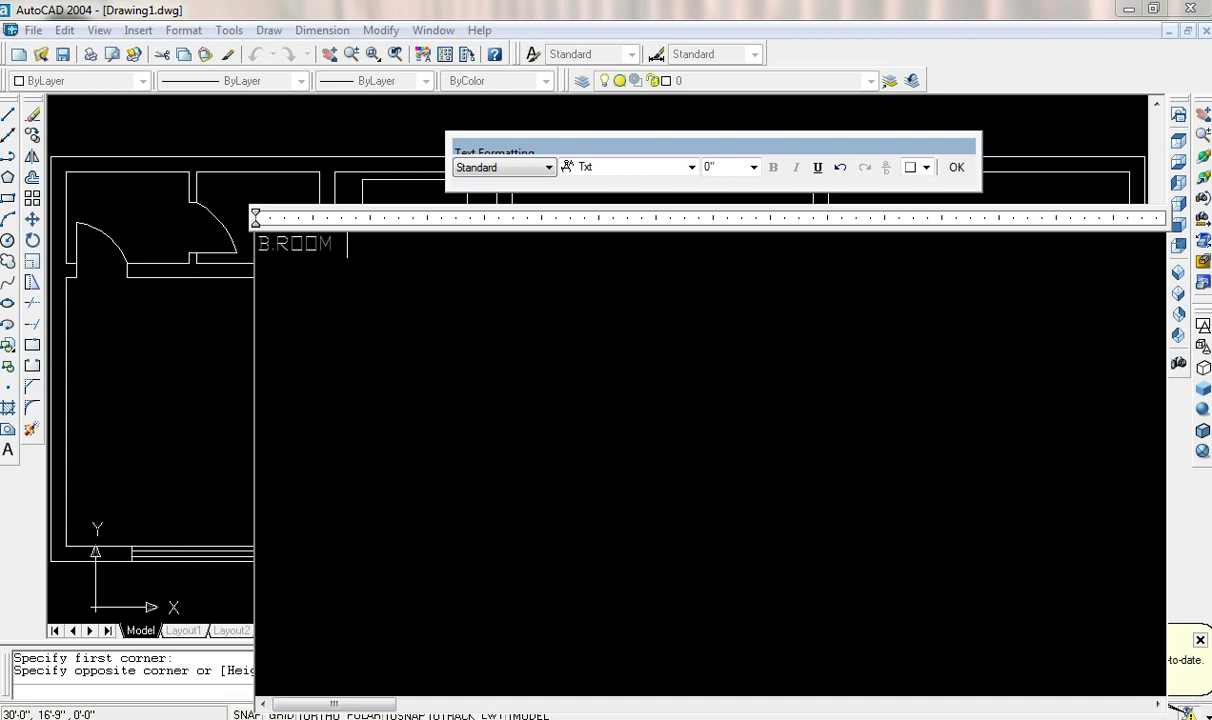
pyautogui.write(" 1'6")
pyautogui.write('6')
pyautogui.write("'")
pyautogui.write(',1')
pyautogui.write('4')
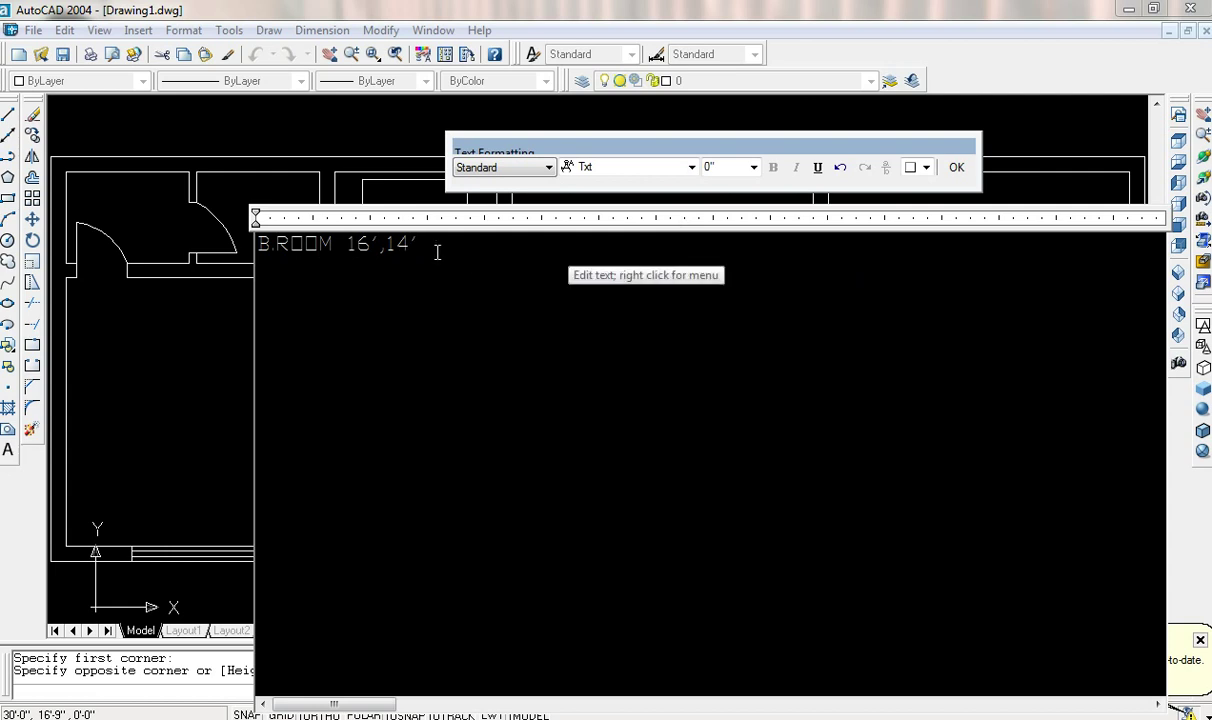
# Format the label in Utsaah font, green, 3 high, and place it.
pyautogui.moveTo(418, 244); pyautogui.dragTo(236, 242)
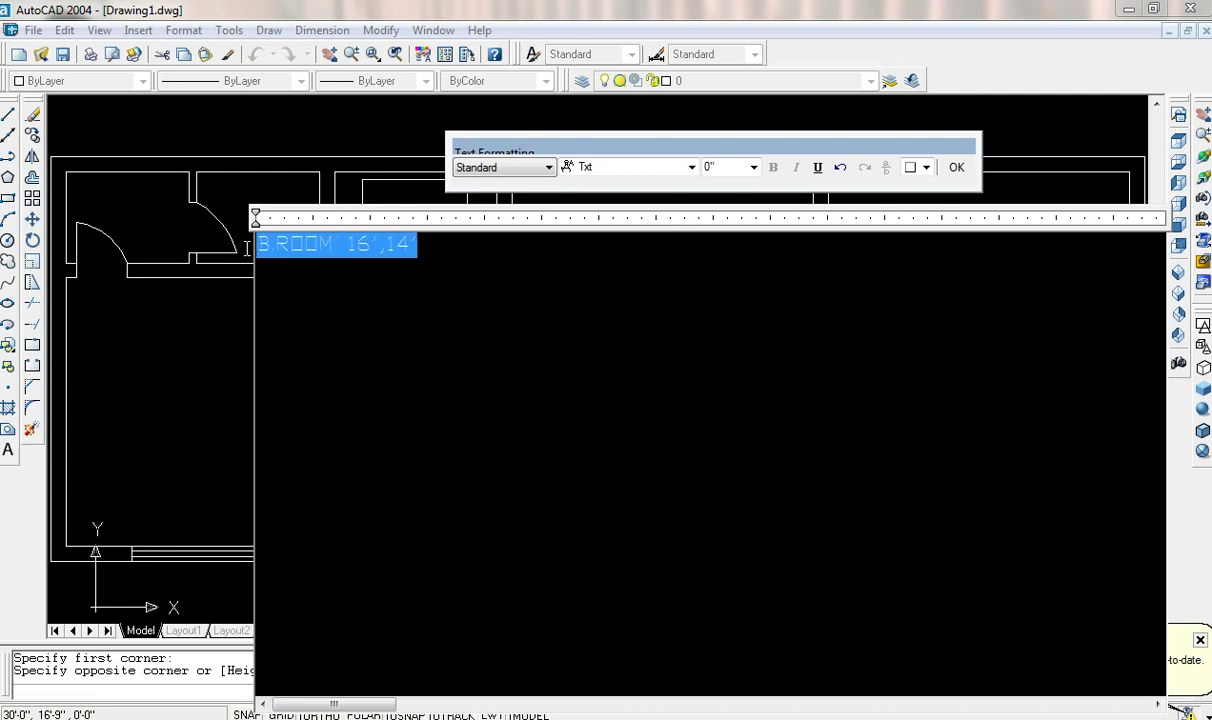
pyautogui.click(691, 167)
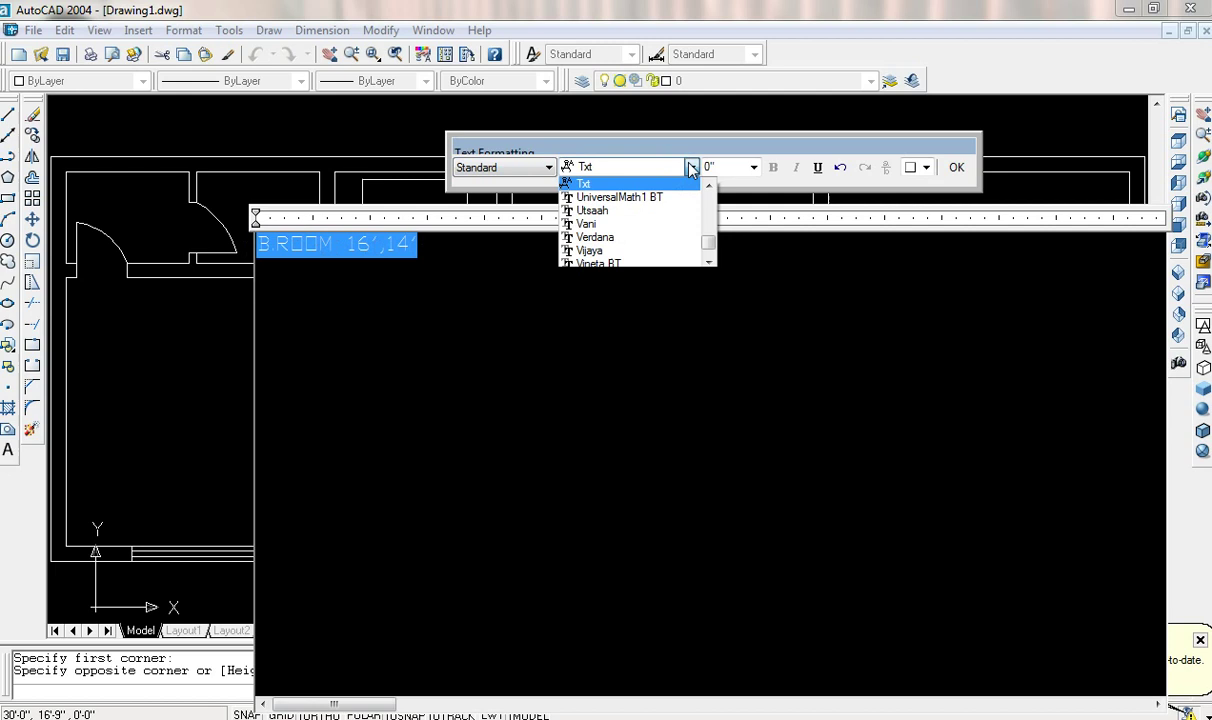
pyautogui.click(612, 220)
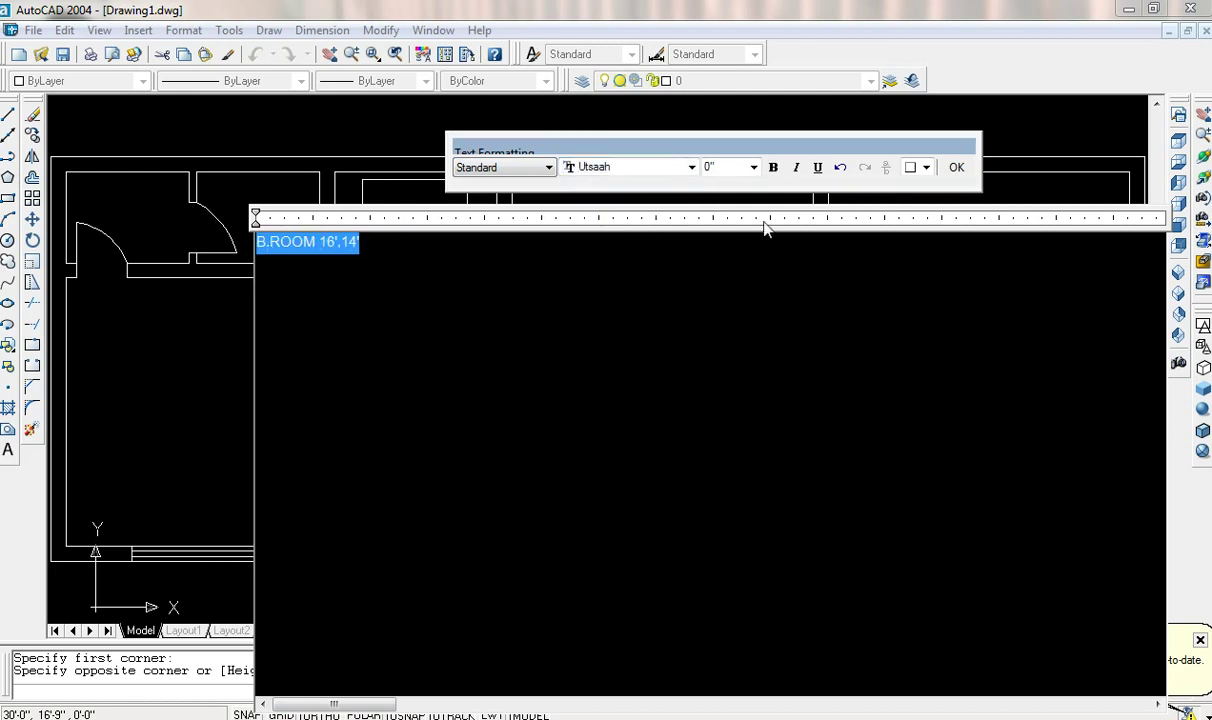
pyautogui.click(925, 167)
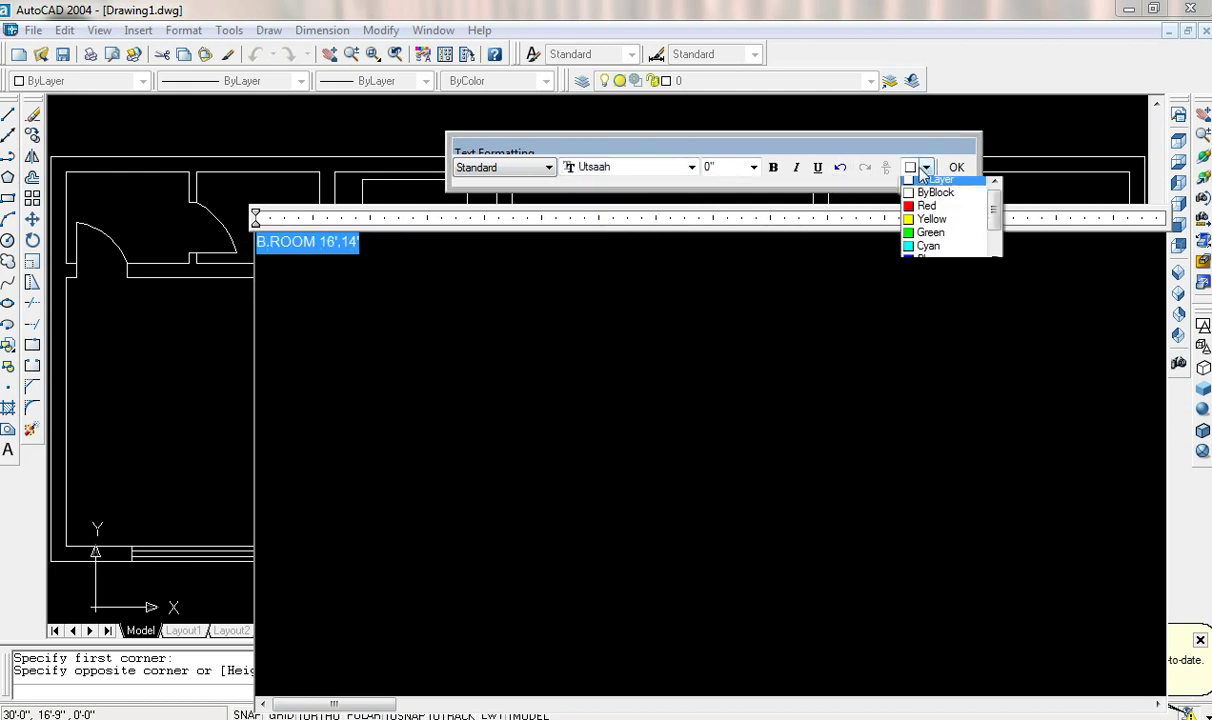
pyautogui.click(928, 237)
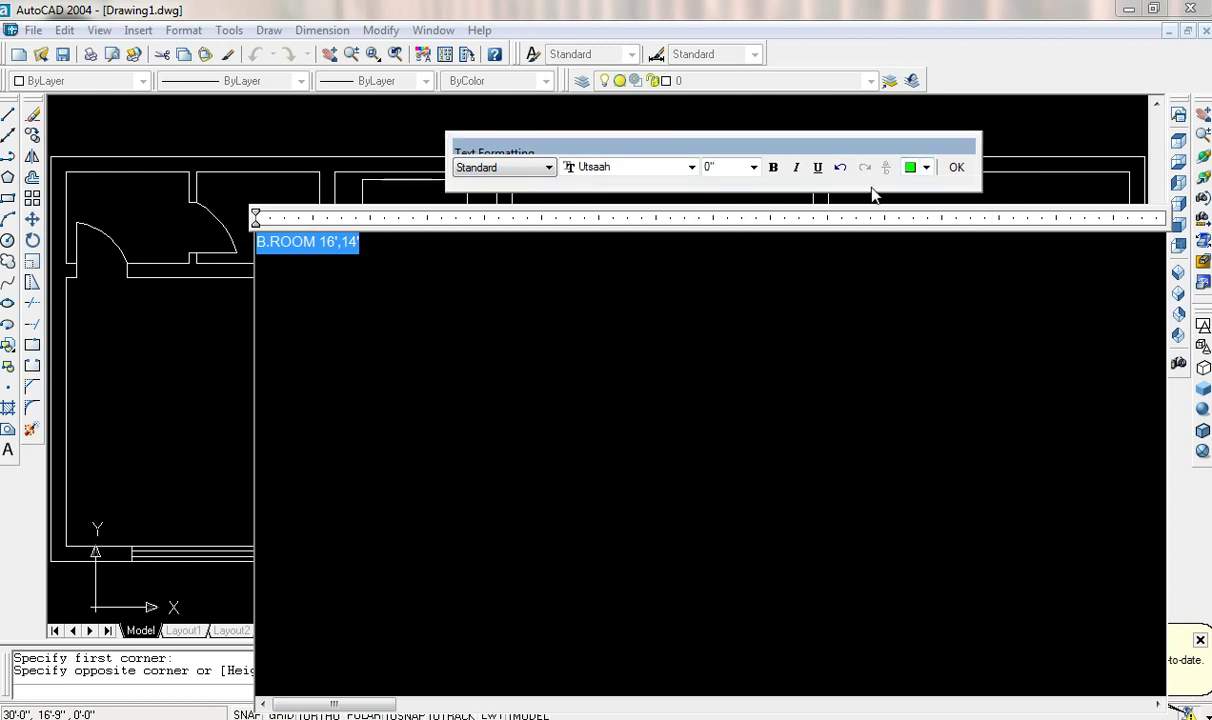
pyautogui.click(752, 168)
pyautogui.write('3')
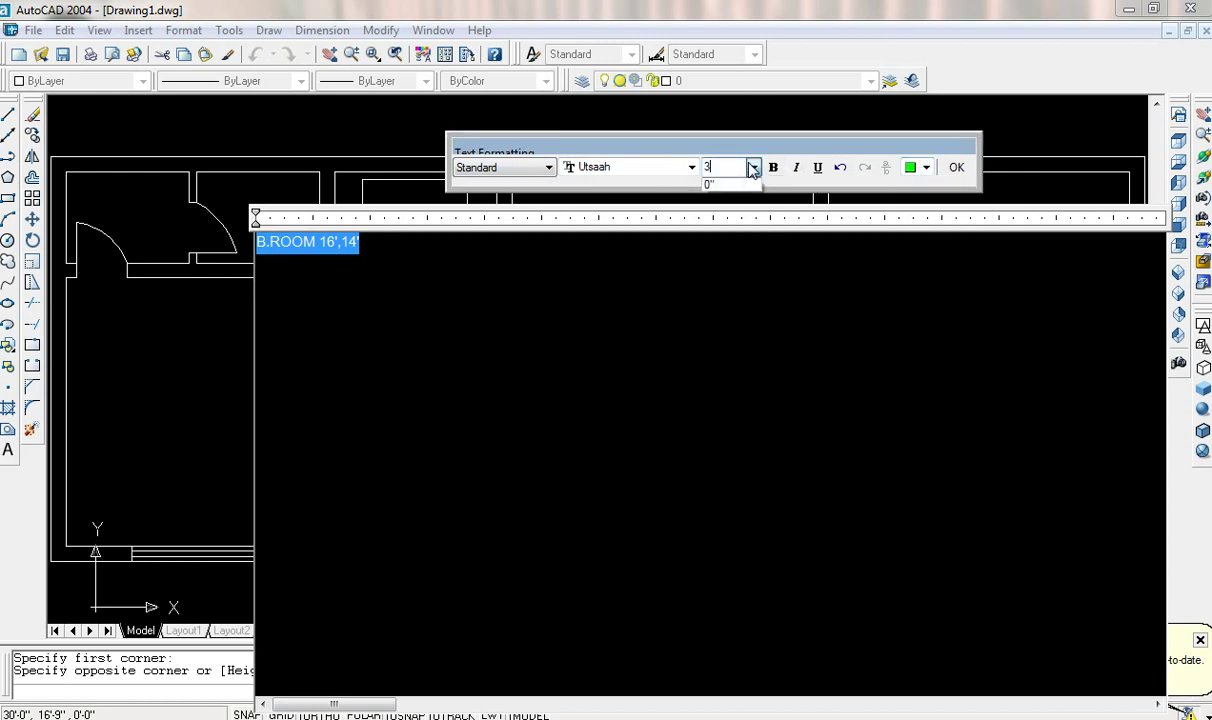
pyautogui.press('Return')
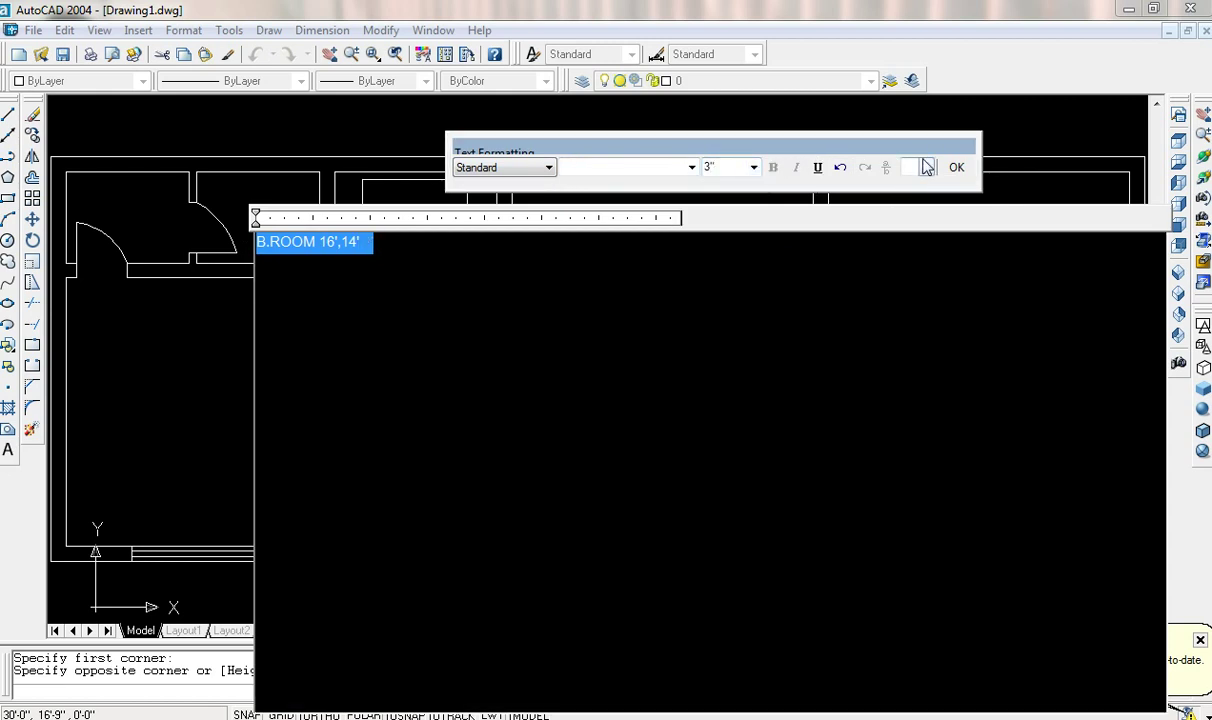
pyautogui.click(956, 168)
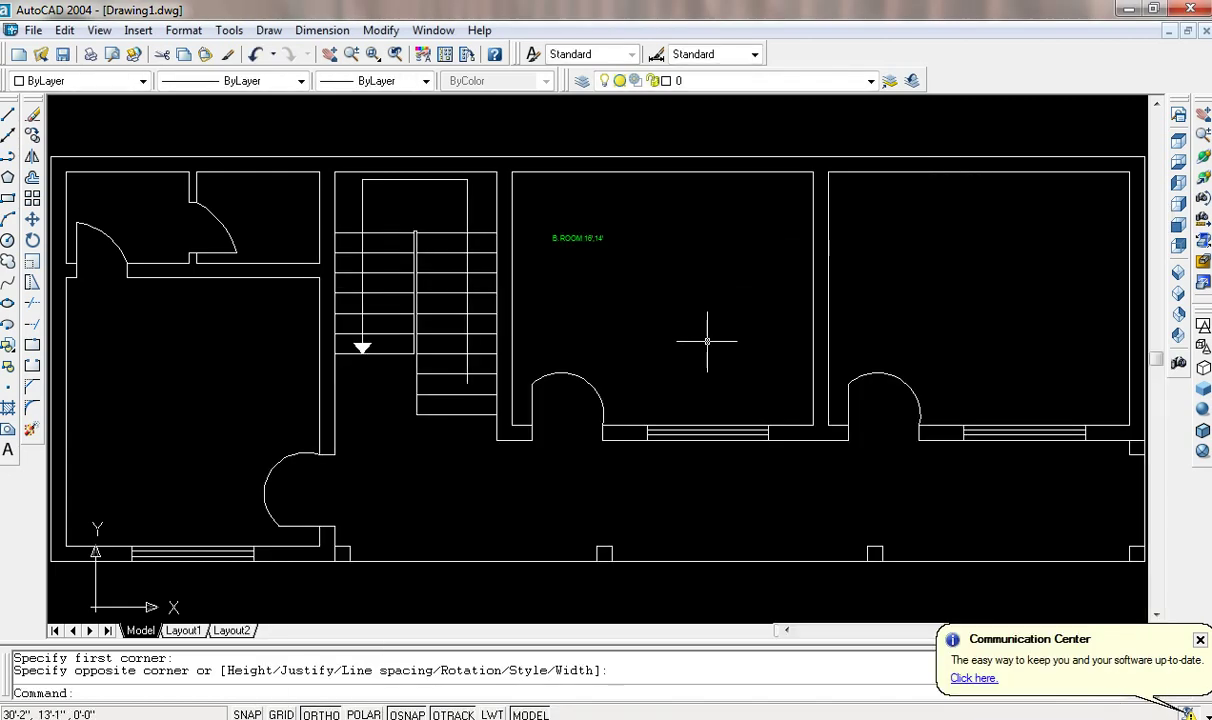
pyautogui.click(470, 693)
# Scale up the B.ROOM 16',14' label after reselecting it.
pyautogui.write('SC')
pyautogui.press('Return')
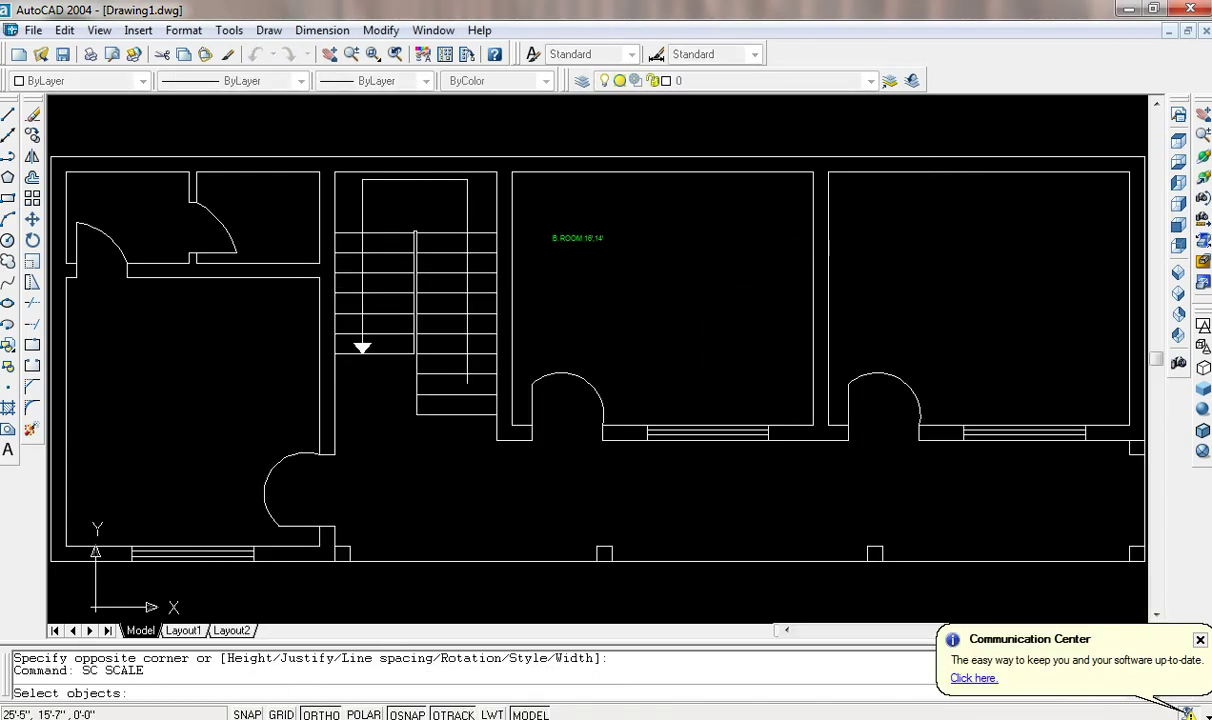
pyautogui.click(555, 238)
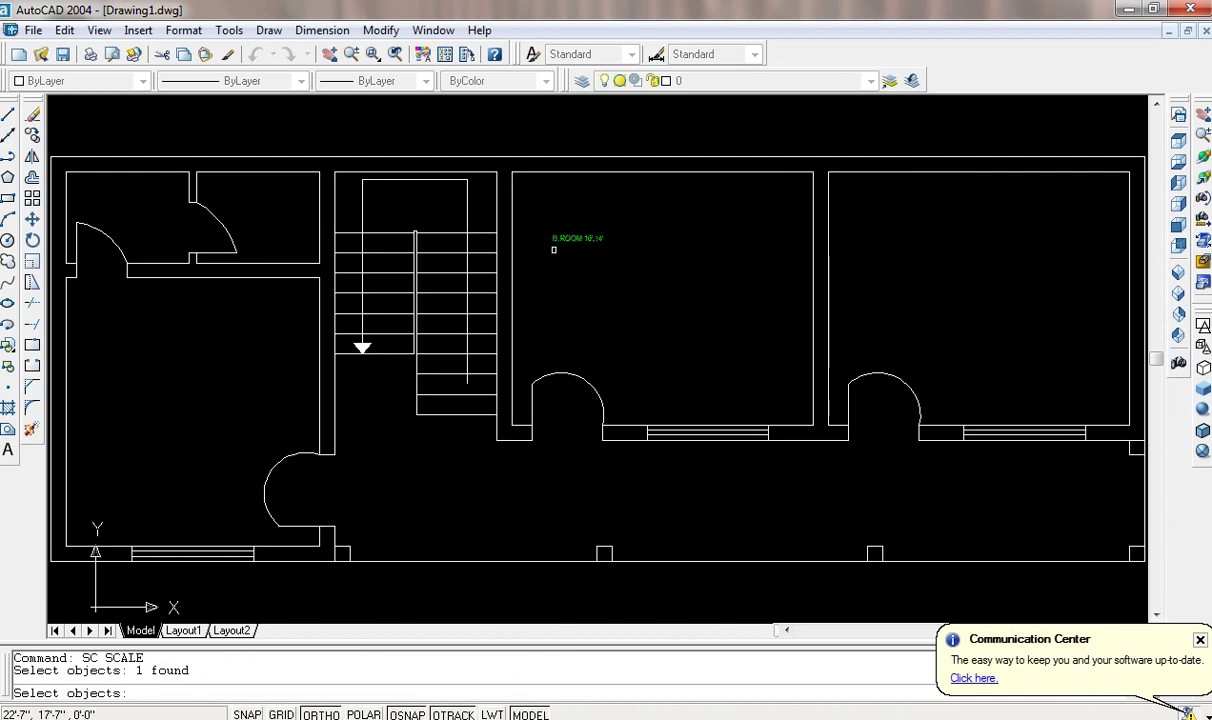
pyautogui.doubleClick(553, 249)
pyautogui.click(553, 249)
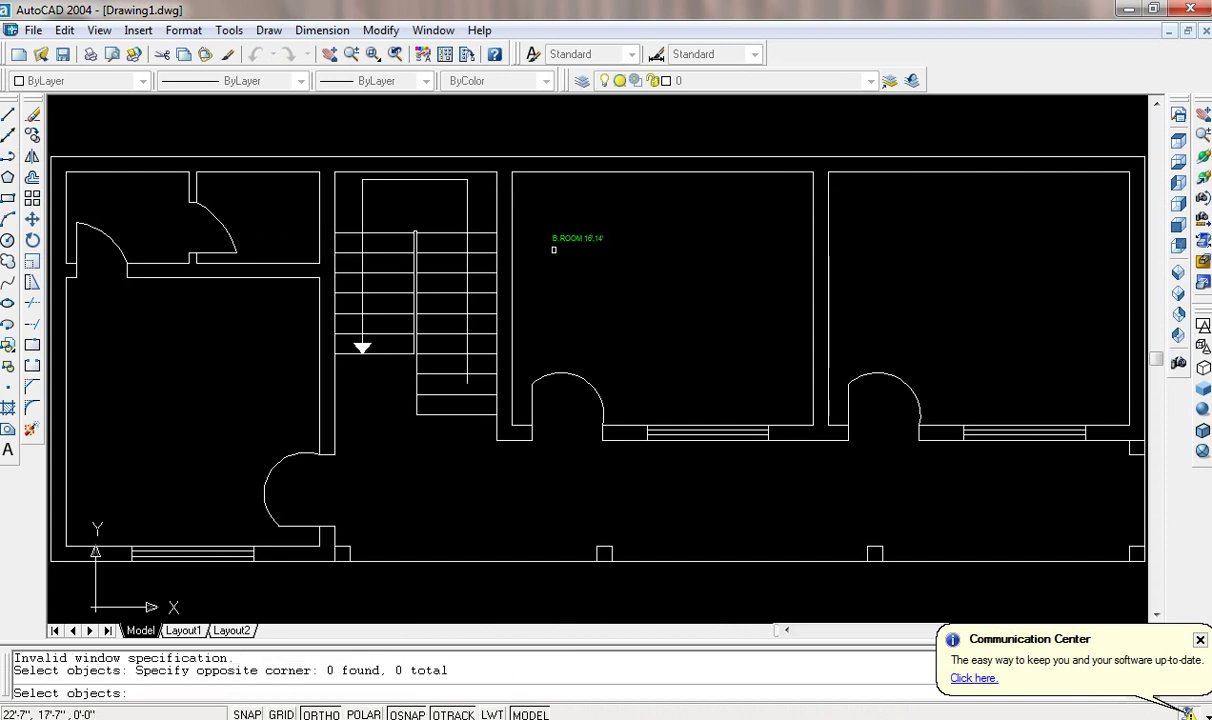
pyautogui.press('Return')
pyautogui.click(547, 266)
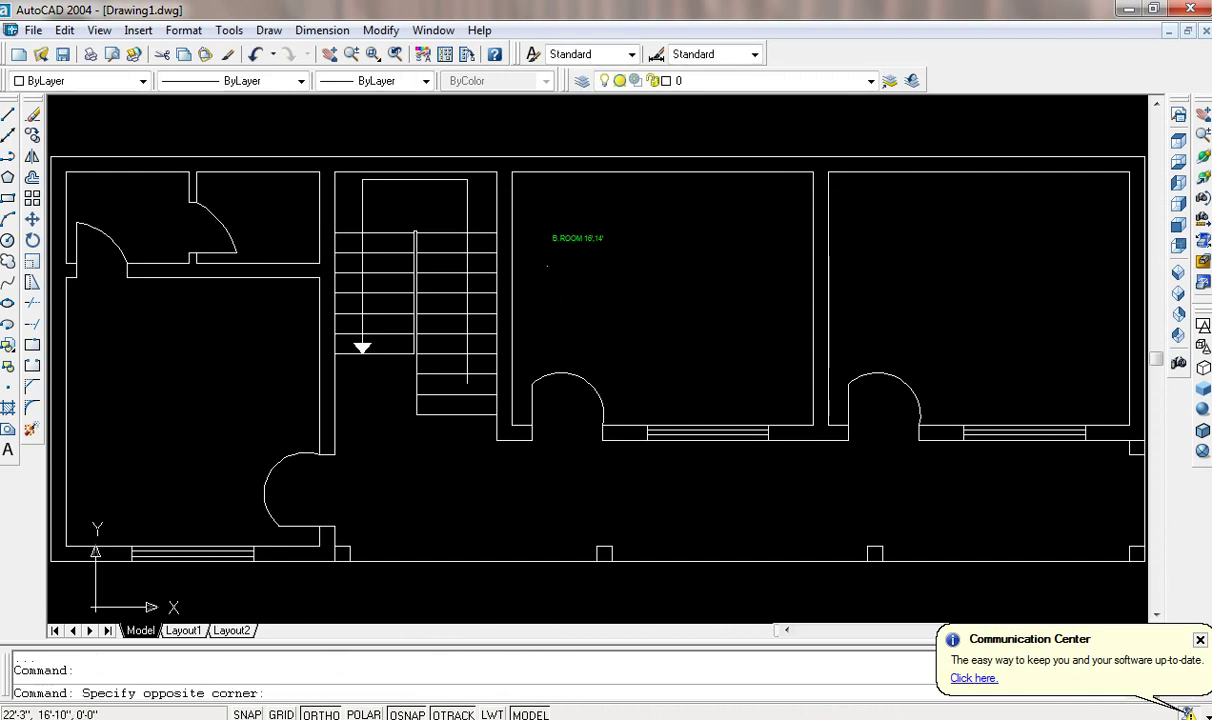
pyautogui.click(547, 276)
pyautogui.rightClick(547, 276)
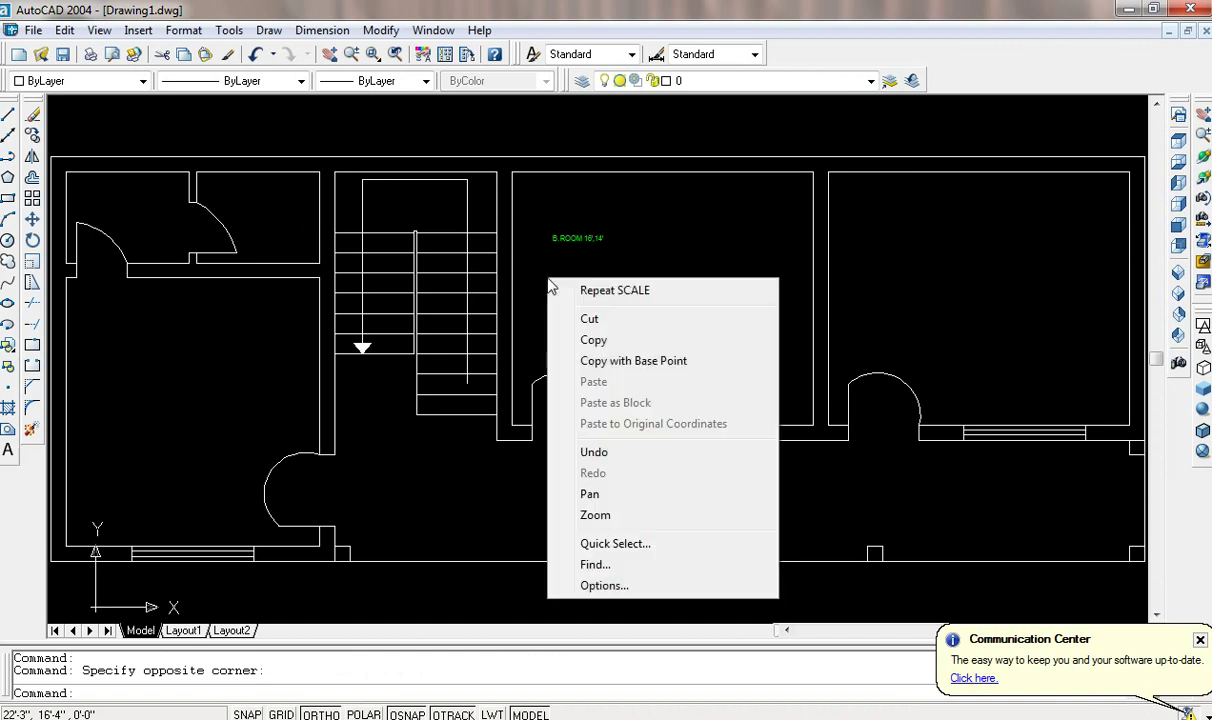
pyautogui.click(556, 289)
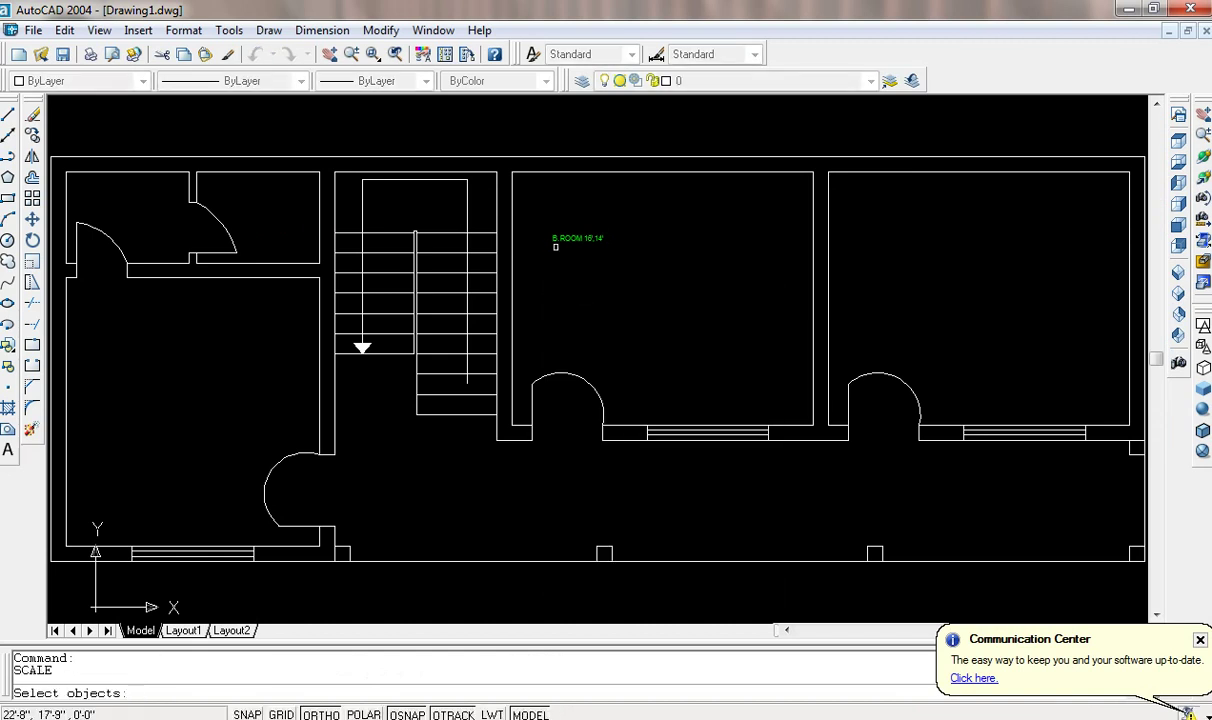
pyautogui.click(565, 262)
pyautogui.click(552, 246)
pyautogui.click(553, 237)
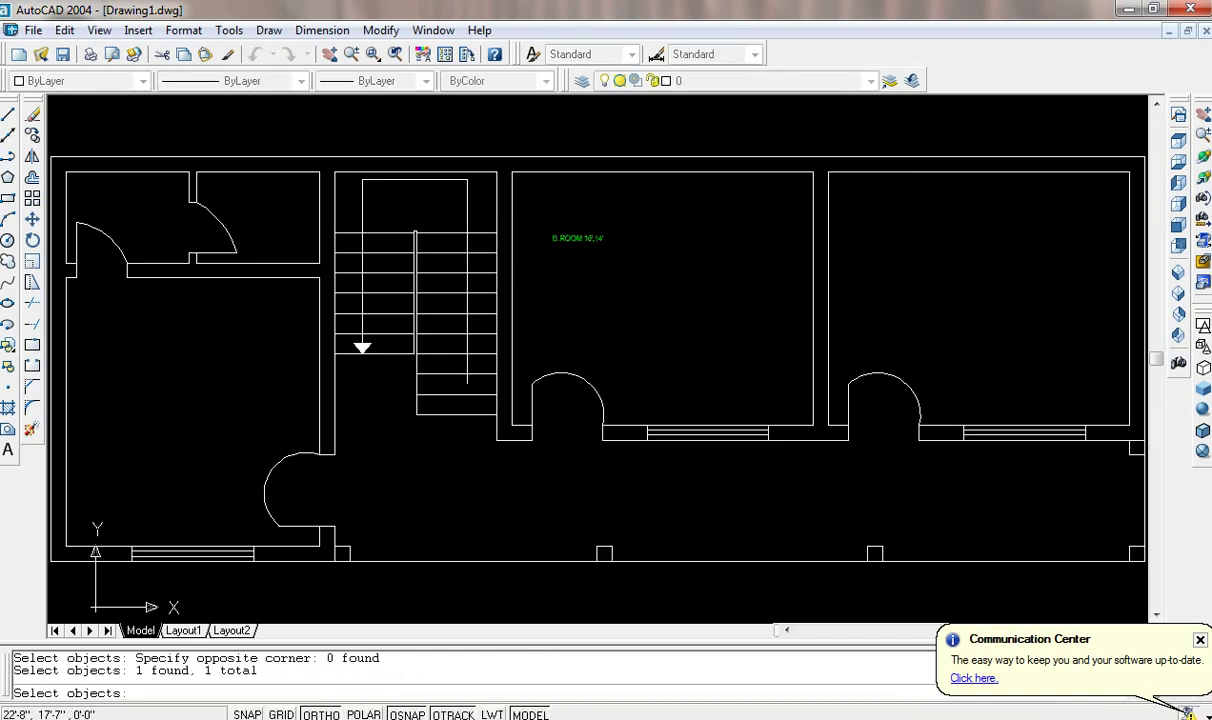
pyautogui.press('Return')
pyautogui.click(555, 258)
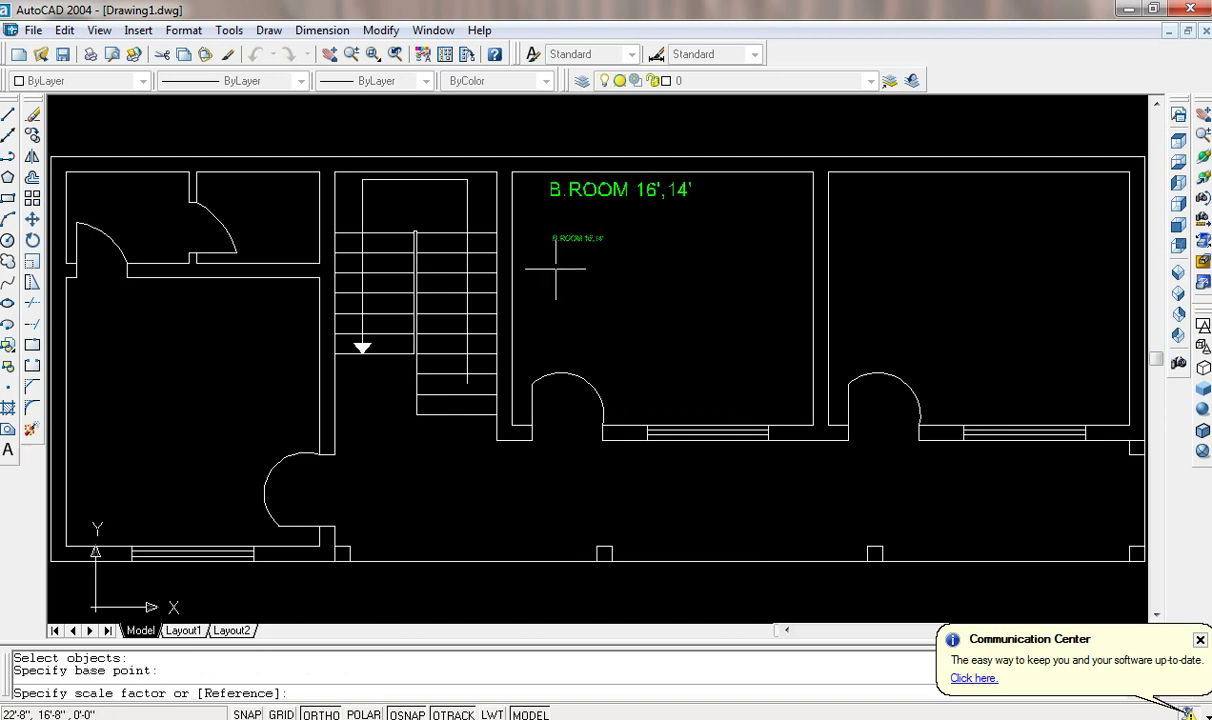
pyautogui.click(555, 270)
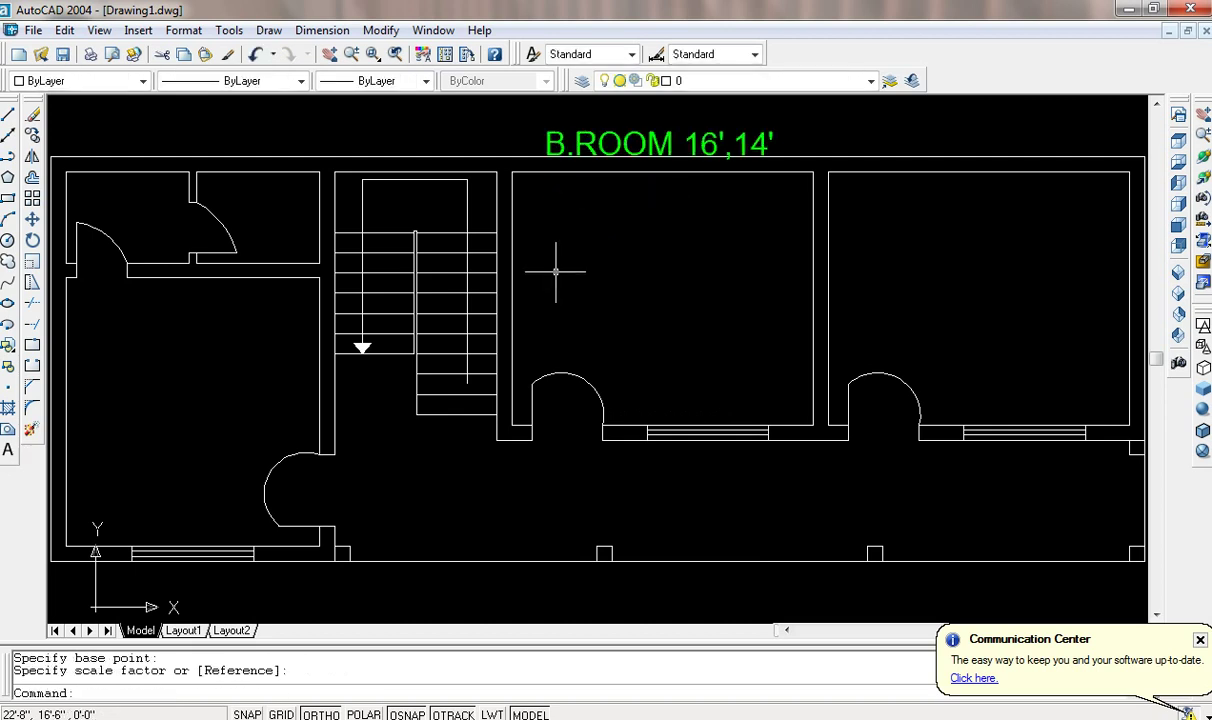
pyautogui.write('M')
# Move the enlarged B.ROOM label down to the centre of the middle room.
pyautogui.press('Return')
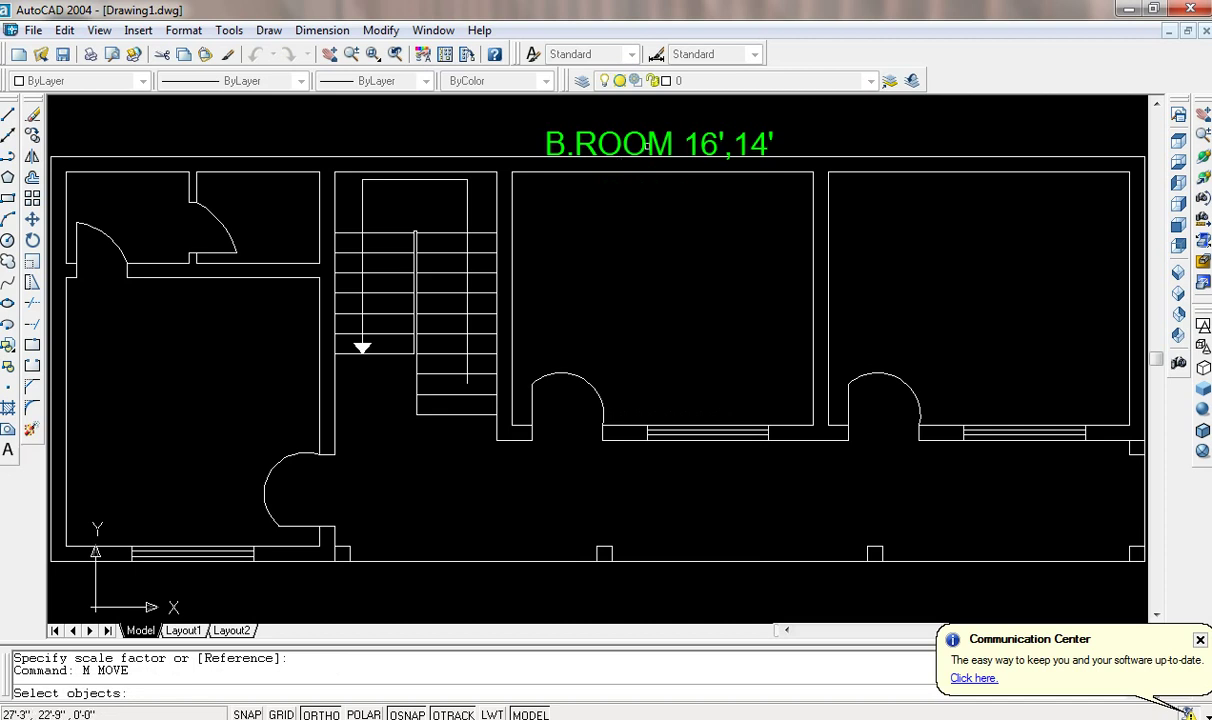
pyautogui.click(648, 145)
pyautogui.press('Return')
pyautogui.click(713, 236)
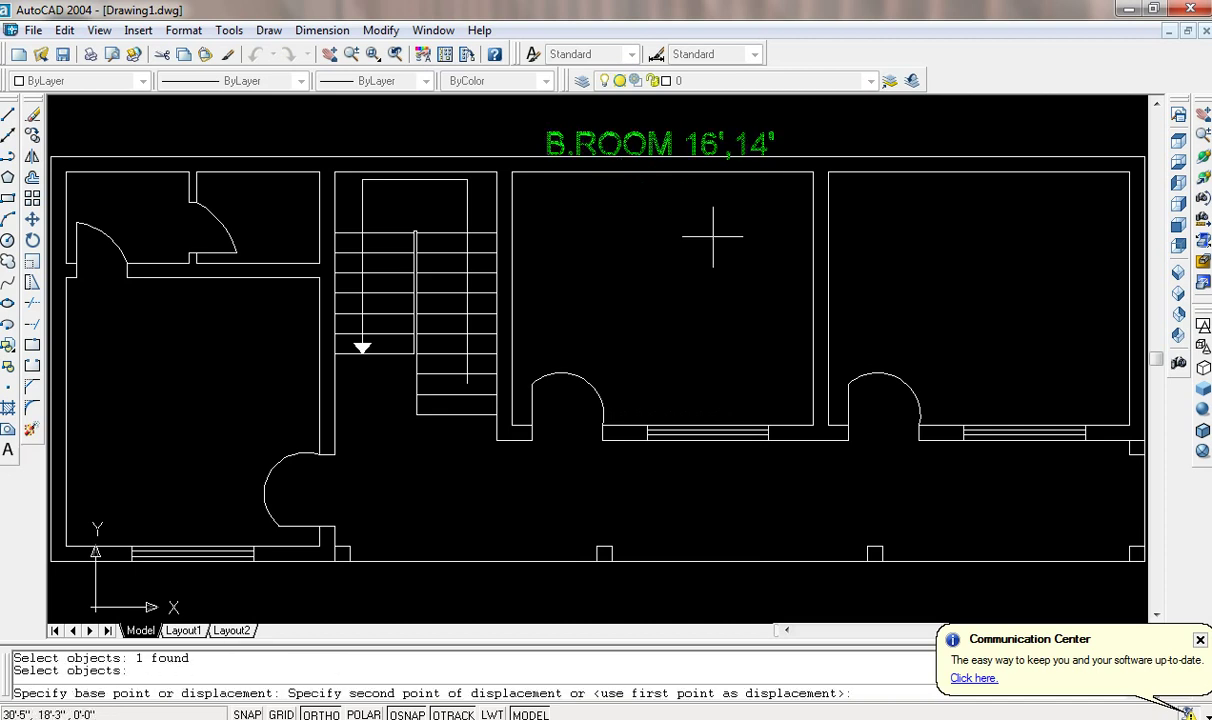
pyautogui.click(714, 366)
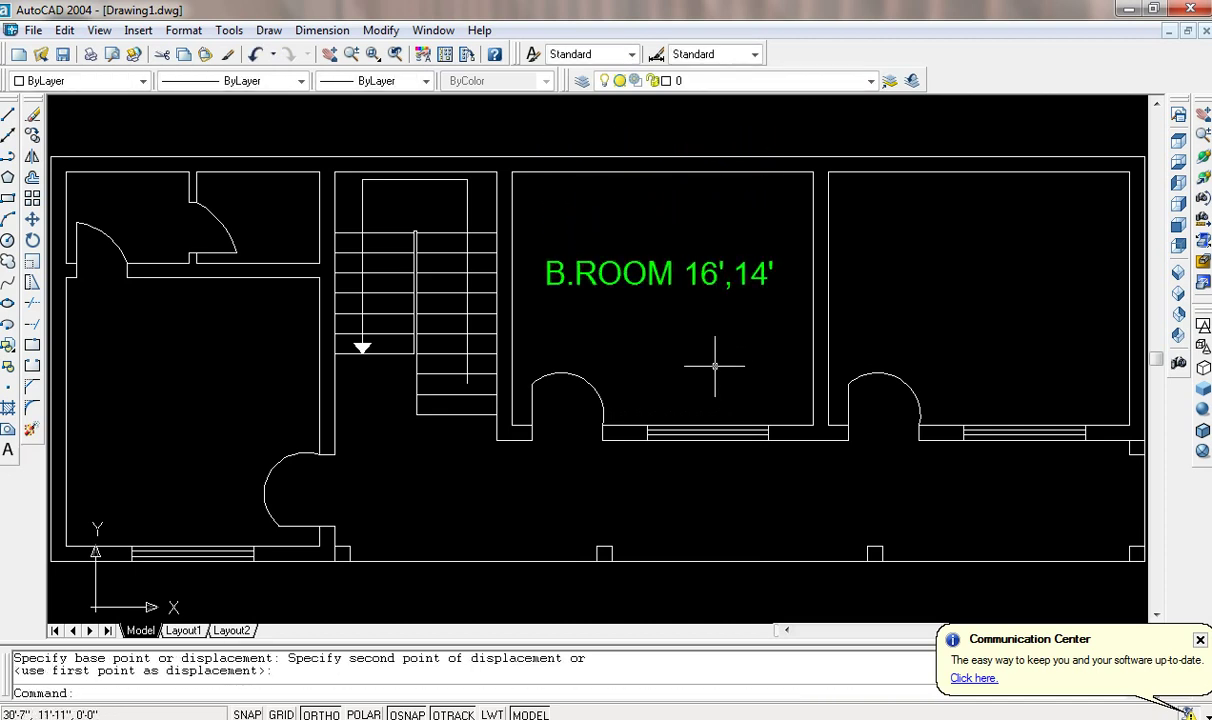
pyautogui.press('Escape')
pyautogui.press('Escape')
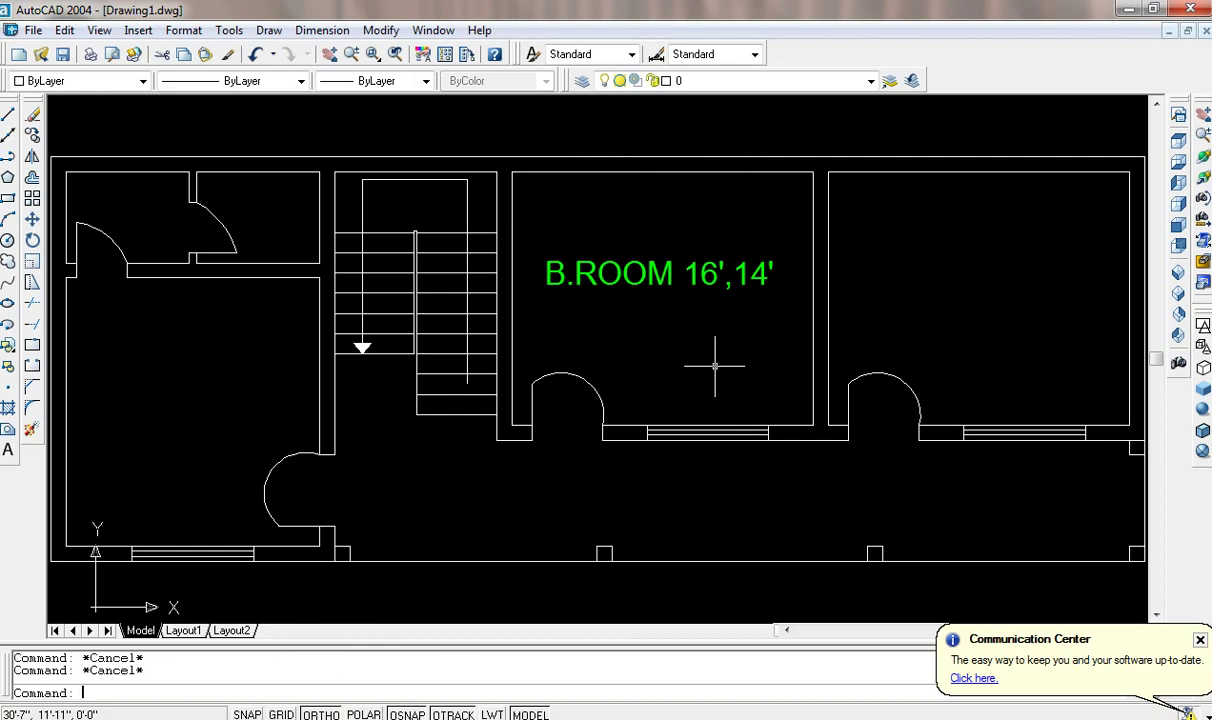
# Copy the B.ROOM 16',14' label into the right-hand room with CO.
pyautogui.write('co')
pyautogui.press('Return')
pyautogui.click(714, 279)
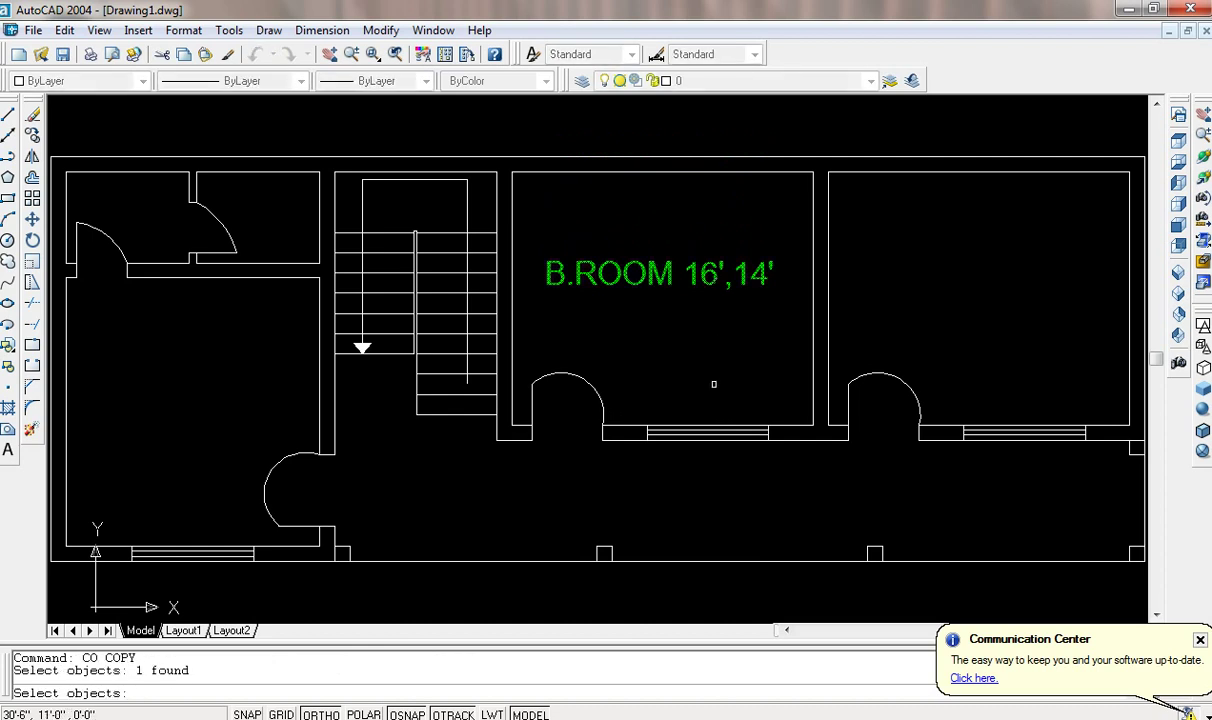
pyautogui.press('Return')
pyautogui.click(698, 517)
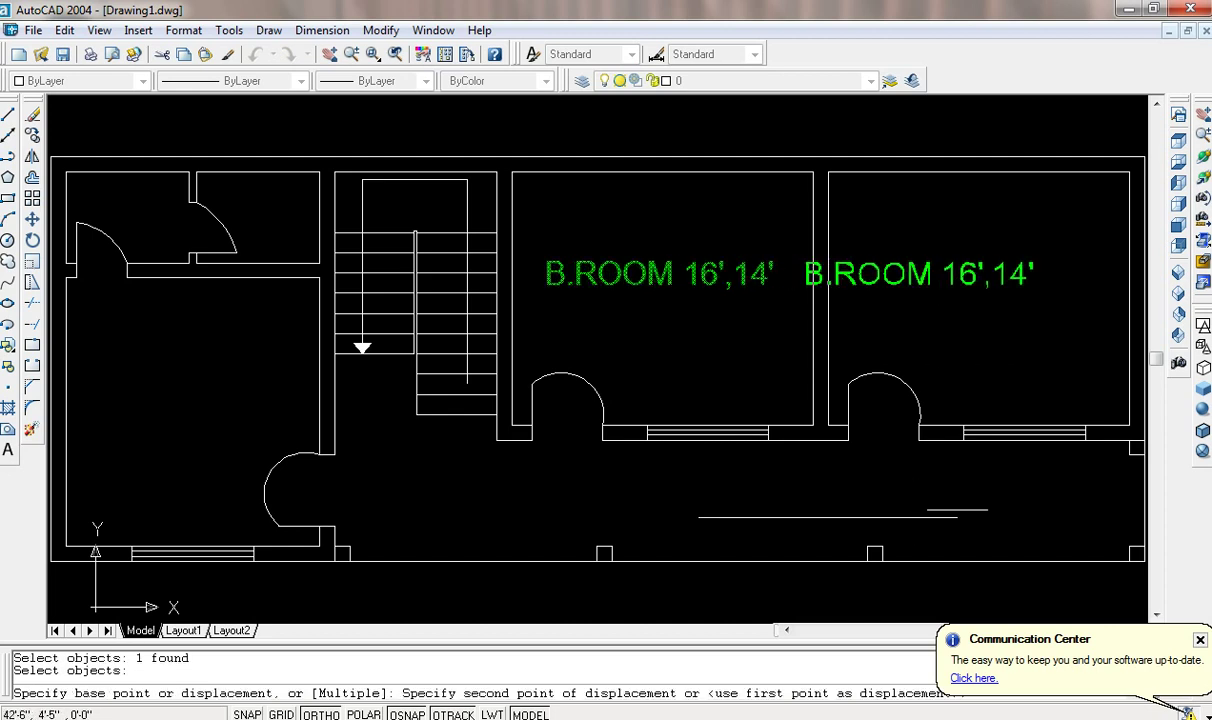
pyautogui.click(1008, 514)
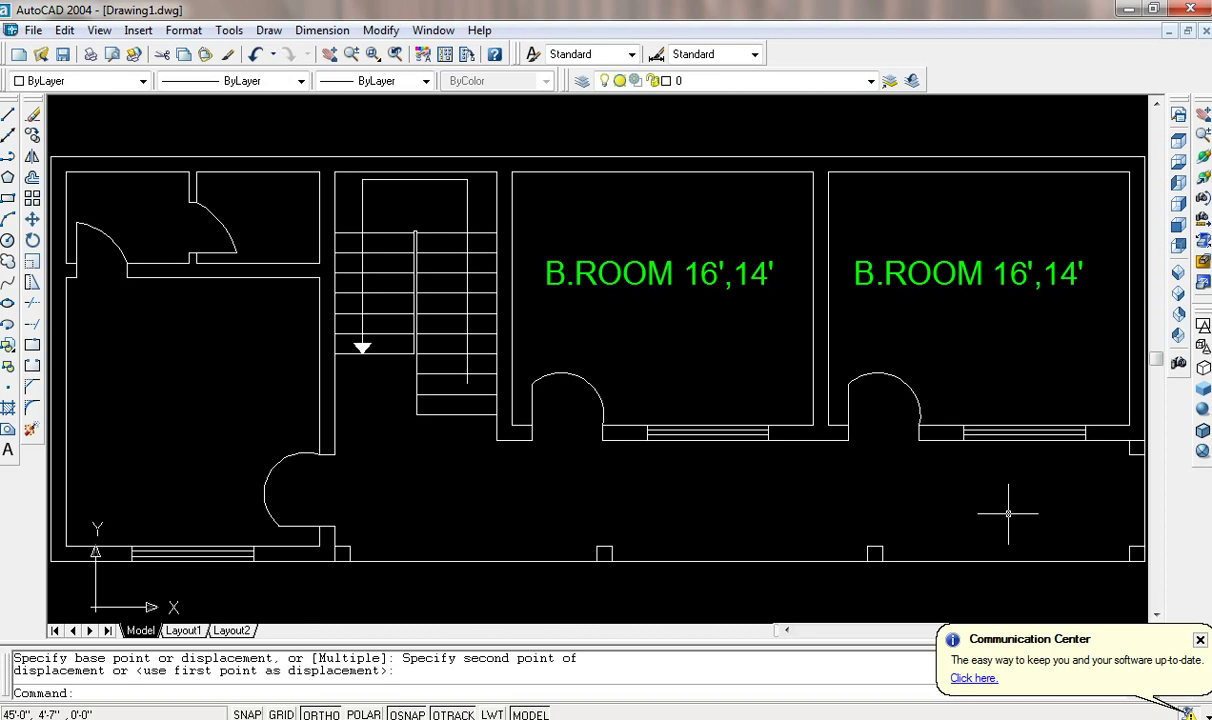
pyautogui.write('T')
pyautogui.press('Return')
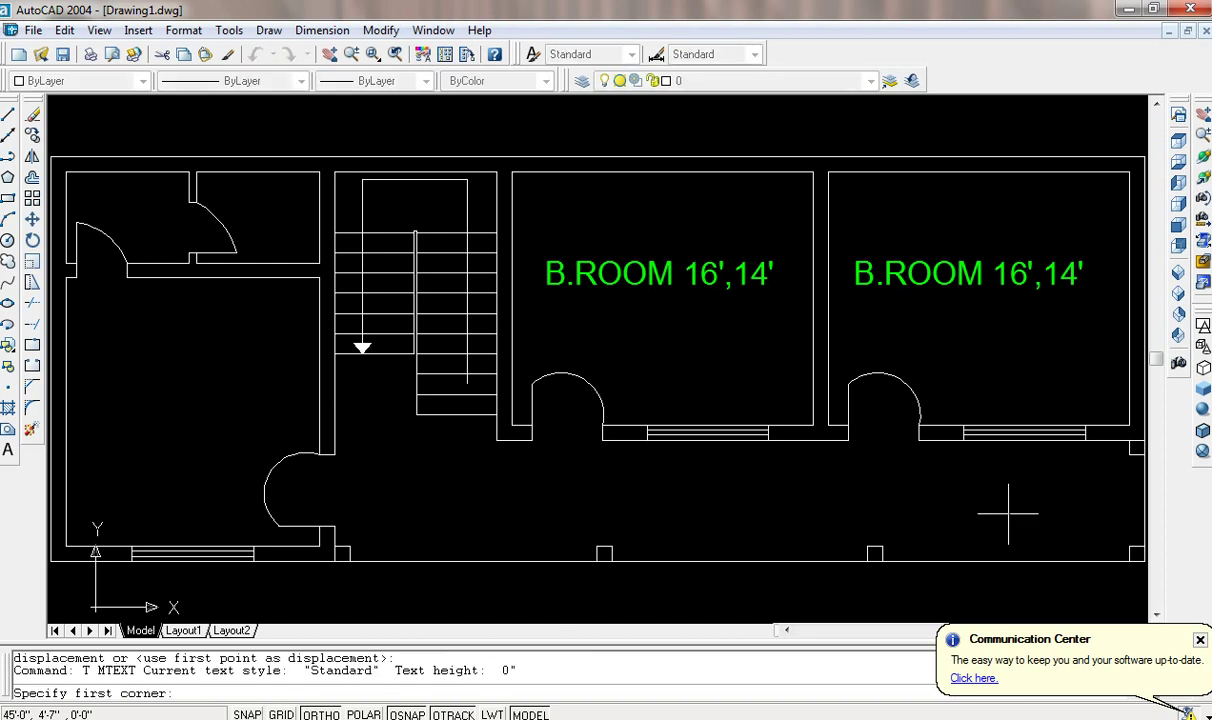
# Draw a text box in the upper-left room and type BATH.ROOM.
pyautogui.click(228, 170)
pyautogui.click(293, 226)
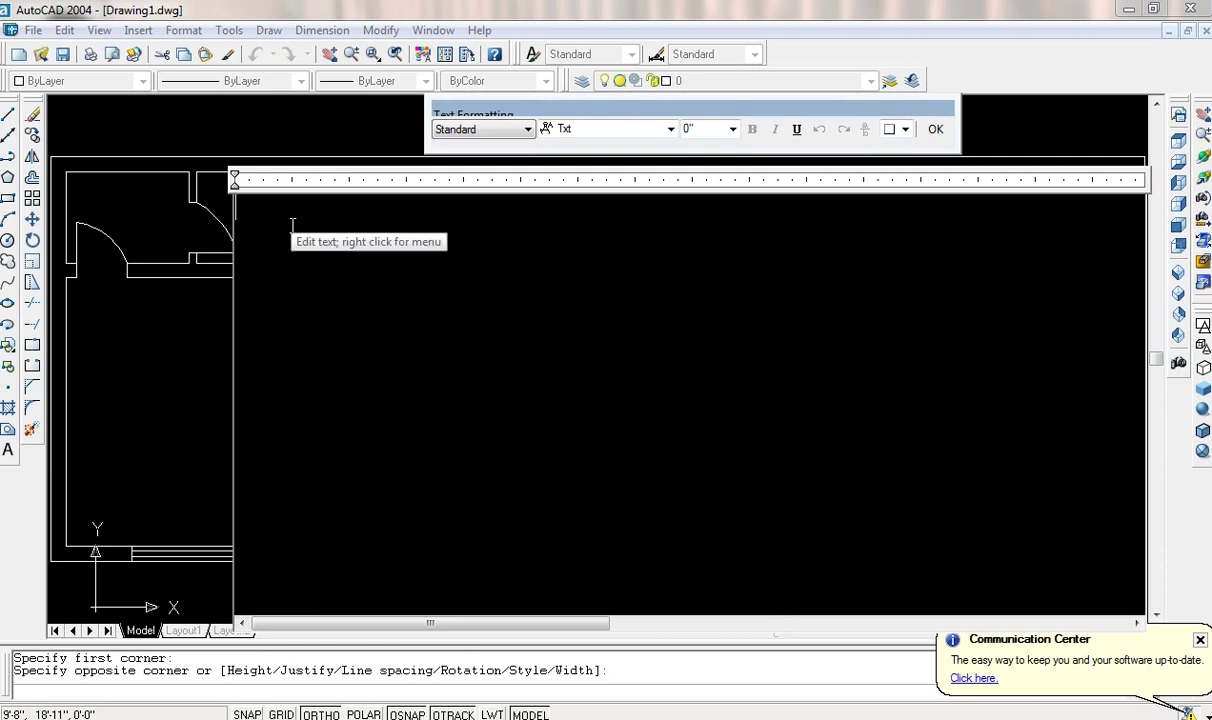
pyautogui.write('B')
pyautogui.write('.RPP')
pyautogui.press('BackSpace')
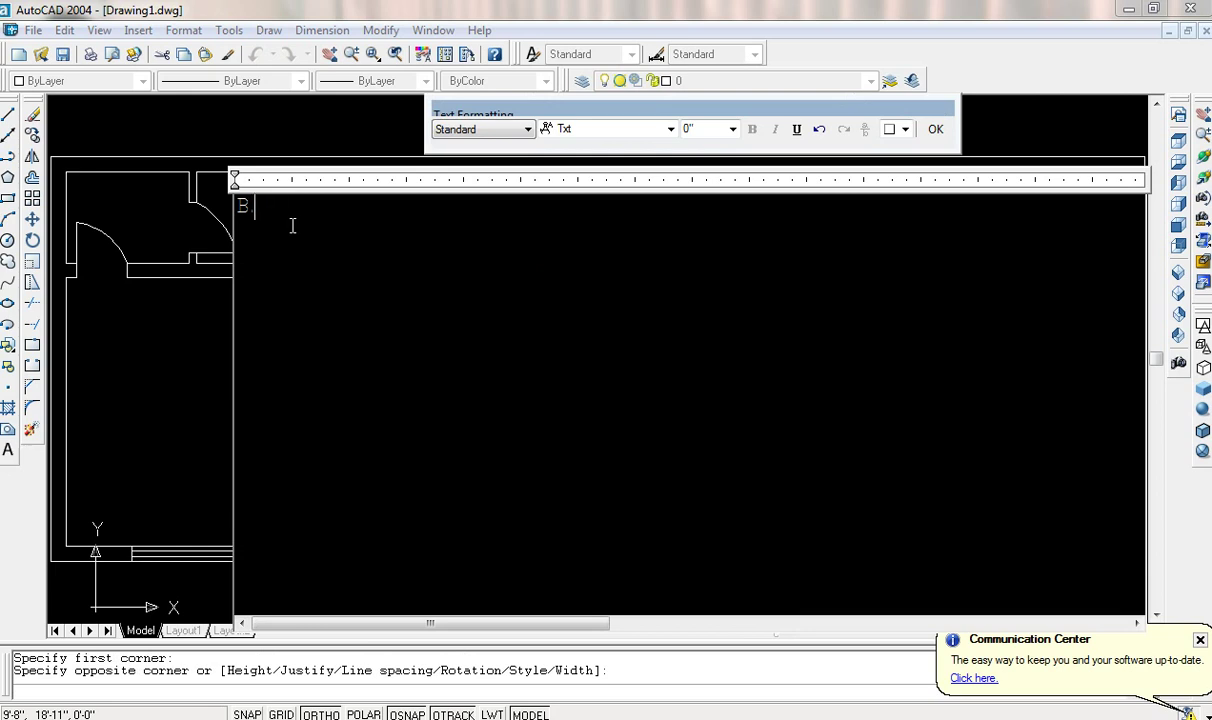
pyautogui.write('.R')
pyautogui.press('BackSpace')
pyautogui.press('BackSpace')
pyautogui.write('H')
pyautogui.write('.RRP')
# Format BATH.ROOM in Utsaah font, yellow, 3 high, and place it.
pyautogui.doubleClick(335, 205)
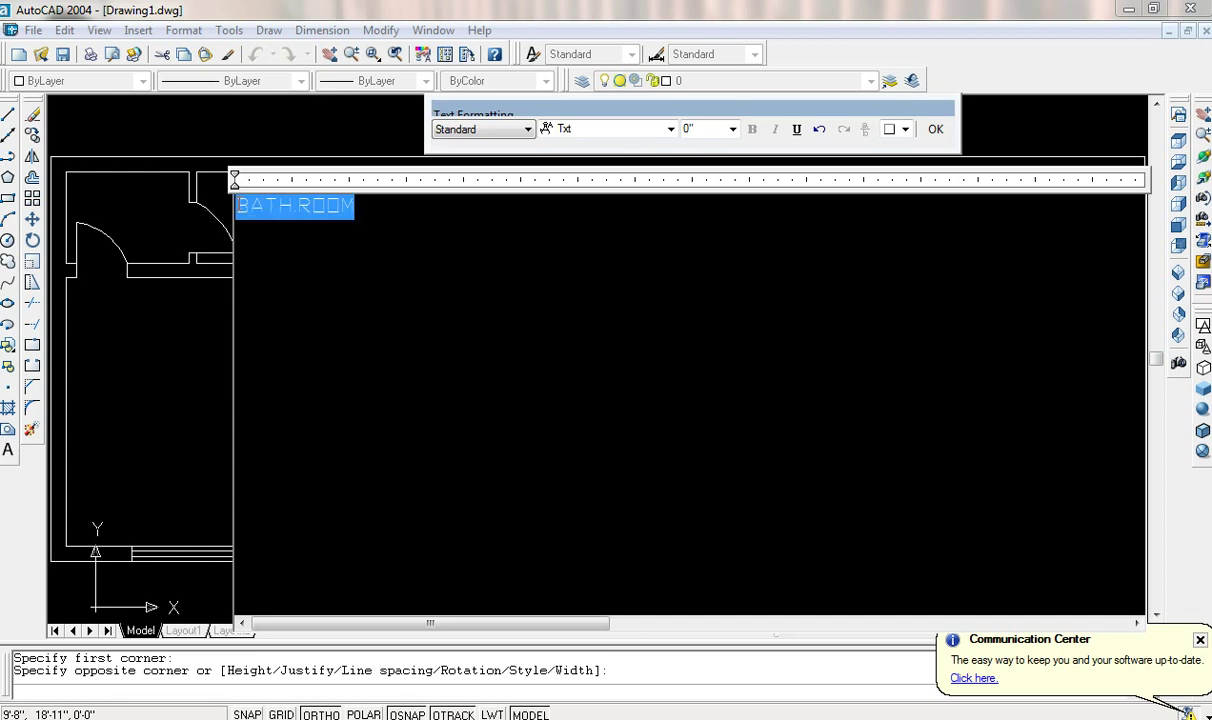
pyautogui.click(670, 129)
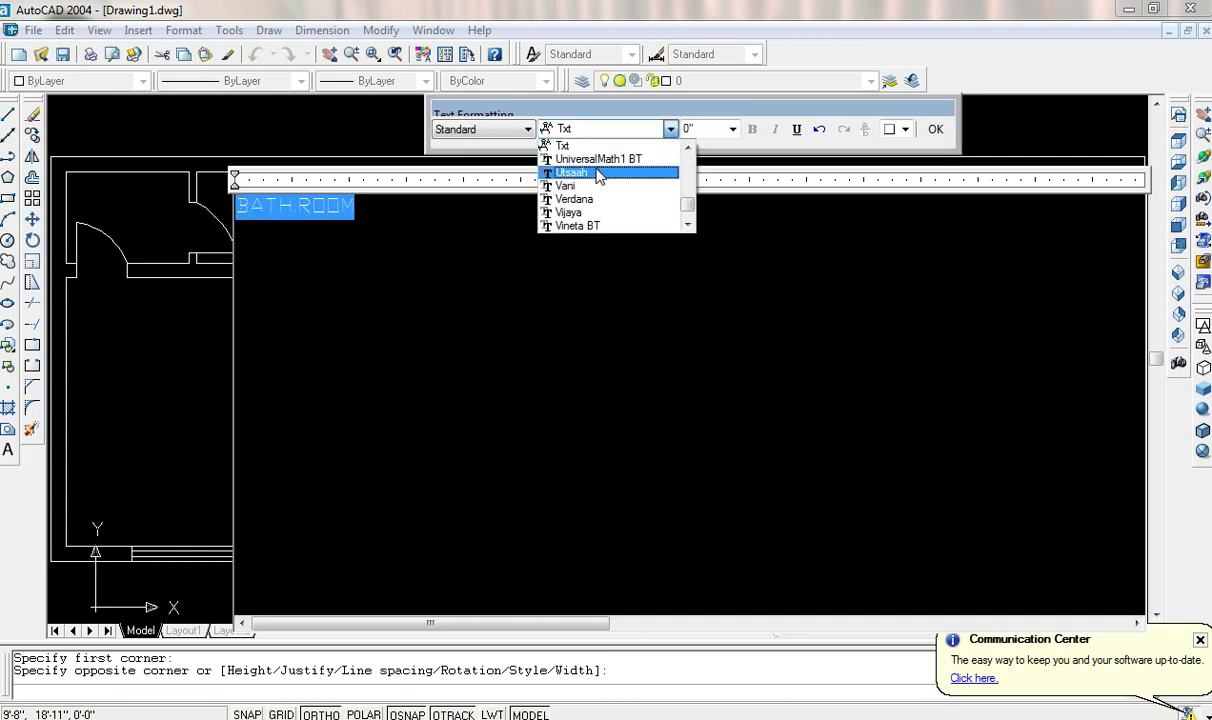
pyautogui.click(580, 170)
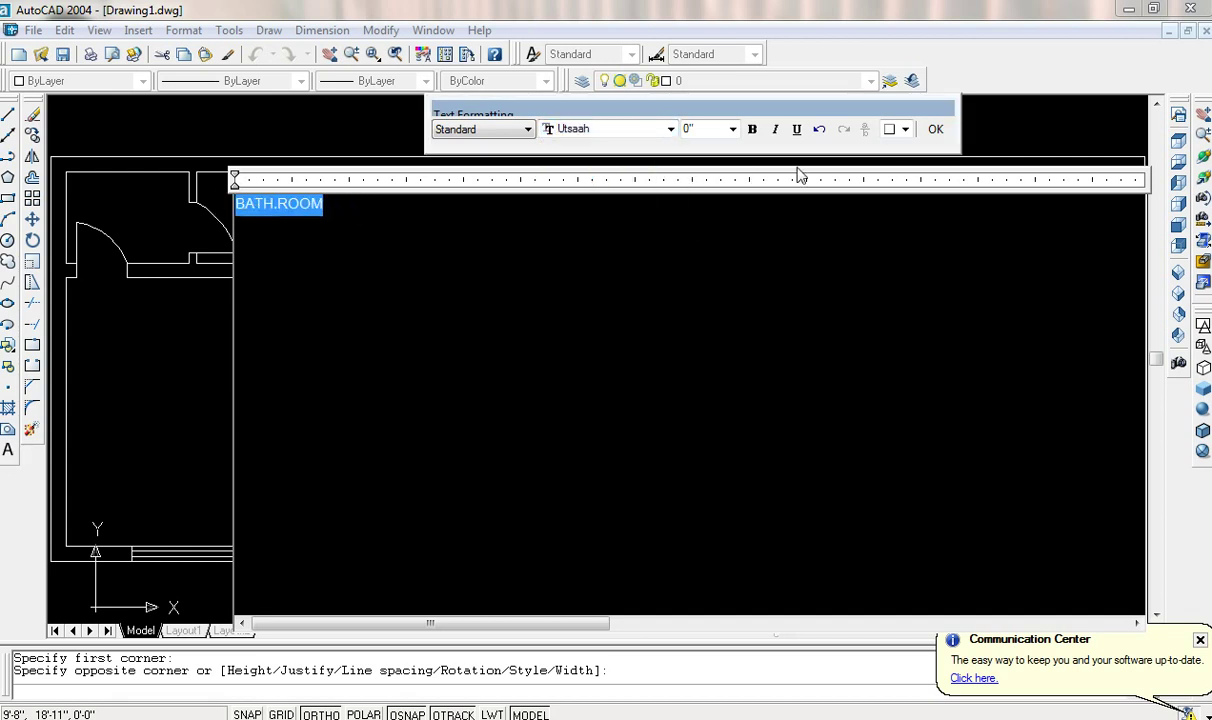
pyautogui.click(906, 131)
pyautogui.click(905, 186)
pyautogui.click(732, 129)
pyautogui.click(707, 150)
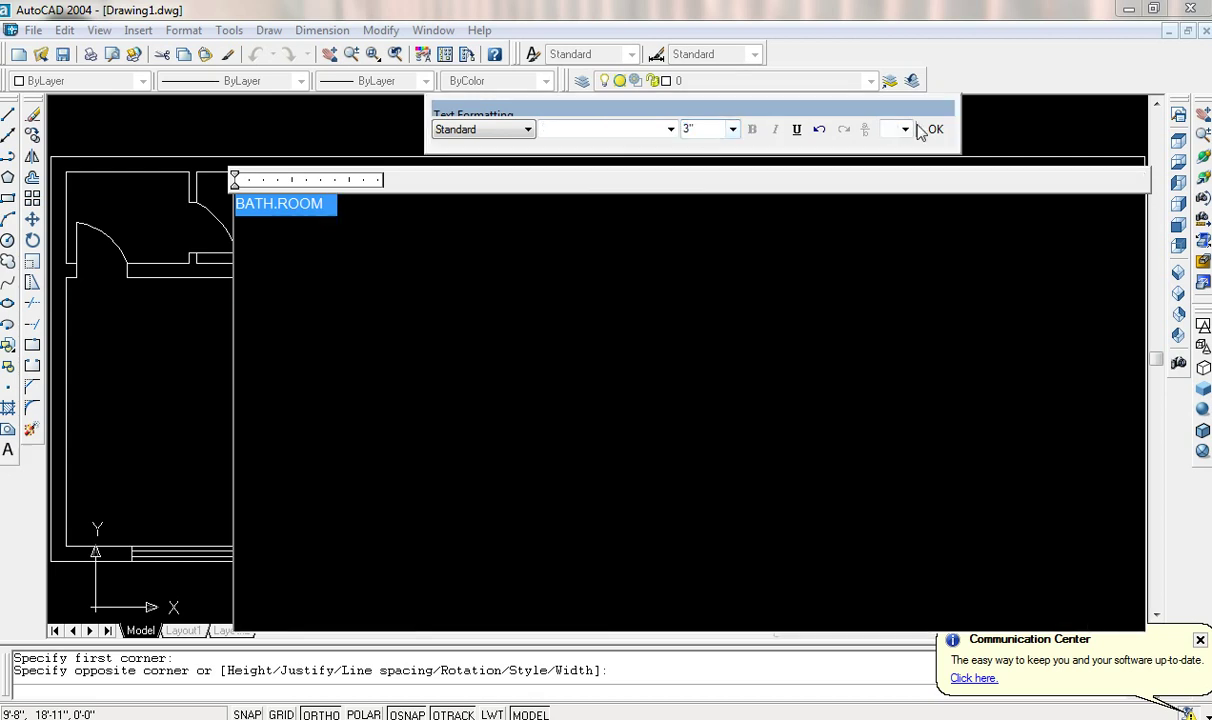
pyautogui.click(935, 129)
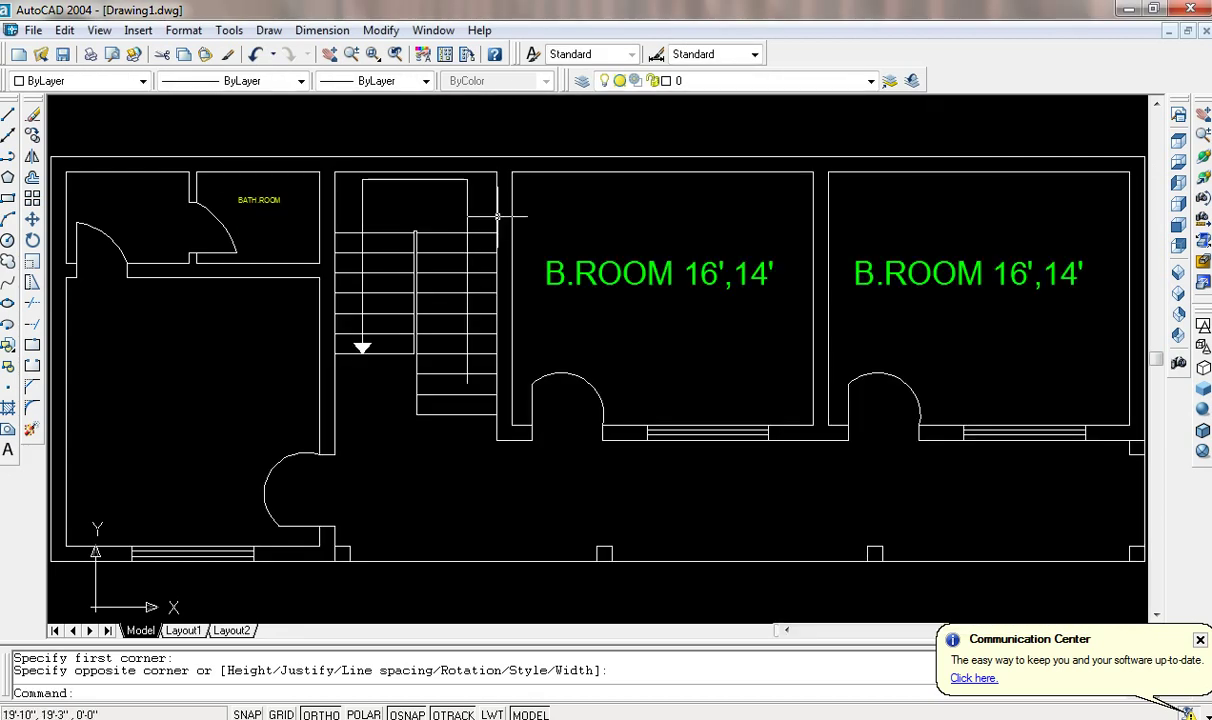
pyautogui.click(470, 693)
pyautogui.write('Sc')
pyautogui.press('Return')
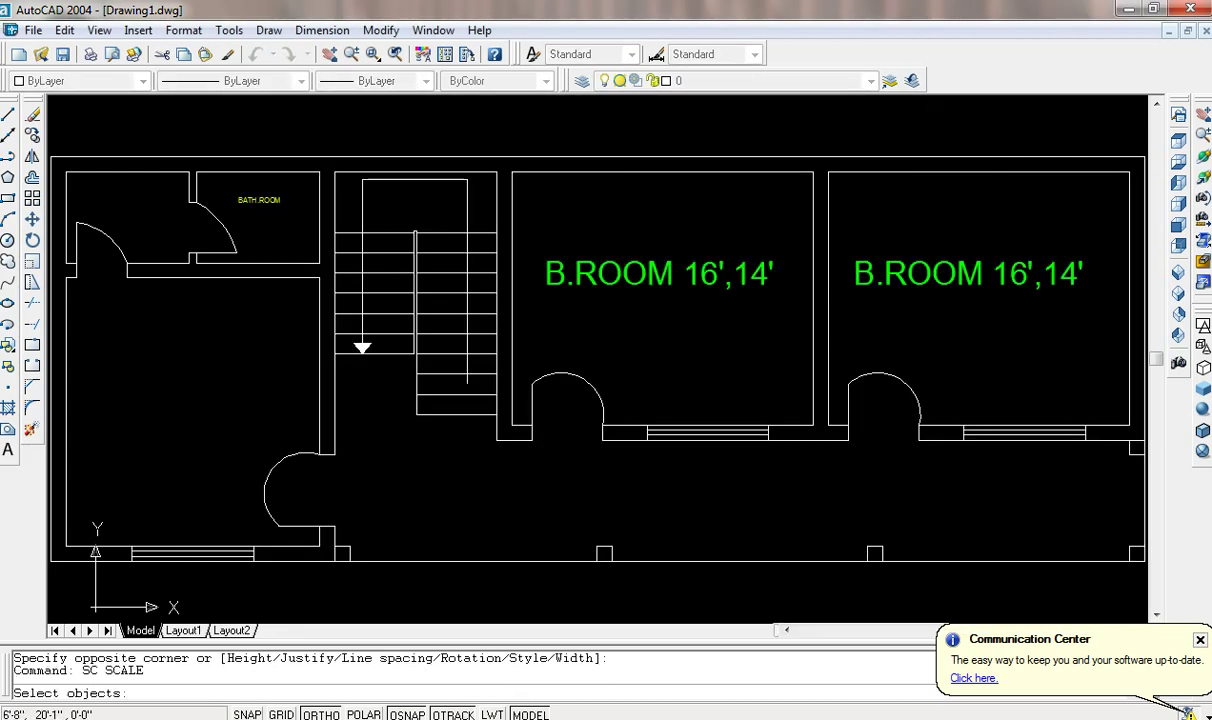
pyautogui.click(238, 200)
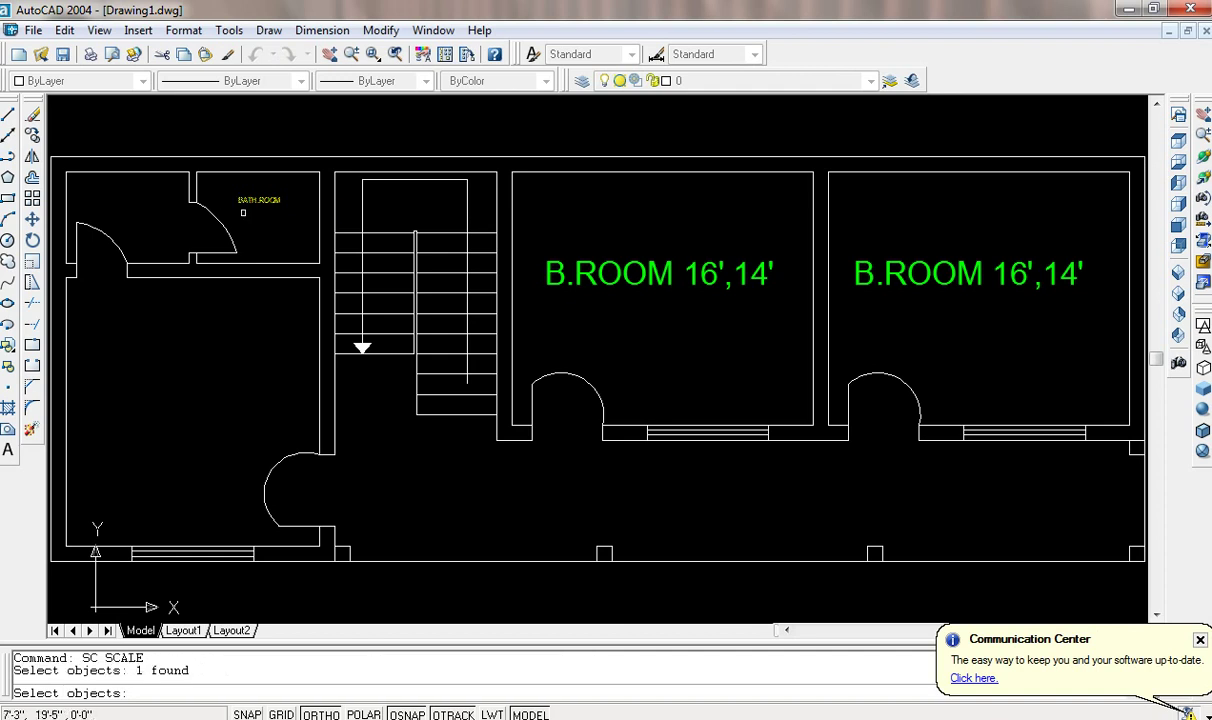
pyautogui.press('Return')
pyautogui.click(243, 212)
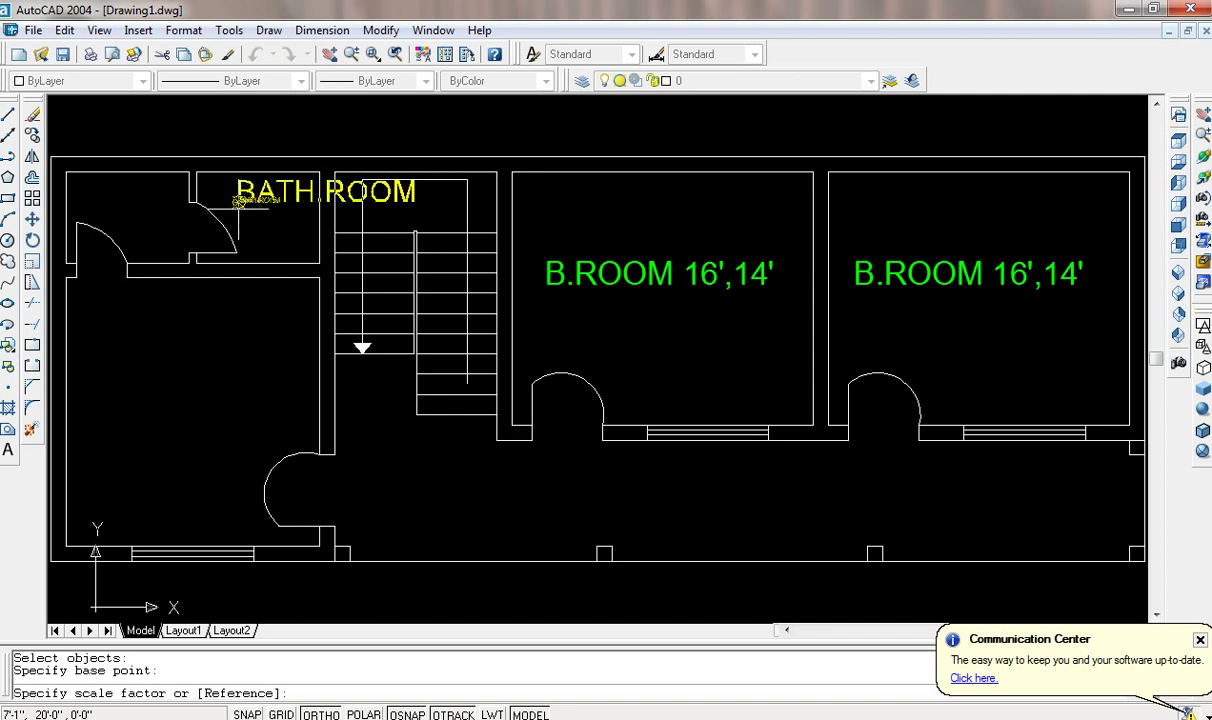
pyautogui.click(239, 201)
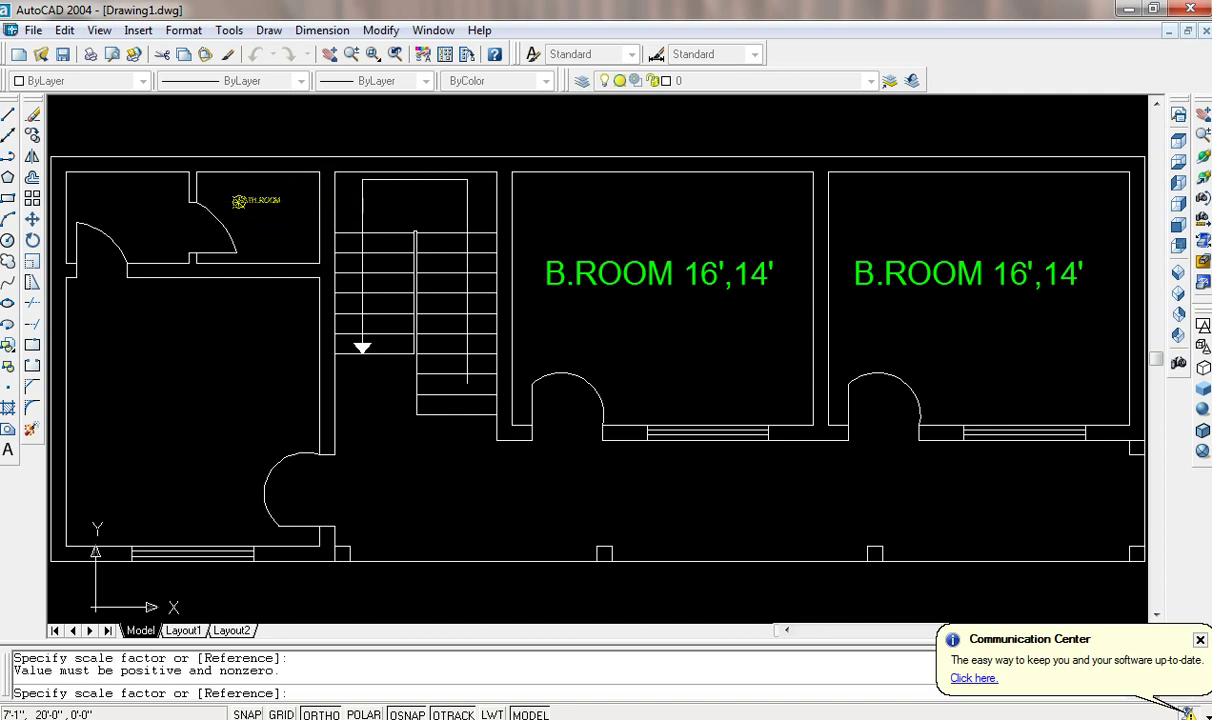
pyautogui.press('Escape')
pyautogui.press('Escape')
pyautogui.press('Escape')
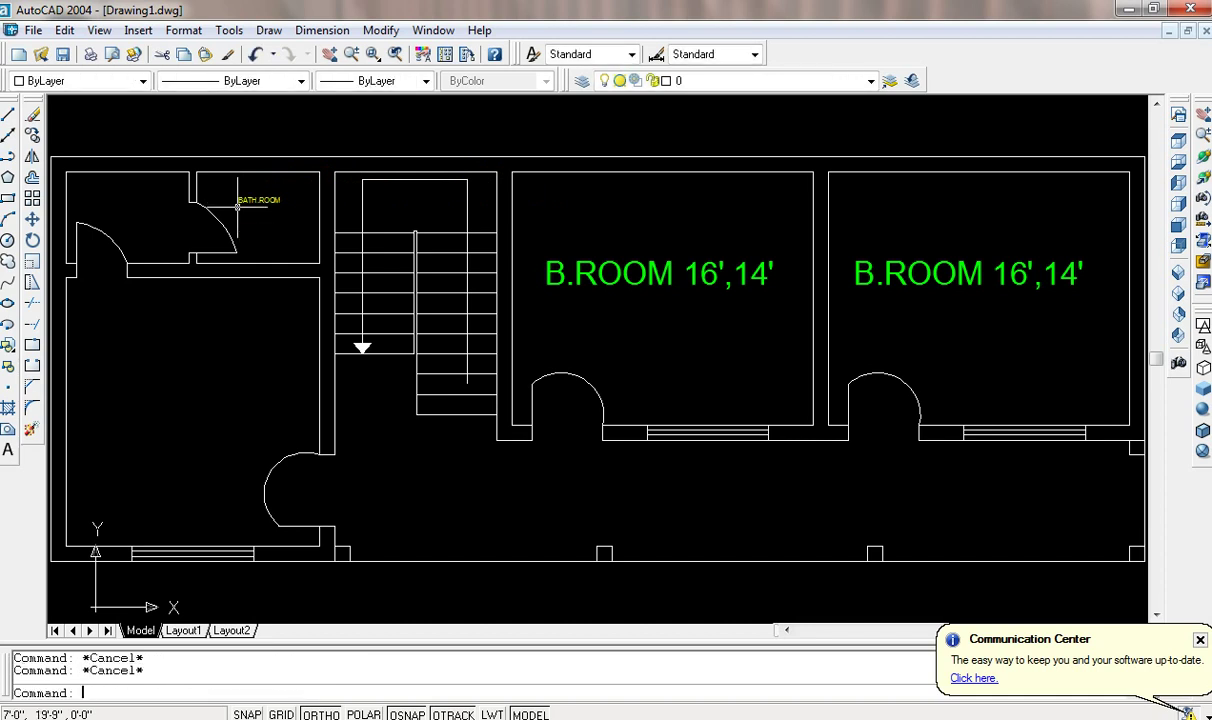
pyautogui.write('z')
pyautogui.press('Return')
# Zoom in on the bathroom and enlarge the BATH.ROOM label with SCALE.
pyautogui.click(358, 134)
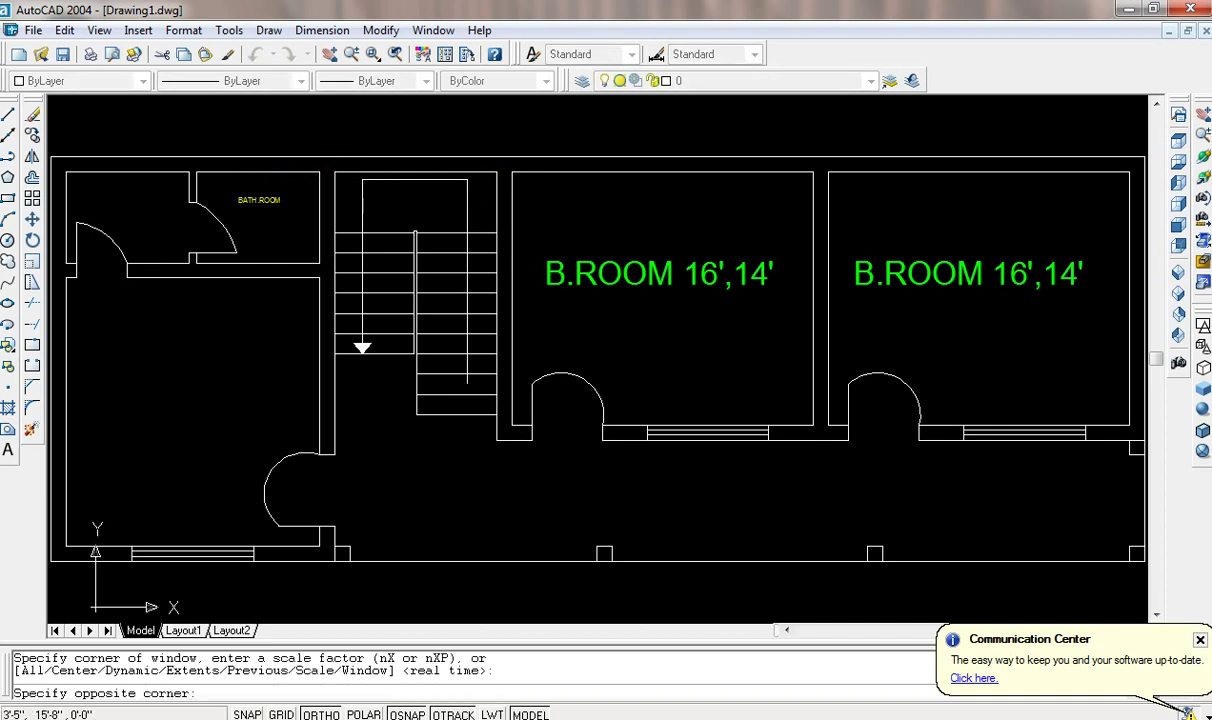
pyautogui.click(60, 289)
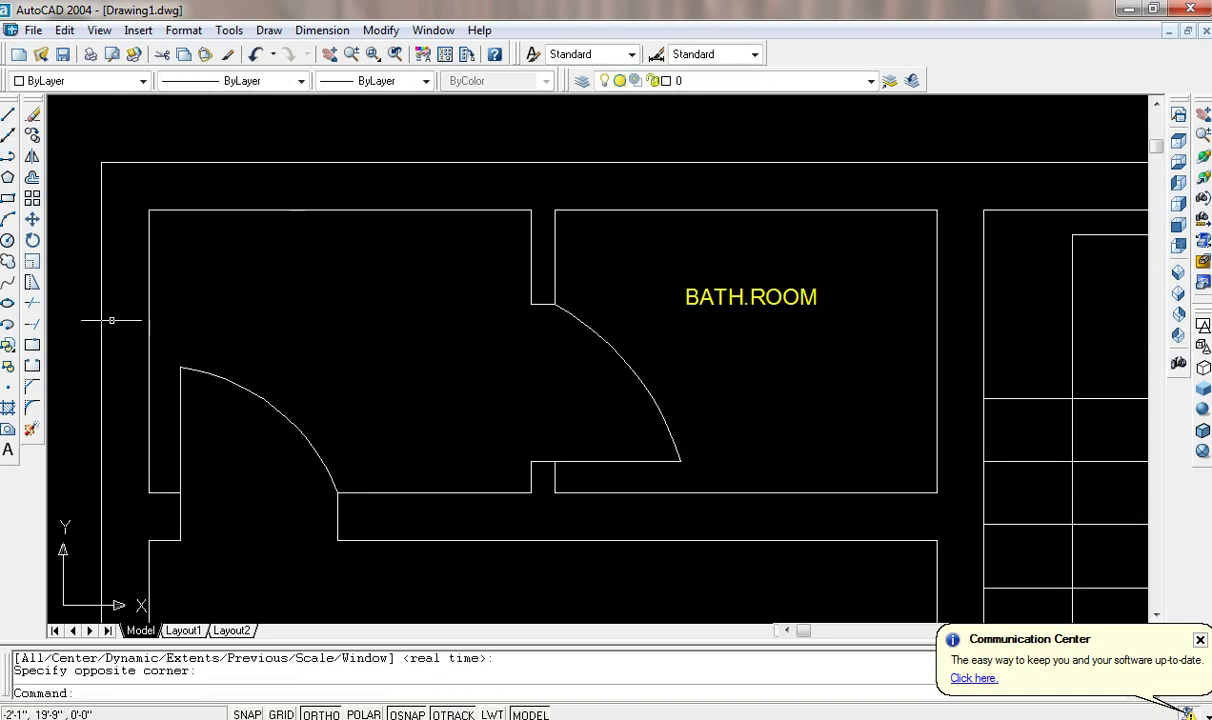
pyautogui.press('Escape')
pyautogui.press('Escape')
pyautogui.write('c')
pyautogui.press('Return')
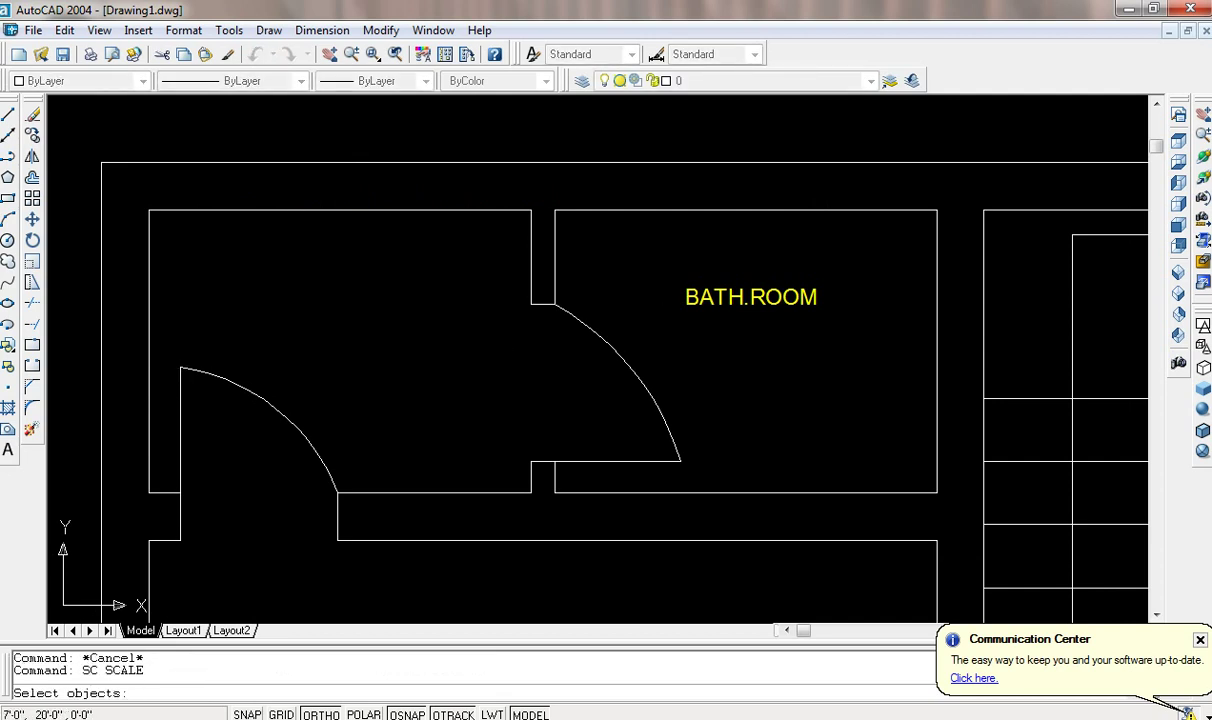
pyautogui.click(686, 299)
pyautogui.press('Return')
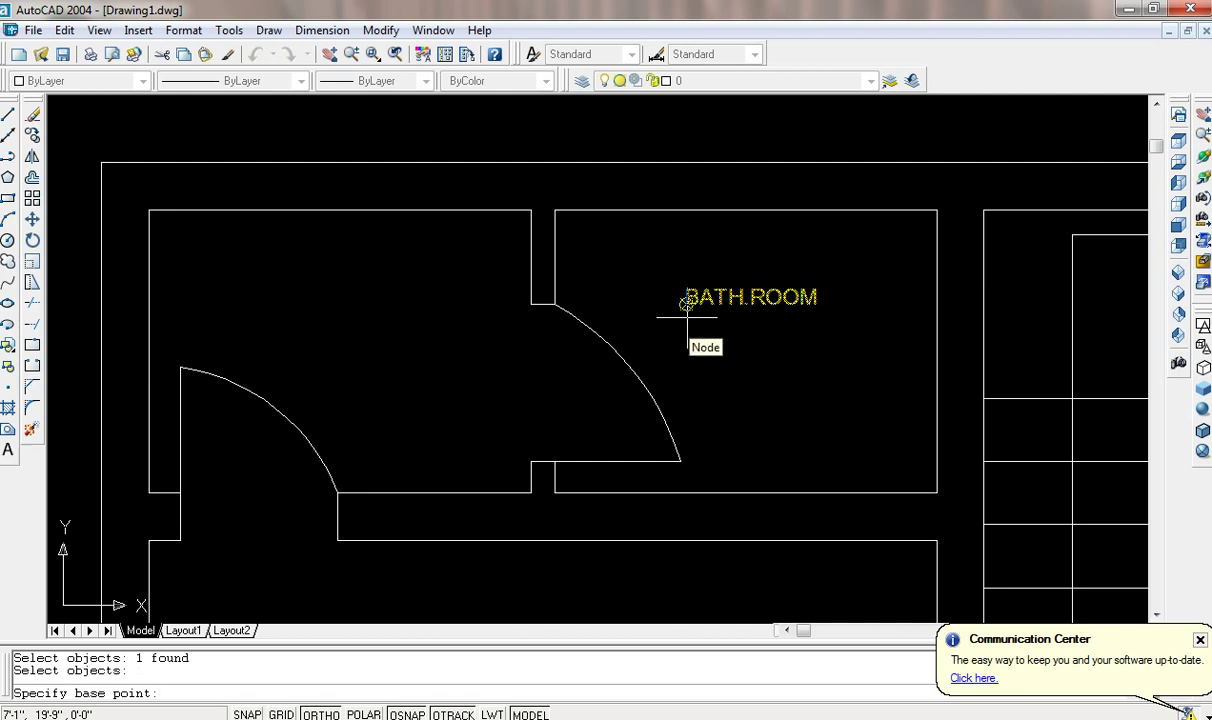
pyautogui.click(689, 334)
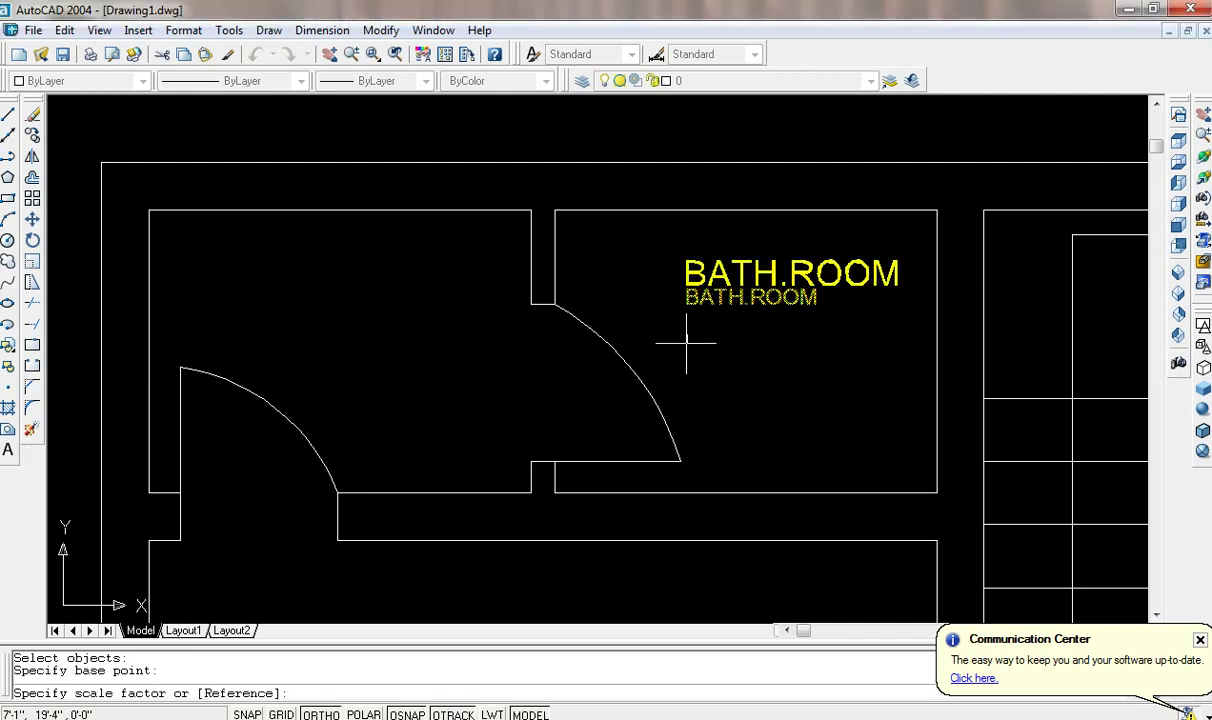
pyautogui.click(686, 345)
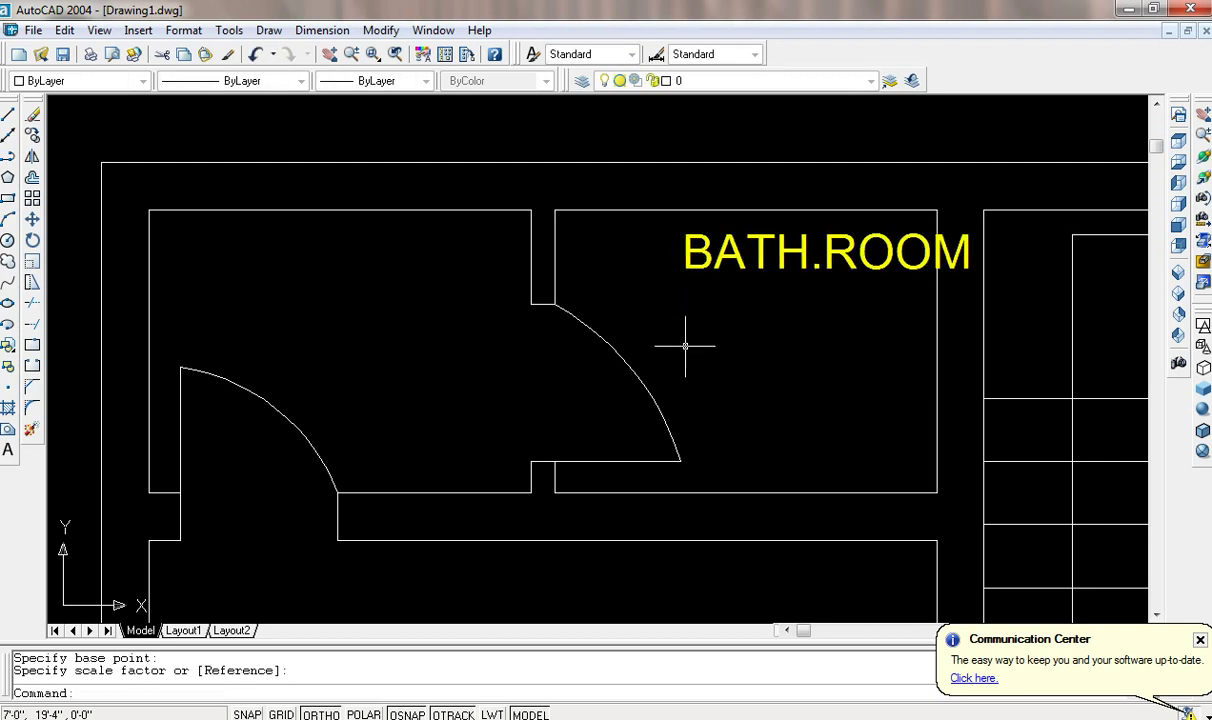
# Move the BATH.ROOM label left, then lower within the bathroom.
pyautogui.write('m')
pyautogui.press('Return')
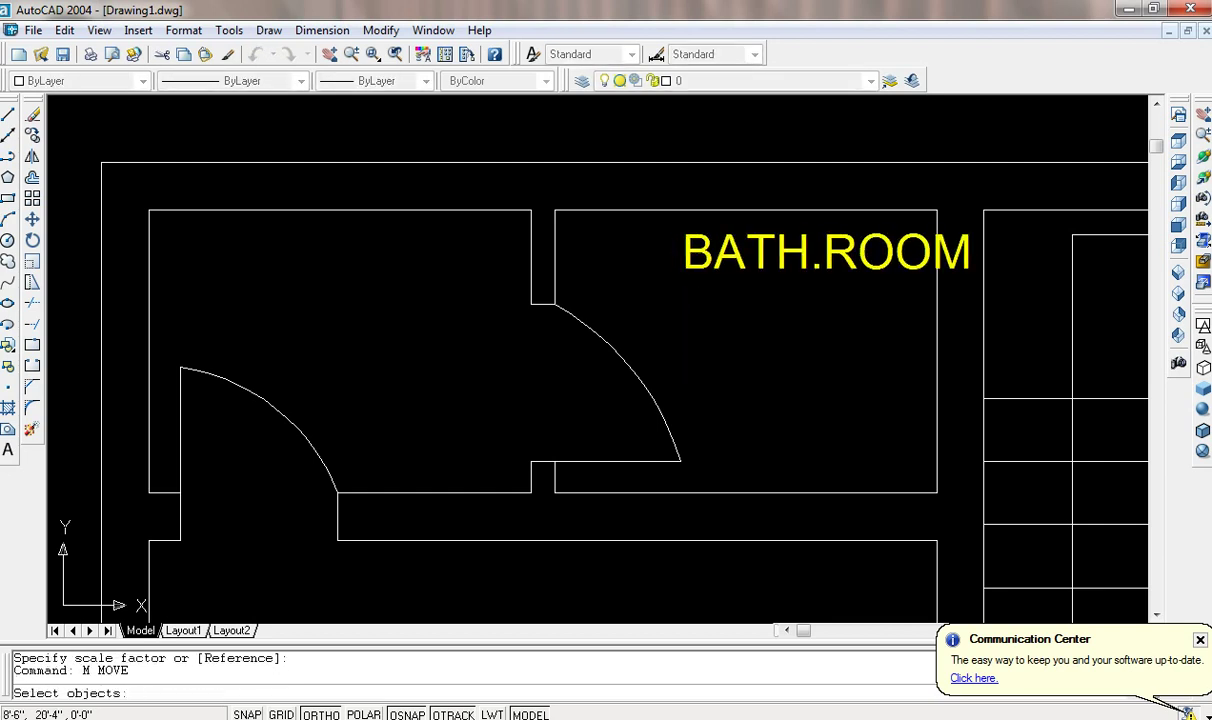
pyautogui.click(763, 260)
pyautogui.press('Return')
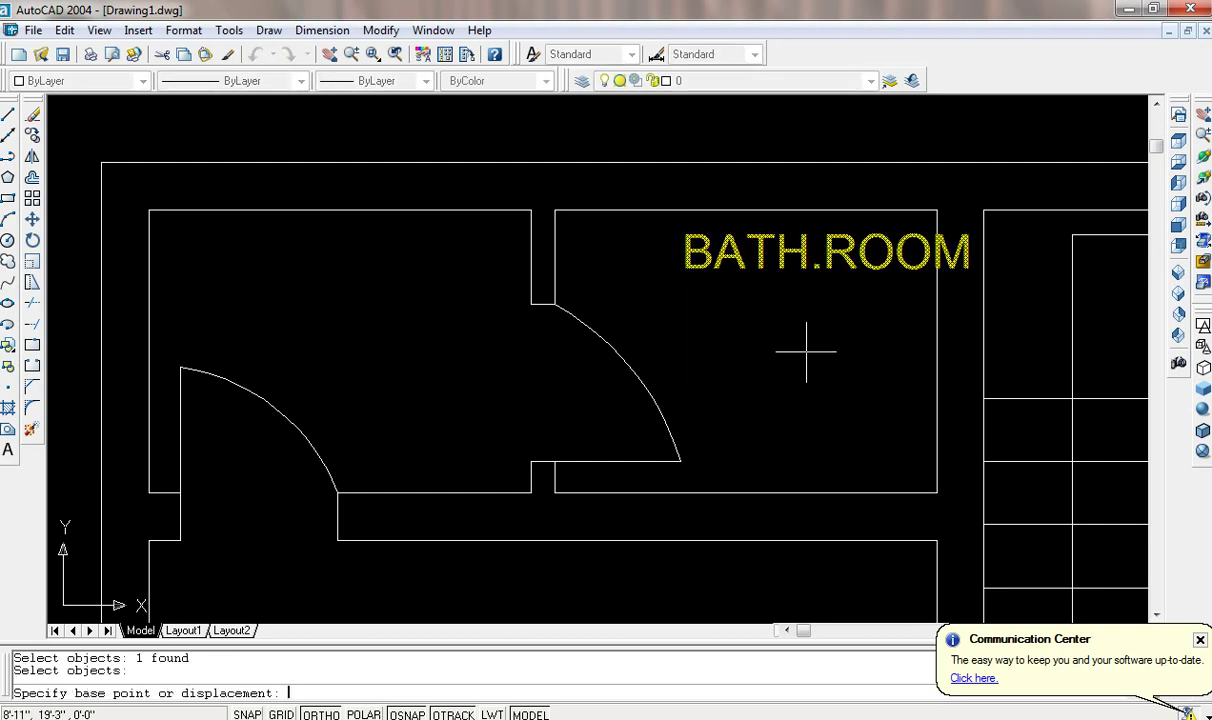
pyautogui.click(806, 351)
pyautogui.click(733, 383)
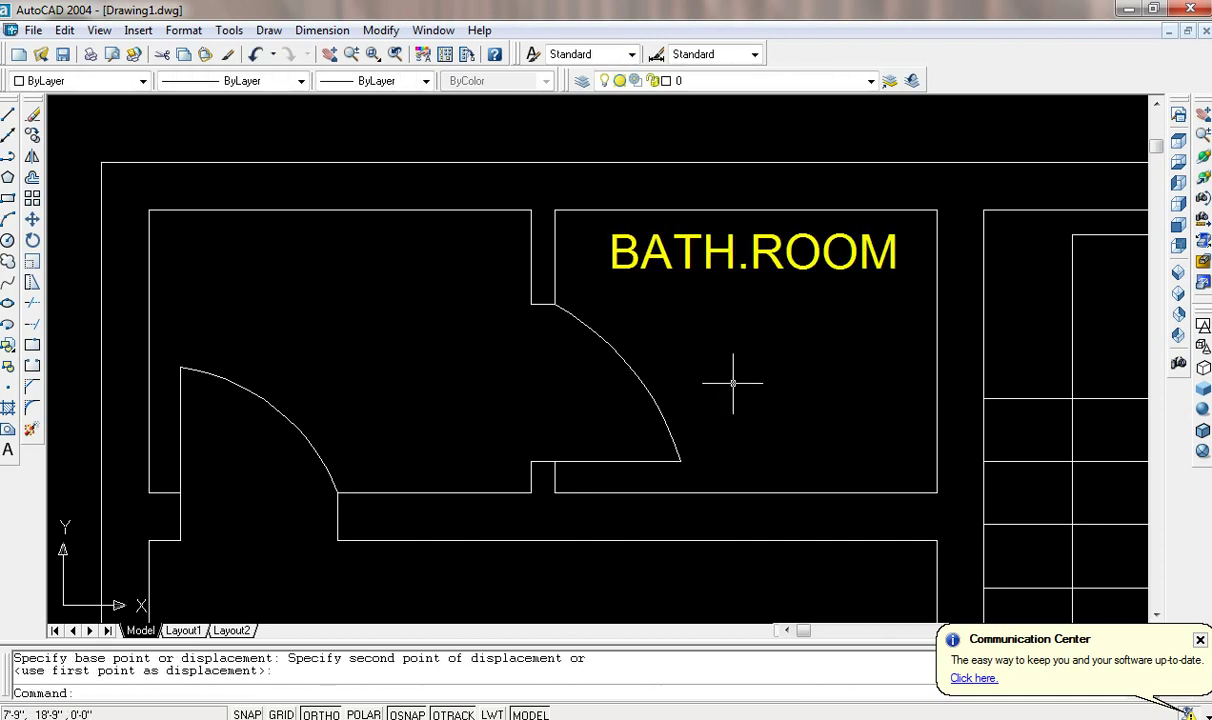
pyautogui.write('N')
pyautogui.press('Escape')
pyautogui.write('m')
pyautogui.press('Return')
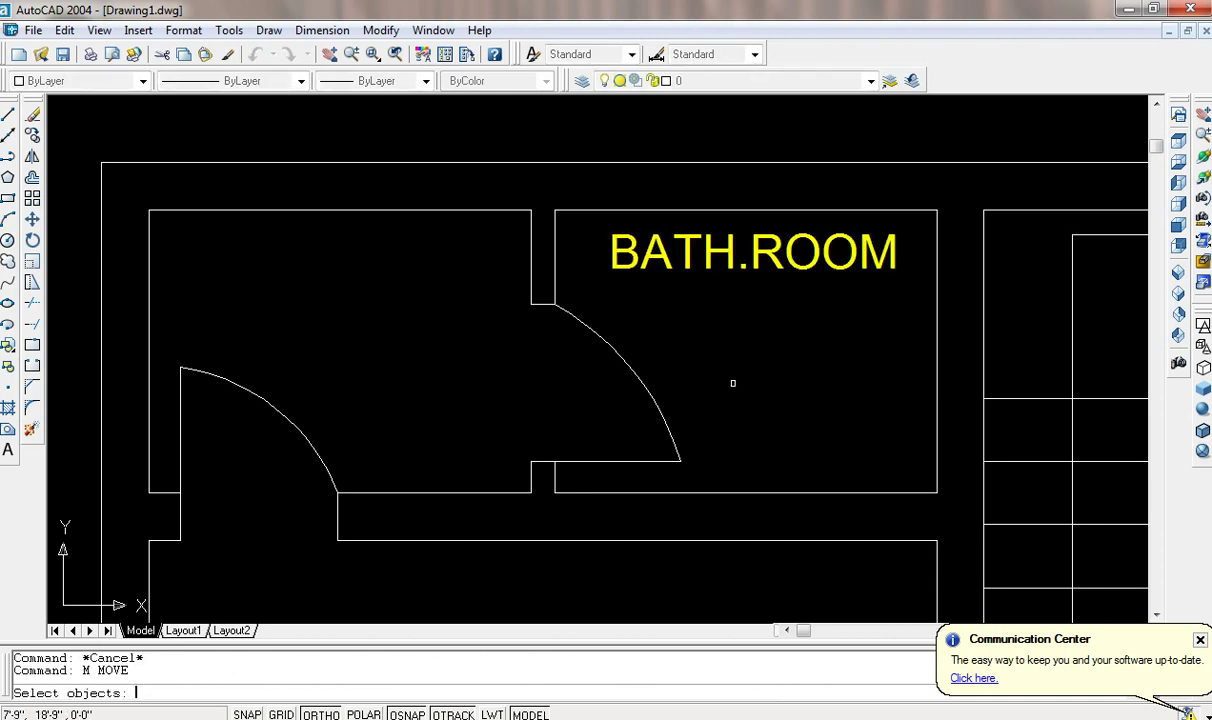
pyautogui.click(780, 246)
pyautogui.press('Return')
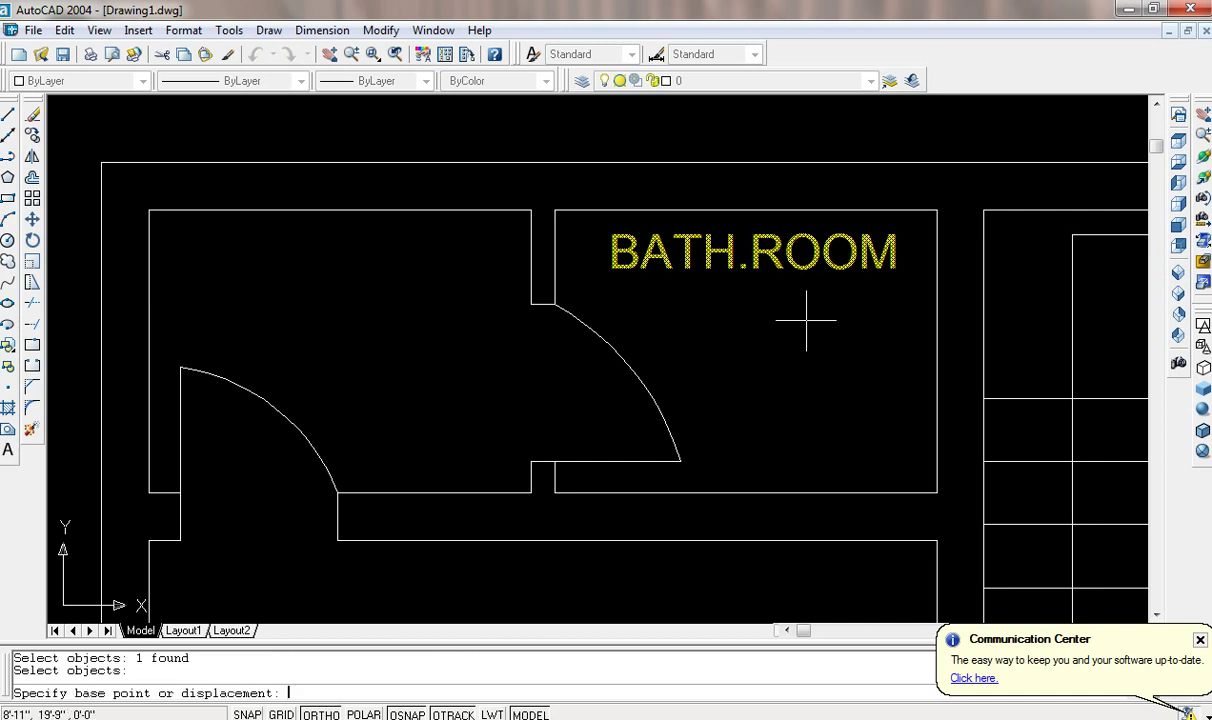
pyautogui.click(806, 322)
pyautogui.click(809, 389)
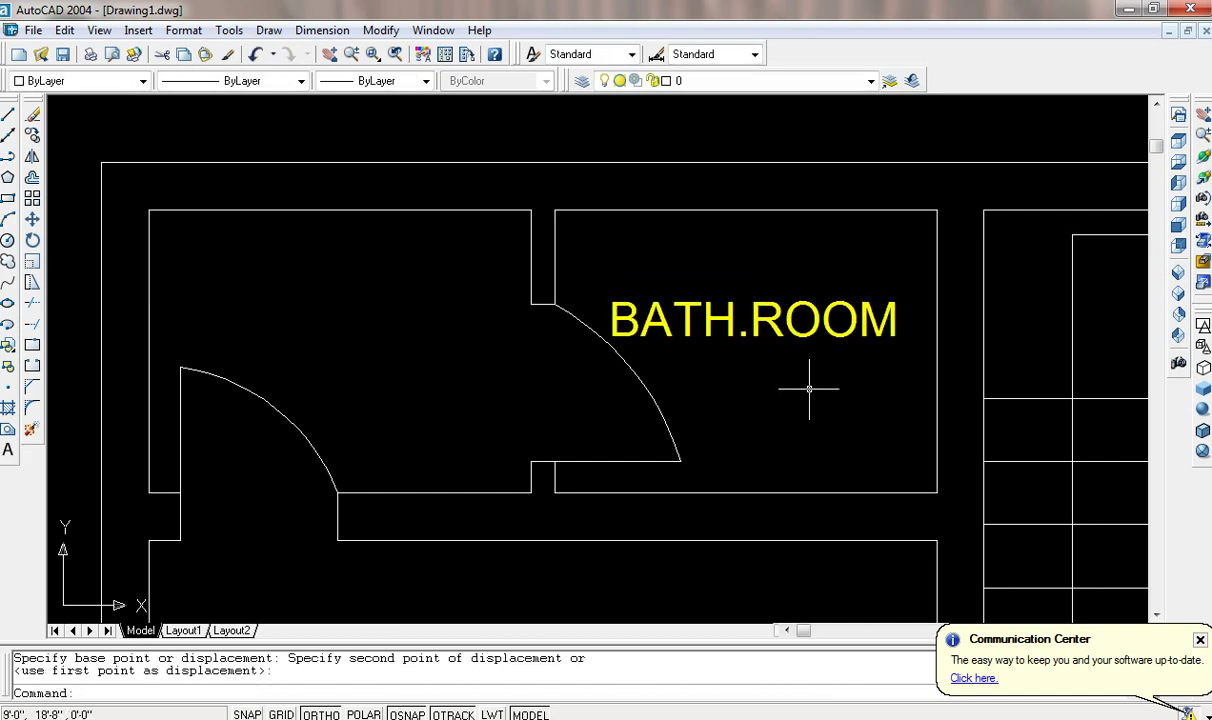
pyautogui.write('T')
# Draw a text box in the room left of the bathroom and type D.ROOM.
pyautogui.press('Return')
pyautogui.click(435, 273)
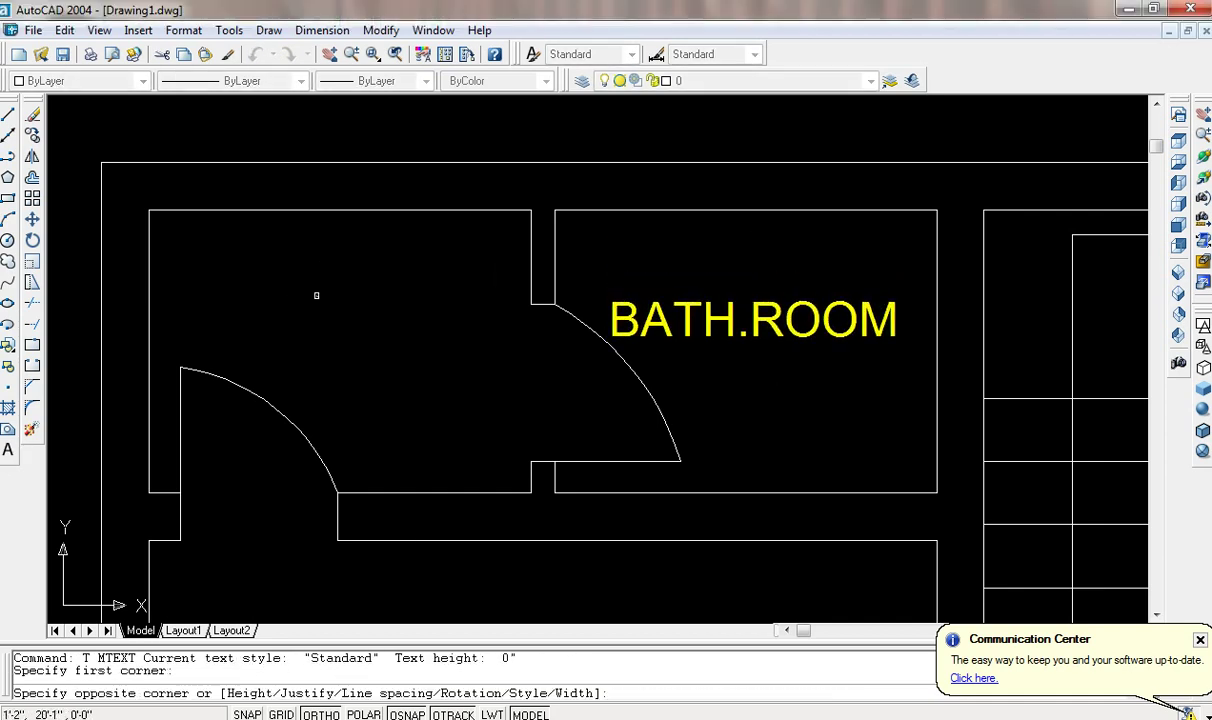
pyautogui.click(460, 357)
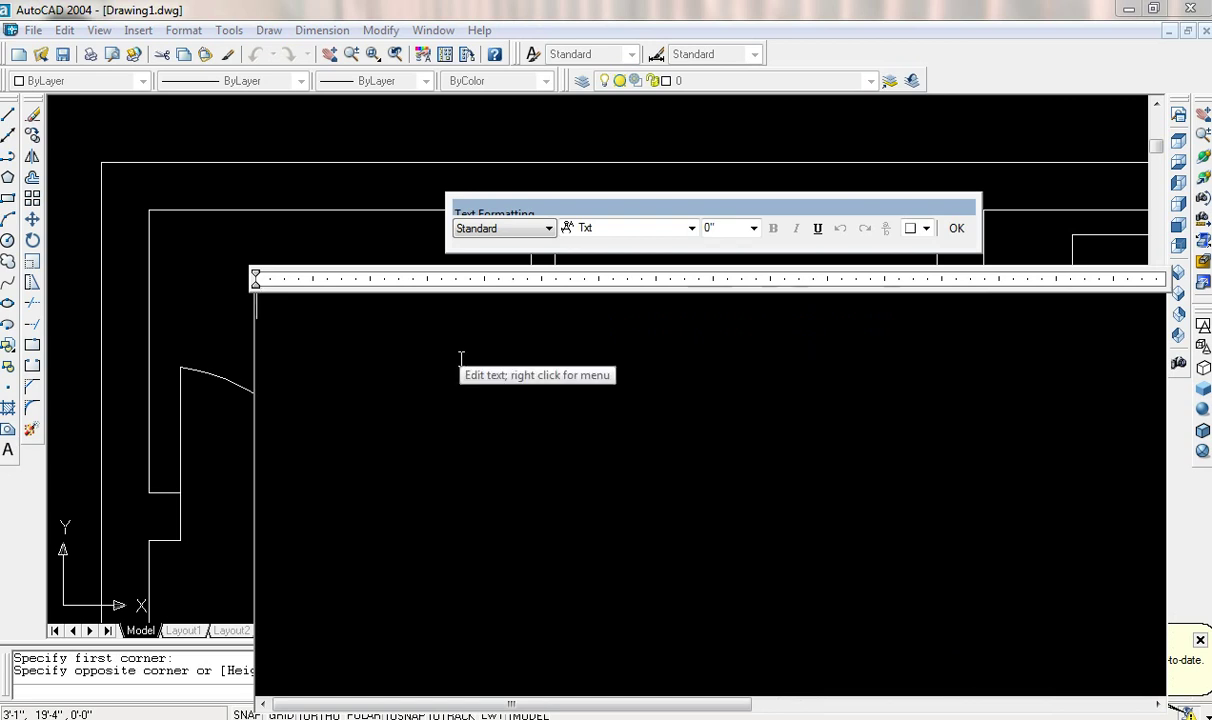
pyautogui.write('D')
pyautogui.write('.ROOM')
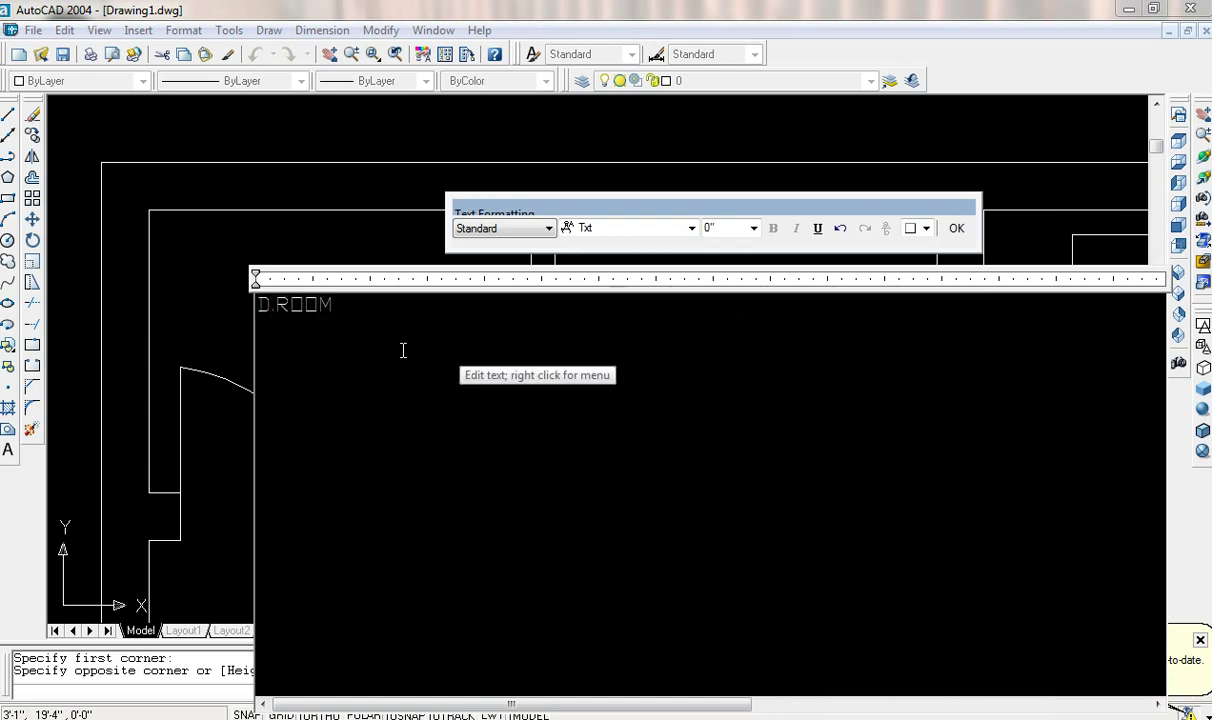
# Format D.ROOM in Utsaah font, yellow, 3 high, and place it.
pyautogui.moveTo(340, 305); pyautogui.dragTo(245, 319)
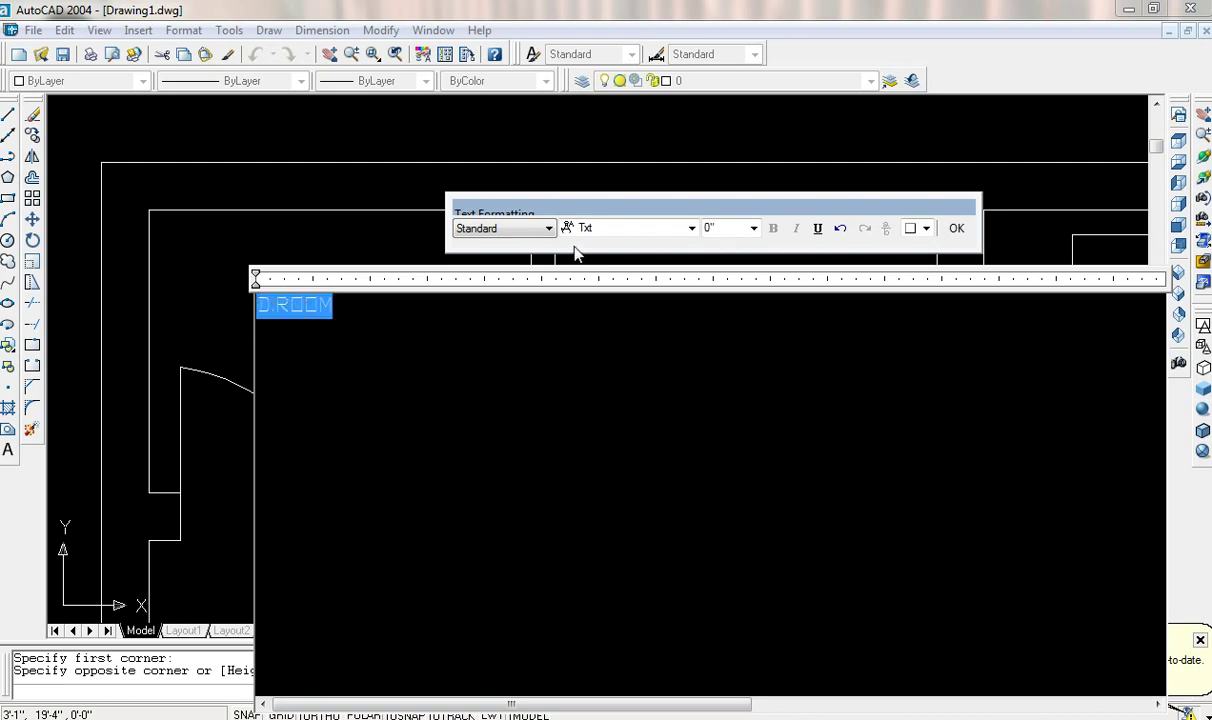
pyautogui.click(669, 229)
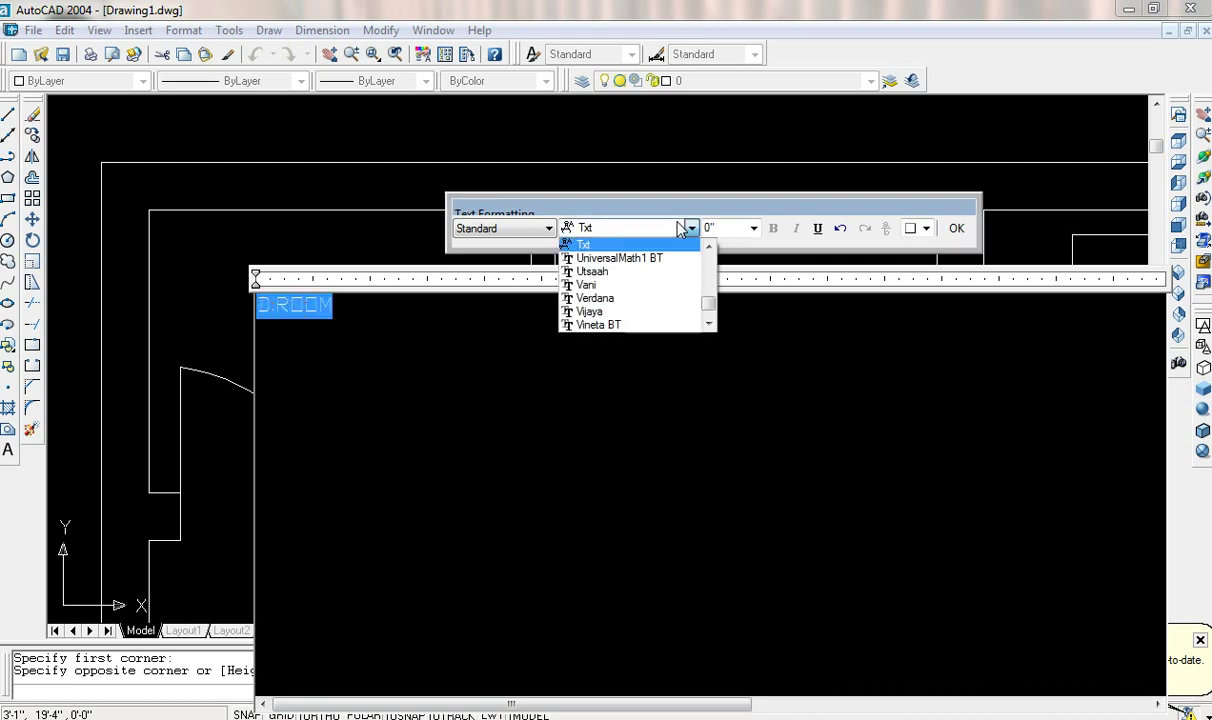
pyautogui.click(630, 271)
pyautogui.click(926, 228)
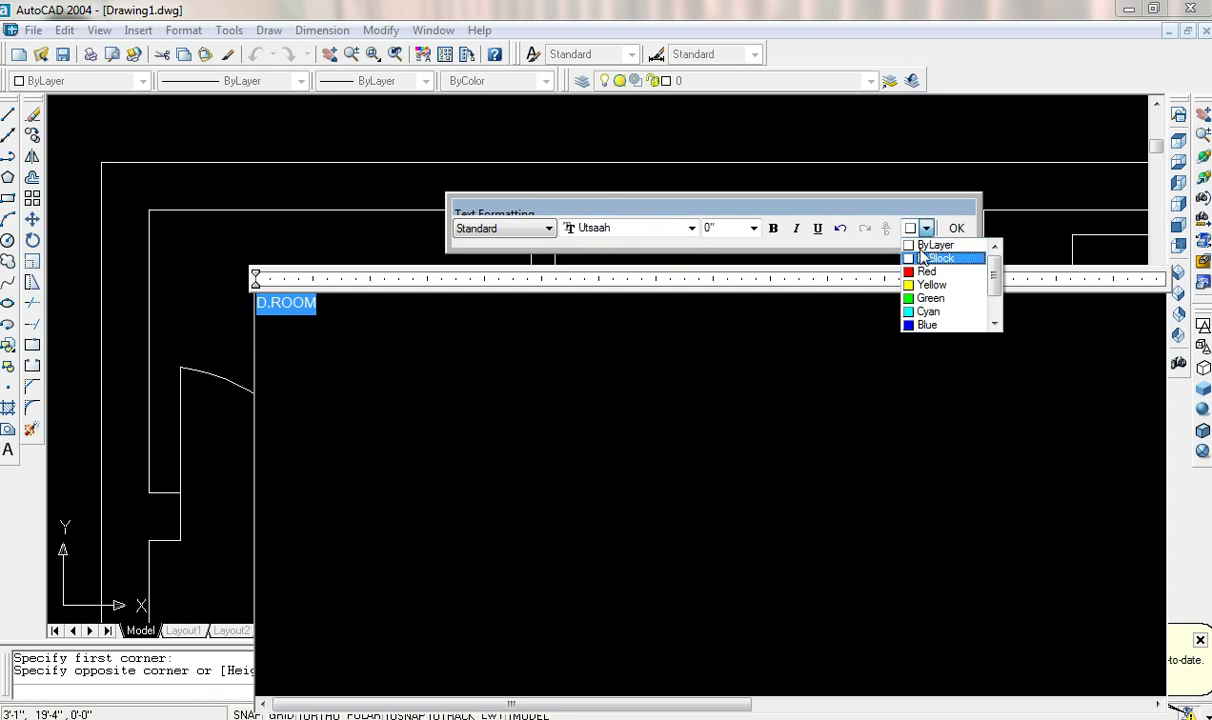
pyautogui.click(923, 286)
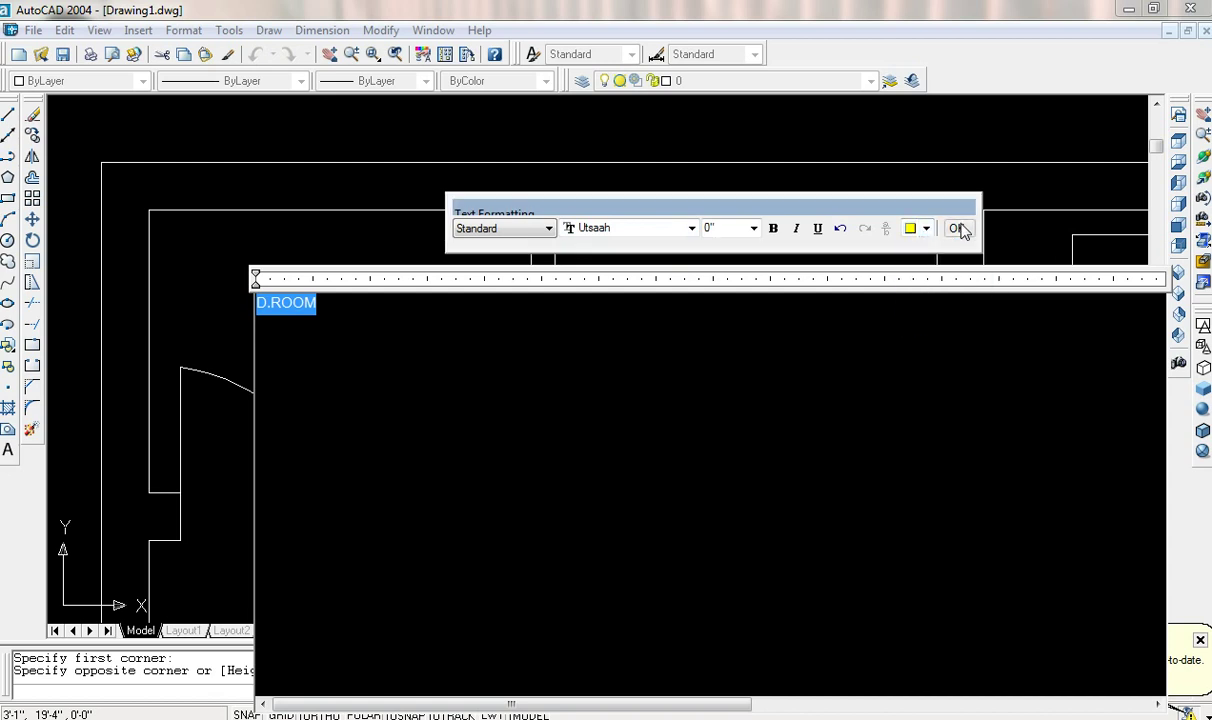
pyautogui.click(753, 228)
pyautogui.click(710, 245)
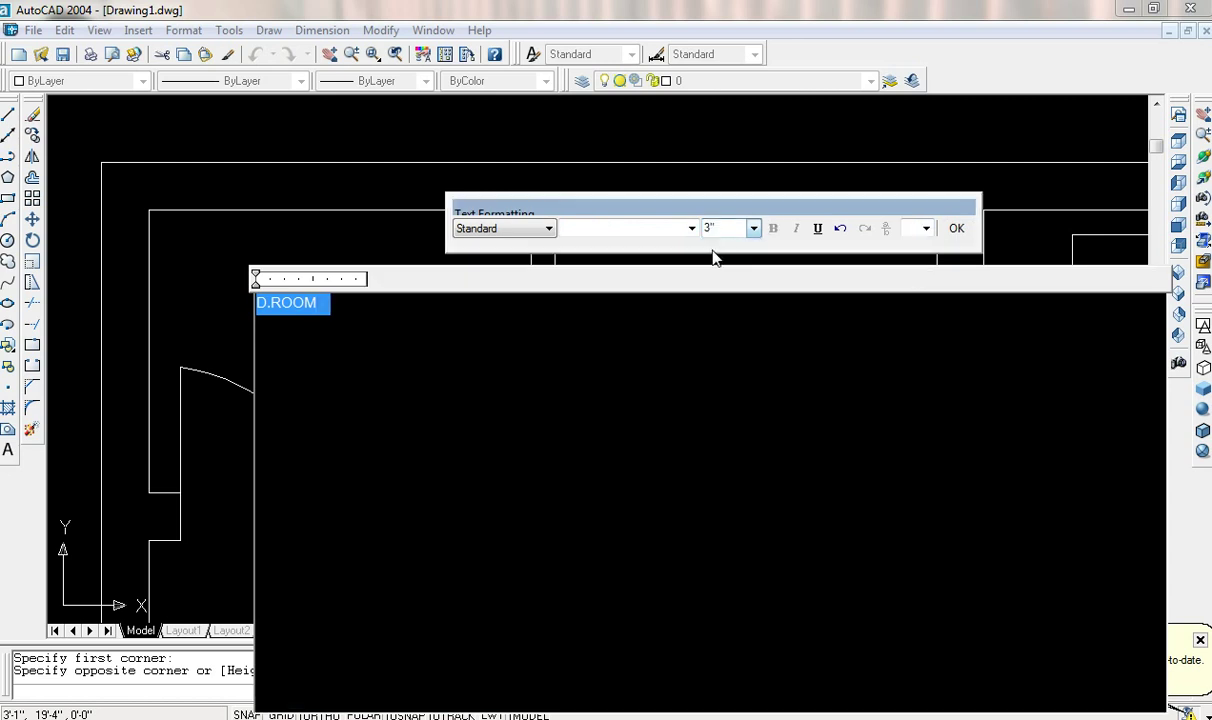
pyautogui.click(955, 229)
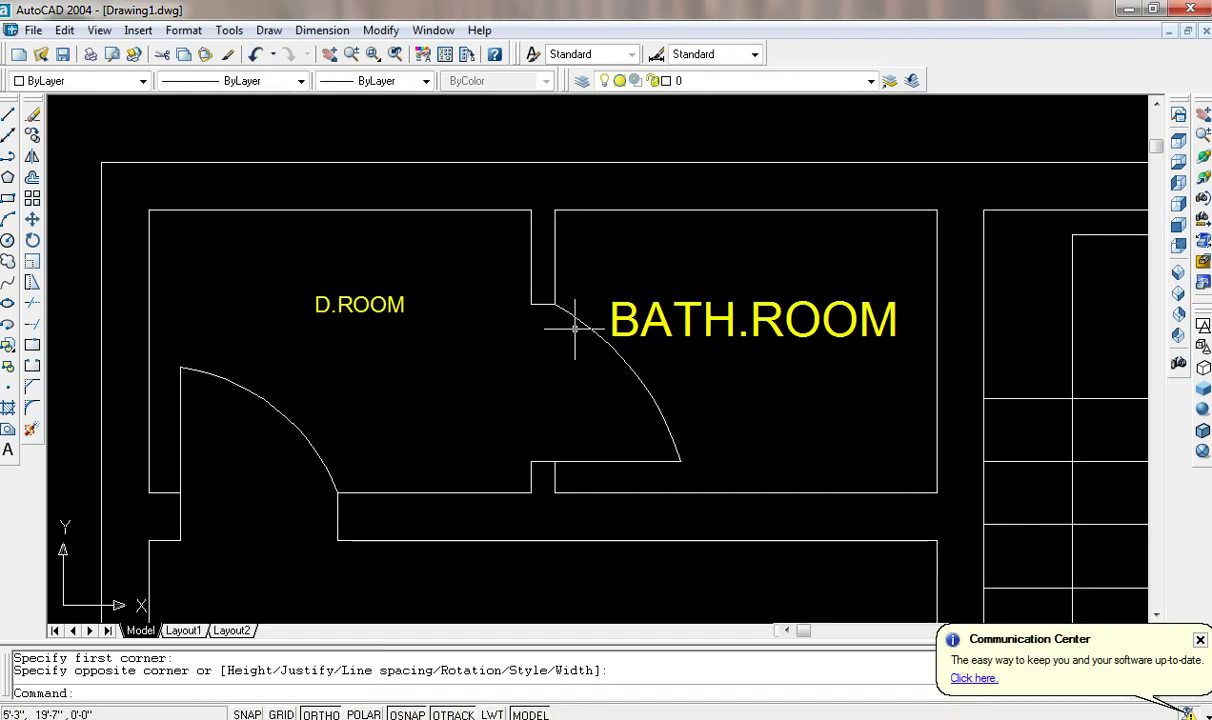
pyautogui.click(472, 693)
# Enlarge the D.ROOM label with SCALE.
pyautogui.write('Sc')
pyautogui.press('Return')
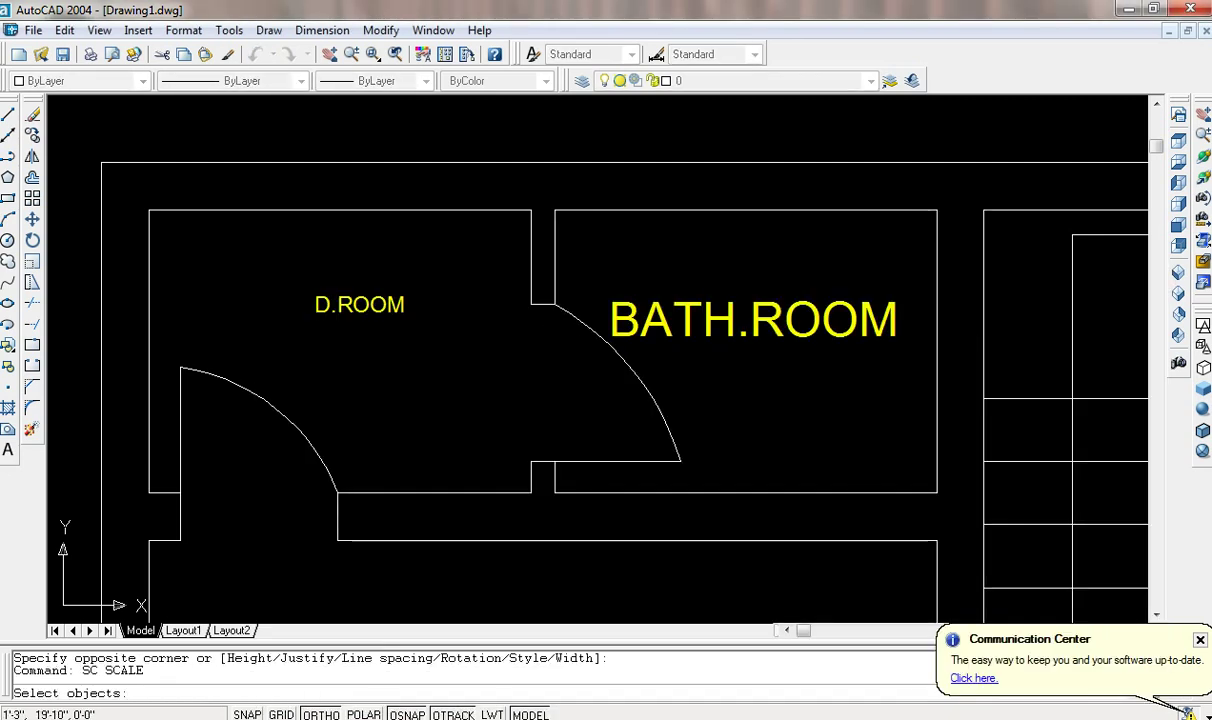
pyautogui.click(305, 299)
pyautogui.press('Return')
pyautogui.click(279, 324)
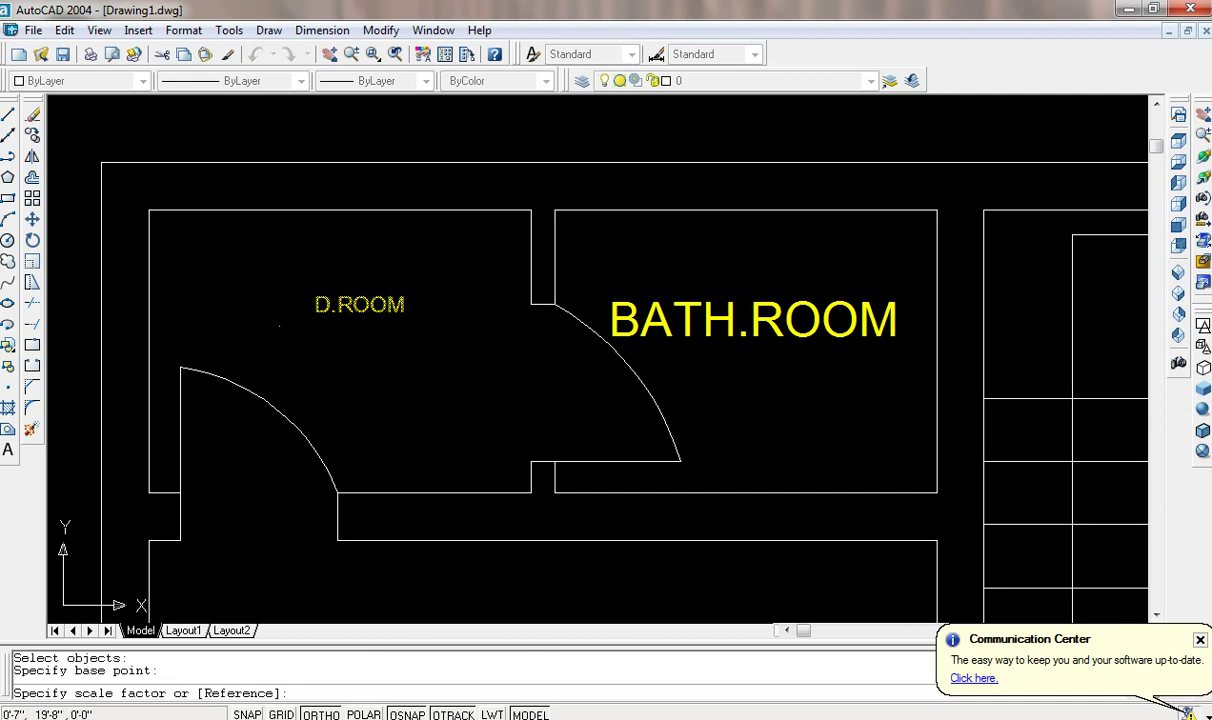
pyautogui.click(279, 340)
# Move the D.ROOM label lower in its room.
pyautogui.write('m')
pyautogui.press('Return')
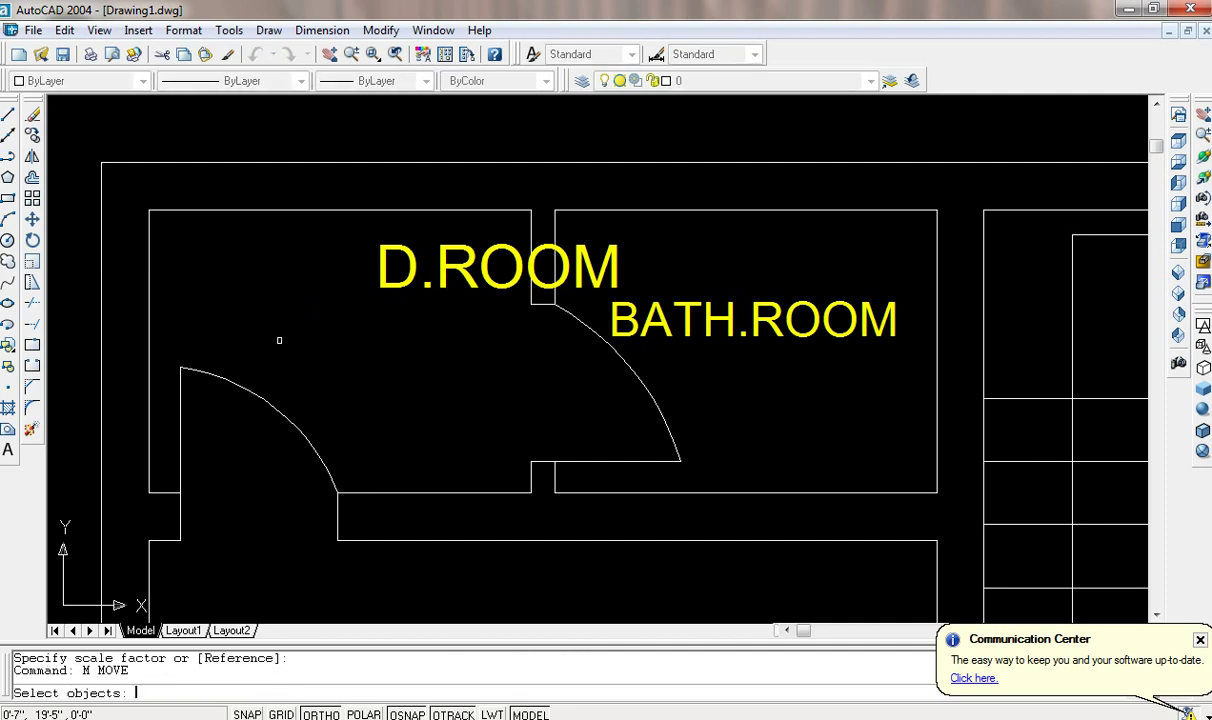
pyautogui.click(454, 265)
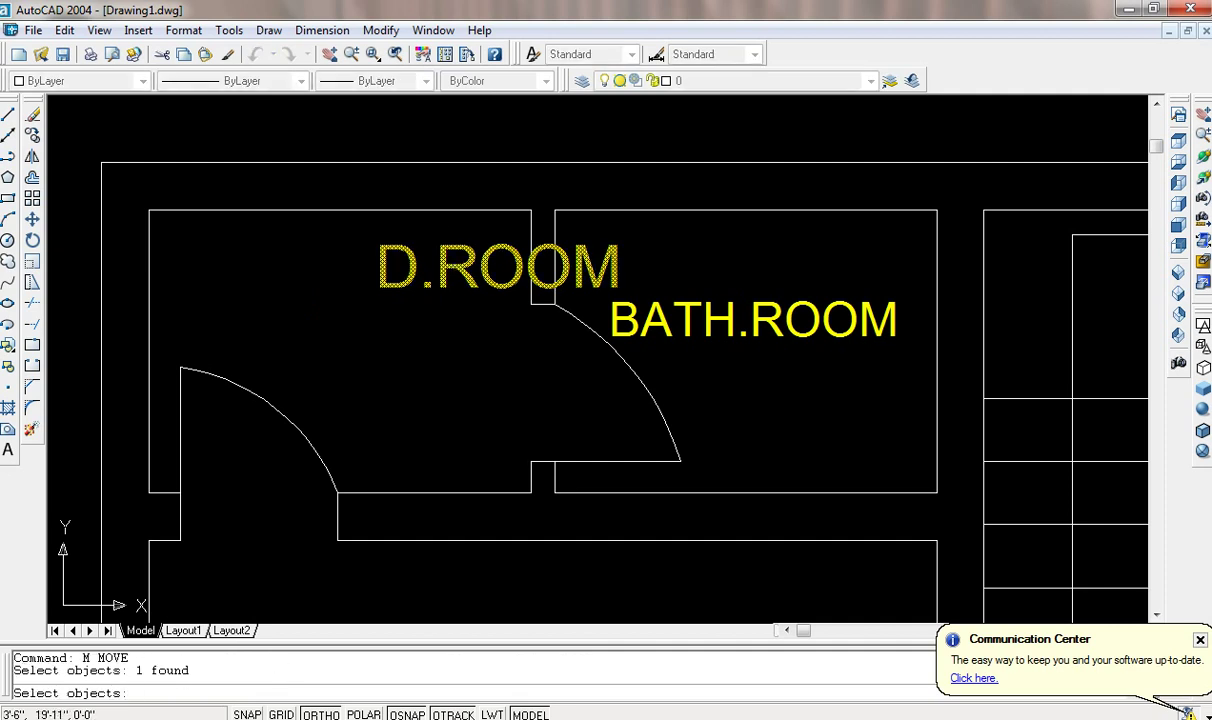
pyautogui.press('Return')
pyautogui.click(468, 346)
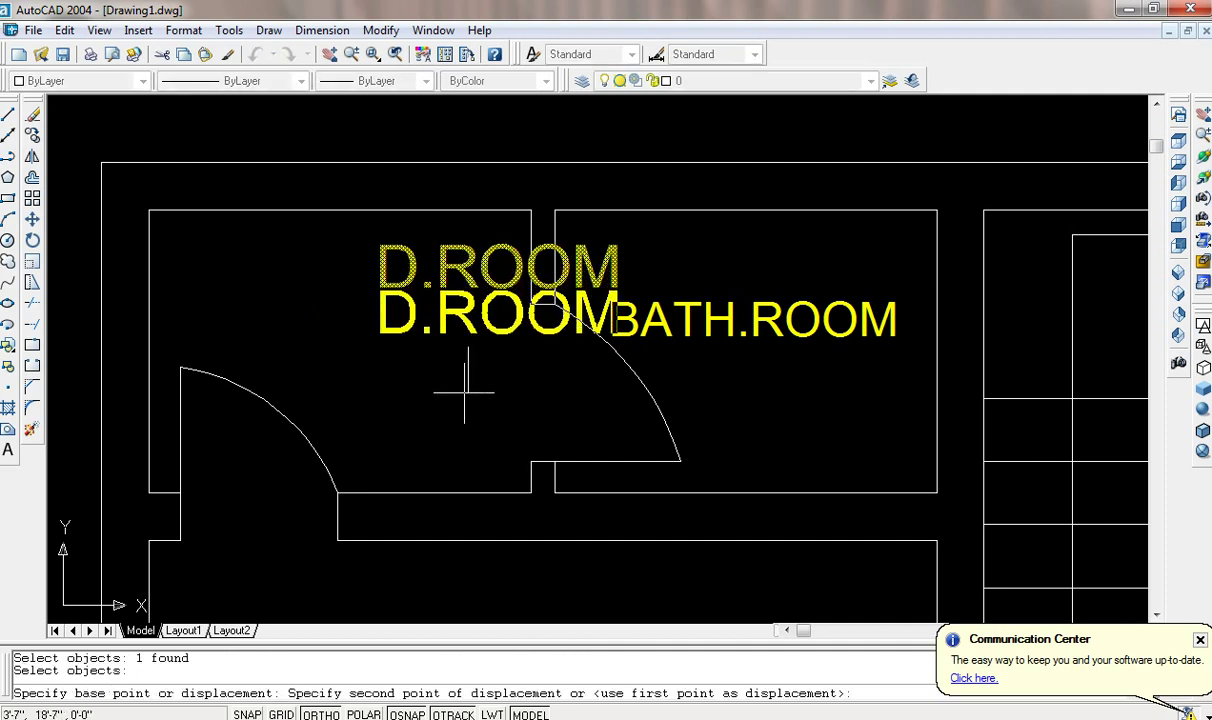
pyautogui.click(464, 393)
# Shift the D.ROOM label left in two moves, clear of BATH.ROOM.
pyautogui.press('Return')
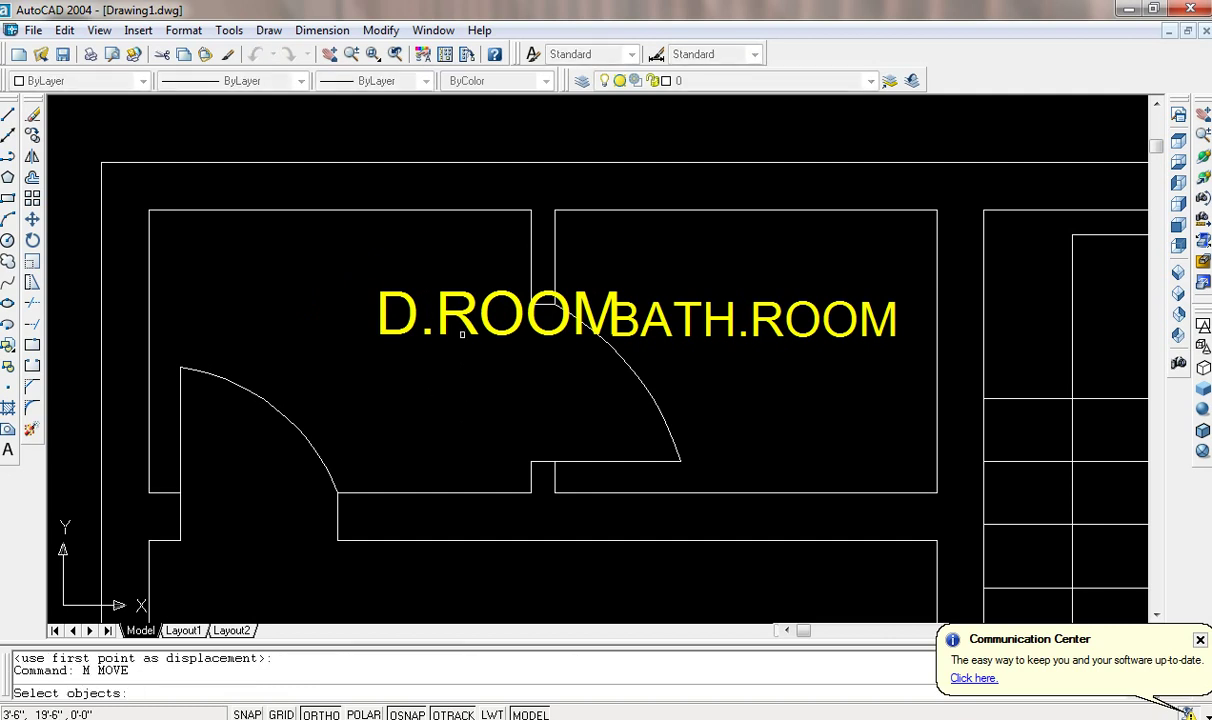
pyautogui.click(471, 322)
pyautogui.press('Return')
pyautogui.click(487, 380)
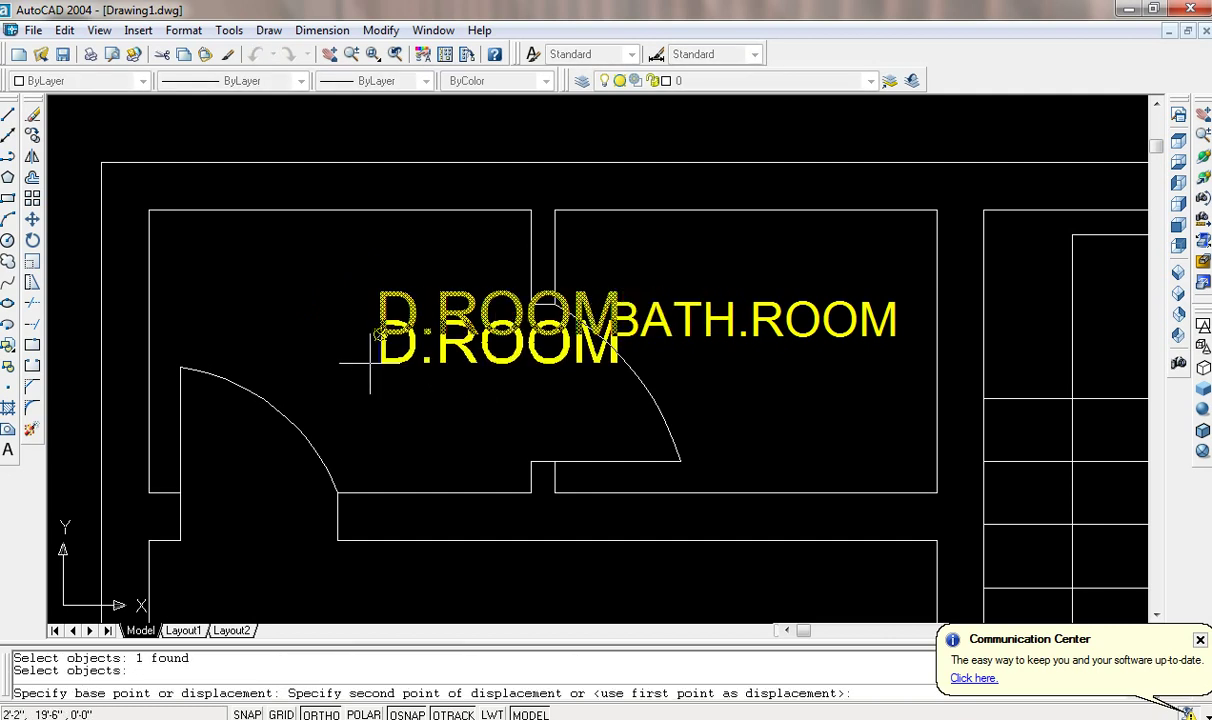
pyautogui.click(293, 347)
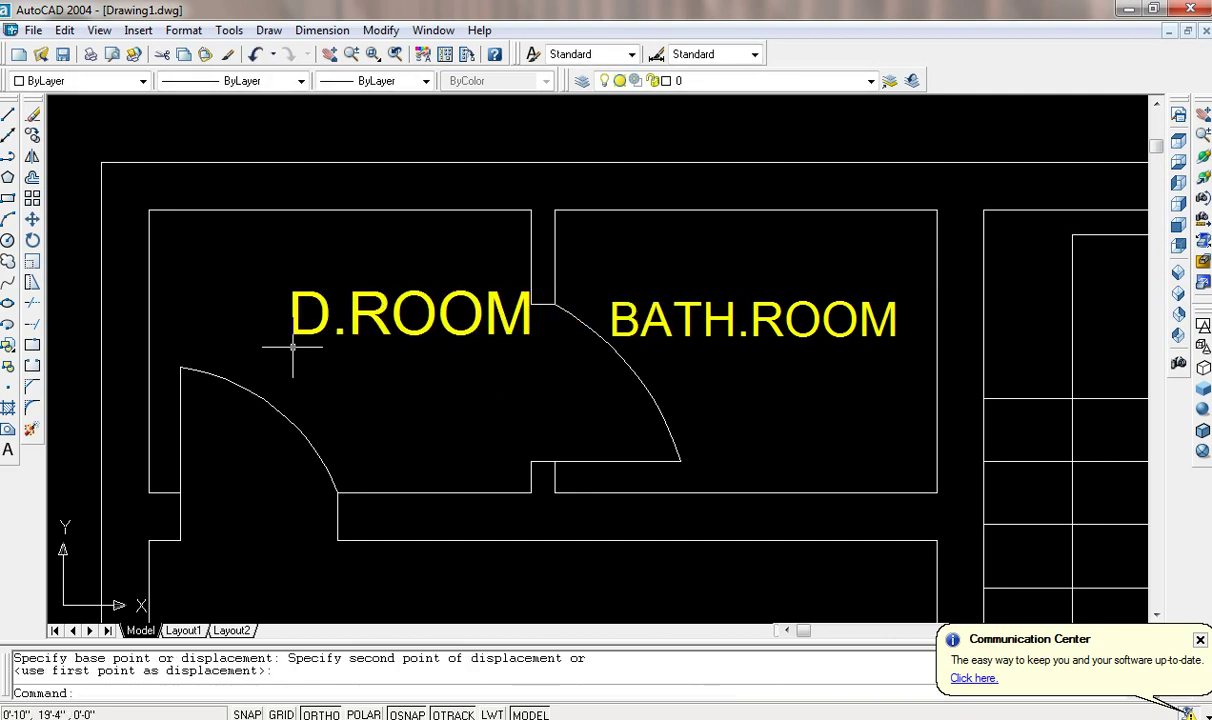
pyautogui.write('M')
pyautogui.press('Return')
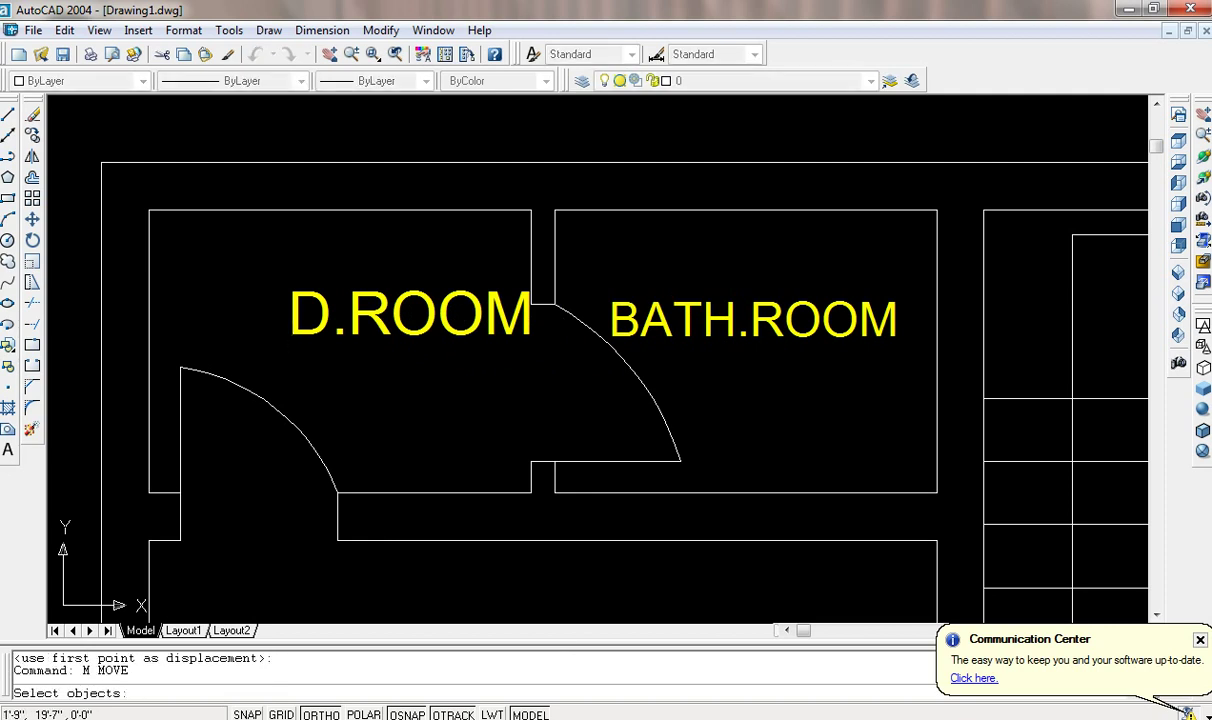
pyautogui.click(335, 311)
pyautogui.press('Return')
pyautogui.click(401, 392)
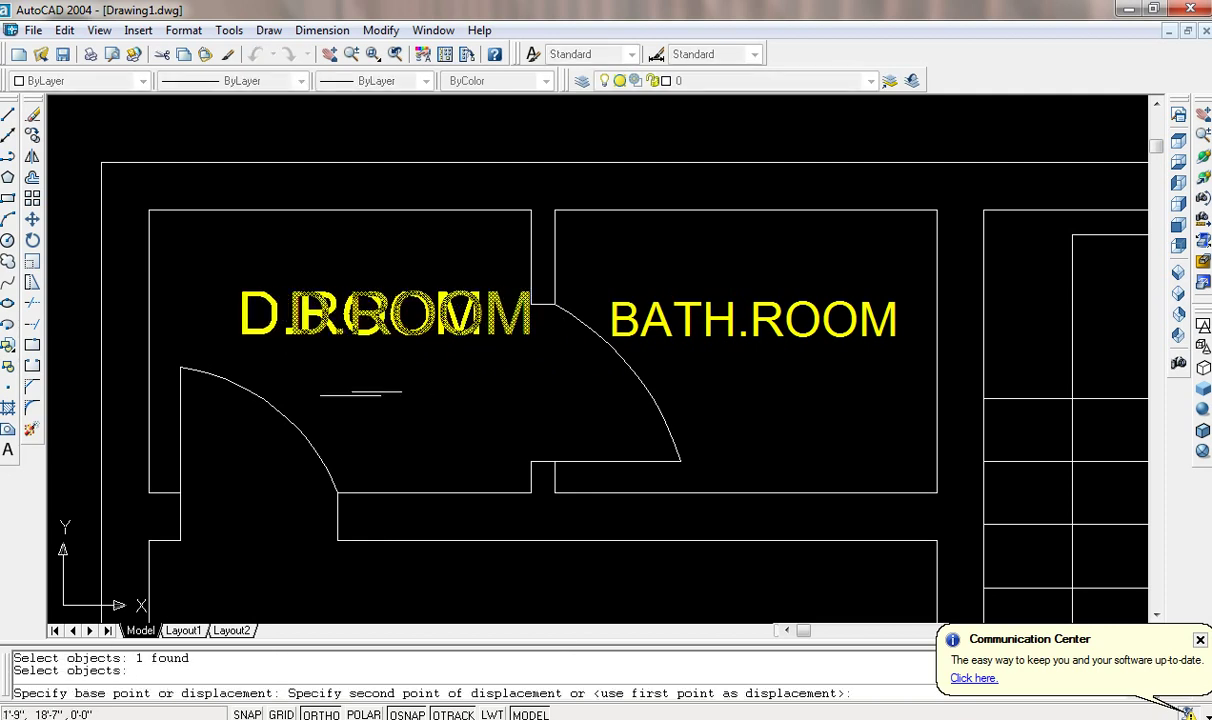
pyautogui.click(349, 392)
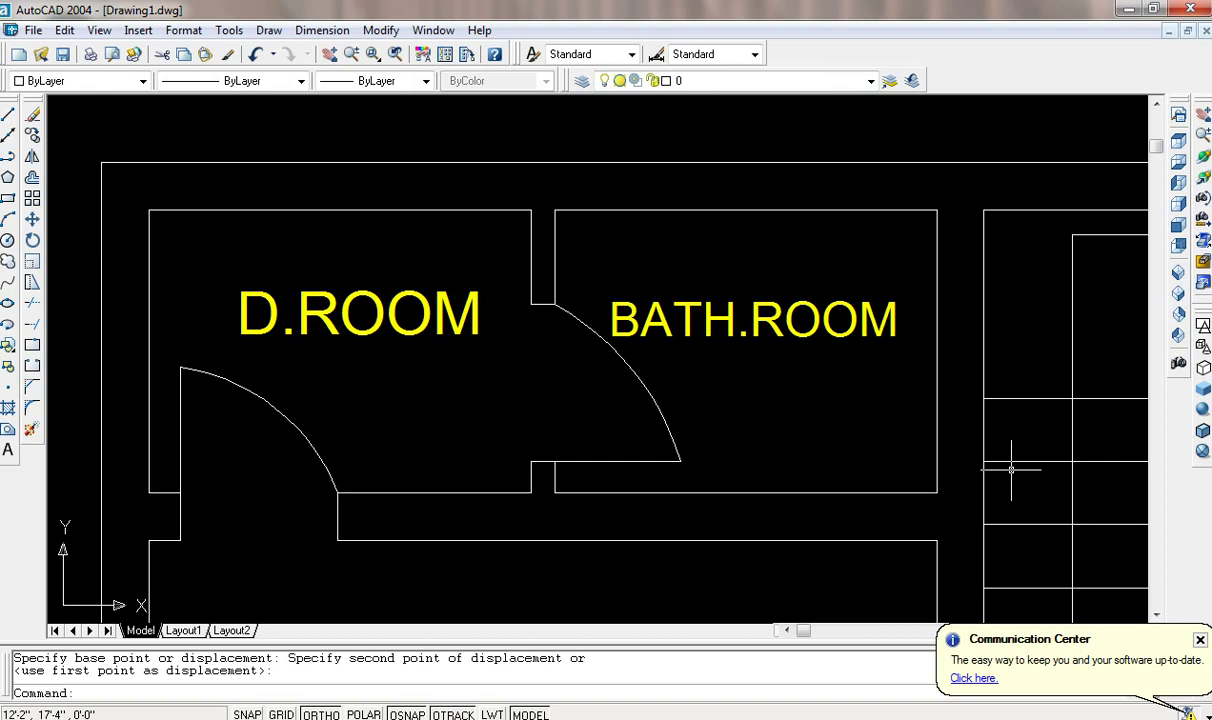
pyautogui.write('Z')
# Zoom All and type VERANDA in a text box in the veranda strip.
pyautogui.press('Return')
pyautogui.write('A')
pyautogui.press('Return')
pyautogui.press('Escape')
pyautogui.press('Escape')
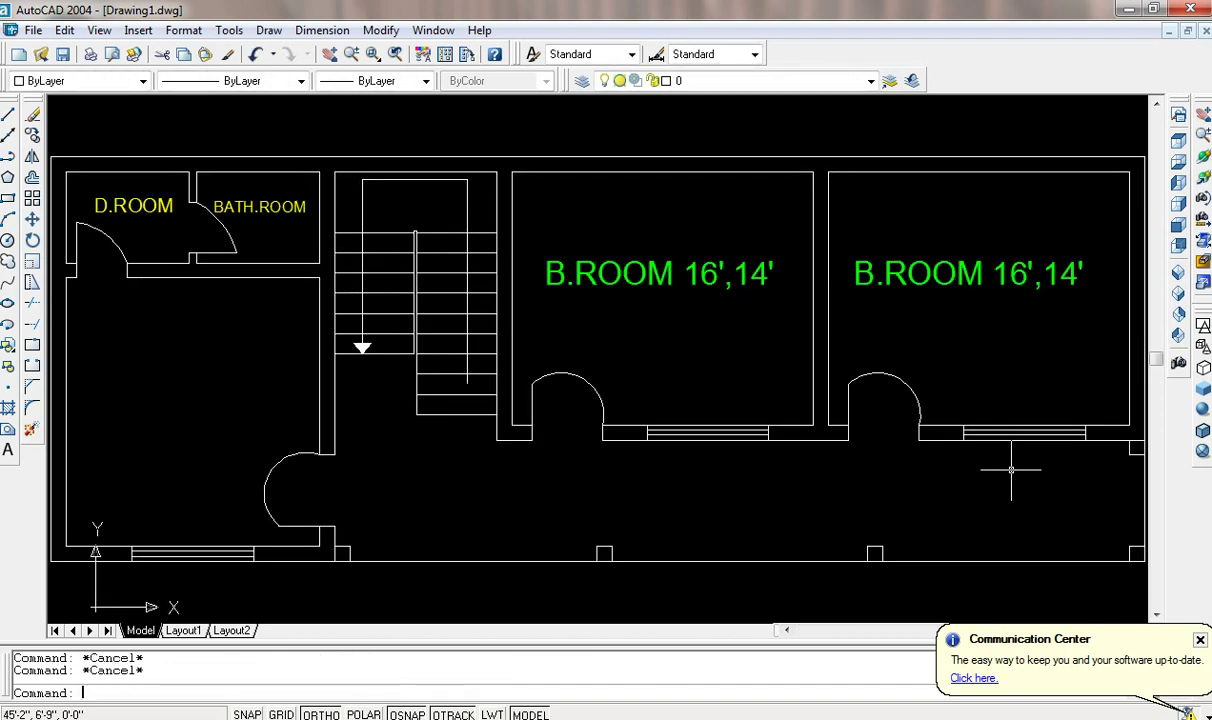
pyautogui.write('T')
pyautogui.press('Return')
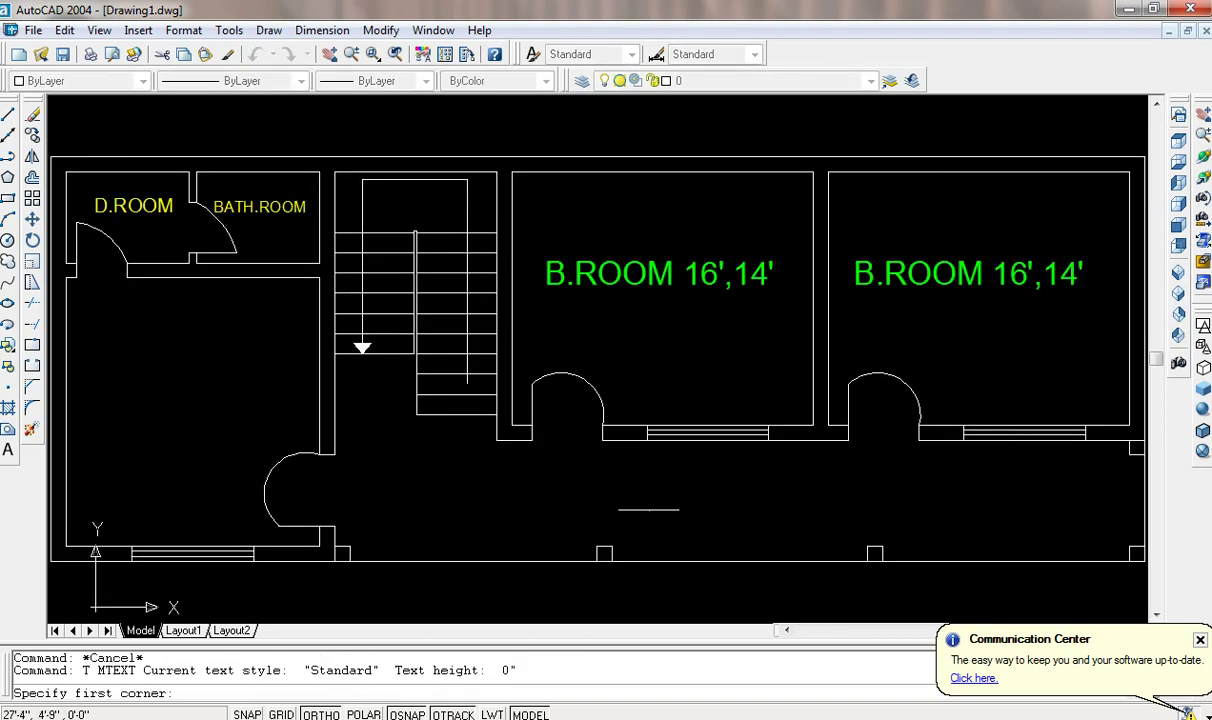
pyautogui.click(665, 493)
pyautogui.click(751, 467)
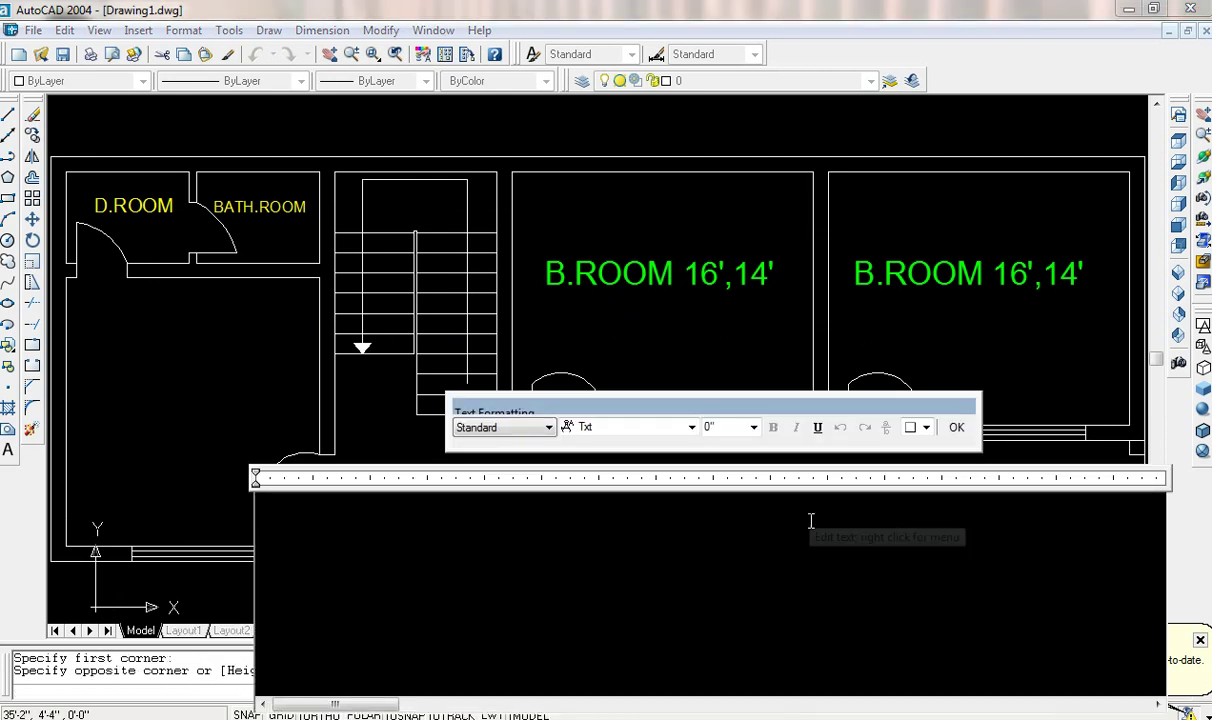
pyautogui.write('VW')
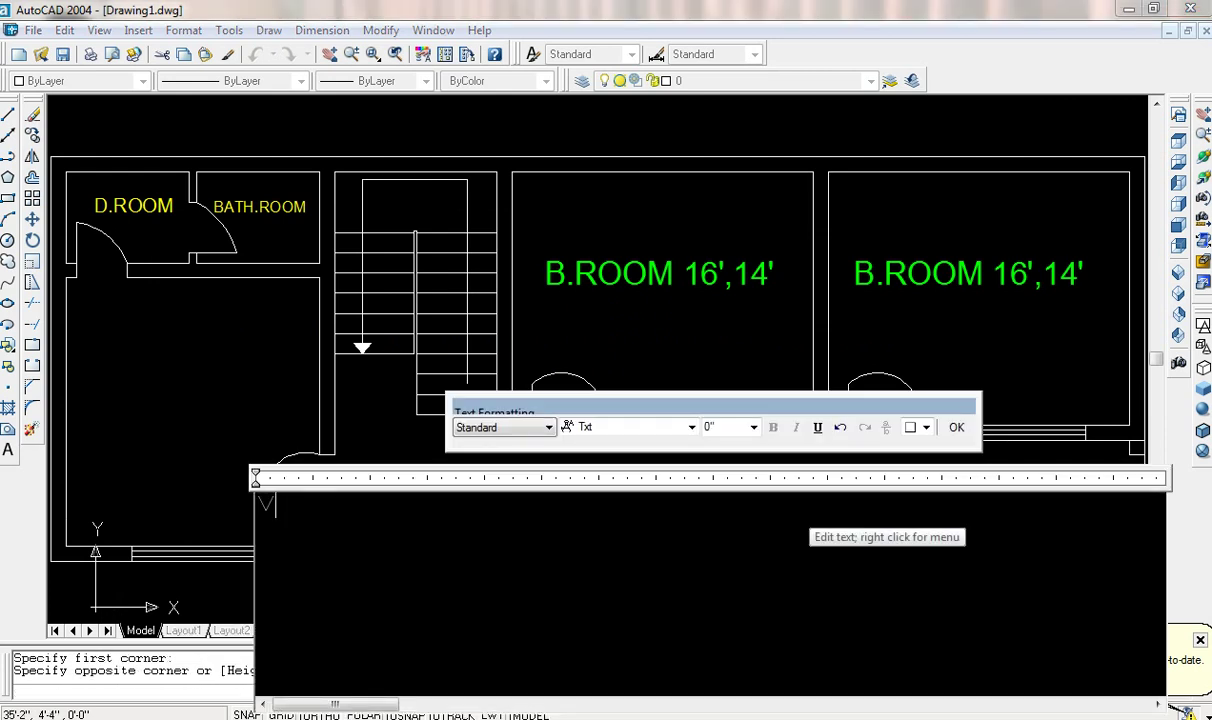
pyautogui.write('ERANDA')
# Format VERANDA in Utsaah font, red, 3 high, and place it.
pyautogui.moveTo(363, 505); pyautogui.dragTo(229, 513)
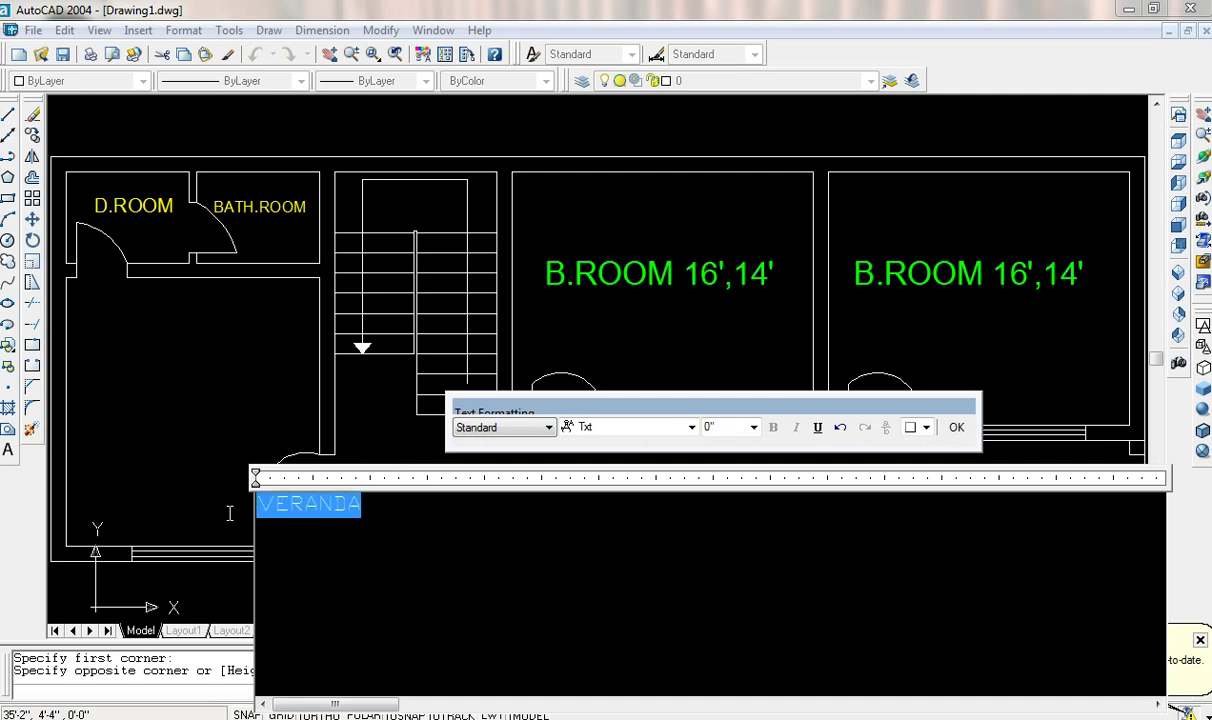
pyautogui.click(691, 427)
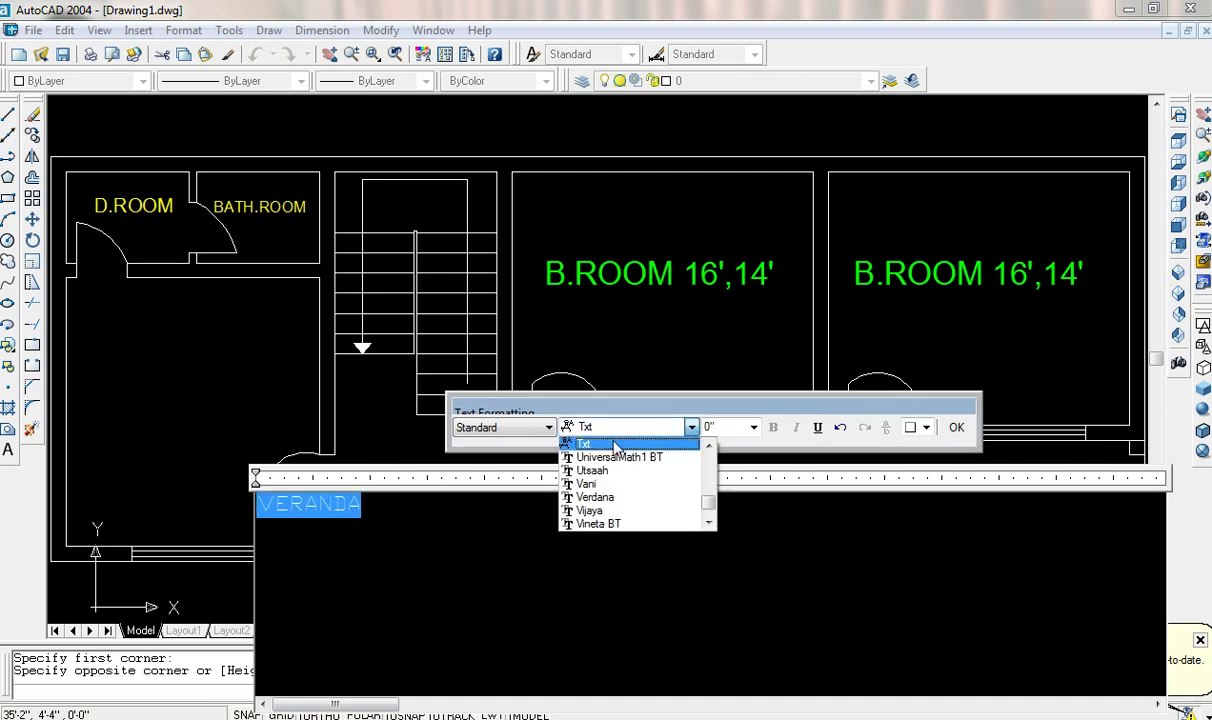
pyautogui.click(600, 471)
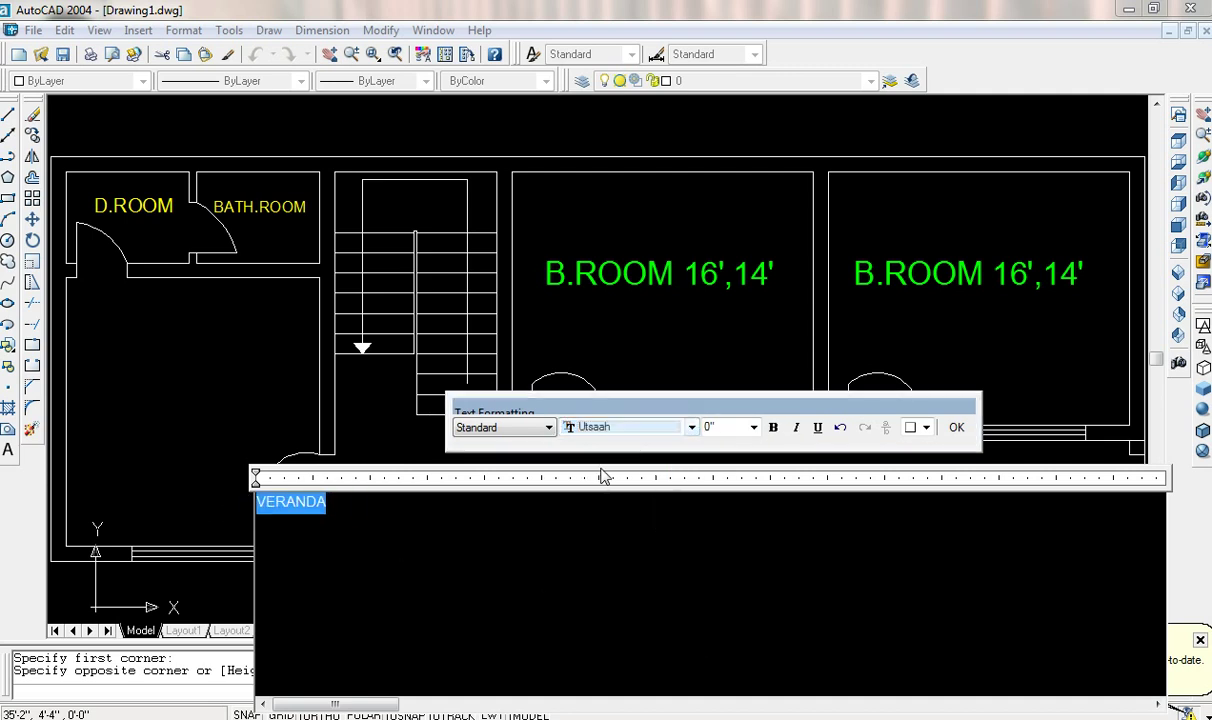
pyautogui.click(926, 427)
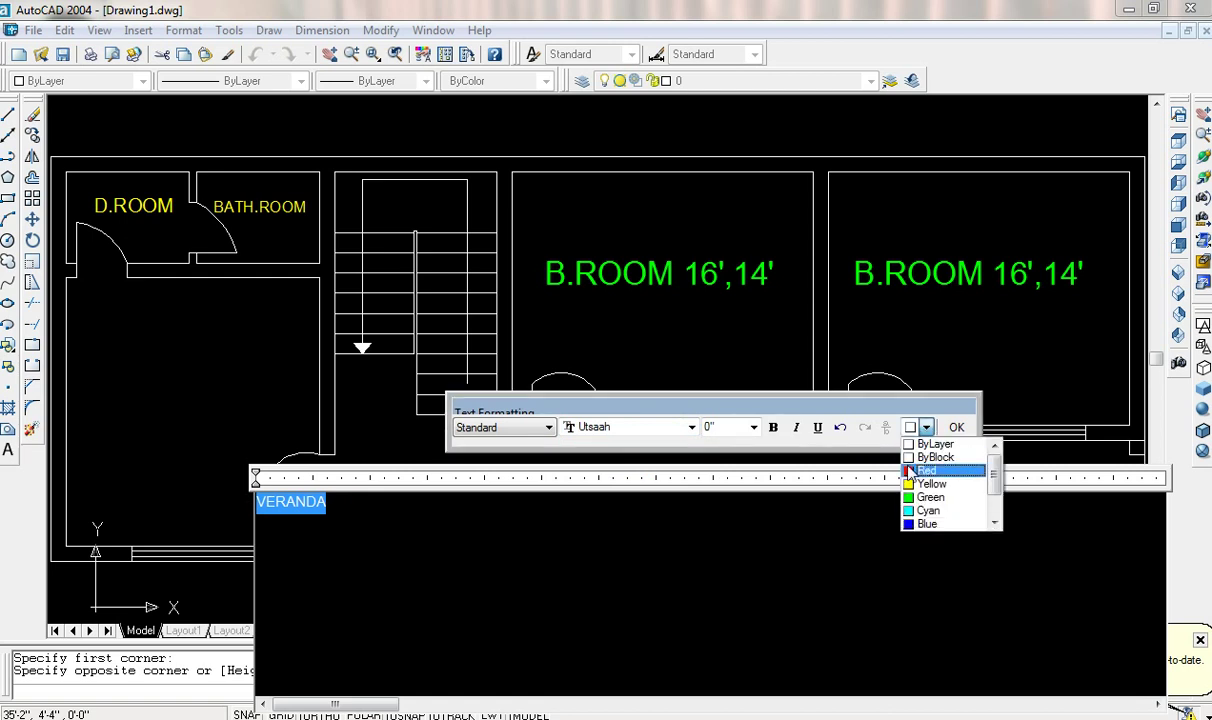
pyautogui.click(920, 470)
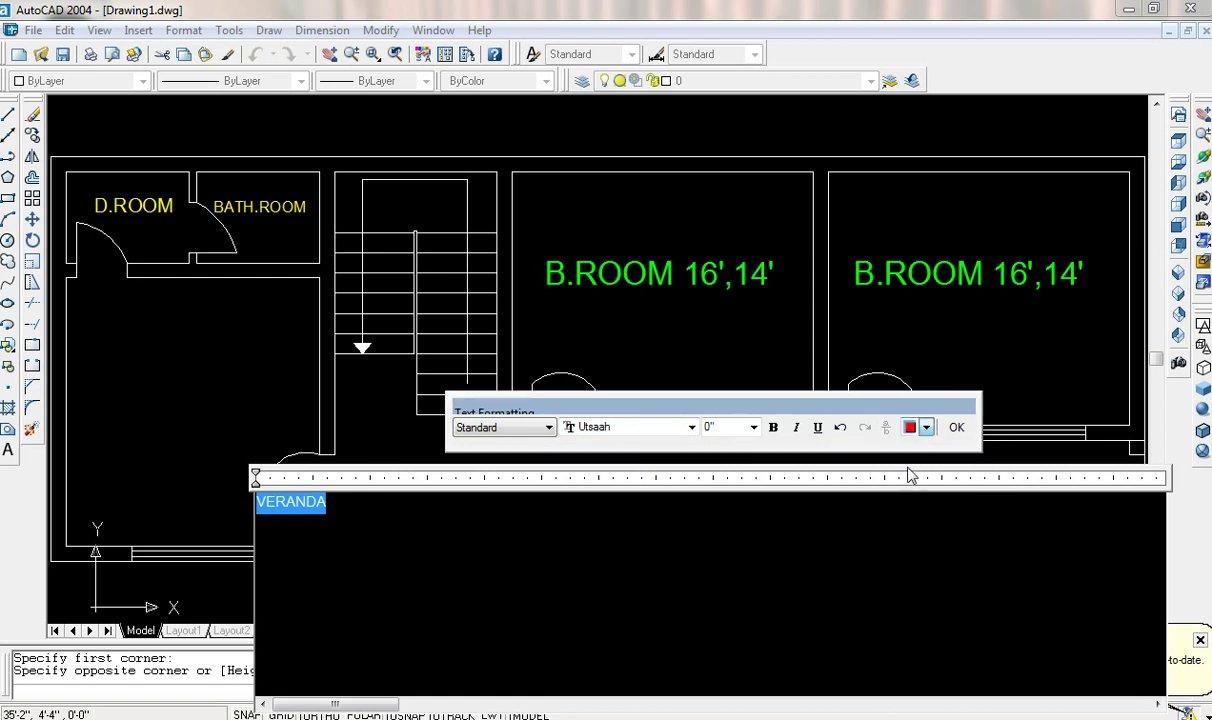
pyautogui.click(753, 427)
pyautogui.write('3')
pyautogui.press('Return')
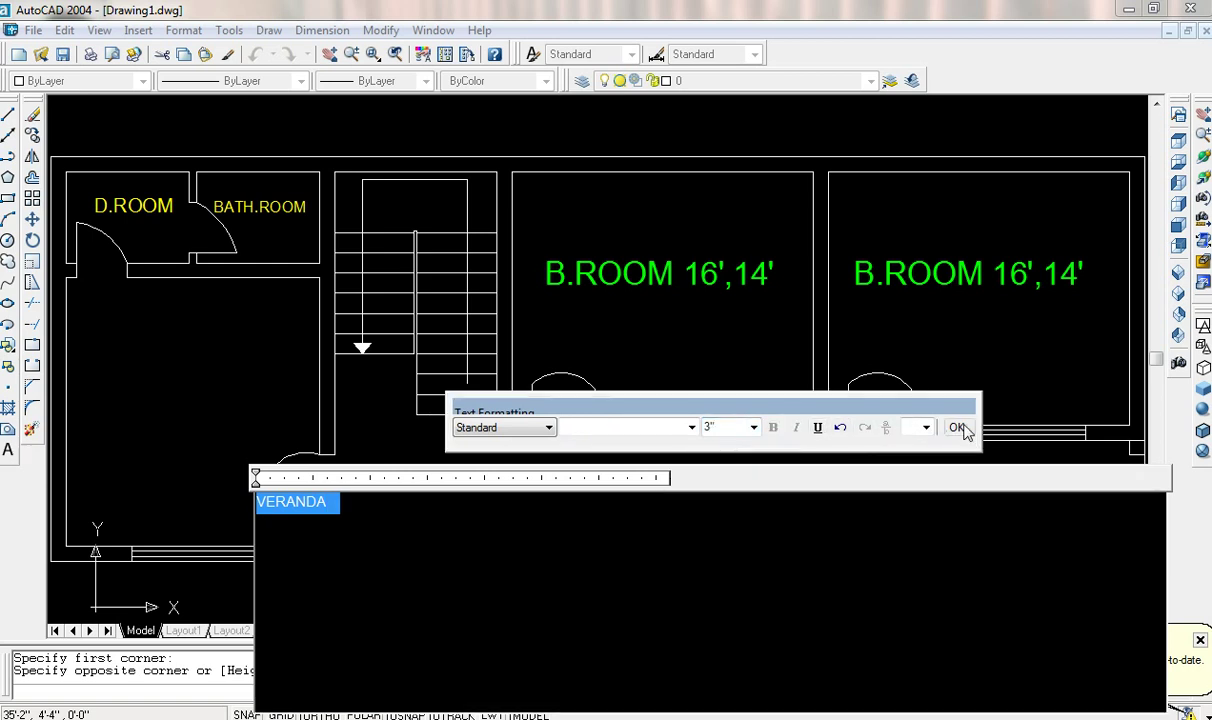
pyautogui.click(957, 428)
pyautogui.write('SC')
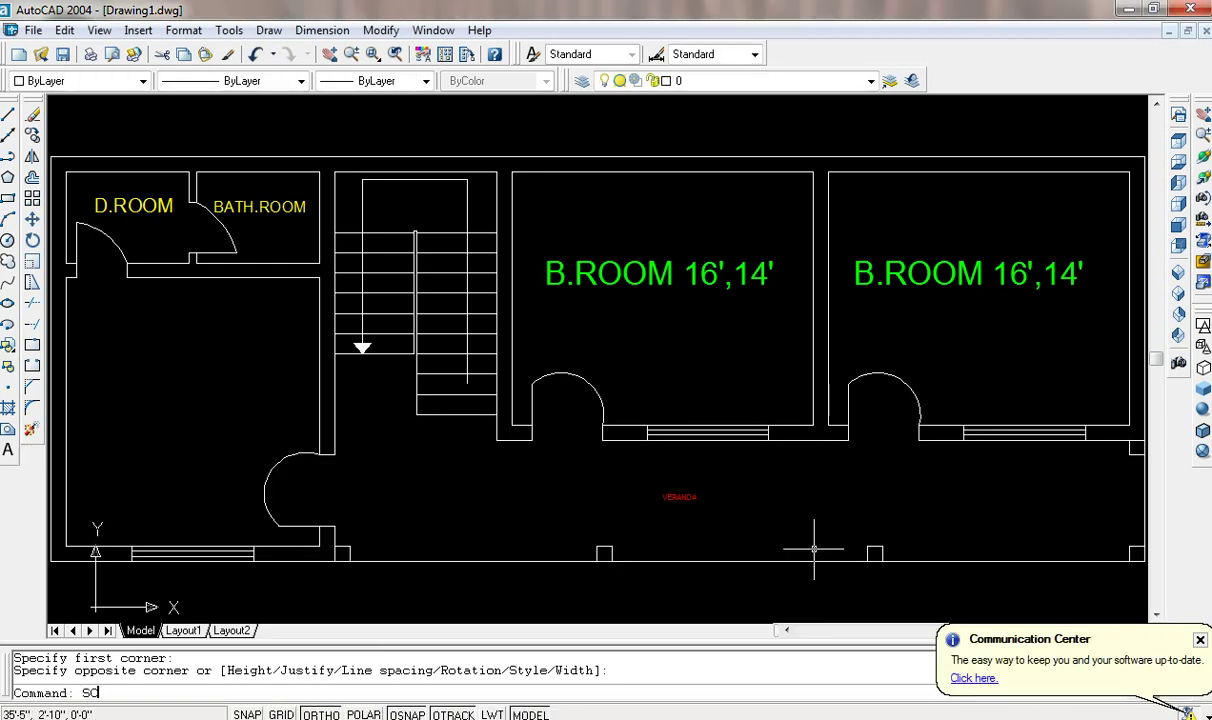
# Enlarge the red VERANDA text with SCALE, picking the new size on screen.
pyautogui.press('Return')
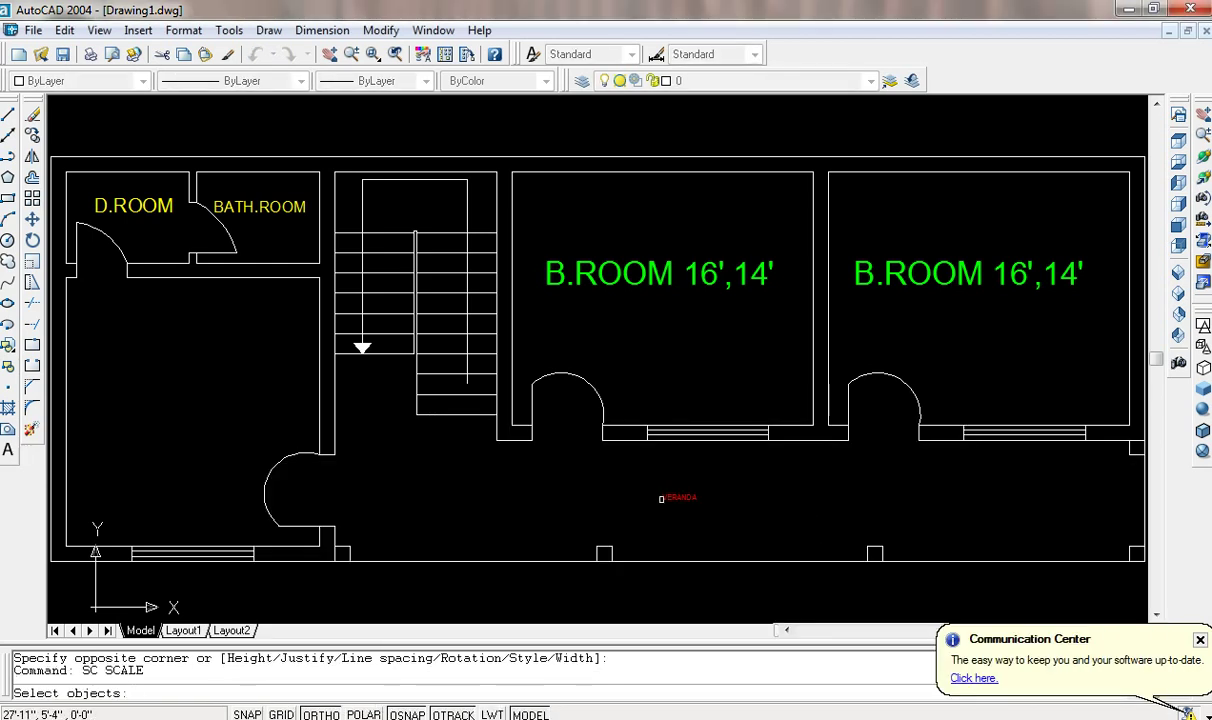
pyautogui.click(661, 497)
pyautogui.press('Return')
pyautogui.click(622, 496)
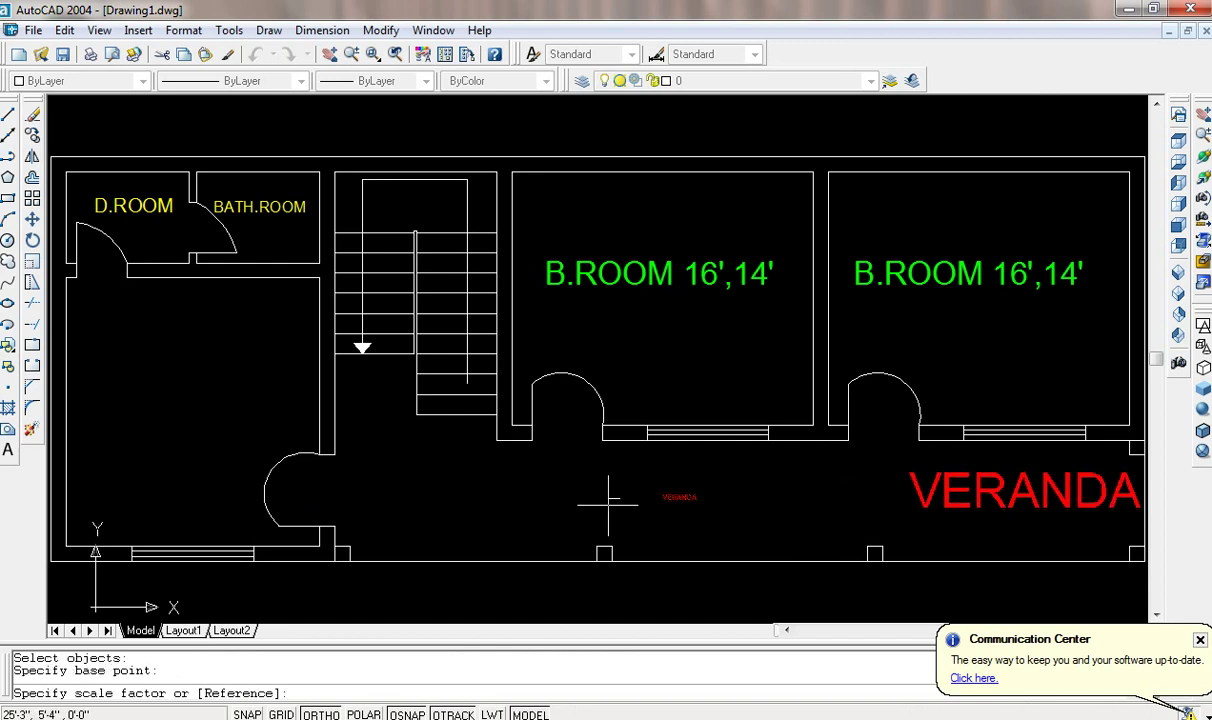
pyautogui.click(610, 497)
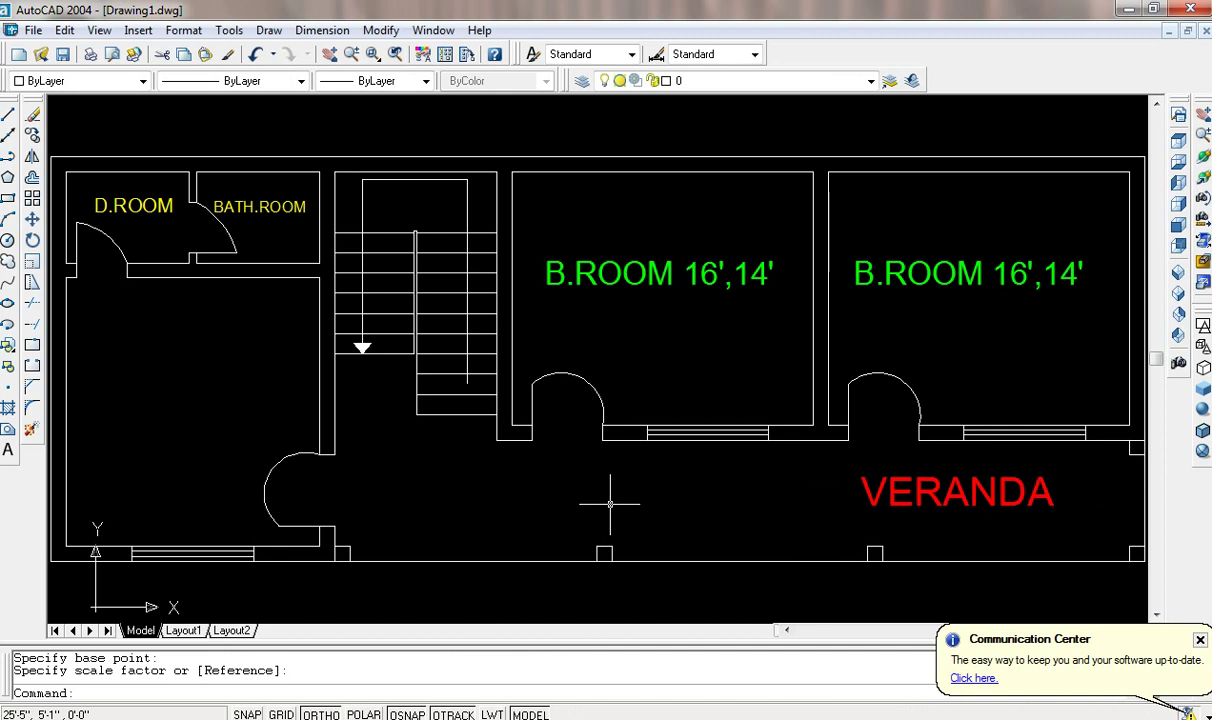
# Move the VERANDA label left so it sits centred in the veranda.
pyautogui.write('m')
pyautogui.press('Return')
pyautogui.press('Escape')
pyautogui.press('Escape')
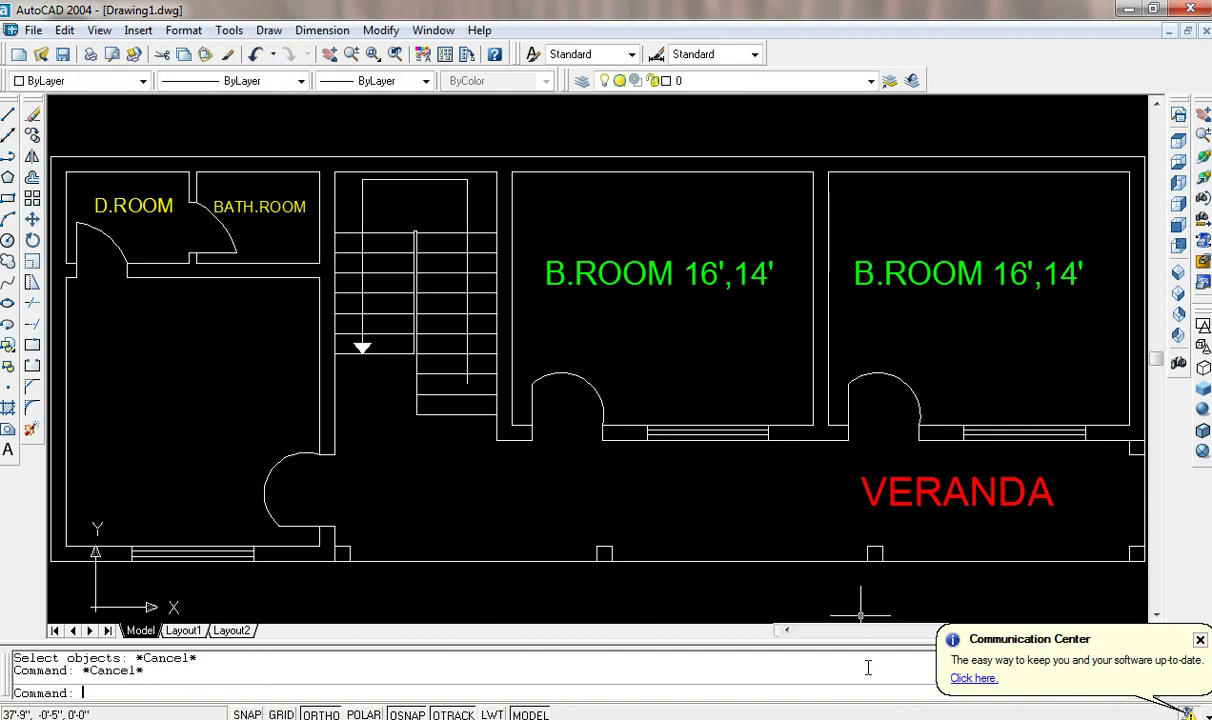
pyautogui.write('m')
pyautogui.press('Return')
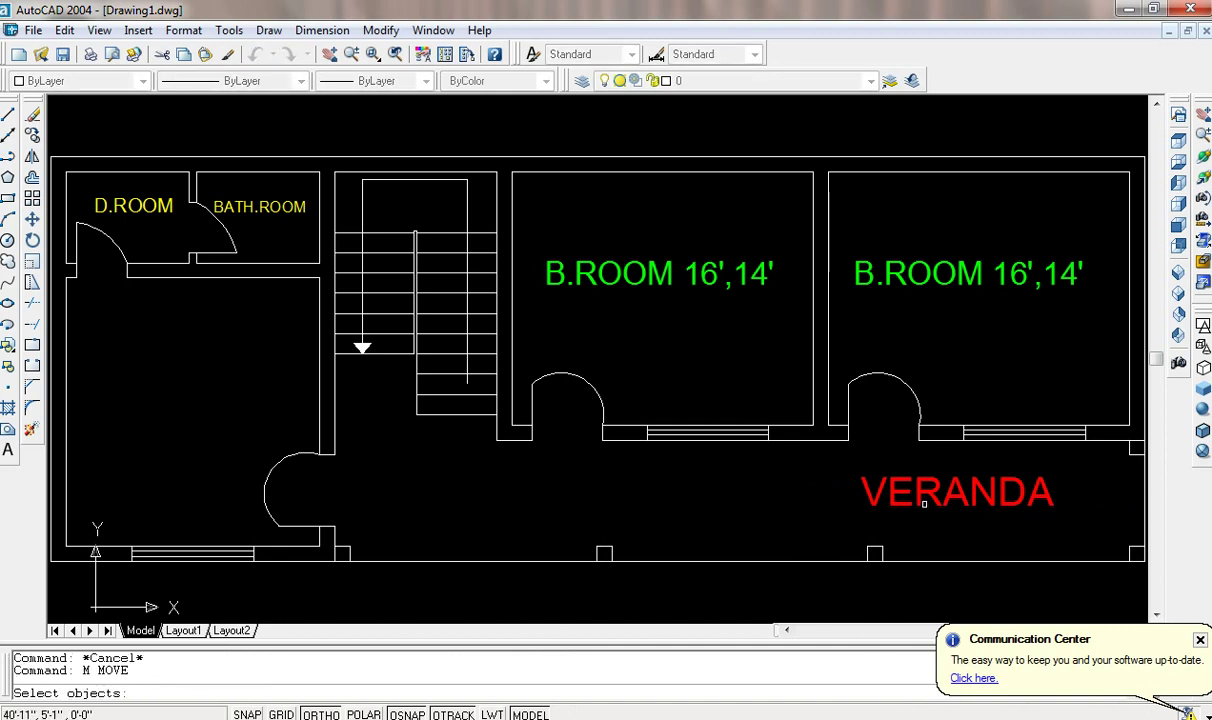
pyautogui.click(930, 510)
pyautogui.click(950, 509)
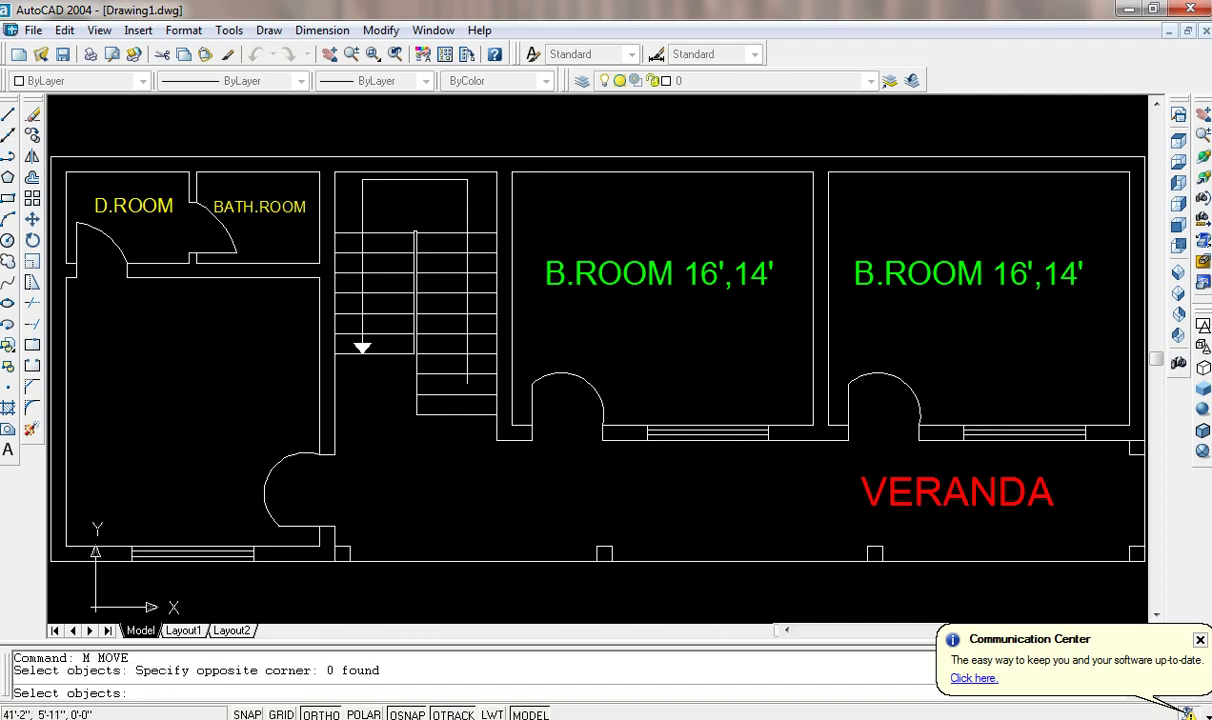
pyautogui.click(952, 496)
pyautogui.press('Return')
pyautogui.click(965, 603)
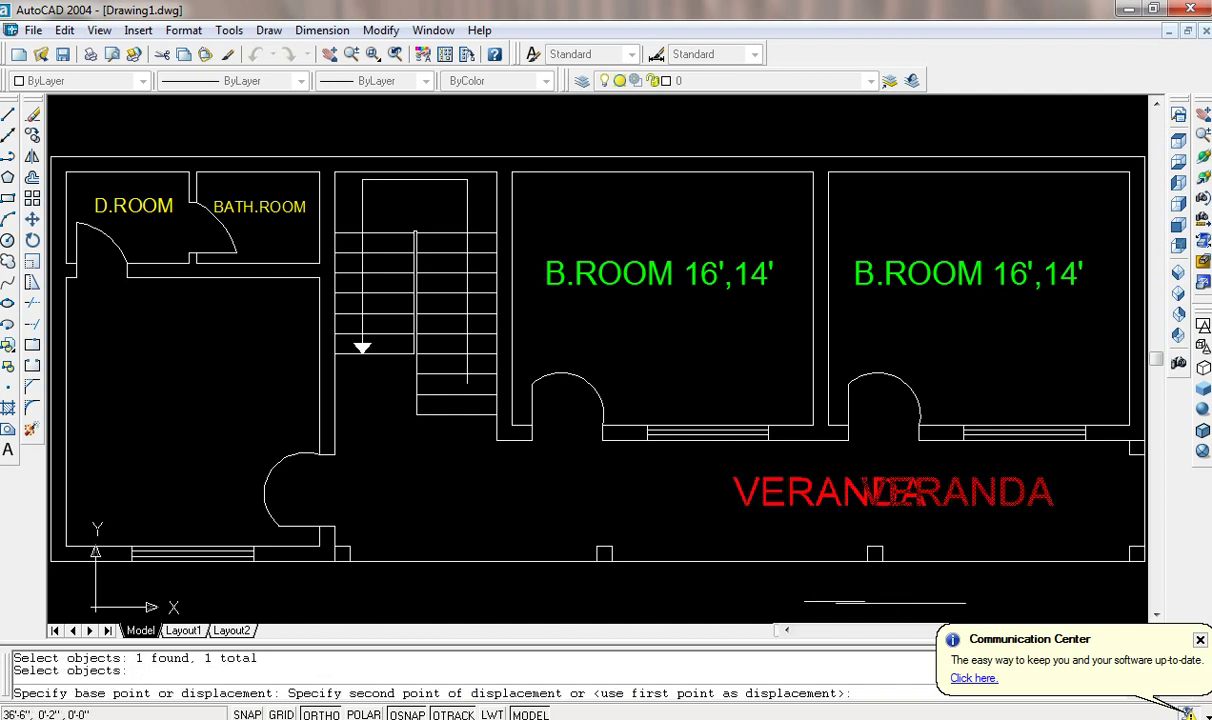
pyautogui.click(758, 603)
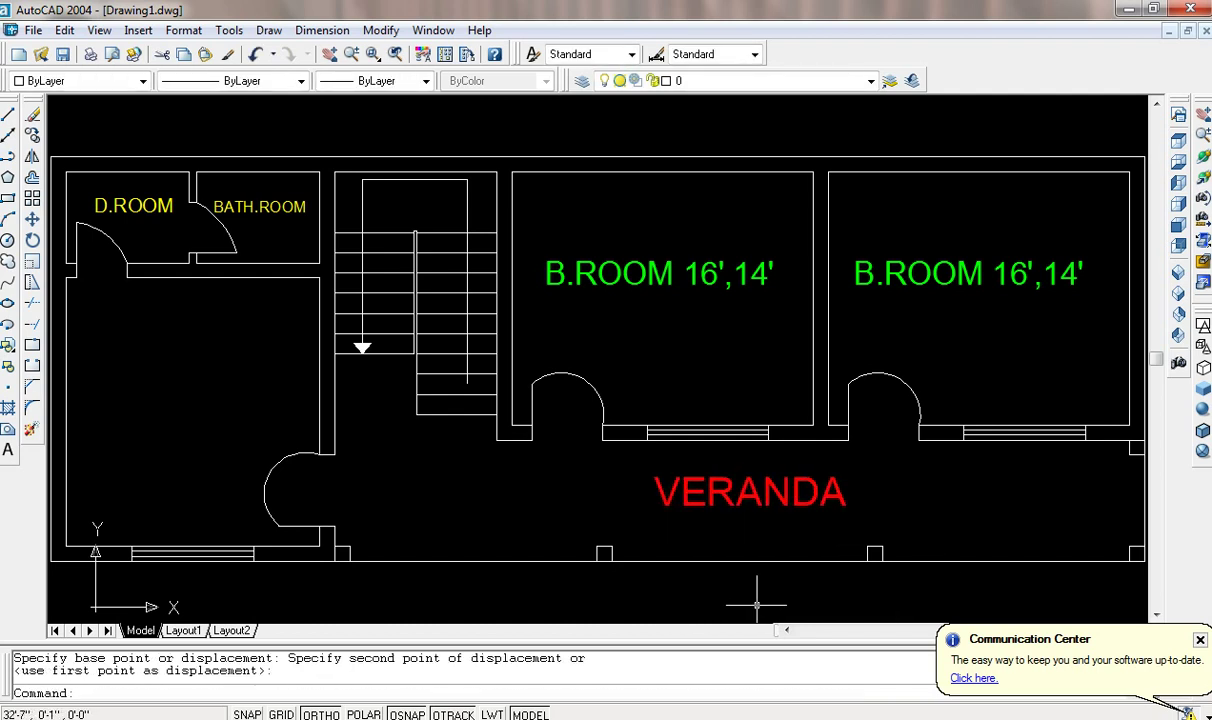